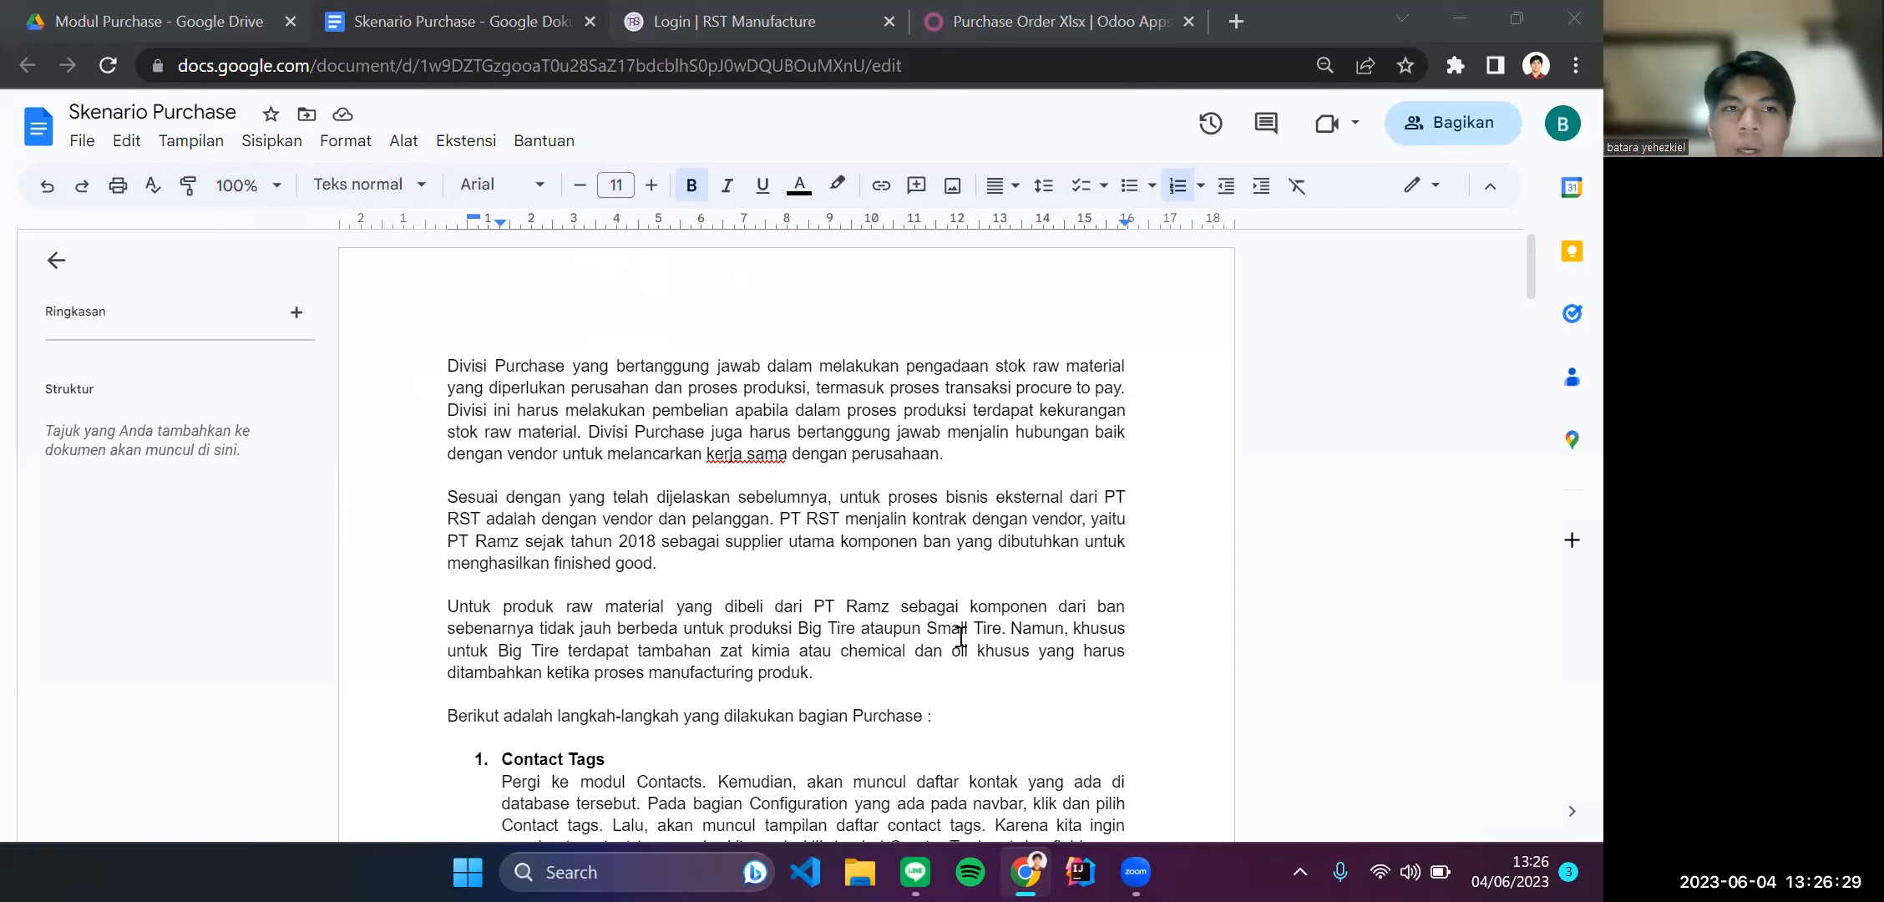
# Read the Purchase scenario document from its introduction through the Contact Tags and Create New Vendors instructions.
pyautogui.click(993, 449)
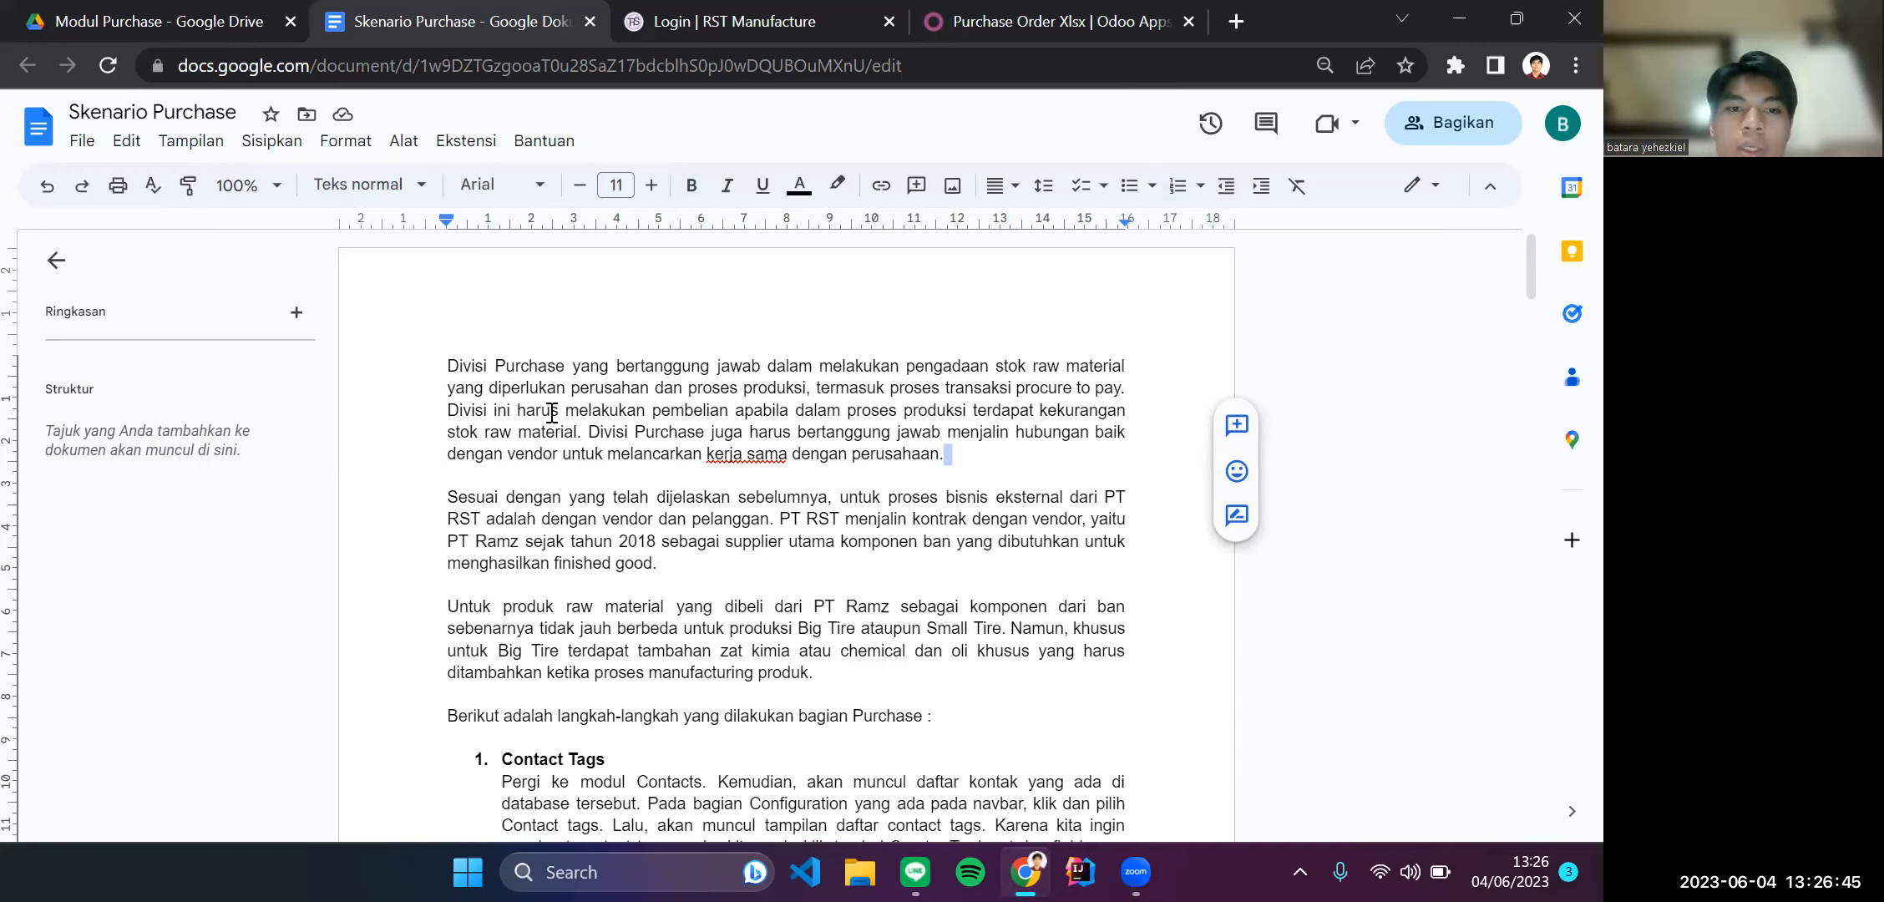
pyautogui.click(975, 450)
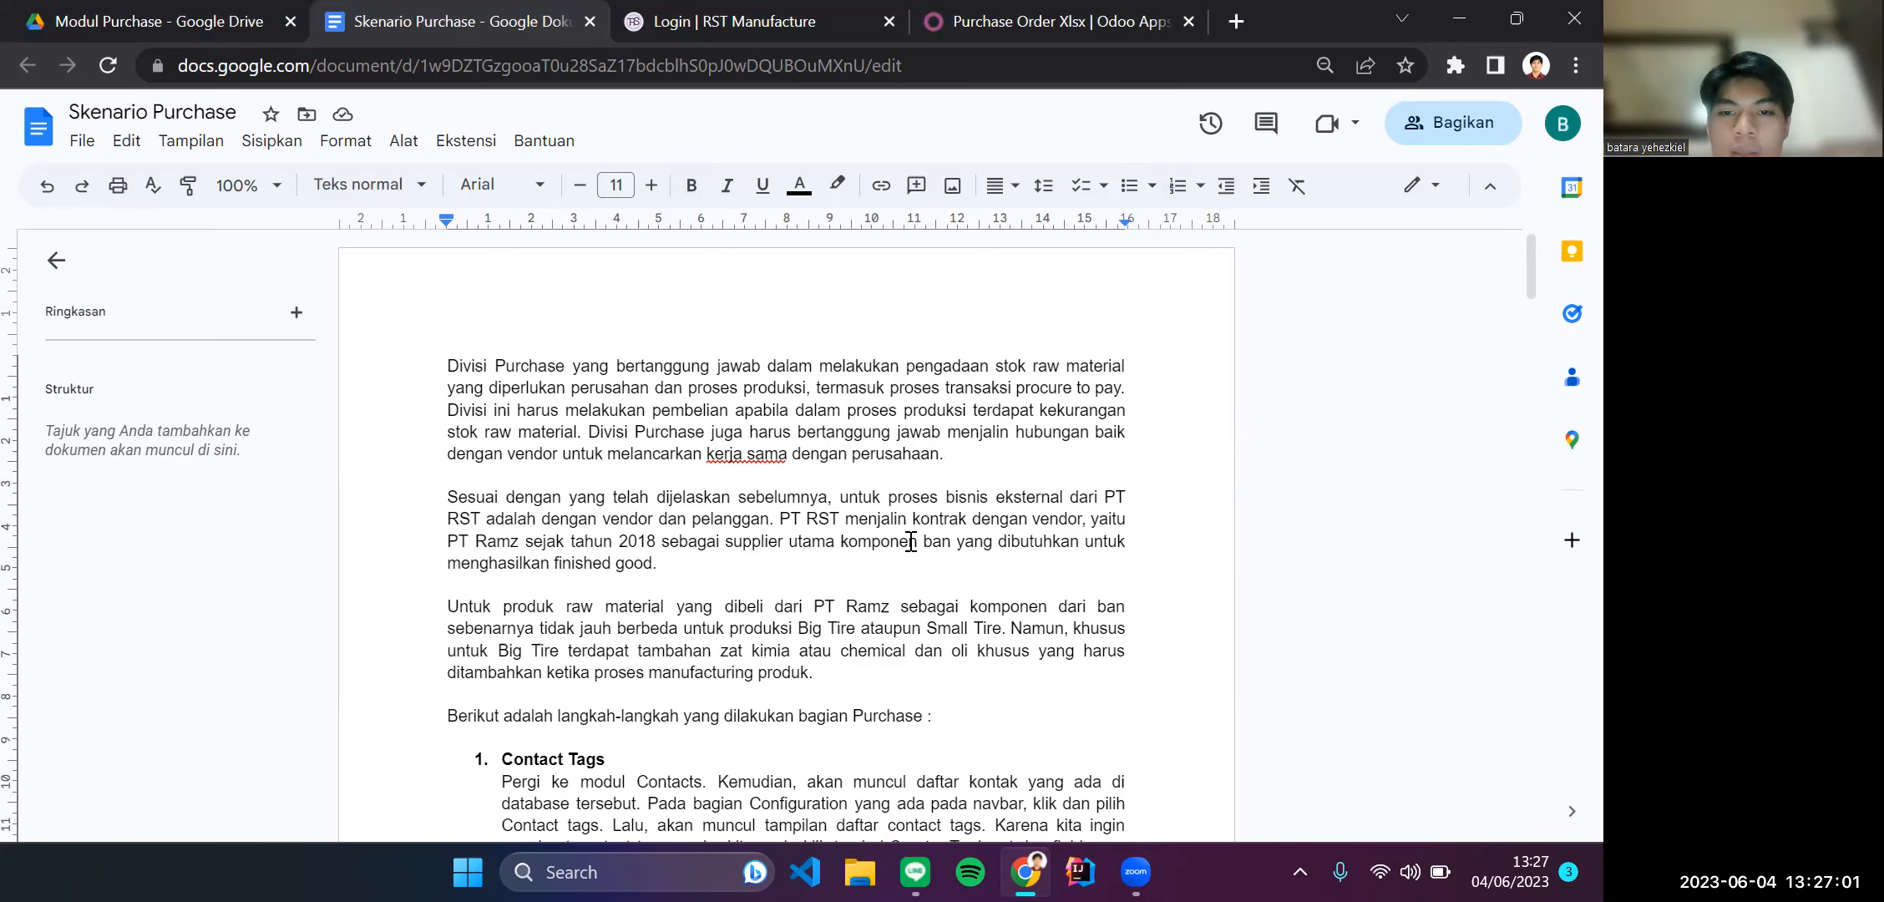
pyautogui.scroll(-1, 1090, 446)
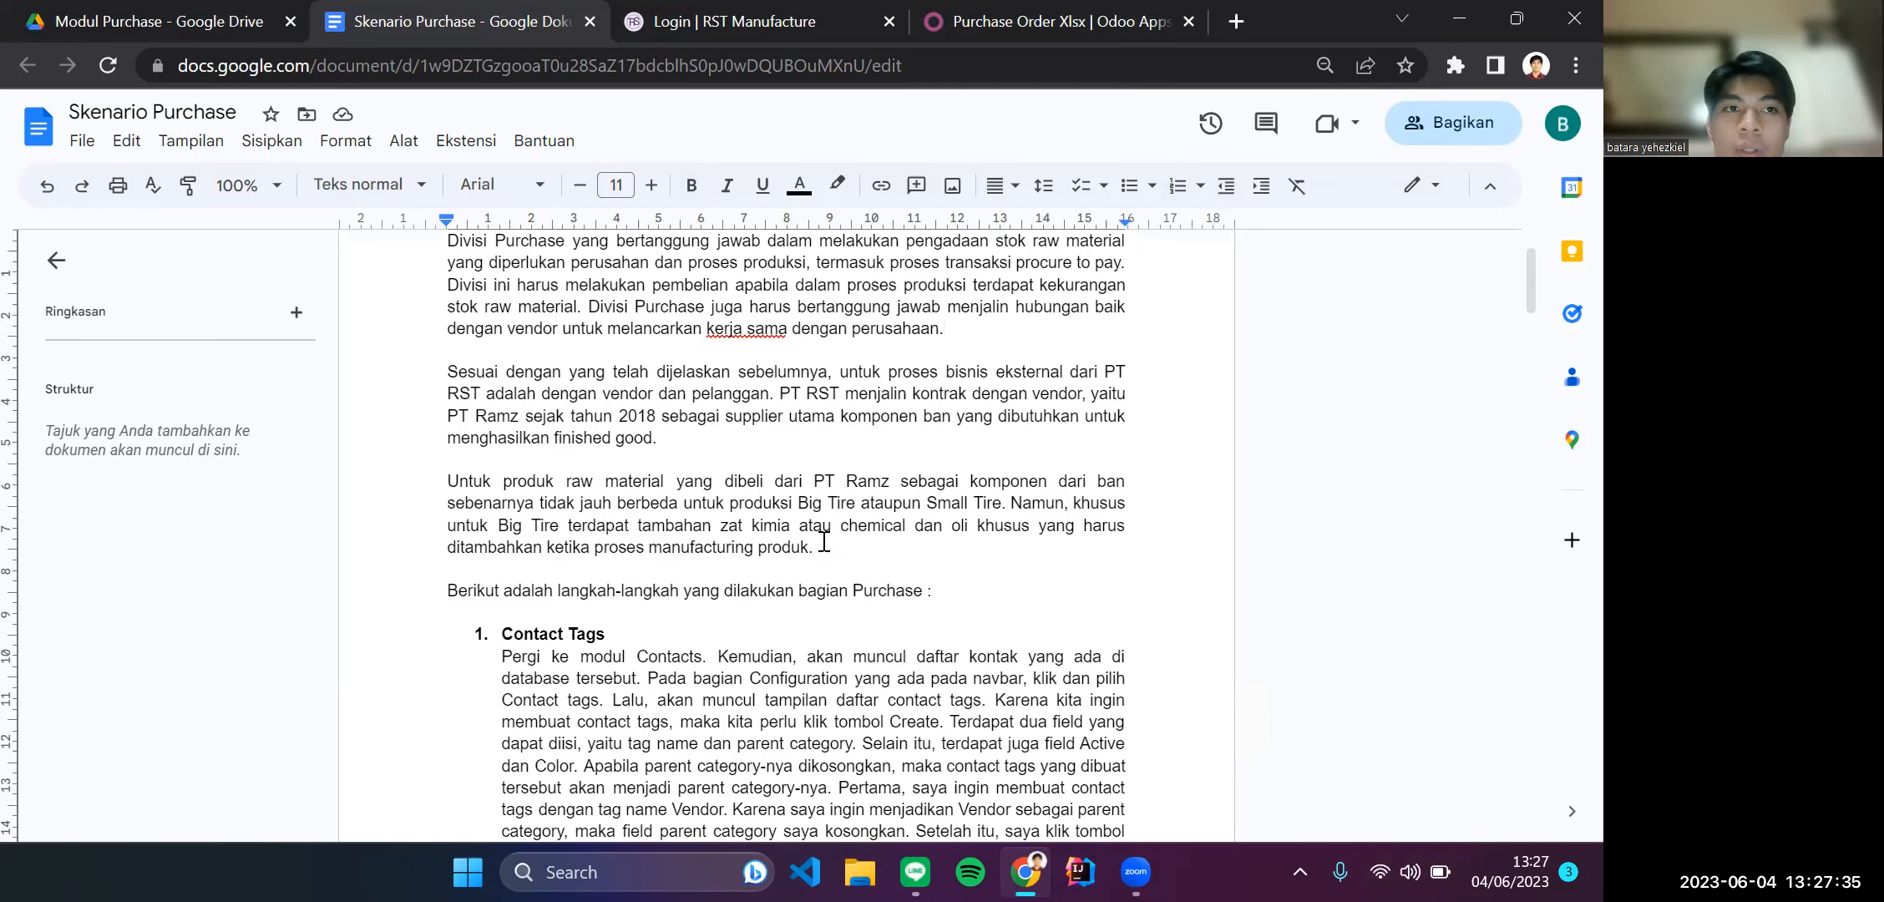
pyautogui.scroll(-1, 824, 544)
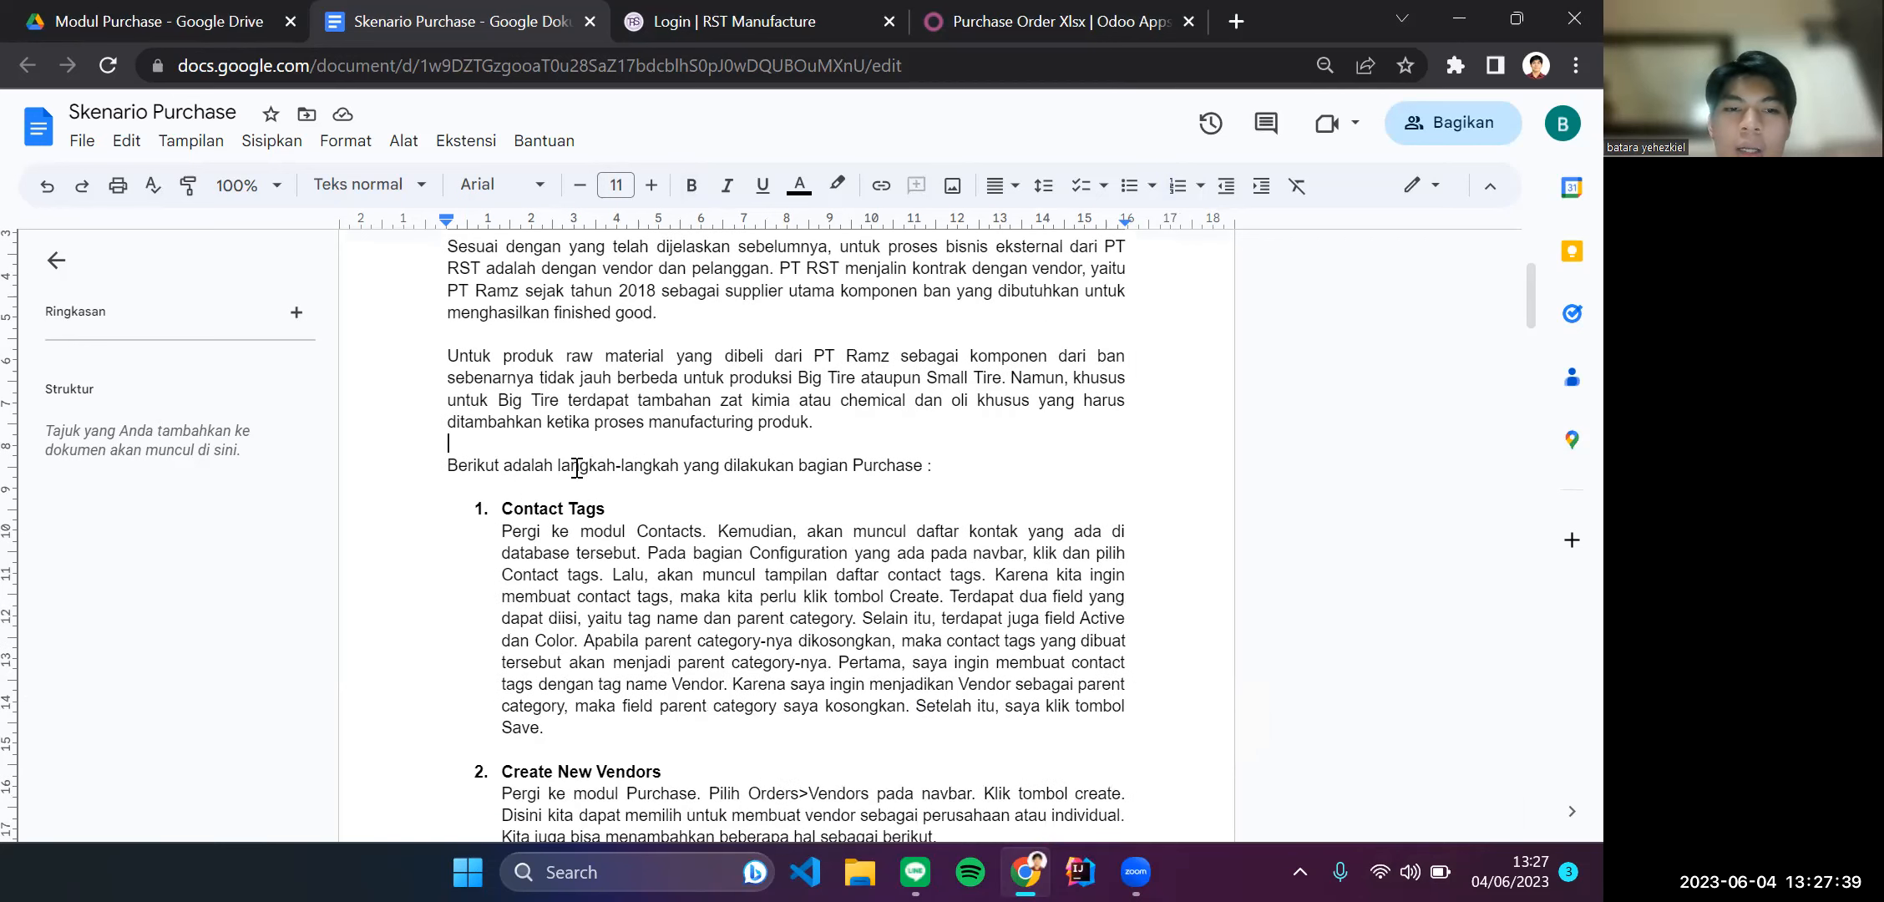
pyautogui.click(947, 465)
pyautogui.click(628, 507)
pyautogui.scroll(-1, 628, 501)
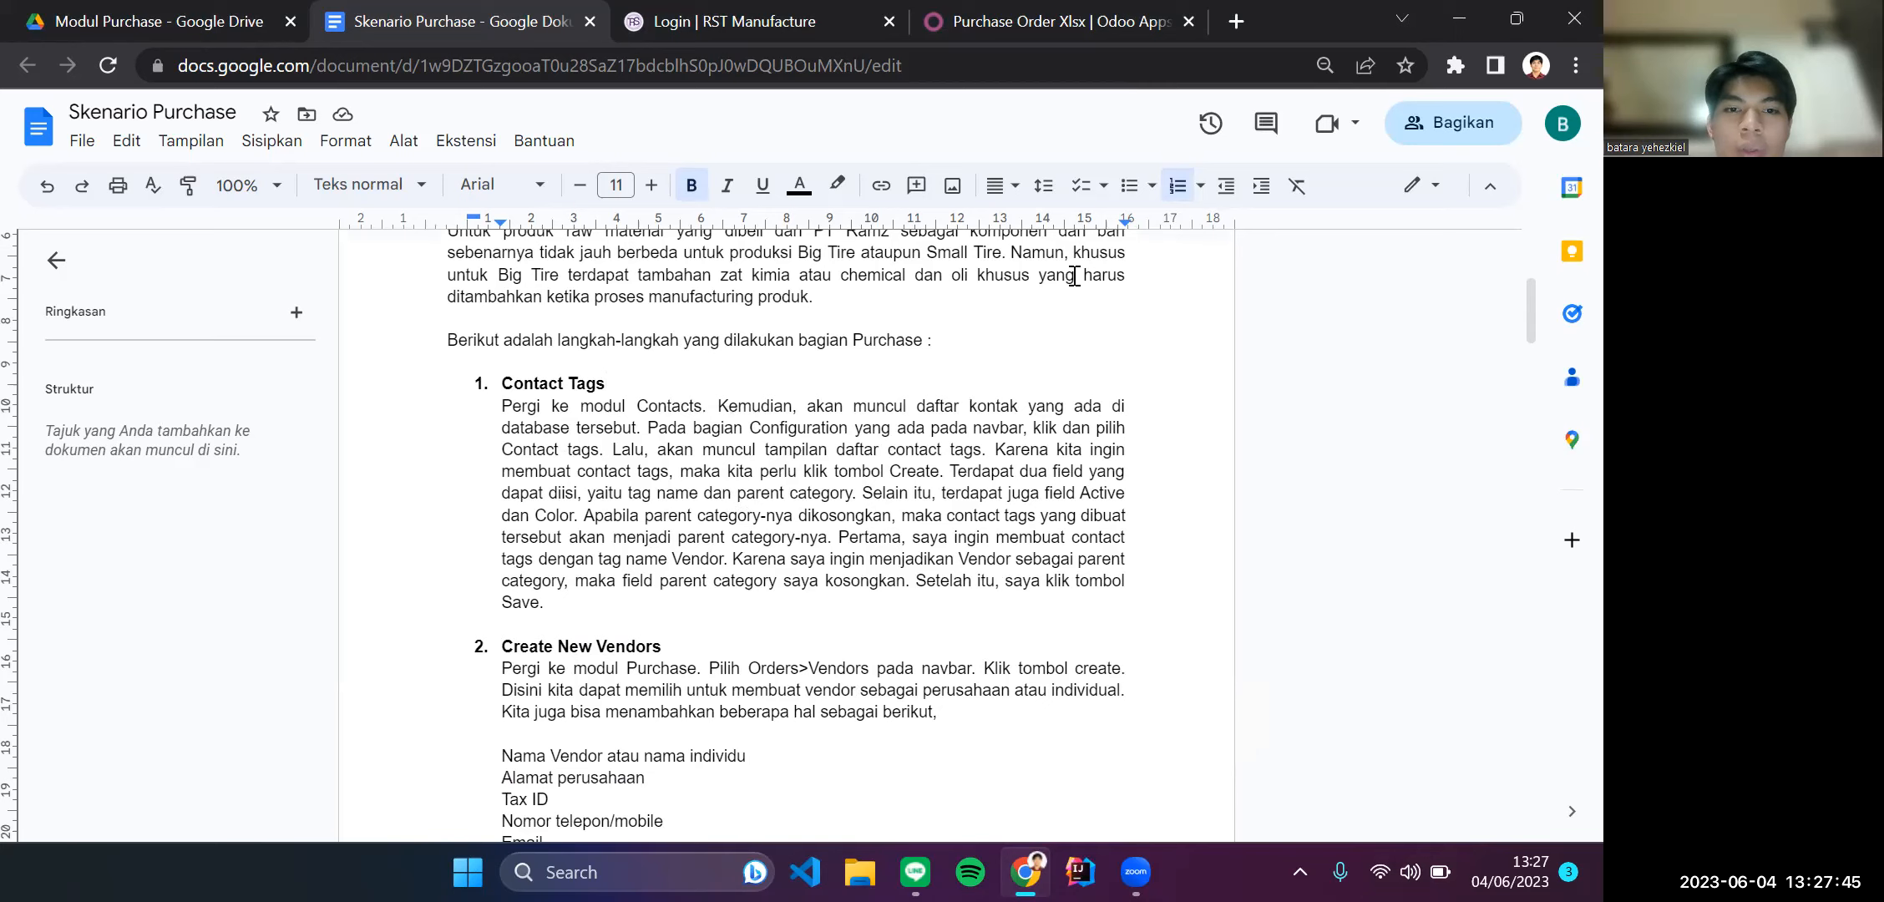
# Switch to the RST Manufacture Odoo site and log in with the purchase user's e-mail and password.
pyautogui.click(803, 4)
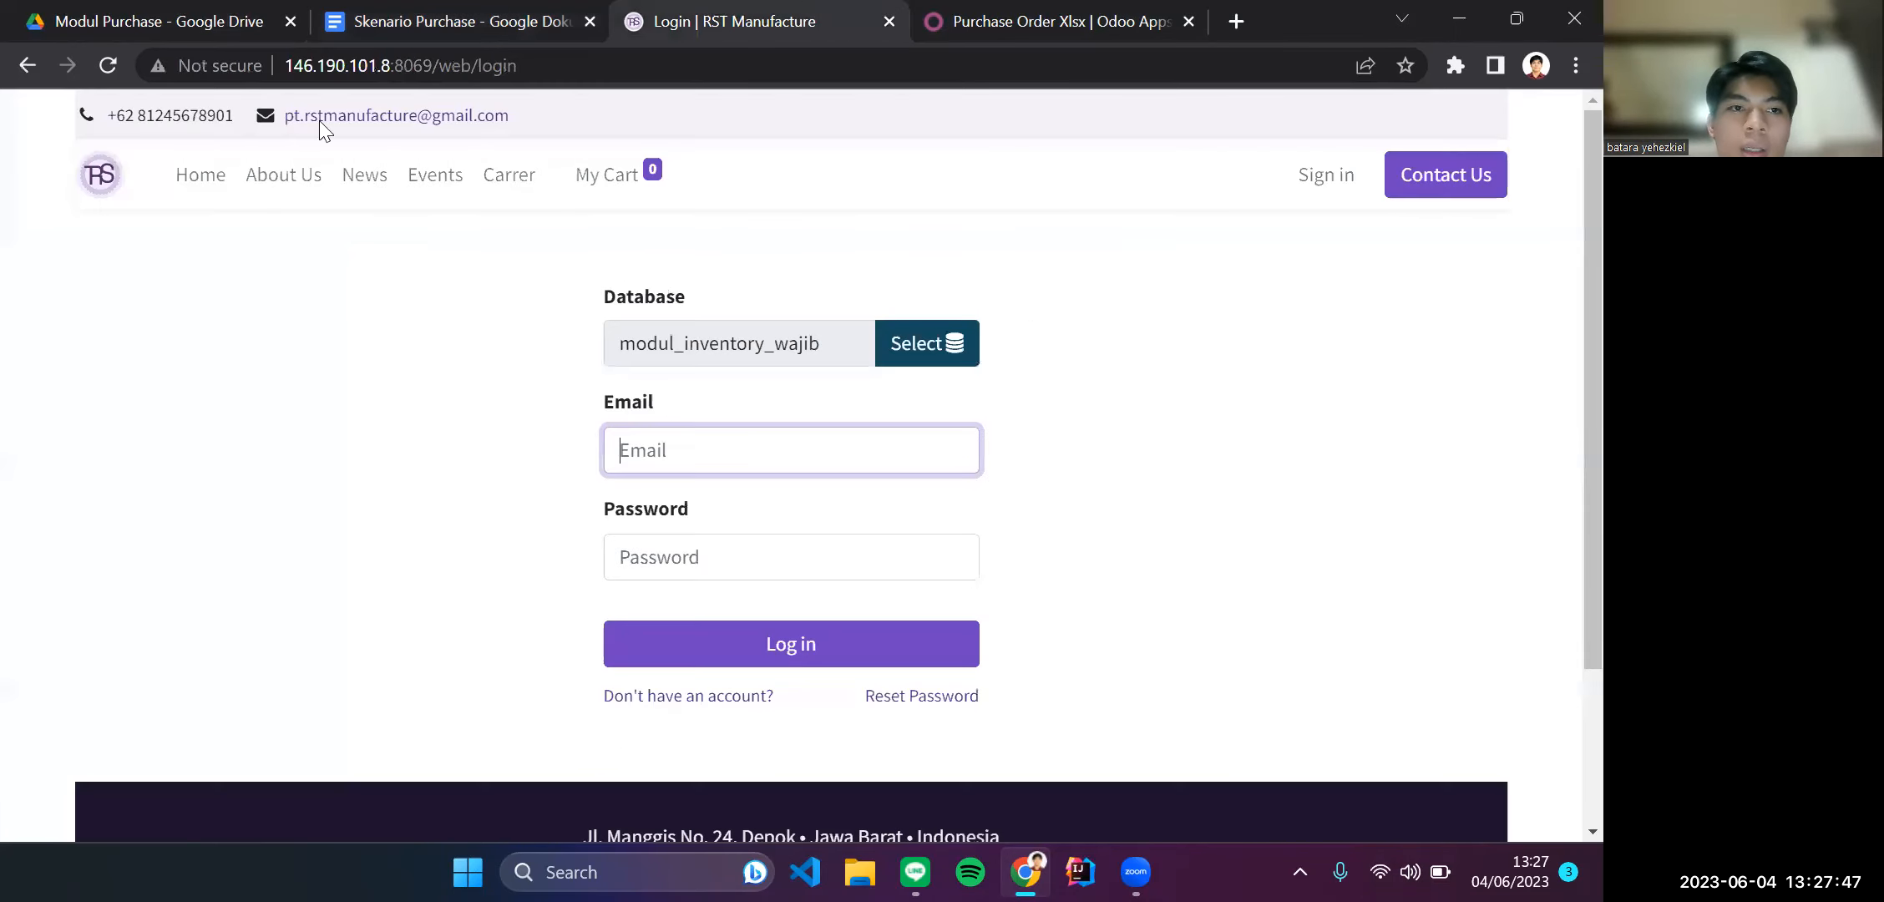
pyautogui.click(698, 450)
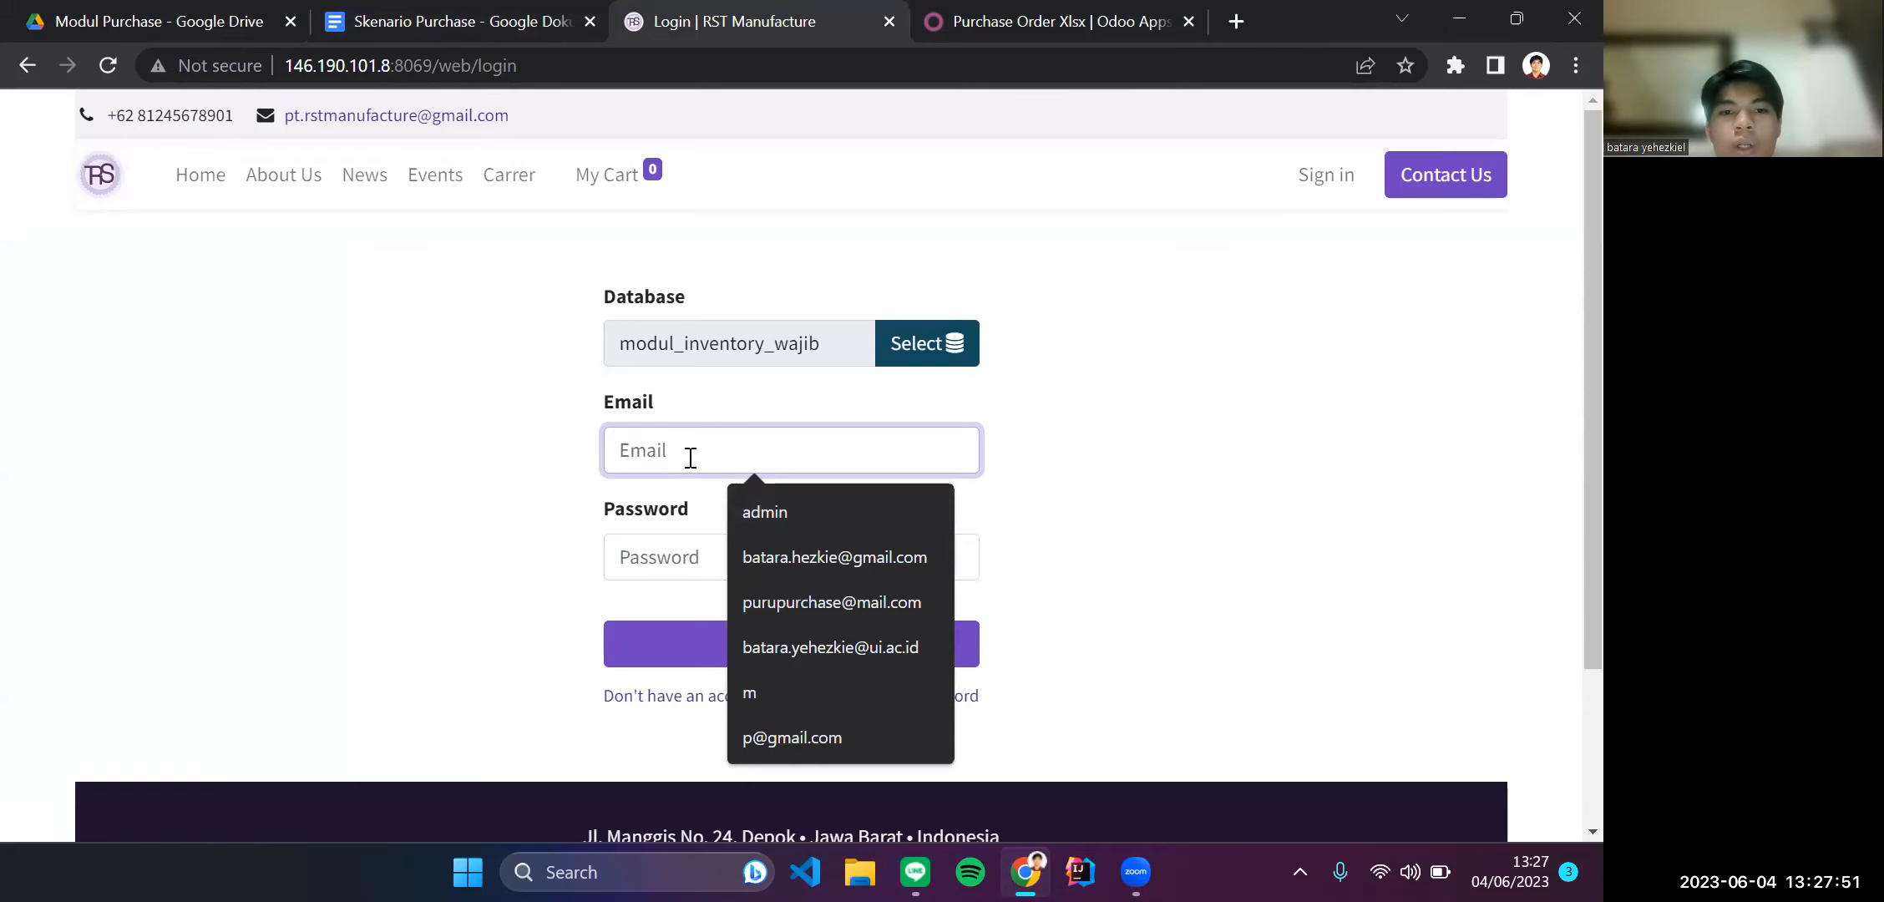
pyautogui.click(811, 611)
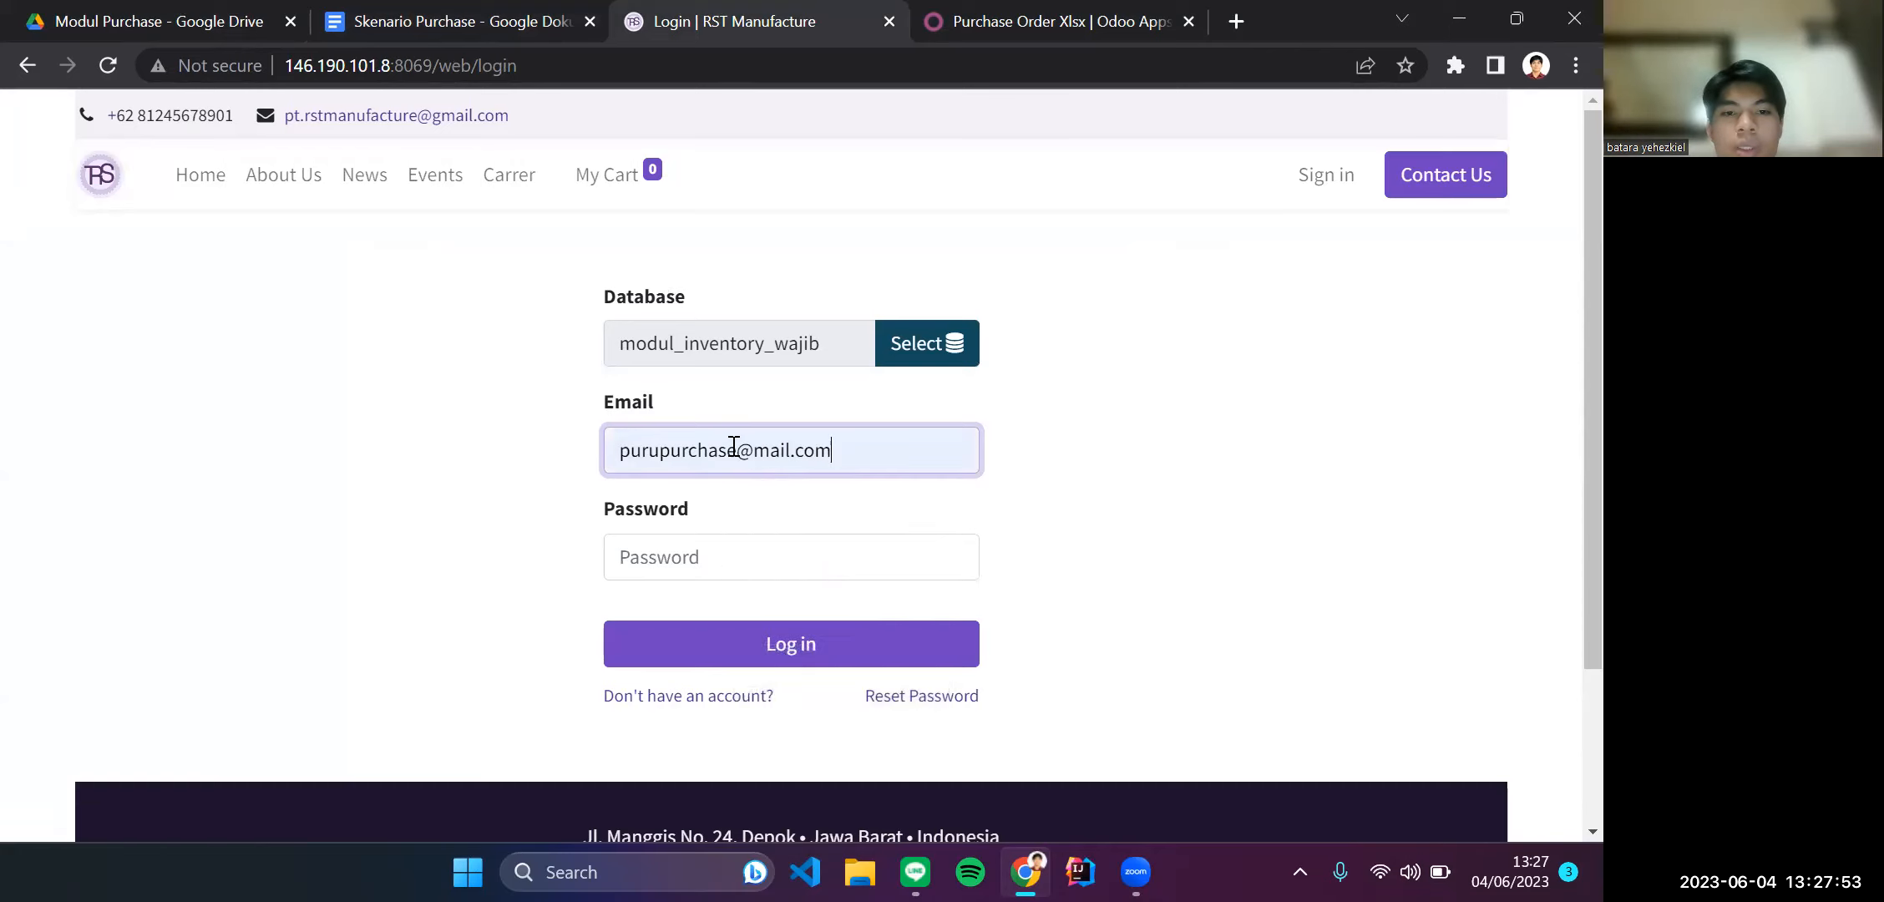
pyautogui.click(691, 559)
pyautogui.write('••••••••••••')
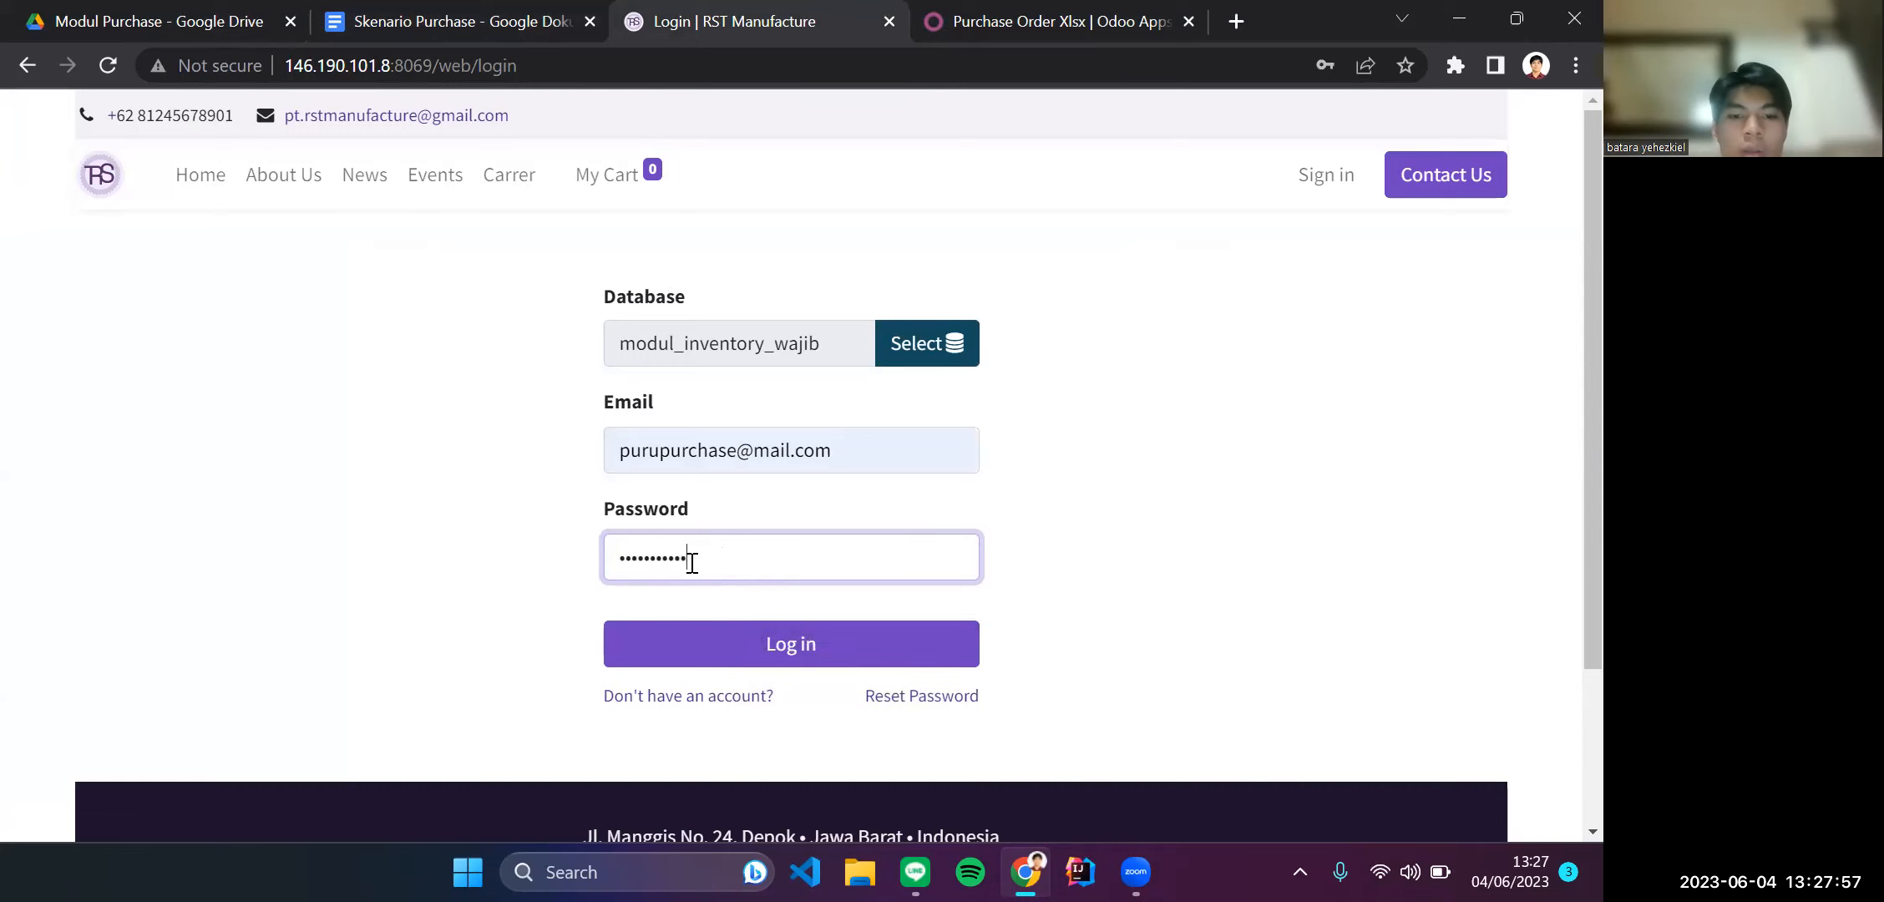
pyautogui.press('Return')
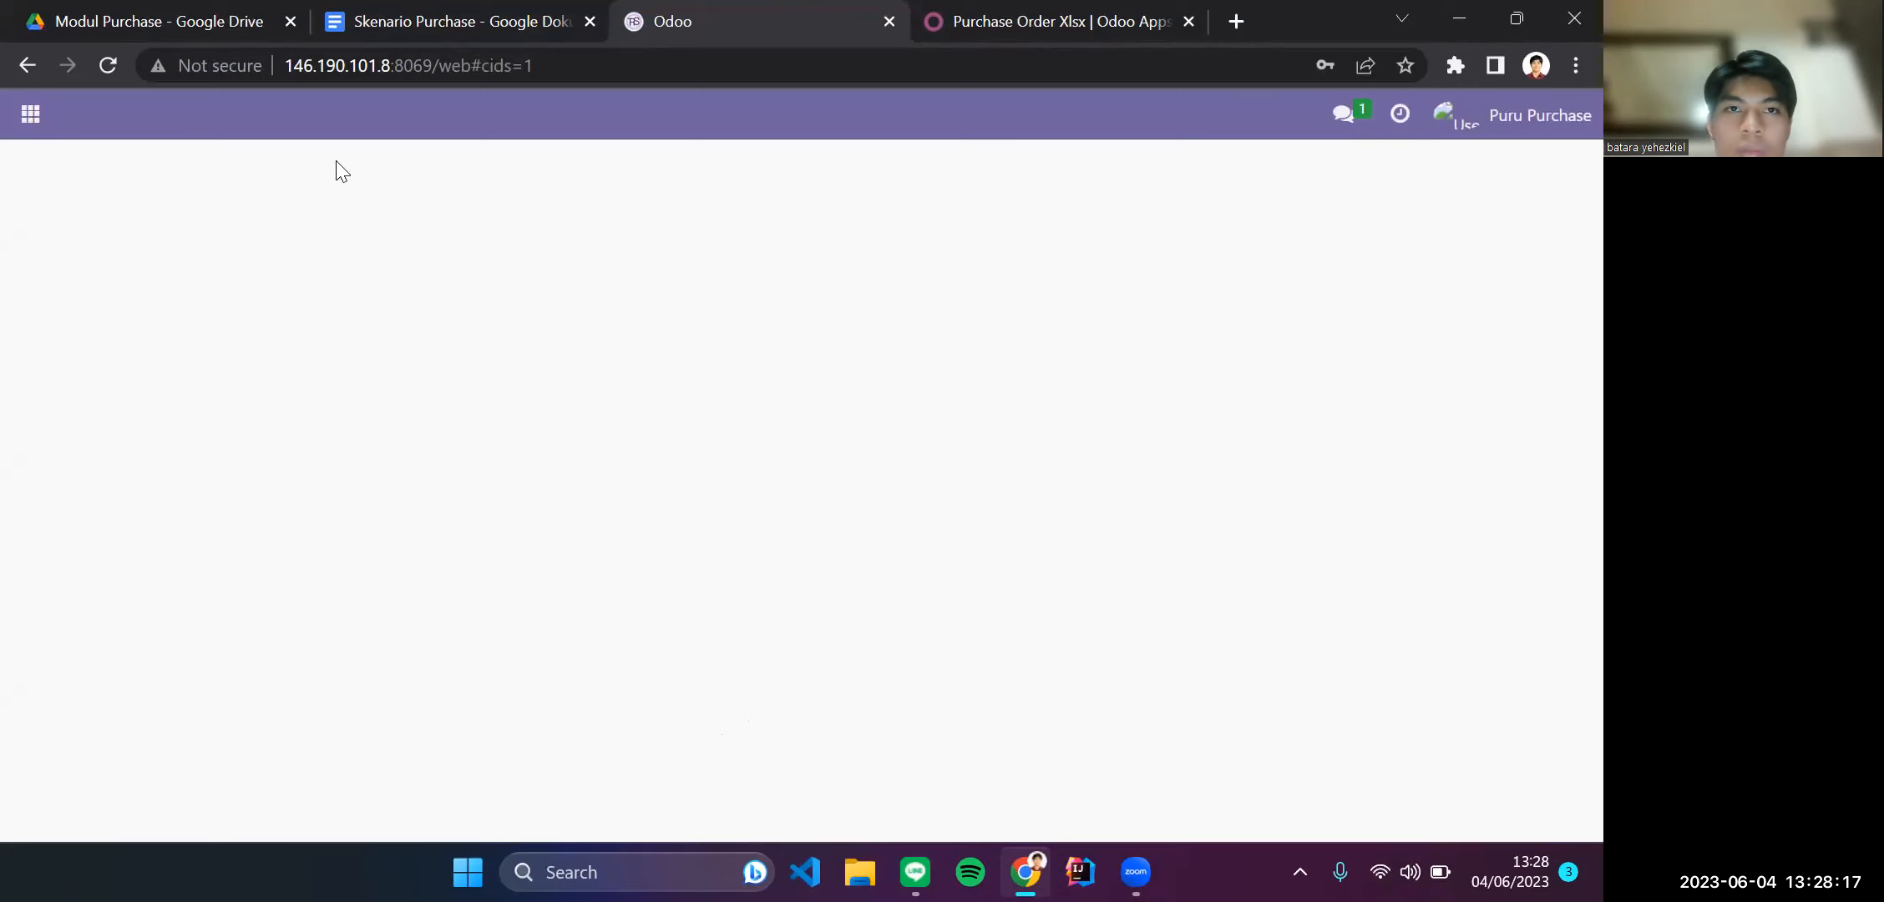
# Reload the blank Odoo page, open the Contacts app and look through the contact list.
pyautogui.click(109, 65)
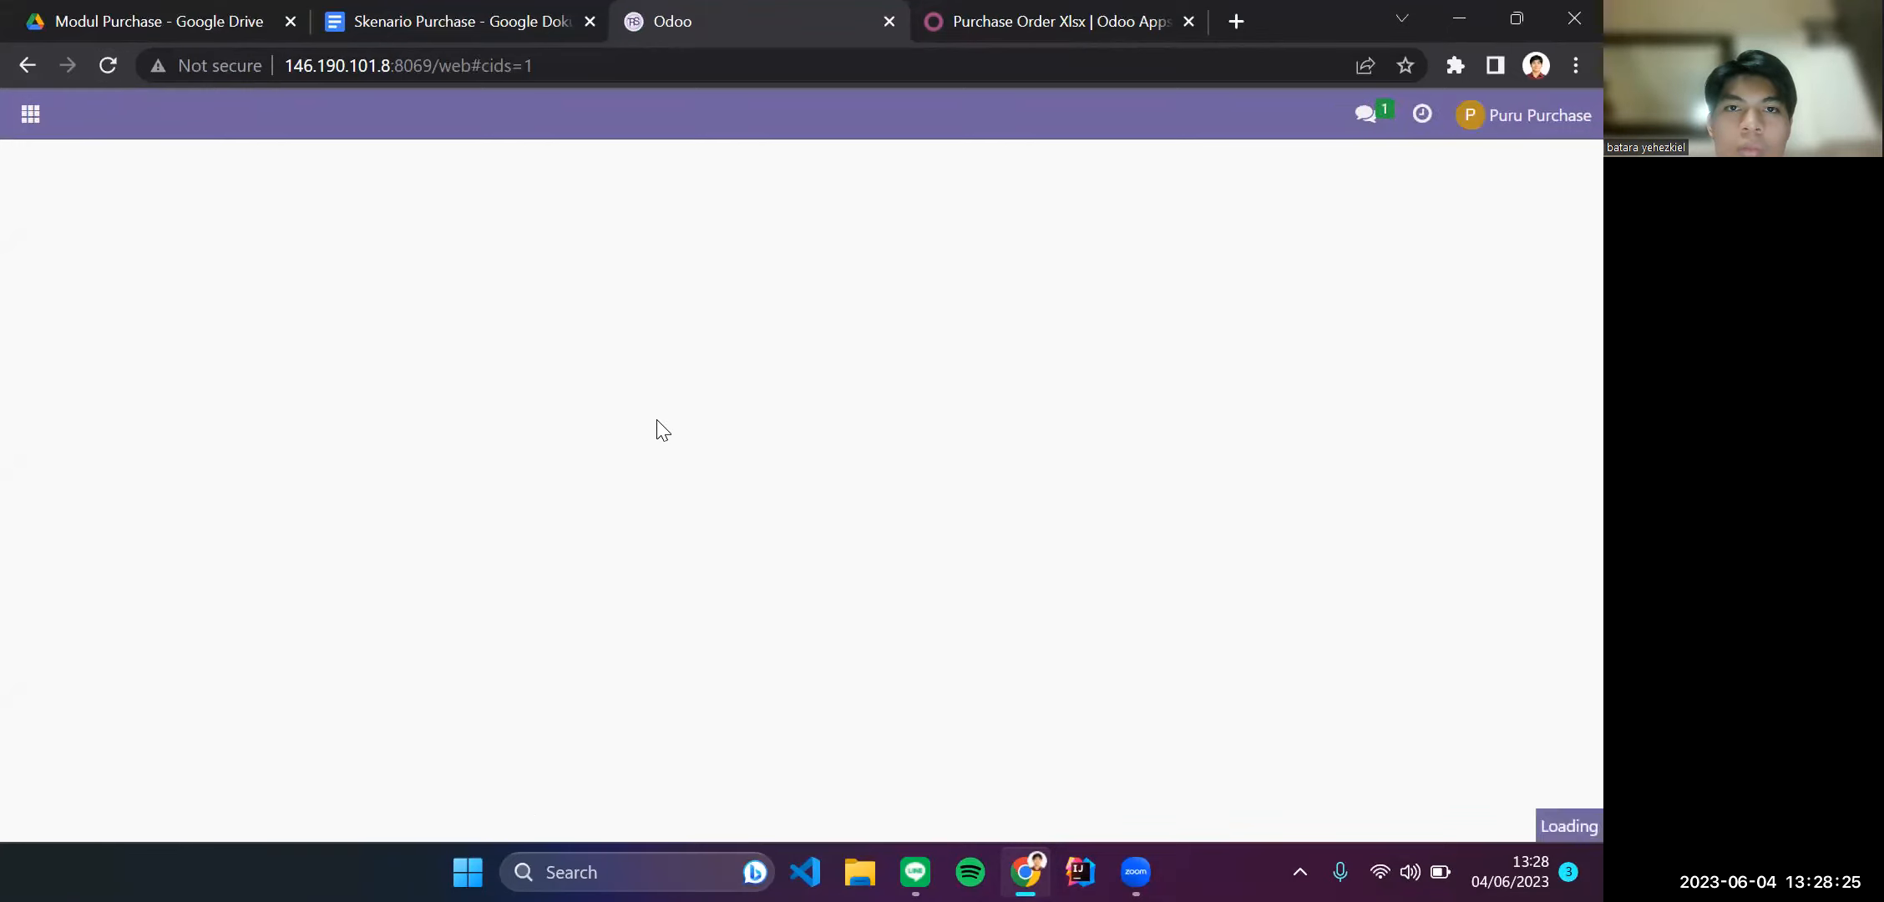
pyautogui.click(27, 126)
pyautogui.click(67, 228)
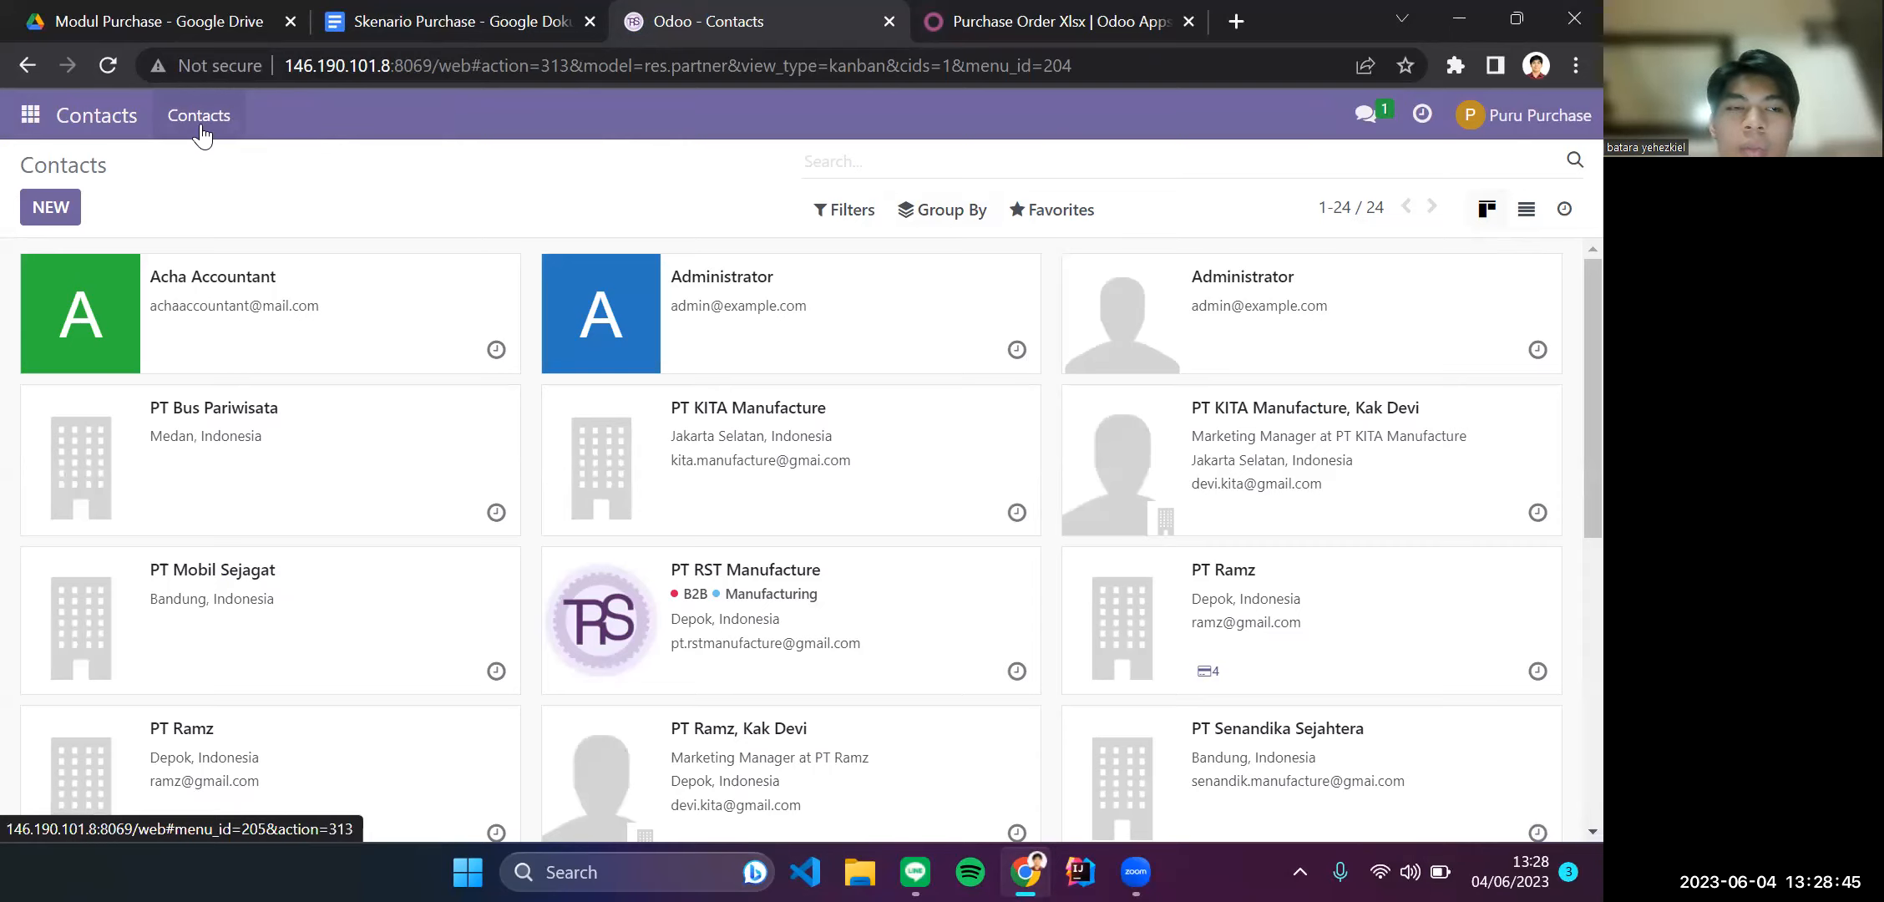
pyautogui.click(217, 125)
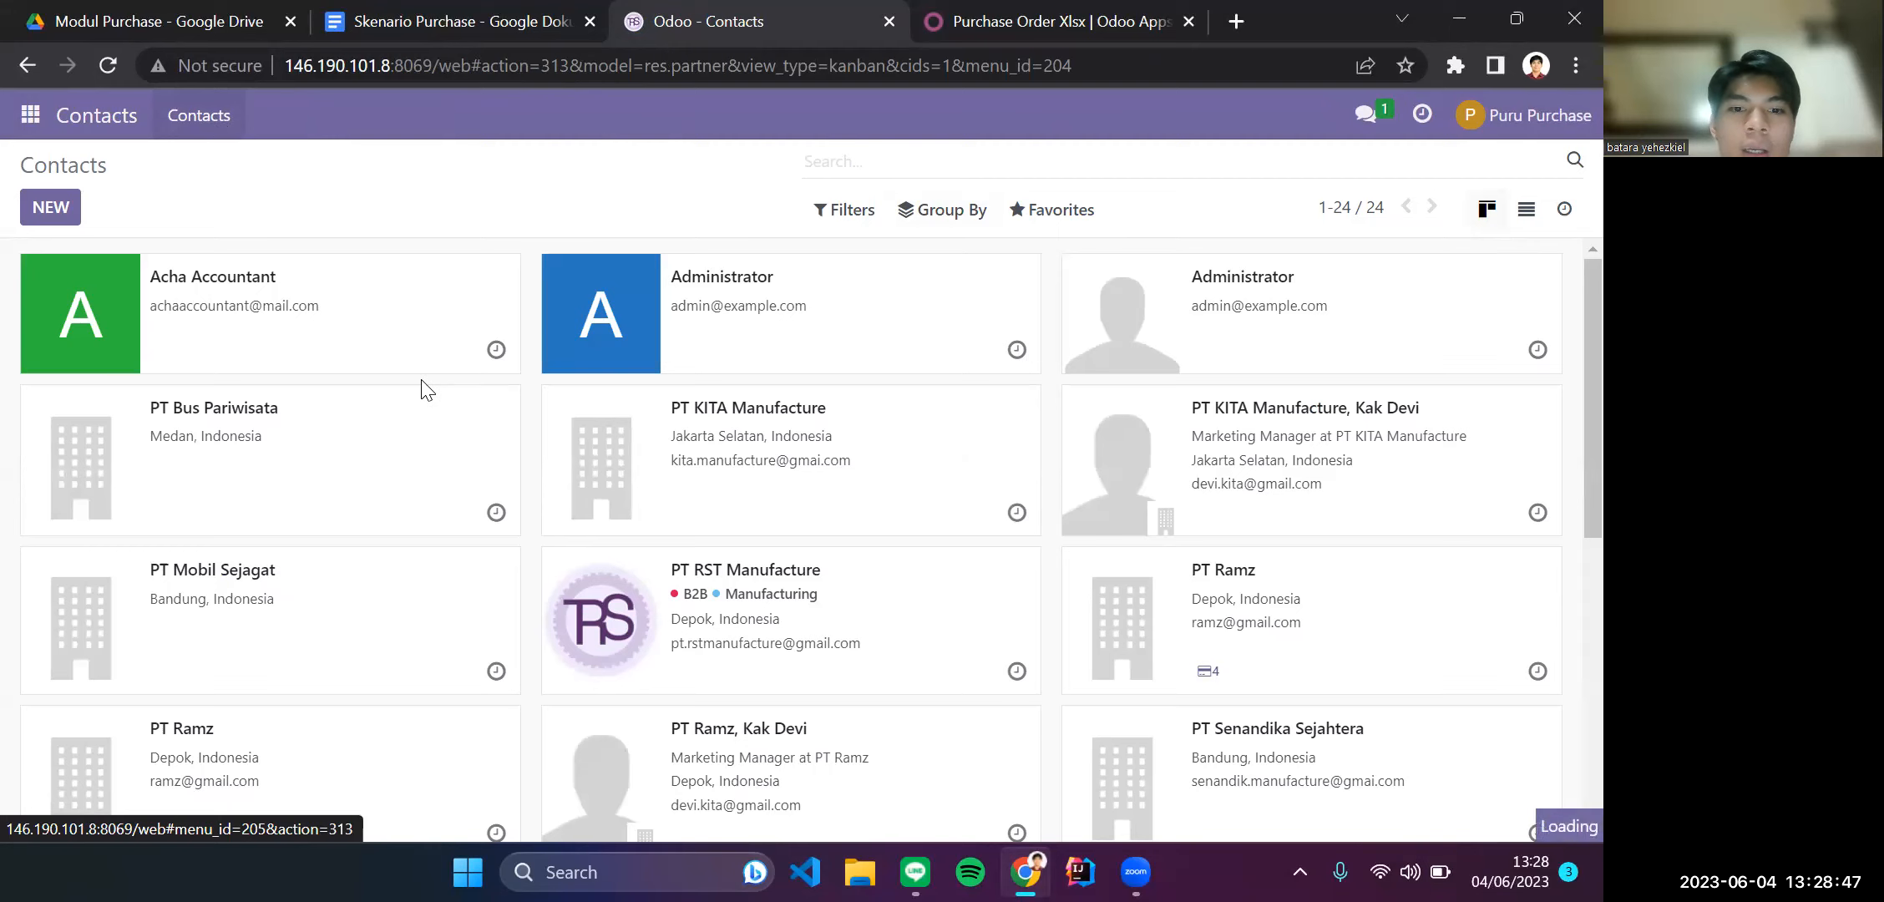
pyautogui.scroll(-2, 535, 290)
pyautogui.scroll(1, 534, 291)
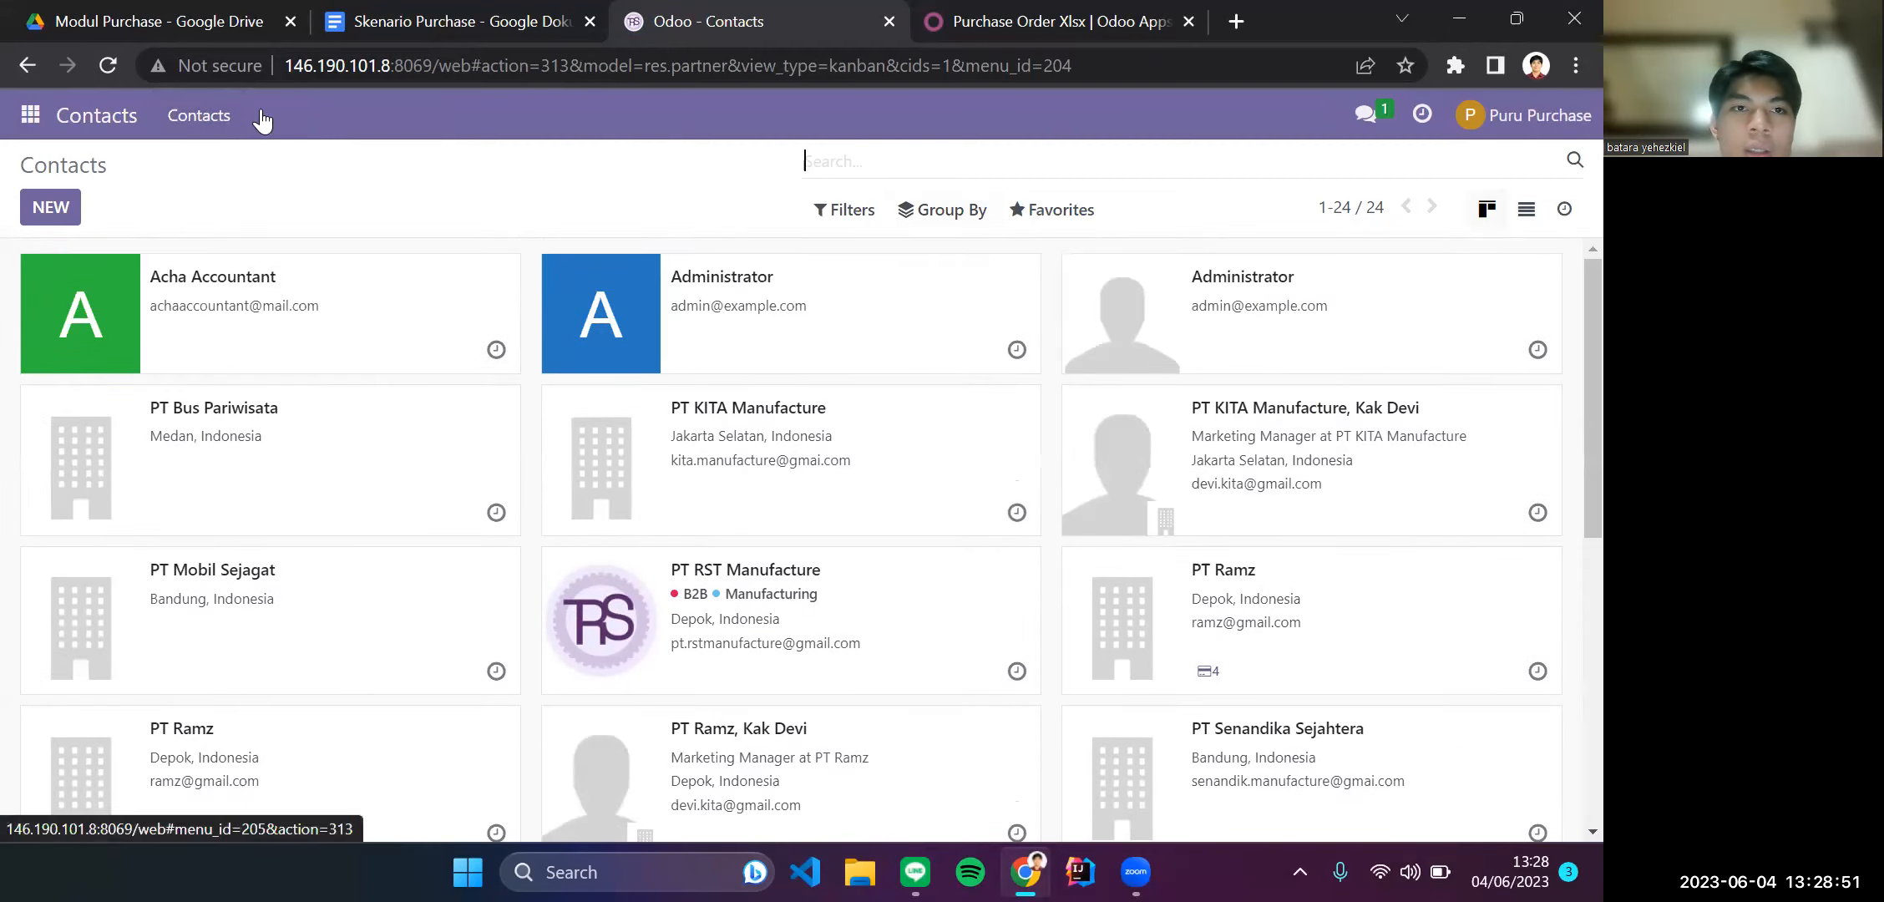
pyautogui.click(193, 124)
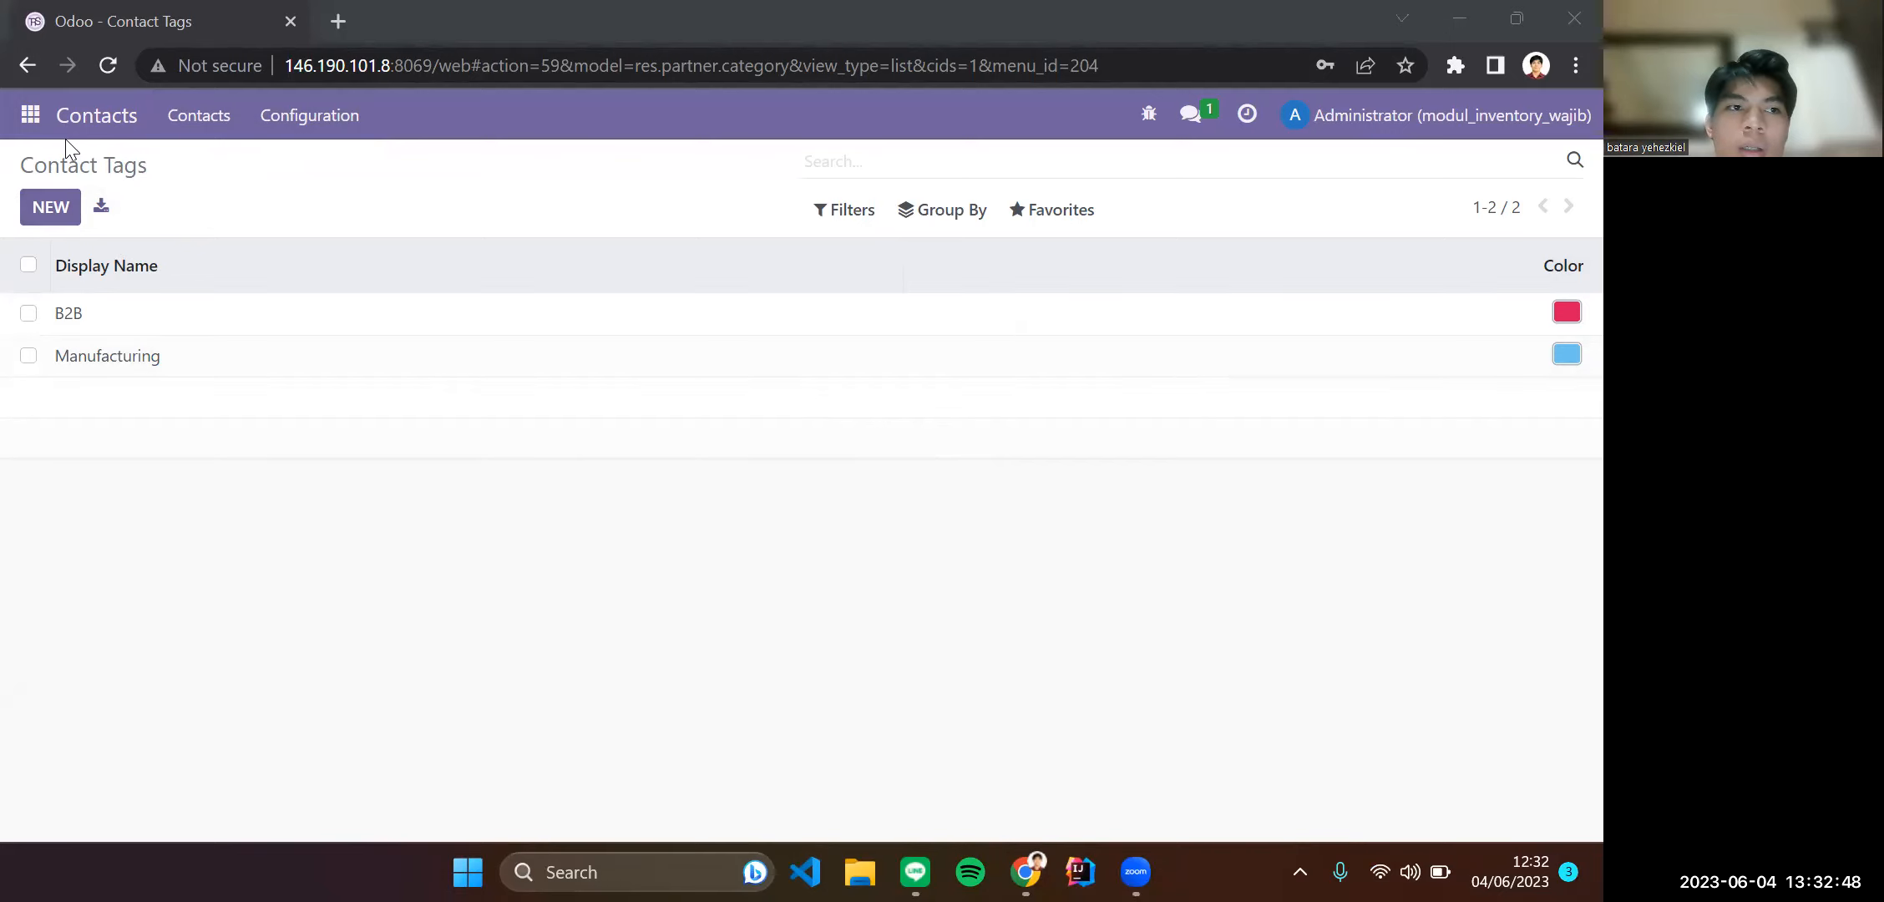
# Create and save a contact tag named Vendor without a parent category, and return to the Contact Tags list.
pyautogui.click(59, 208)
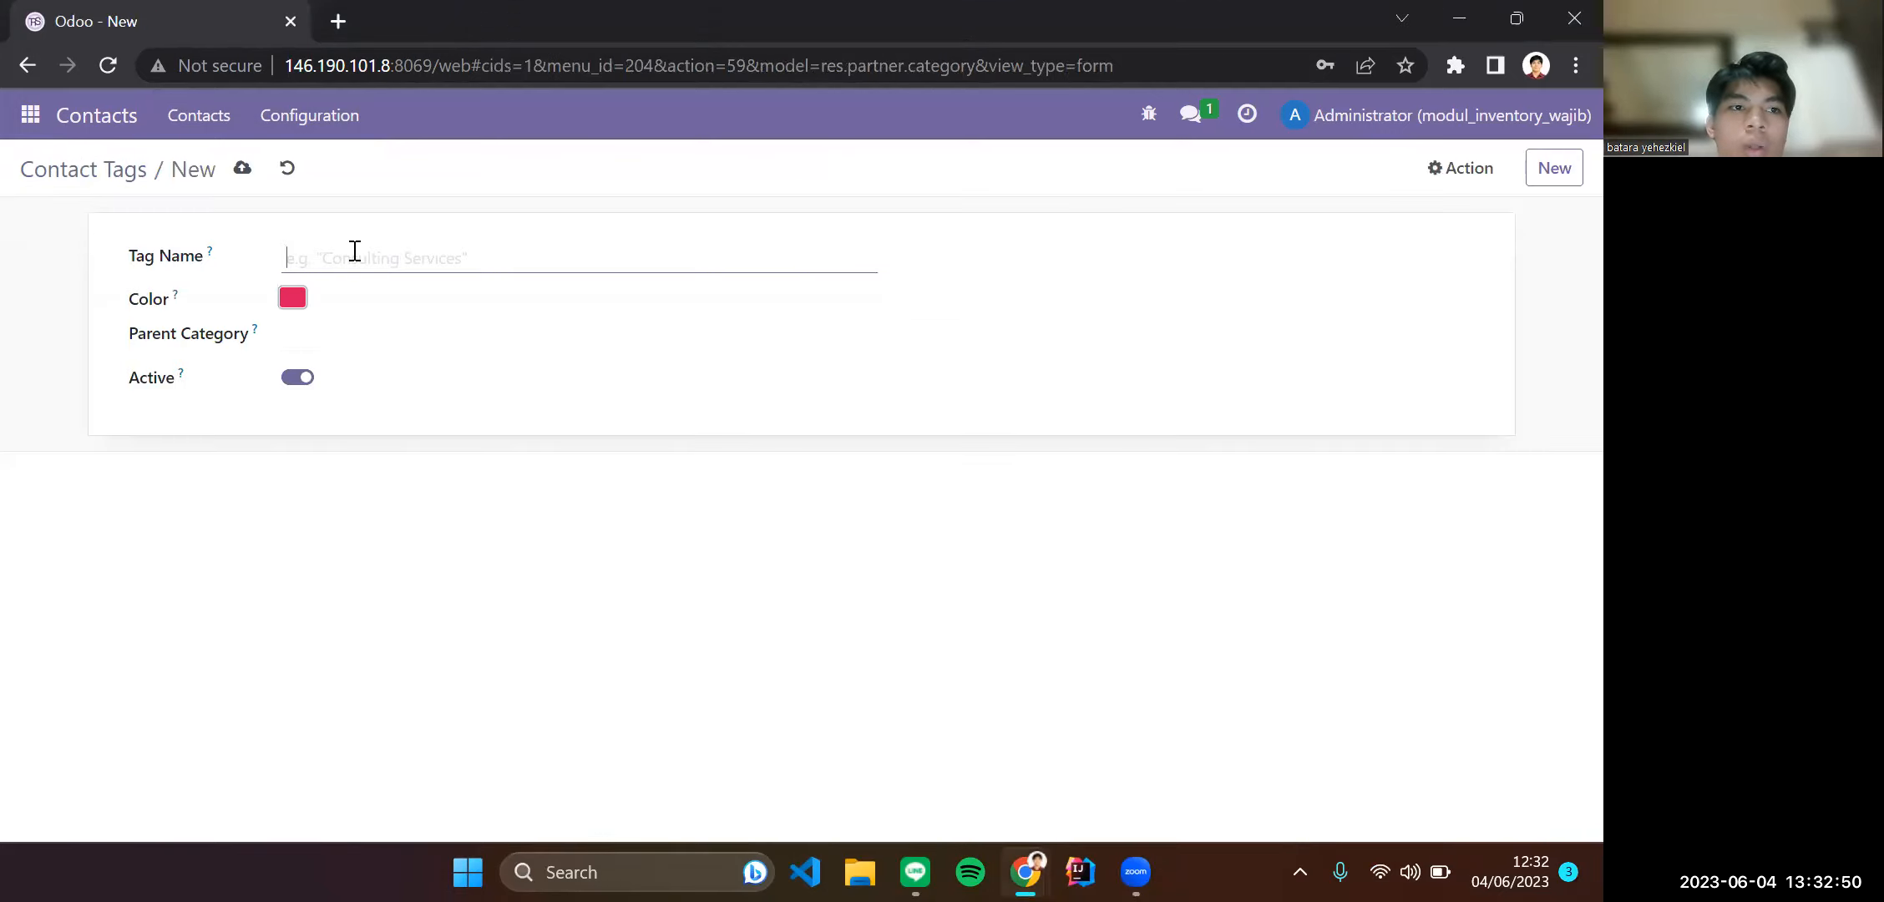
pyautogui.write('Vendor')
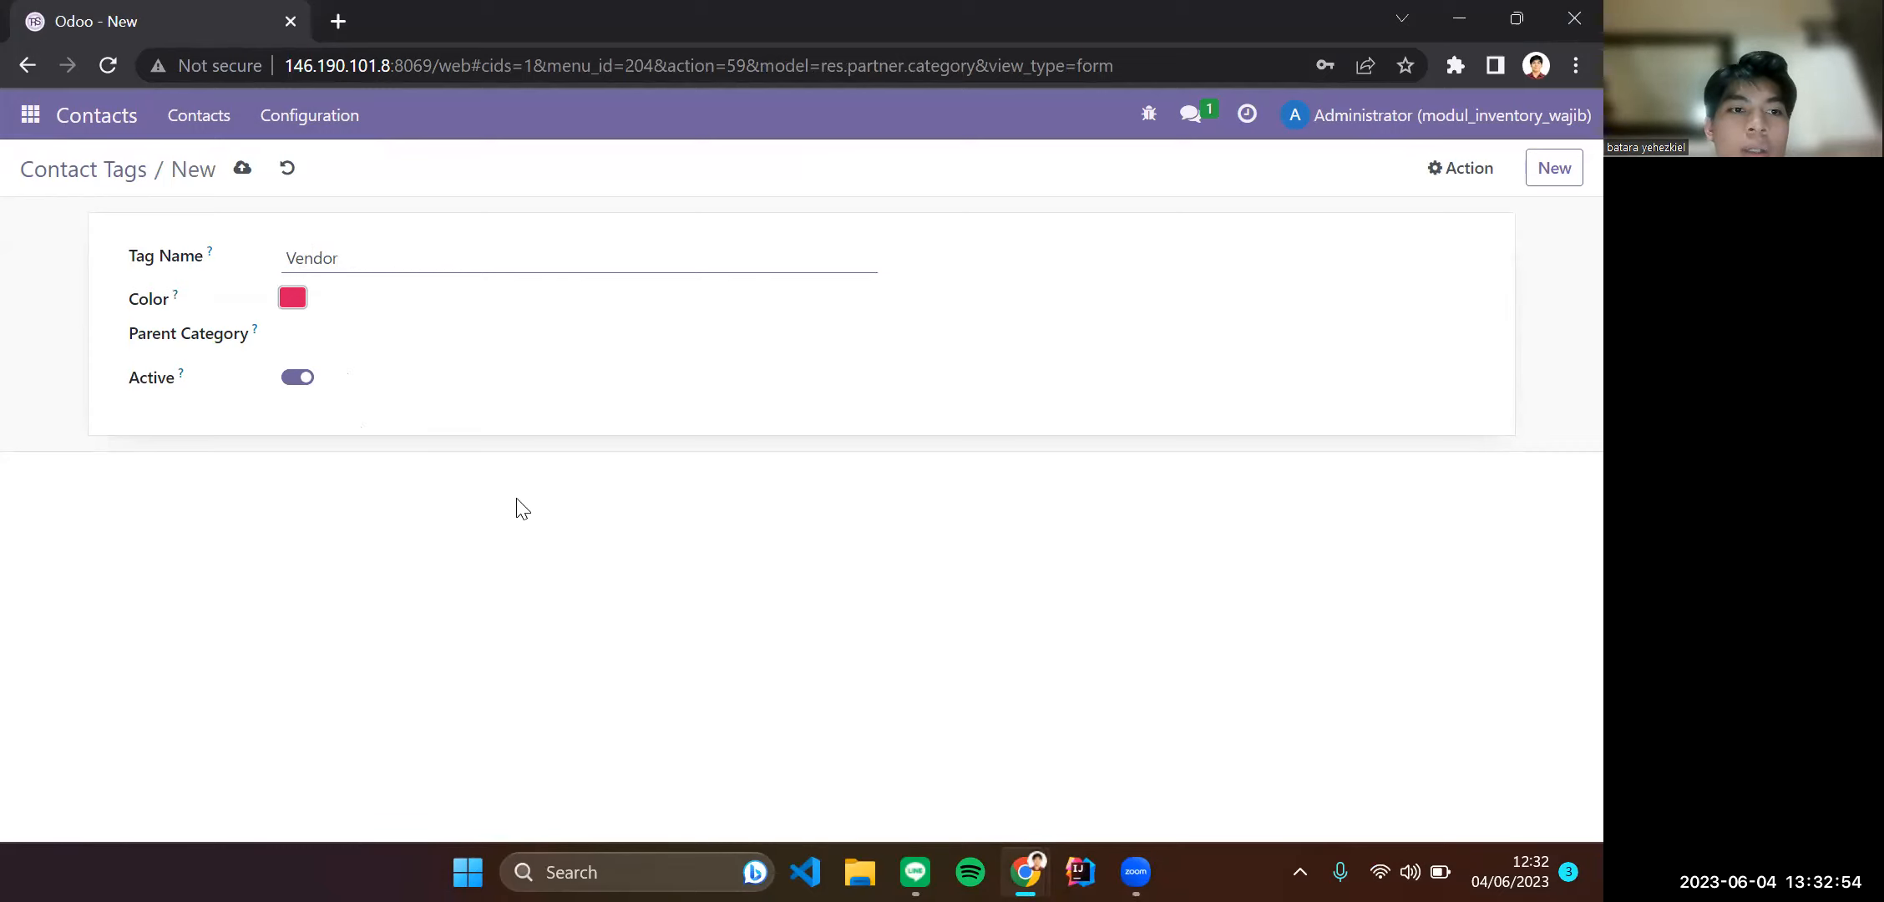
pyautogui.click(242, 171)
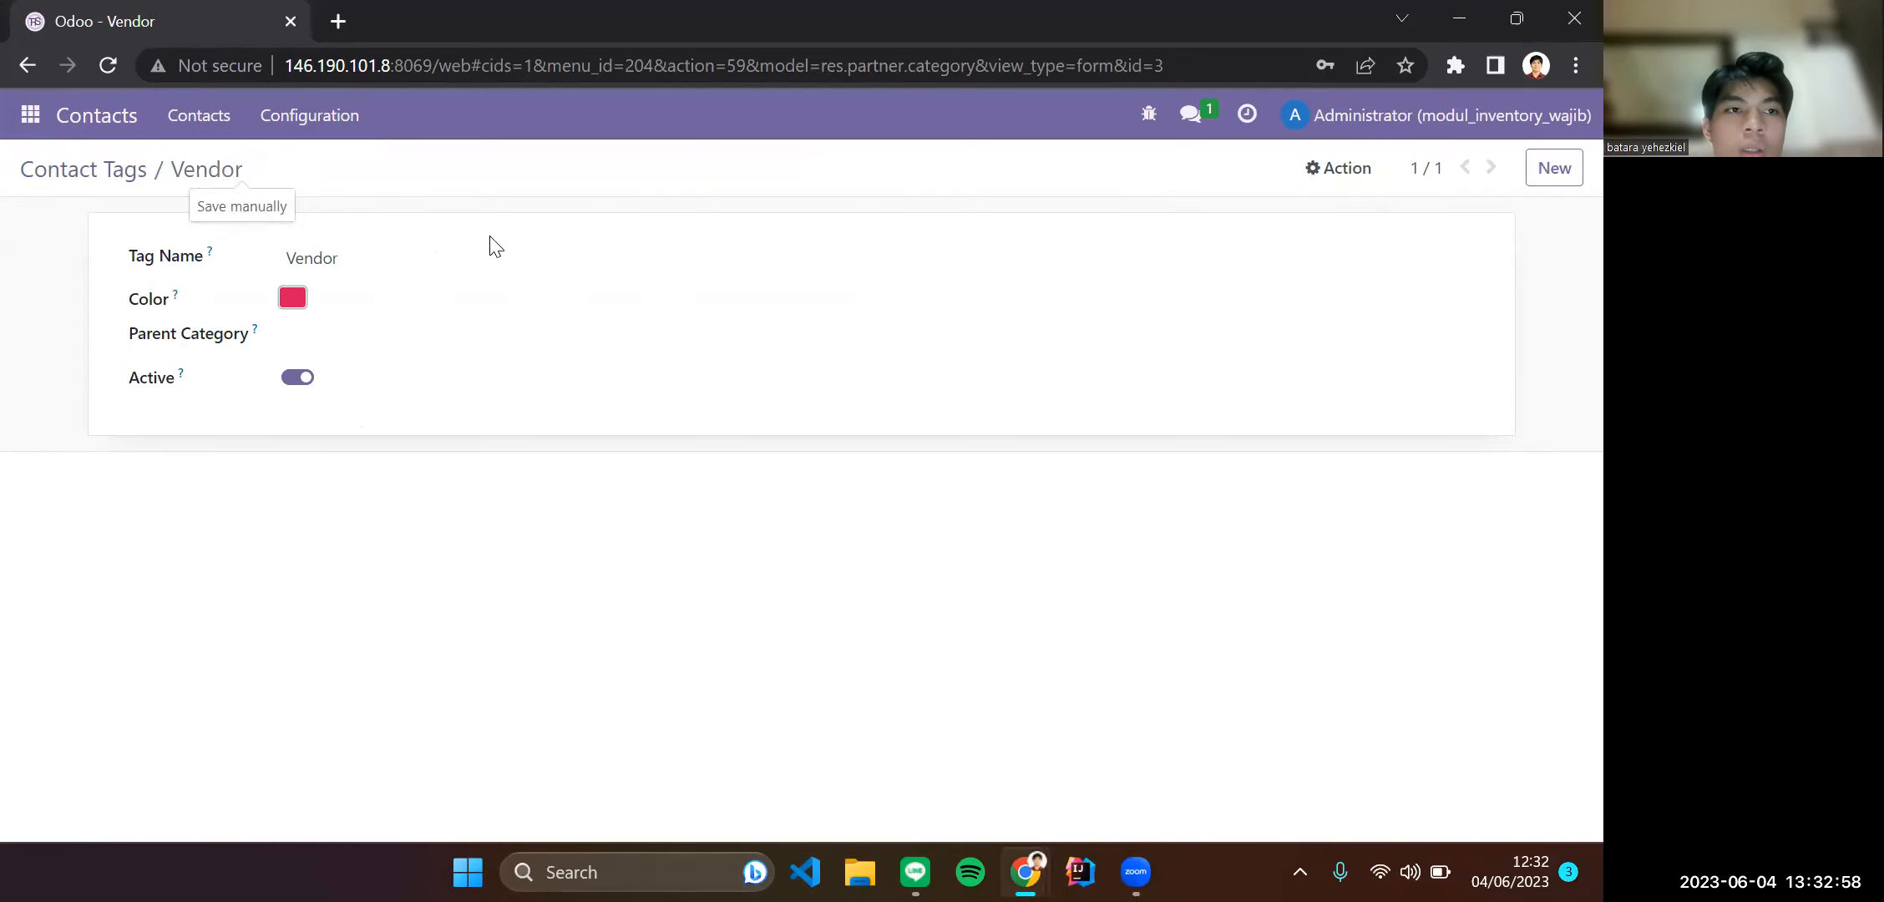
pyautogui.click(84, 171)
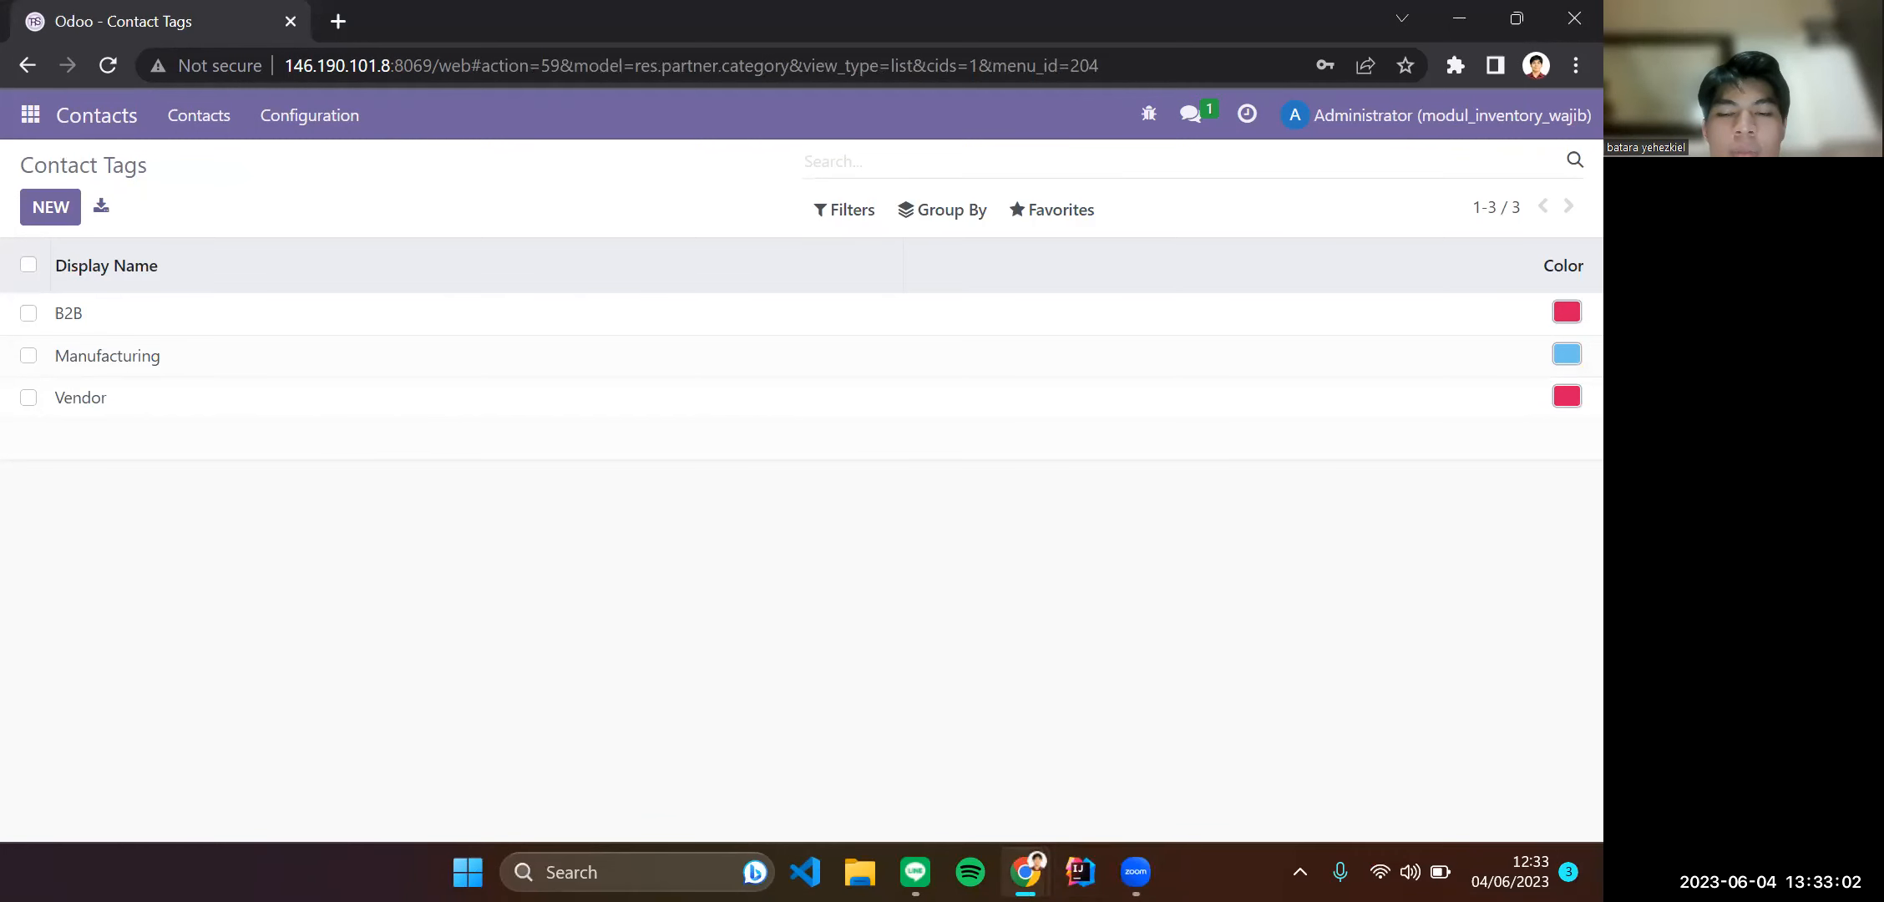
# Switch to the Skenario Purchase document in Google Docs and read the Create New Vendors instructions.
pyautogui.moveTo(1026, 872)
pyautogui.click(869, 744)
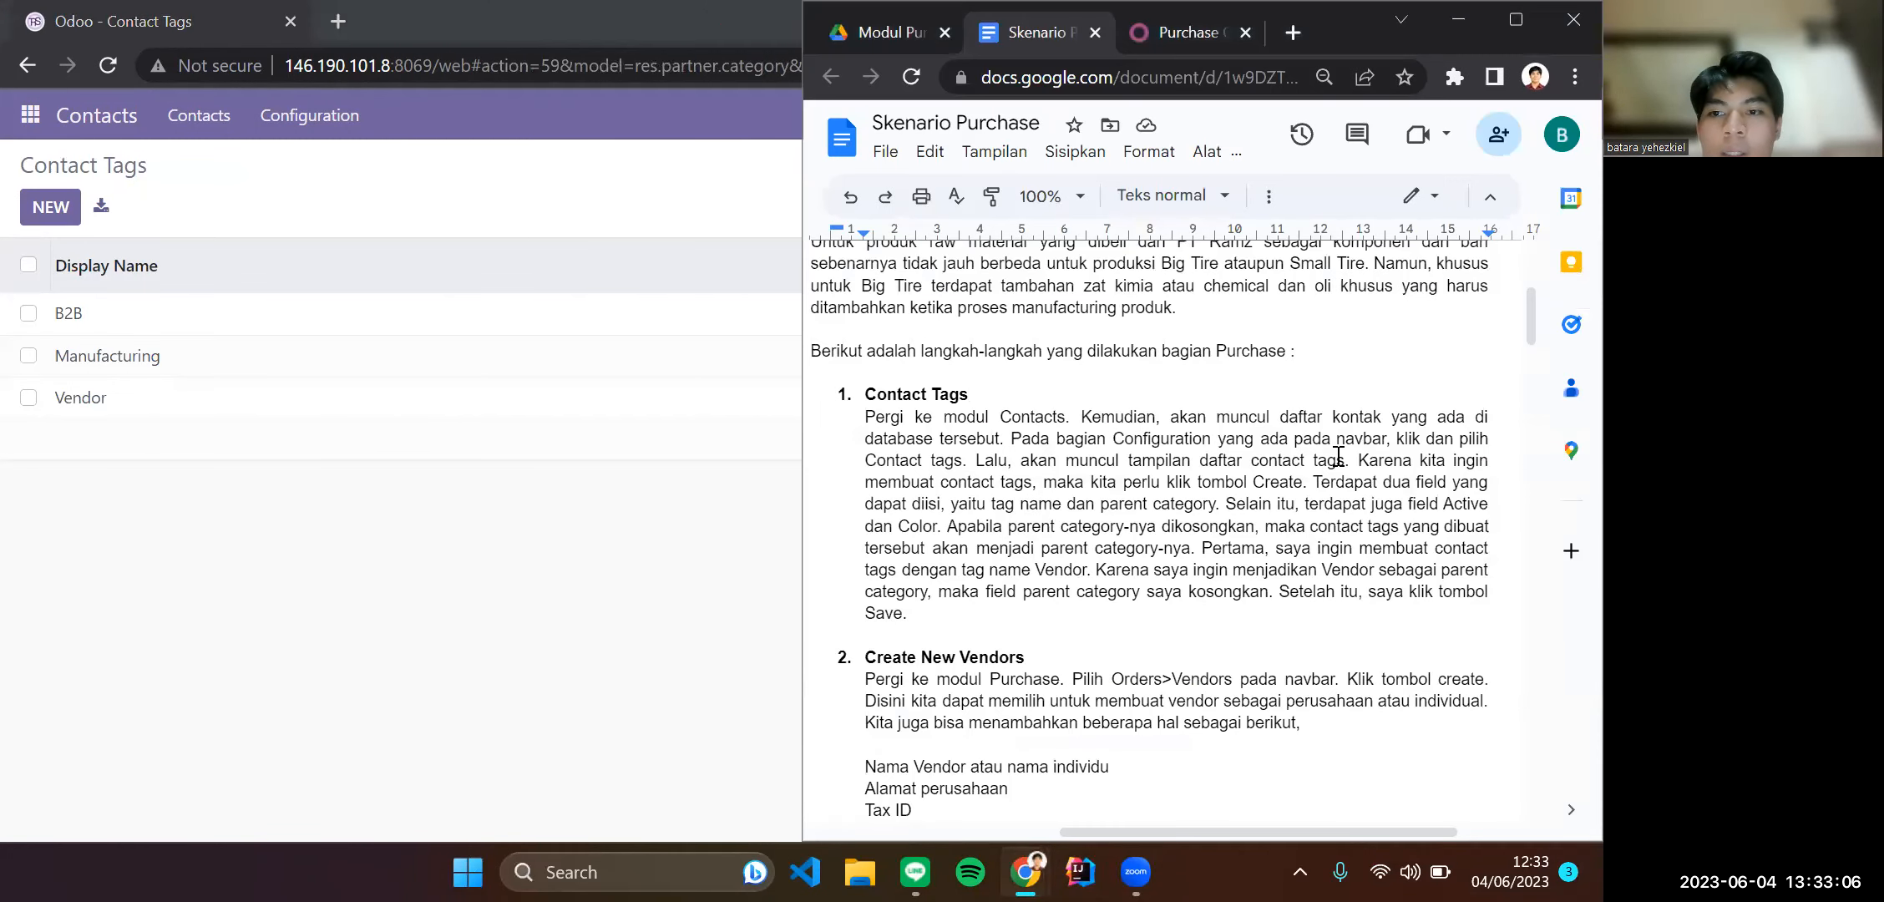
pyautogui.scroll(-3, 1337, 457)
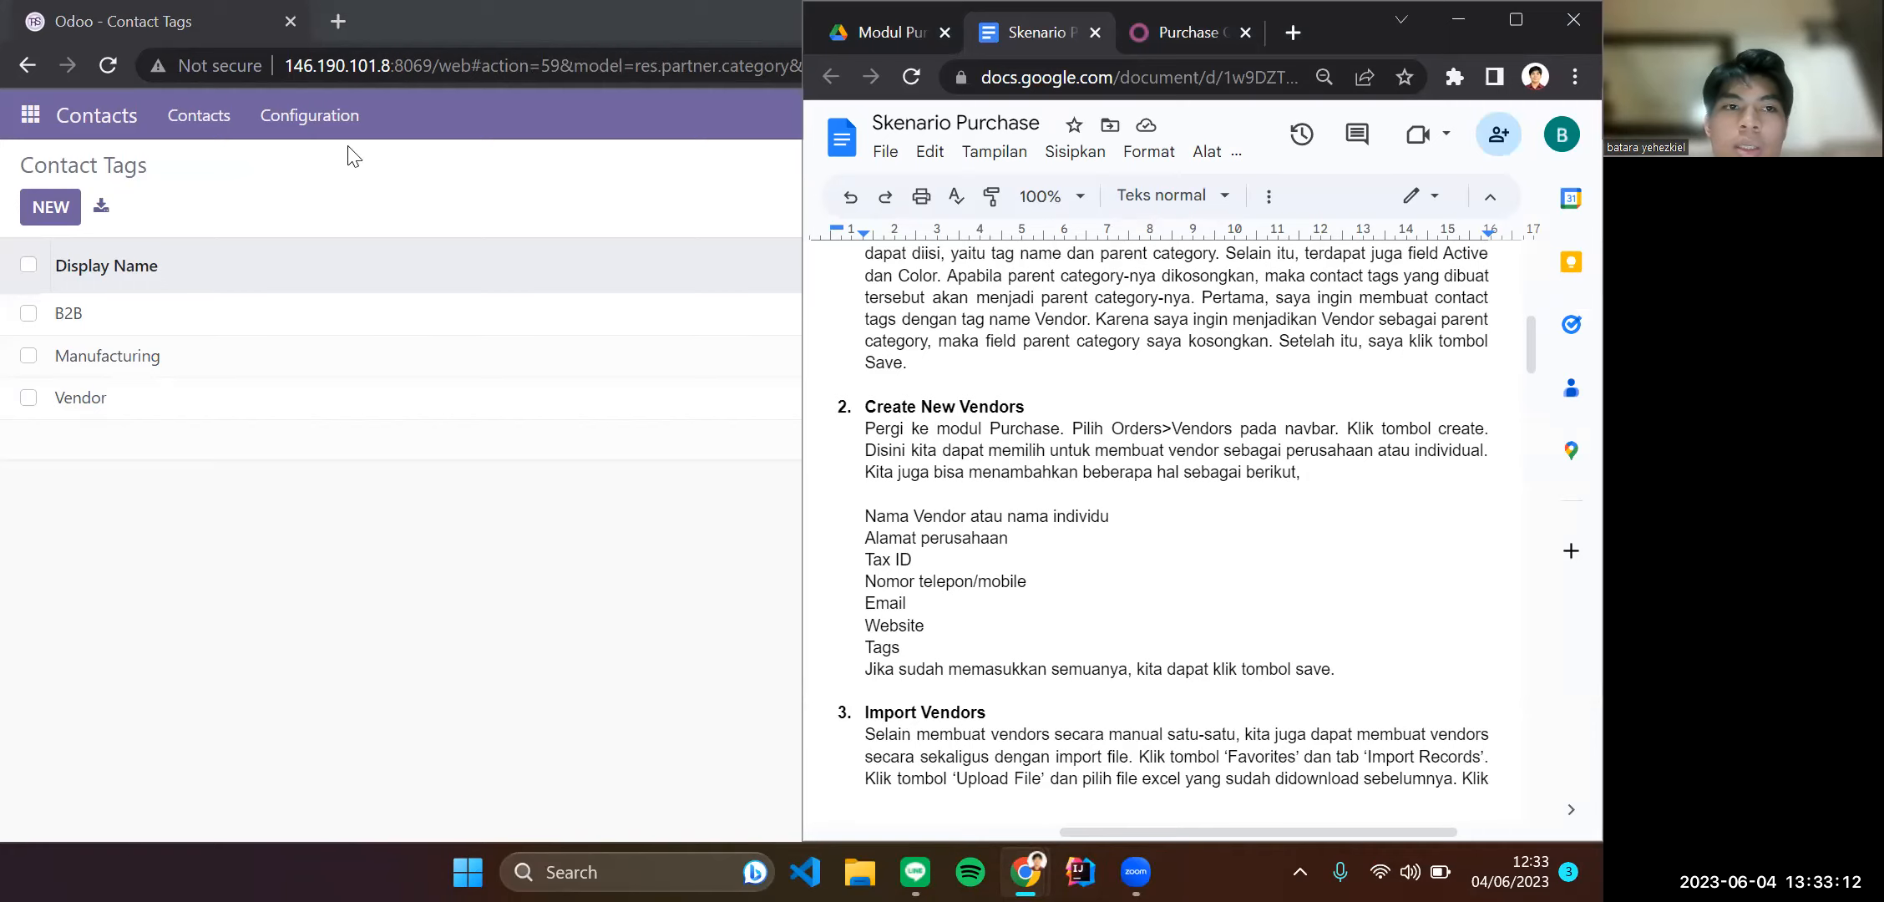
# Return to the Odoo Contact Tags window and log out of the administrator account.
pyautogui.click(462, 128)
pyautogui.click(1471, 133)
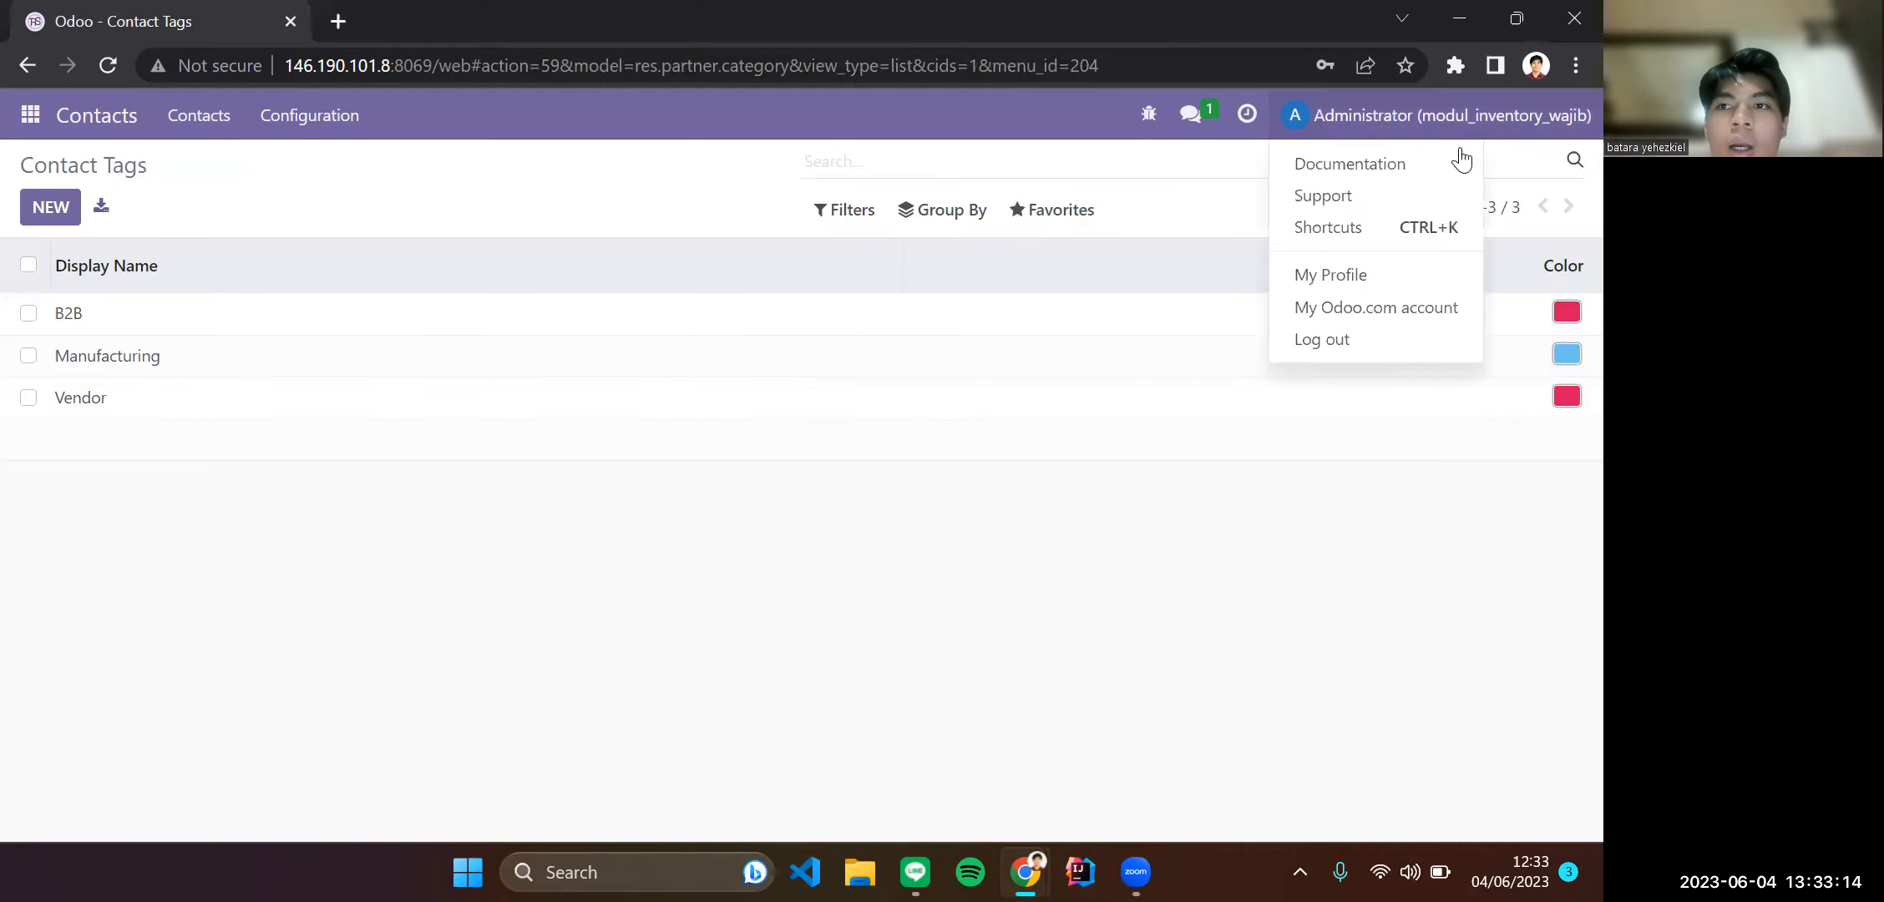
pyautogui.click(1312, 341)
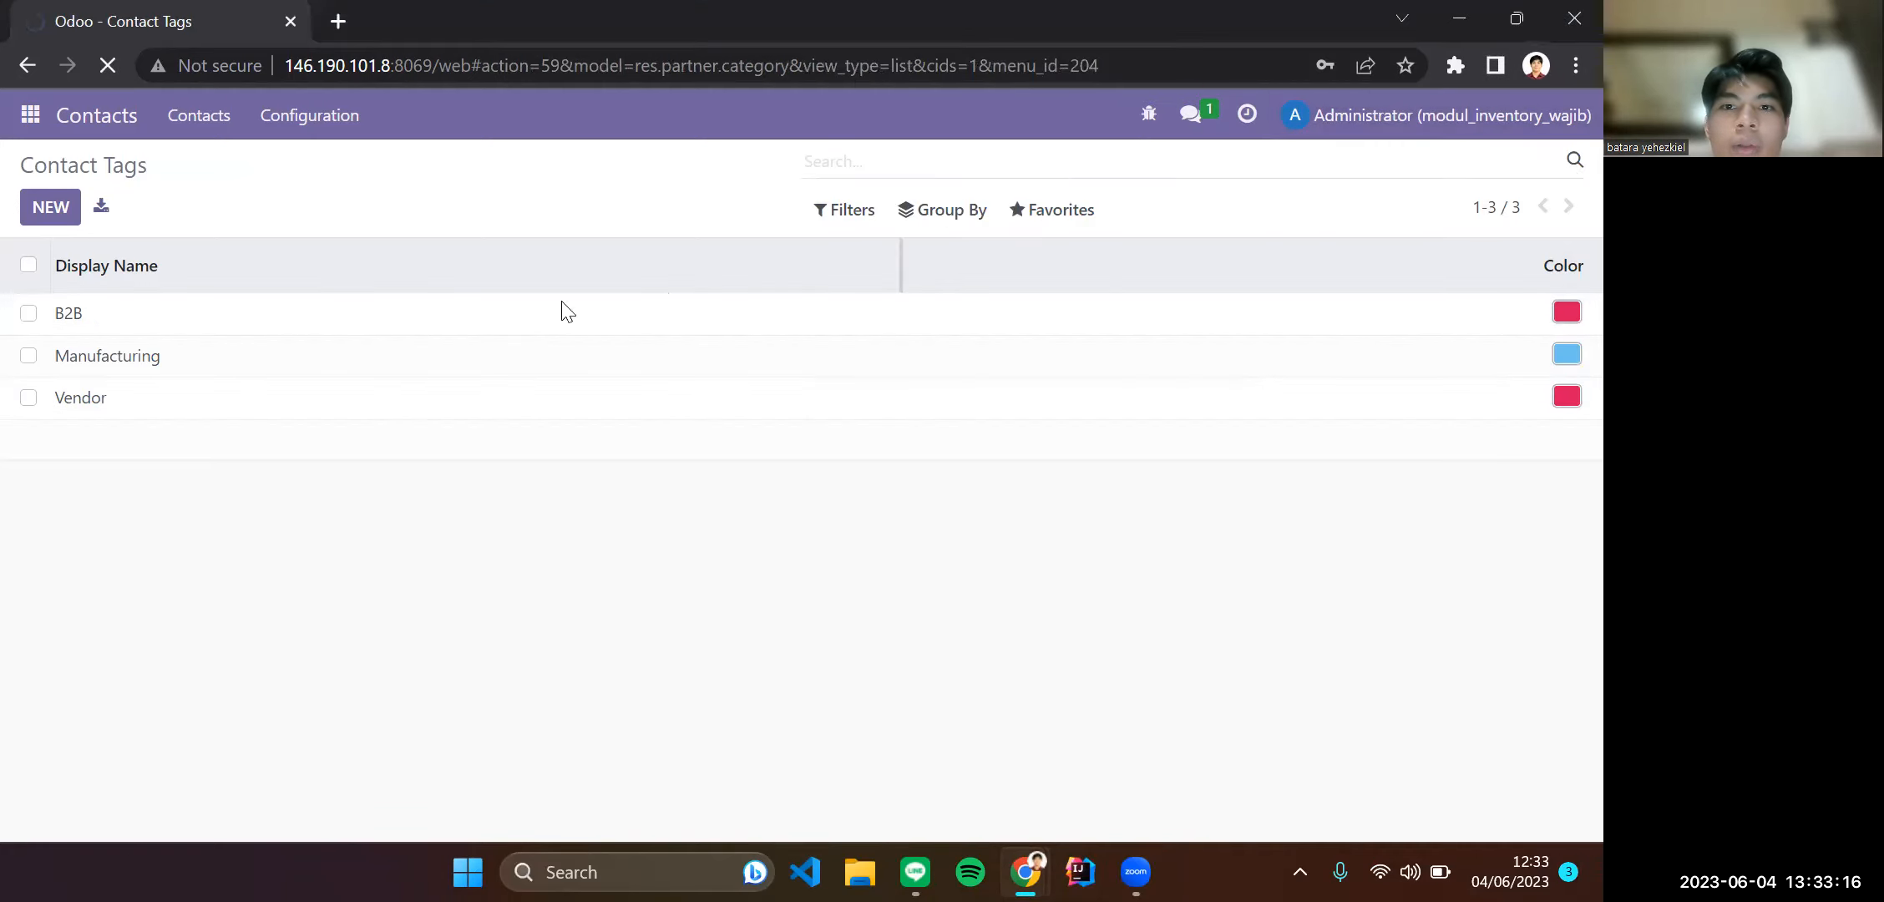
# Log in to the modul_inventory_wajib database with the purchase user's e-mail and account password.
pyautogui.click(673, 442)
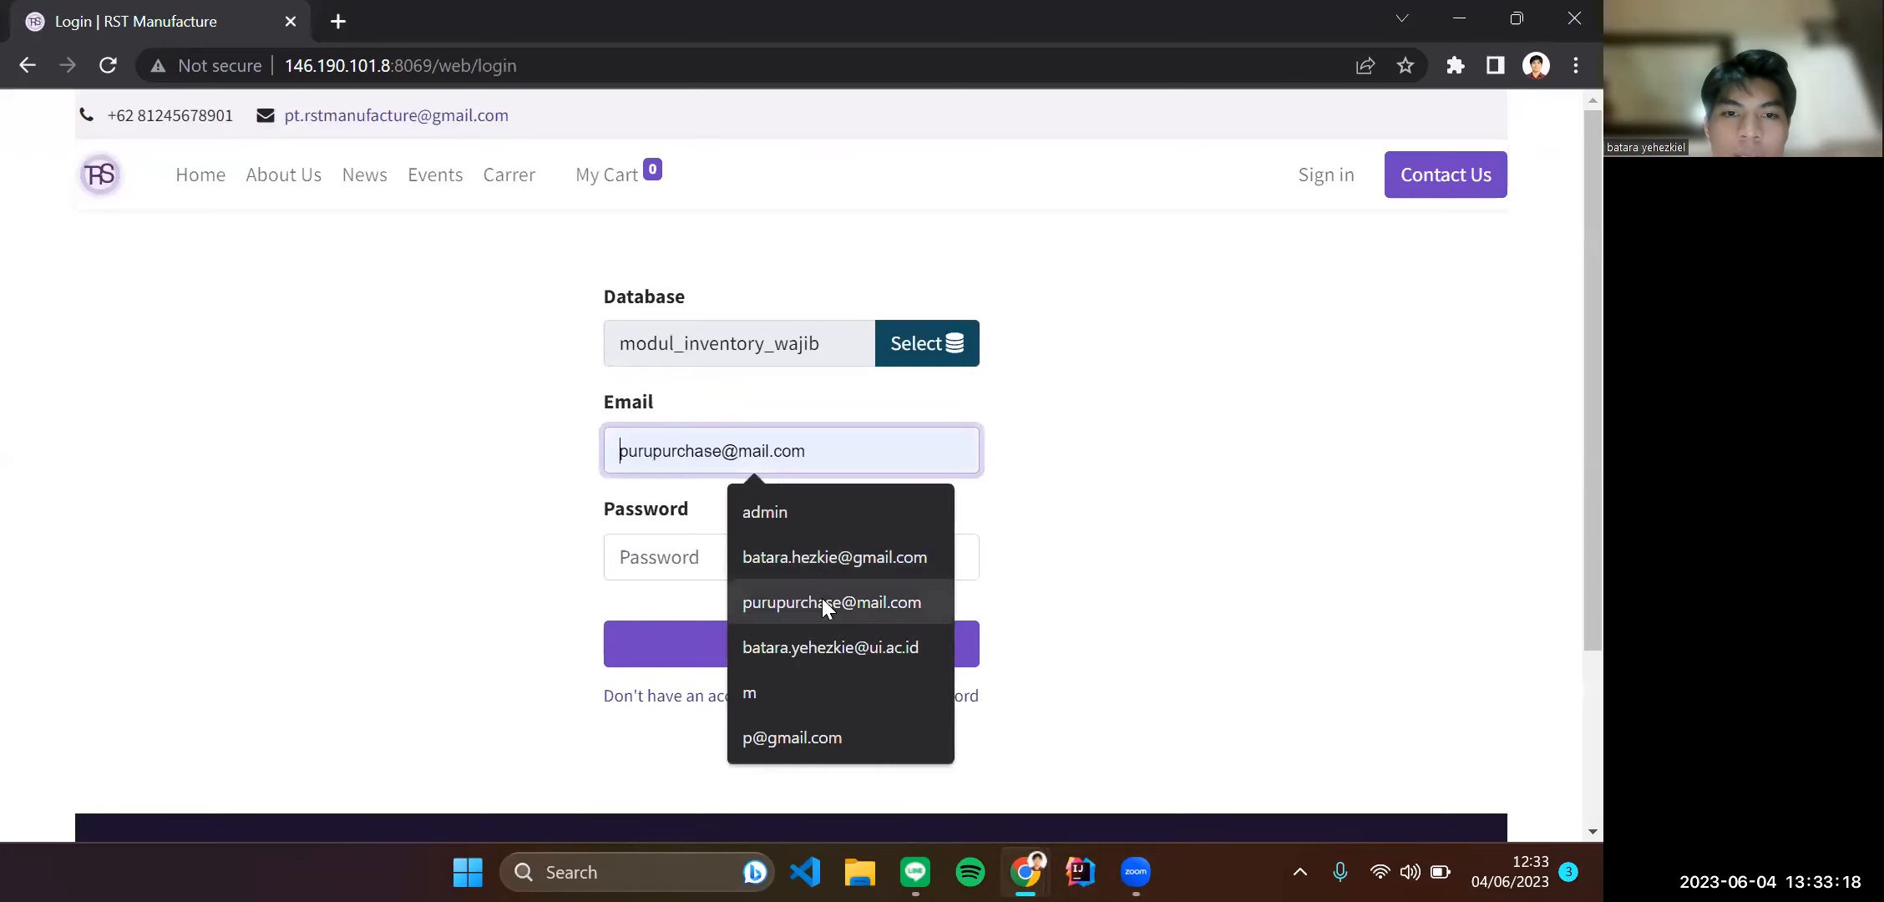
pyautogui.click(821, 598)
pyautogui.click(731, 568)
pyautogui.write('••')
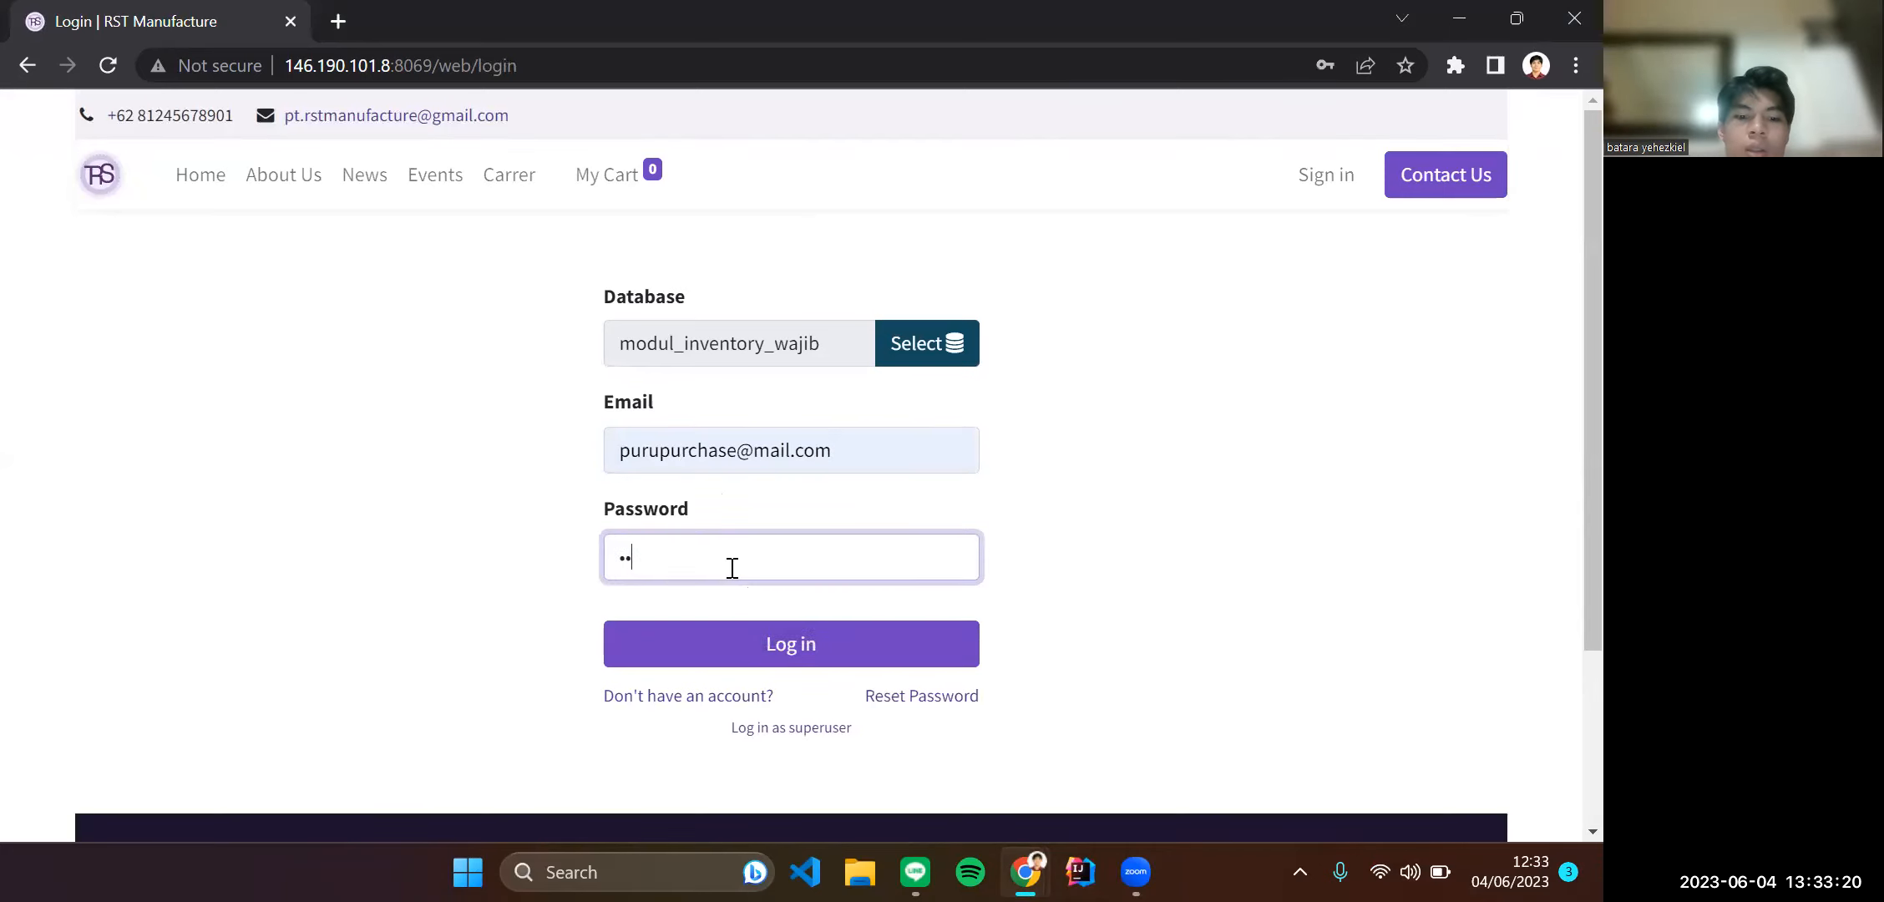
pyautogui.write('••••••••••')
pyautogui.press('Return')
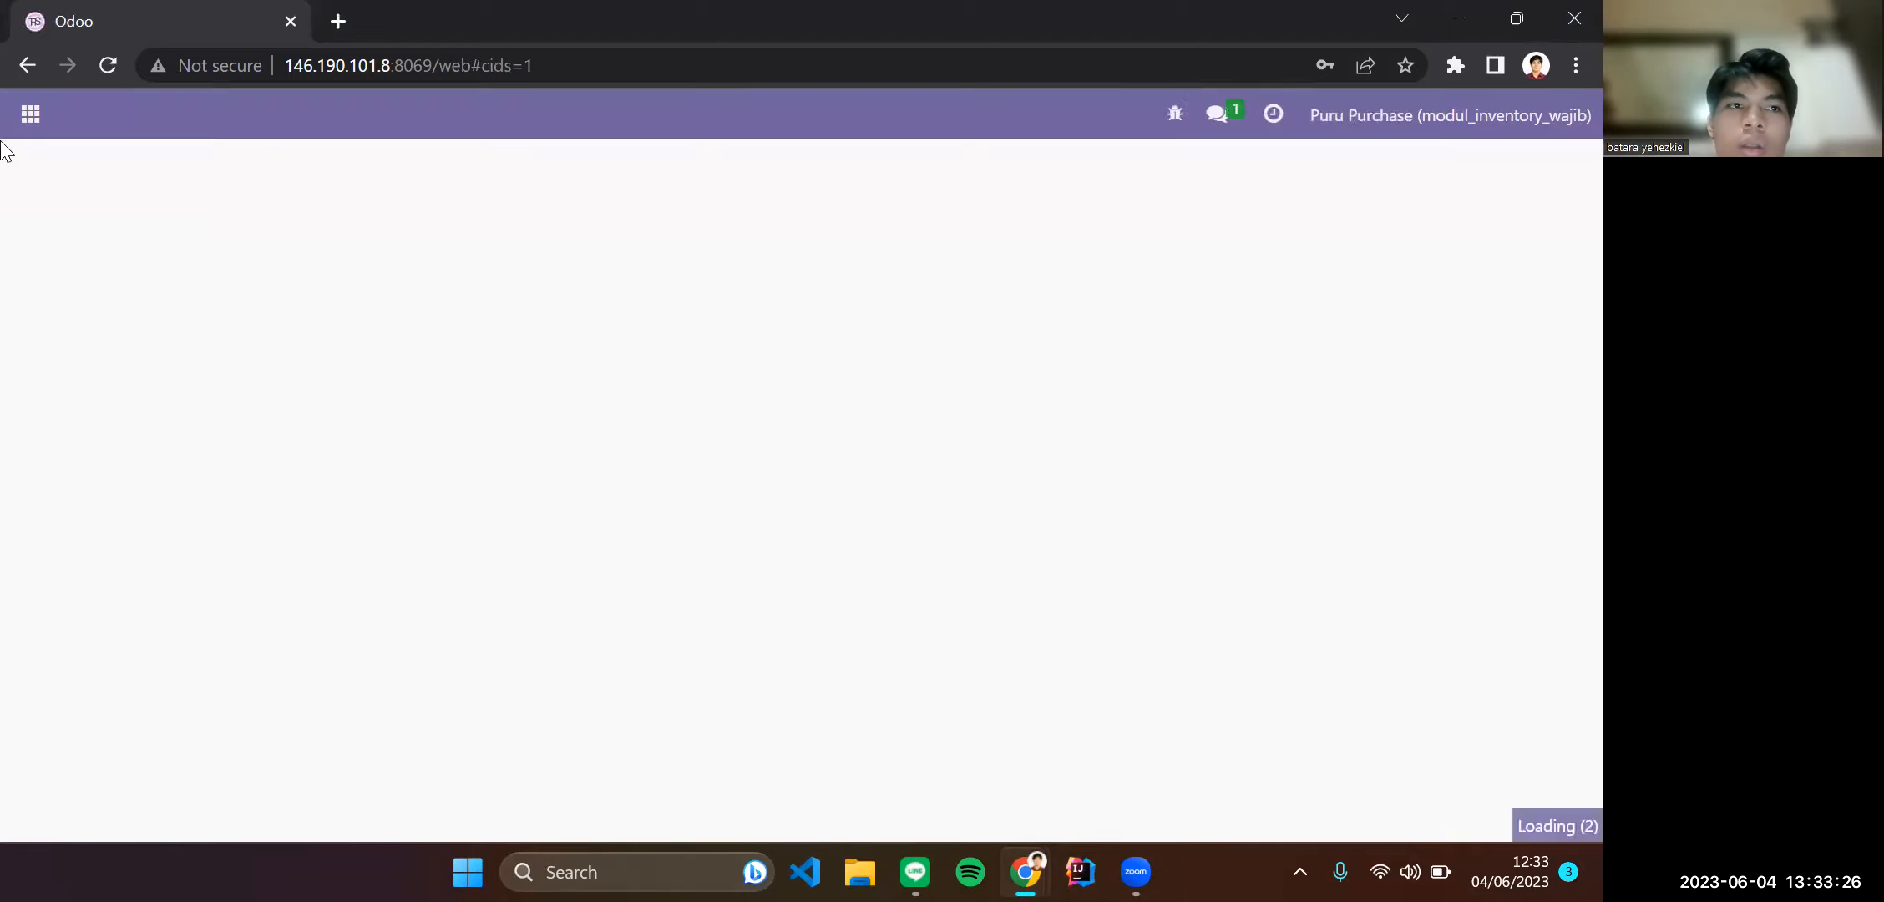
# Try to open the Purchase app, and check the computer's Wi-Fi connection by selecting the available network.
pyautogui.click(30, 117)
pyautogui.click(58, 322)
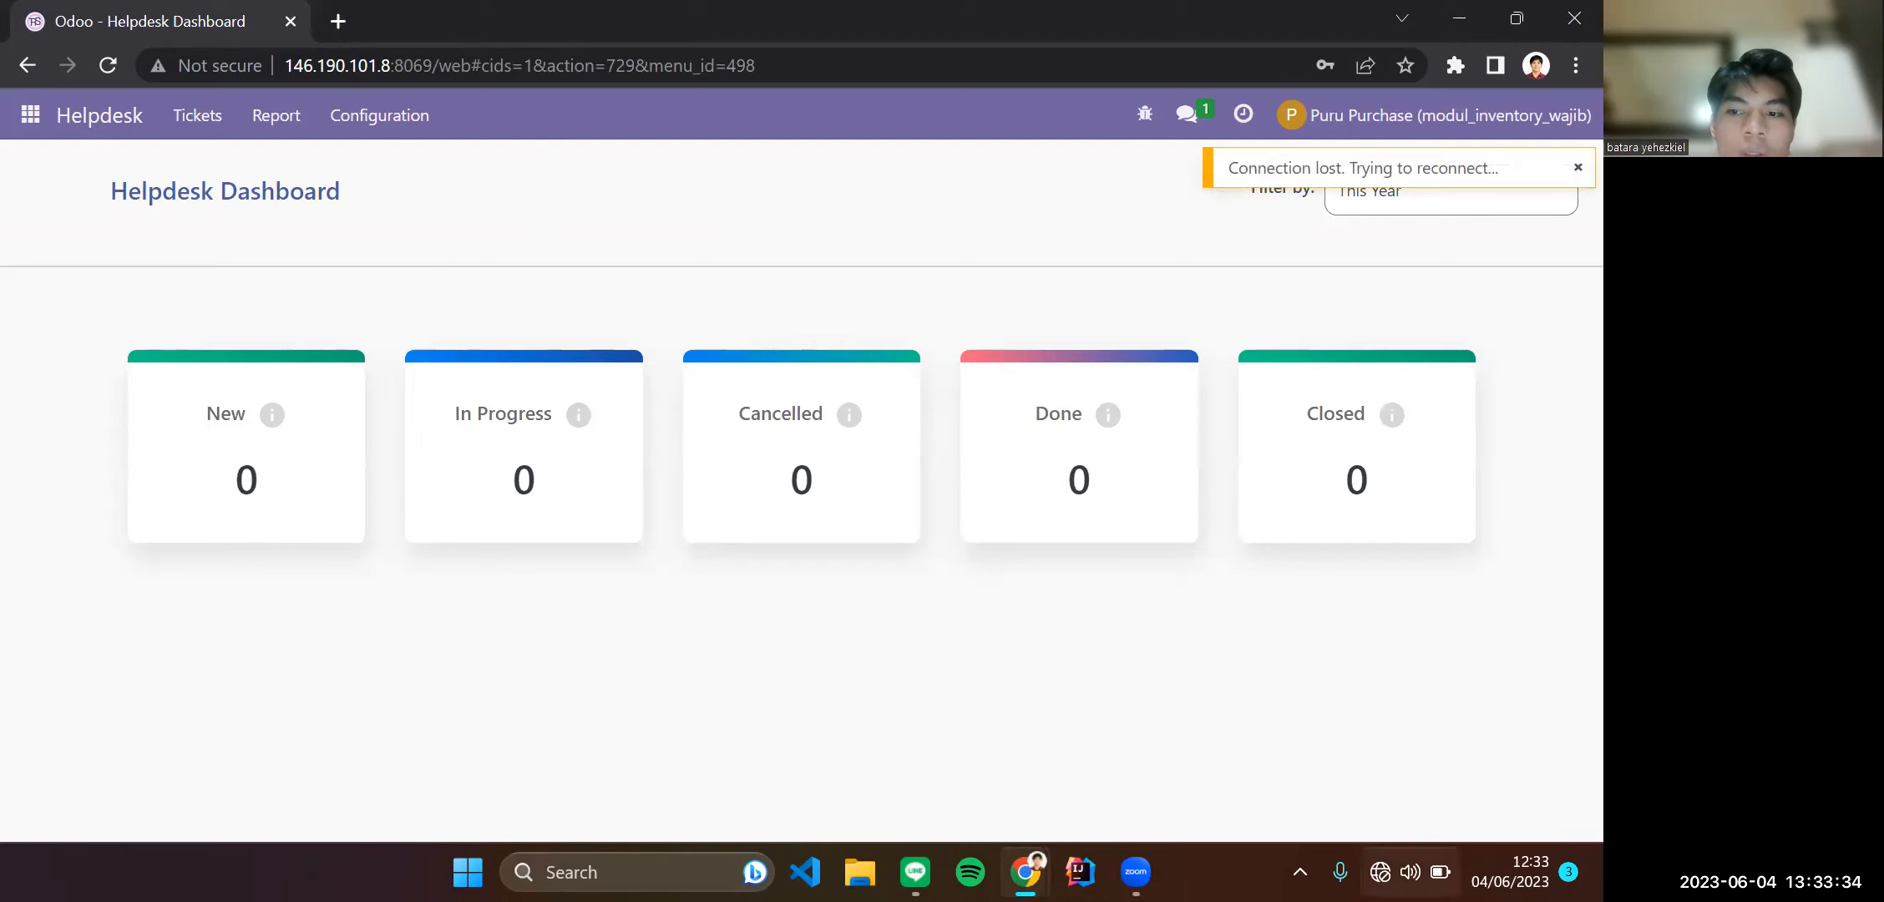
pyautogui.click(1381, 872)
pyautogui.click(1248, 382)
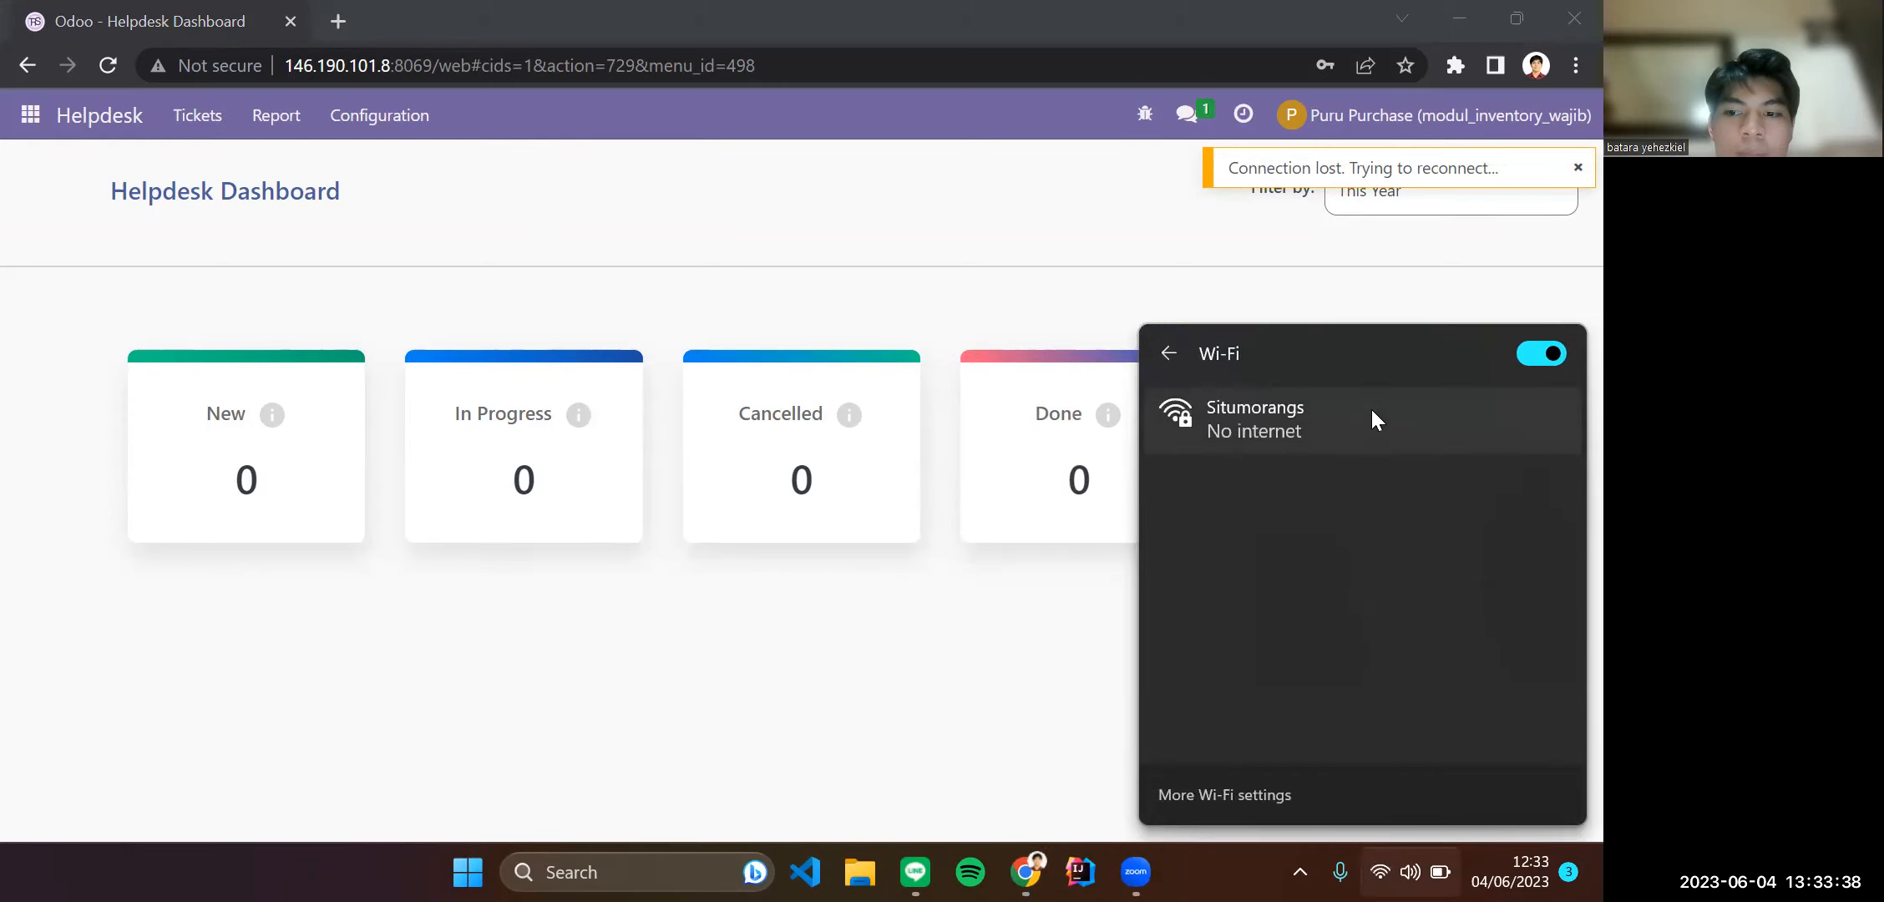
pyautogui.click(1371, 409)
# Retry opening the Purchase app from the Helpdesk dashboard.
pyautogui.click(31, 117)
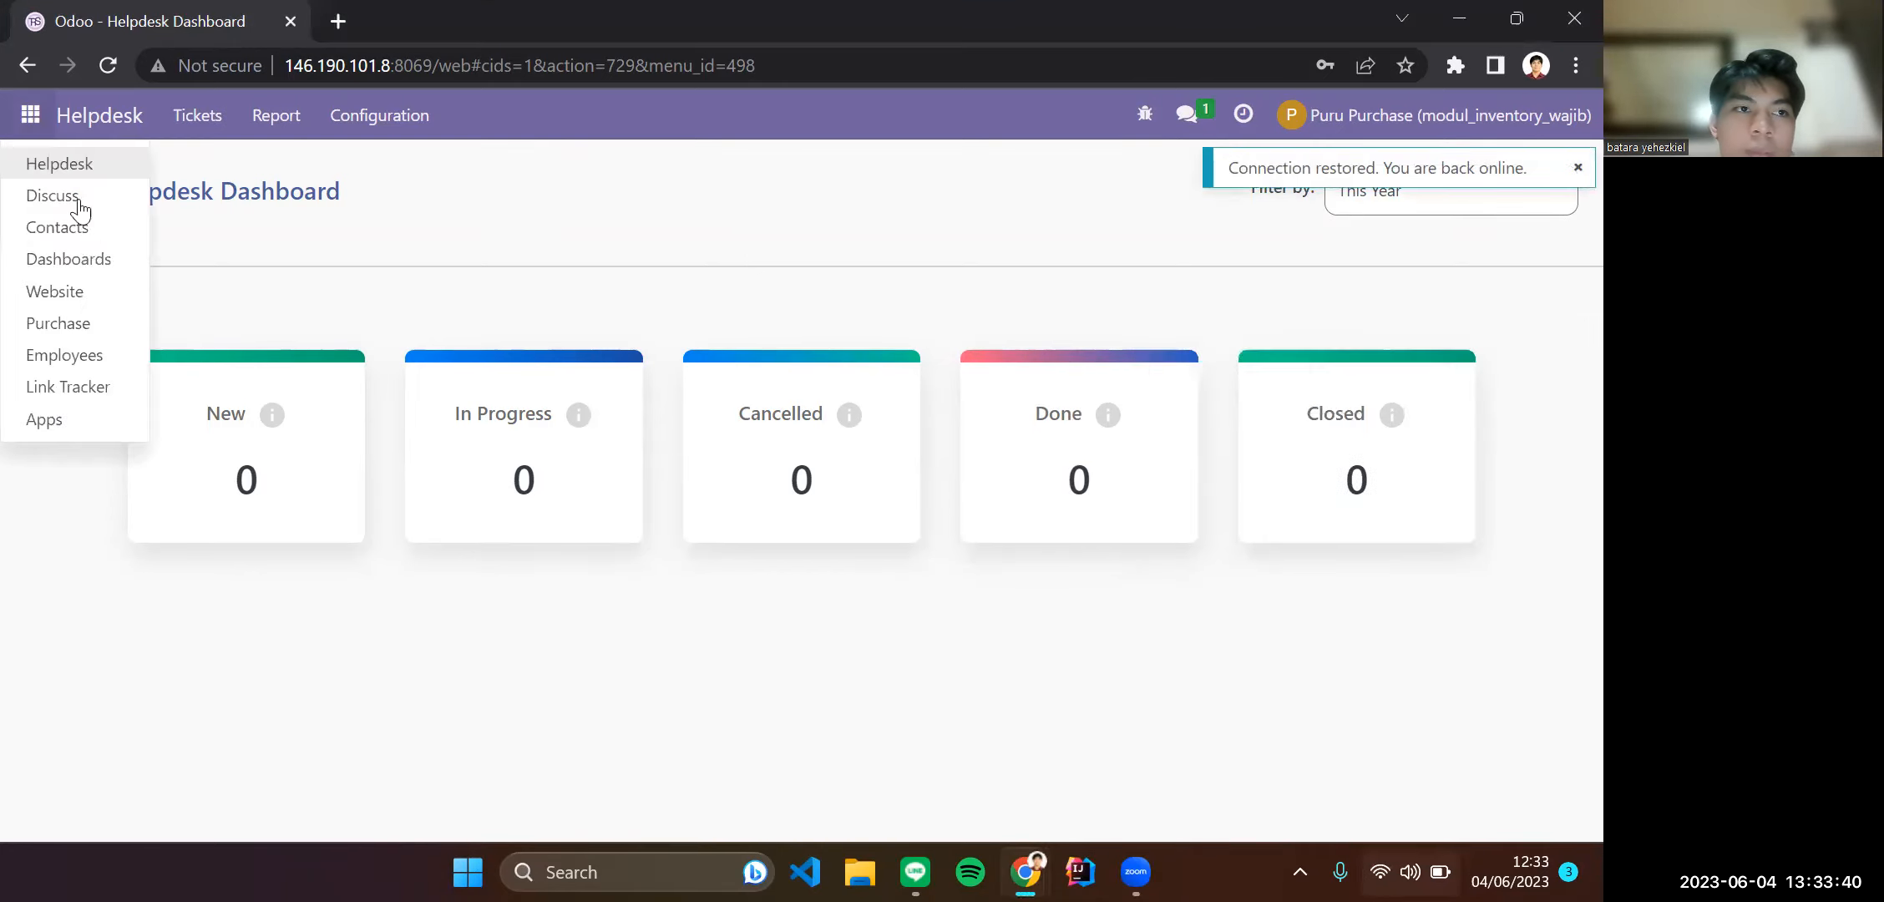
pyautogui.click(84, 324)
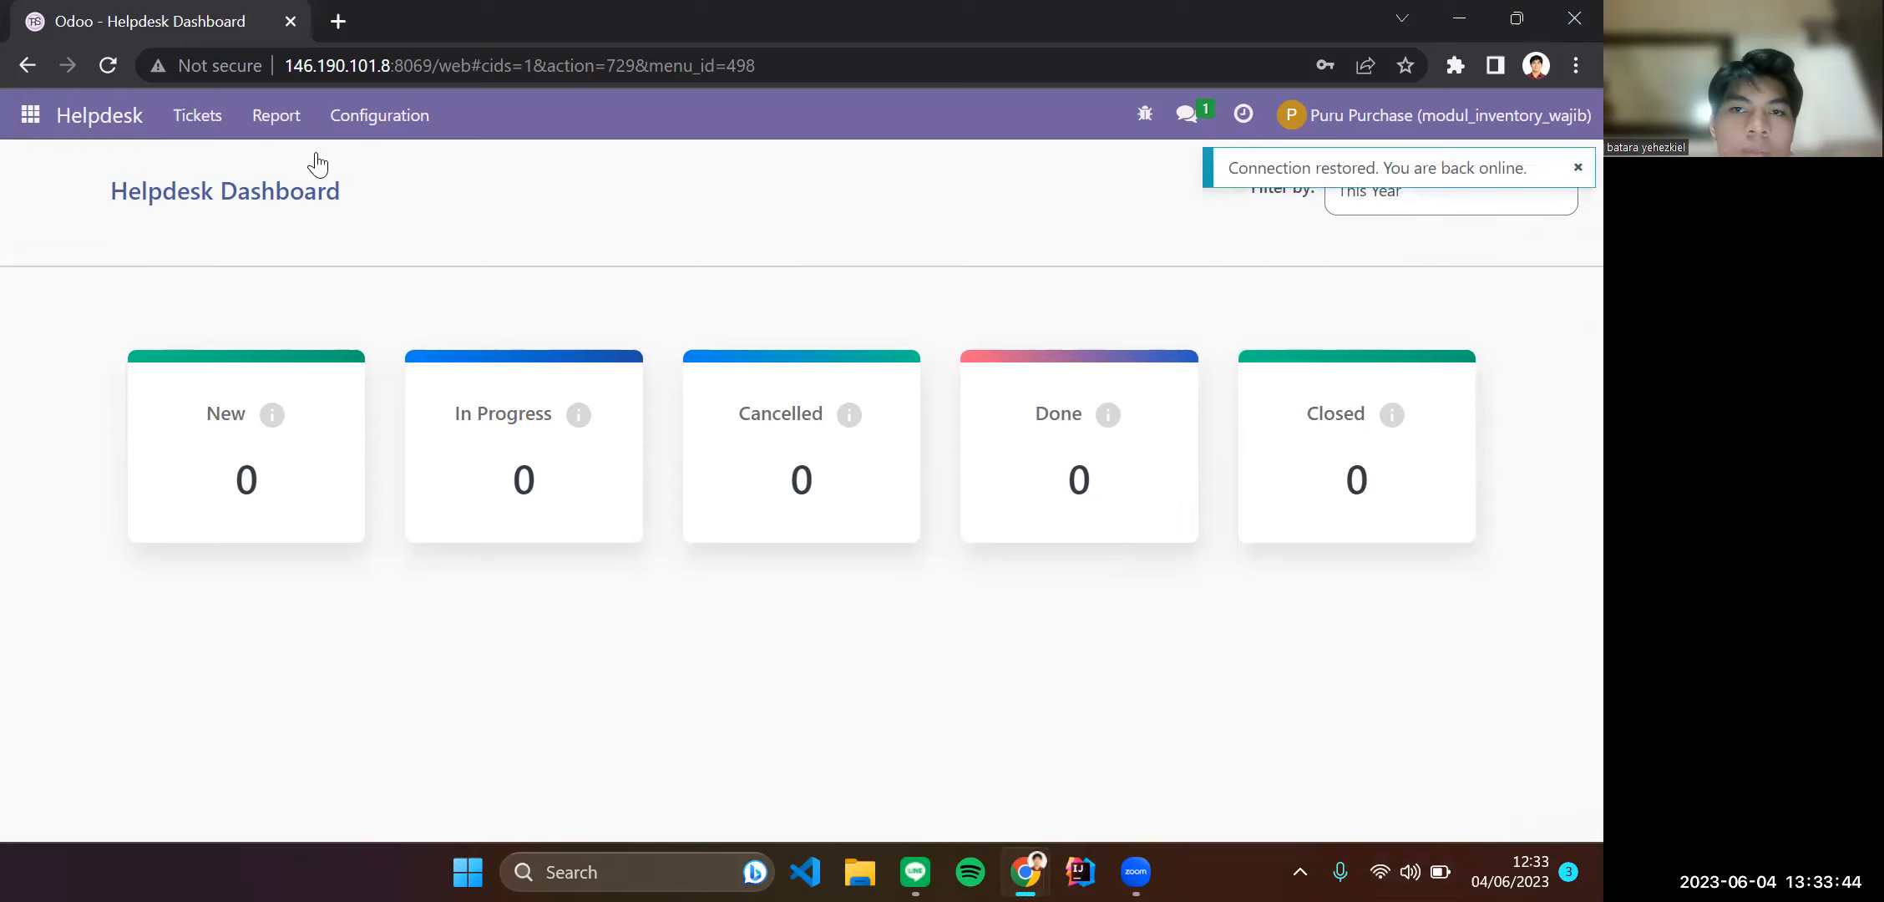
pyautogui.click(18, 127)
pyautogui.click(39, 318)
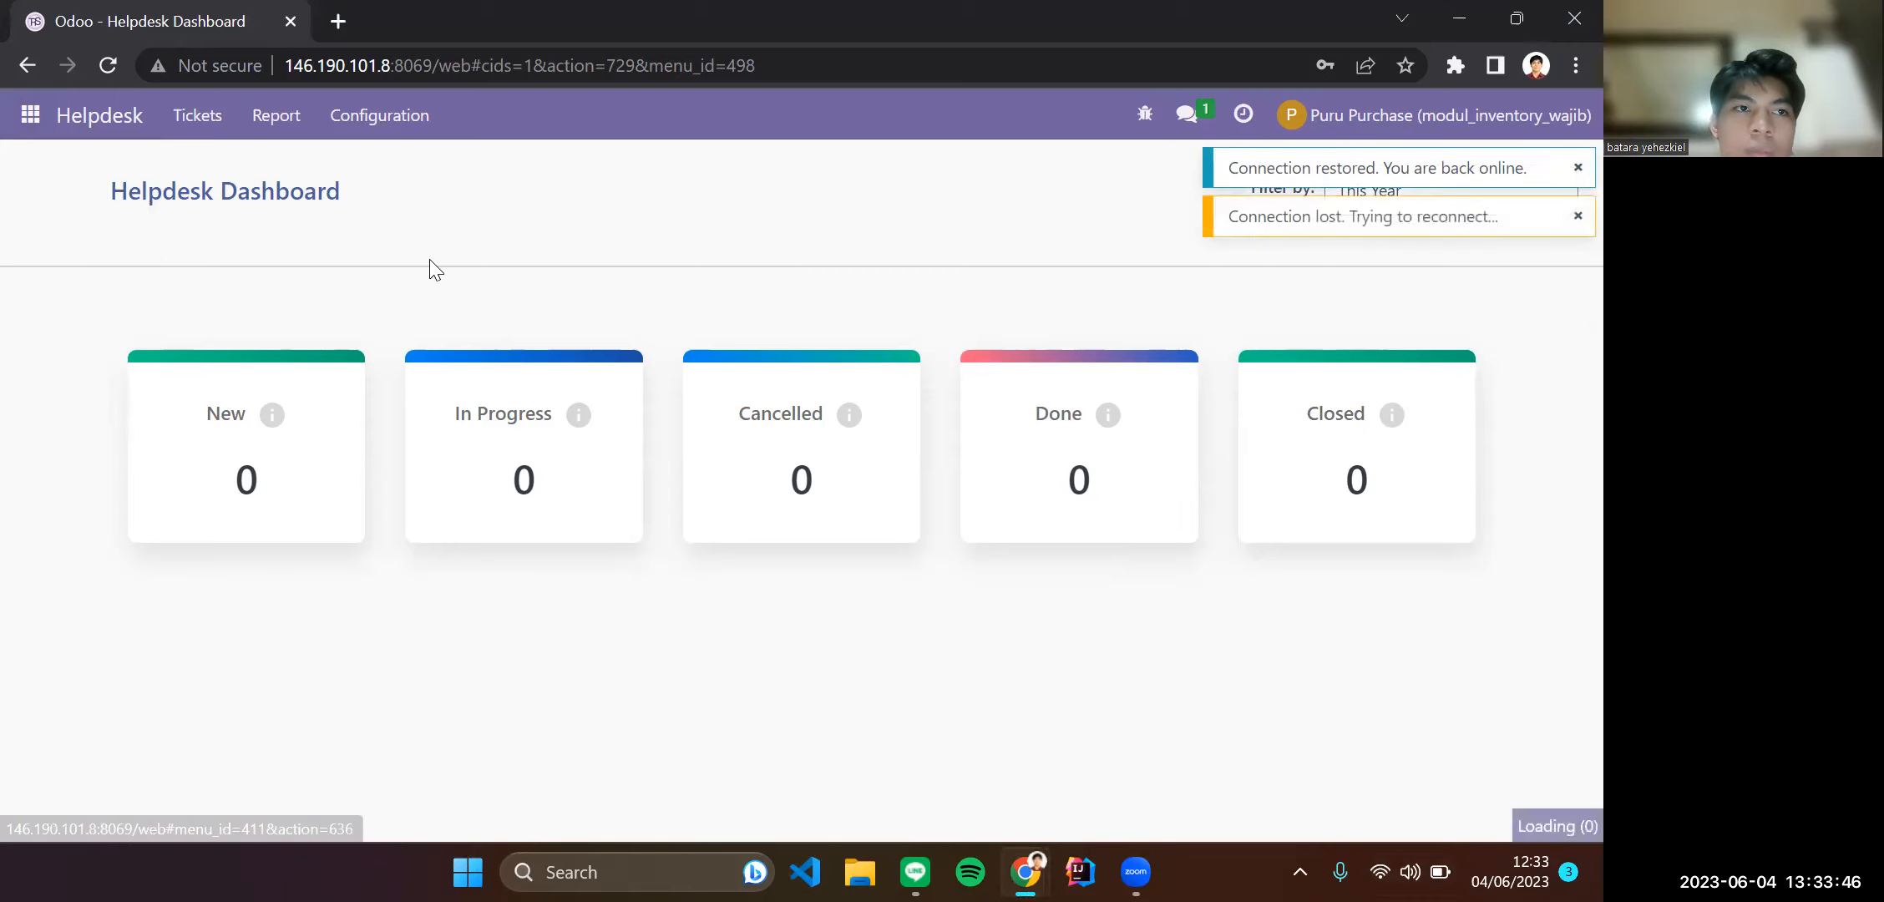
pyautogui.click(29, 121)
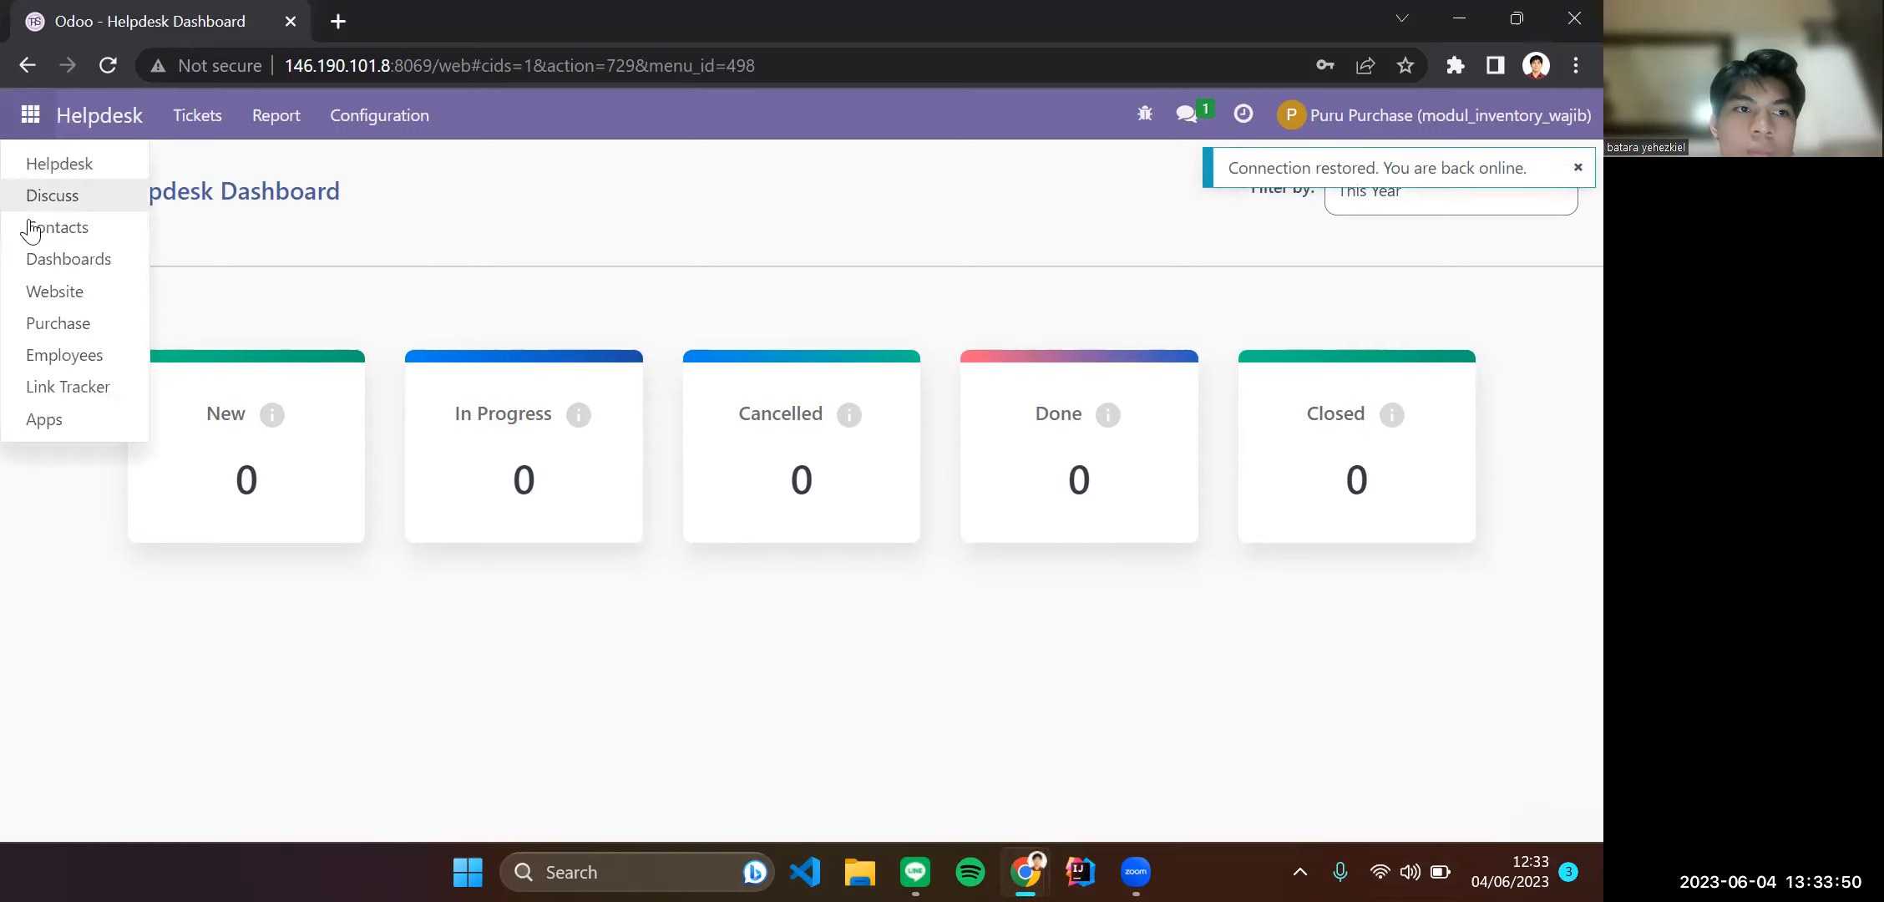
pyautogui.click(79, 318)
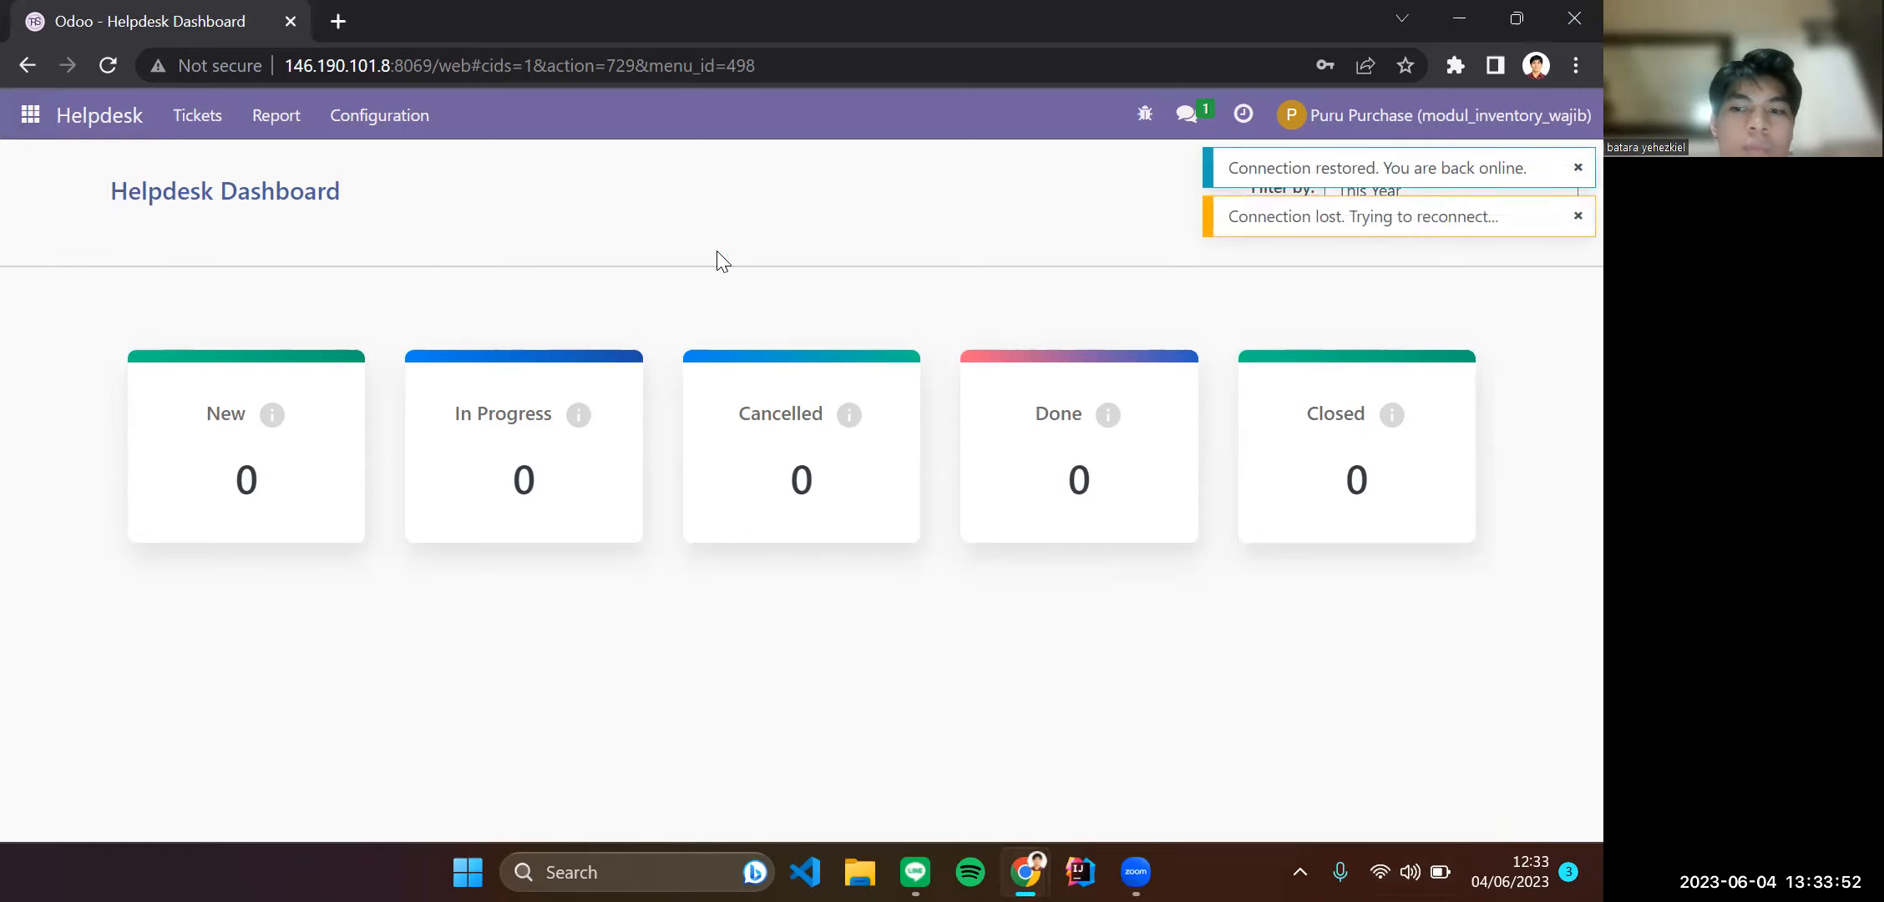
# Dismiss the connection notification and reload the Helpdesk dashboard page.
pyautogui.click(1575, 167)
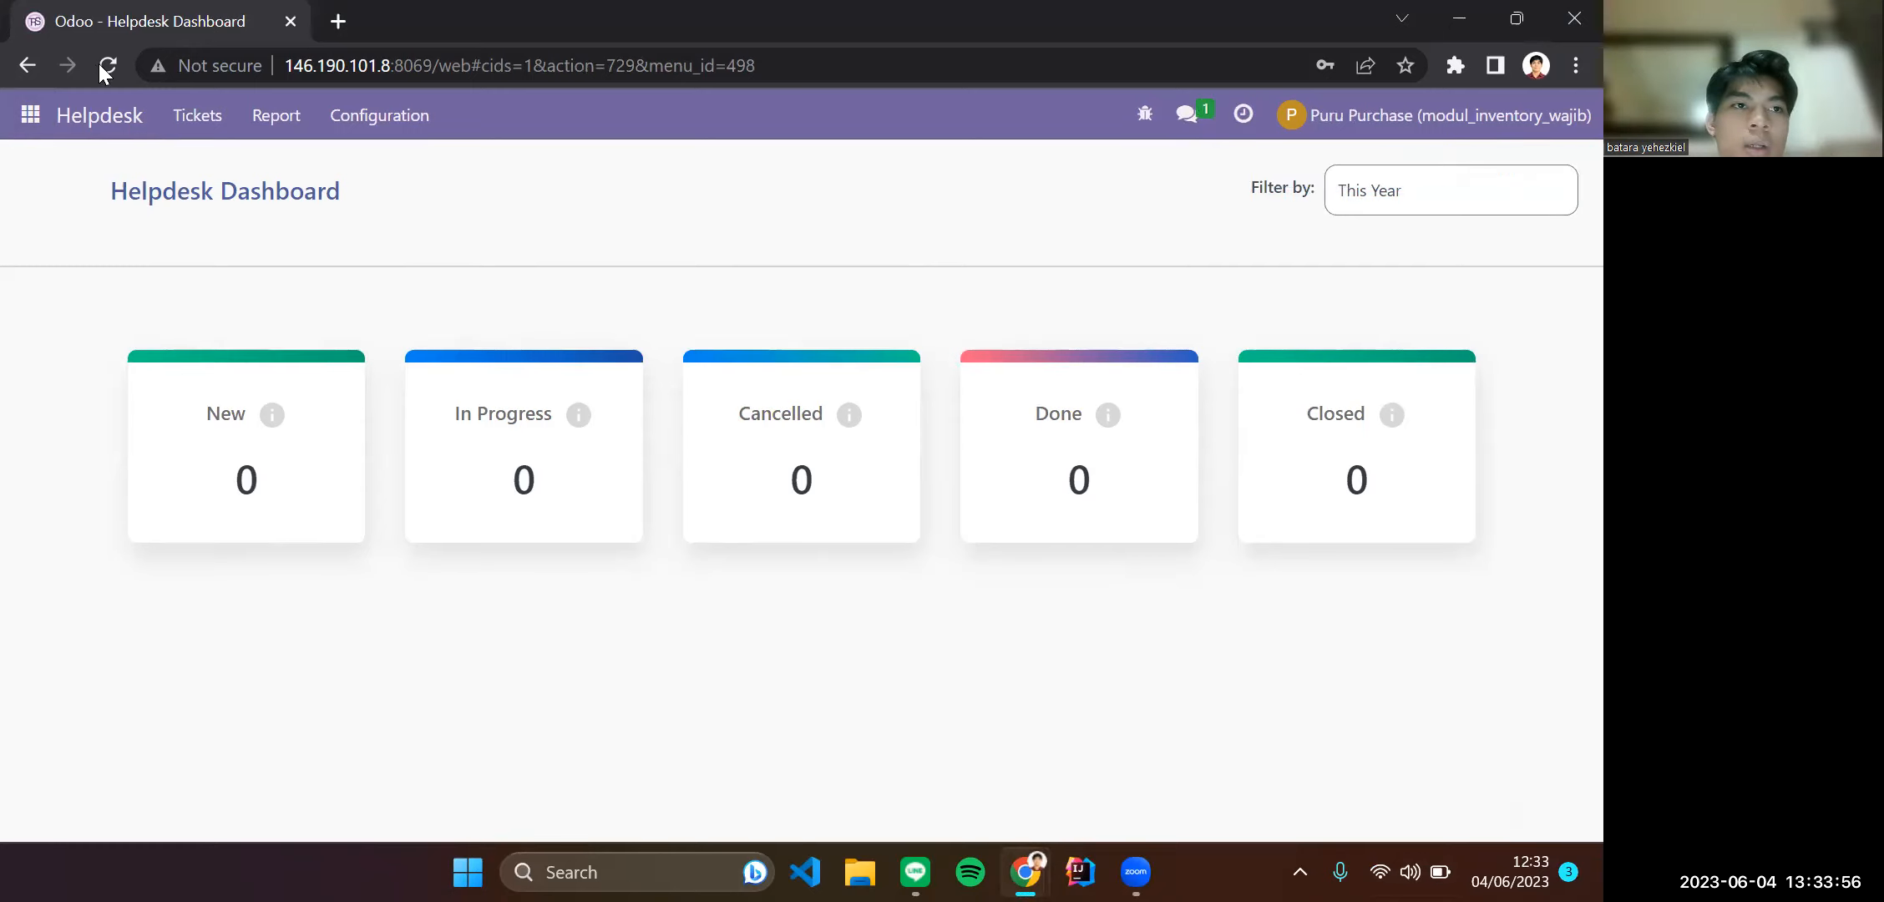
pyautogui.click(102, 66)
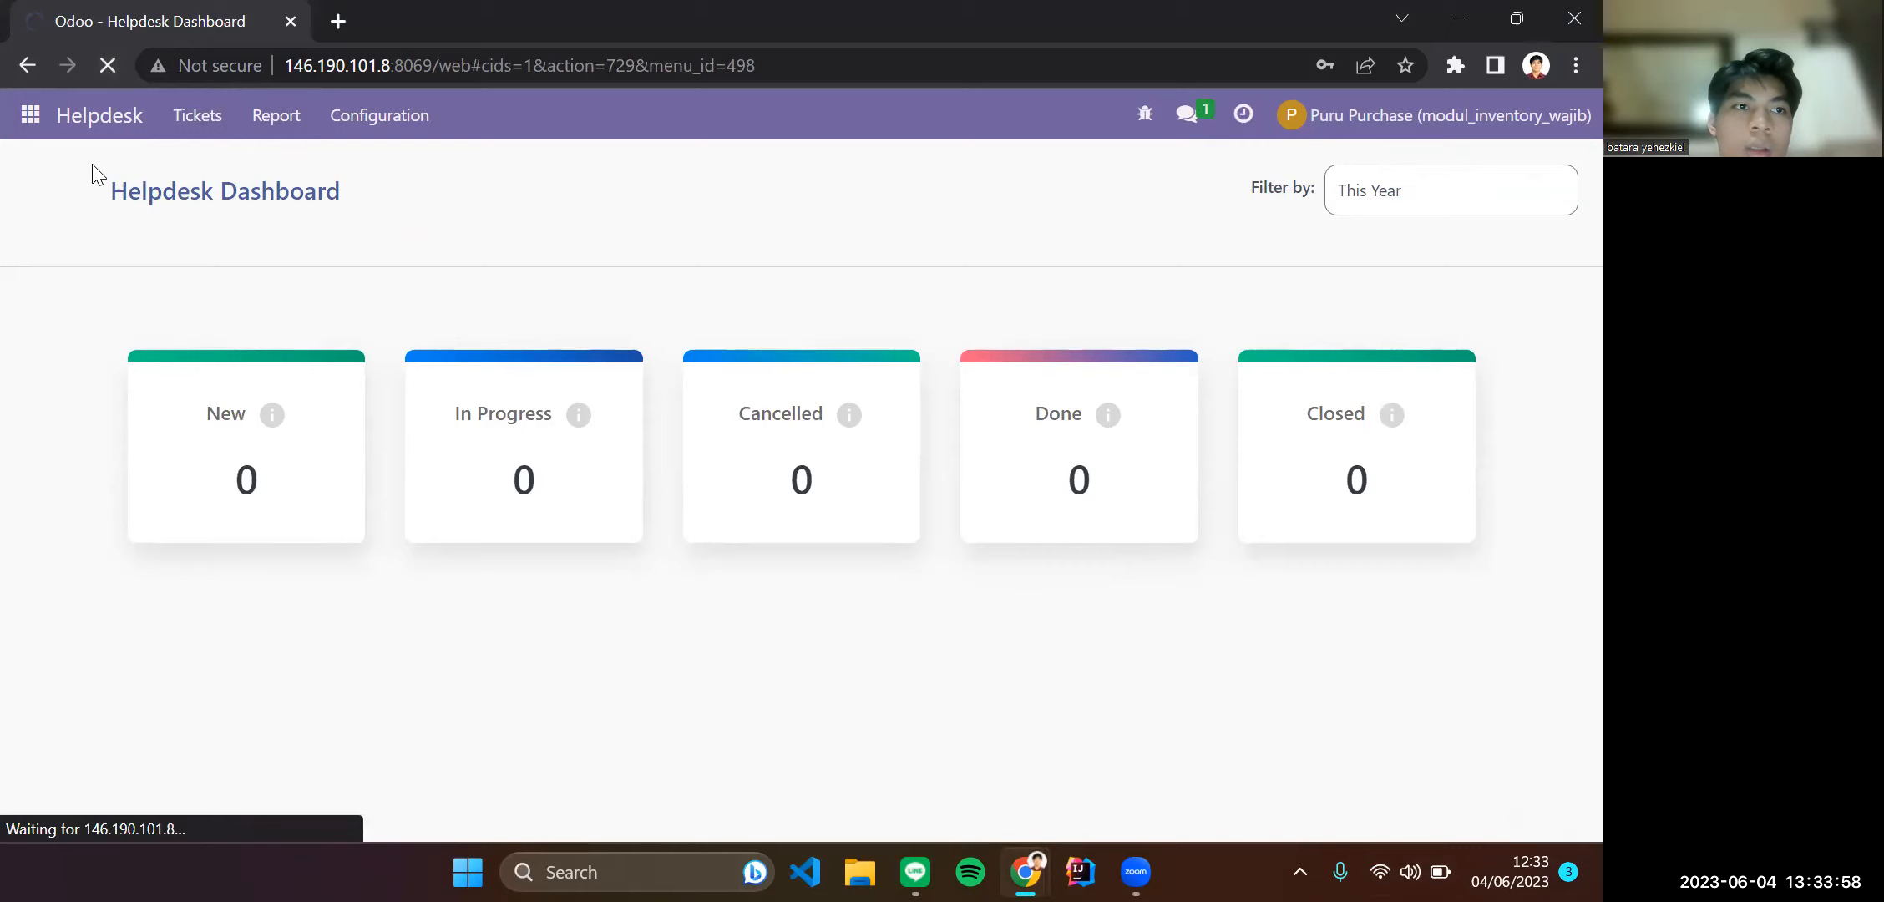
# Open the Purchase app from the reloaded Helpdesk dashboard.
pyautogui.click(30, 117)
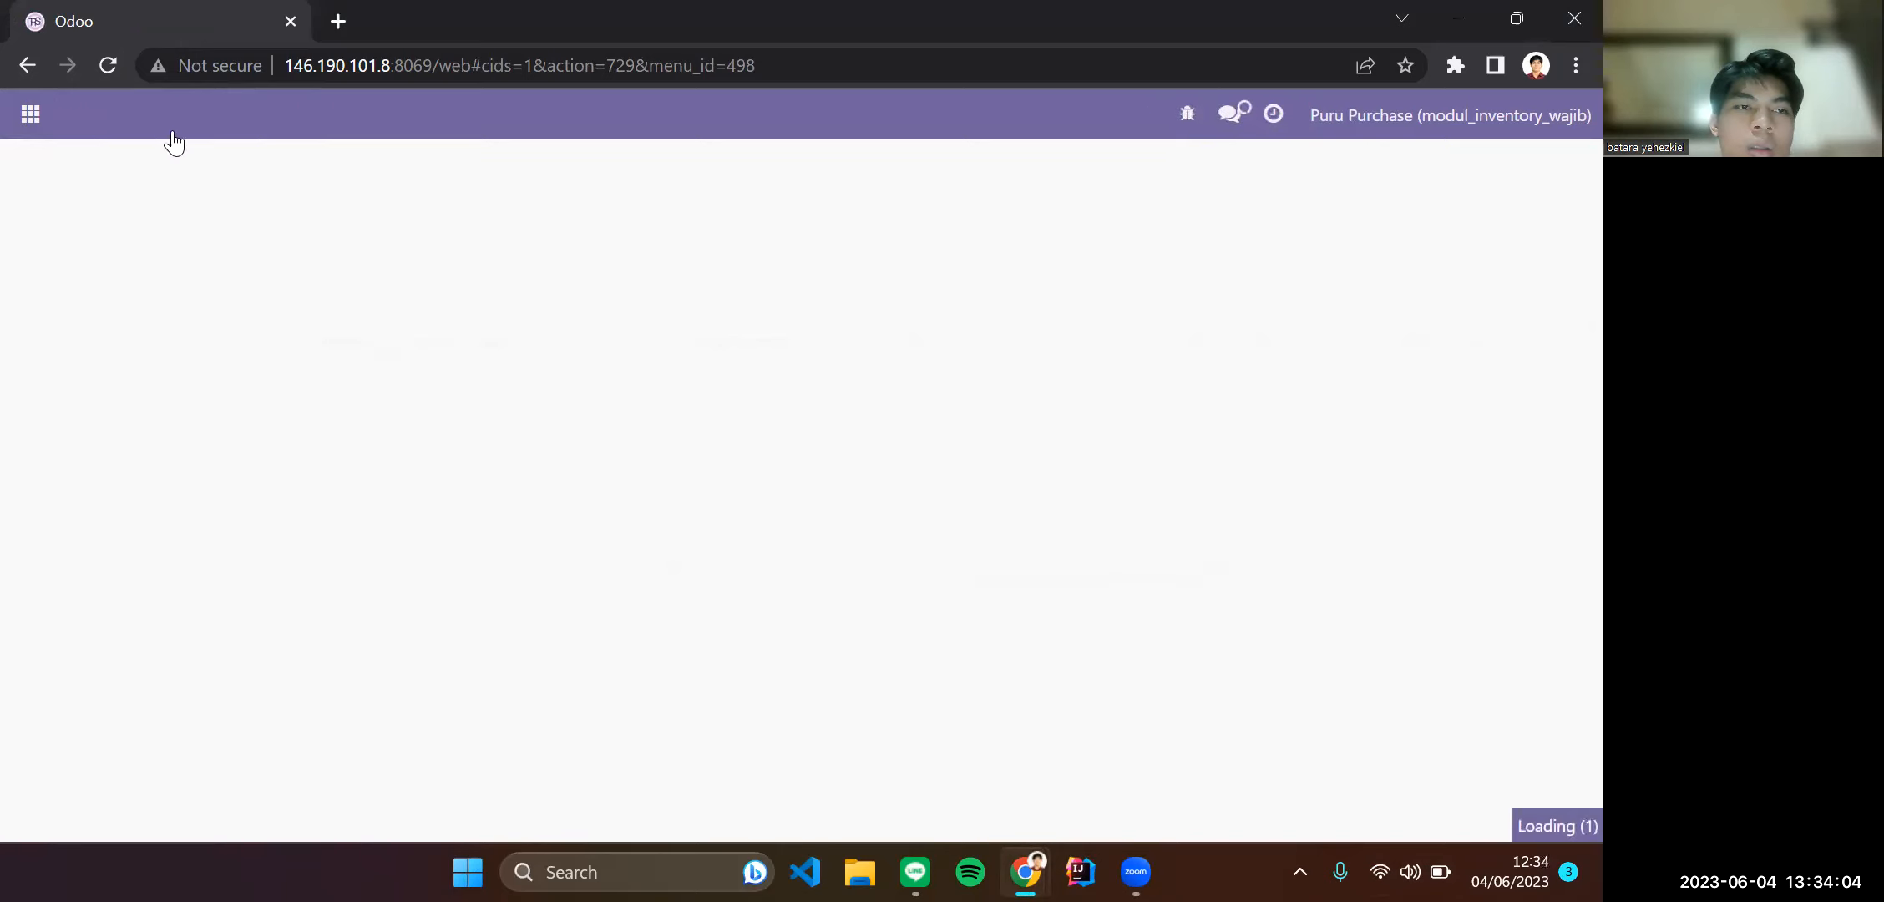
pyautogui.click(30, 114)
pyautogui.click(108, 326)
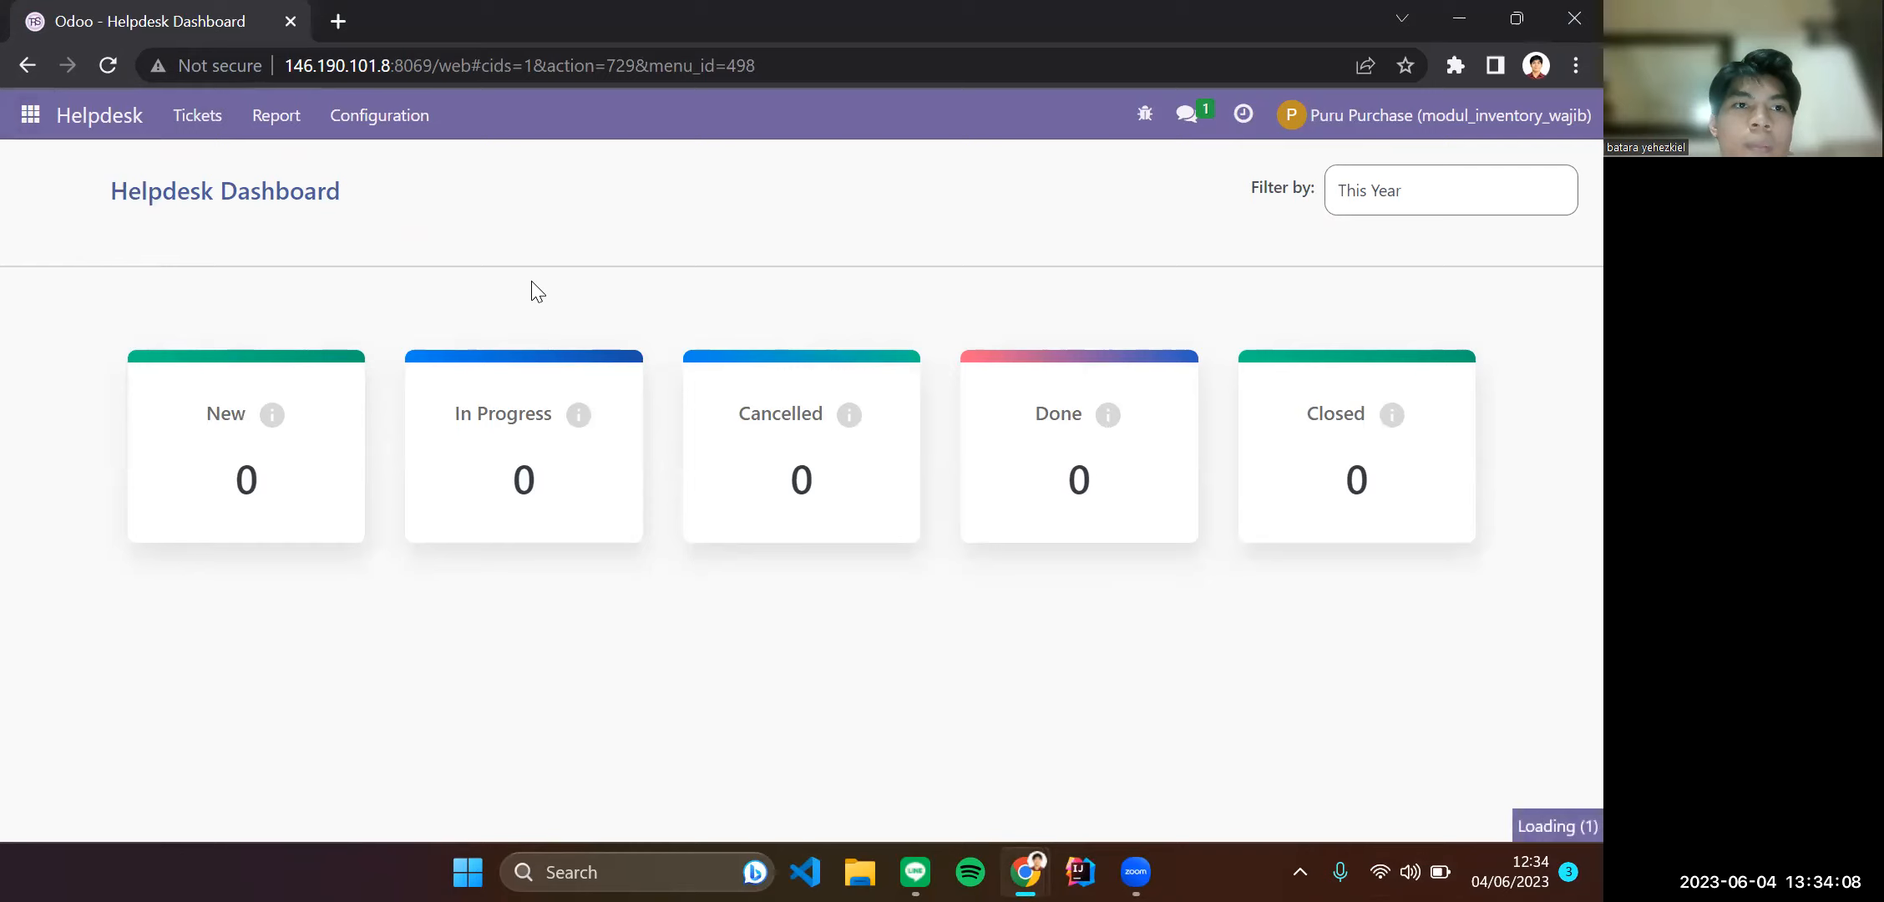
pyautogui.click(42, 125)
pyautogui.click(88, 323)
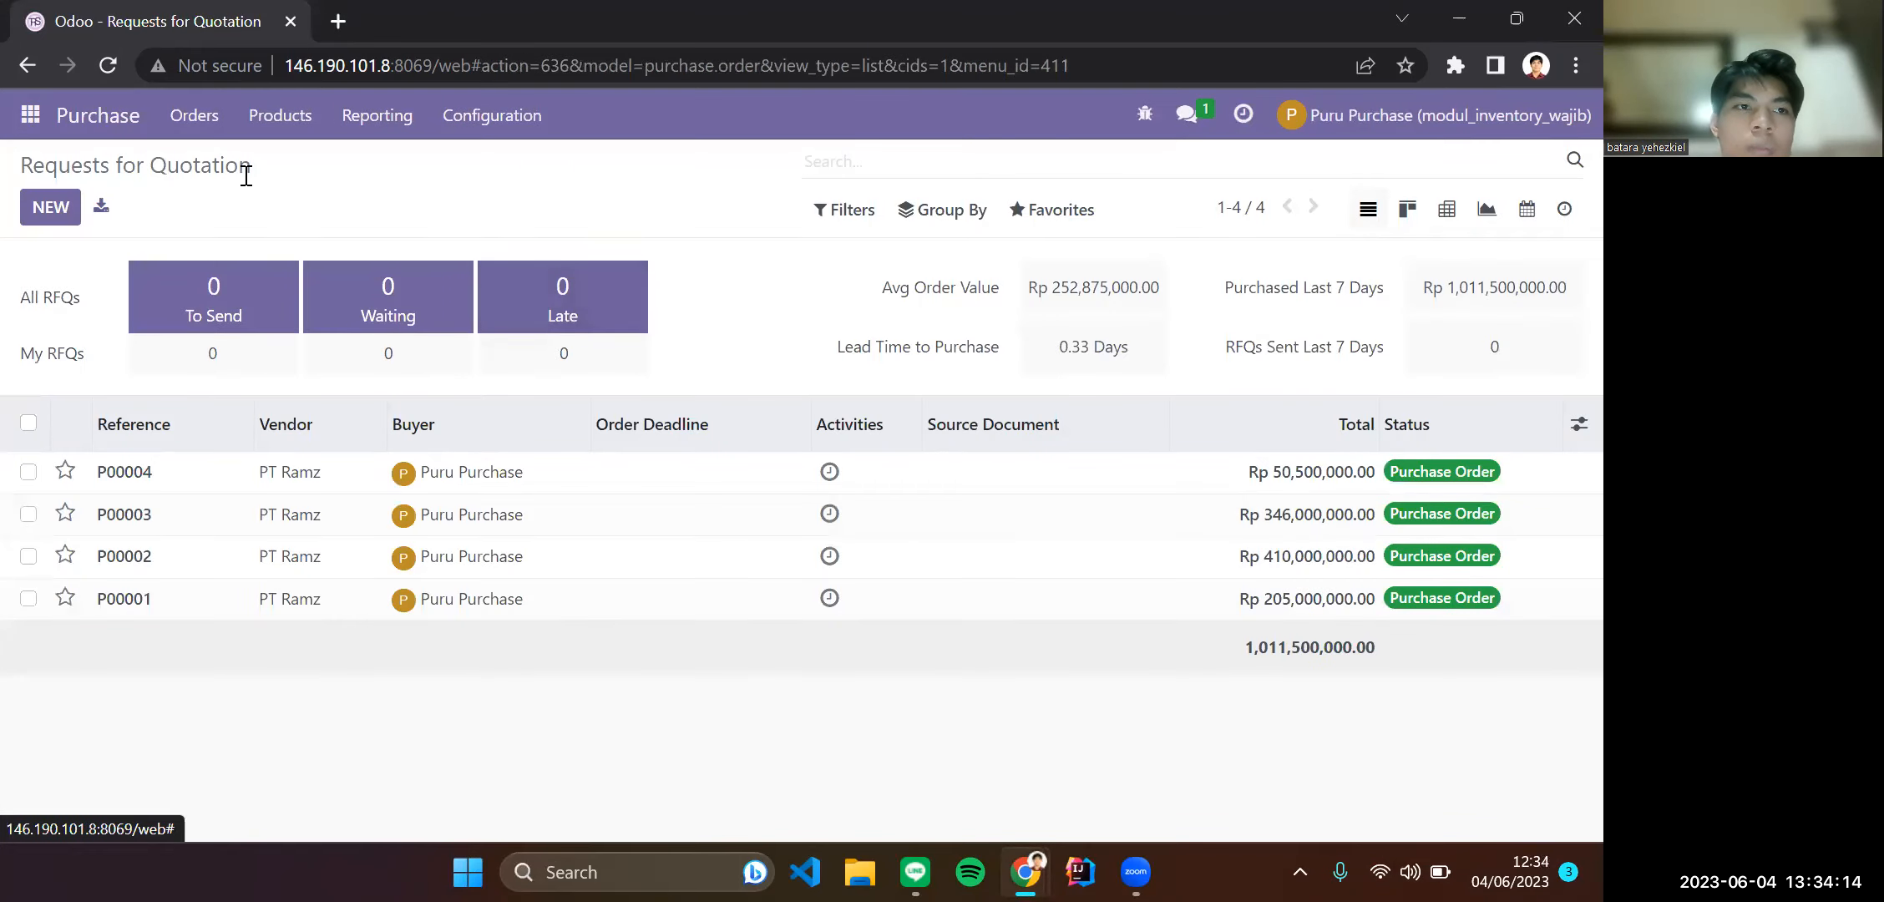
# Open the Vendors list in Purchase and bring up a blank new vendor form to view its fields.
pyautogui.click(482, 113)
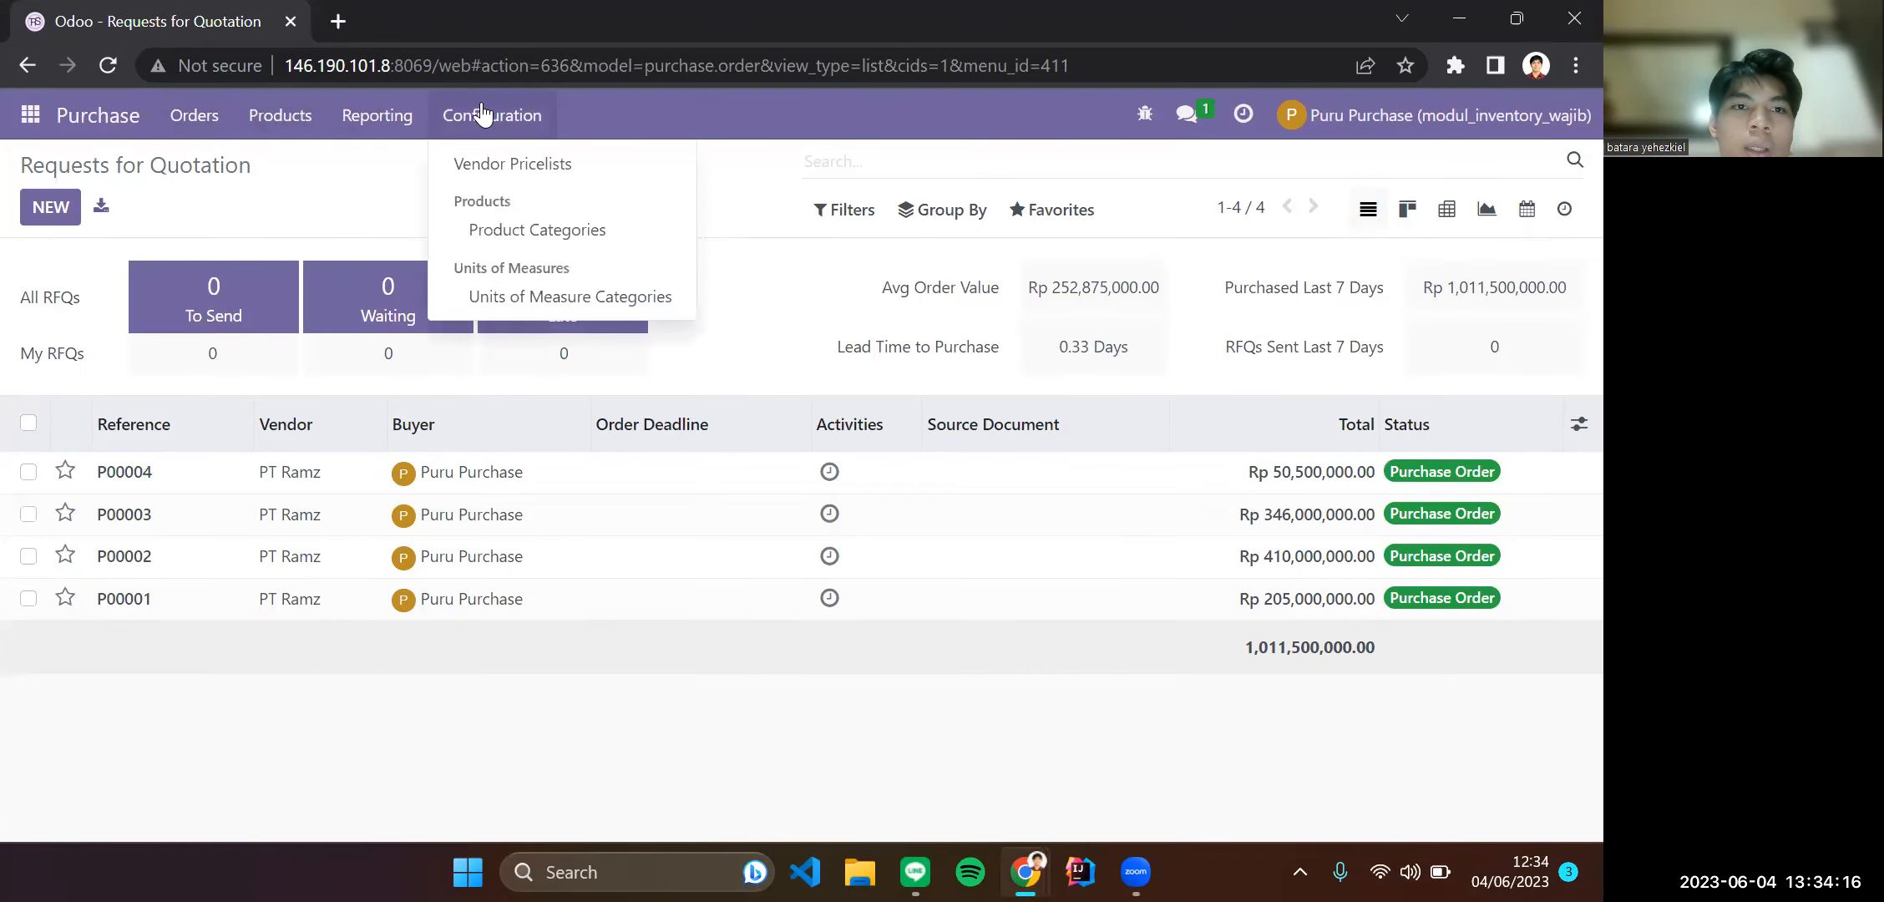
pyautogui.moveTo(201, 121)
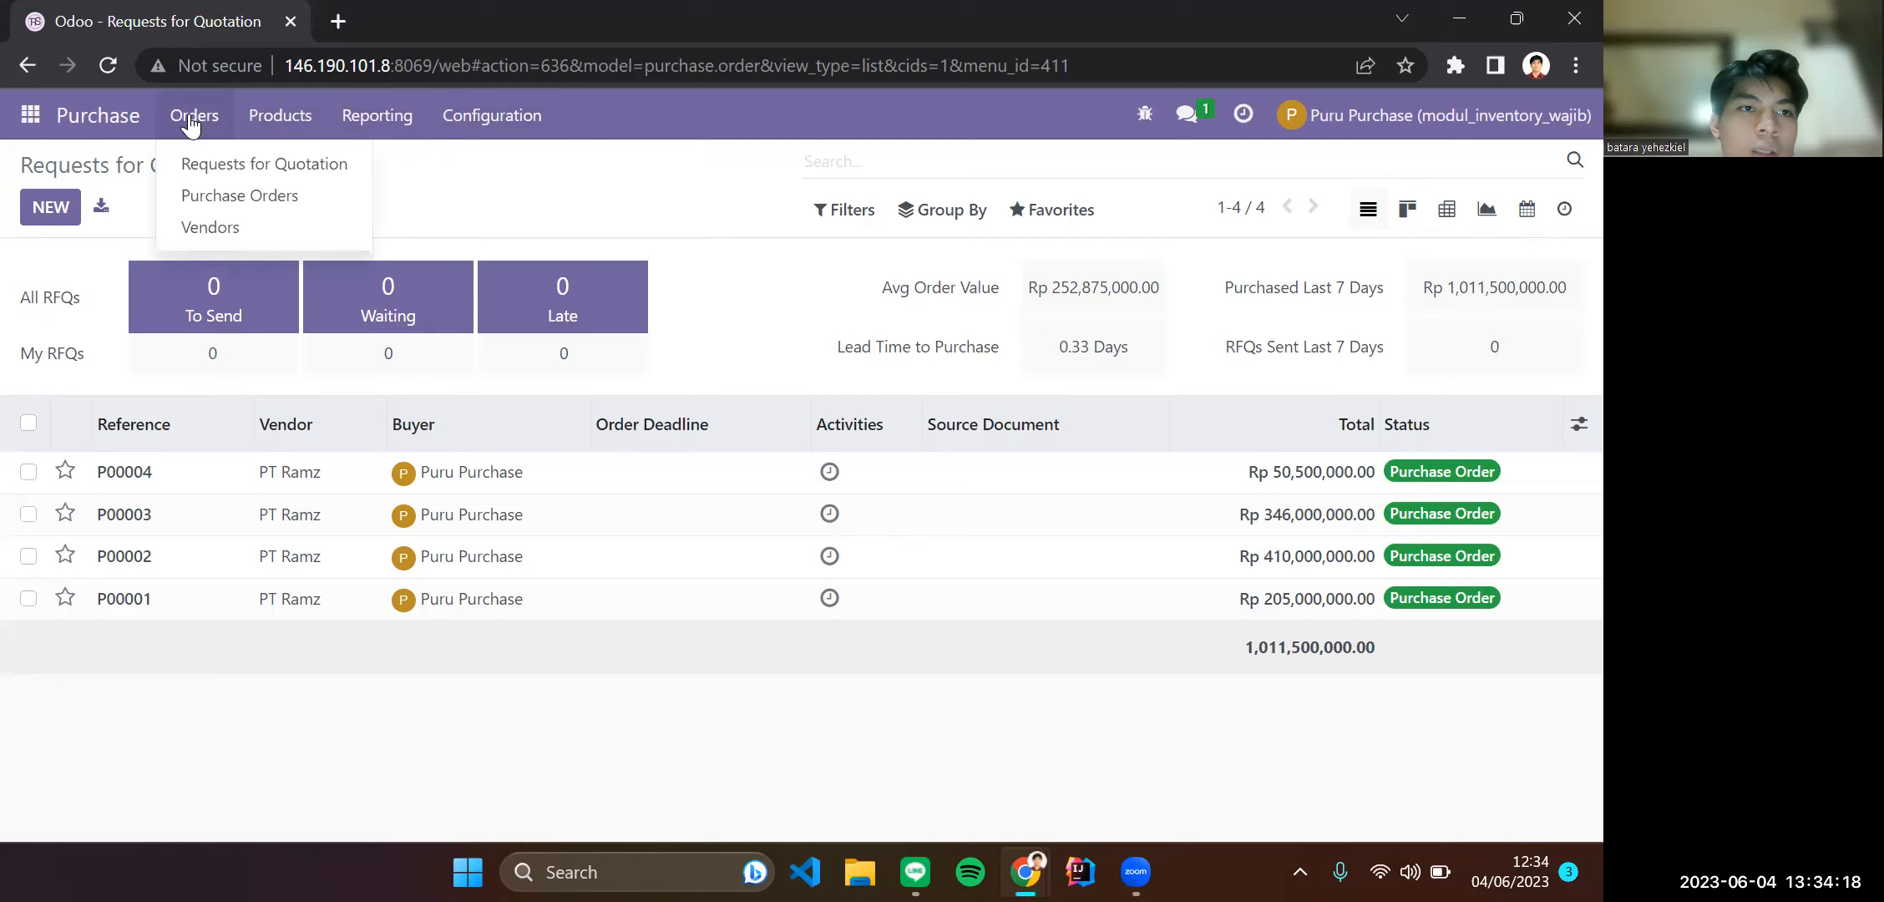
pyautogui.click(275, 236)
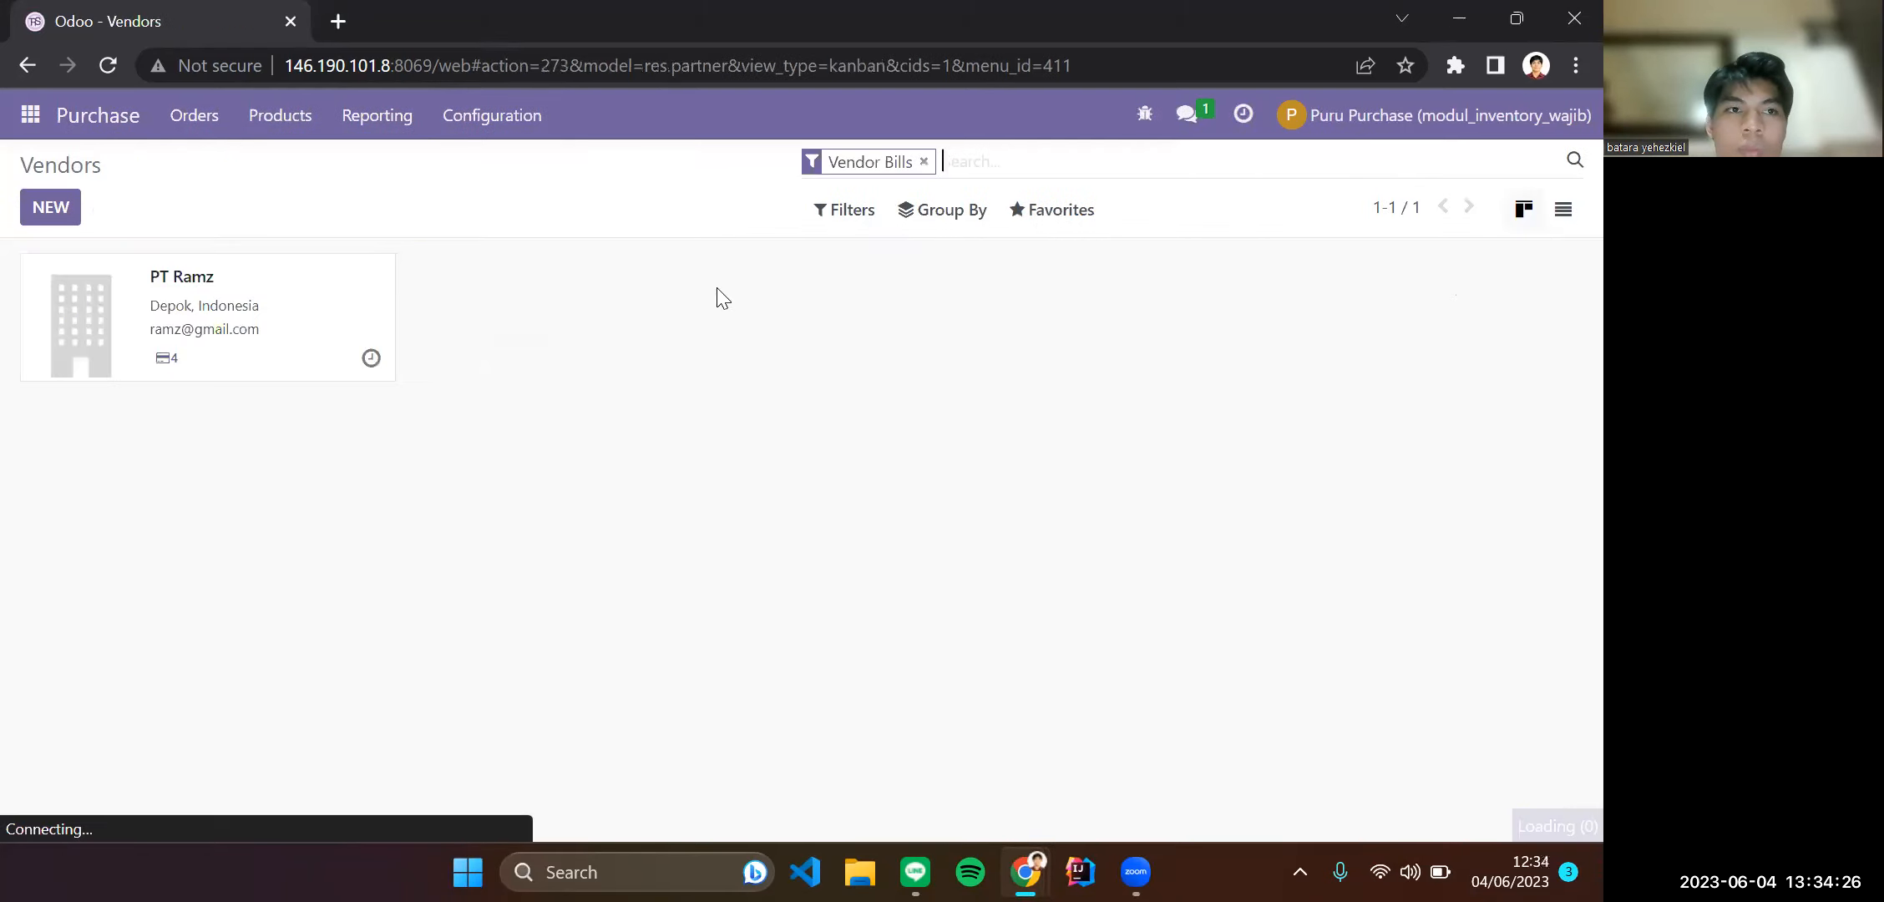
pyautogui.click(65, 212)
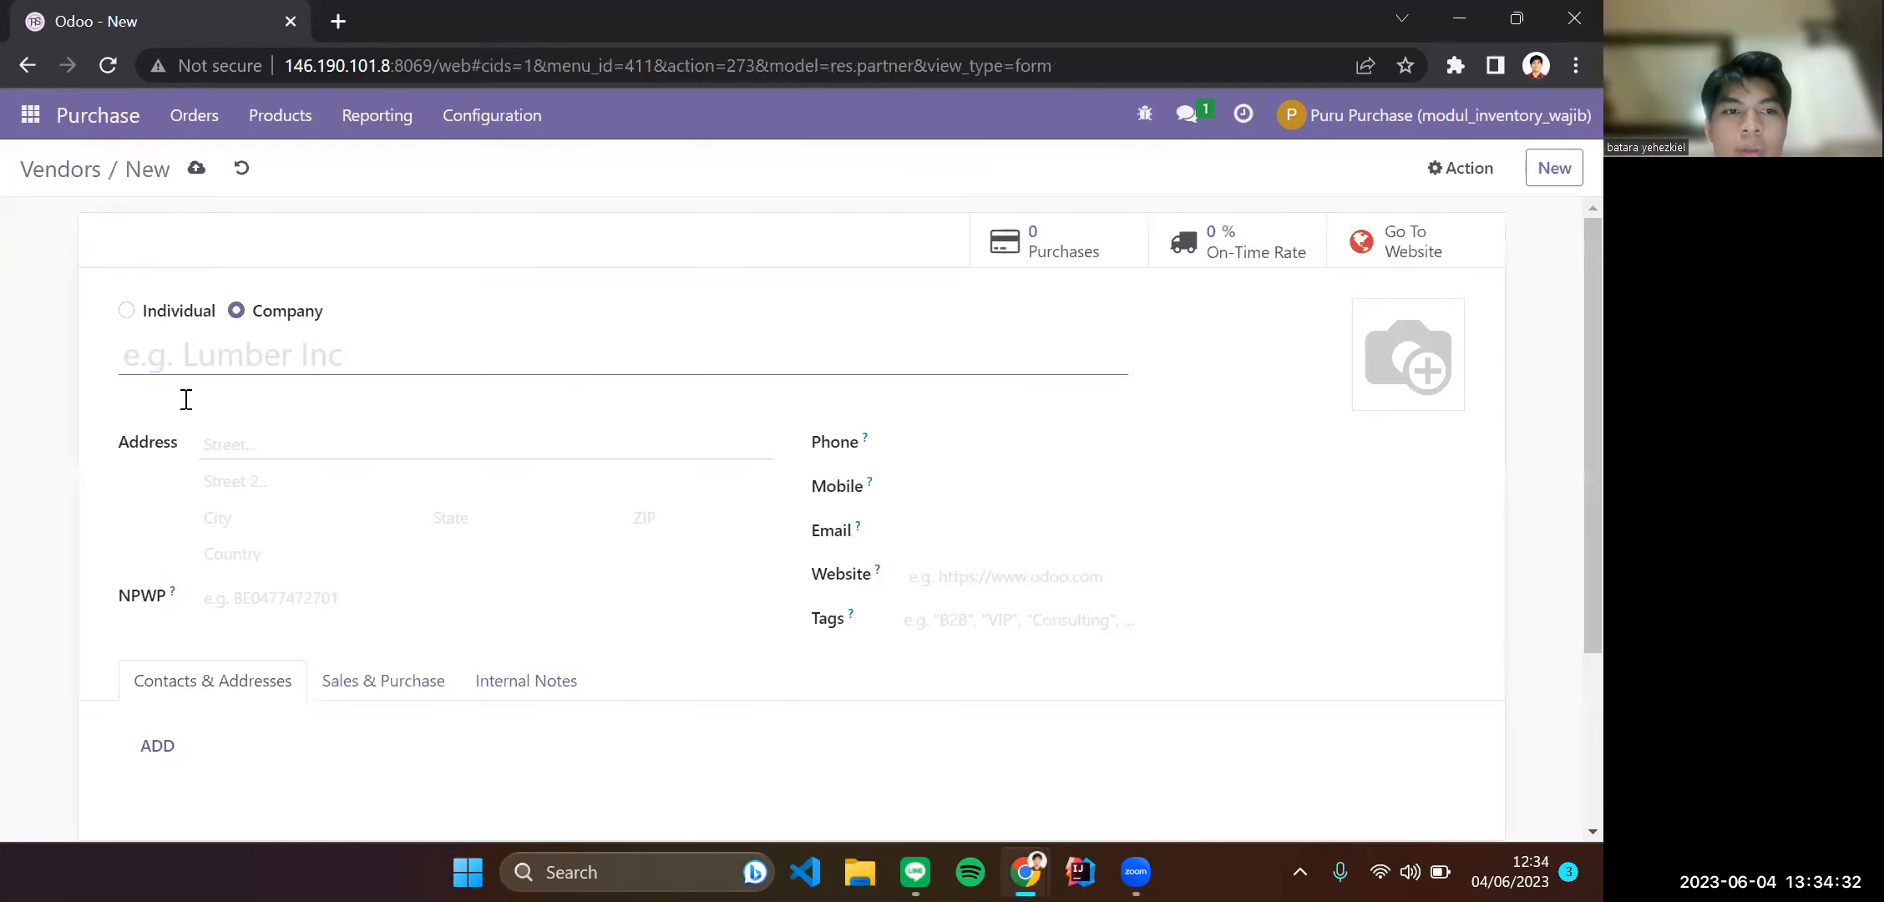
pyautogui.scroll(-1, 338, 399)
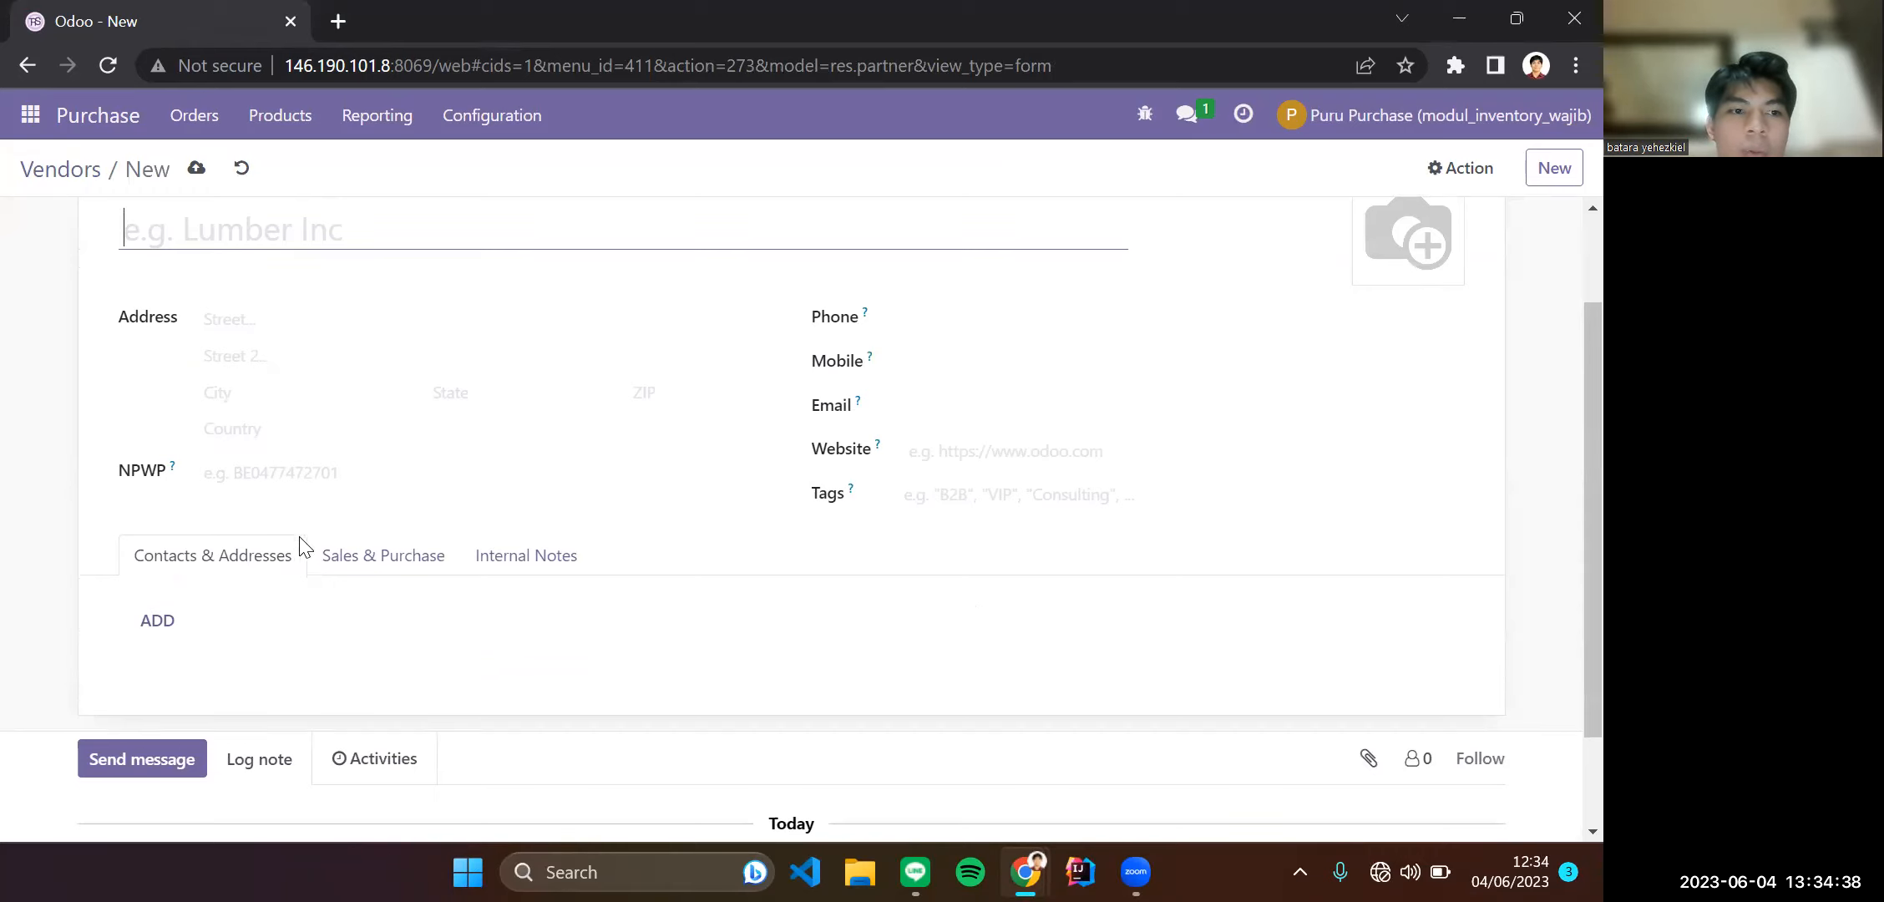
pyautogui.scroll(1, 313, 517)
# Switch to the Skenario Purchase document in Google Docs and read the Create New Vendors and Import Vendors sections.
pyautogui.moveTo(1044, 842)
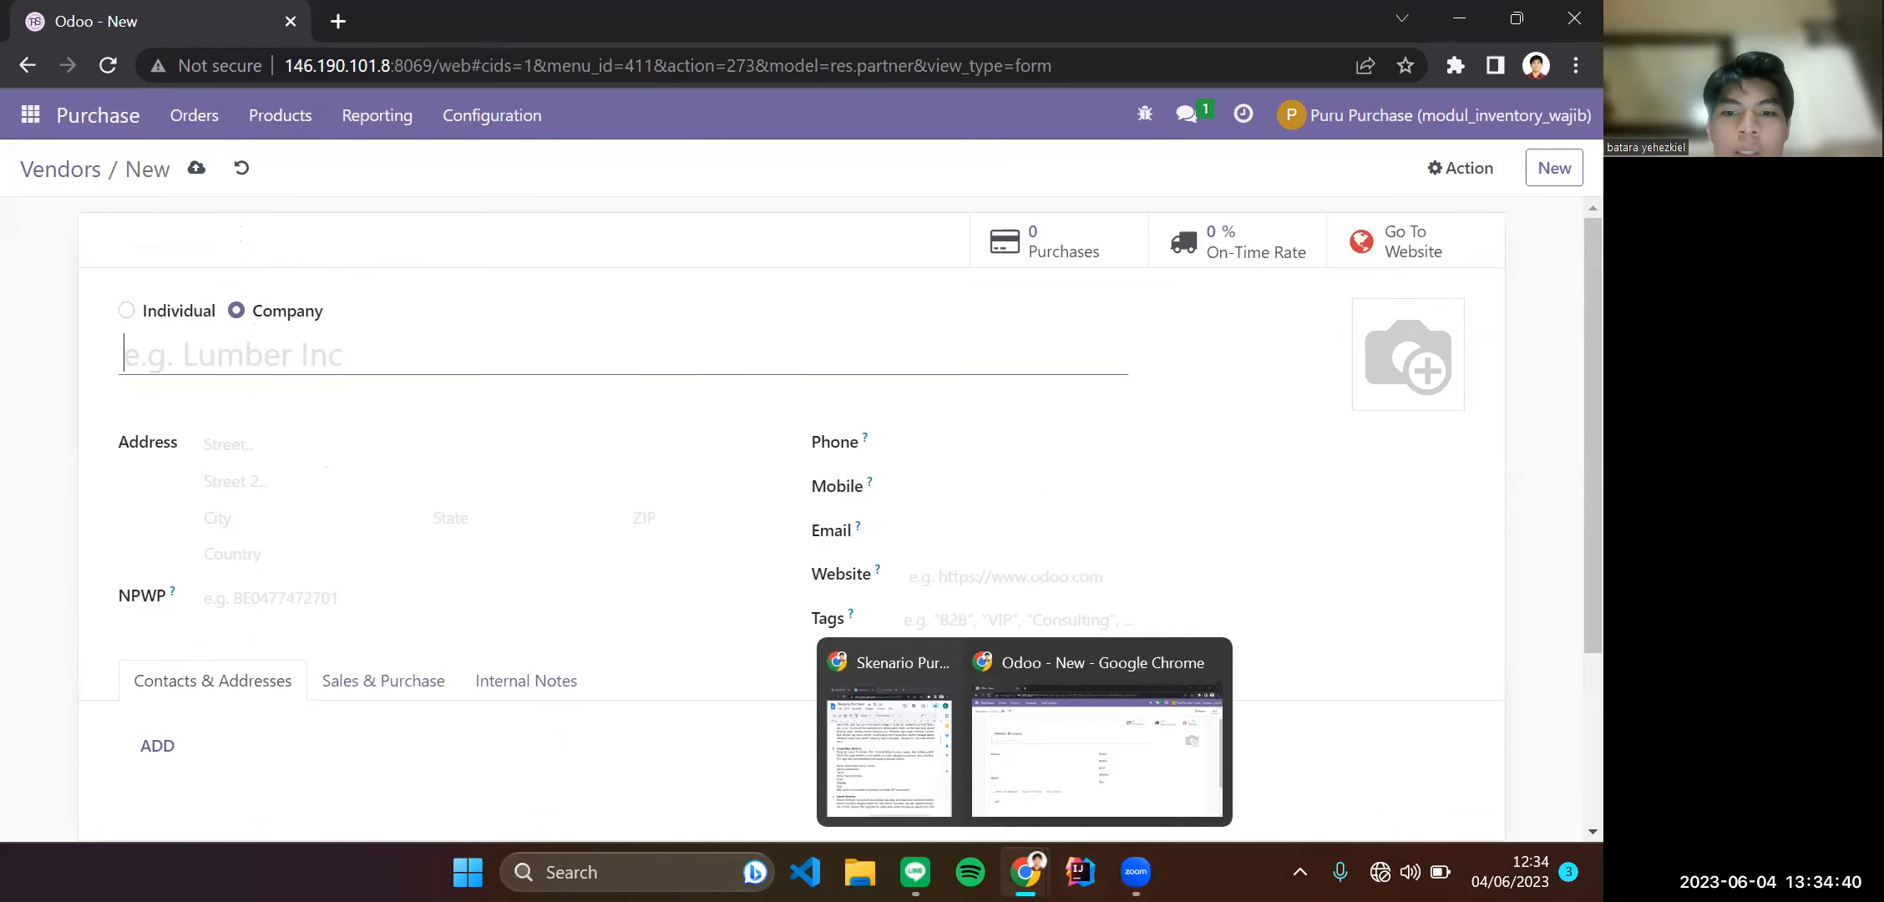
pyautogui.click(894, 735)
pyautogui.scroll(-4, 1110, 576)
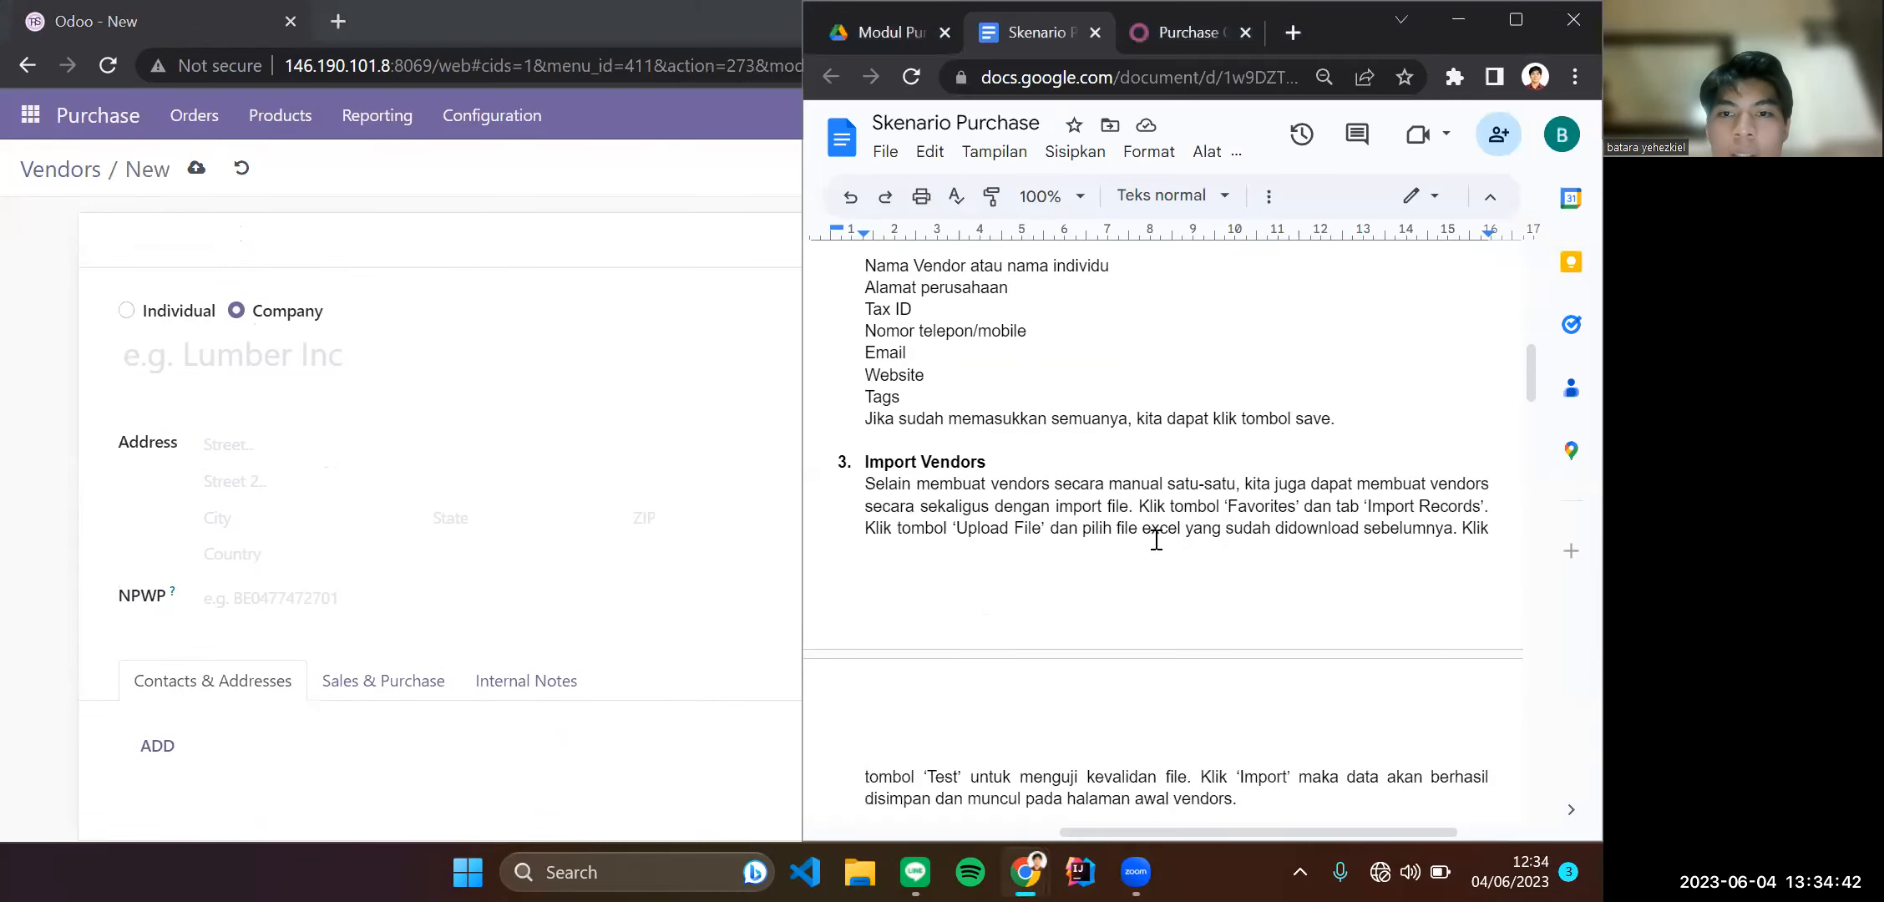
pyautogui.scroll(1, 1156, 539)
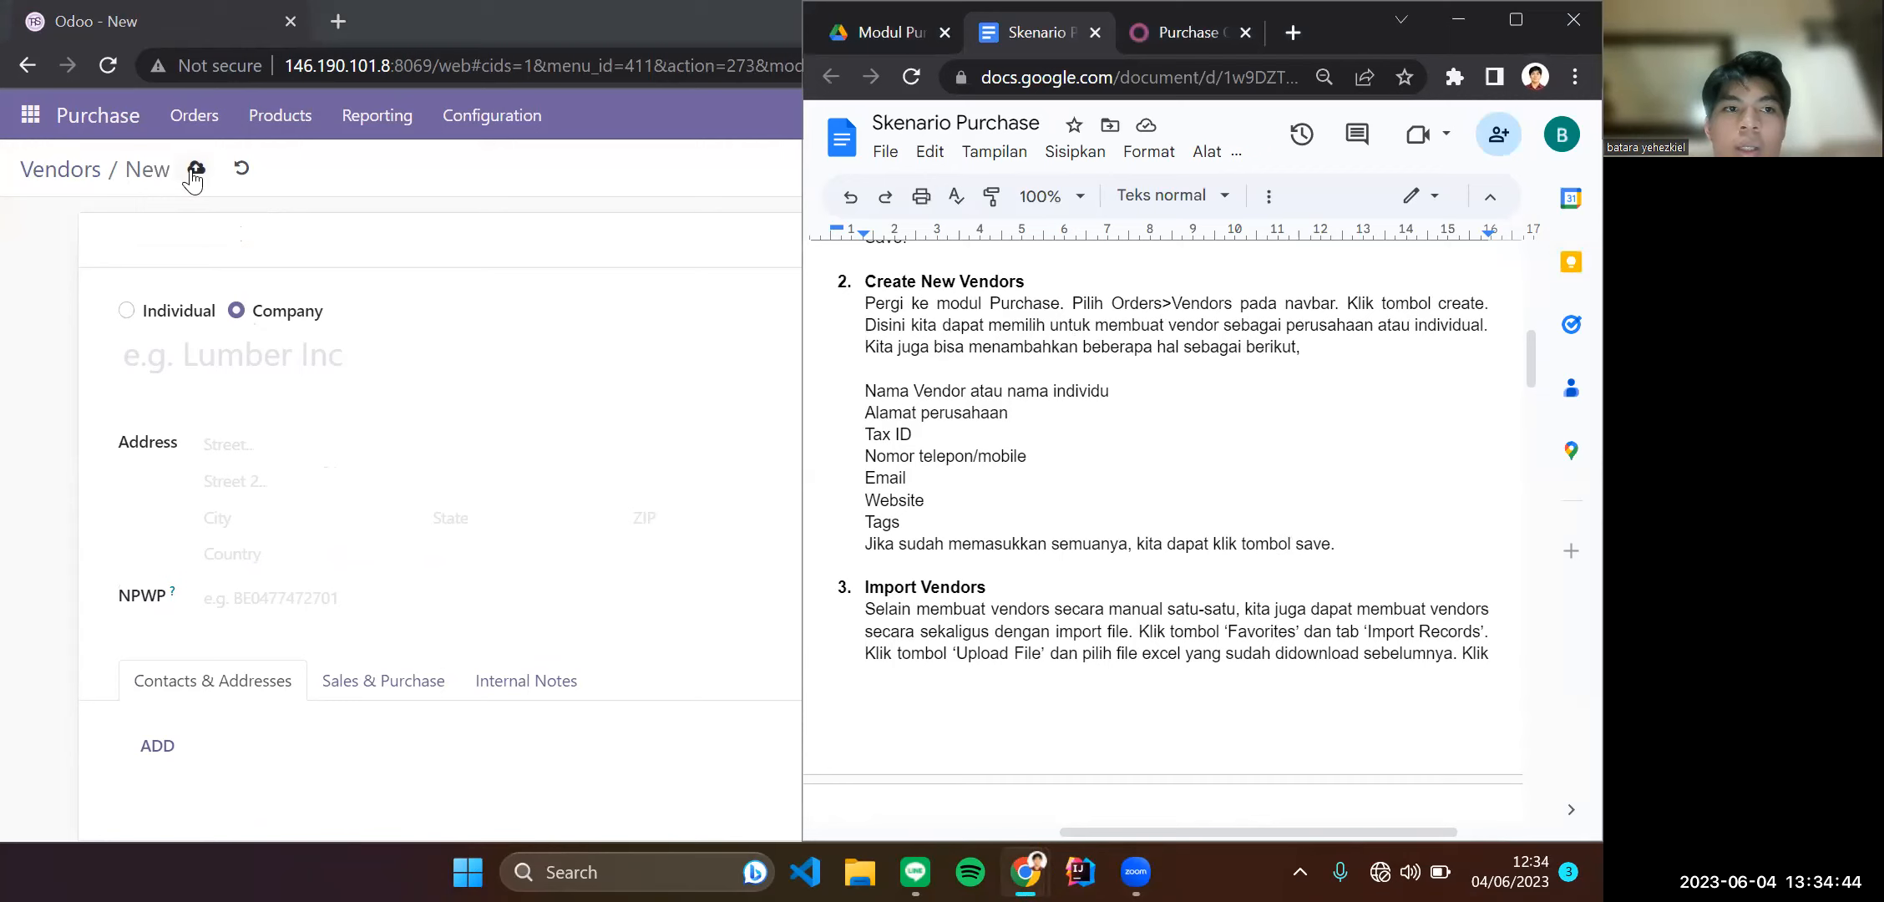
pyautogui.scroll(-3, 1224, 551)
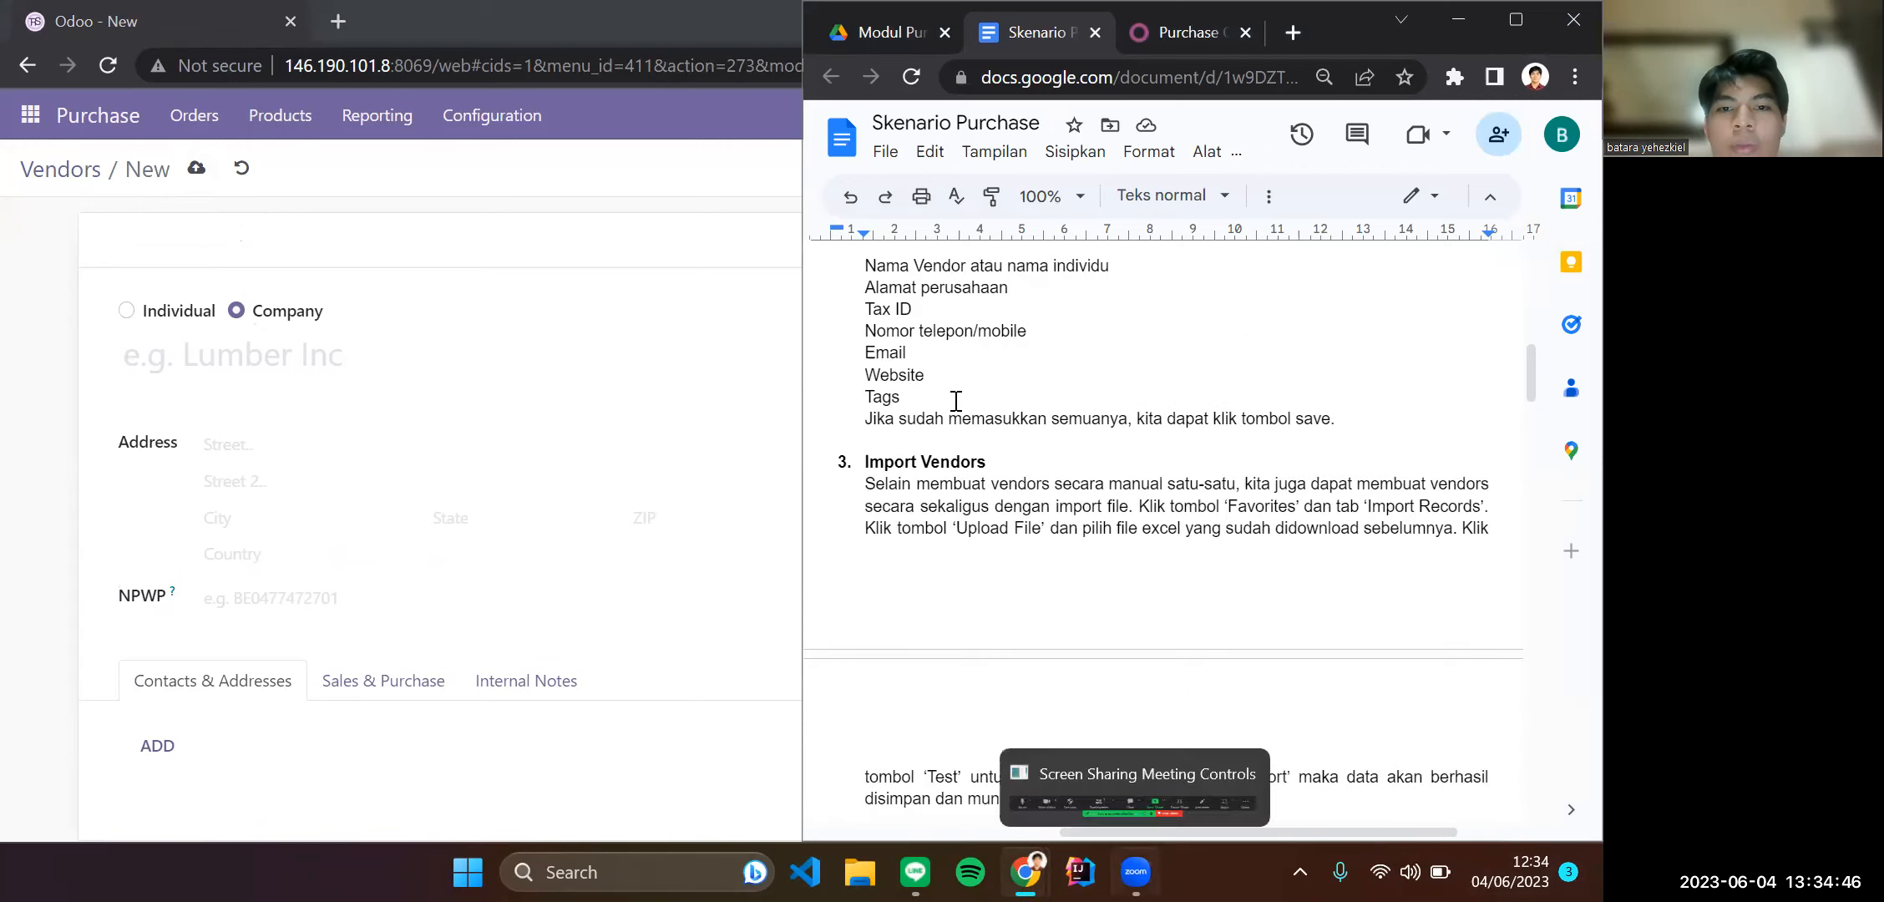
pyautogui.scroll(-3, 1044, 526)
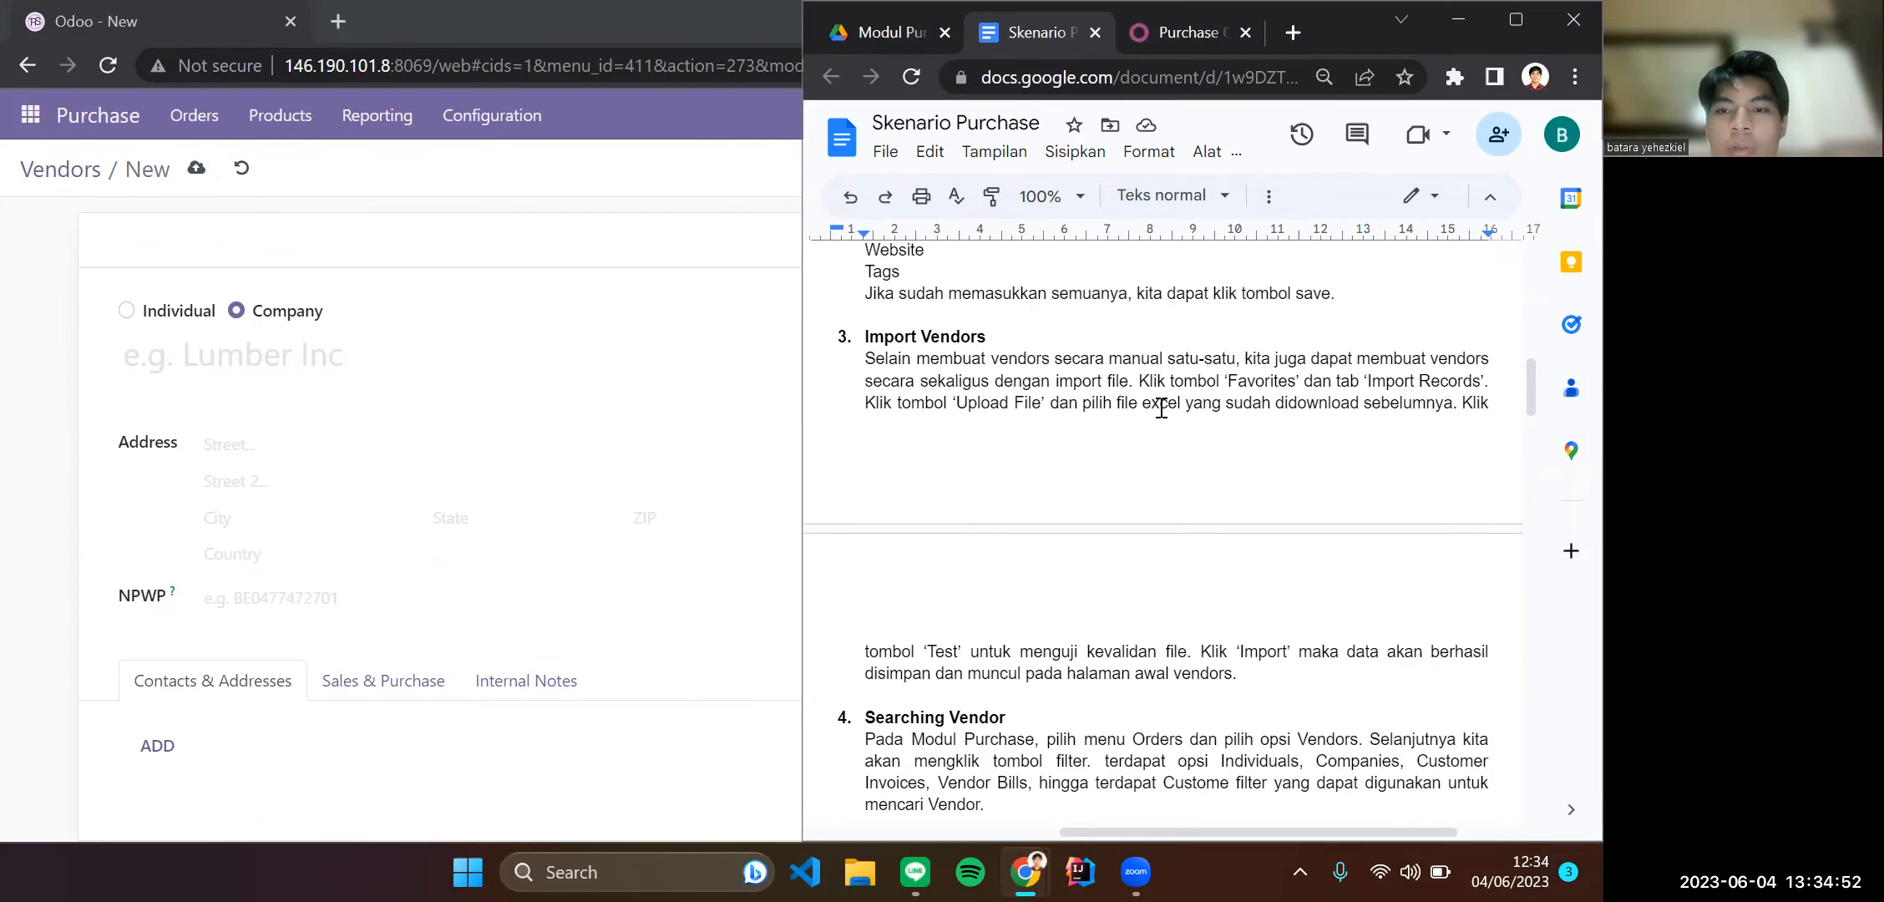
# Return to the Vendors list without filling in the blank form, and upload the Vendor Excel file from Downloads for importing records.
pyautogui.click(42, 170)
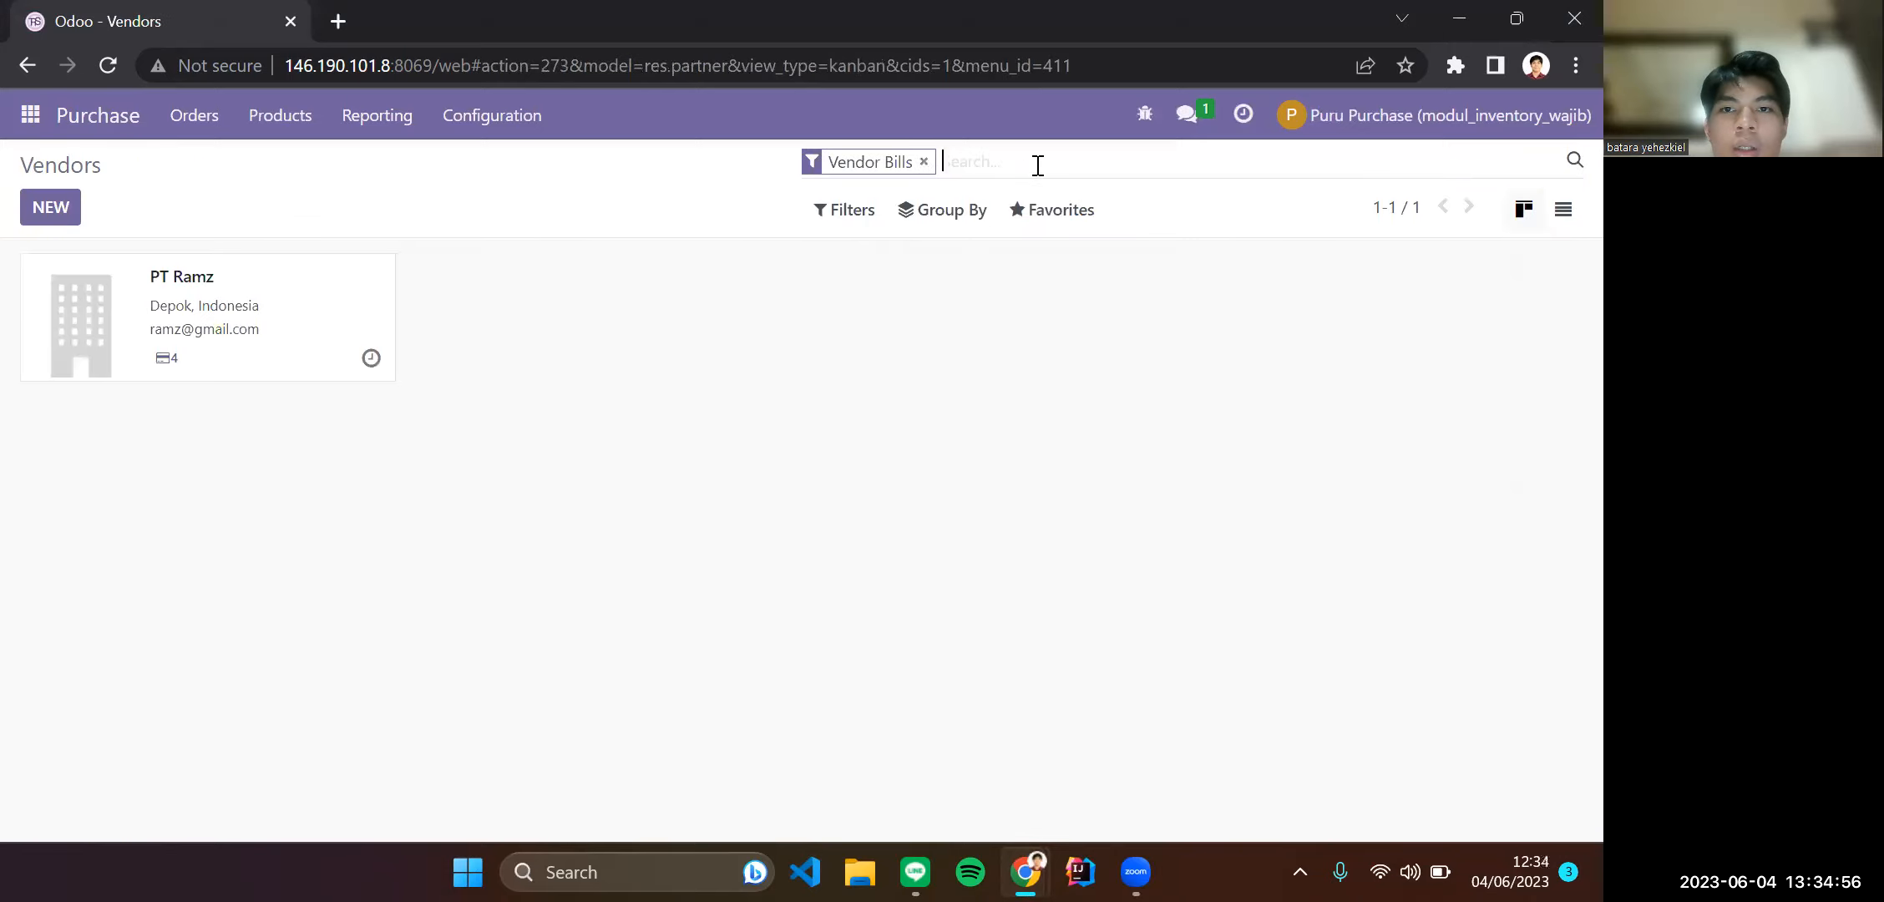
pyautogui.click(1058, 211)
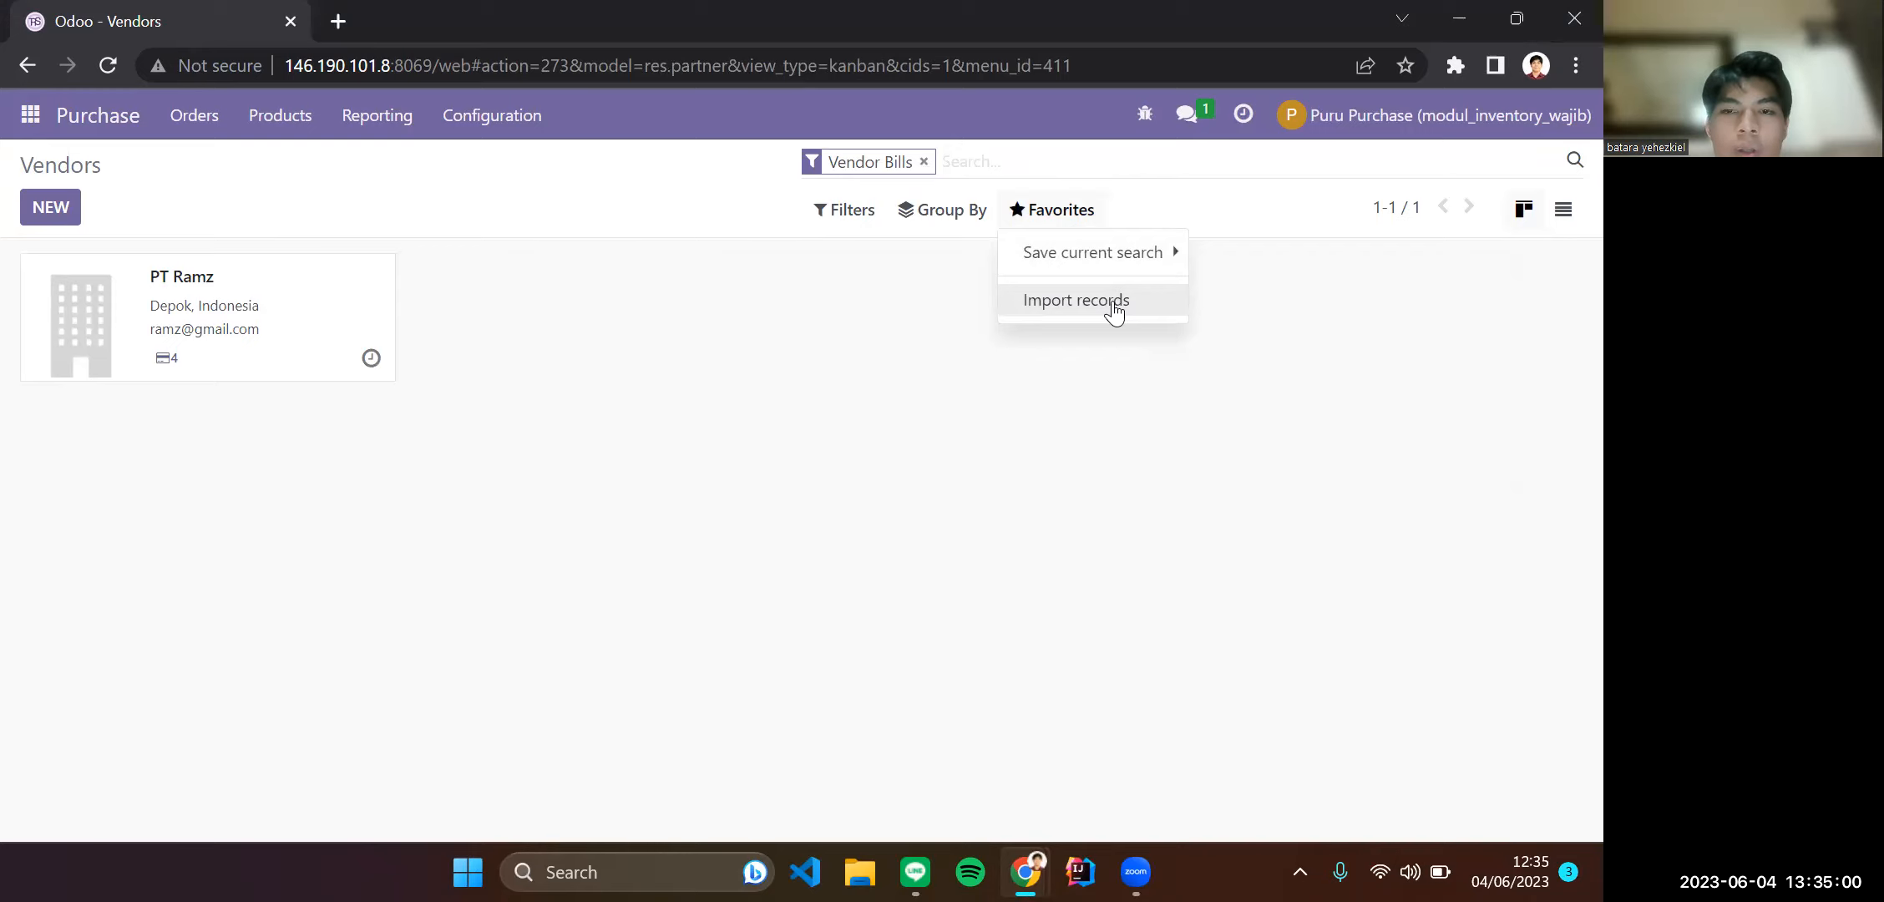
pyautogui.click(1115, 309)
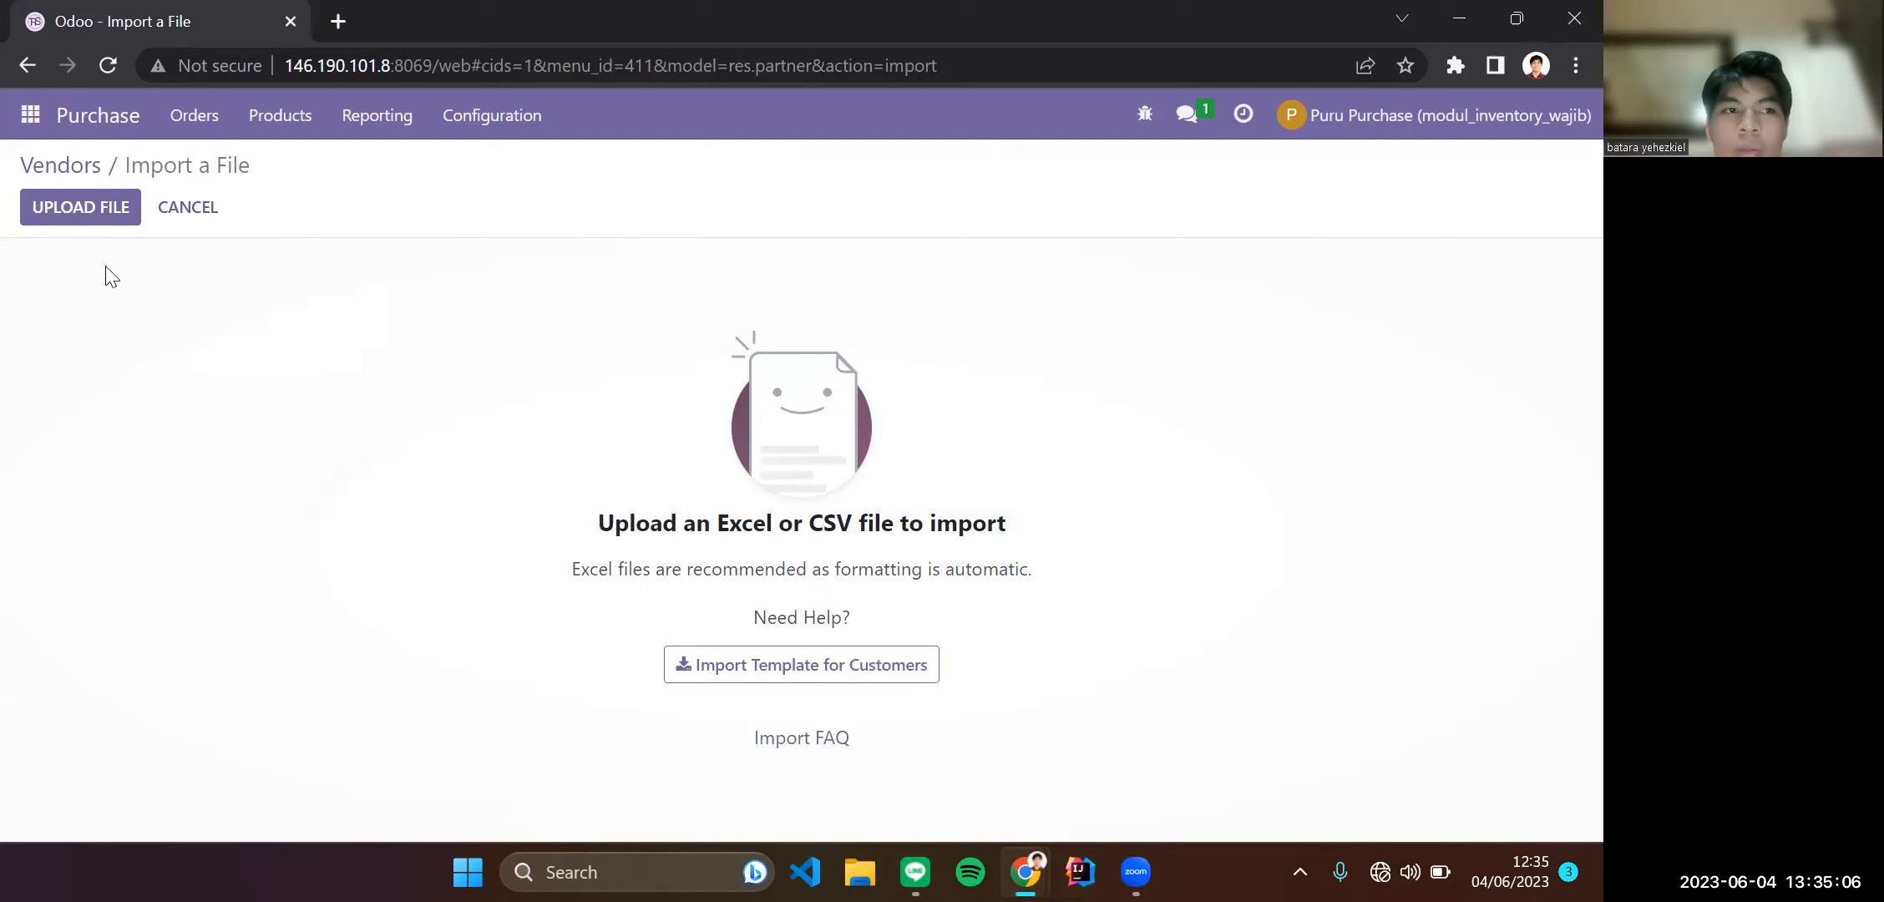
pyautogui.click(73, 208)
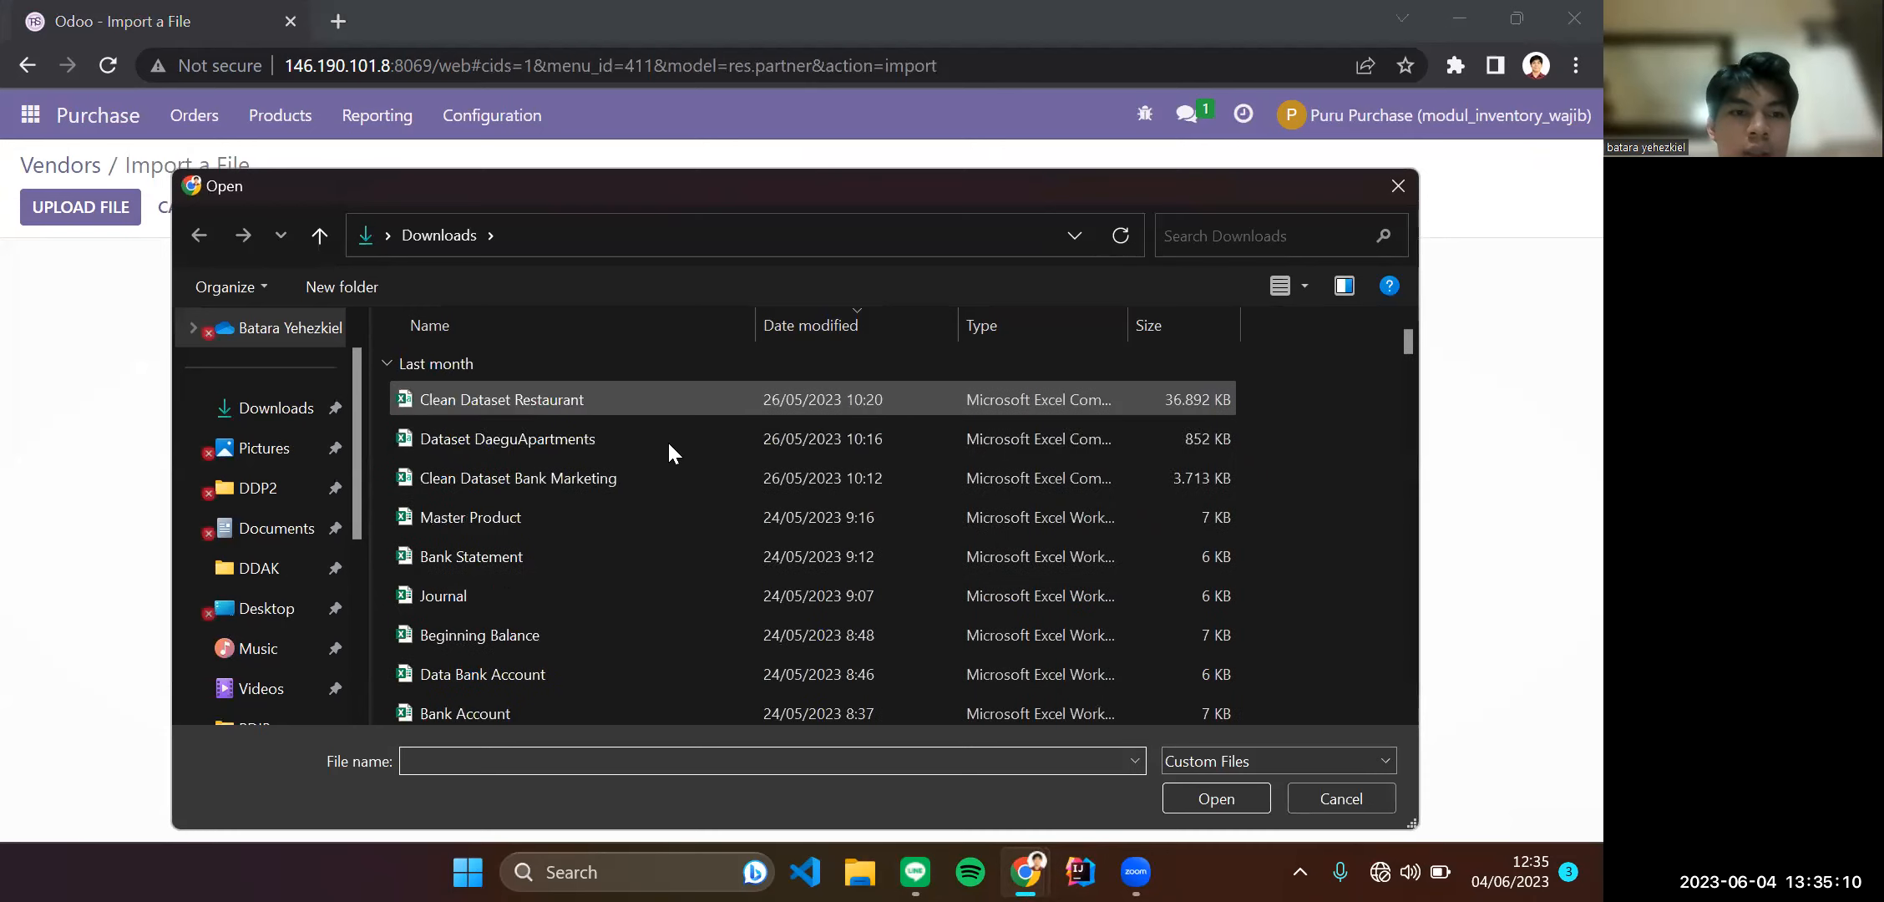
pyautogui.scroll(-3, 582, 610)
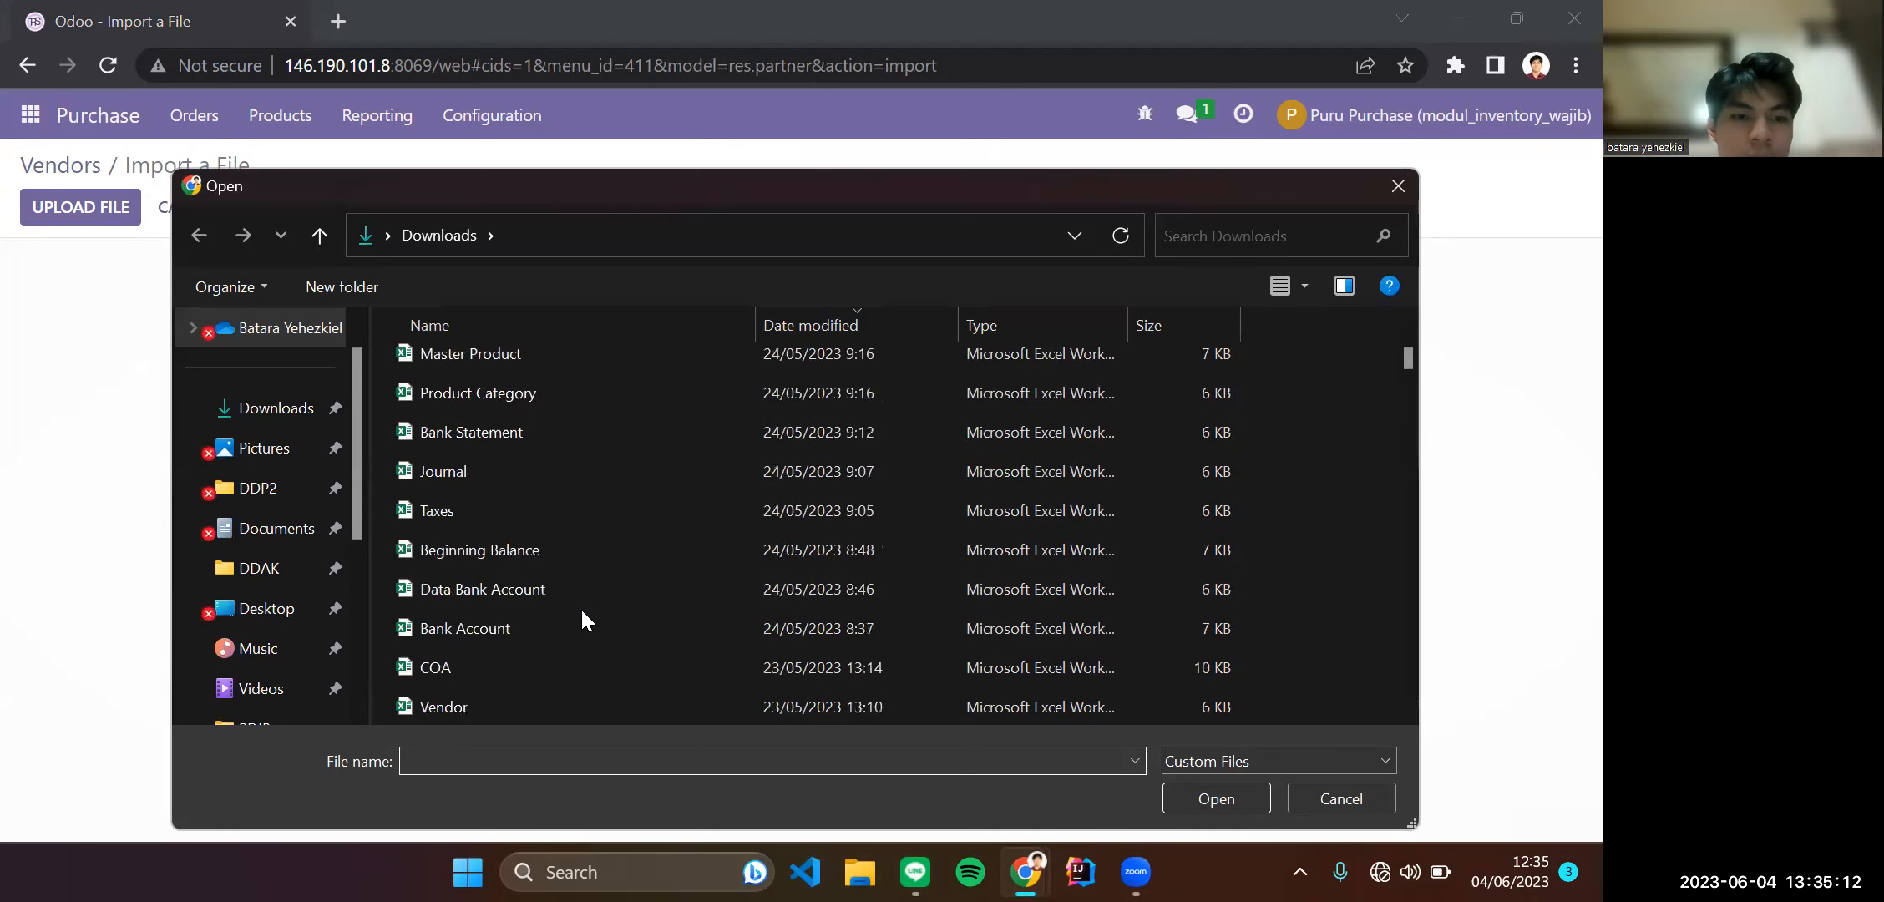
pyautogui.scroll(-1, 582, 618)
pyautogui.click(421, 584)
pyautogui.click(1194, 800)
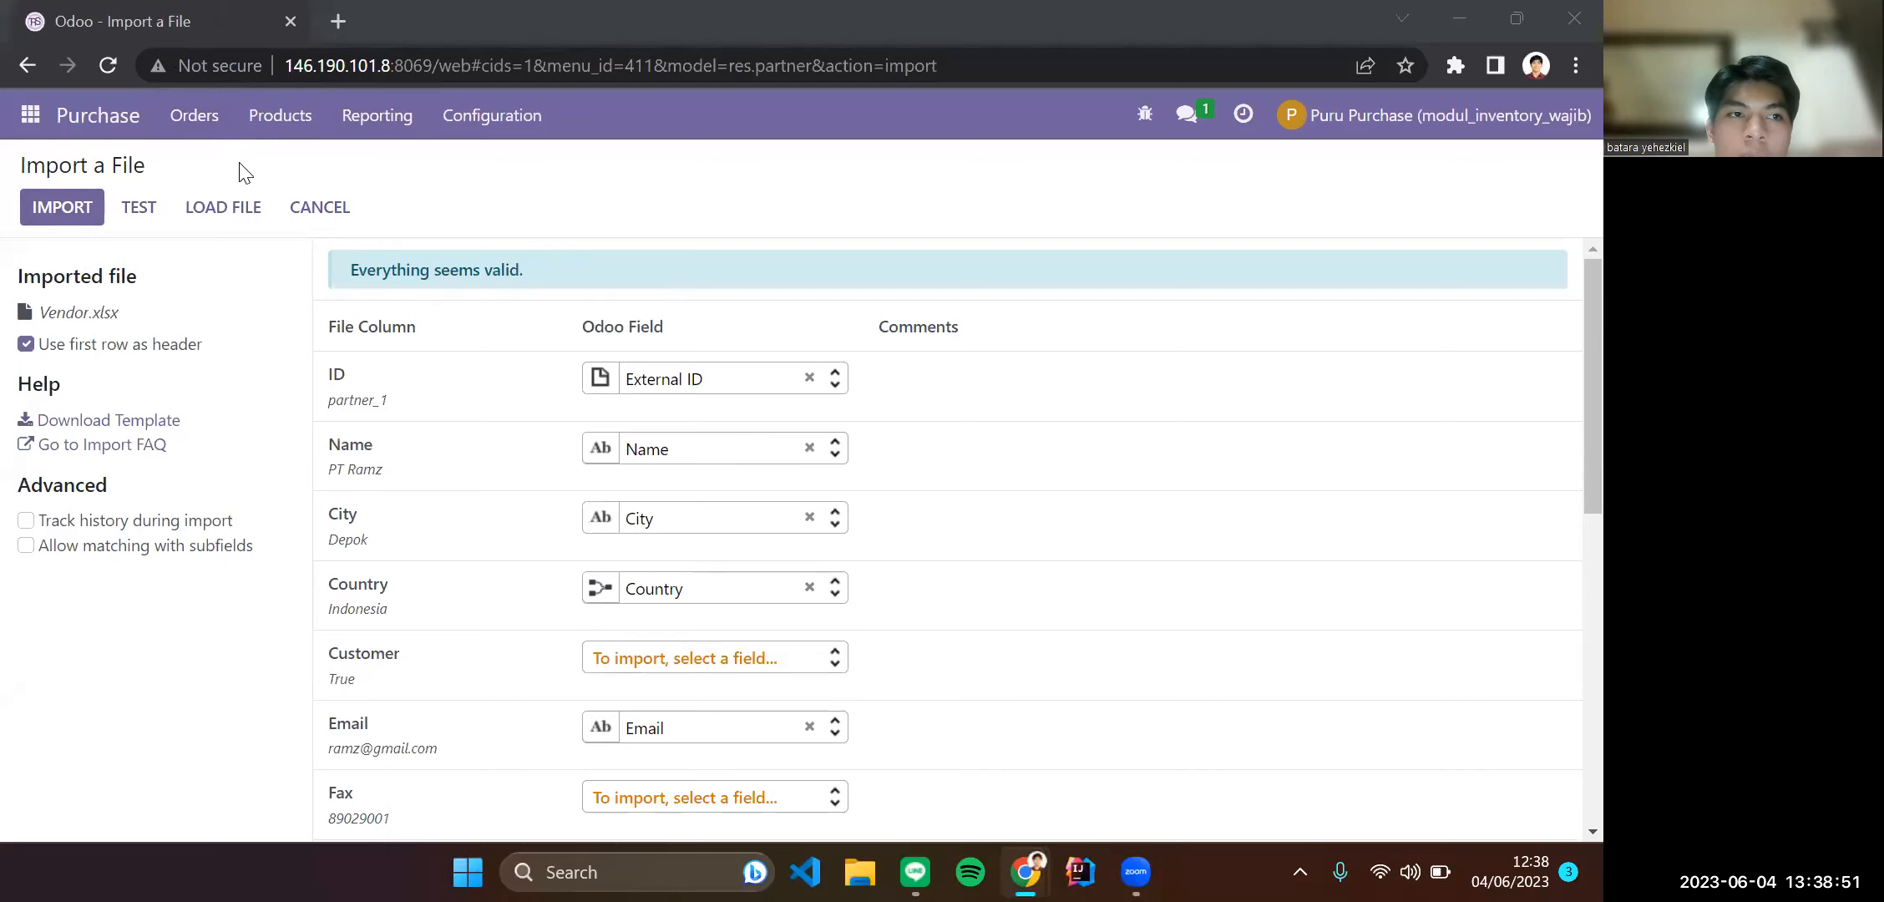
# Test the Vendor.xlsx import and review how its file columns map to Odoo fields.
pyautogui.click(138, 209)
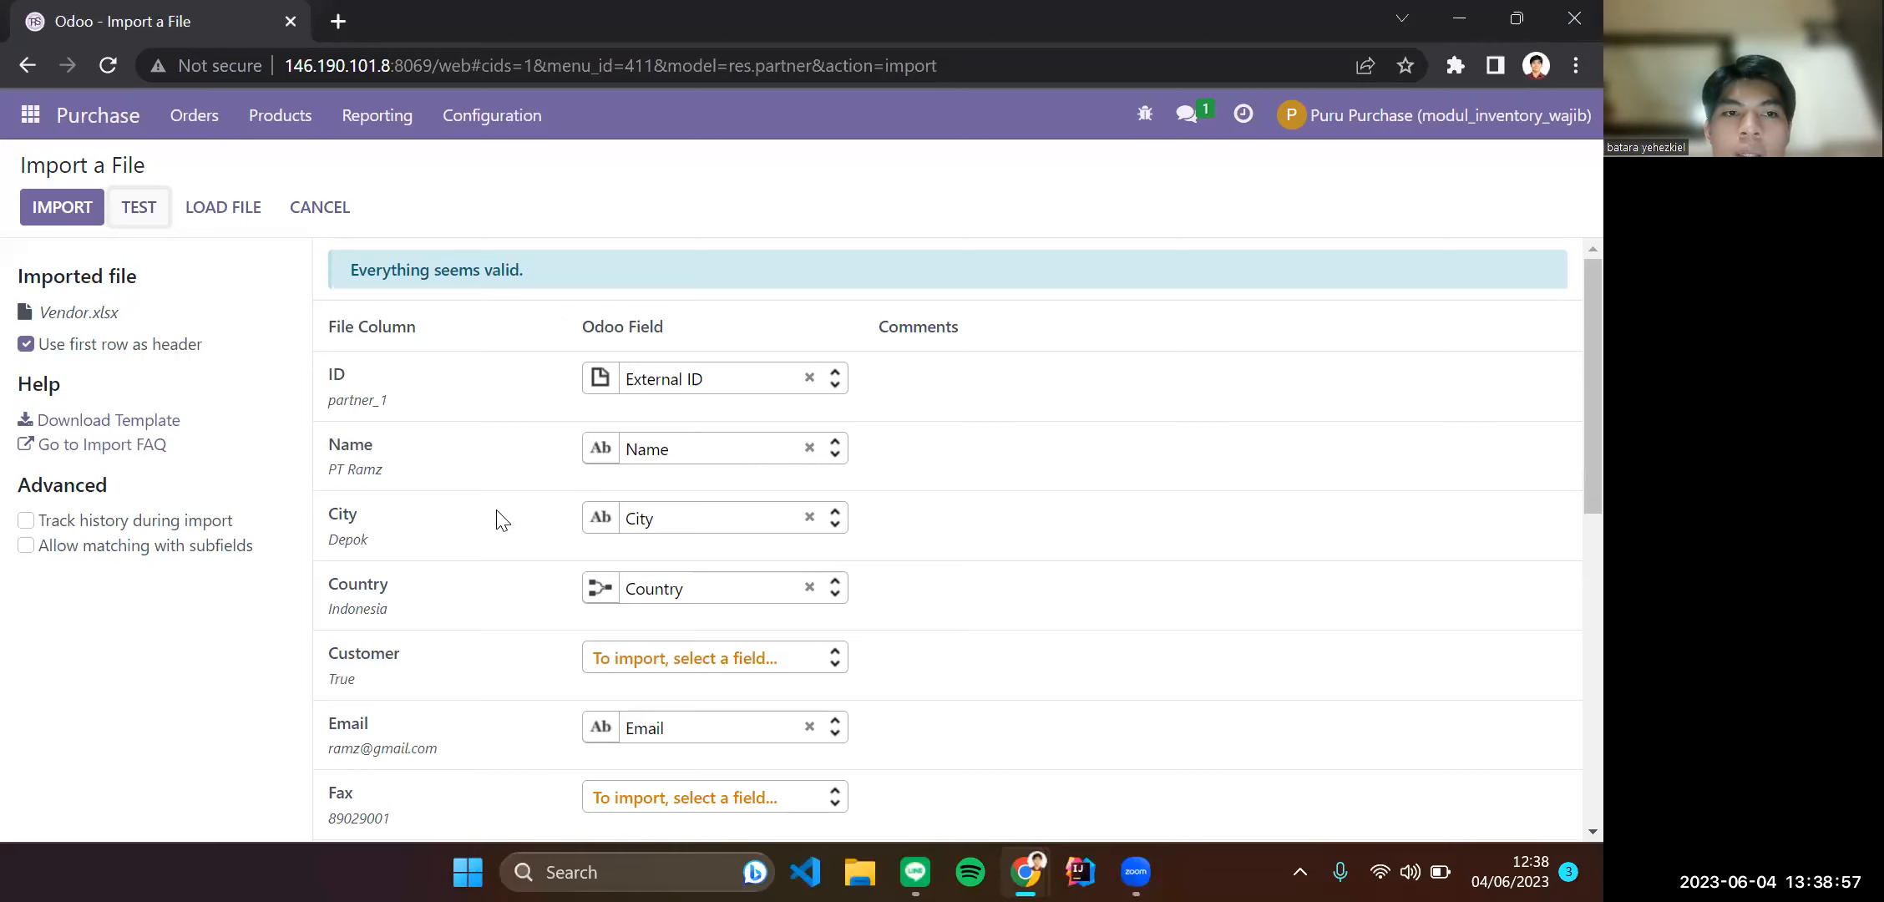
pyautogui.scroll(-6, 500, 519)
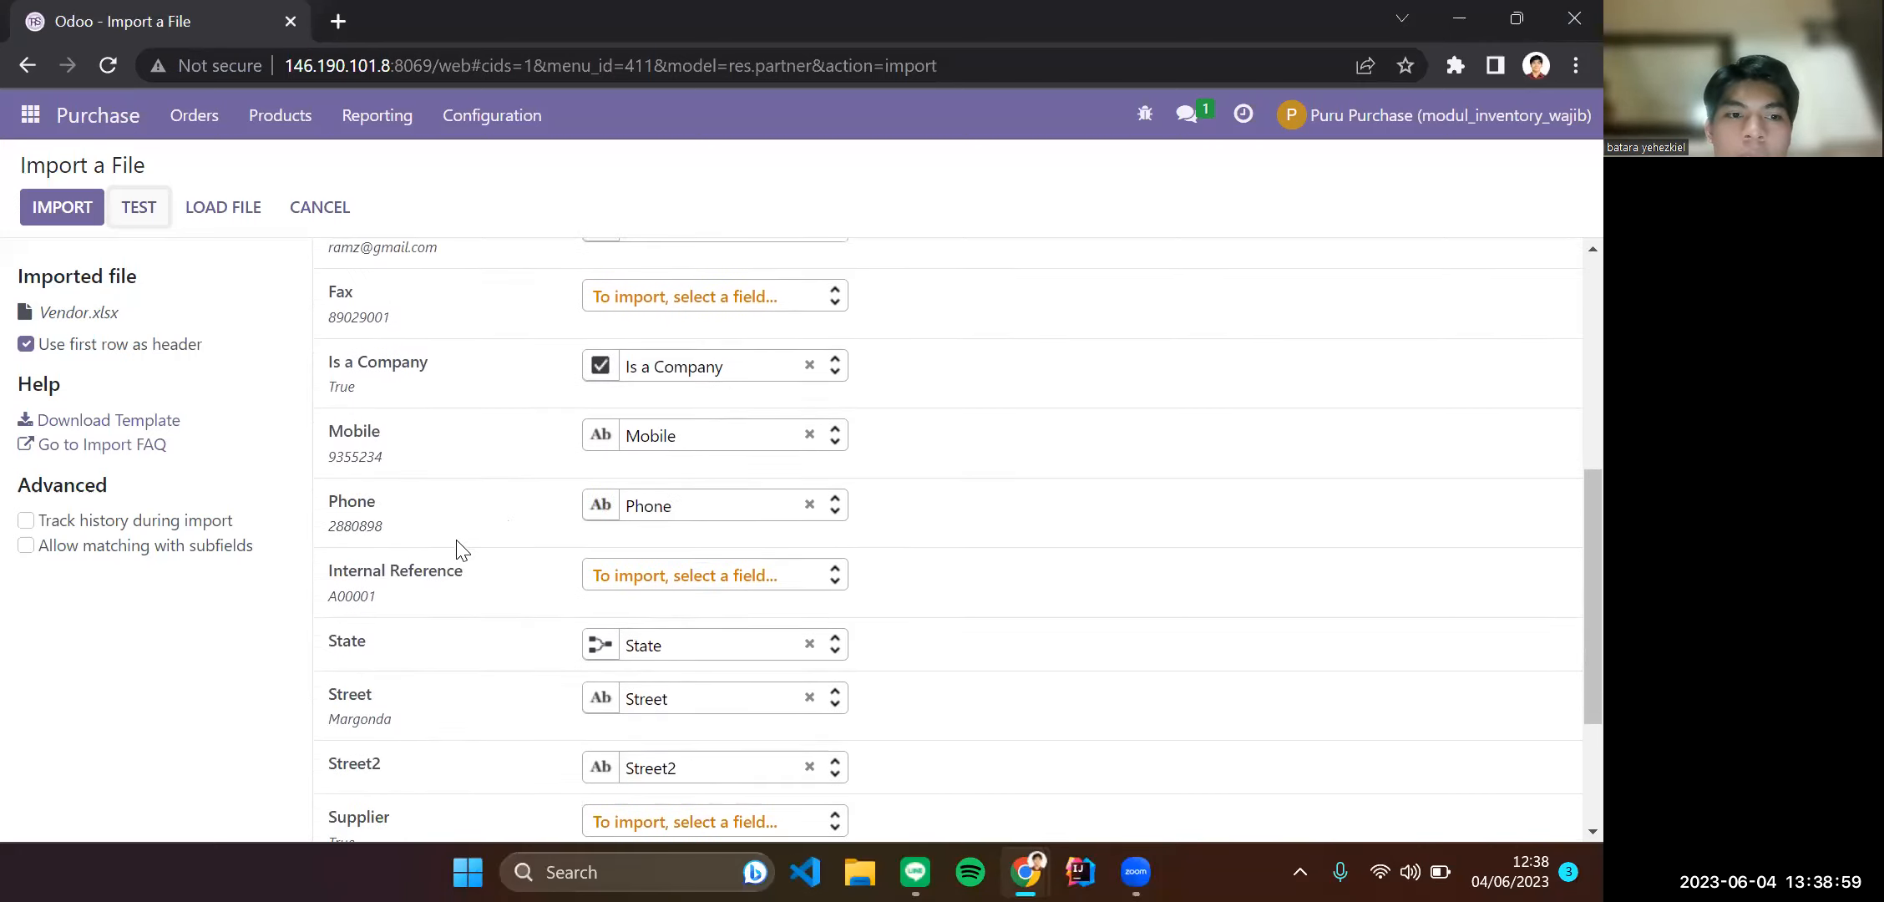
pyautogui.scroll(-3, 457, 550)
pyautogui.scroll(9, 457, 549)
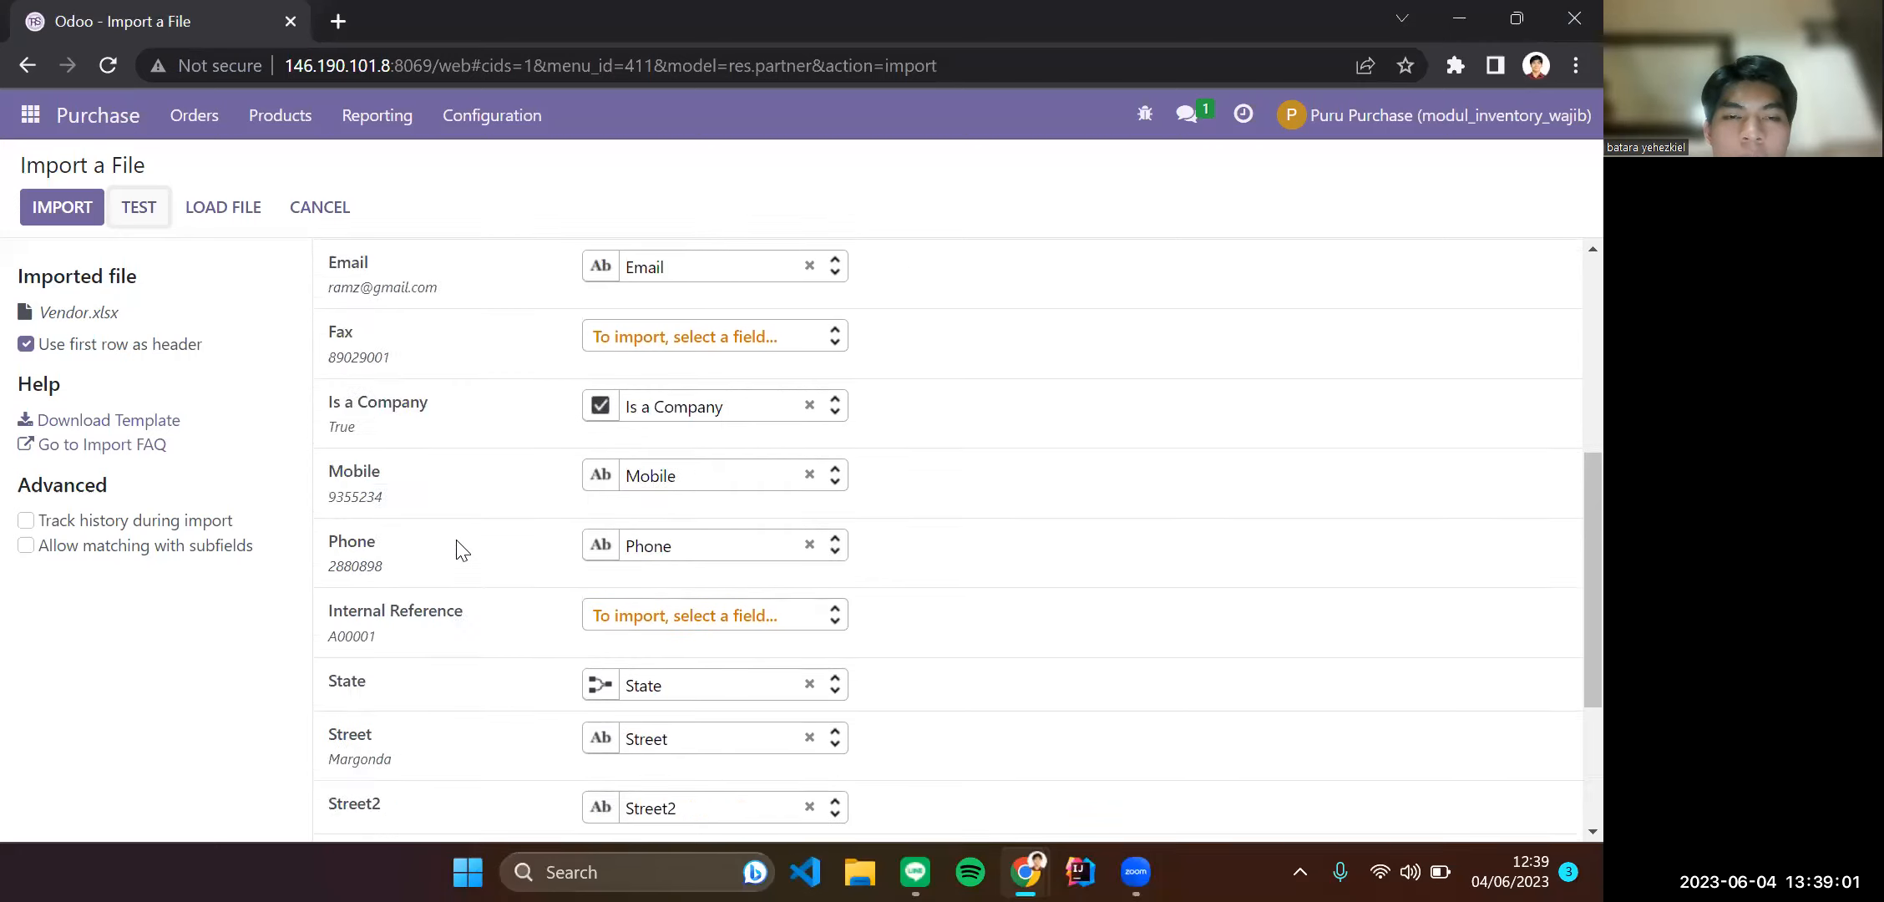
pyautogui.scroll(-2, 511, 421)
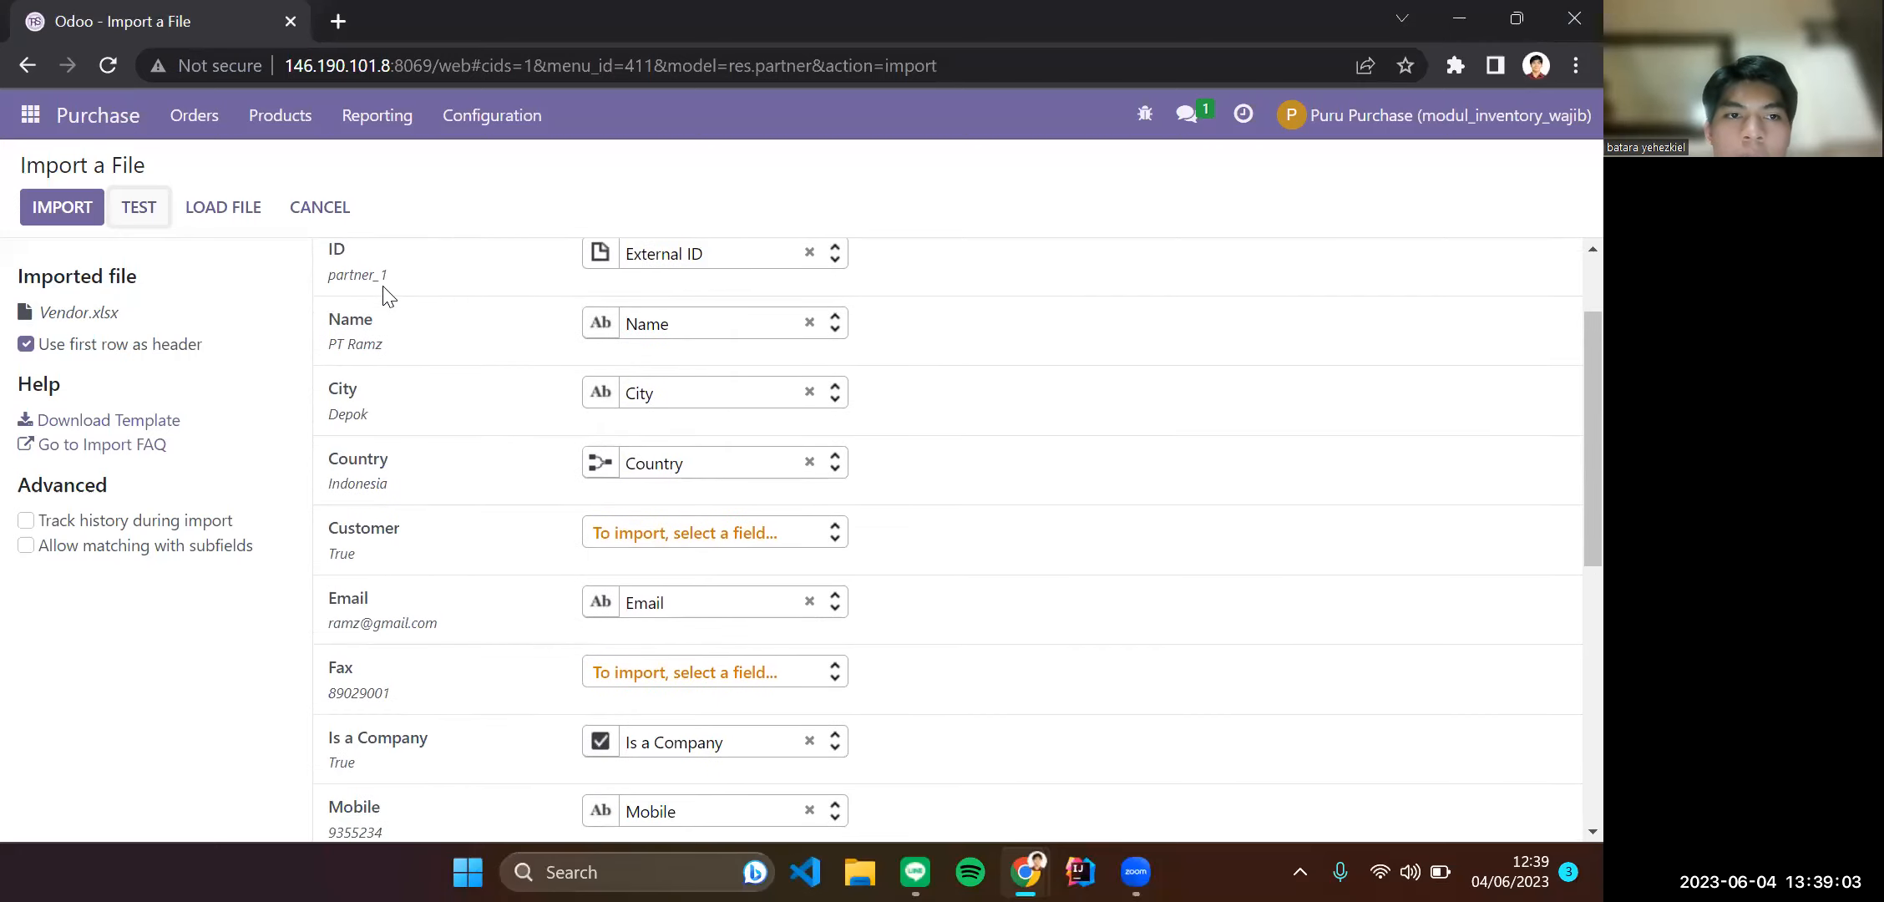
pyautogui.scroll(-8, 499, 556)
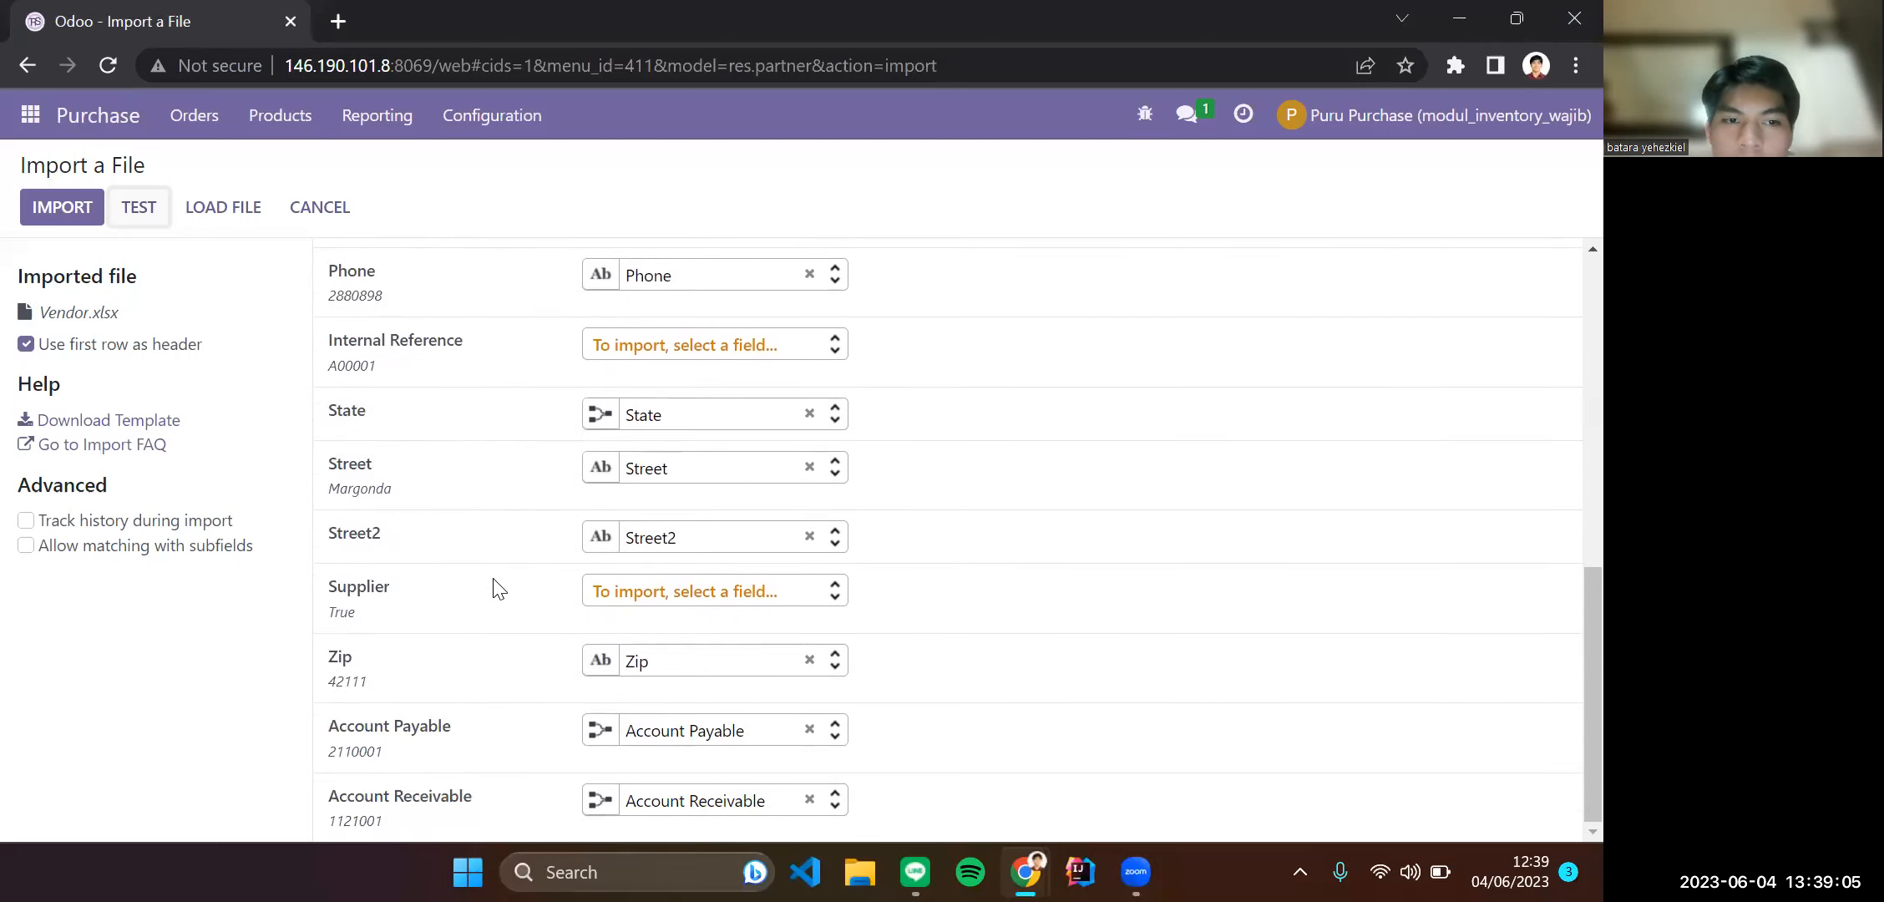
pyautogui.scroll(9, 493, 647)
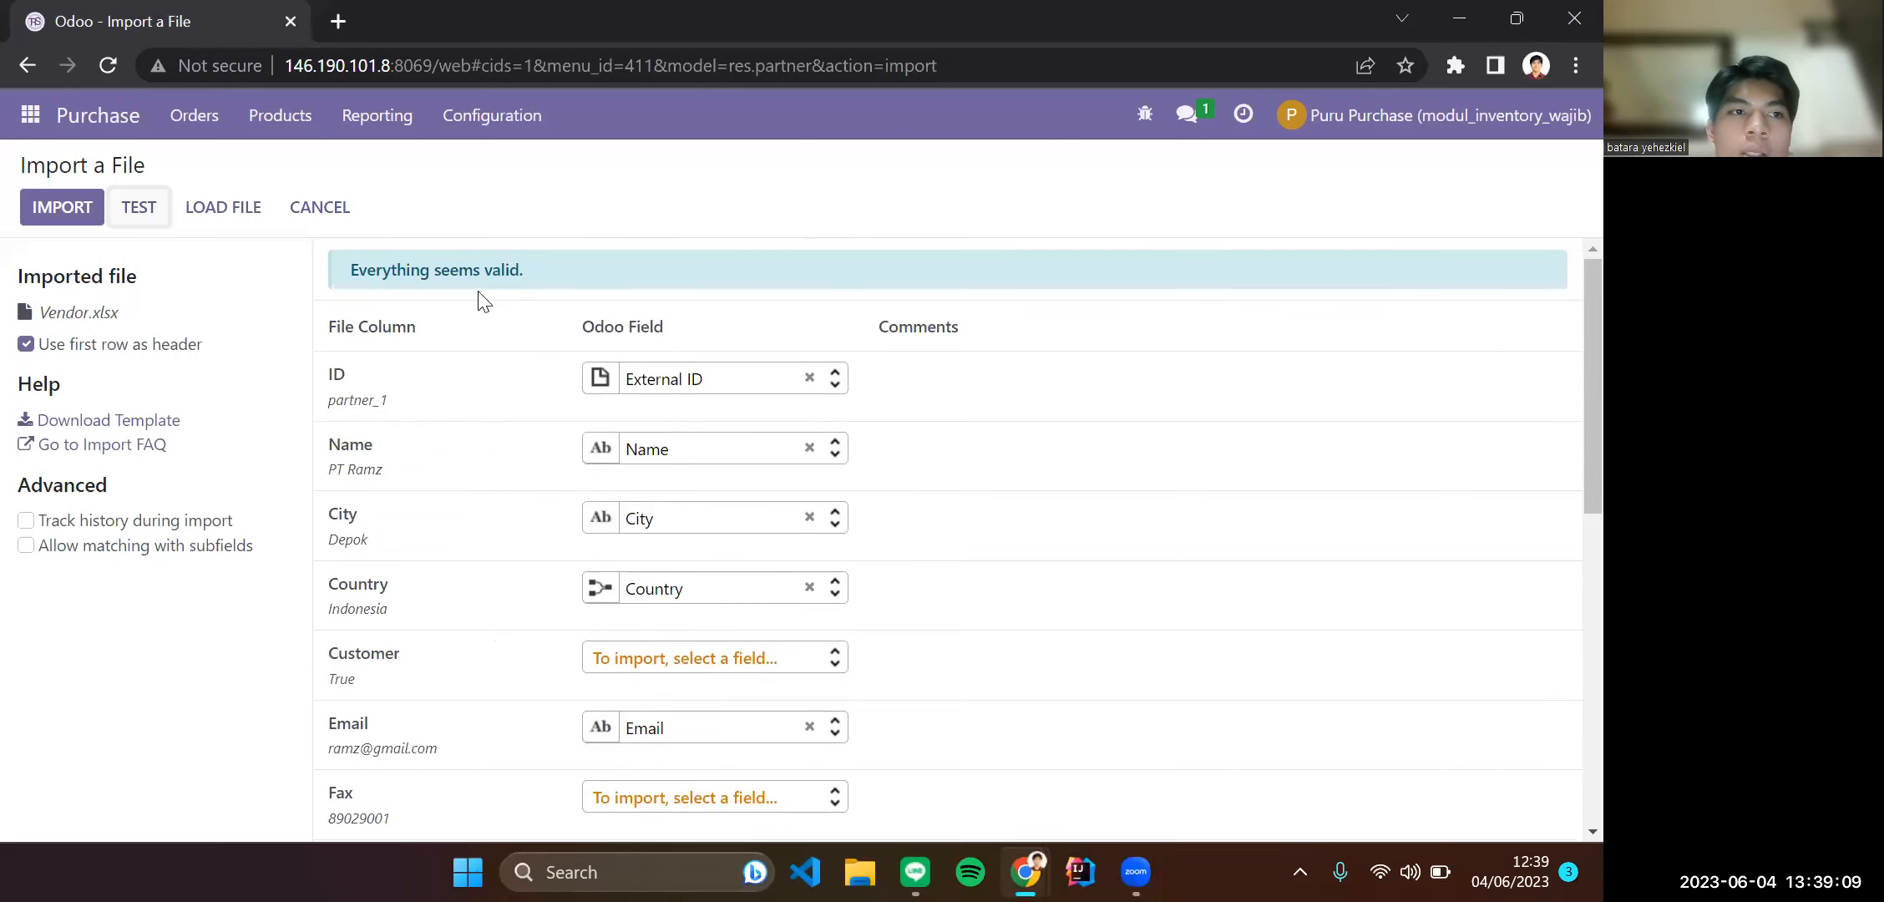
# Import the Vendor.xlsx records and reopen the Vendors list.
pyautogui.click(57, 207)
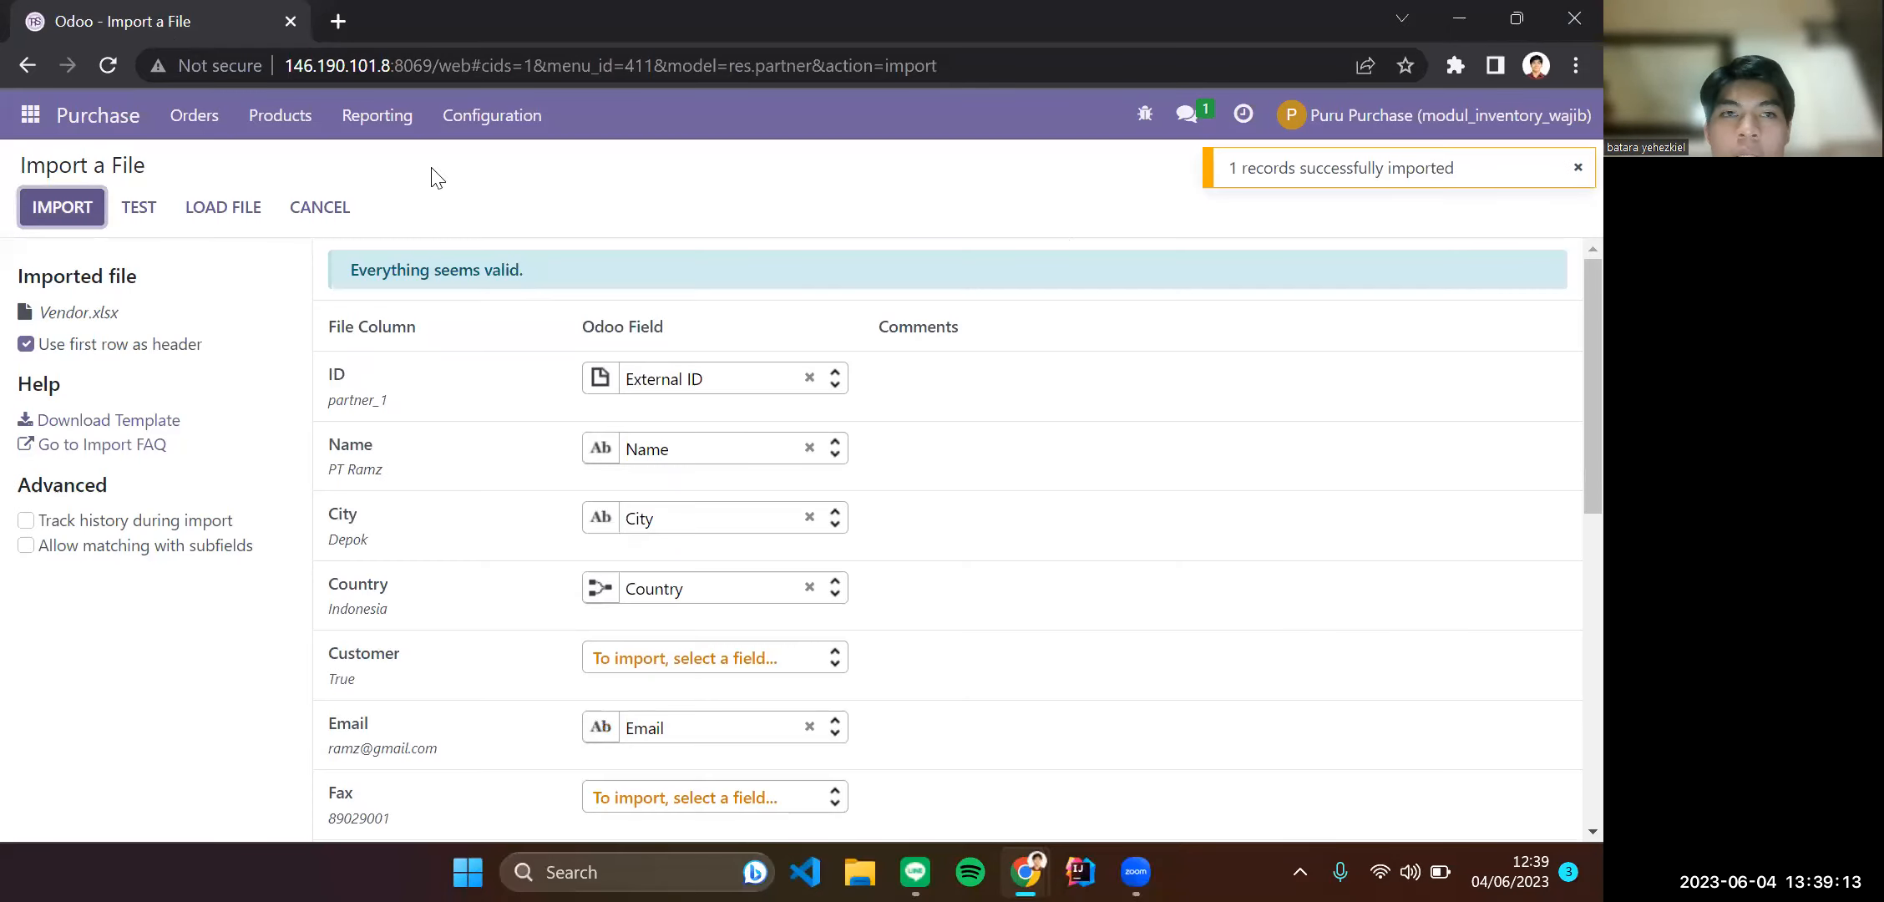
pyautogui.click(194, 115)
pyautogui.click(299, 226)
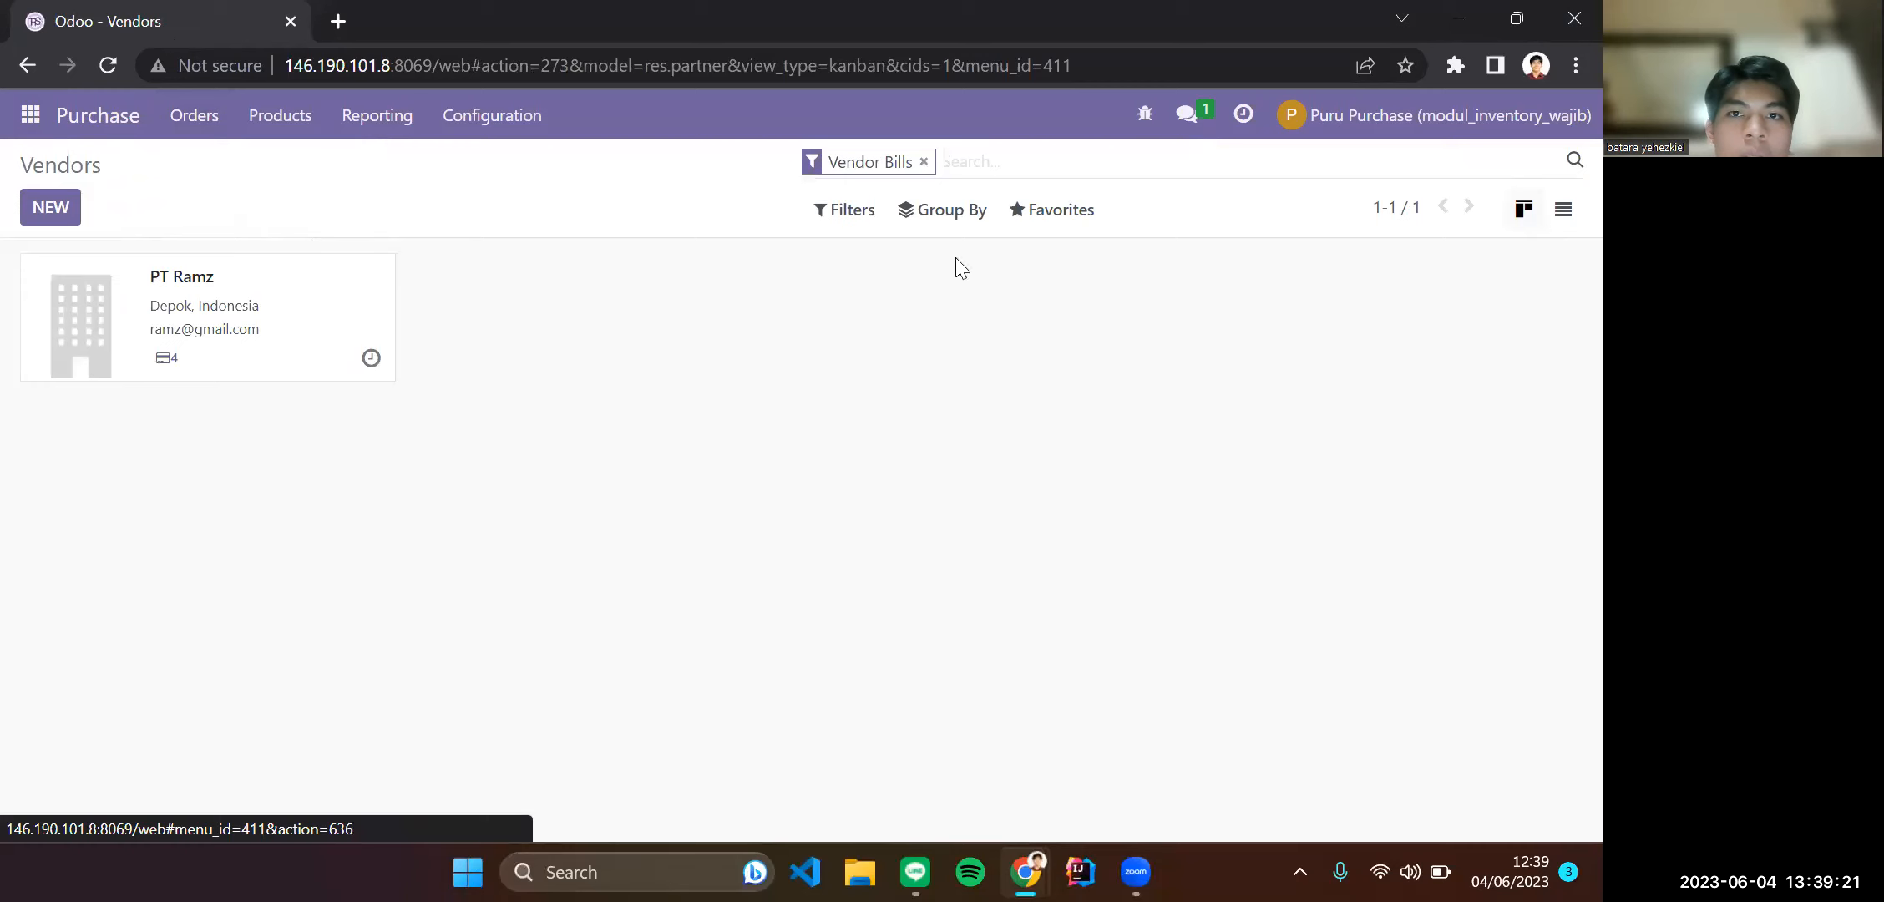
# Remove the Vendor Bills filter from the Vendors list and look through all the contact cards.
pyautogui.click(923, 161)
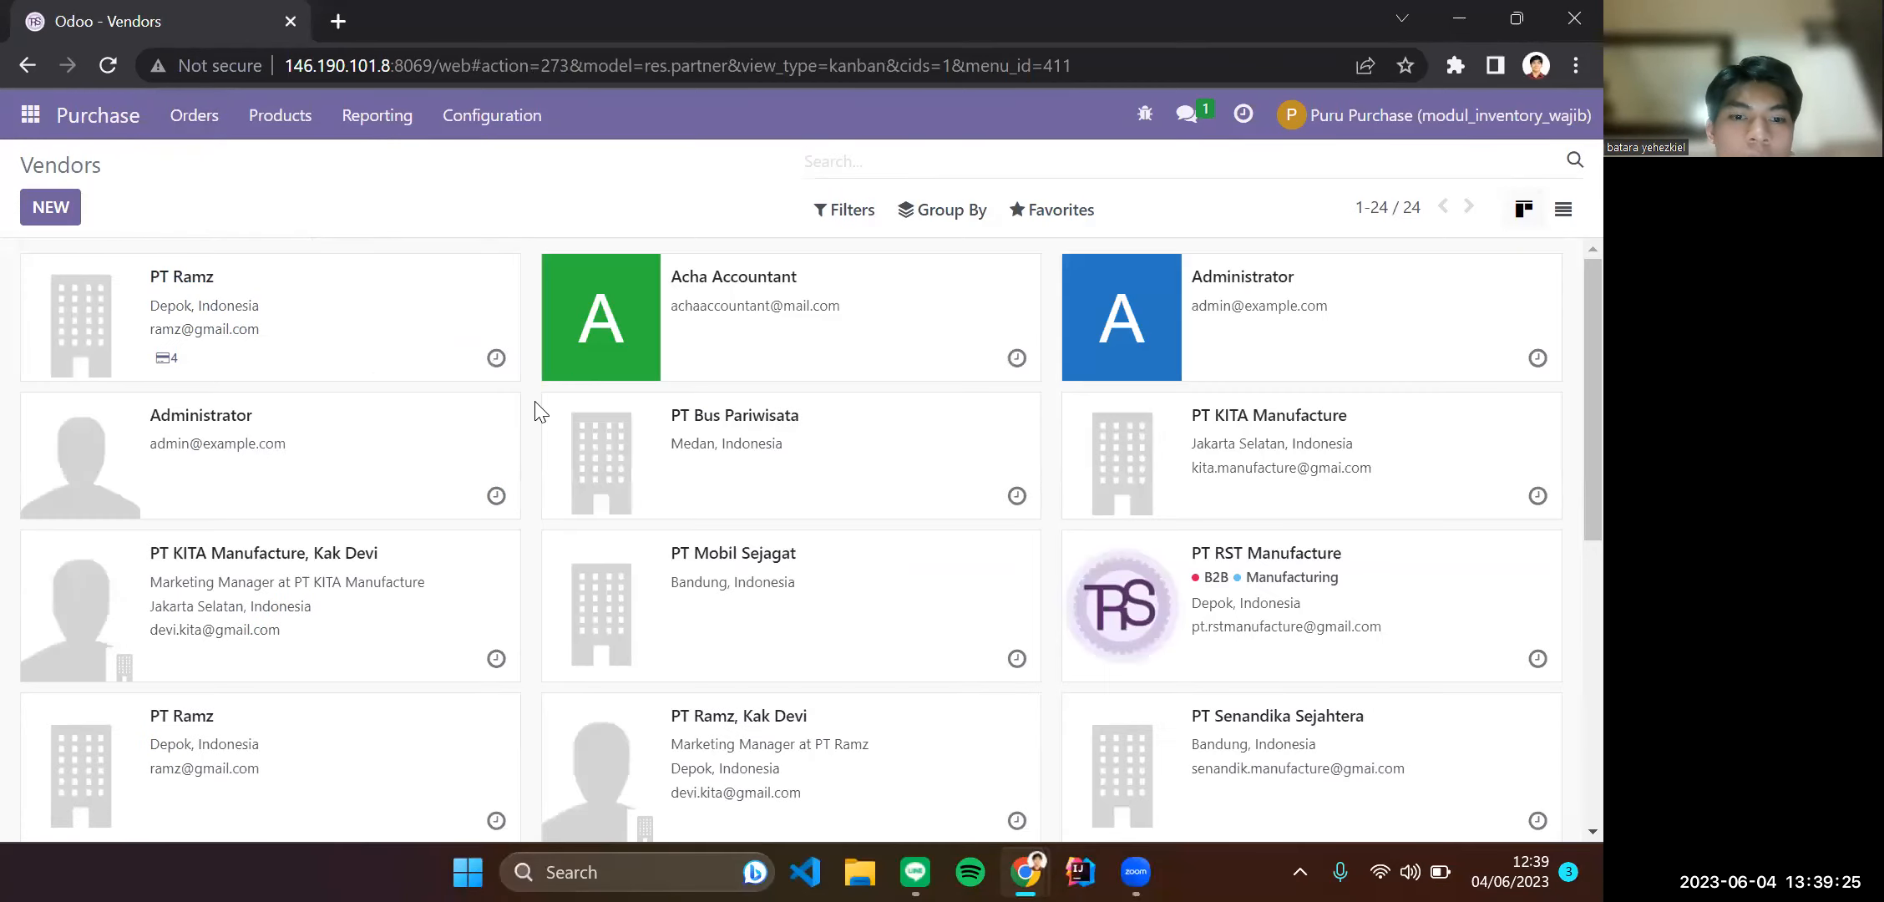
pyautogui.scroll(-2, 536, 418)
pyautogui.scroll(2, 421, 438)
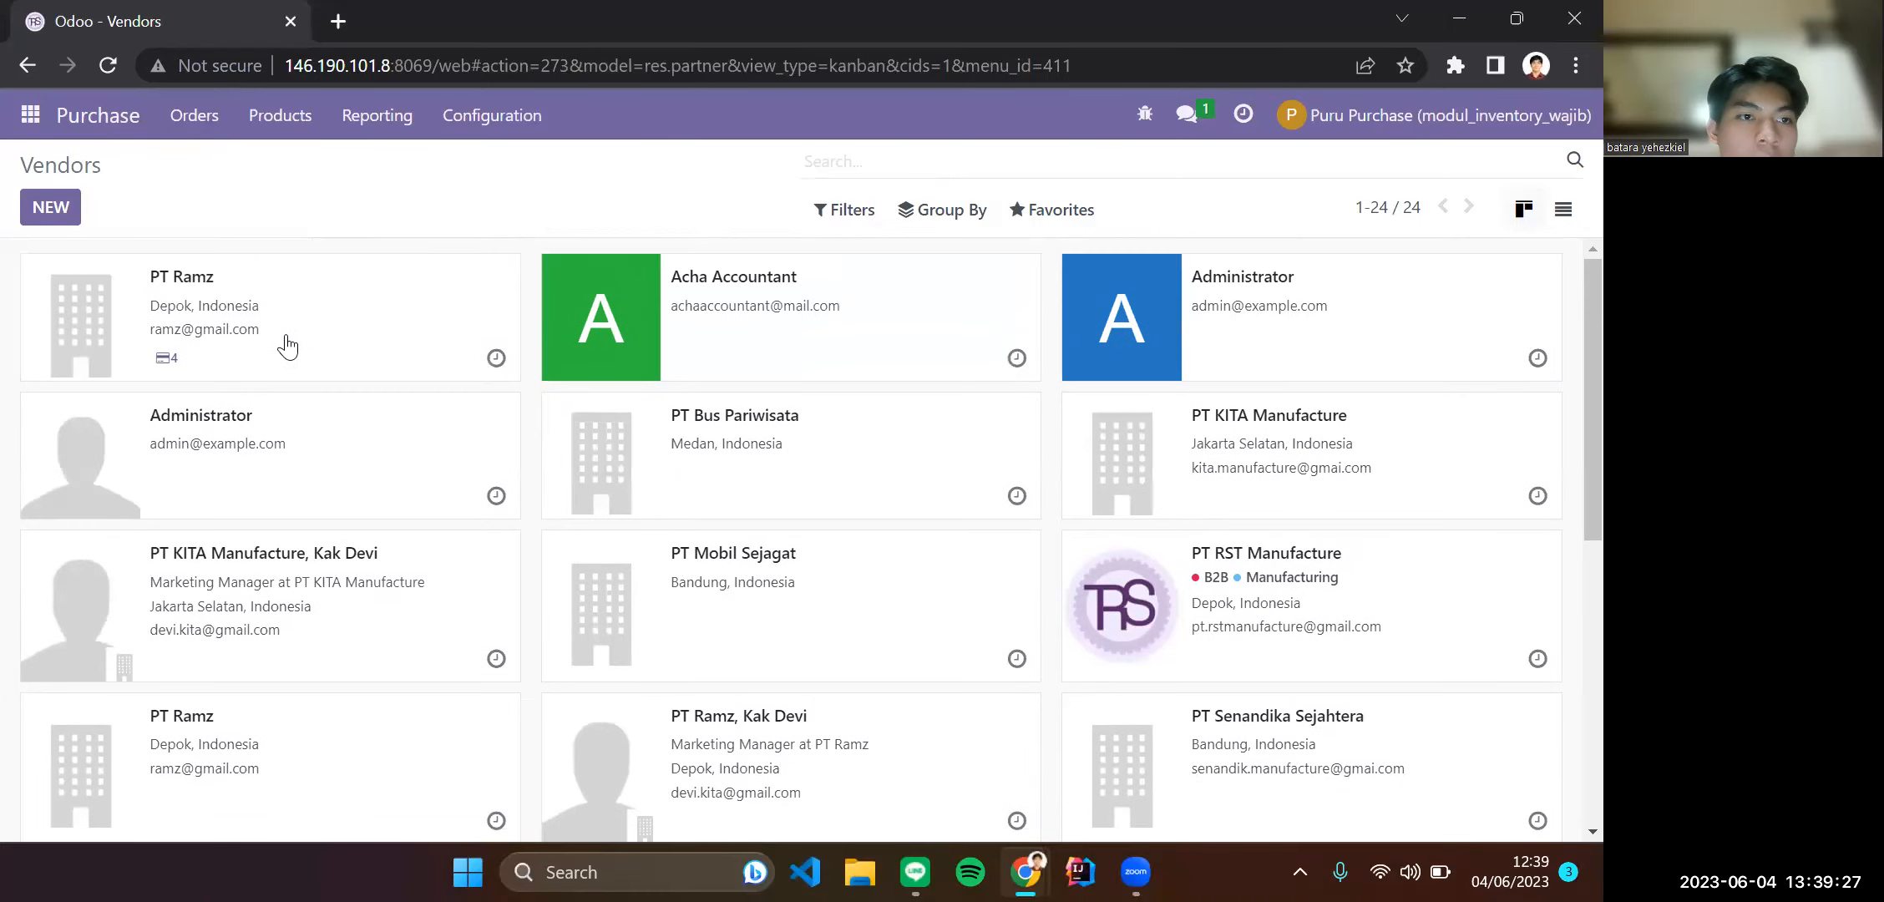
pyautogui.scroll(-2, 336, 601)
pyautogui.scroll(2, 321, 626)
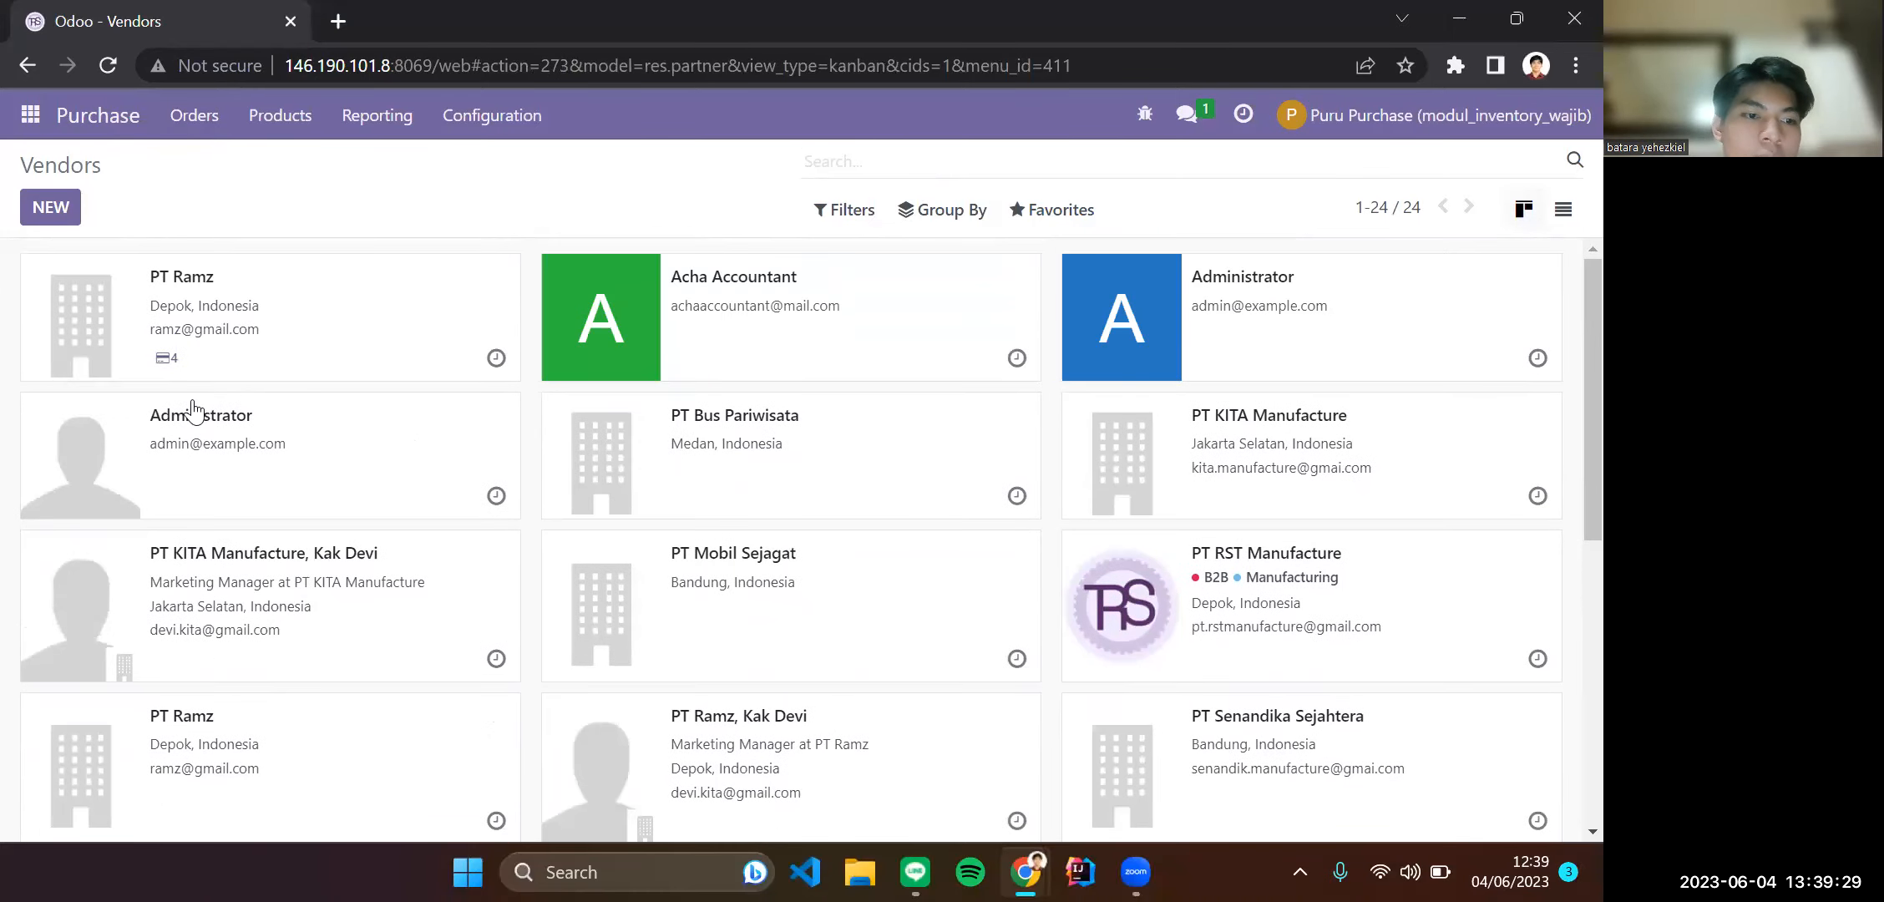
# Open the two PT Ramz company records one after the other and examine their address and contact details.
pyautogui.click(327, 346)
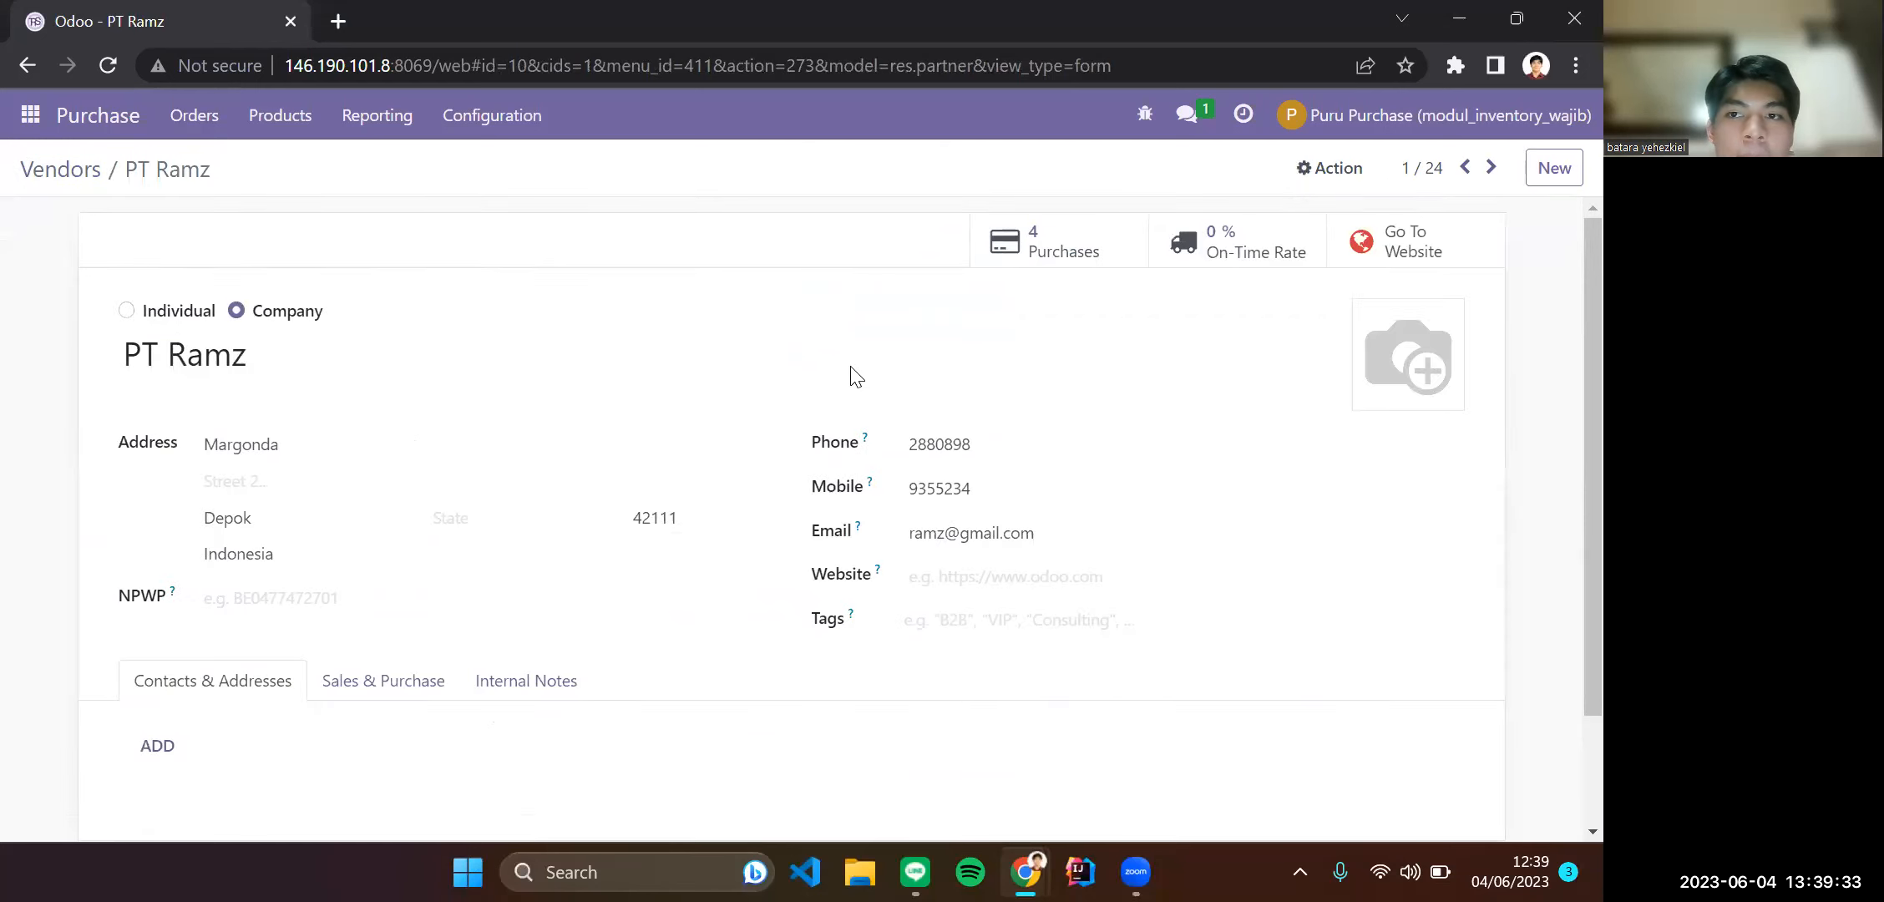
pyautogui.click(26, 65)
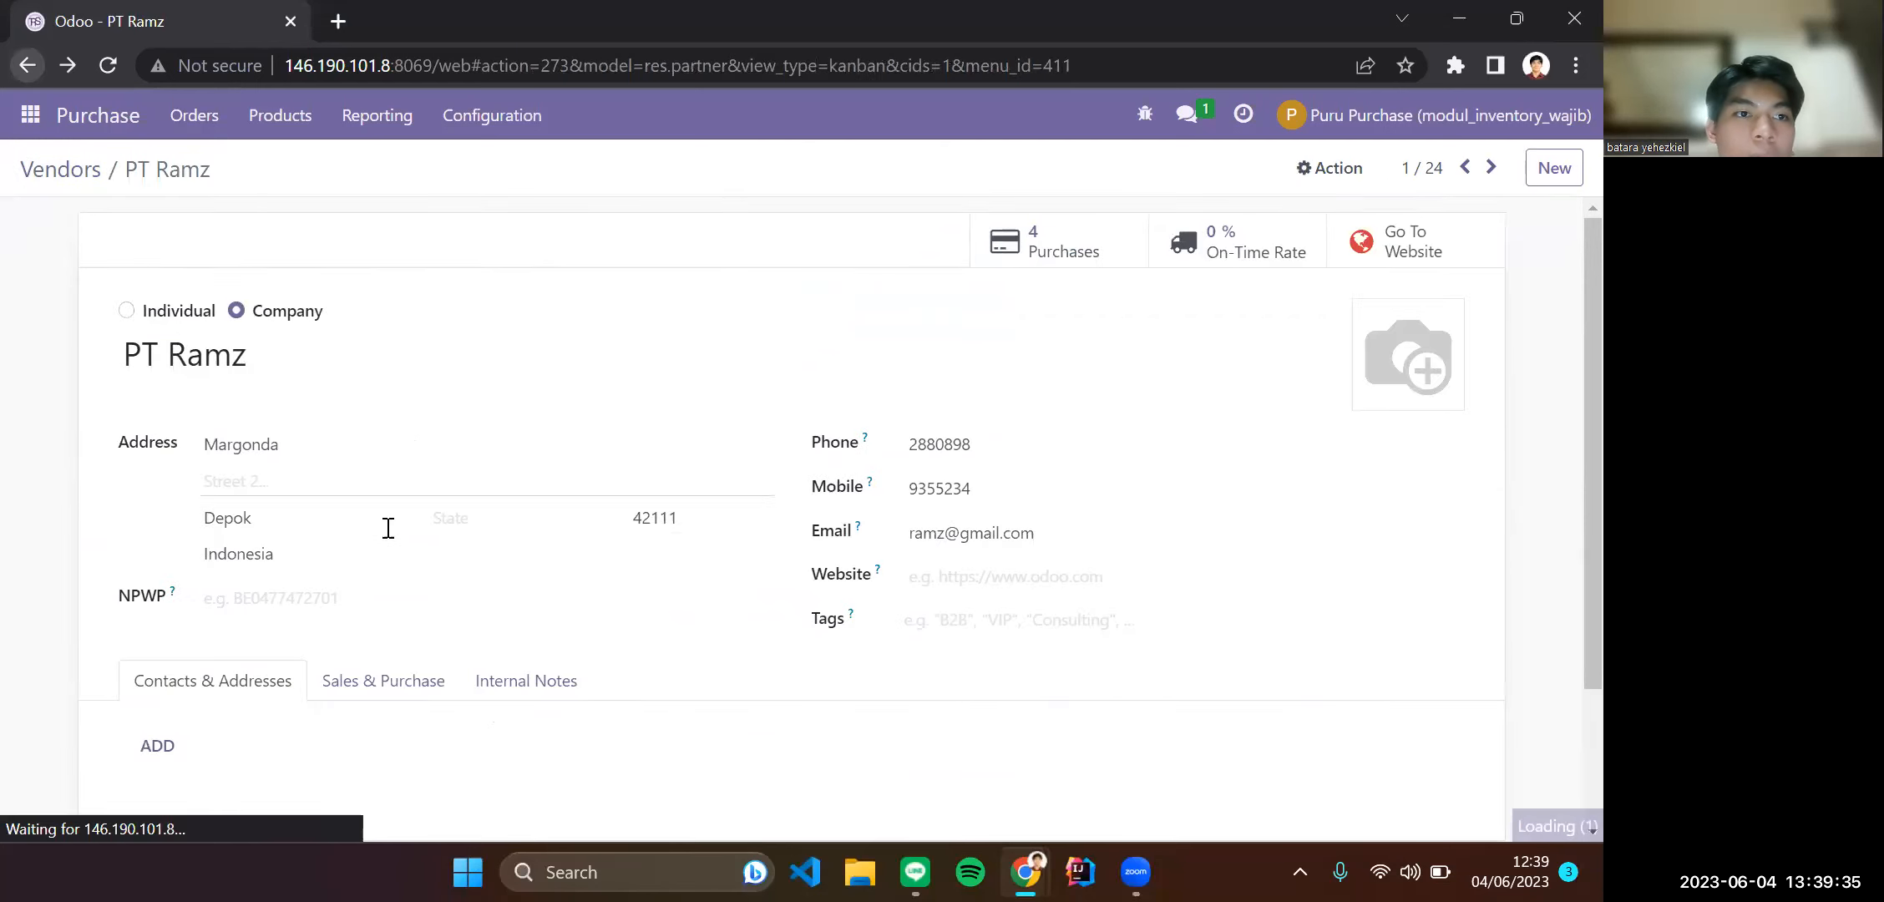
pyautogui.scroll(-3, 438, 547)
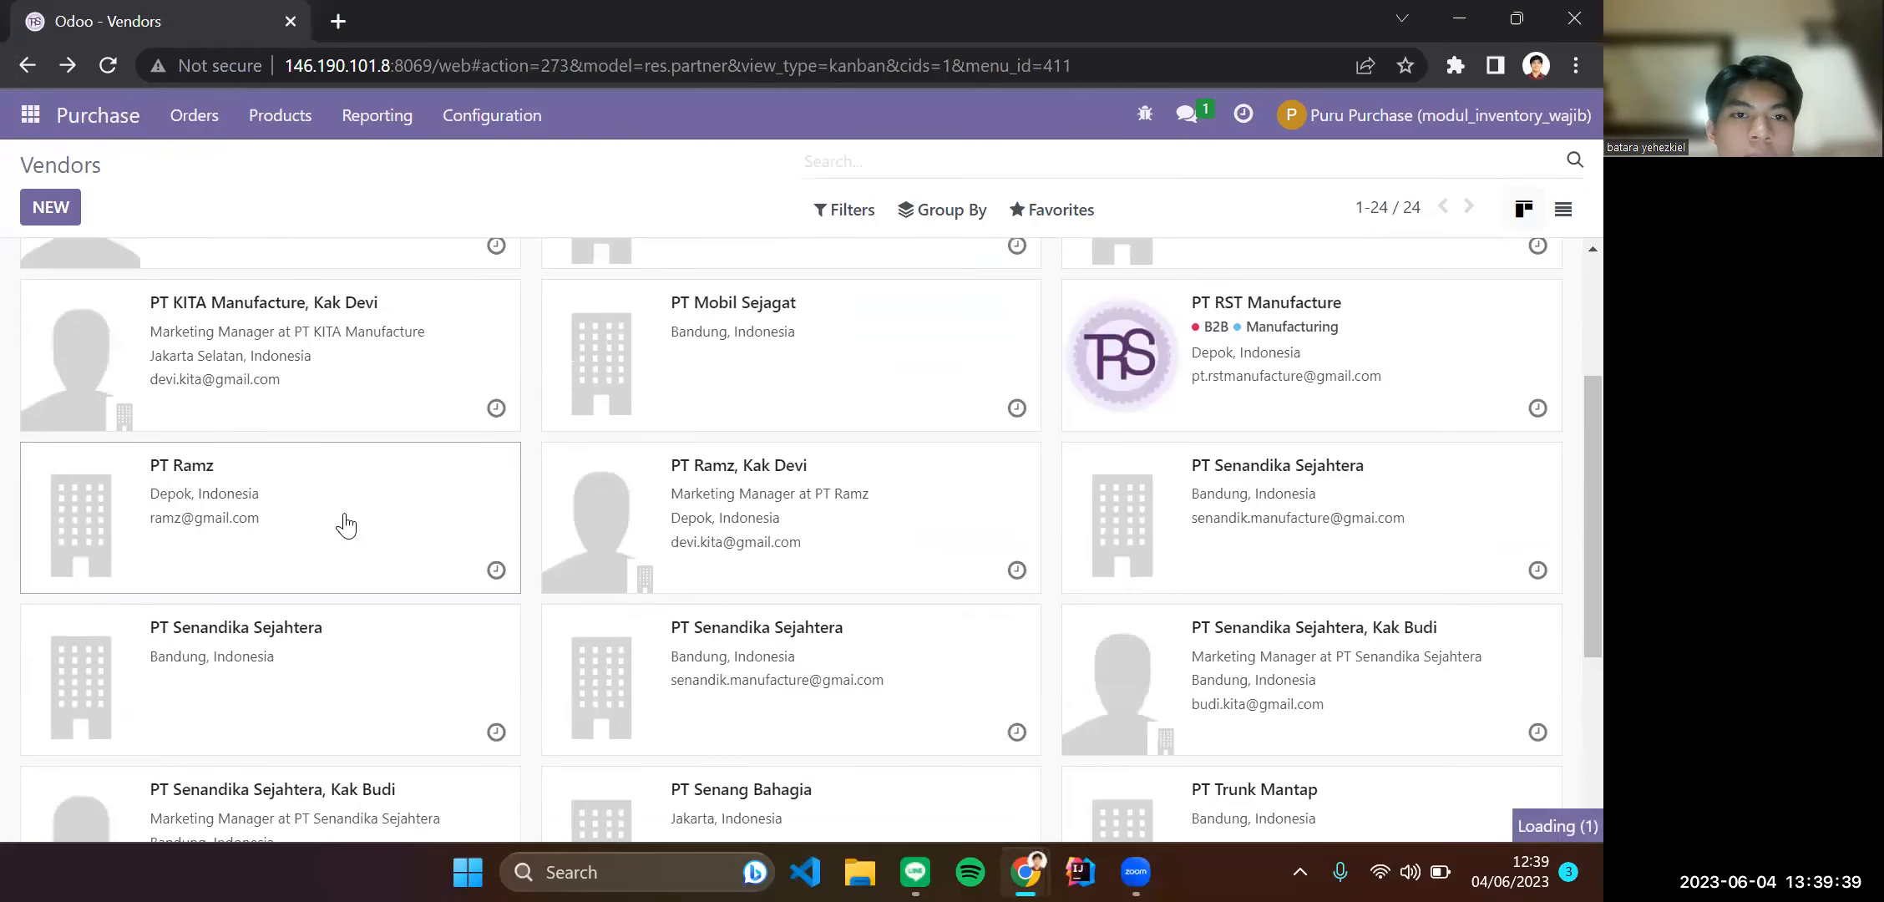
pyautogui.click(362, 521)
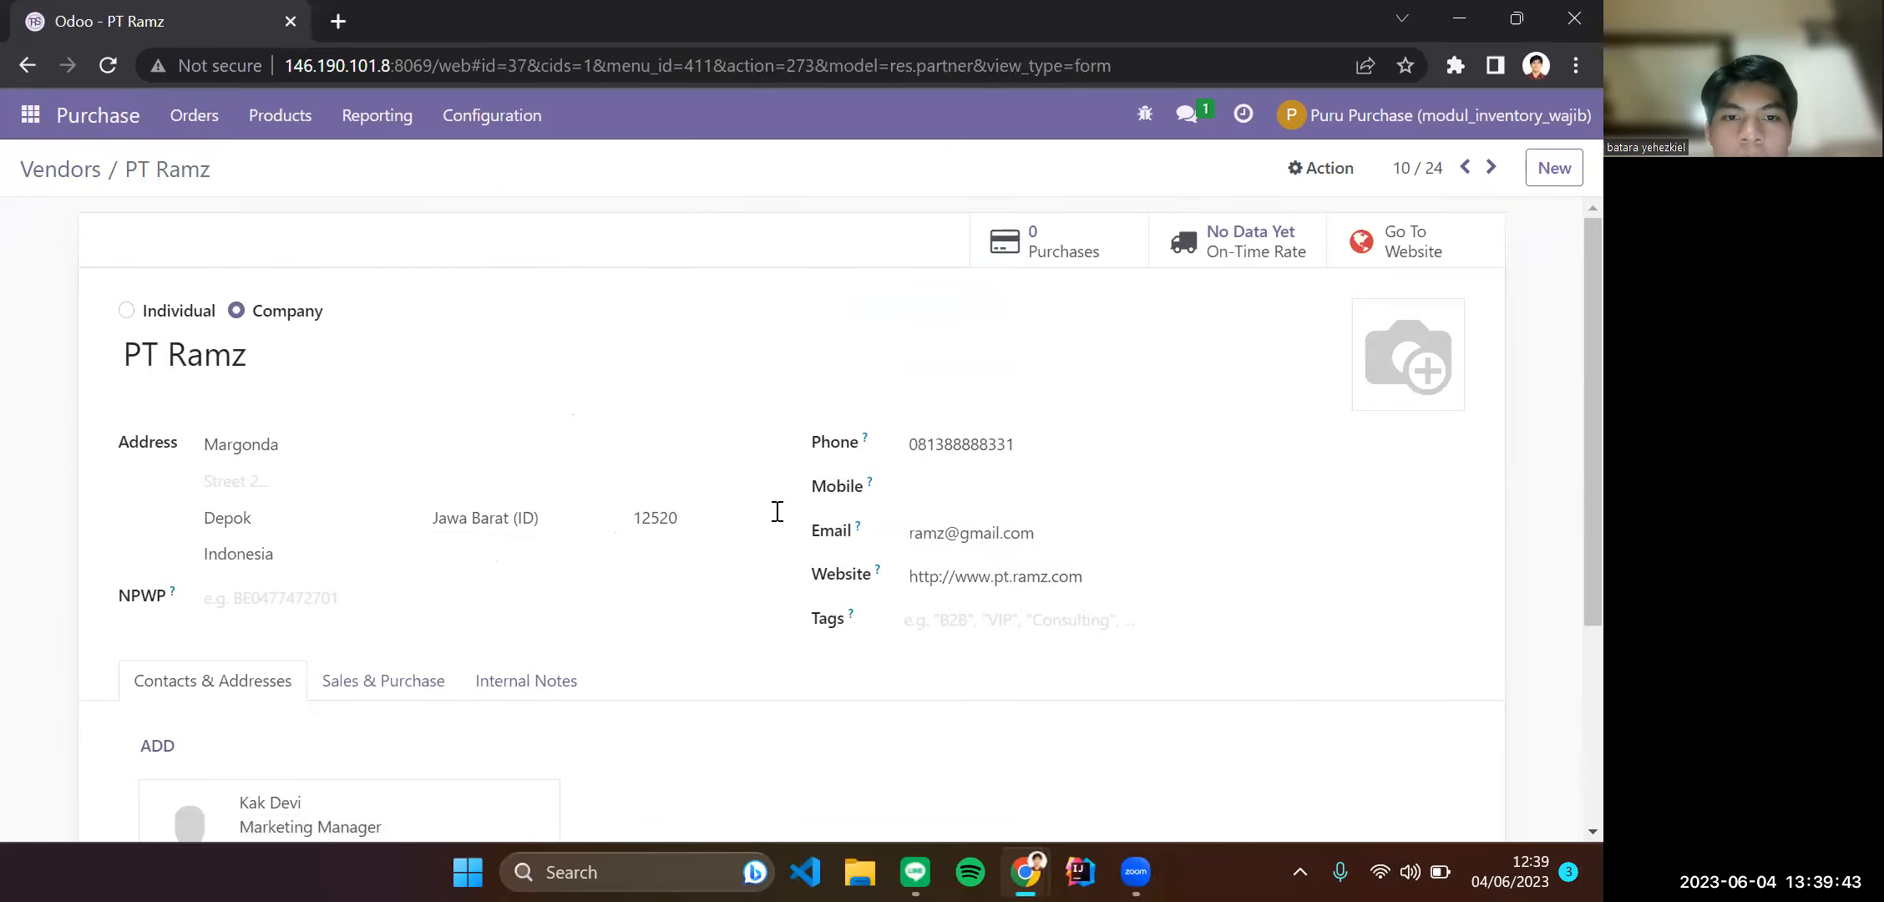
pyautogui.scroll(-5, 74, 516)
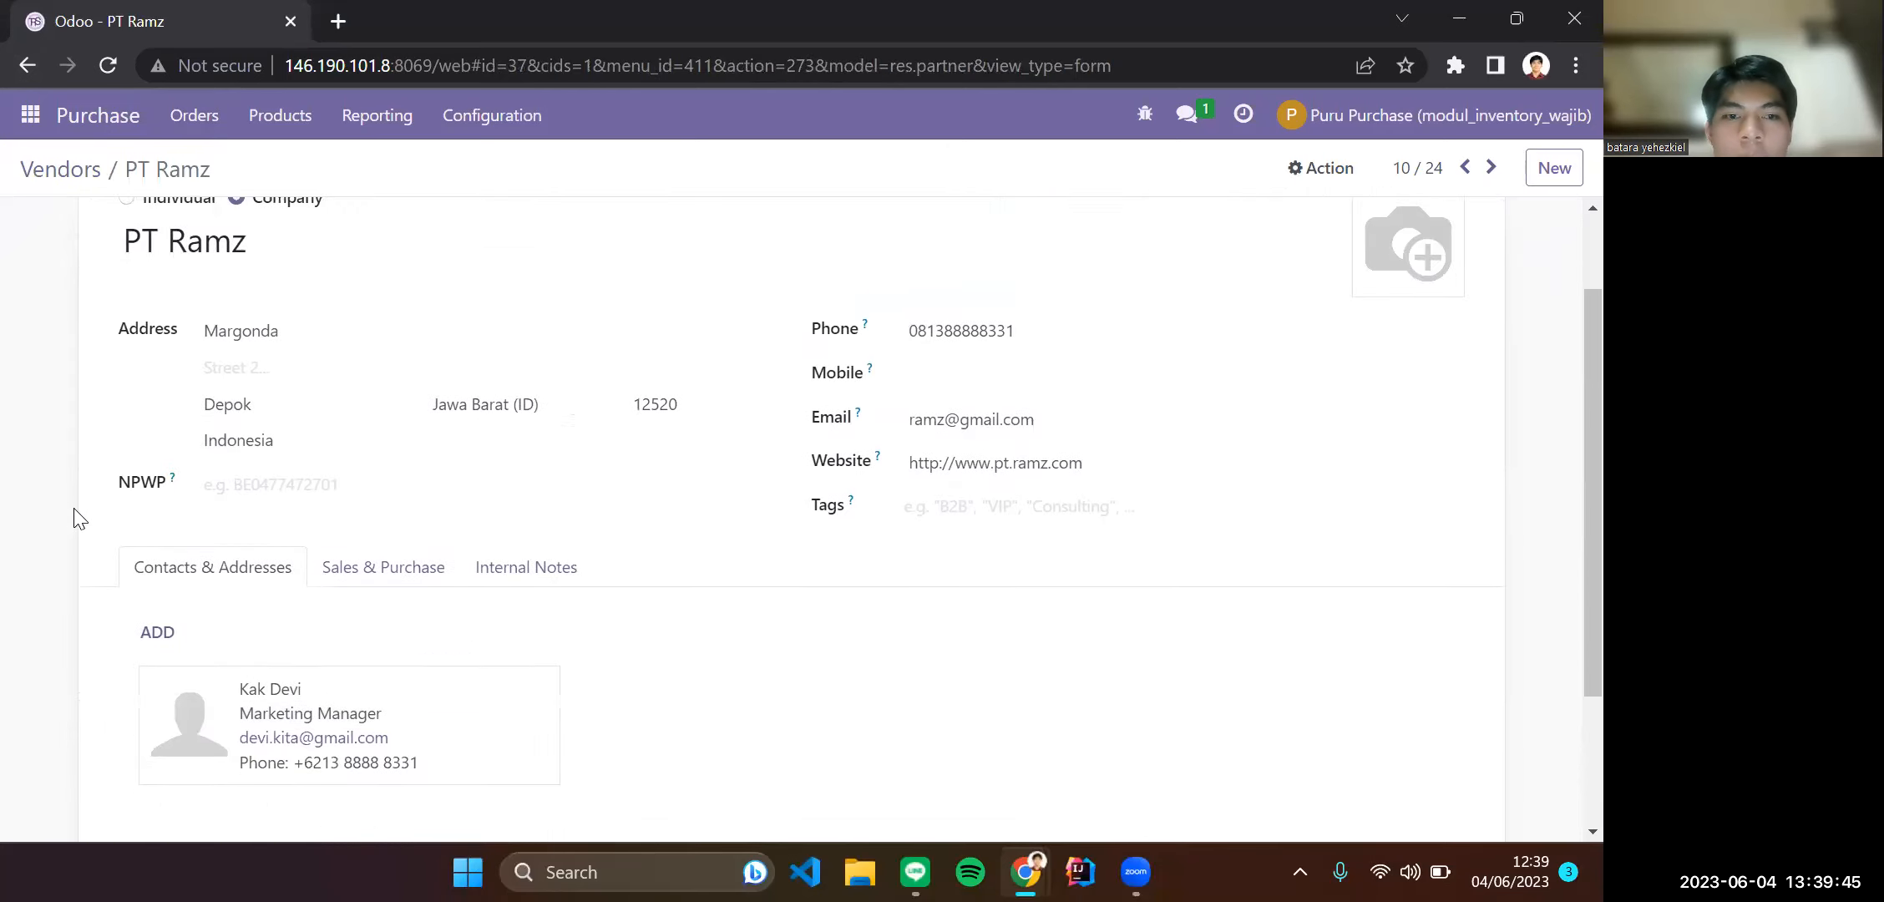
# Check the actions available for the imported PT Ramz record and return to the Vendors list.
pyautogui.scroll(4, 74, 518)
pyautogui.scroll(1, 74, 516)
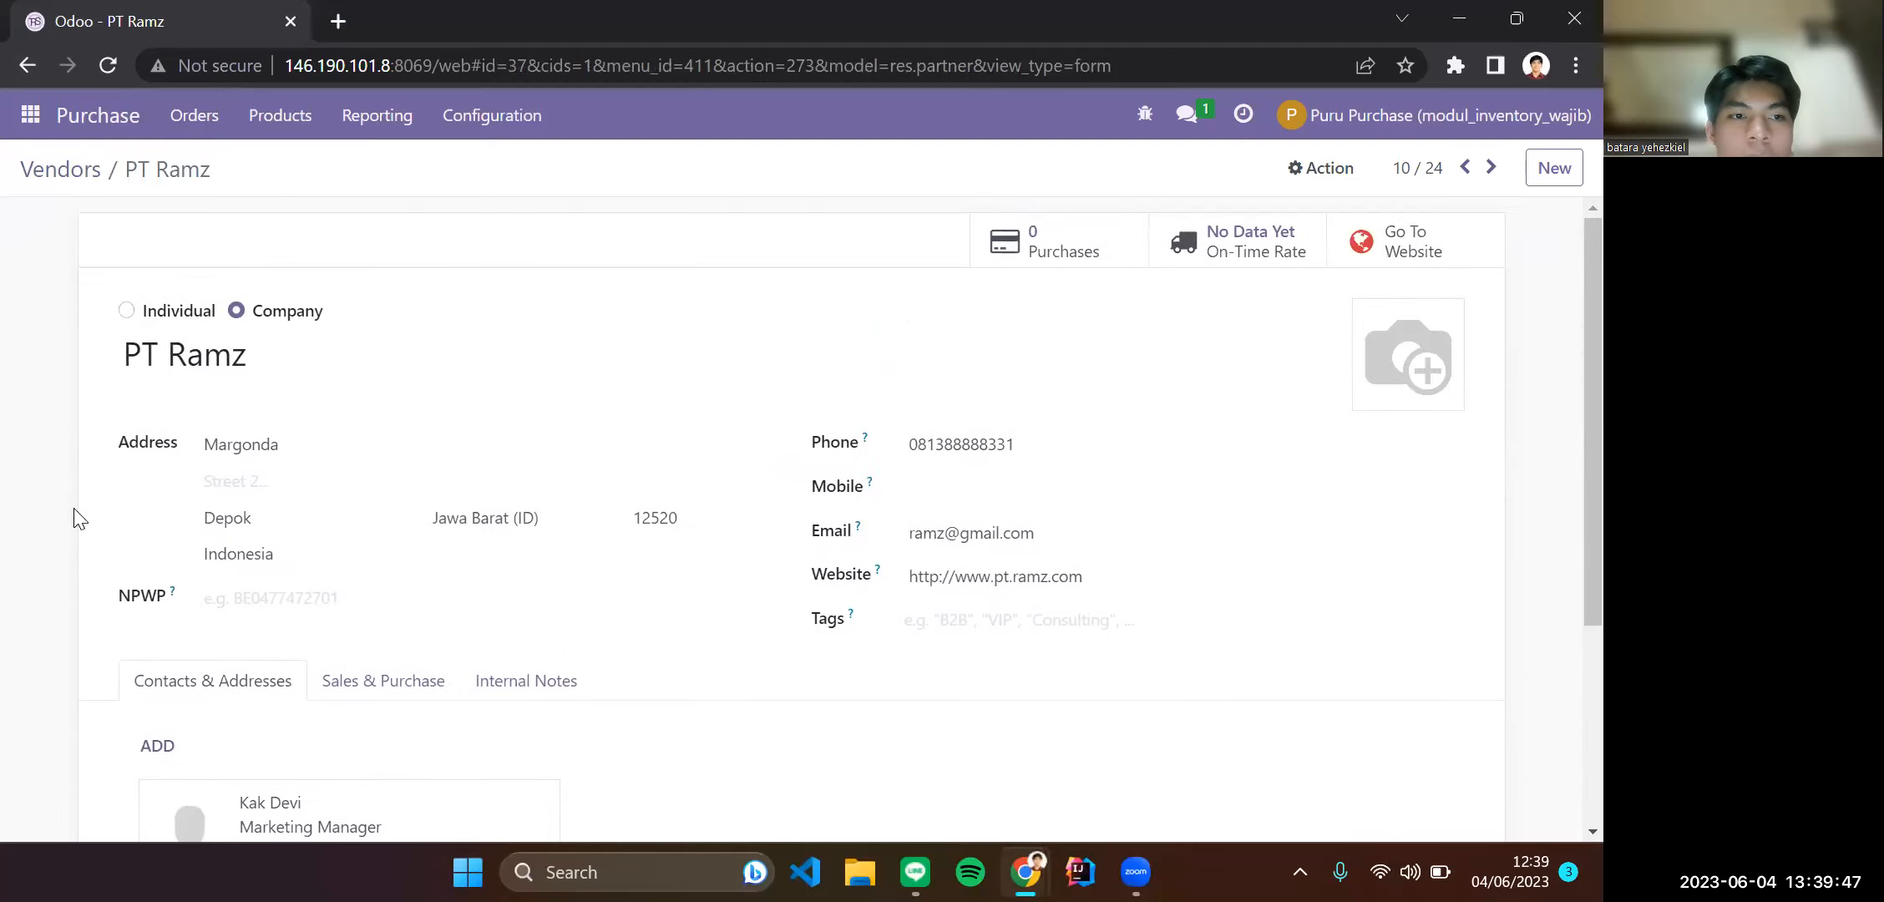
pyautogui.click(1321, 168)
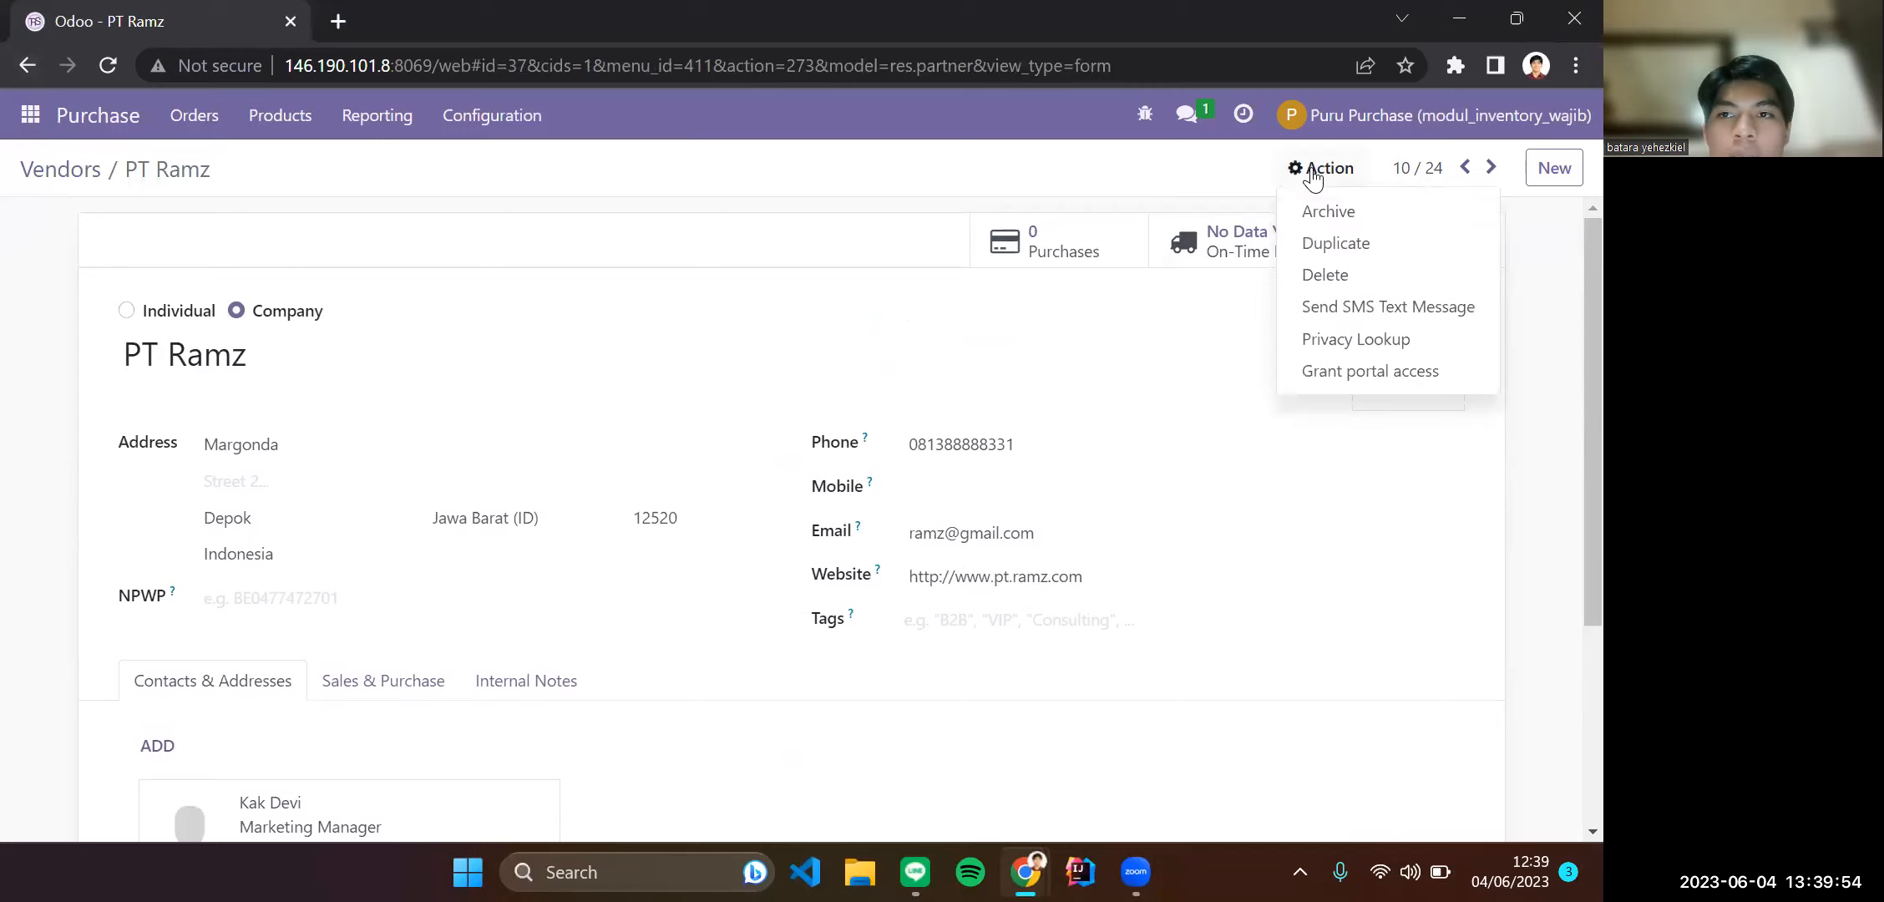
pyautogui.click(731, 172)
pyautogui.click(29, 66)
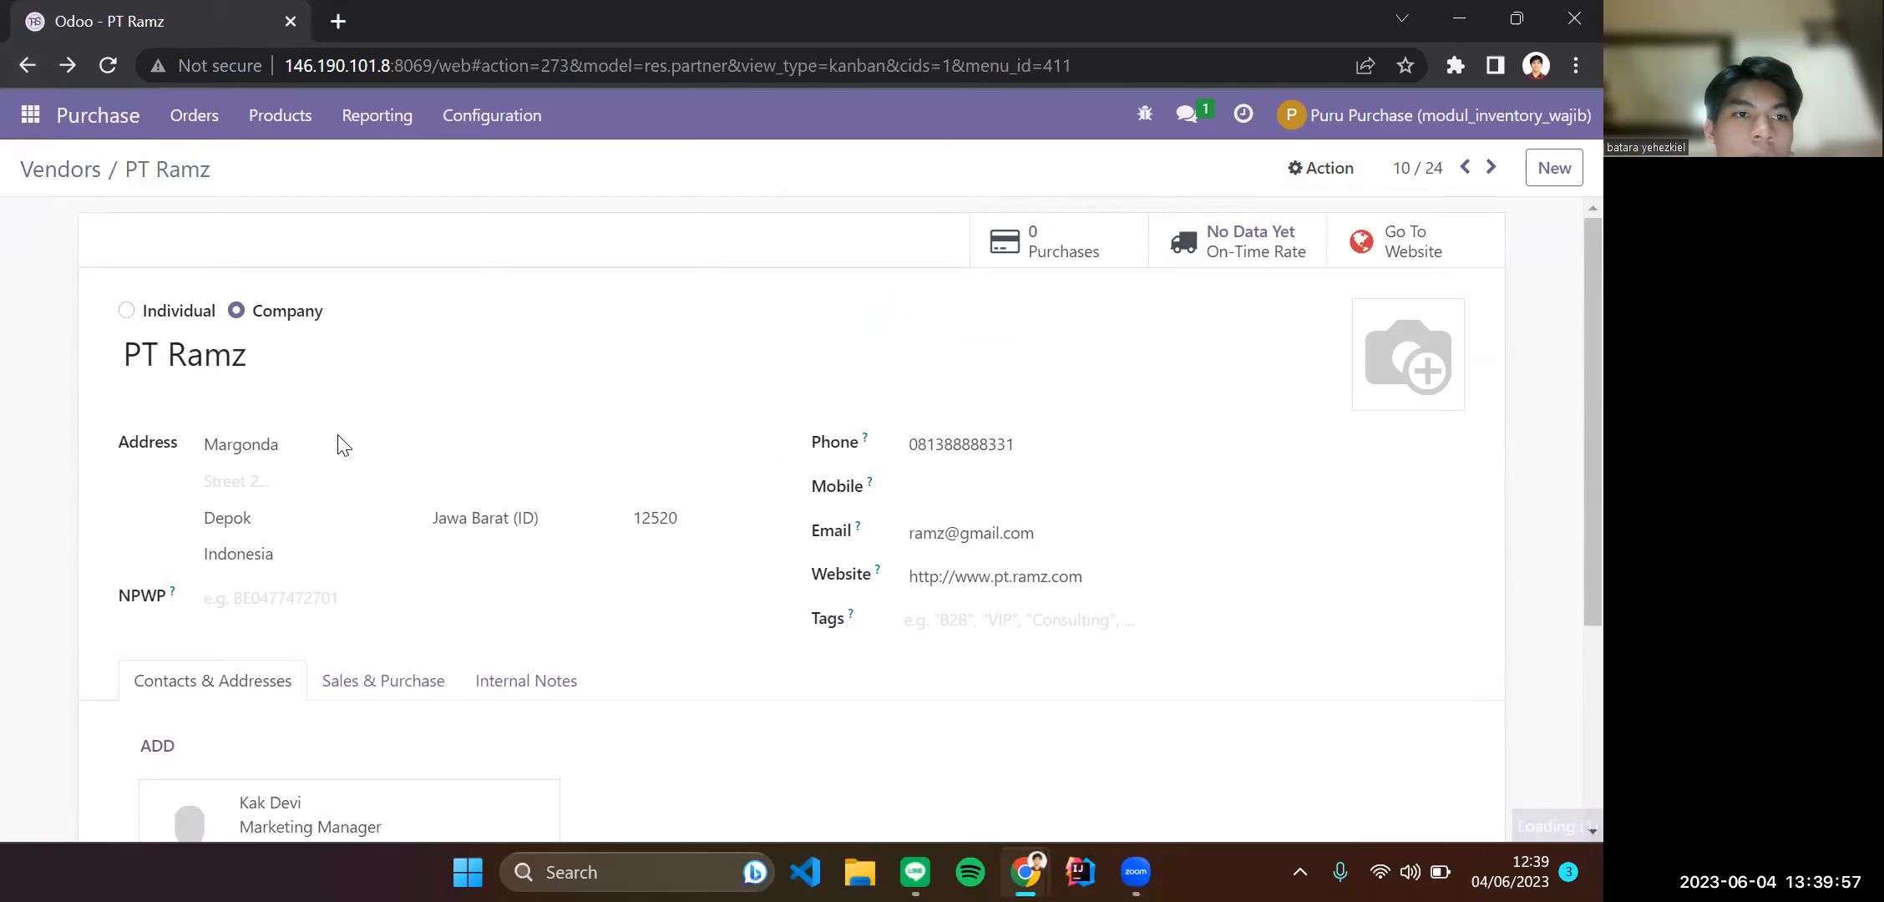
# Open the first PT Ramz record in the Vendors list and view its related purchase orders.
pyautogui.scroll(1, 309, 439)
pyautogui.scroll(2, 316, 422)
pyautogui.click(344, 346)
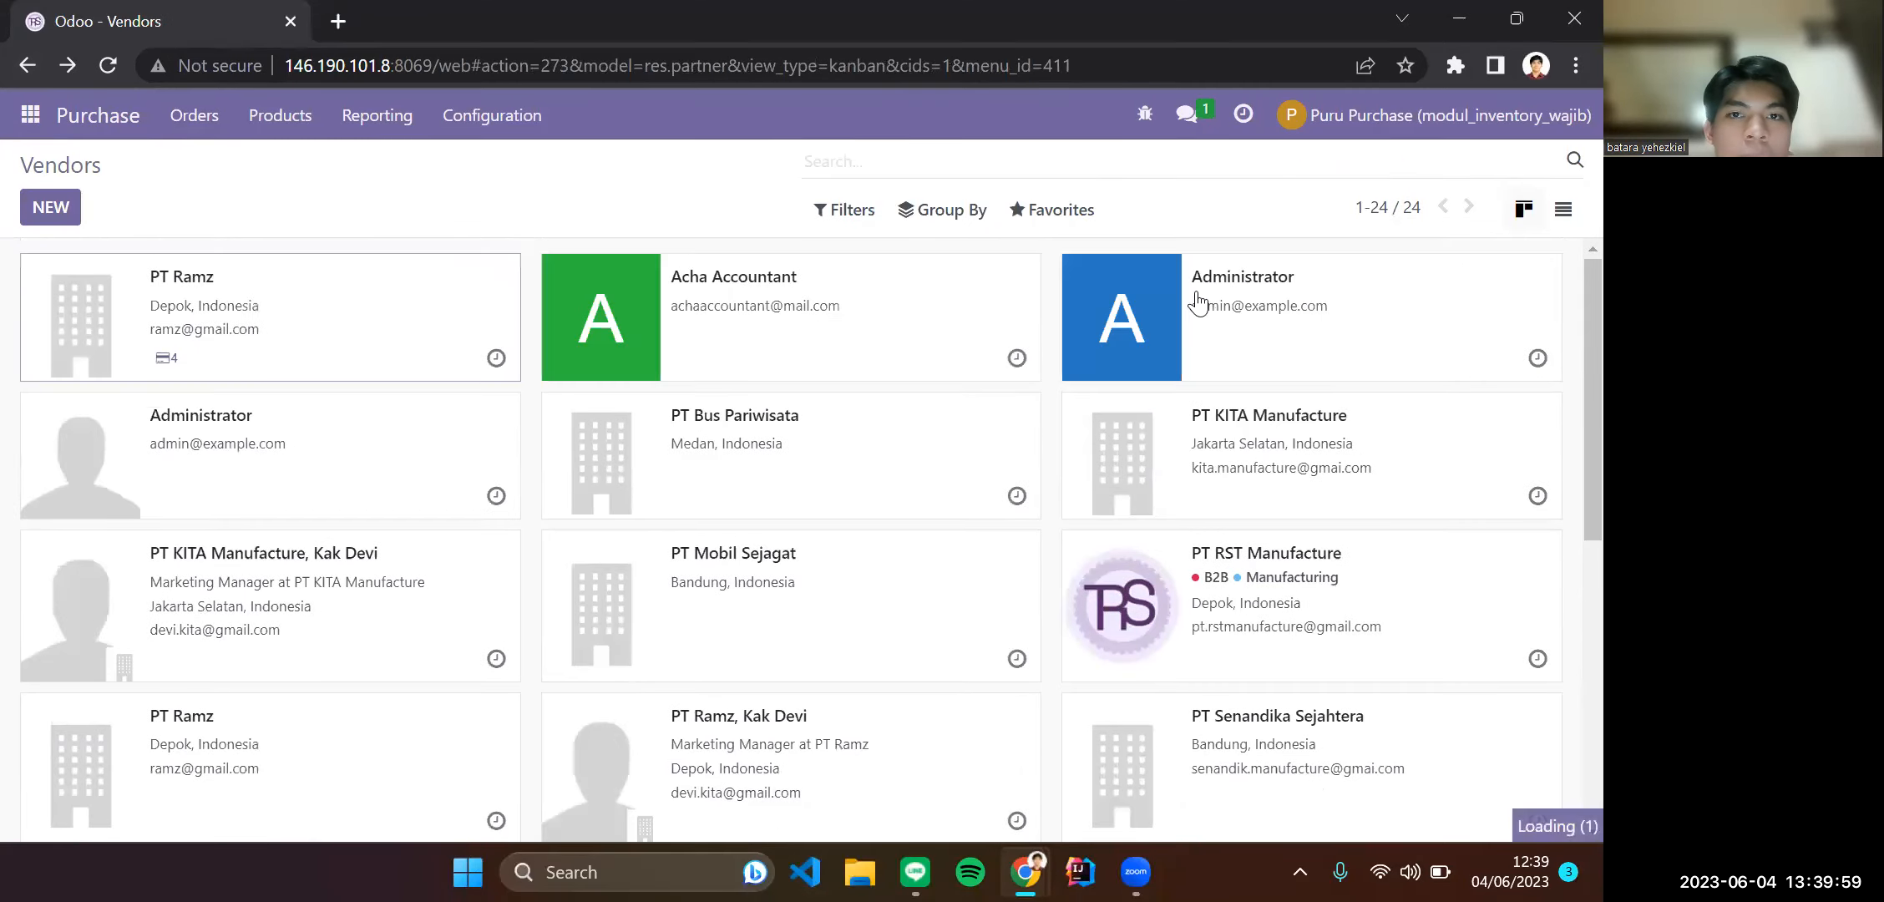
pyautogui.click(1064, 250)
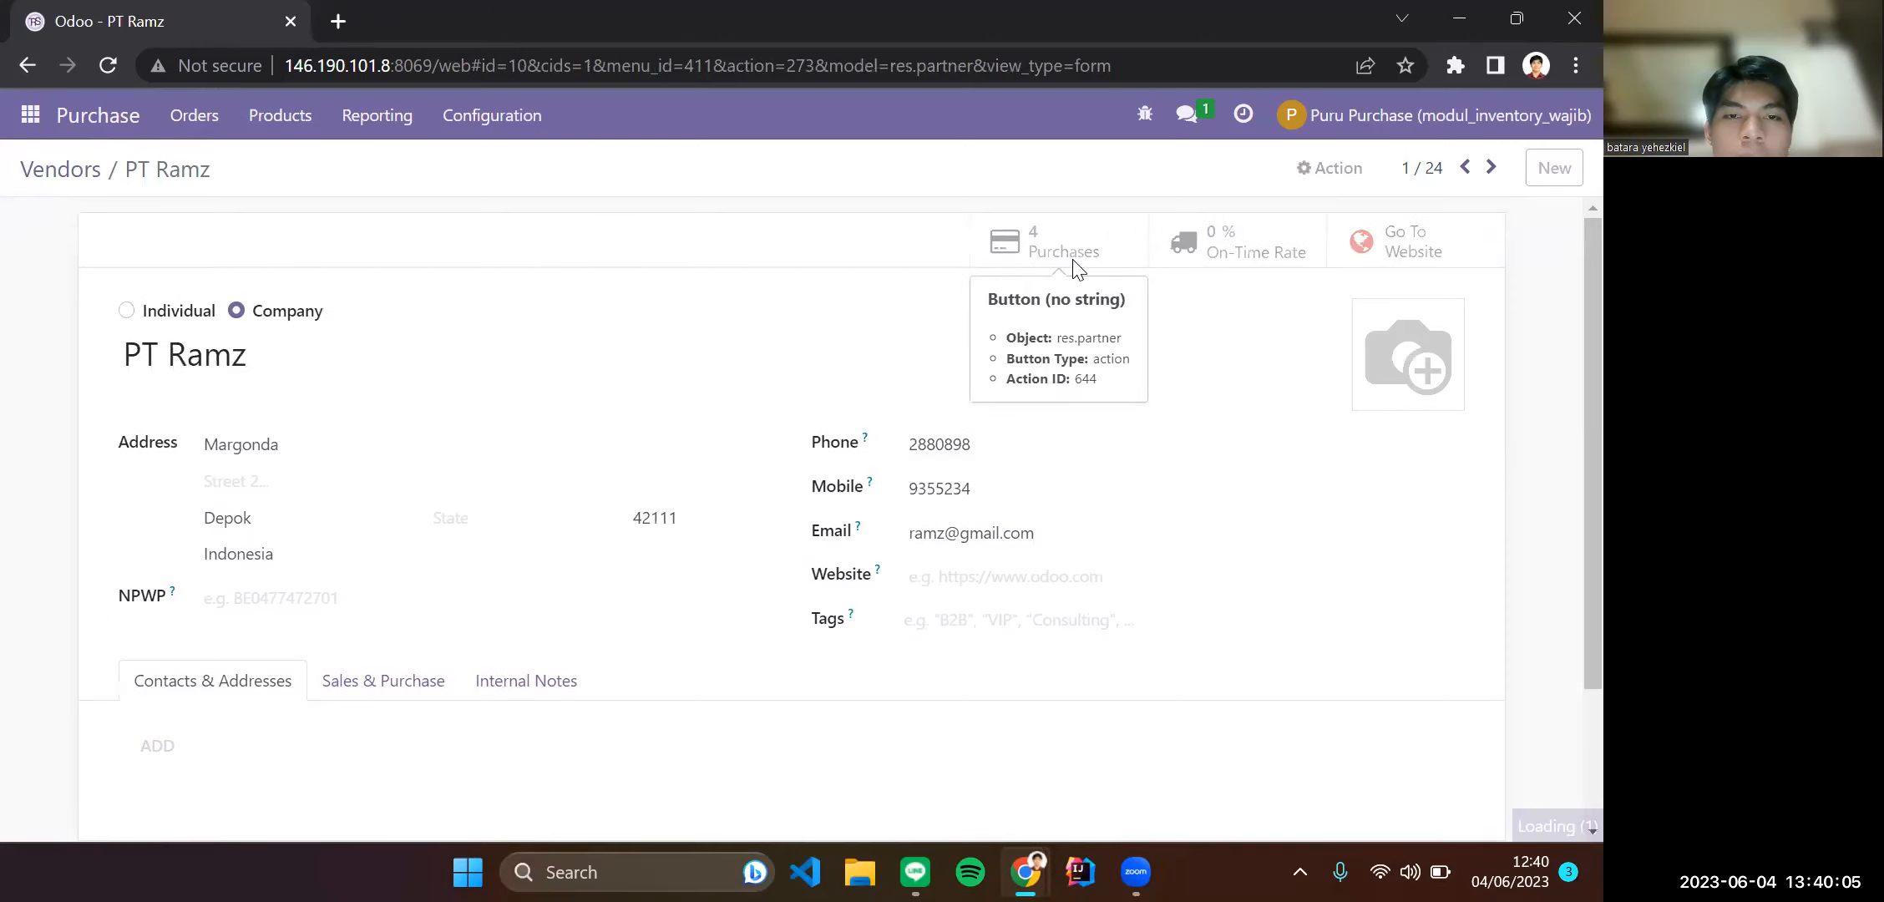
pyautogui.click(1054, 244)
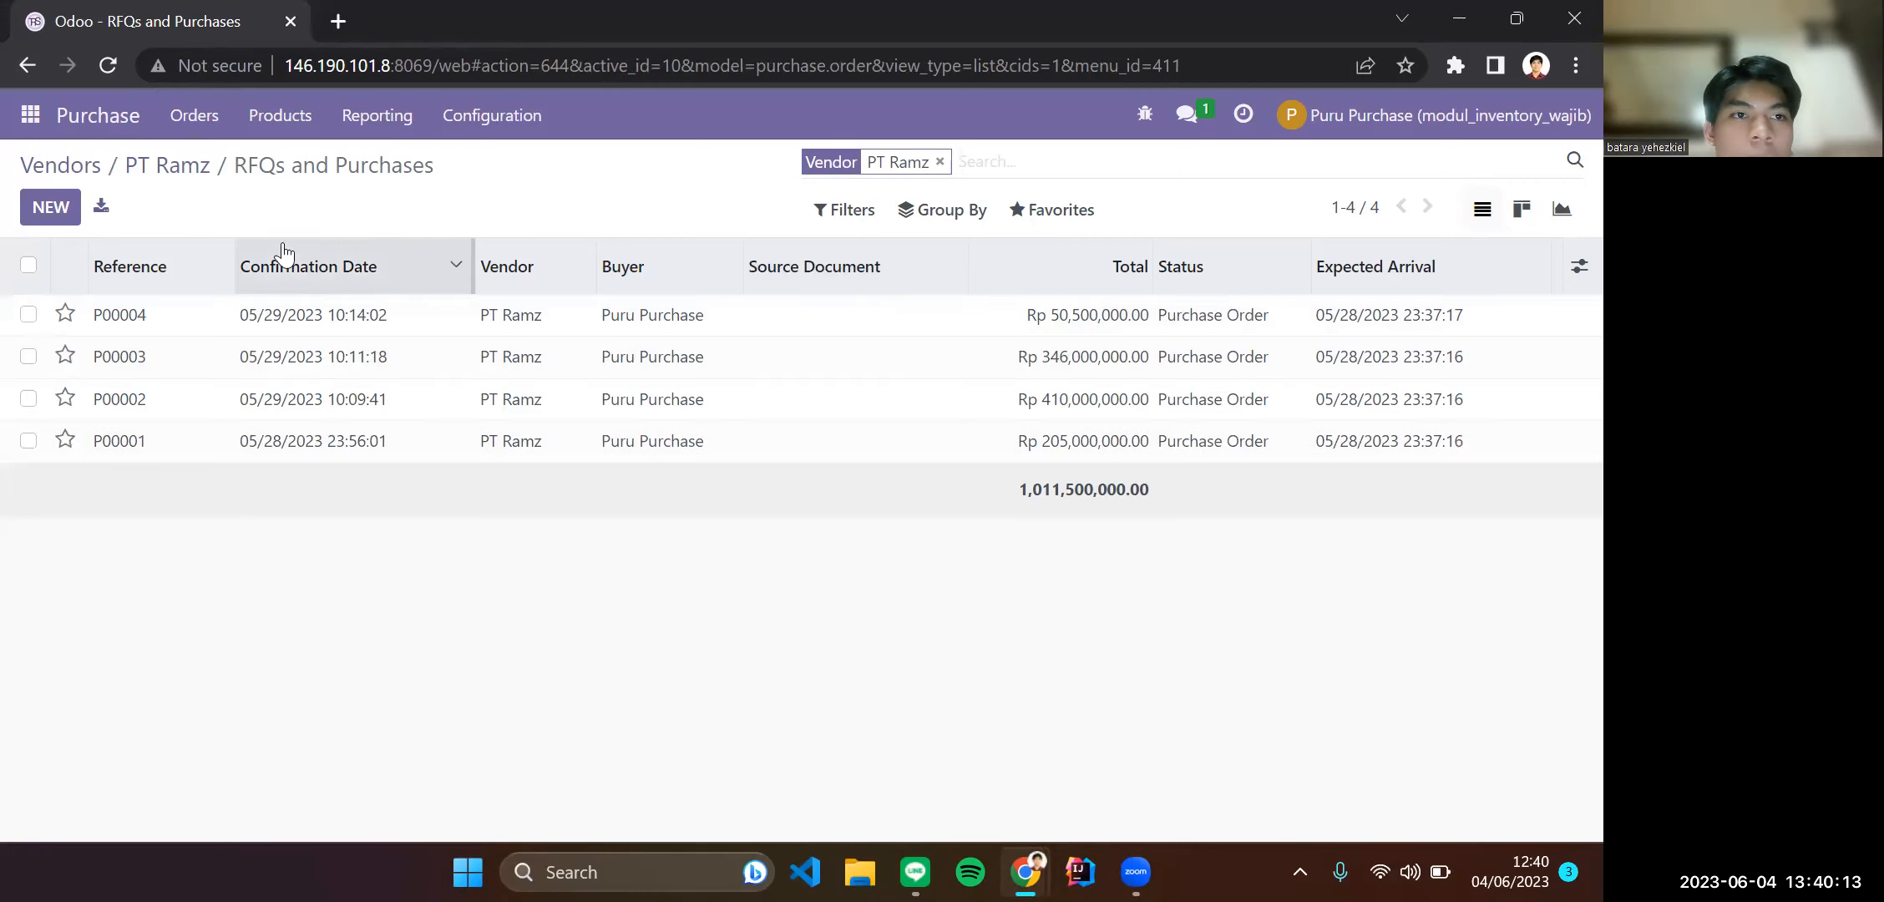
pyautogui.click(151, 455)
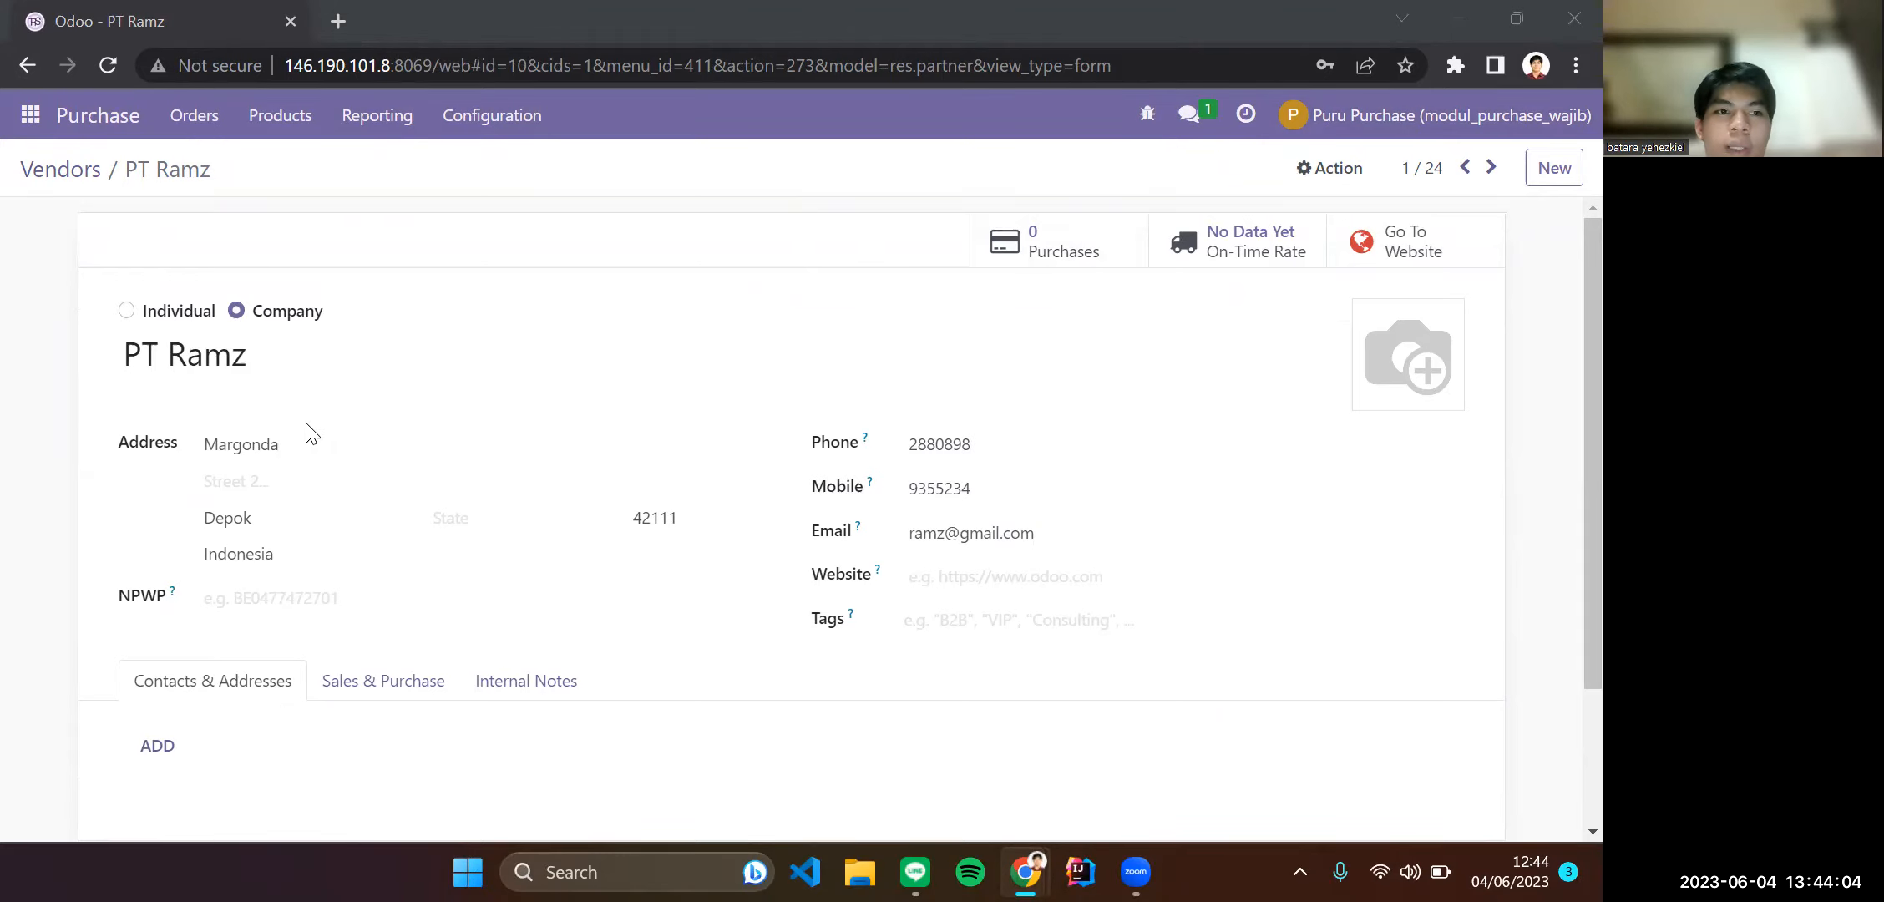
# Switch to the Skenario Purchase document and read section 4, Searching Vendor.
pyautogui.scroll(-1, 651, 525)
pyautogui.scroll(1, 651, 525)
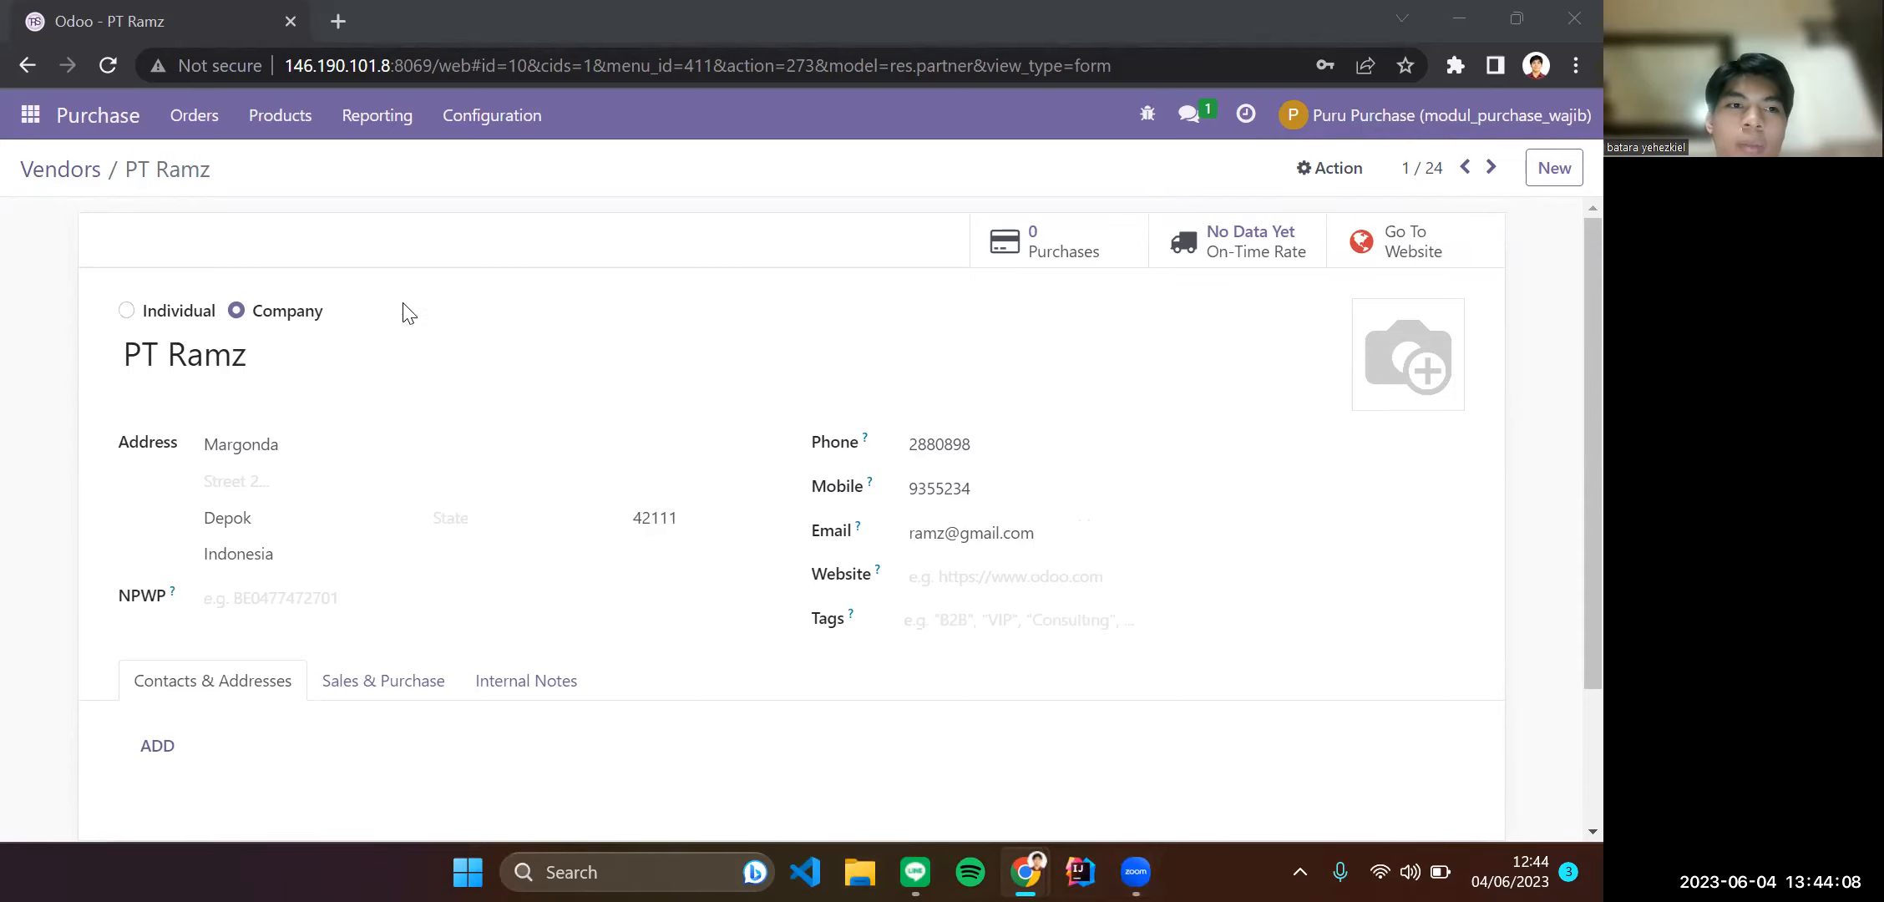
pyautogui.moveTo(1025, 872)
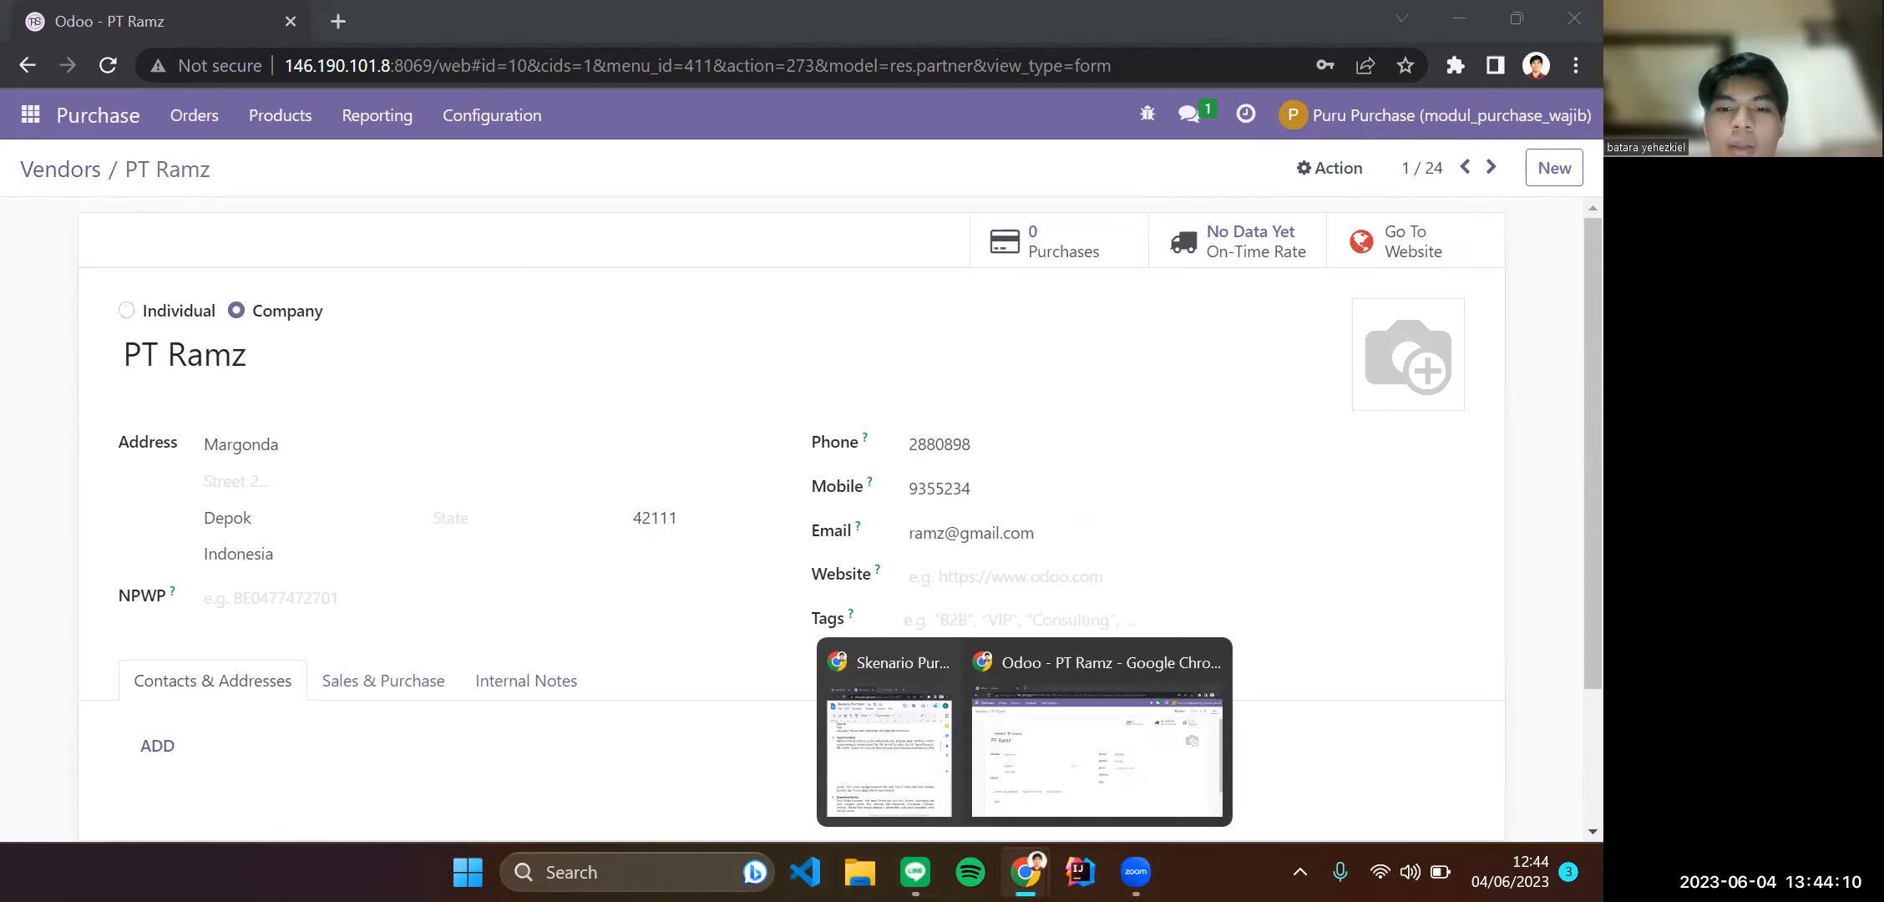
pyautogui.click(927, 744)
pyautogui.scroll(-5, 1098, 520)
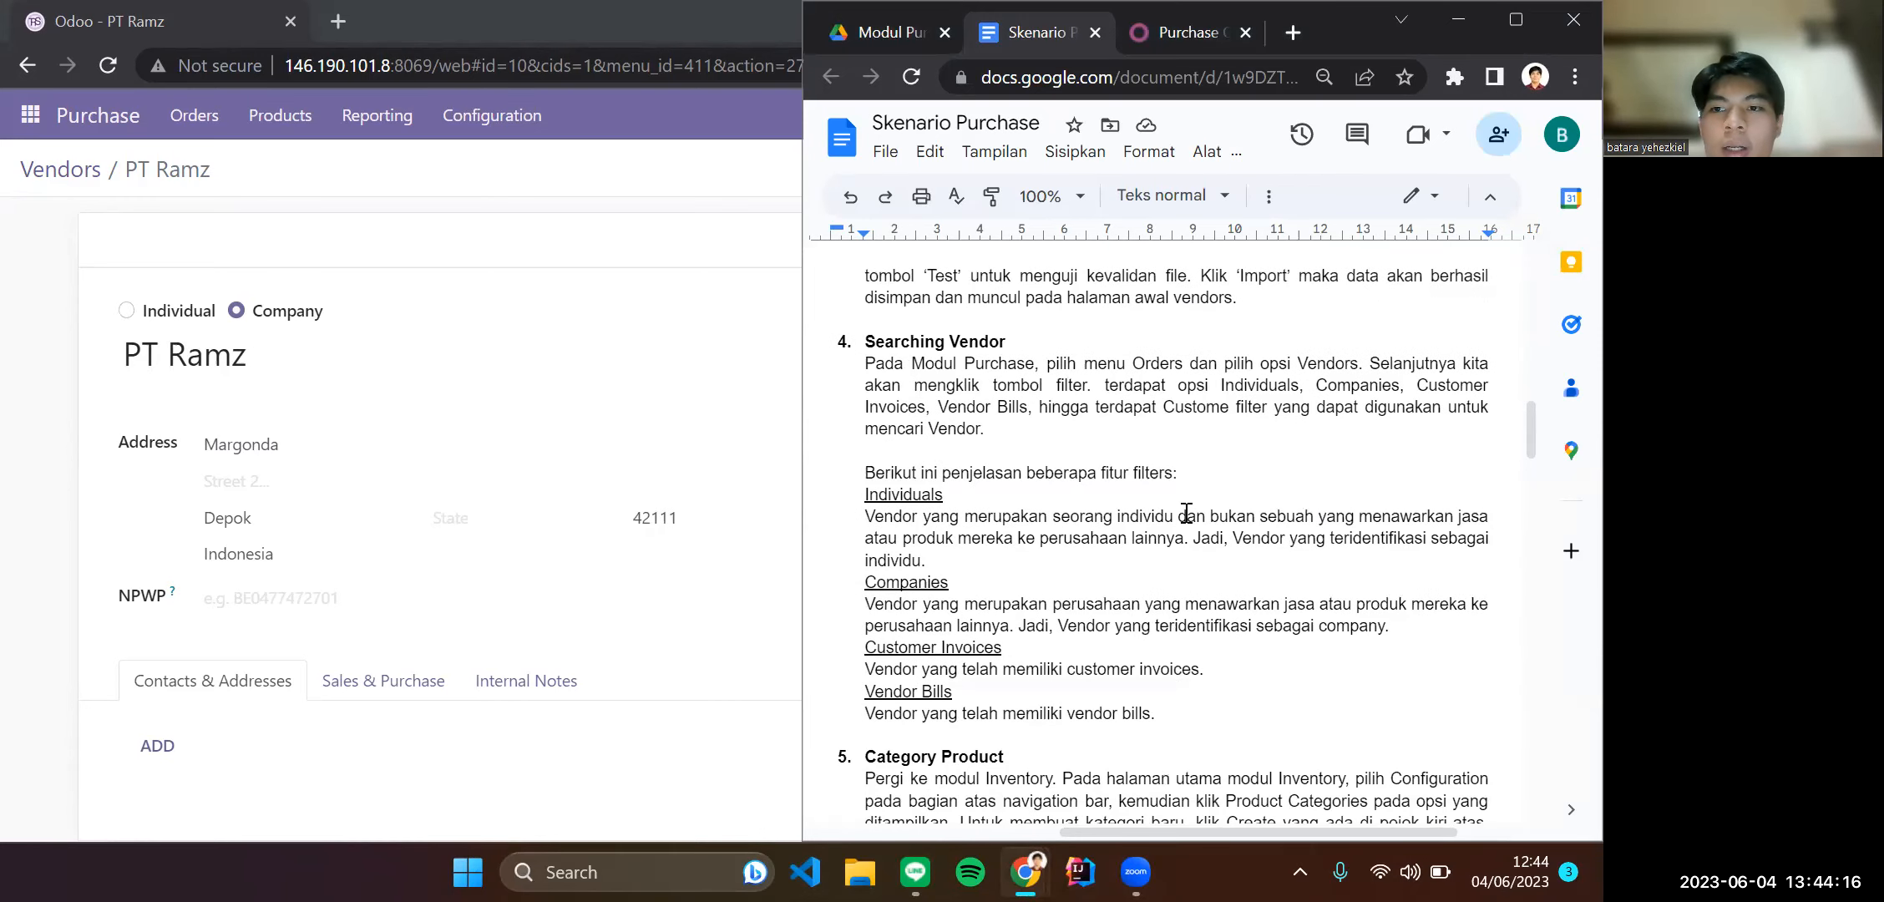
pyautogui.click(1195, 441)
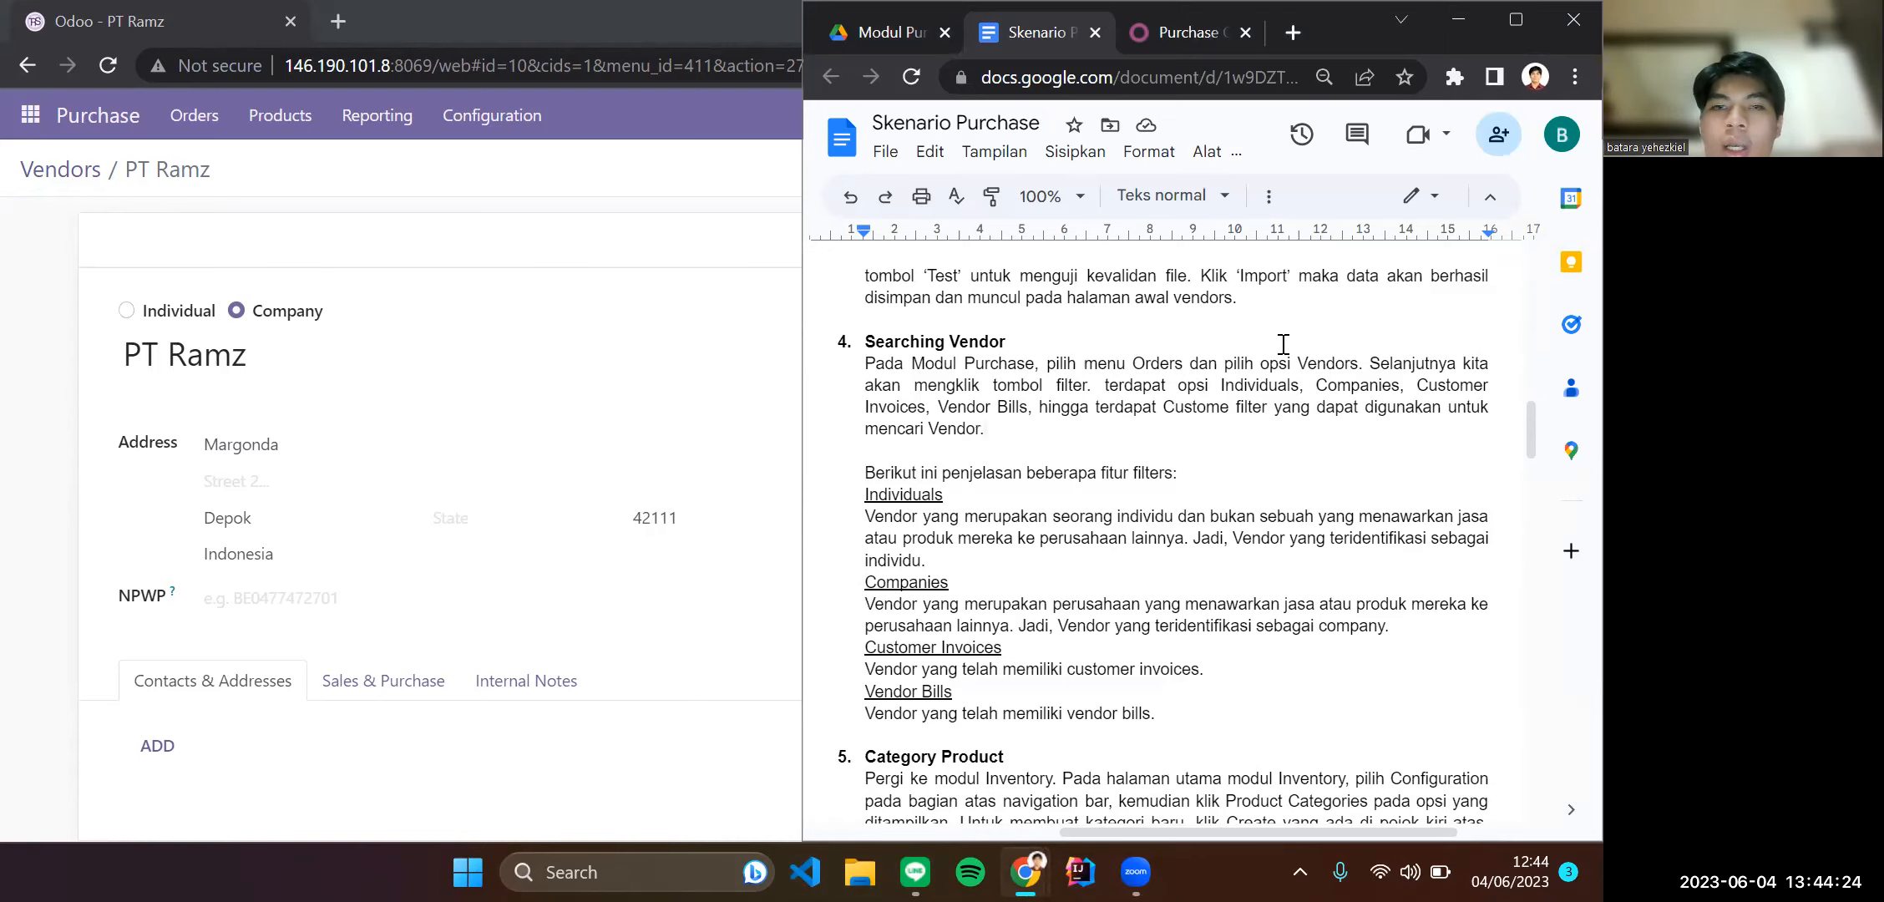
# Open the Vendors list from the Purchase orders area and examine the available filter options.
pyautogui.click(195, 115)
pyautogui.click(242, 224)
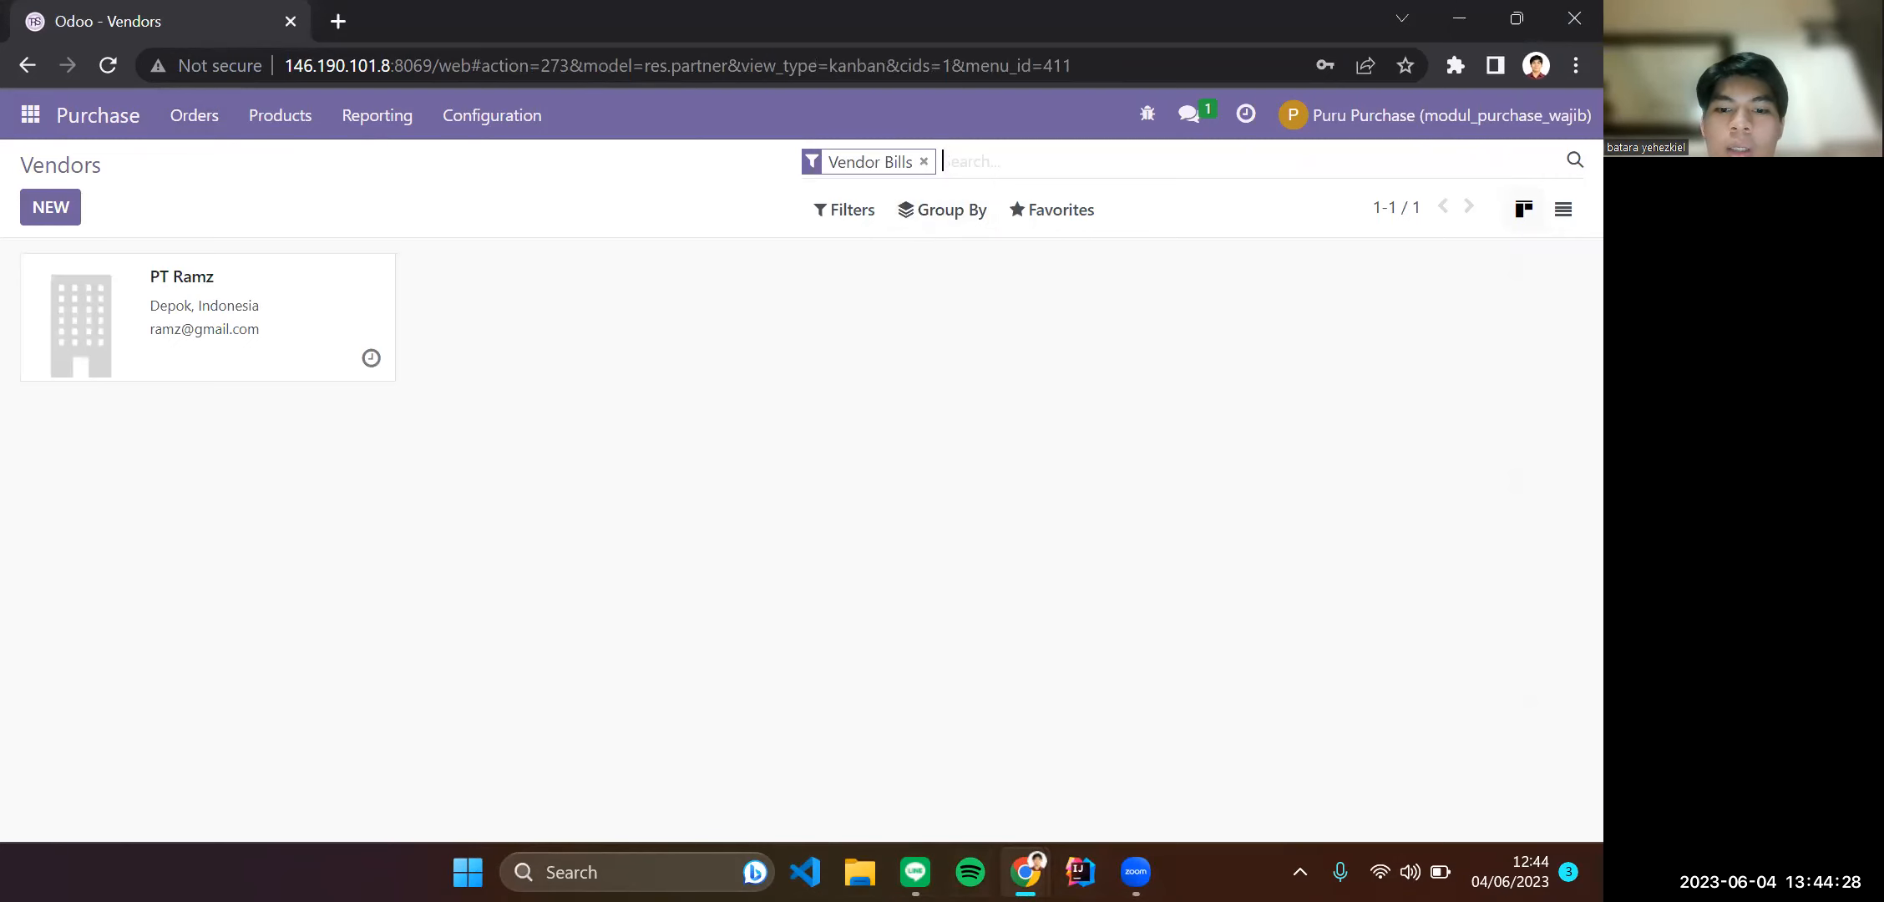
pyautogui.moveTo(1026, 872)
pyautogui.click(898, 731)
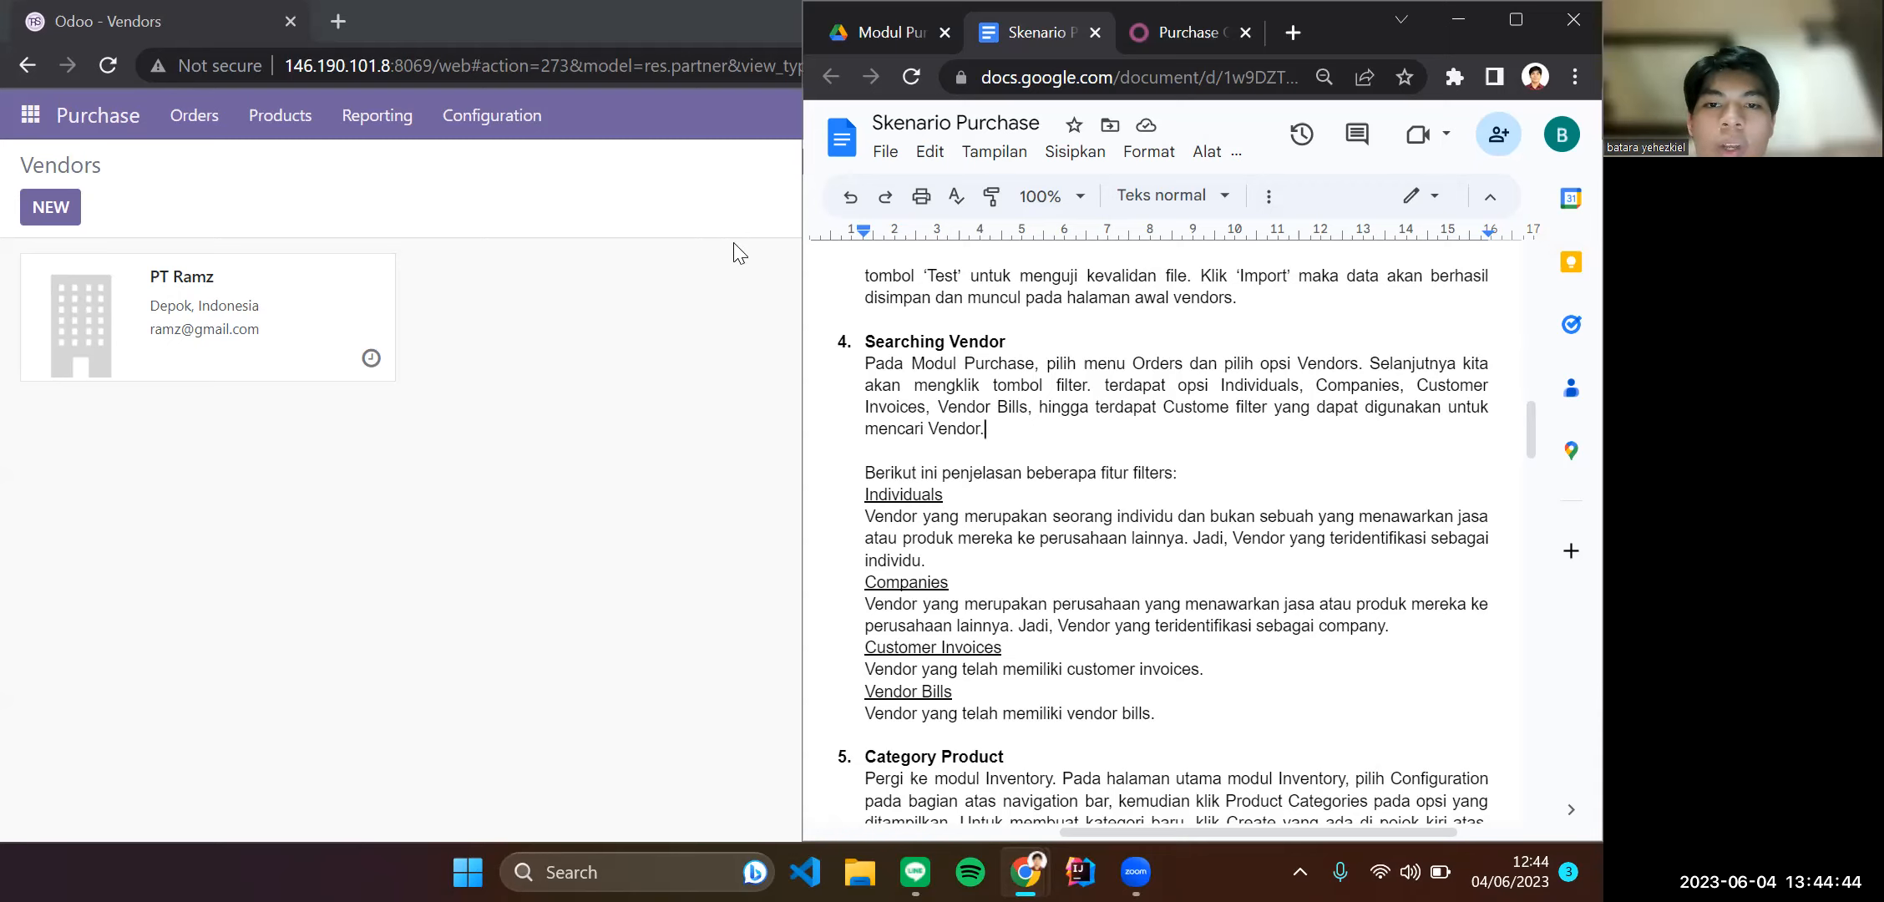
pyautogui.click(735, 269)
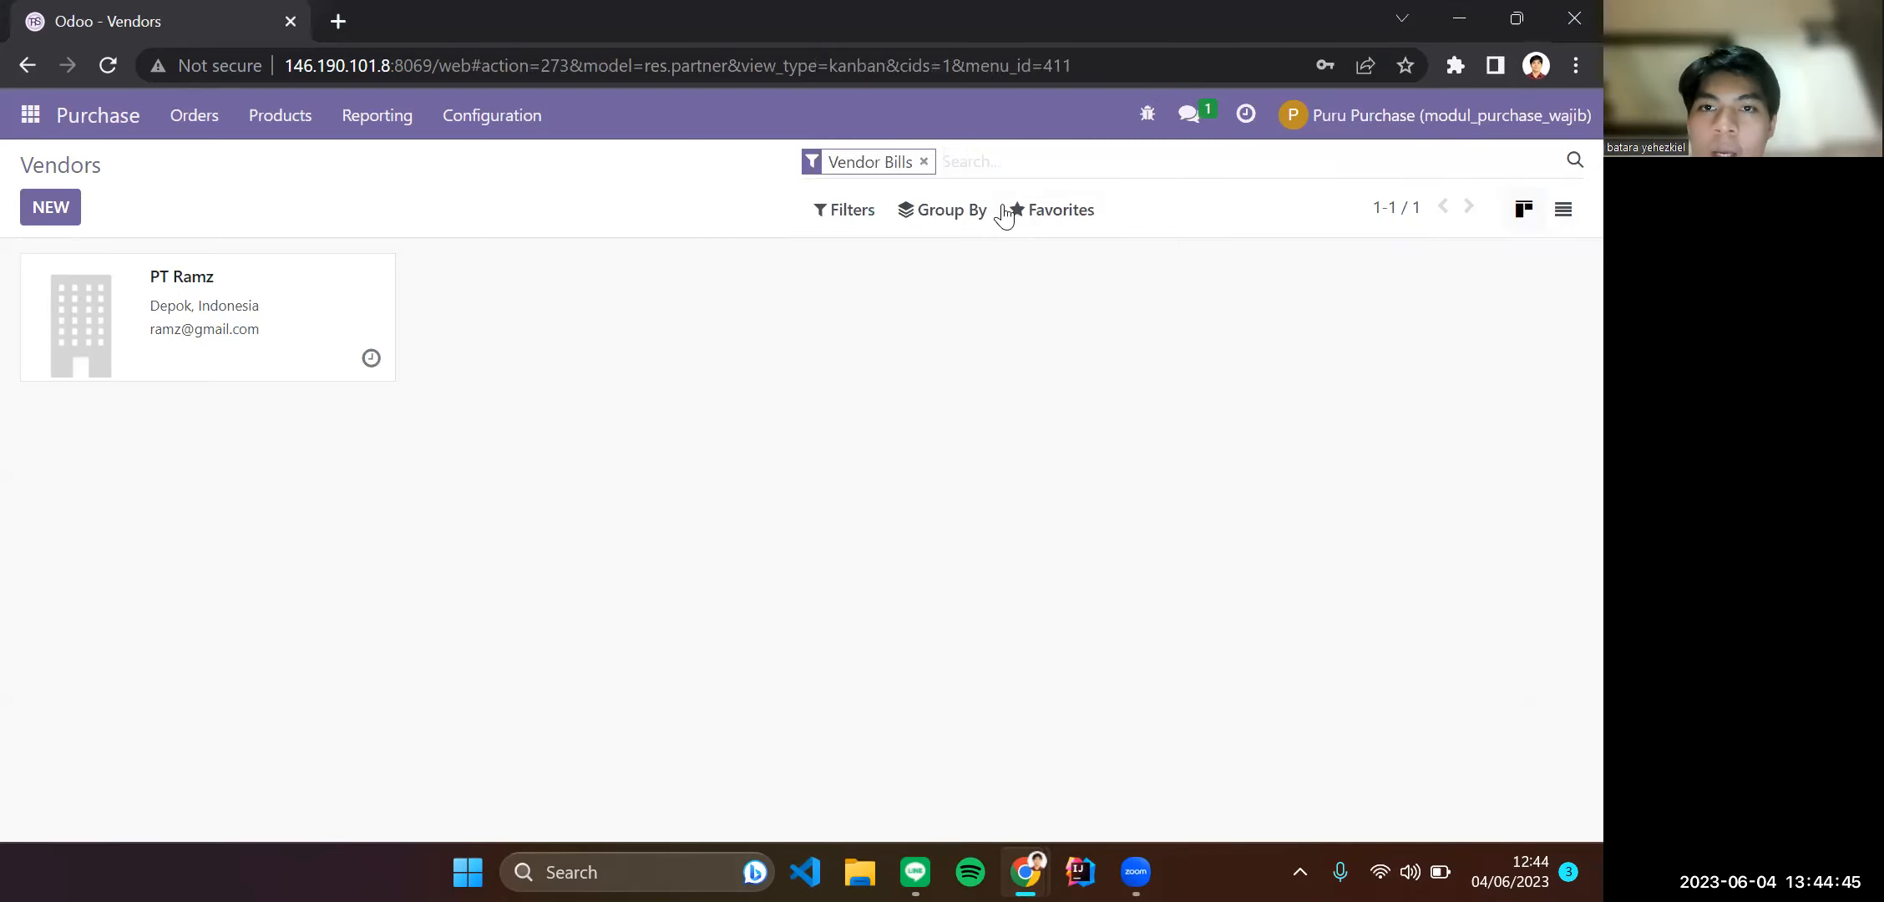
pyautogui.click(861, 218)
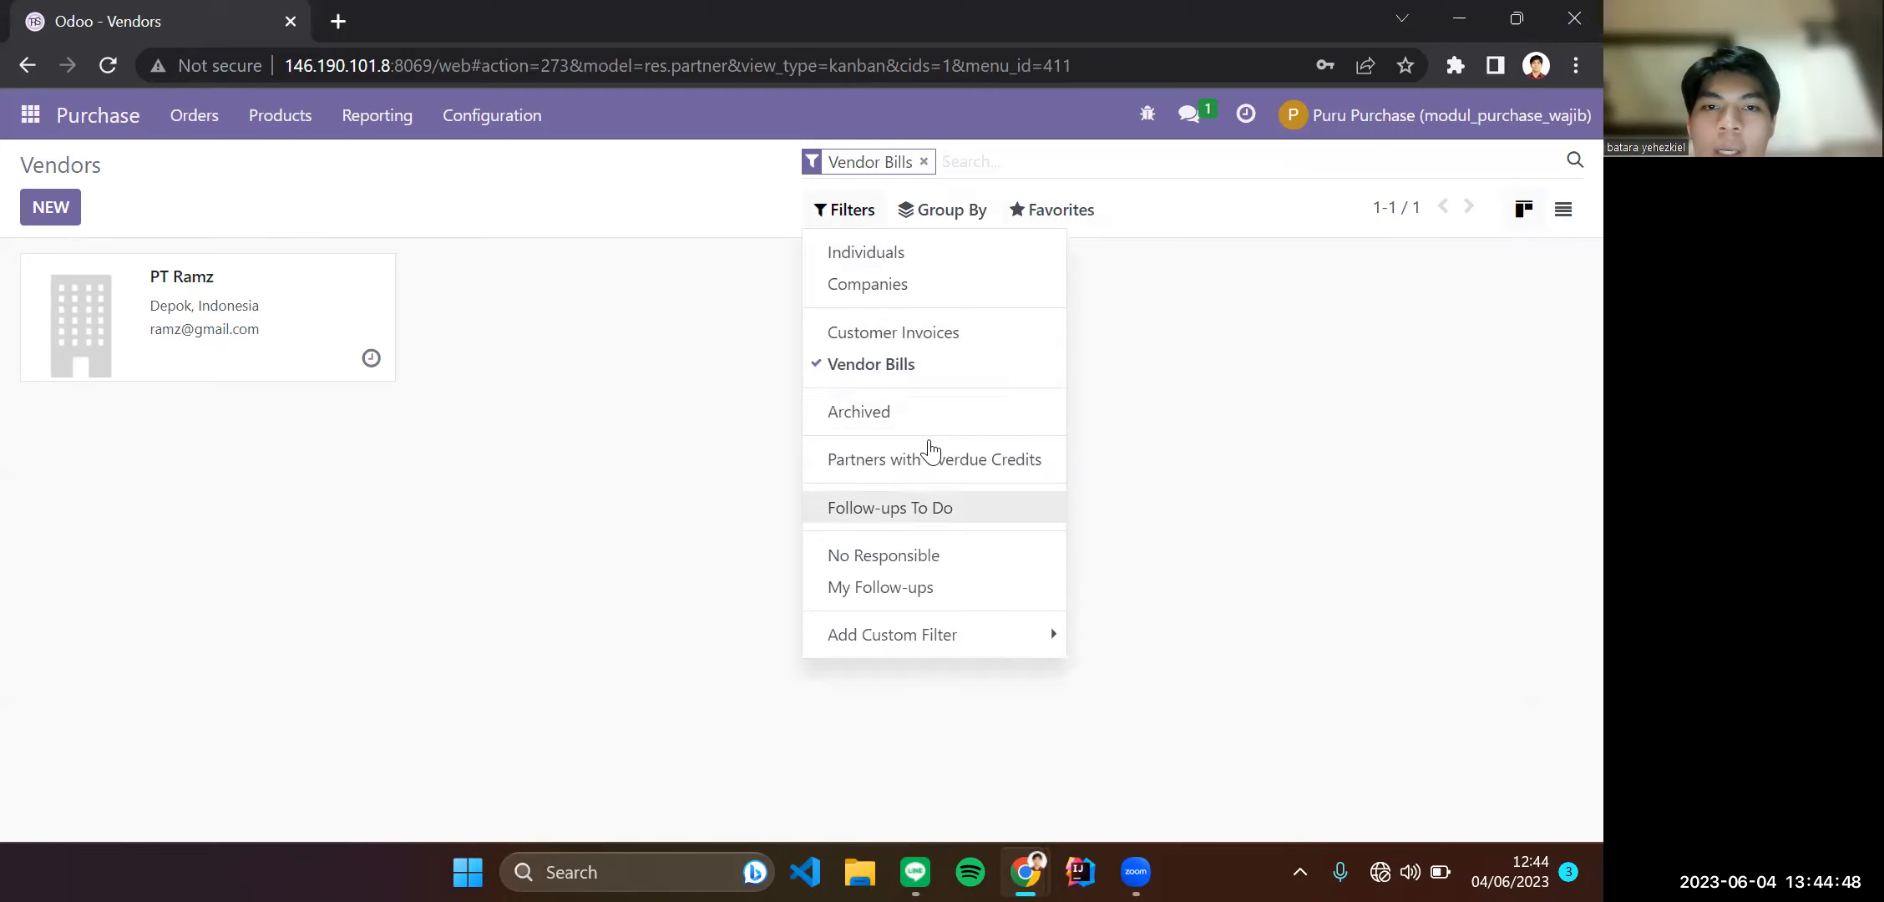
pyautogui.click(1203, 447)
# Read the explanations of the Individuals, Companies, Customer Invoices and Vendor Bills filters in the Skenario Purchase document.
pyautogui.moveTo(1025, 872)
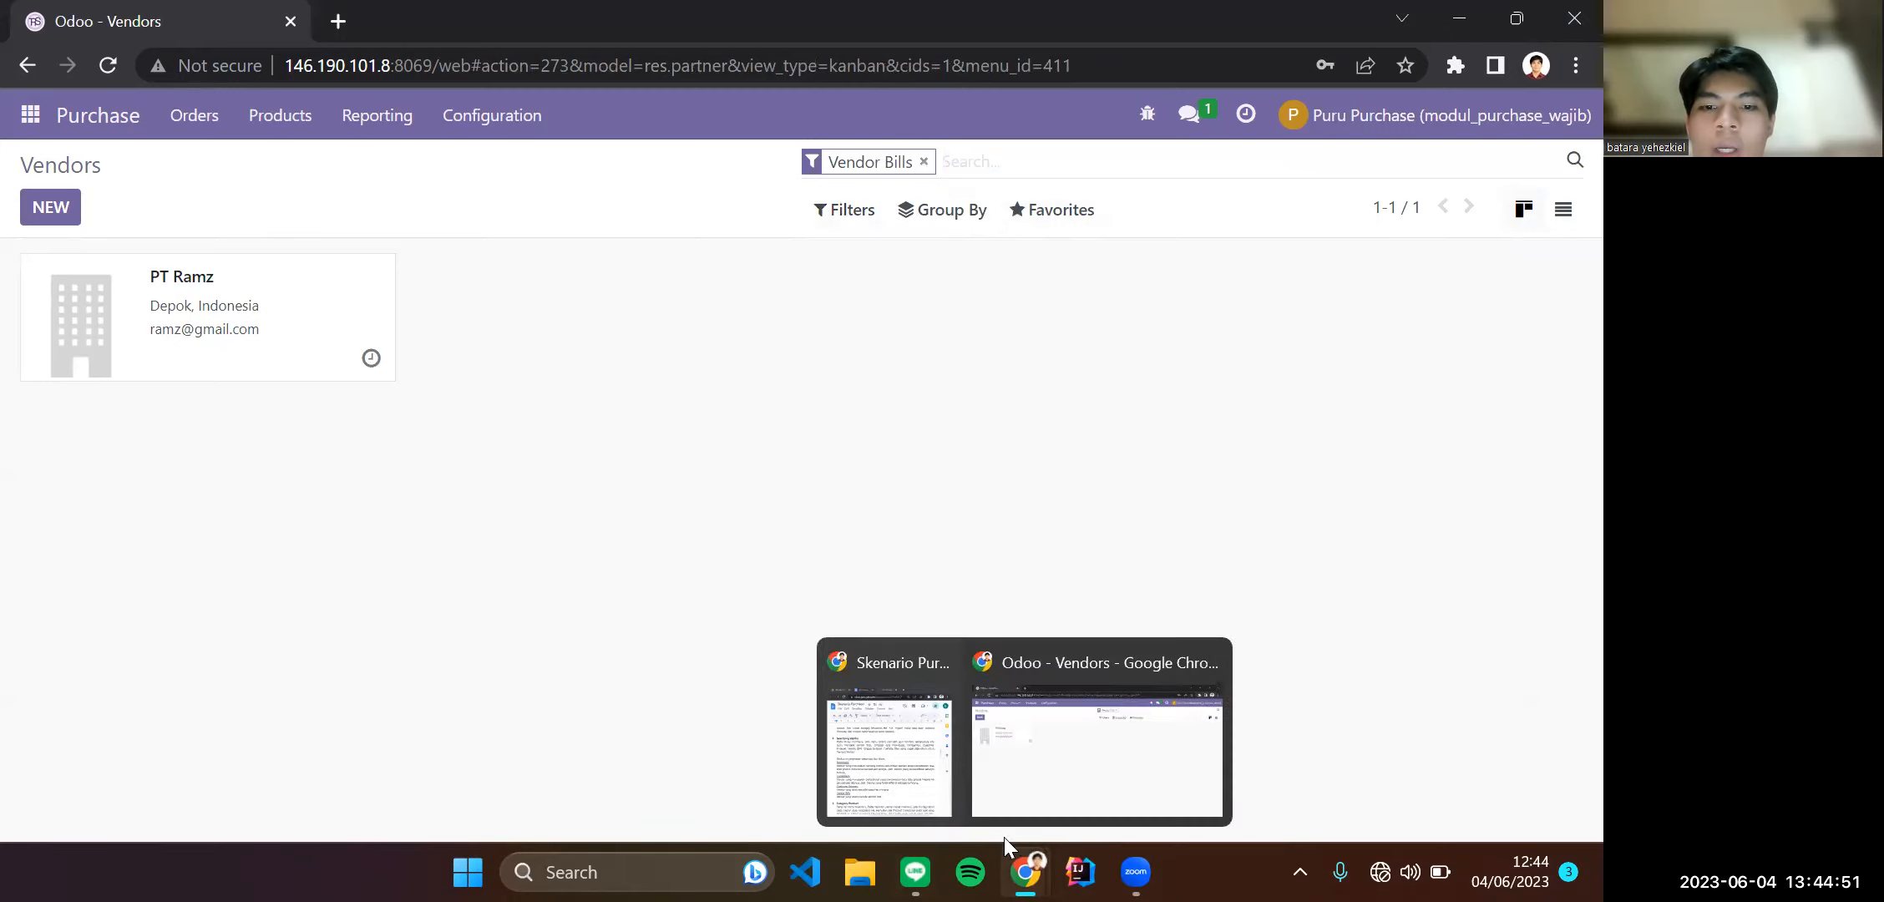
pyautogui.click(910, 746)
pyautogui.doubleClick(960, 370)
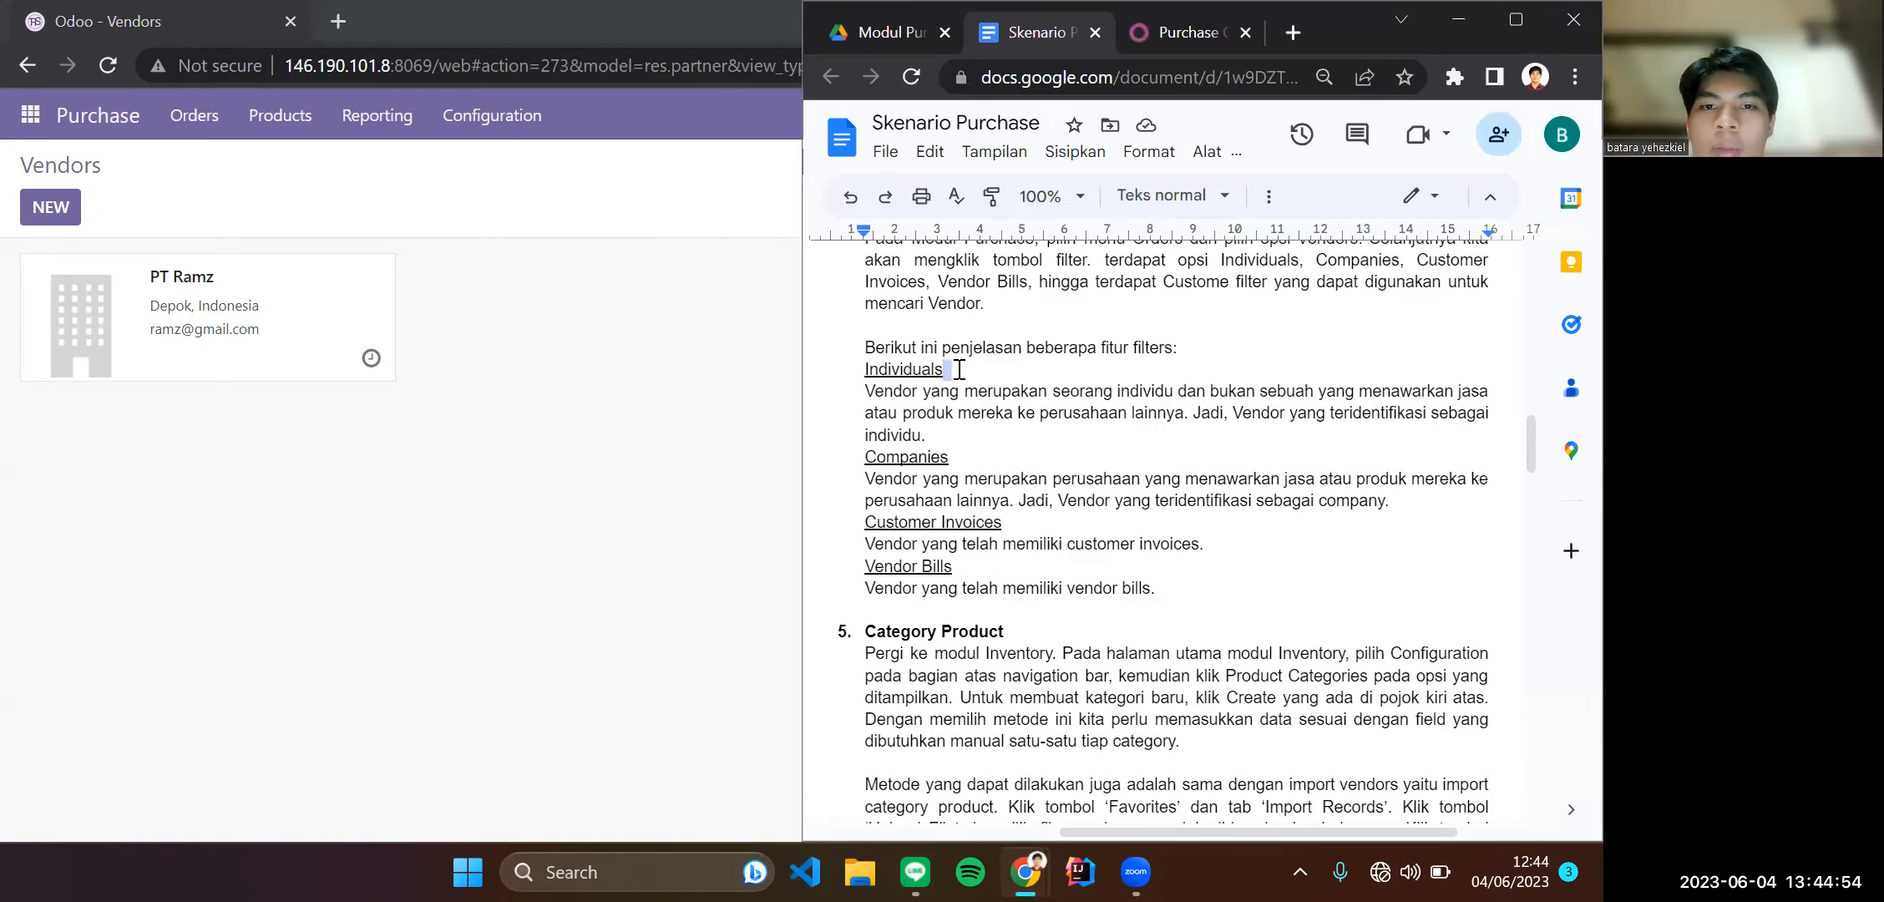
pyautogui.click(955, 370)
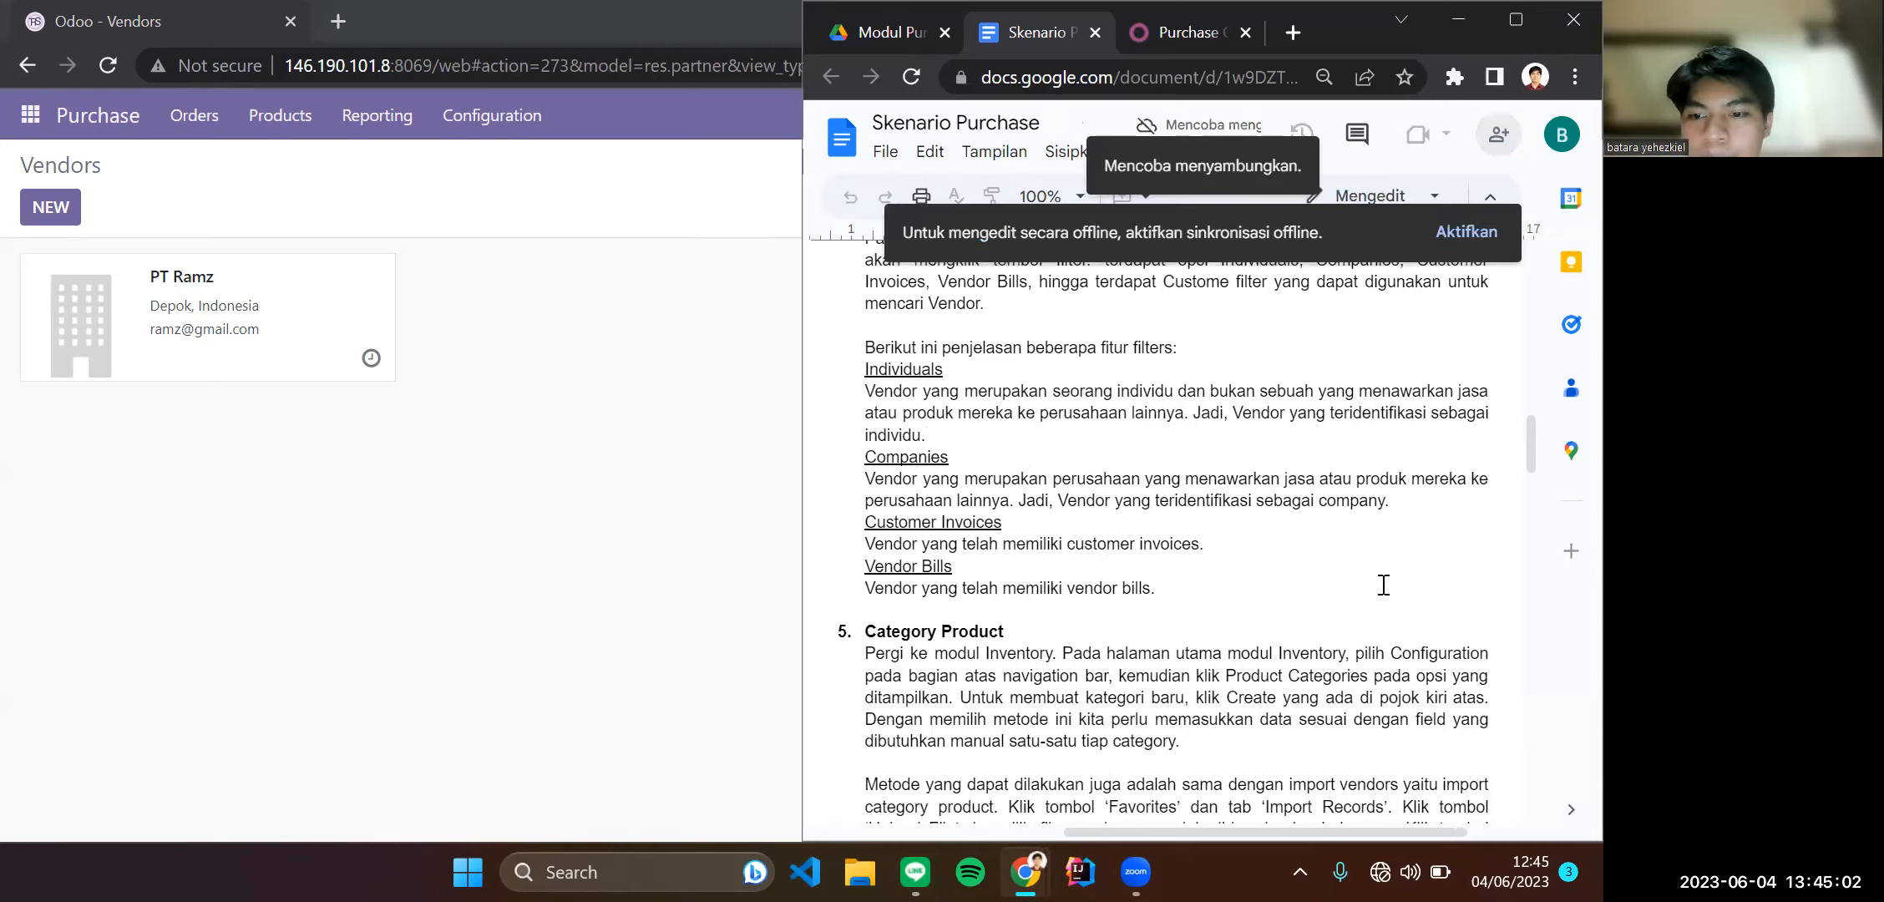
# Switch the computer's Wi-Fi off and on again and check the available networks to restore the connection.
pyautogui.click(1410, 872)
pyautogui.click(1266, 396)
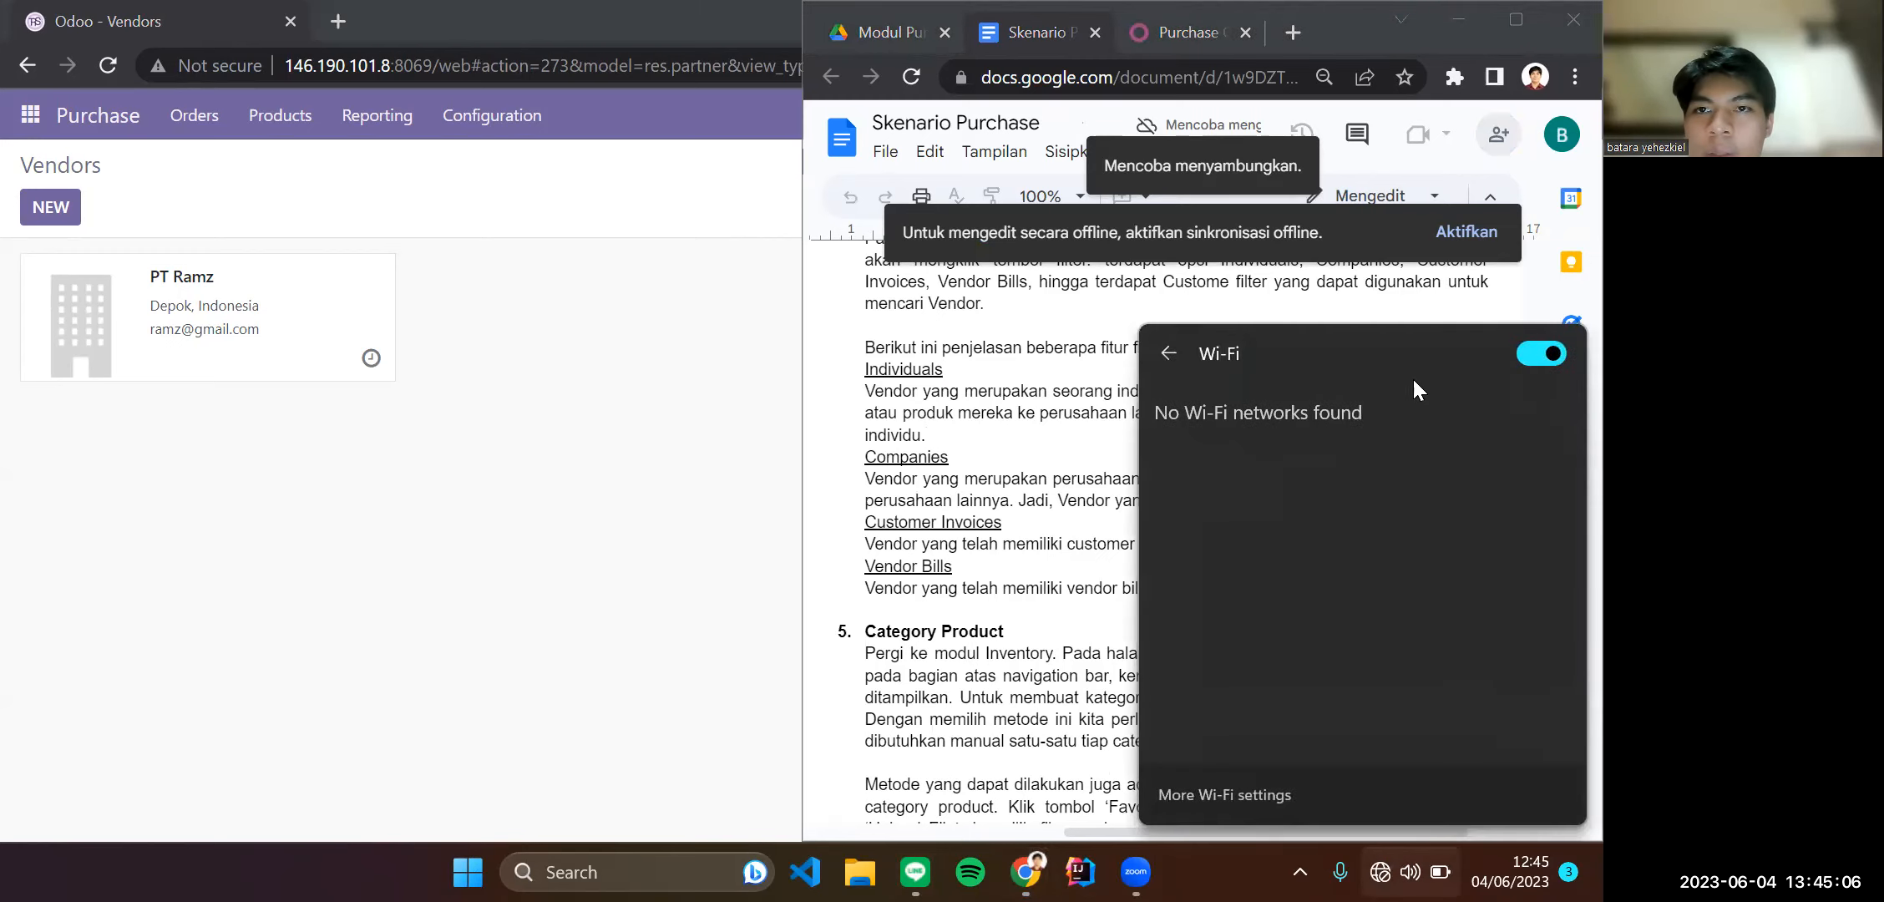
pyautogui.click(1558, 351)
pyautogui.click(1540, 352)
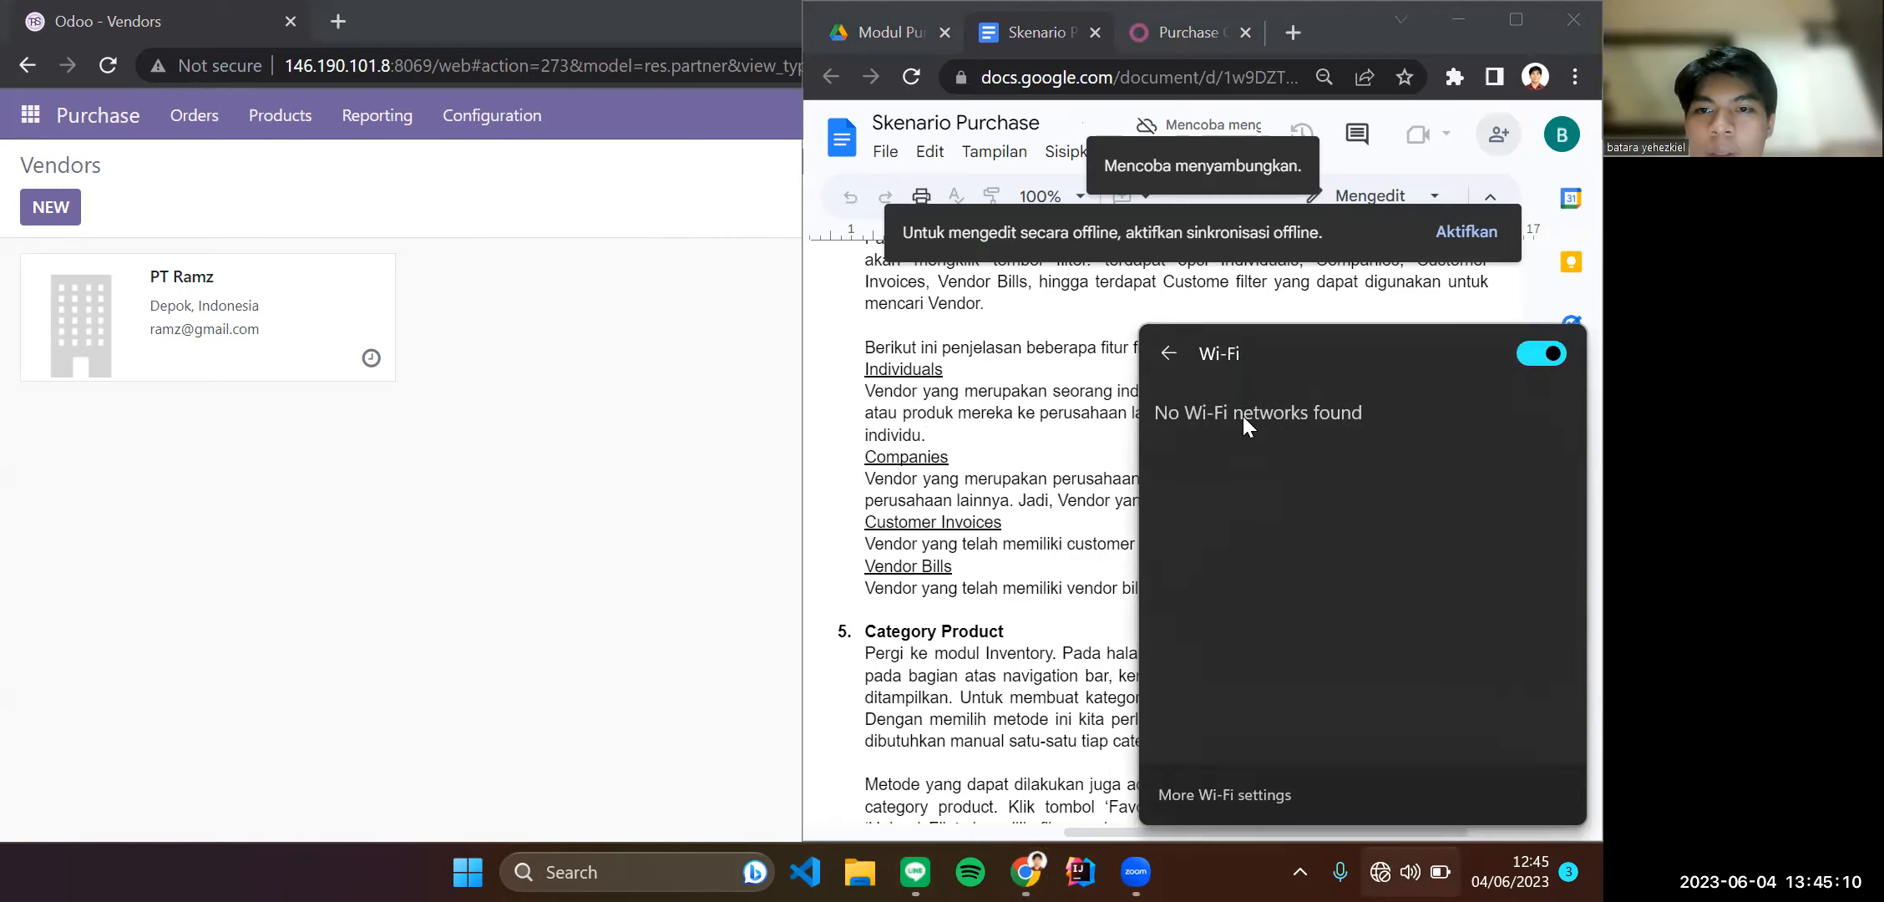
pyautogui.click(1172, 354)
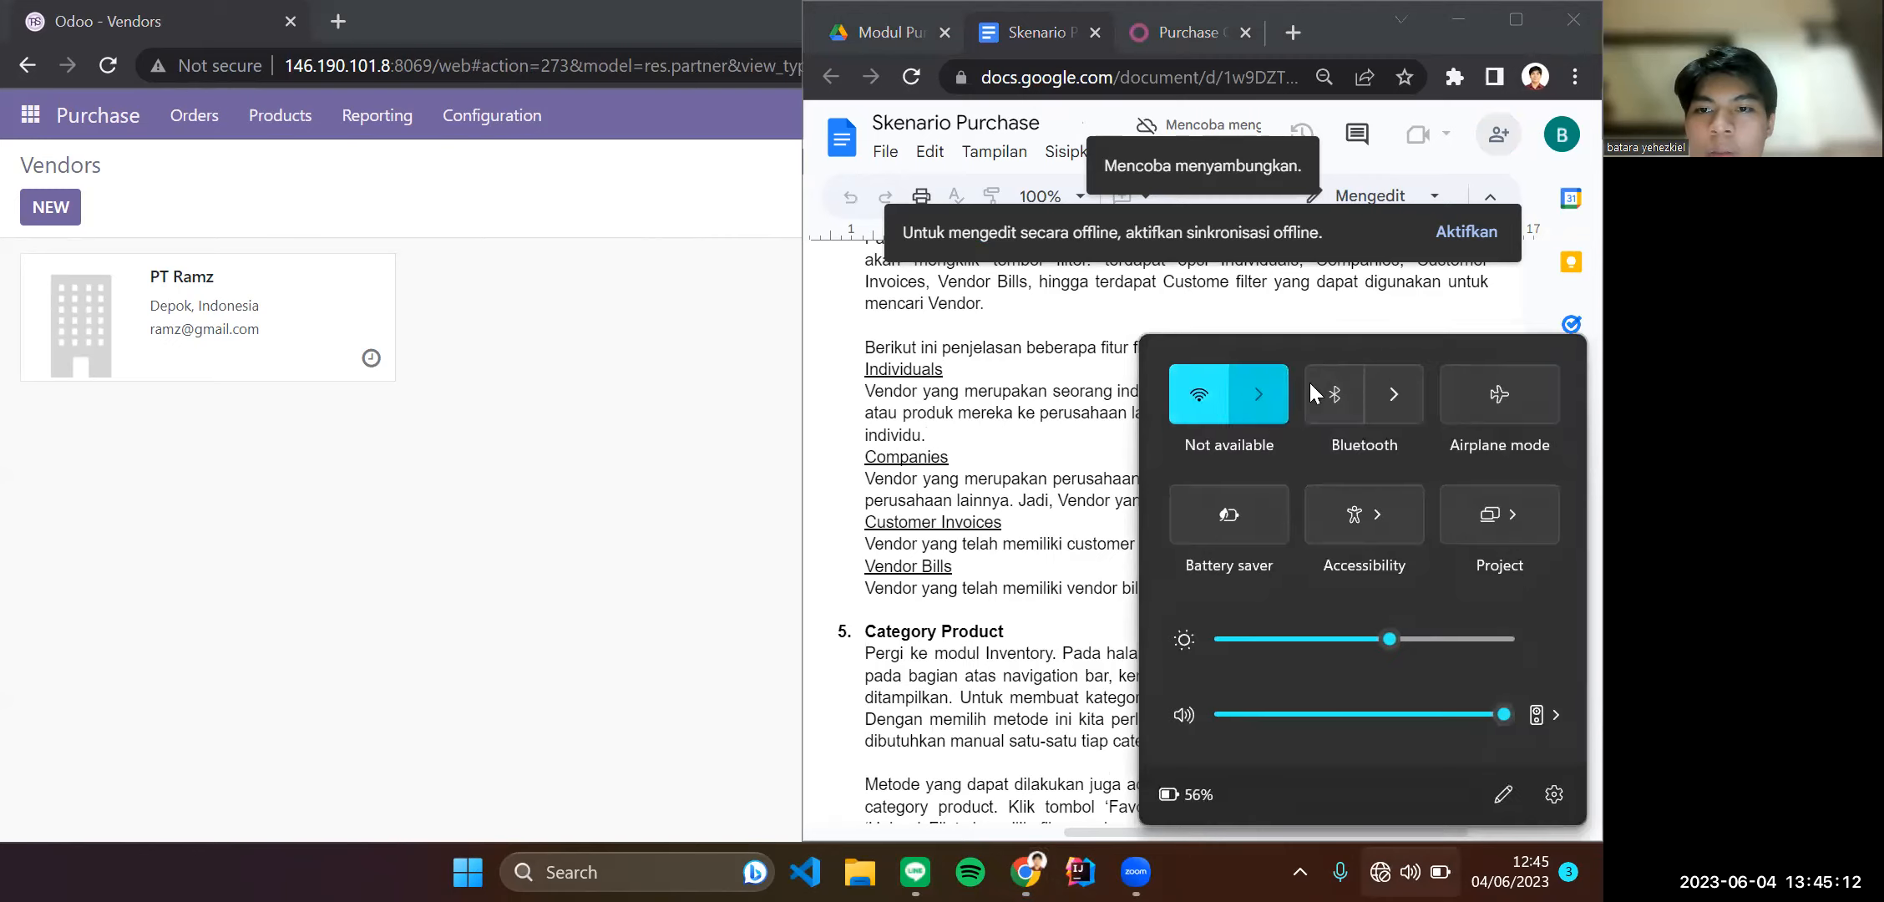
pyautogui.click(1261, 393)
pyautogui.click(1156, 466)
# Return to the Odoo Vendors list and reconnect the computer to the available Wi-Fi network.
pyautogui.scroll(-1, 1156, 466)
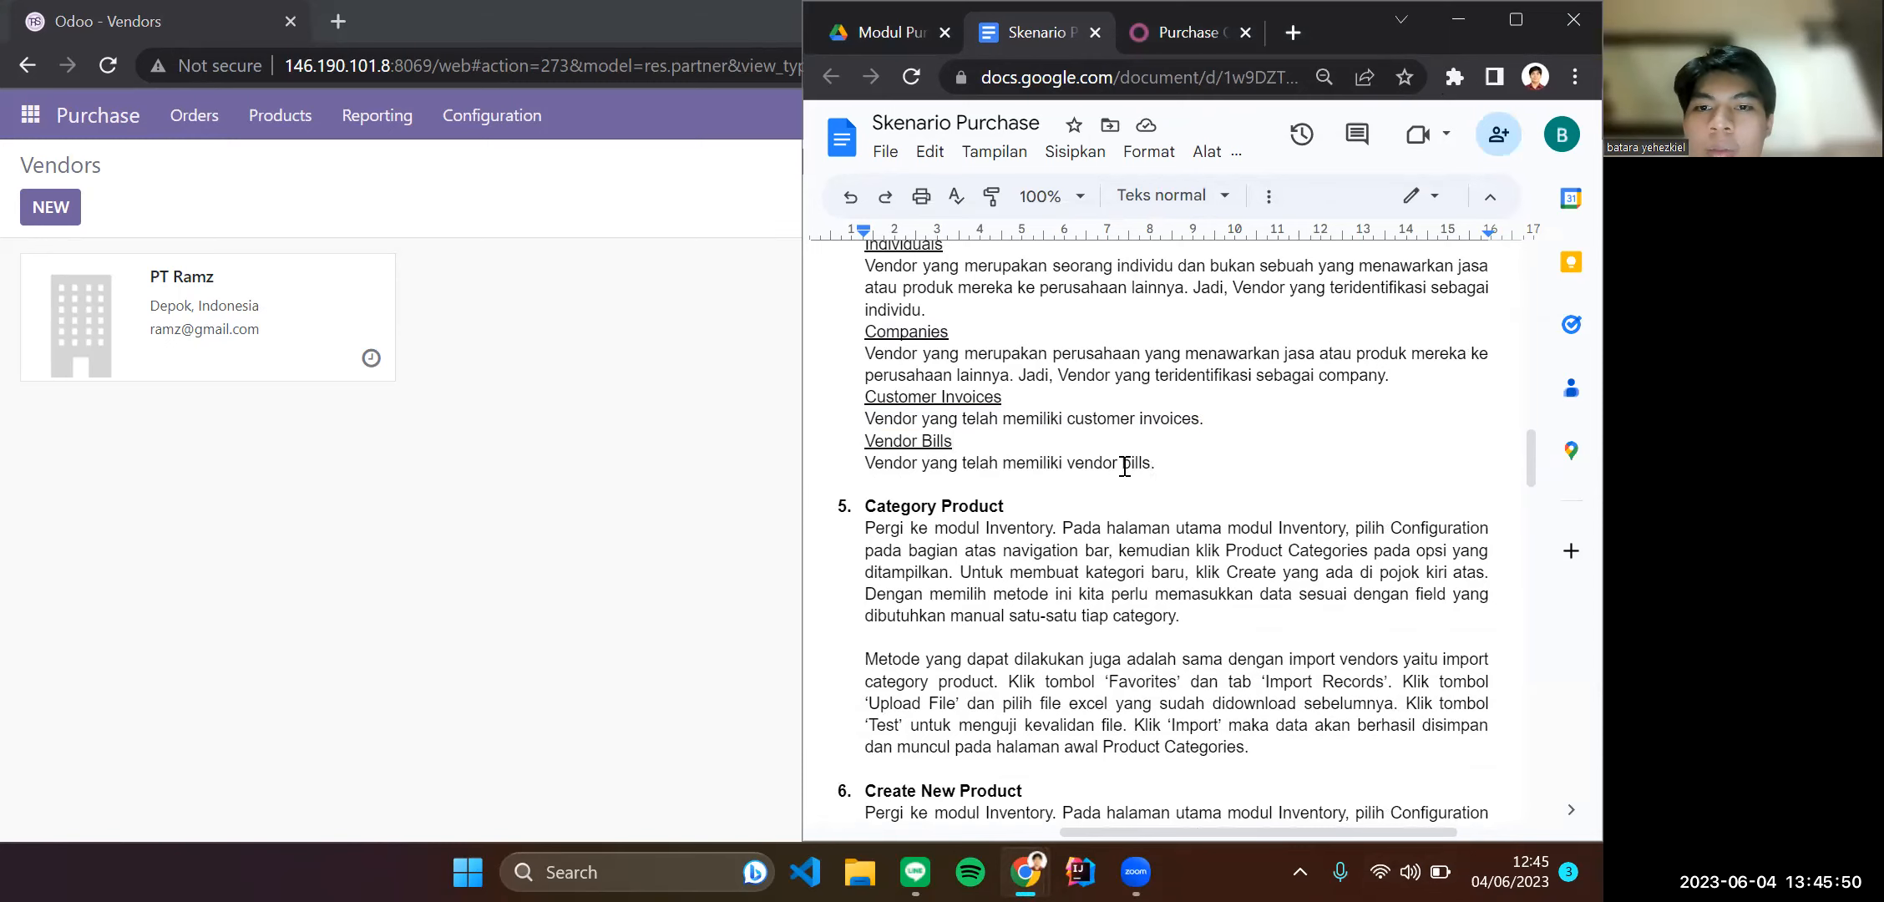
pyautogui.click(1448, 11)
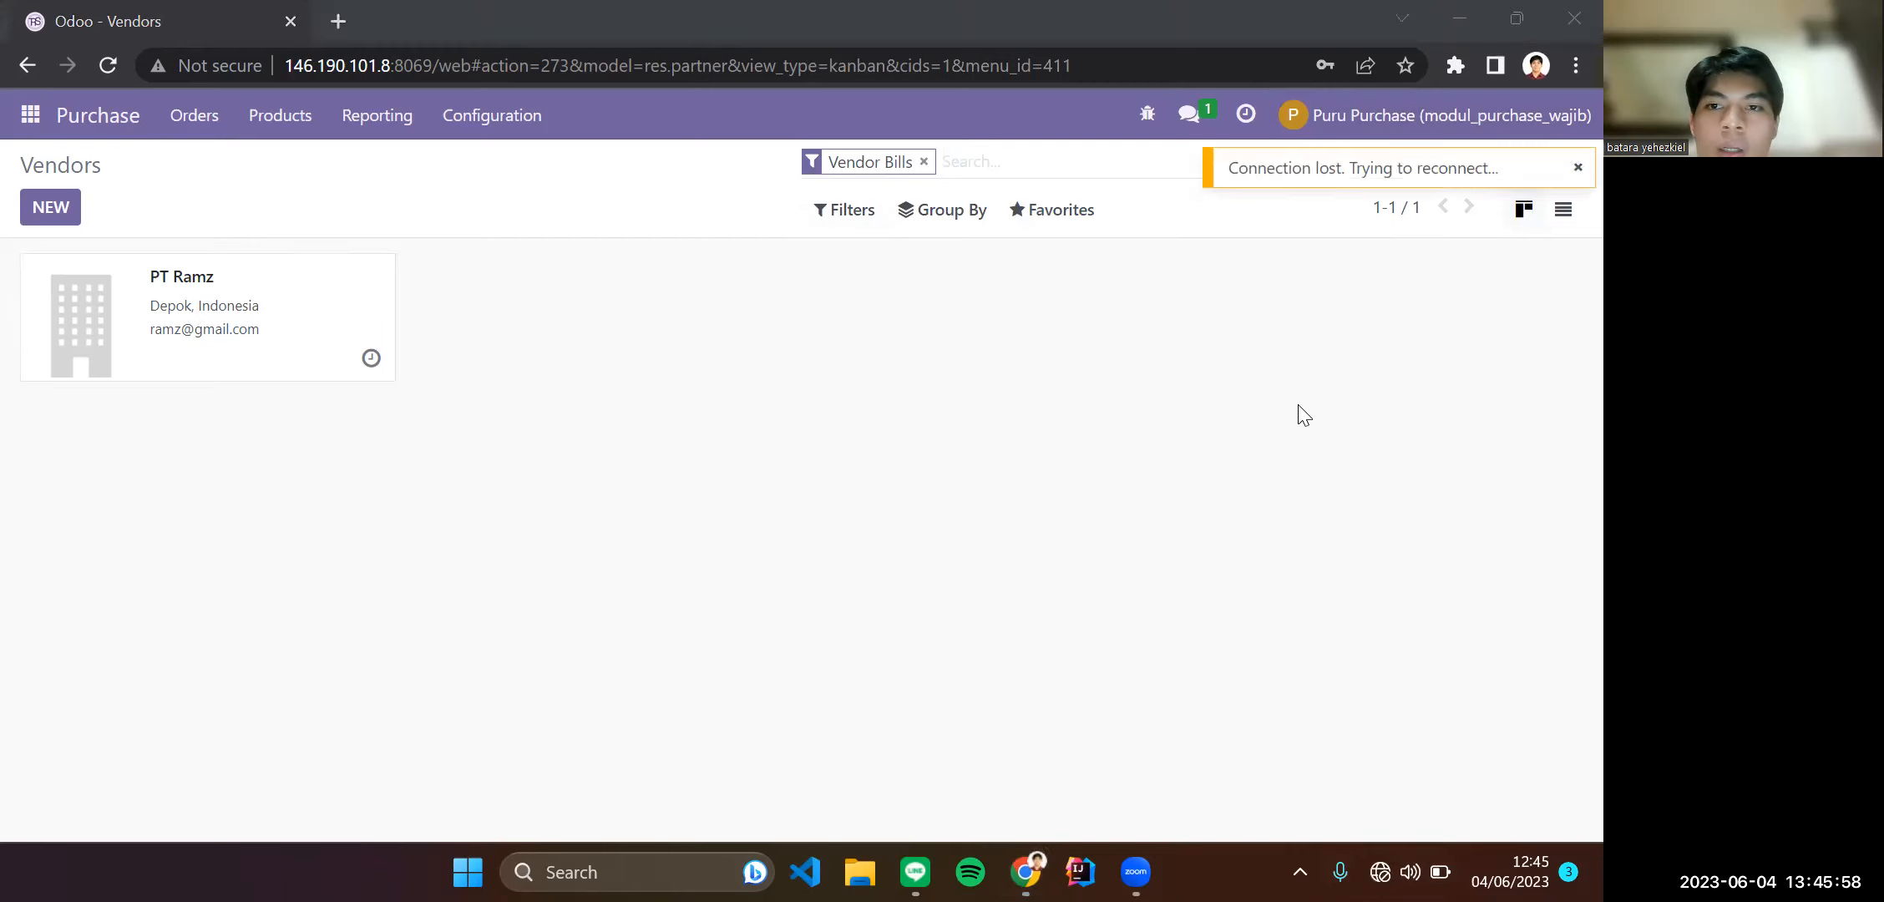
pyautogui.press('super+a')
pyautogui.click(1270, 384)
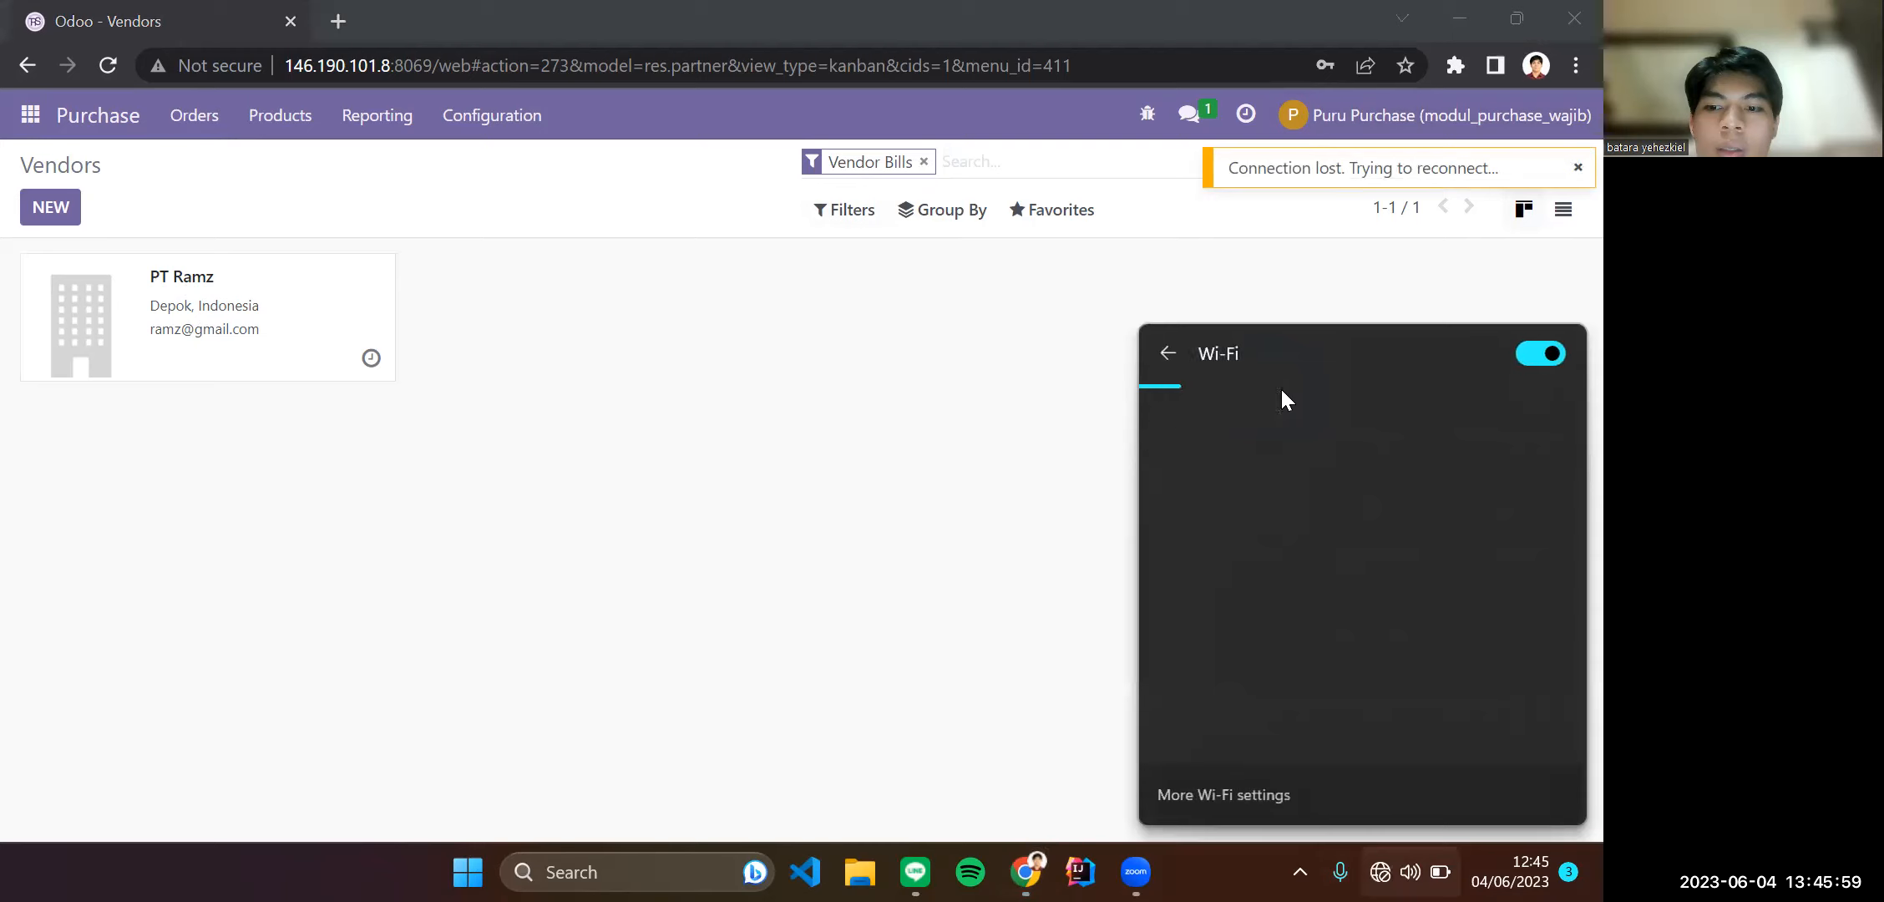
pyautogui.click(1464, 443)
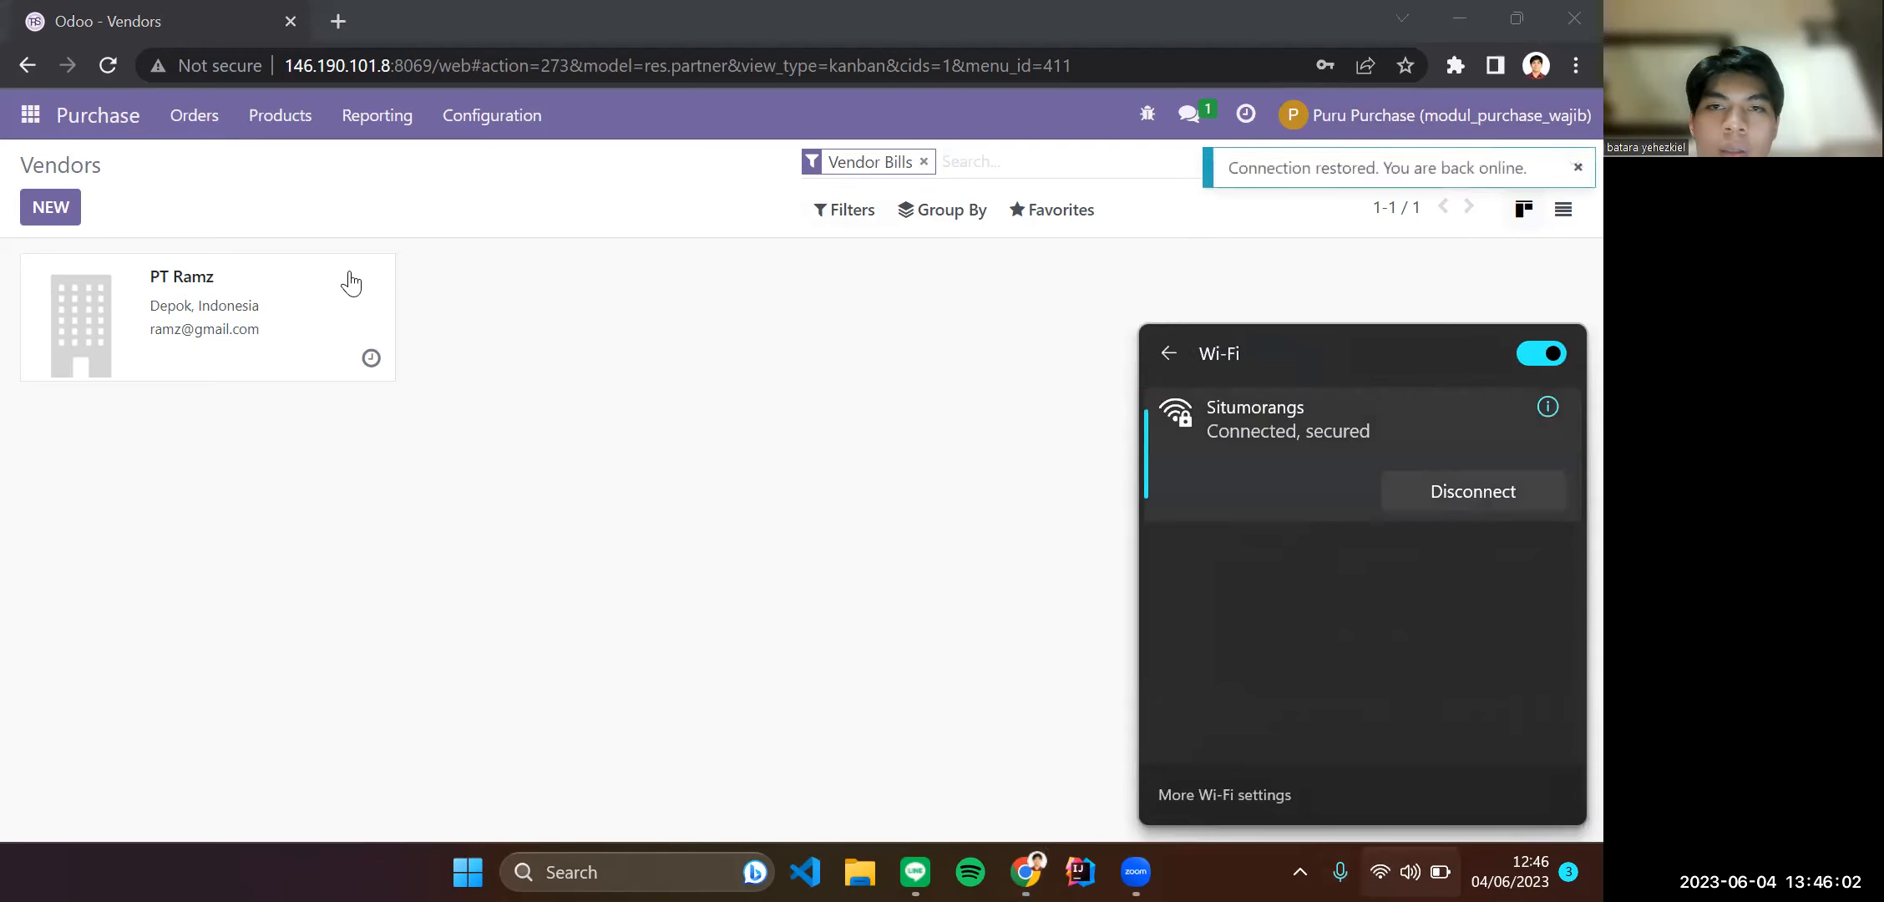
# Open the PT Ramz vendor shown under the Vendor Bills filter and look over its details.
pyautogui.click(319, 314)
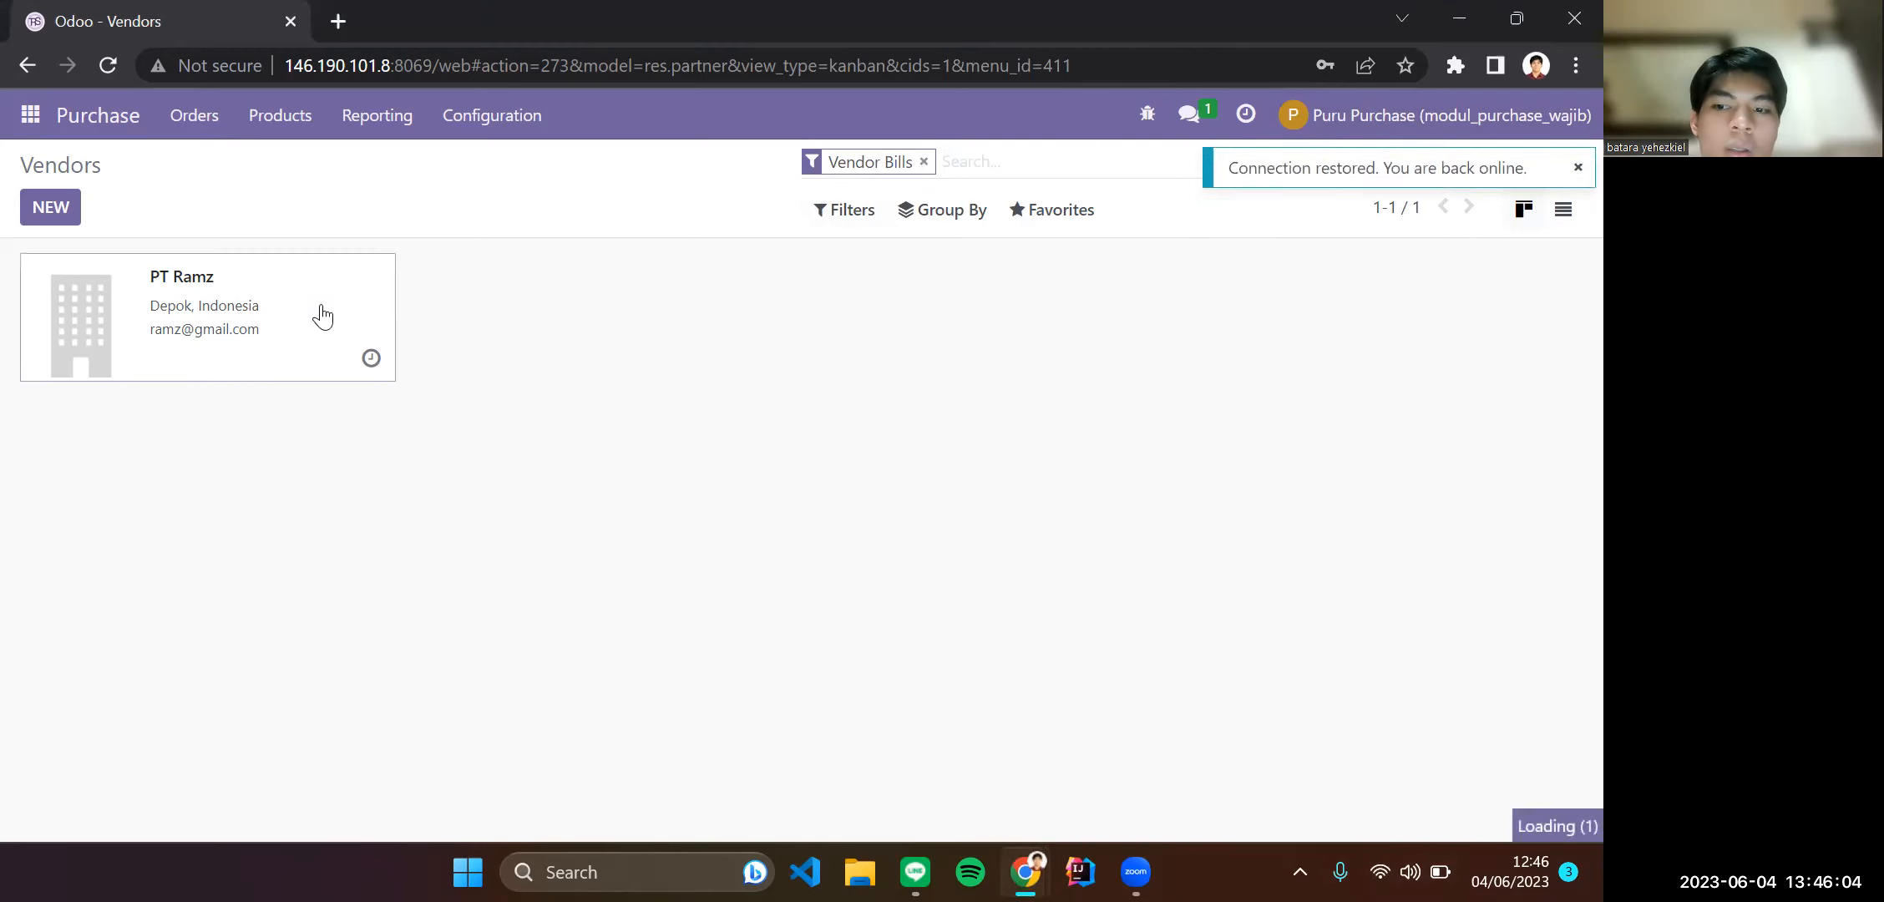
pyautogui.scroll(-2, 685, 530)
pyautogui.scroll(2, 774, 558)
pyautogui.scroll(-1, 690, 517)
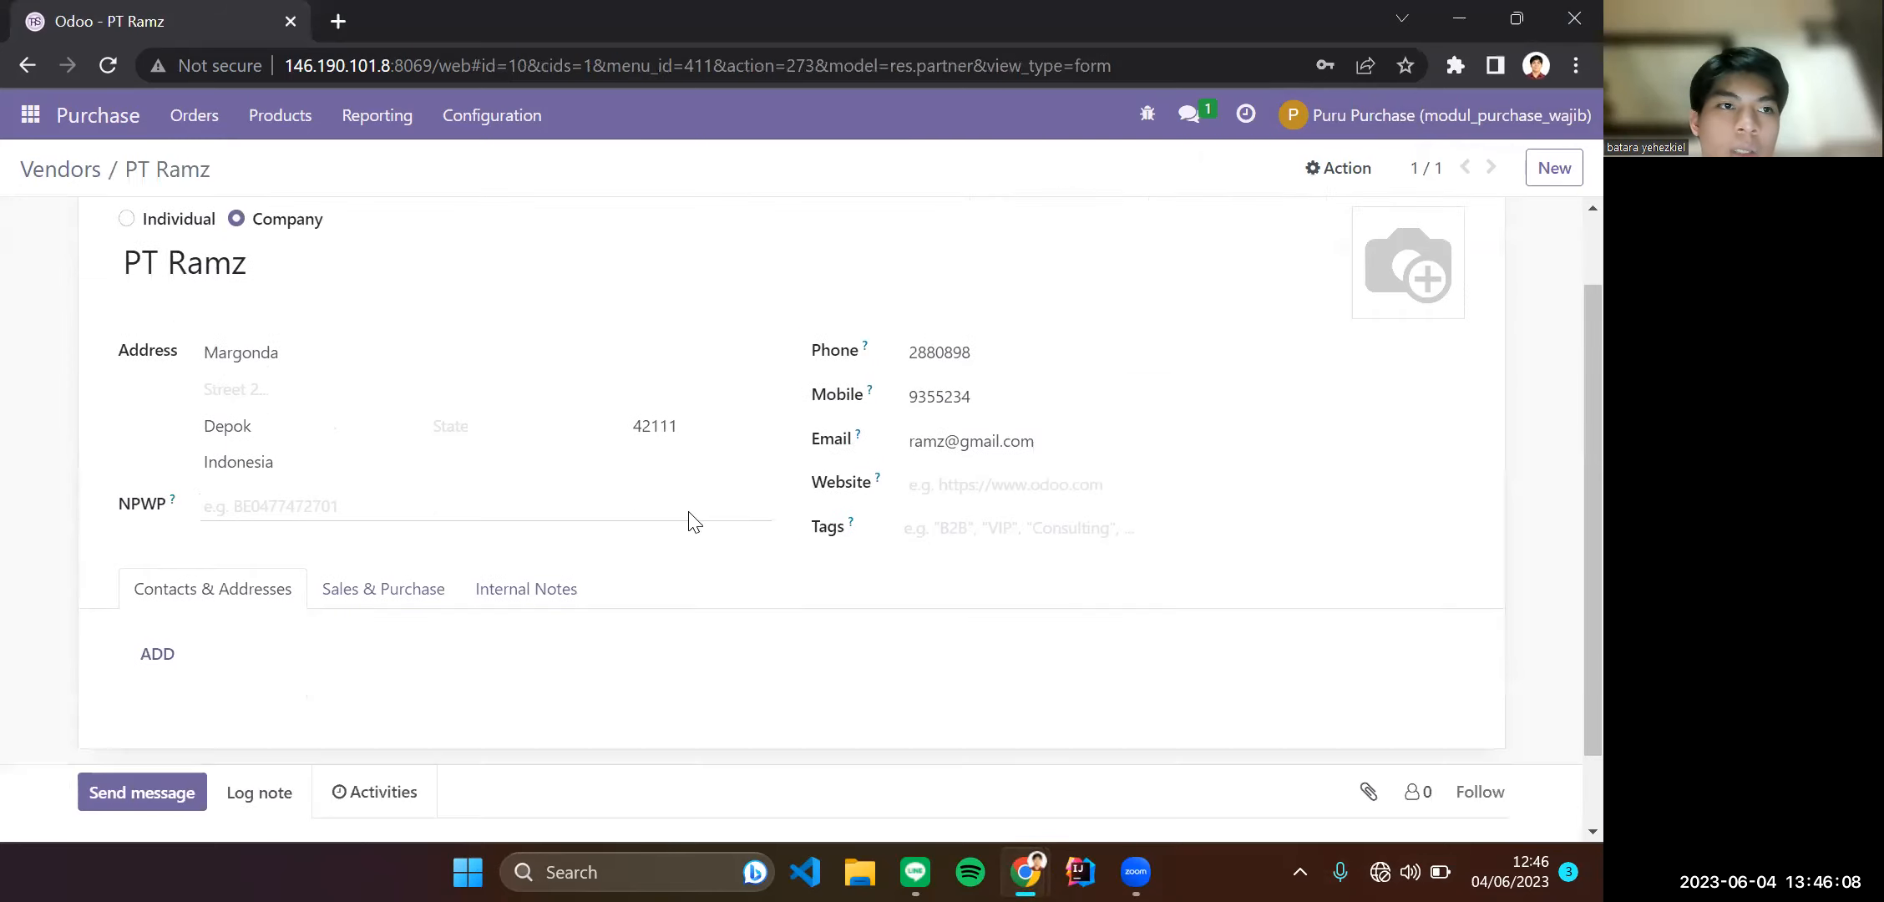
pyautogui.scroll(2, 780, 625)
pyautogui.scroll(-2, 397, 428)
pyautogui.scroll(2, 396, 427)
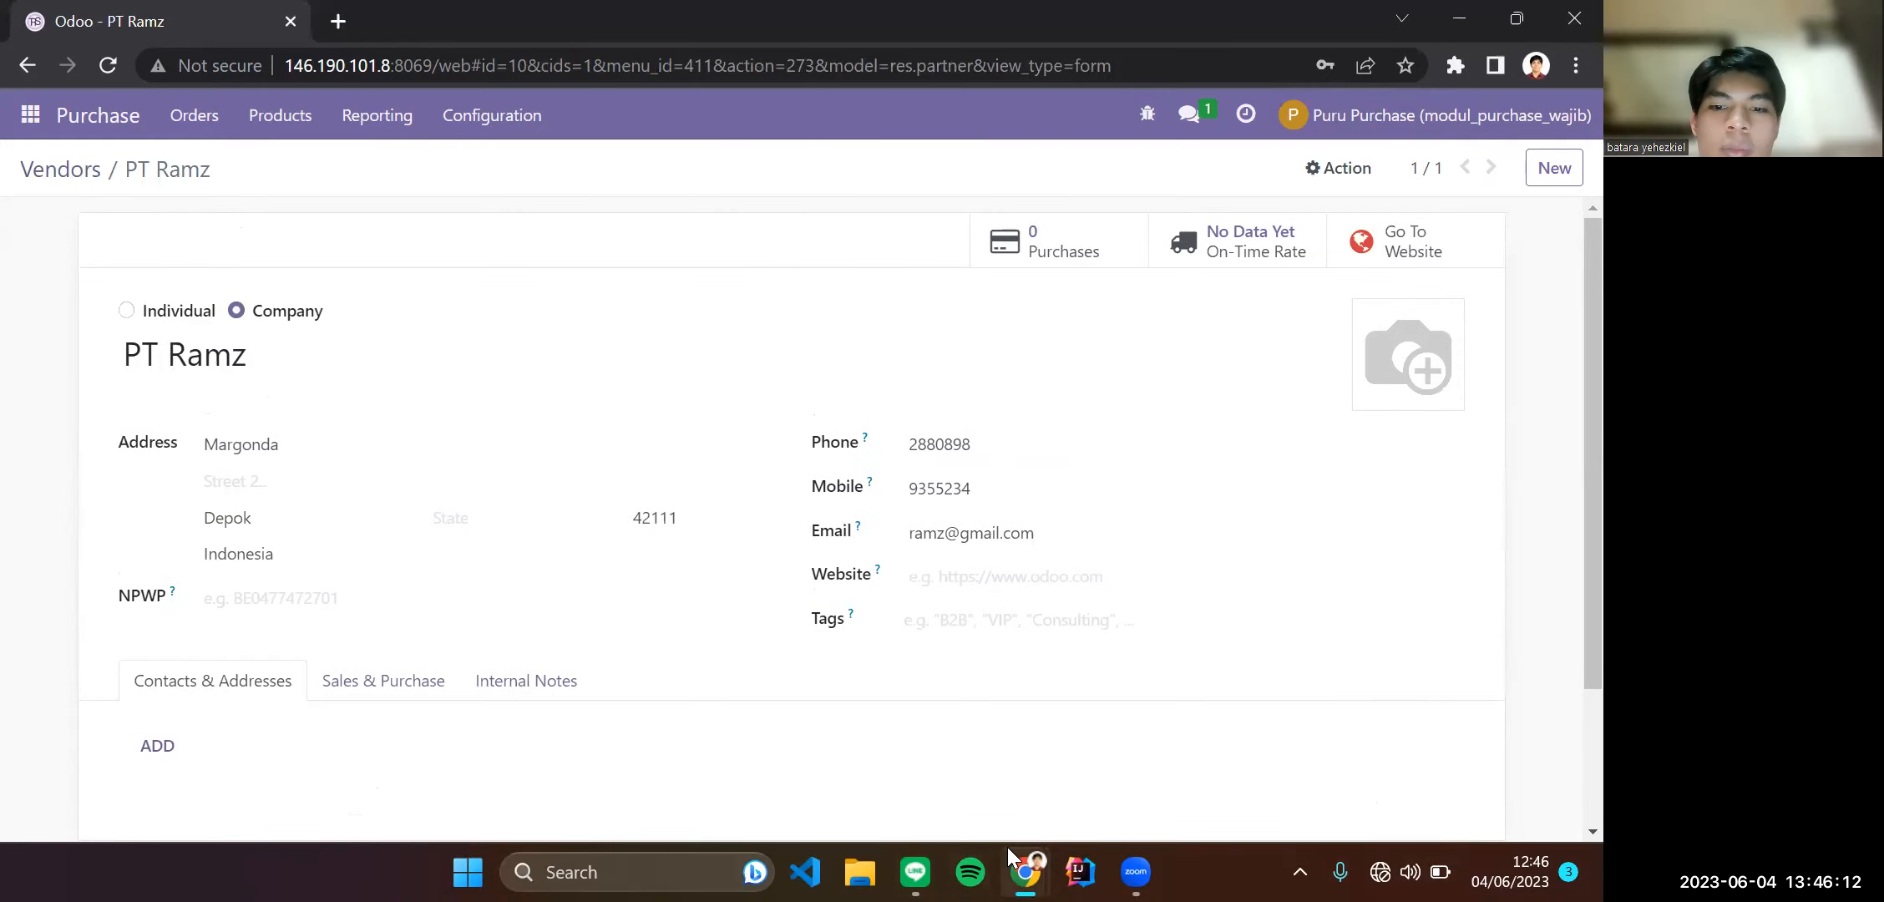
# Read section 5, Category Product, in the scenario document and check Odoo's list of apps and user account options.
pyautogui.moveTo(1007, 846)
pyautogui.click(905, 768)
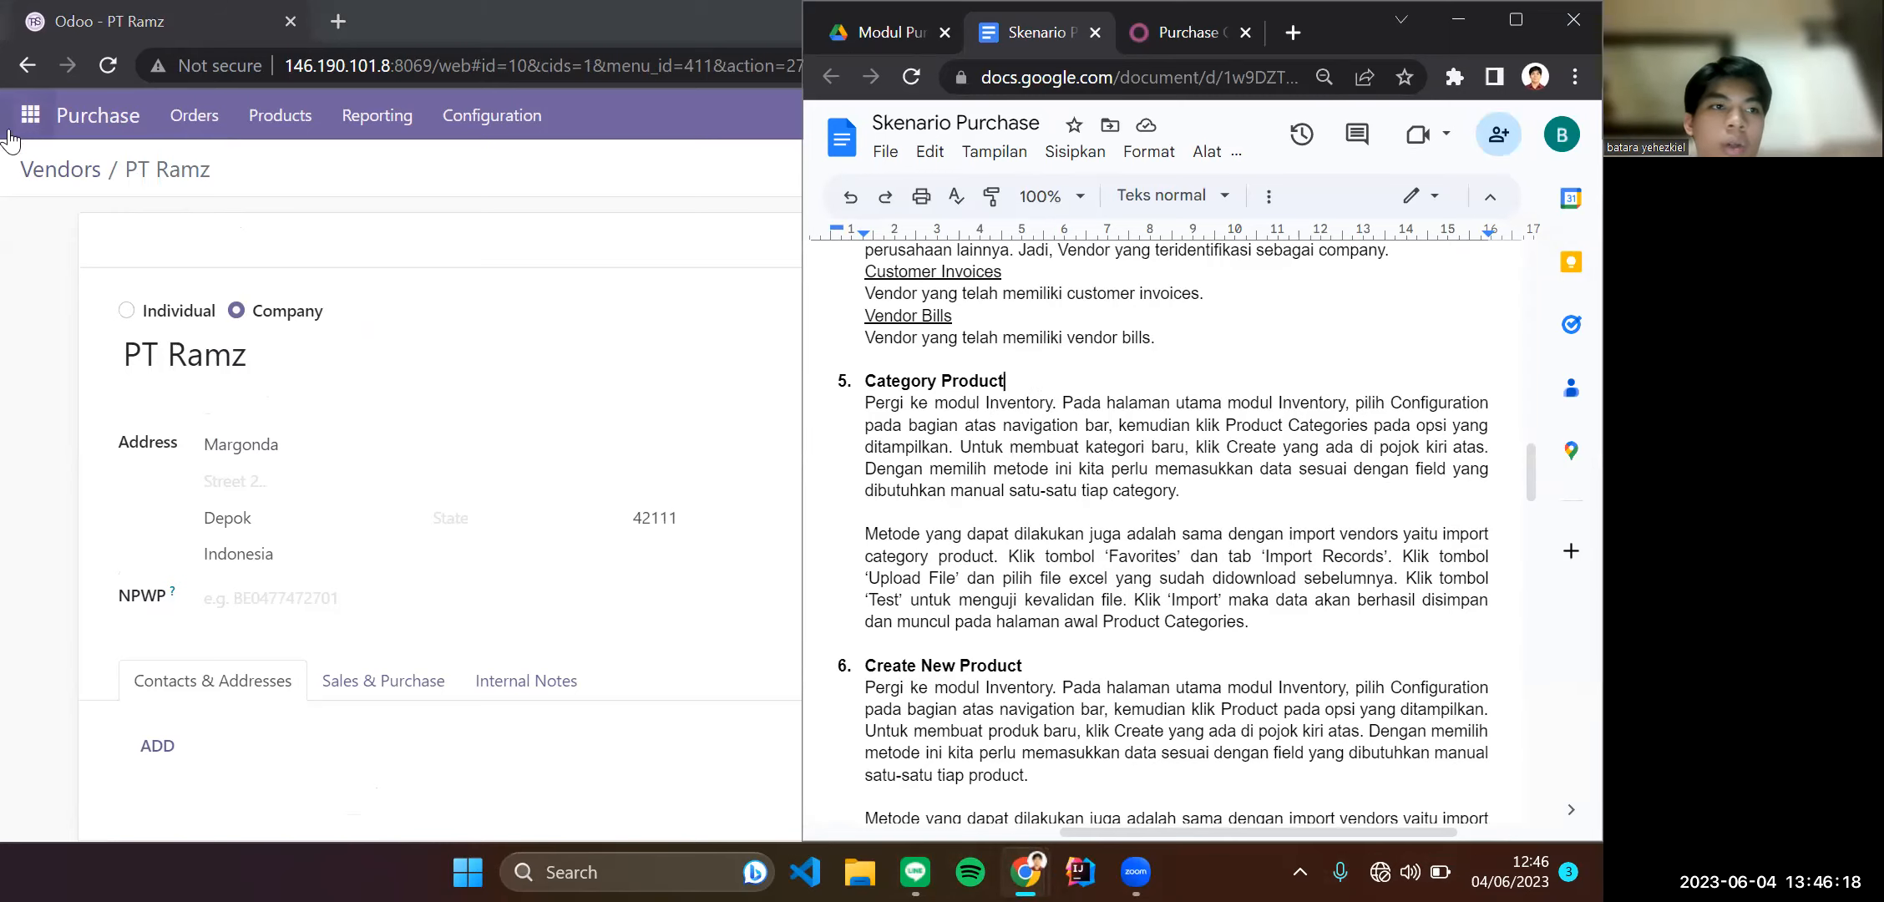
pyautogui.click(30, 114)
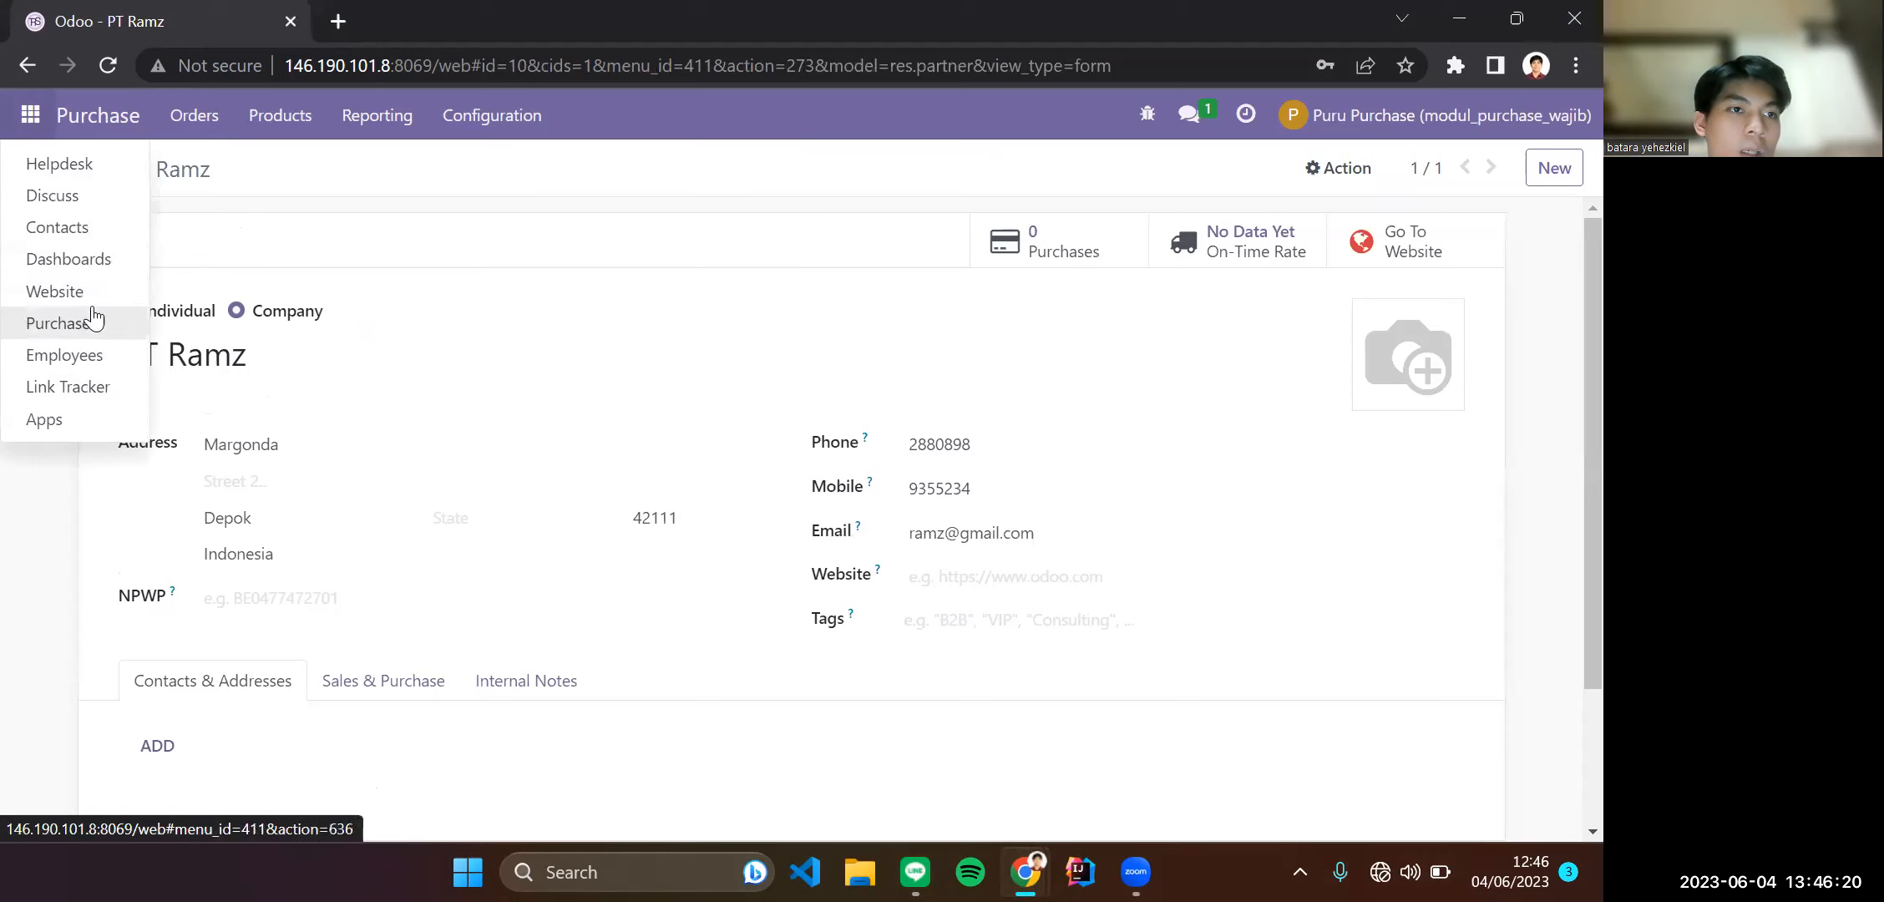
pyautogui.click(1445, 121)
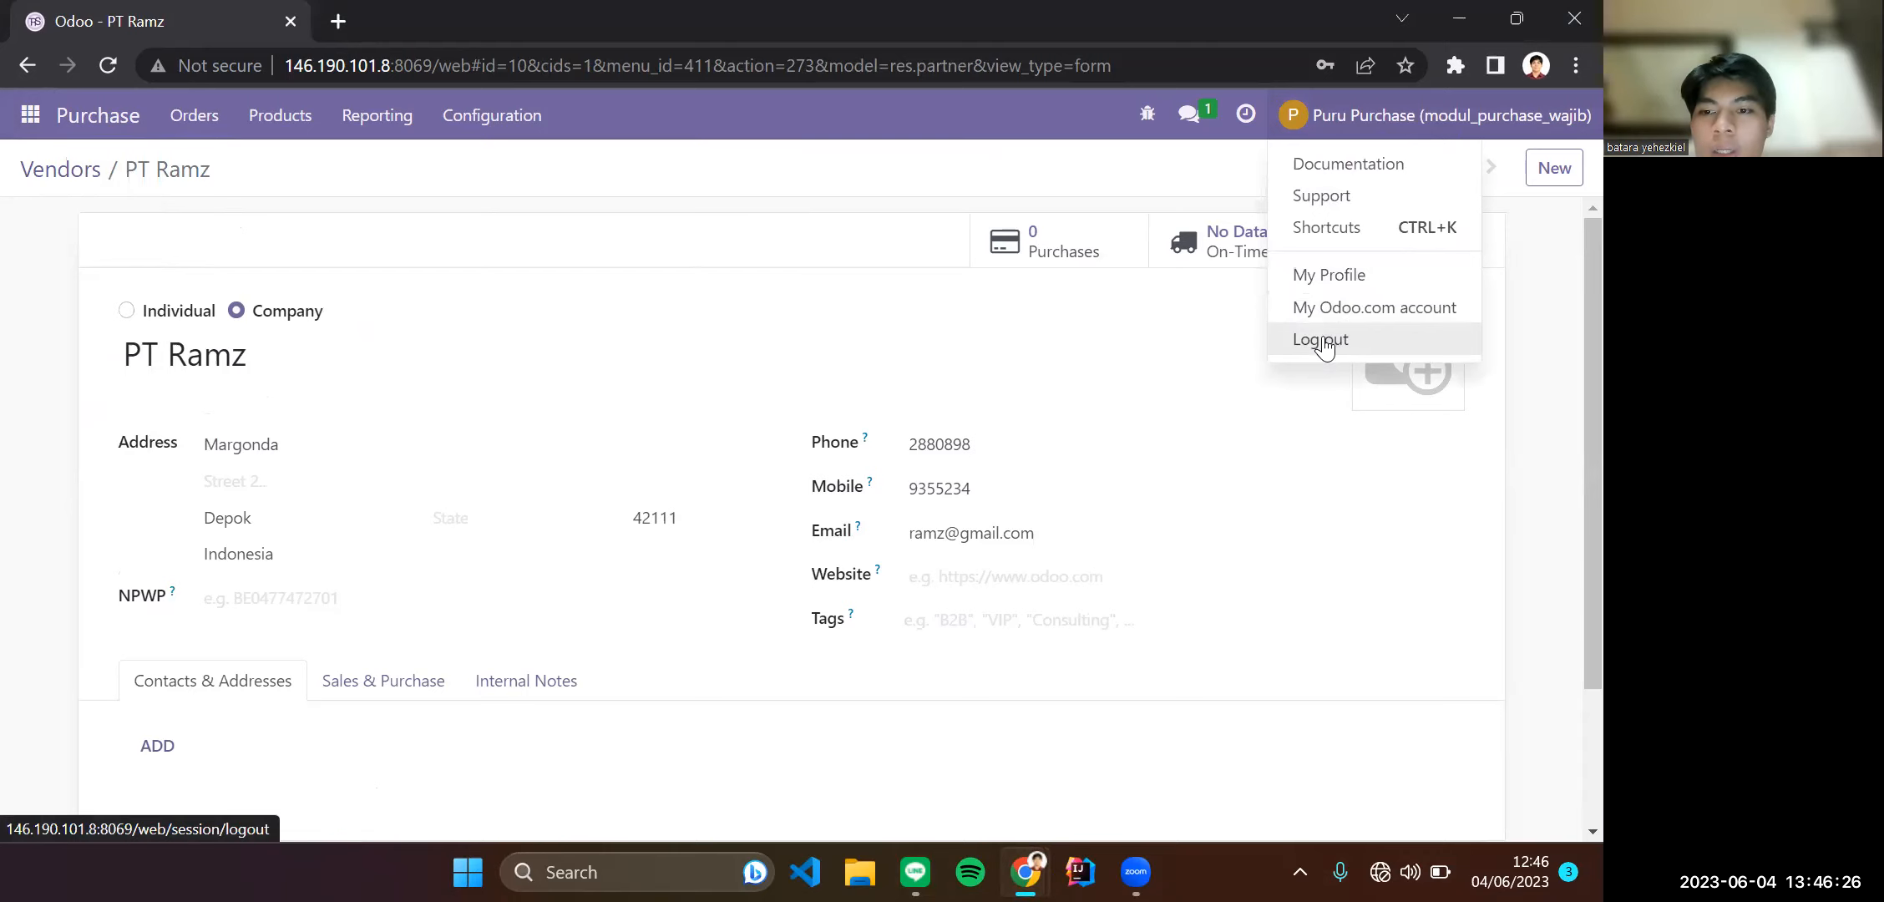
# Restart the computer's Wi-Fi twice to try to regain the network connection.
pyautogui.press('super+a')
pyautogui.click(1278, 392)
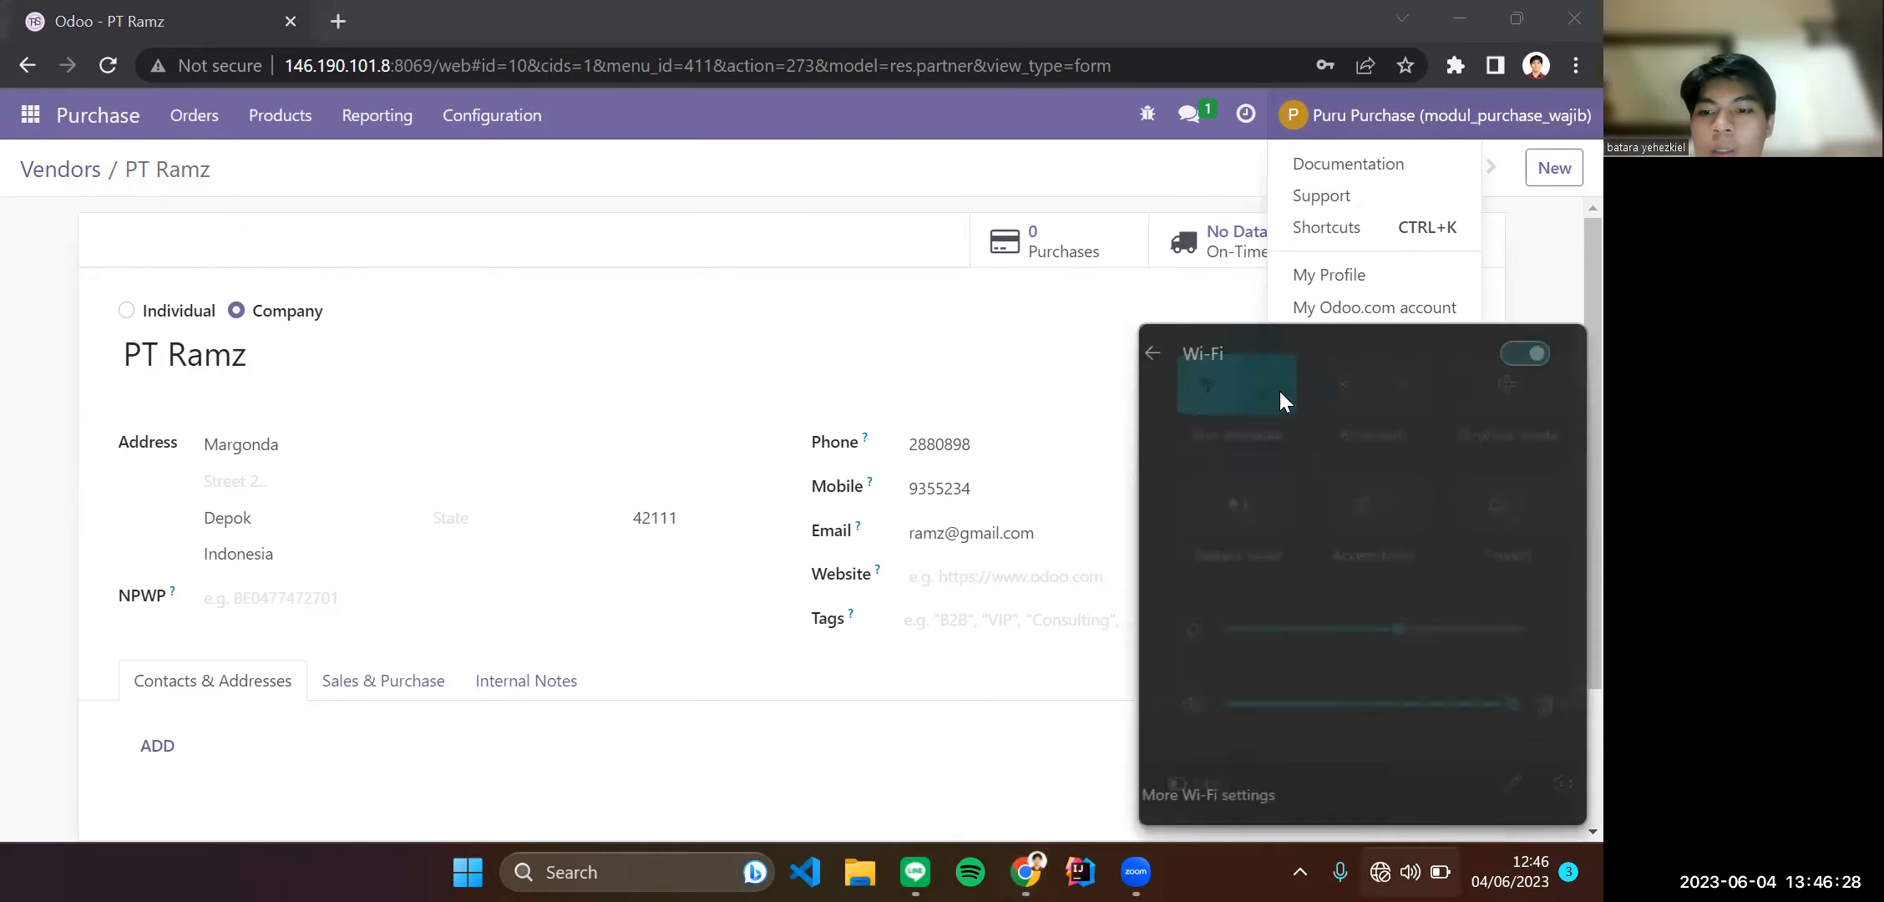
pyautogui.click(1547, 359)
pyautogui.click(1535, 352)
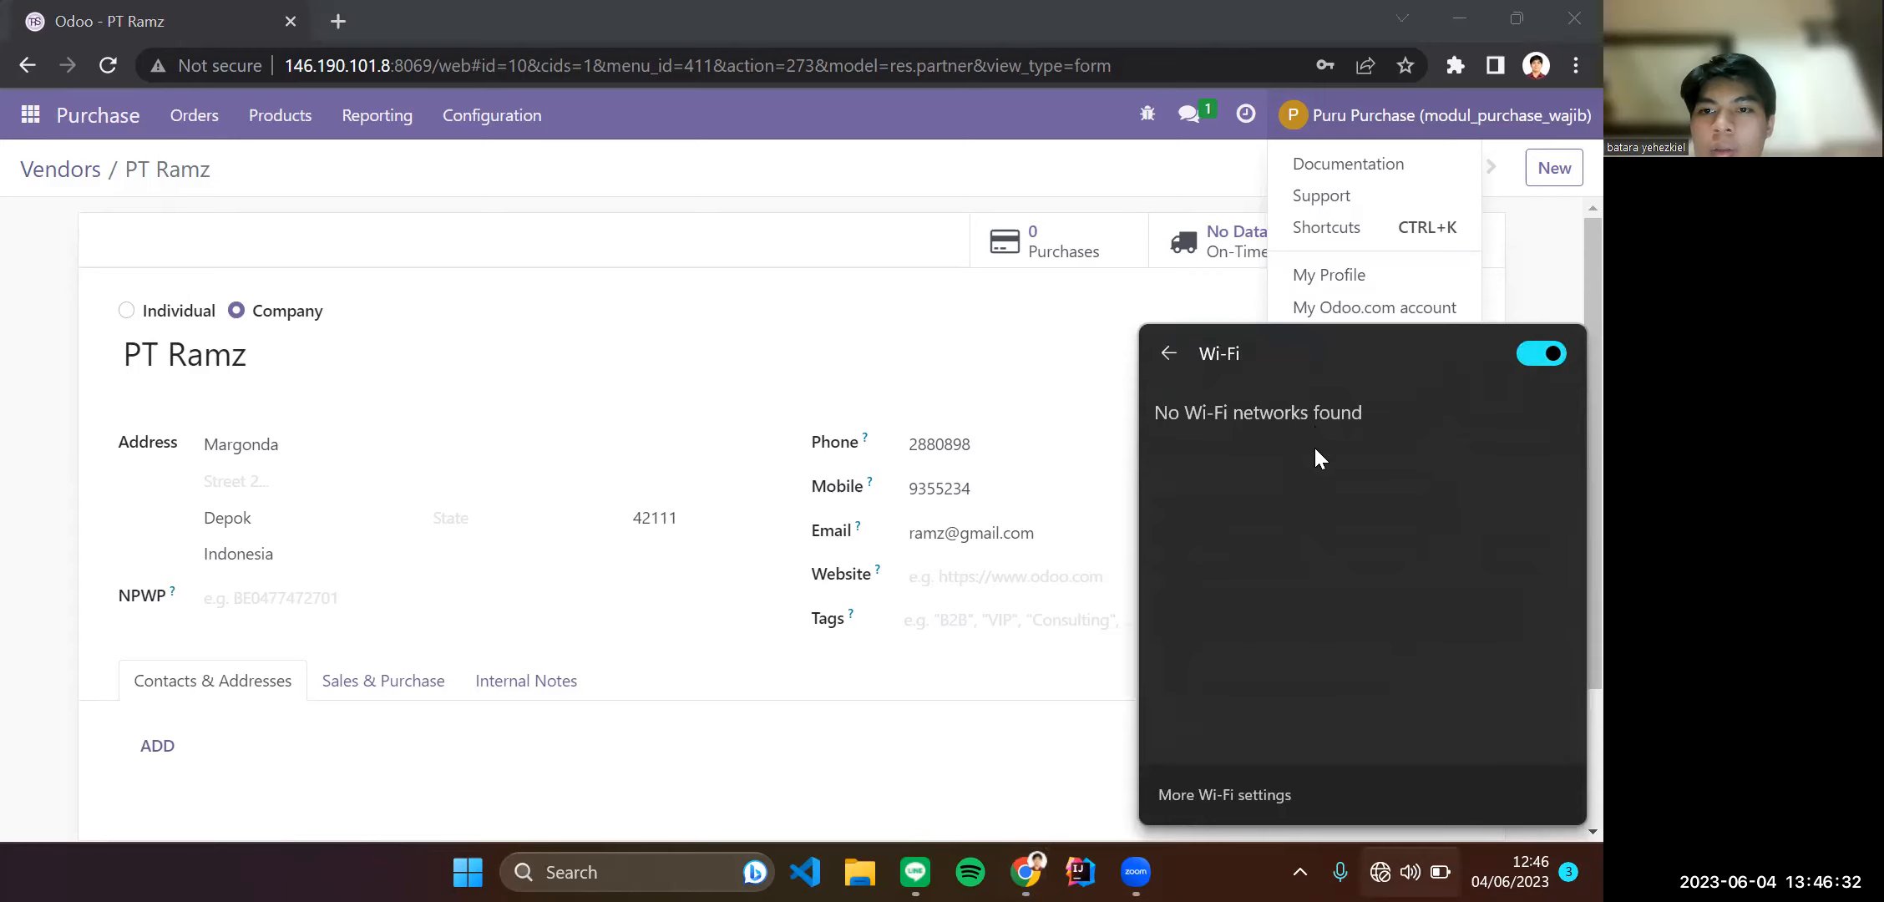
pyautogui.click(1541, 354)
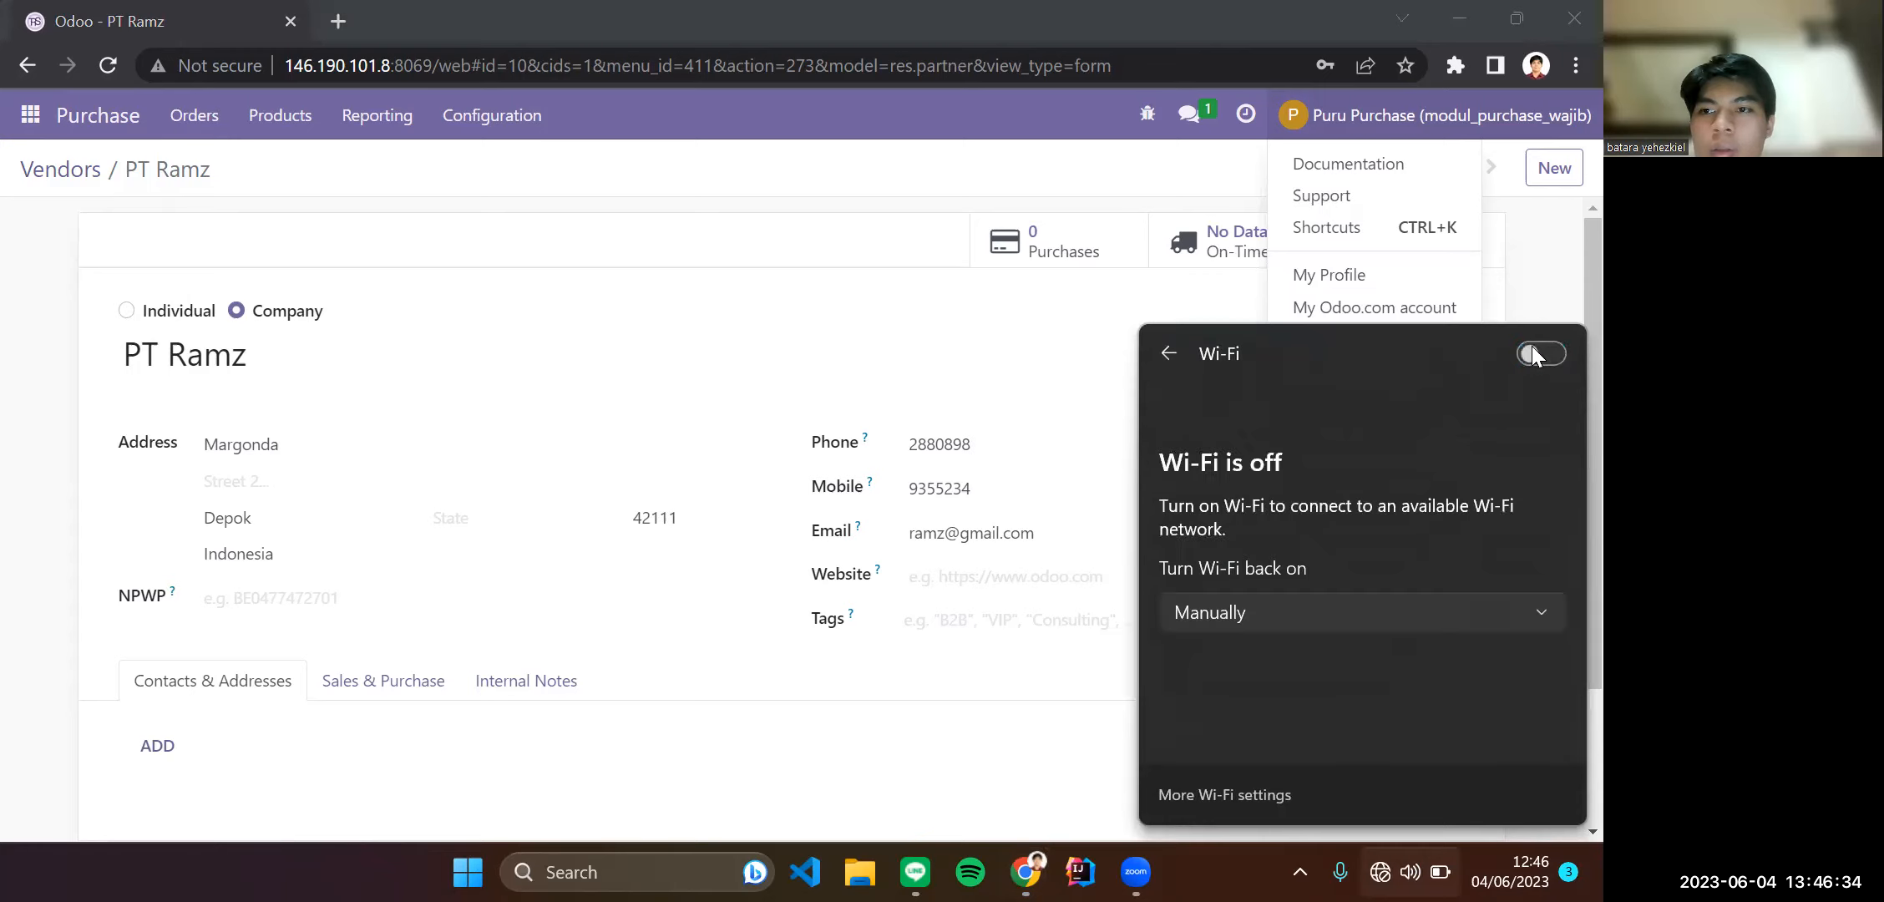
pyautogui.click(1534, 356)
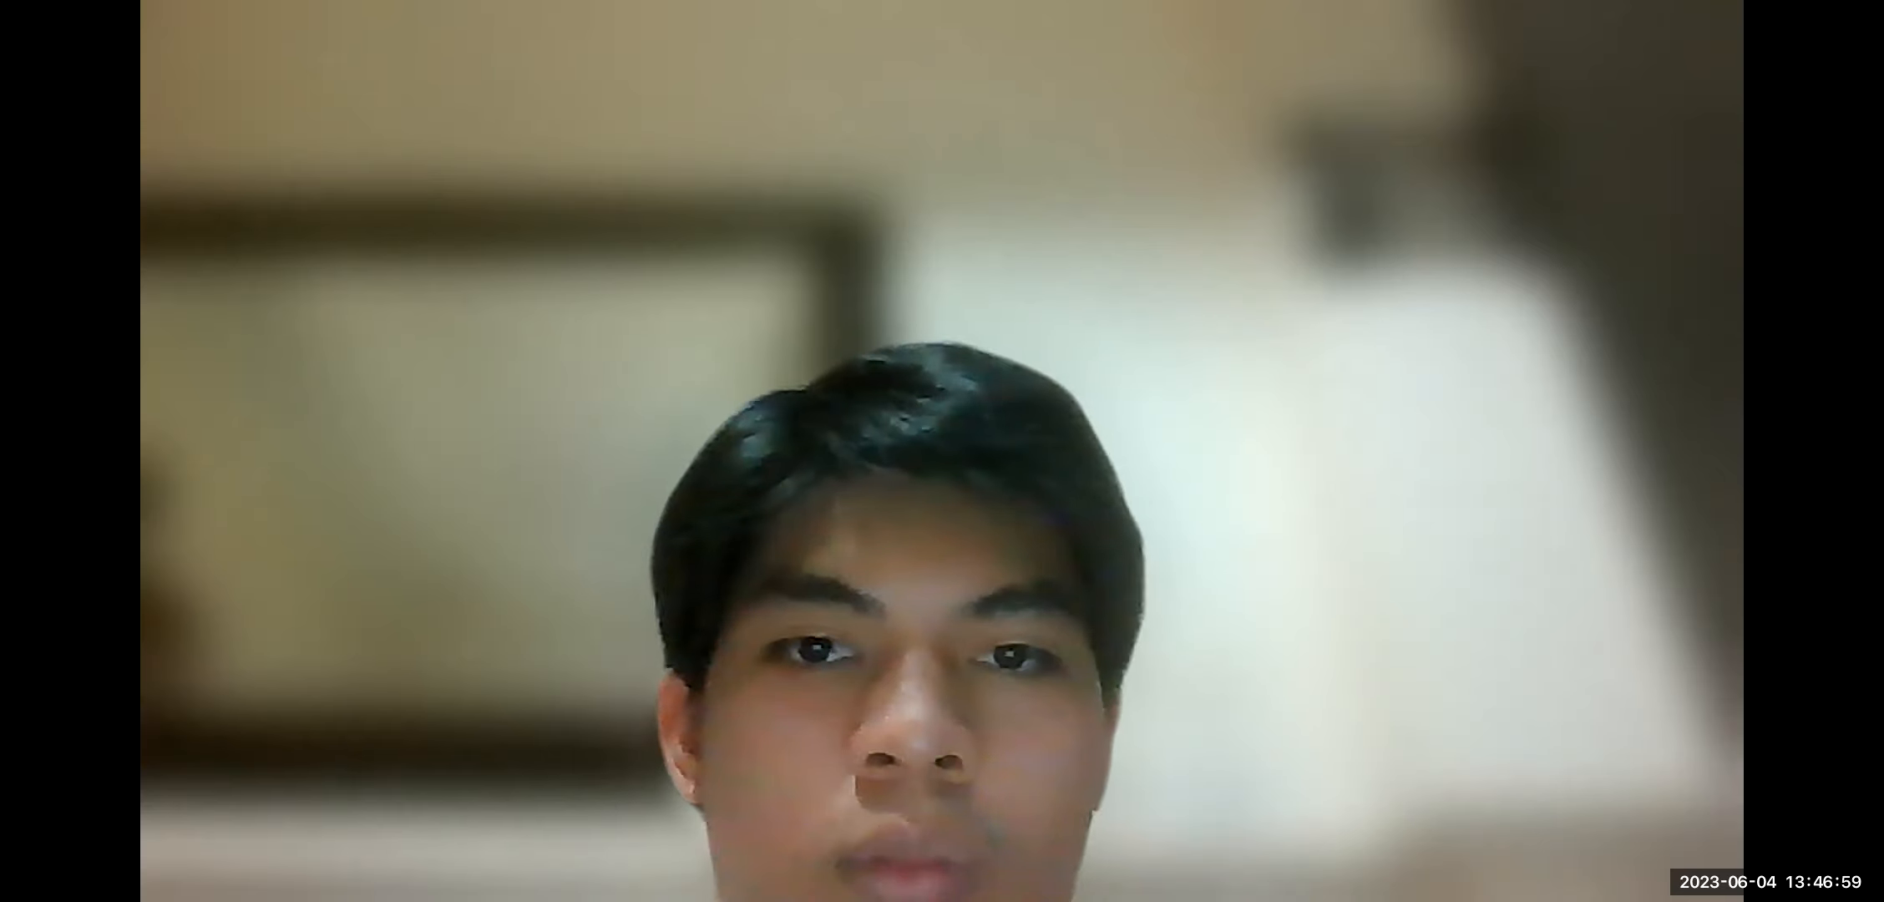
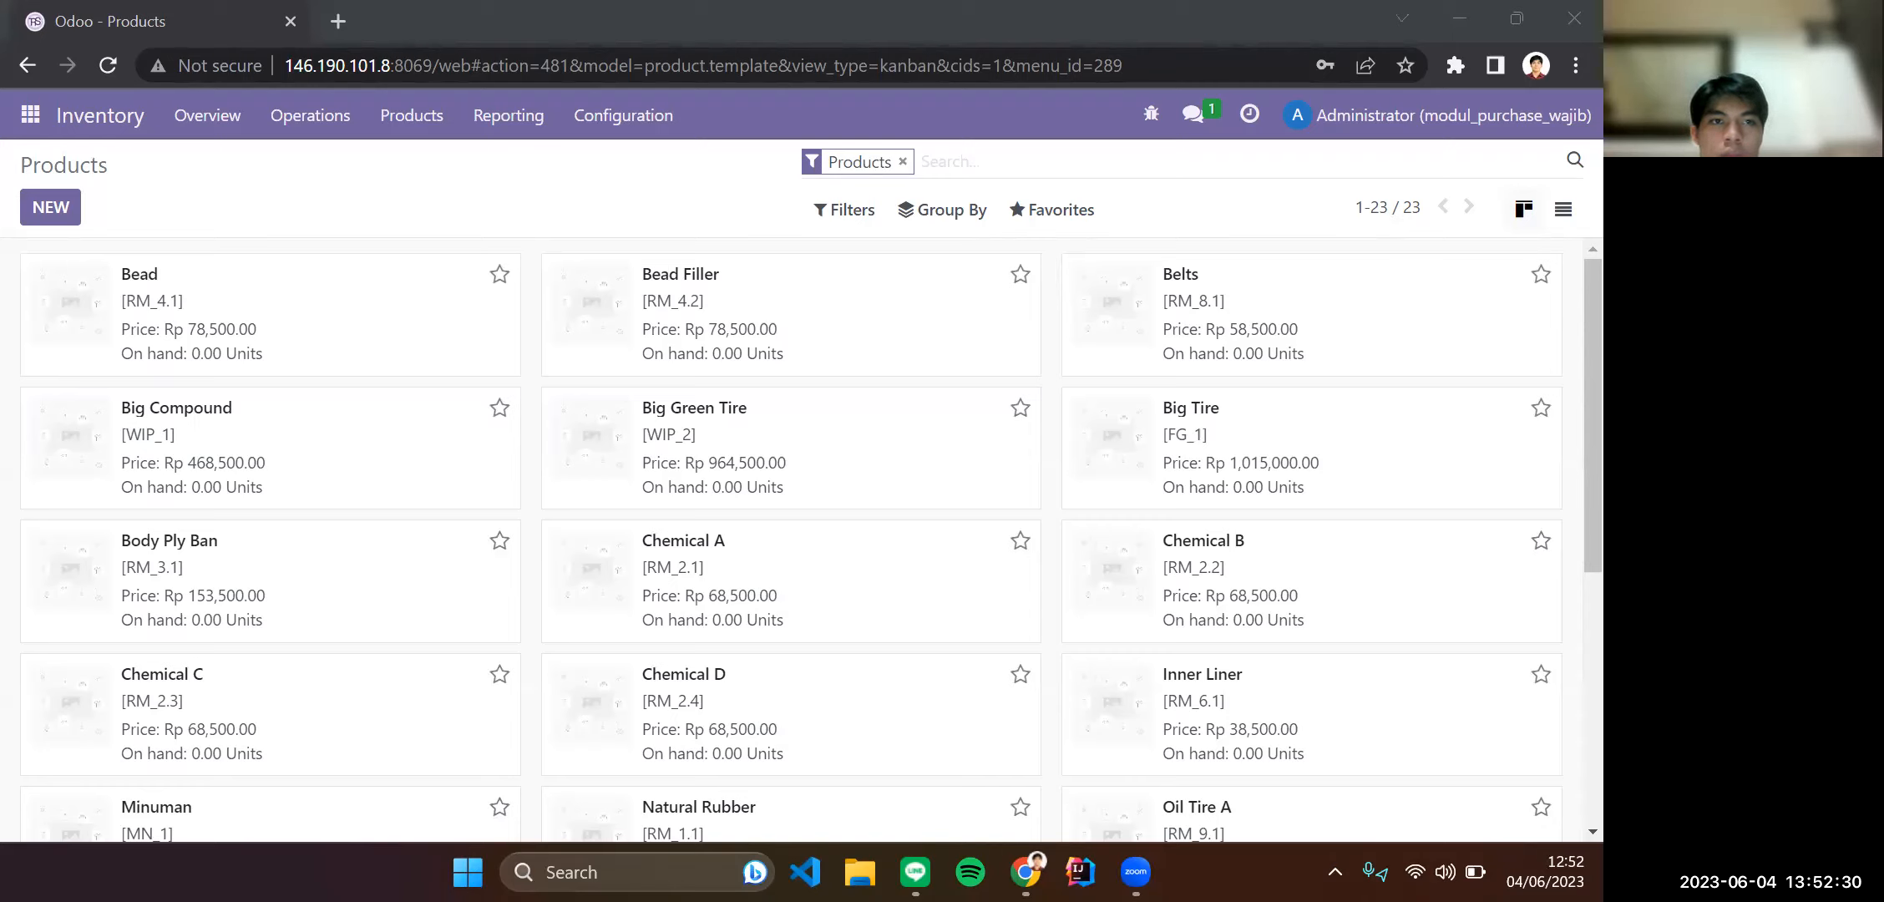
# Test the microphone in Zoom's audio settings, set it to Same as System, and close the settings.
pyautogui.click(1104, 41)
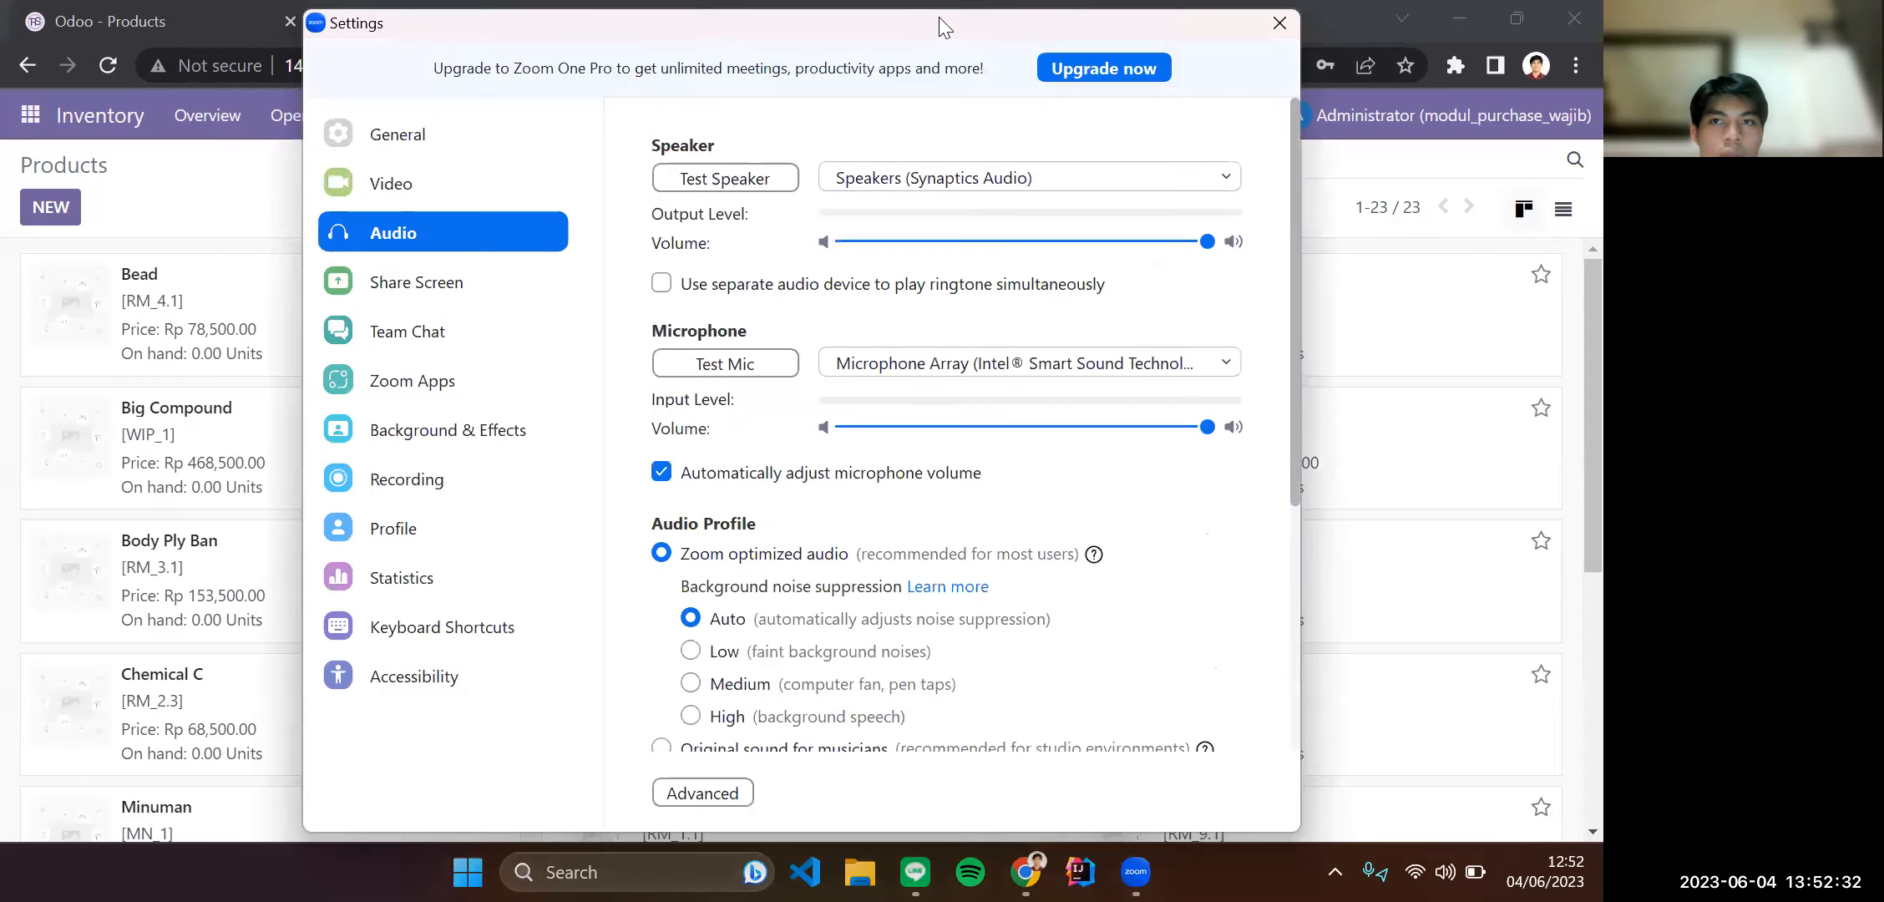
pyautogui.moveTo(943, 27); pyautogui.dragTo(955, 150)
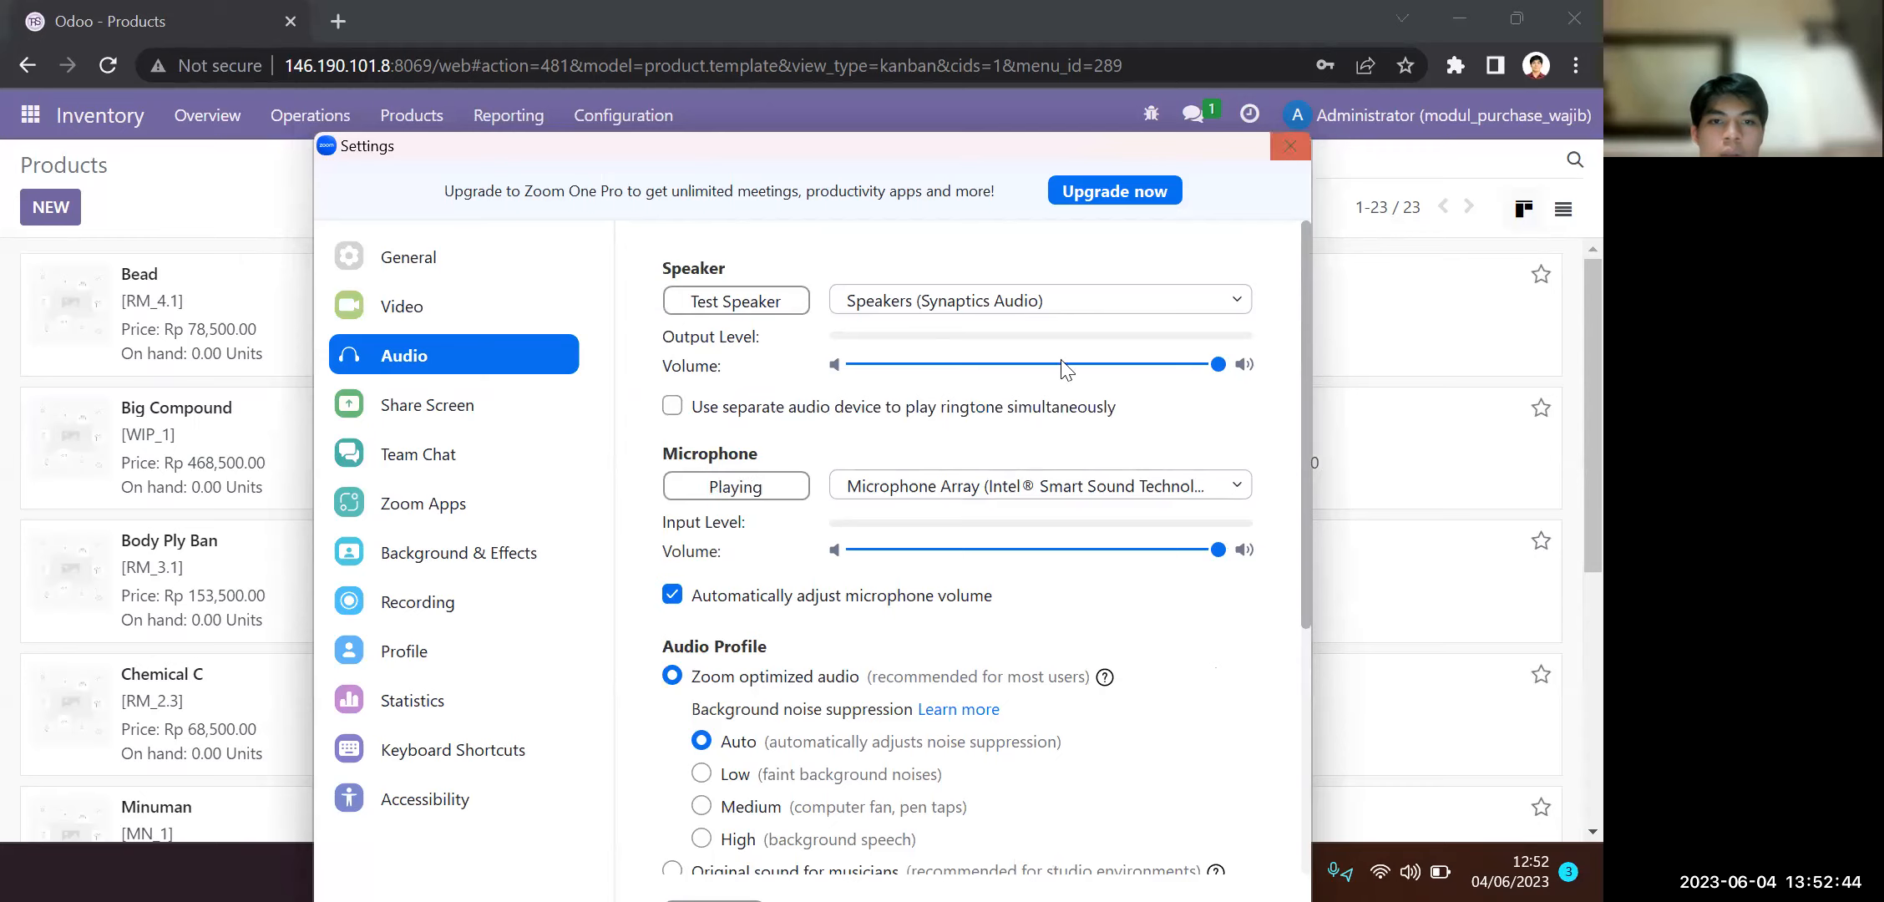
pyautogui.click(774, 483)
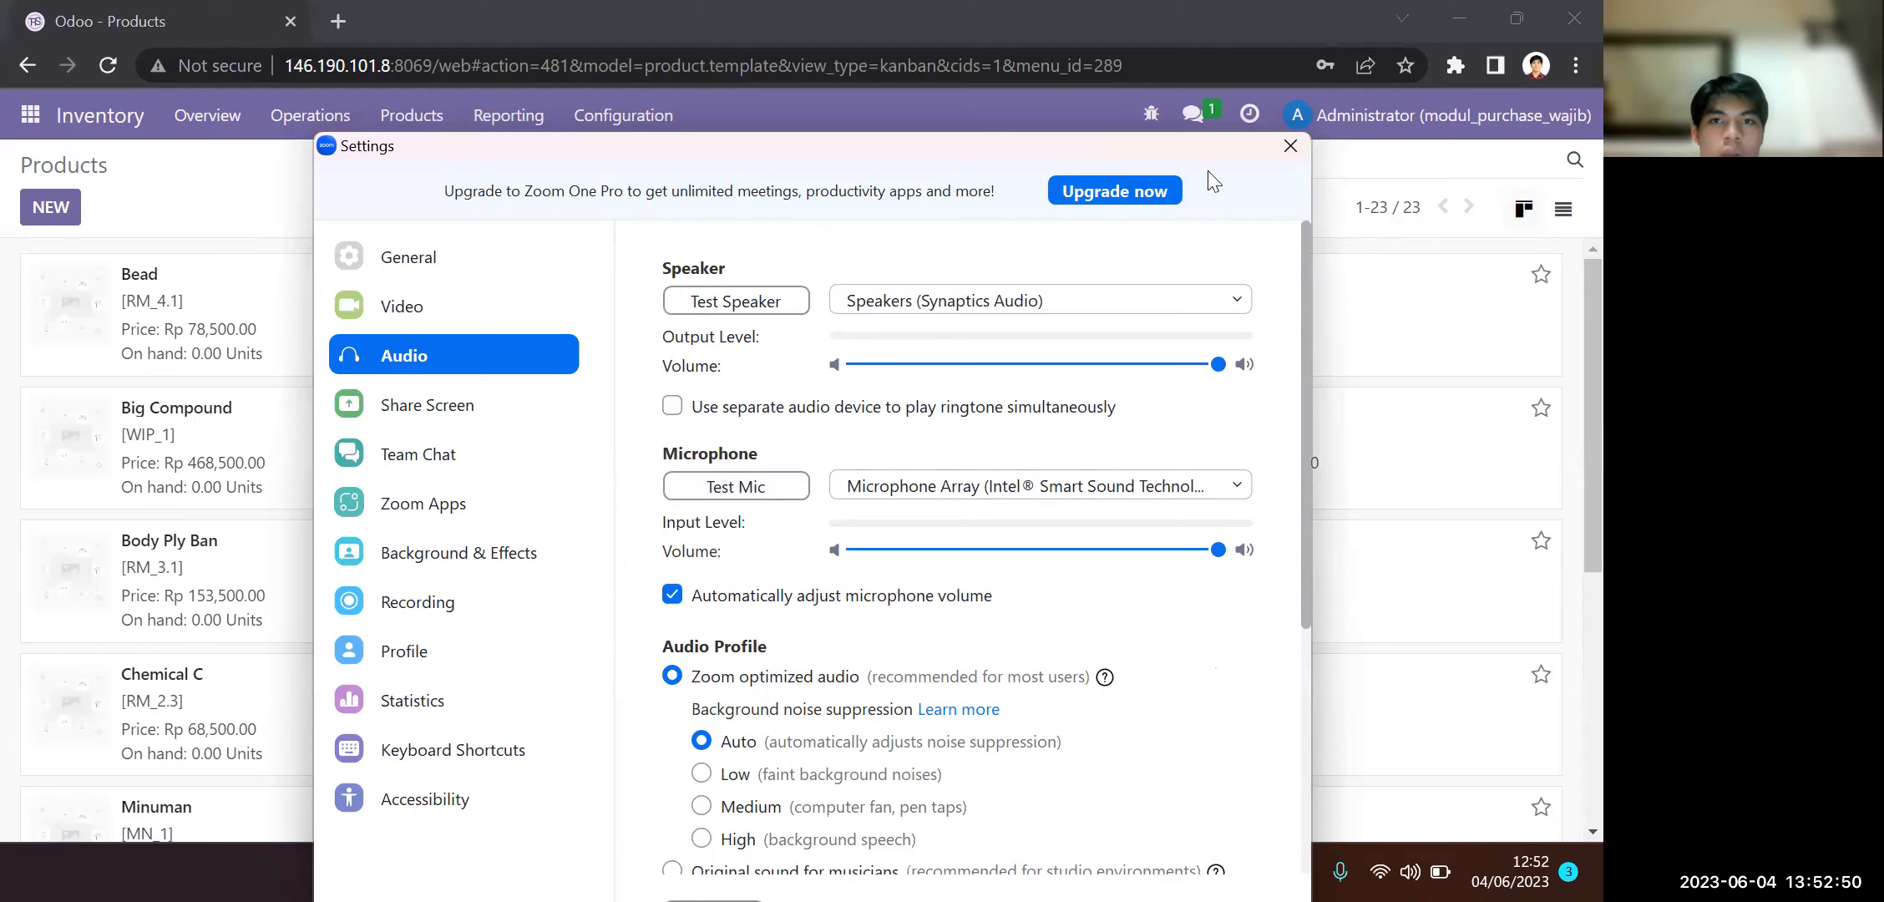
pyautogui.moveTo(809, 149); pyautogui.dragTo(807, 107)
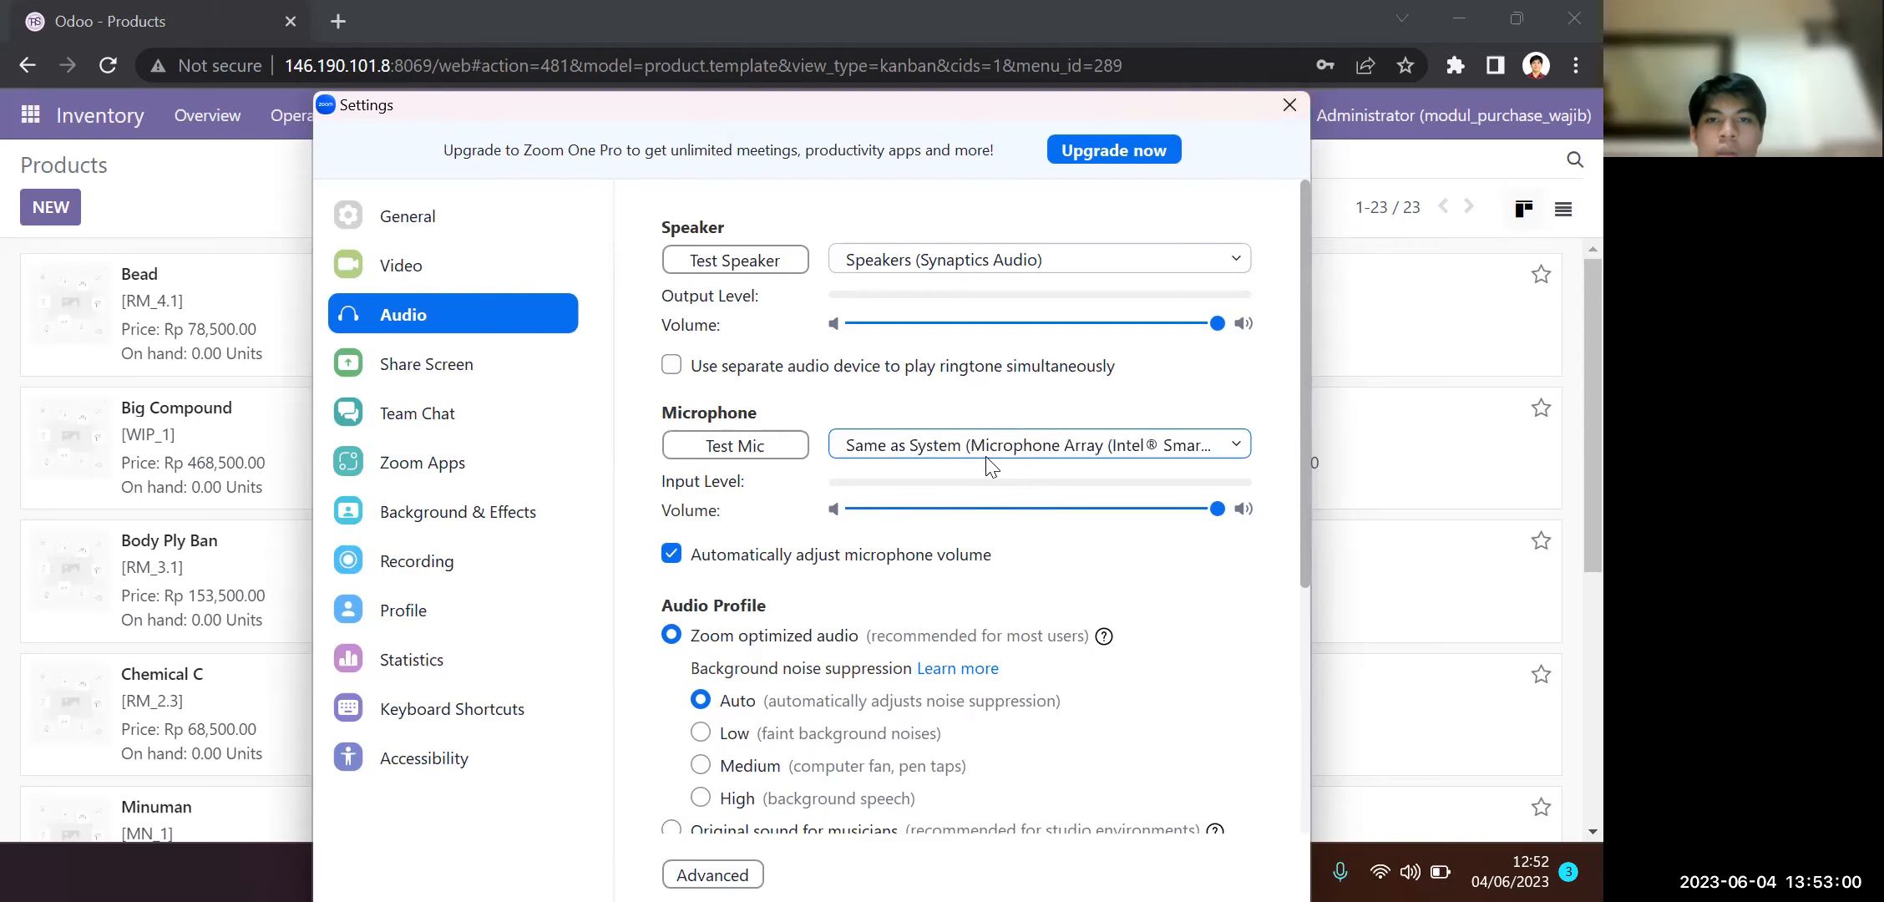
pyautogui.click(1290, 104)
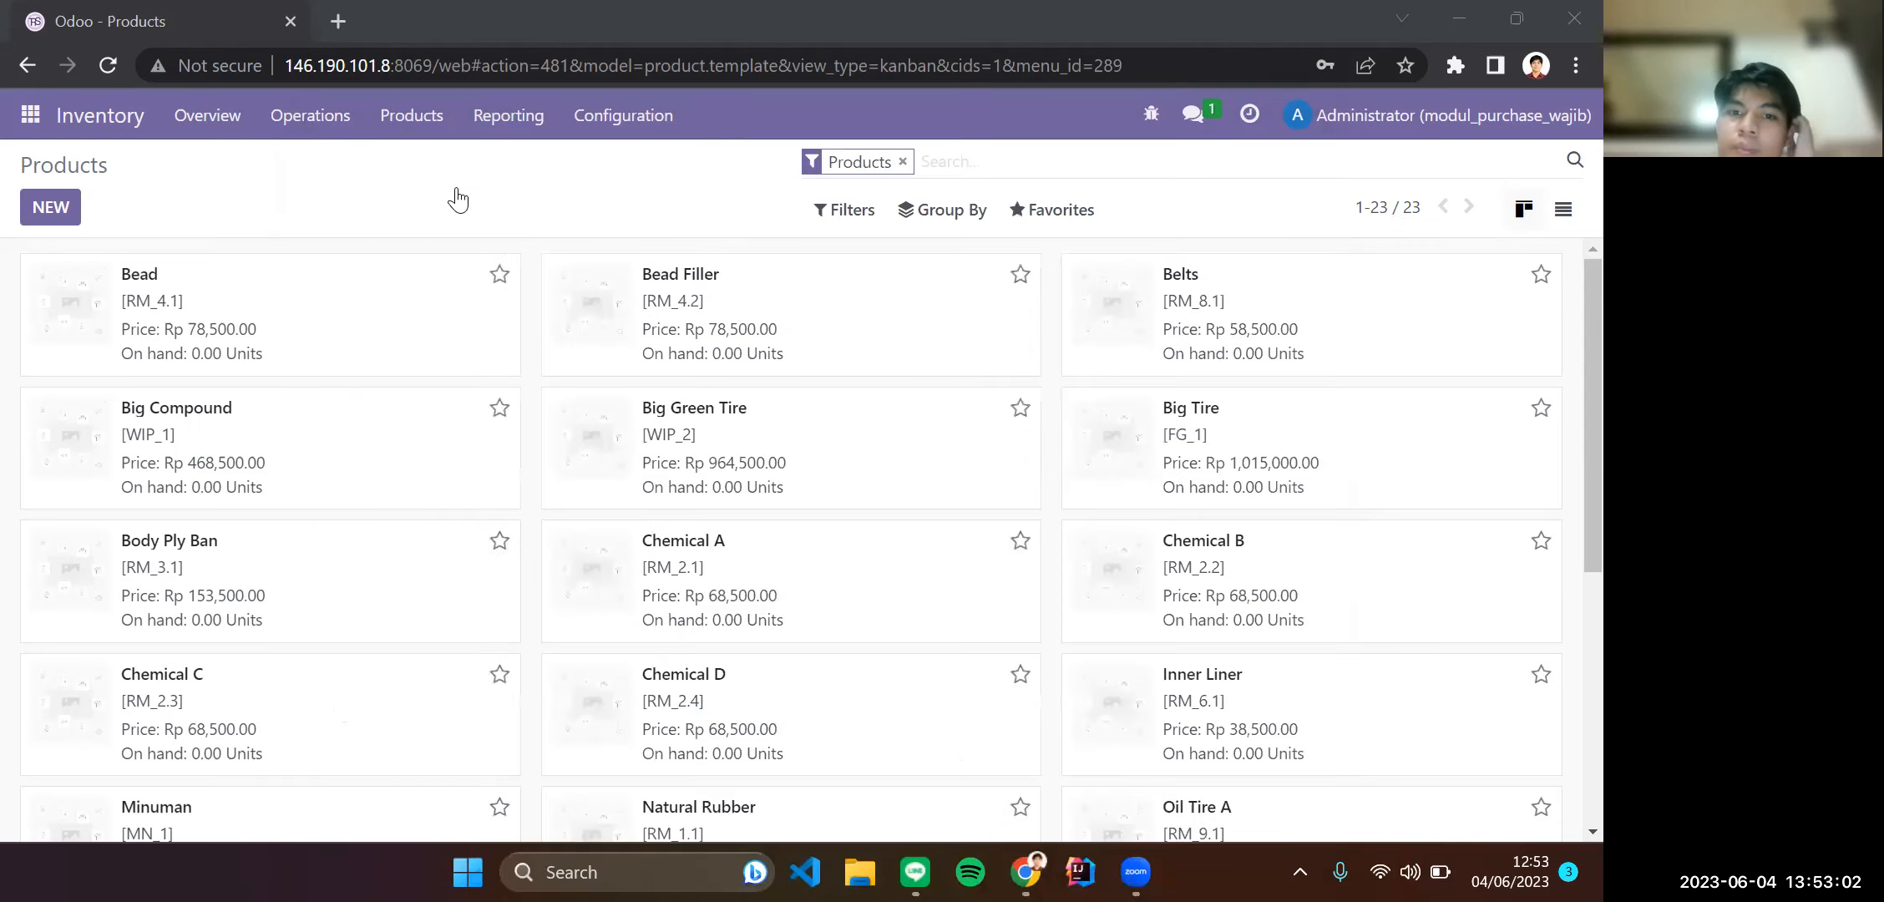
pyautogui.click(488, 217)
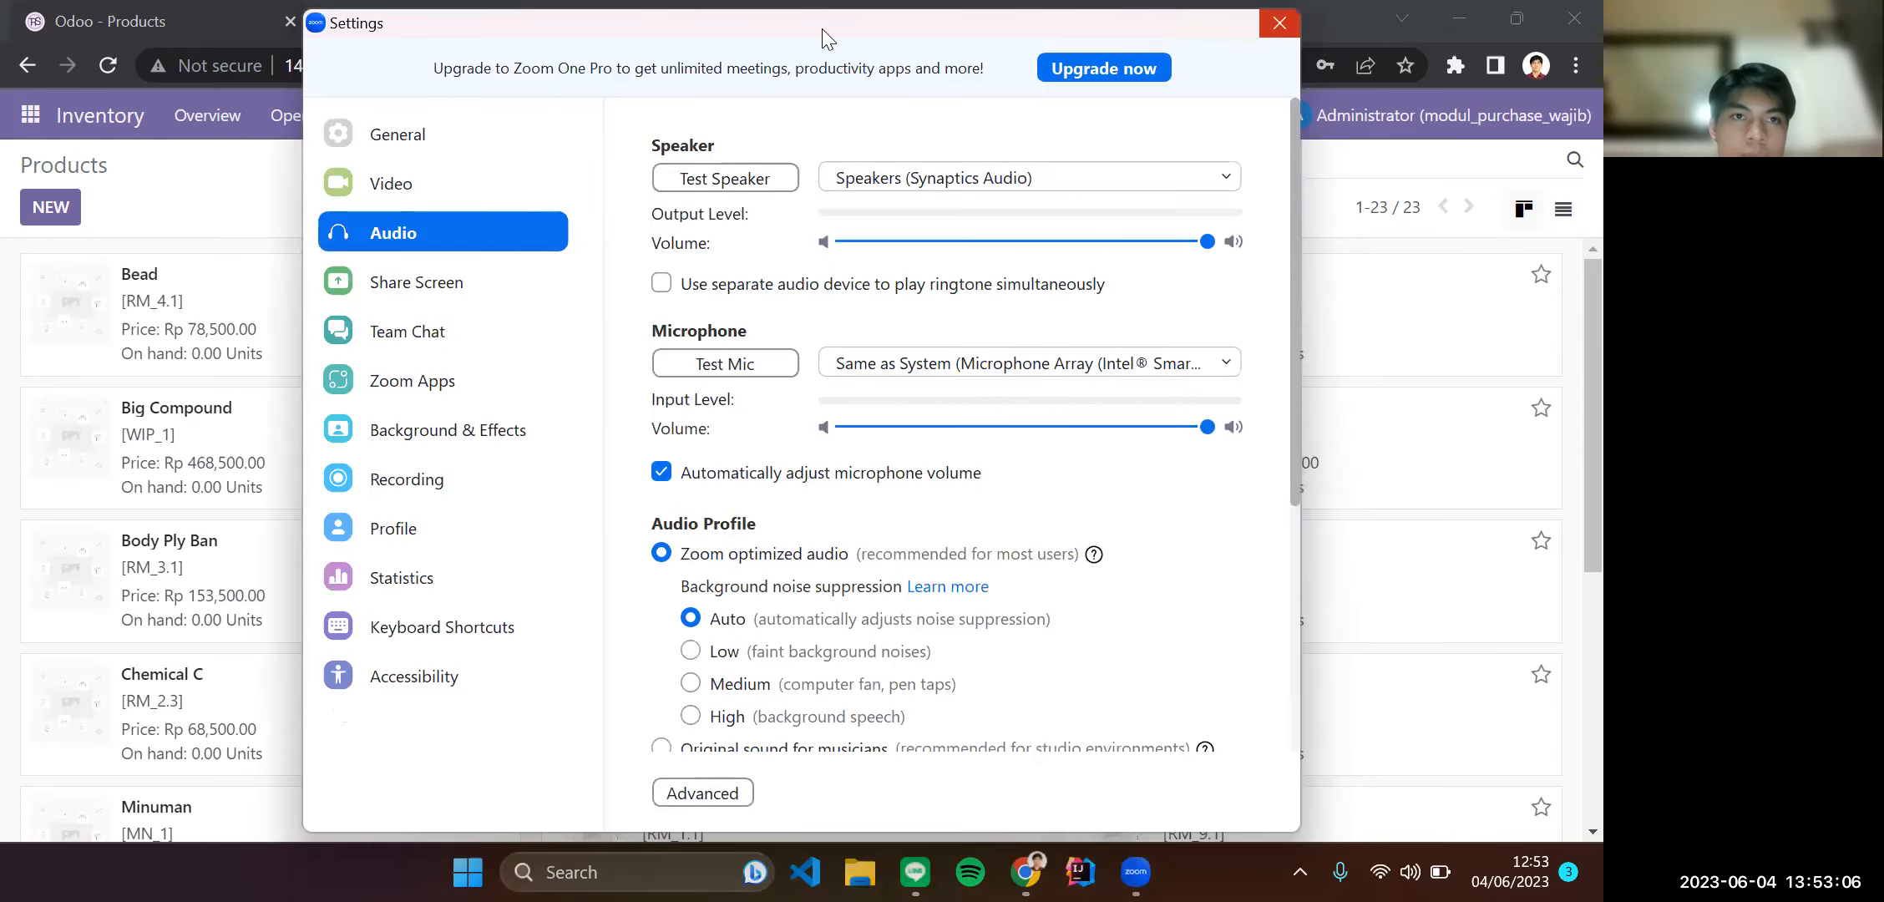
pyautogui.click(1280, 25)
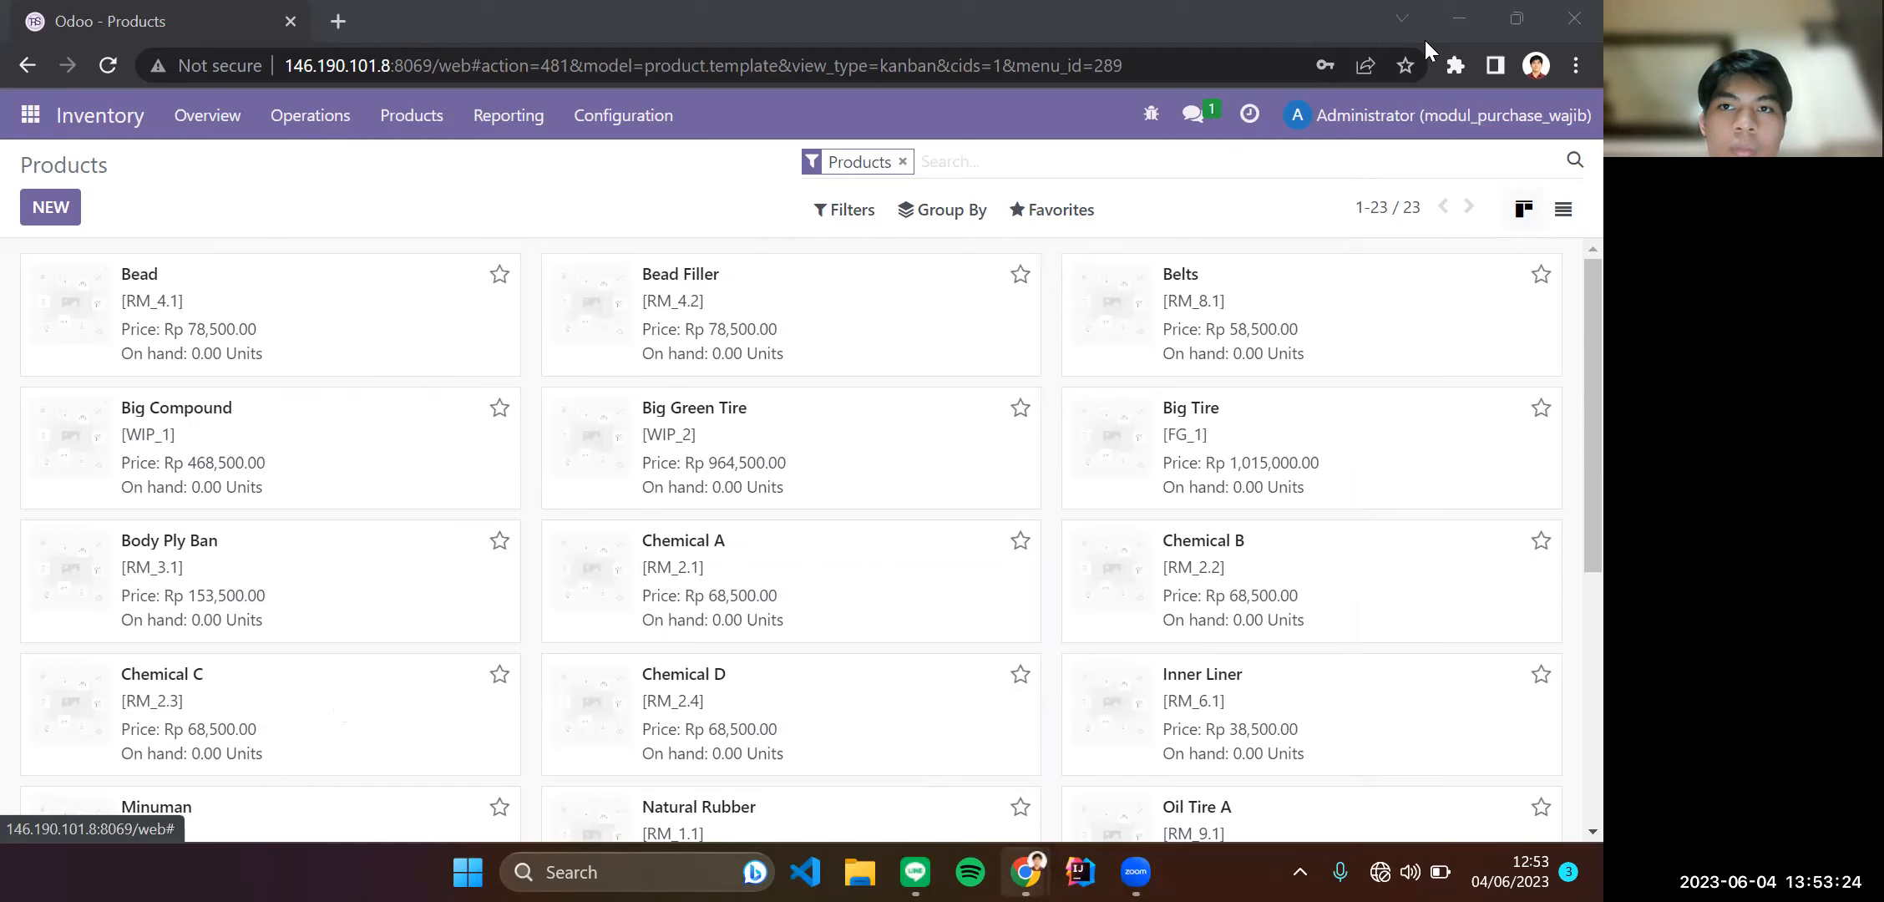
# Load the Purchase Order Google spreadsheet in a new browser tab beside the scenario document, and minimize that window.
pyautogui.hotkey('alt', 'Tab')
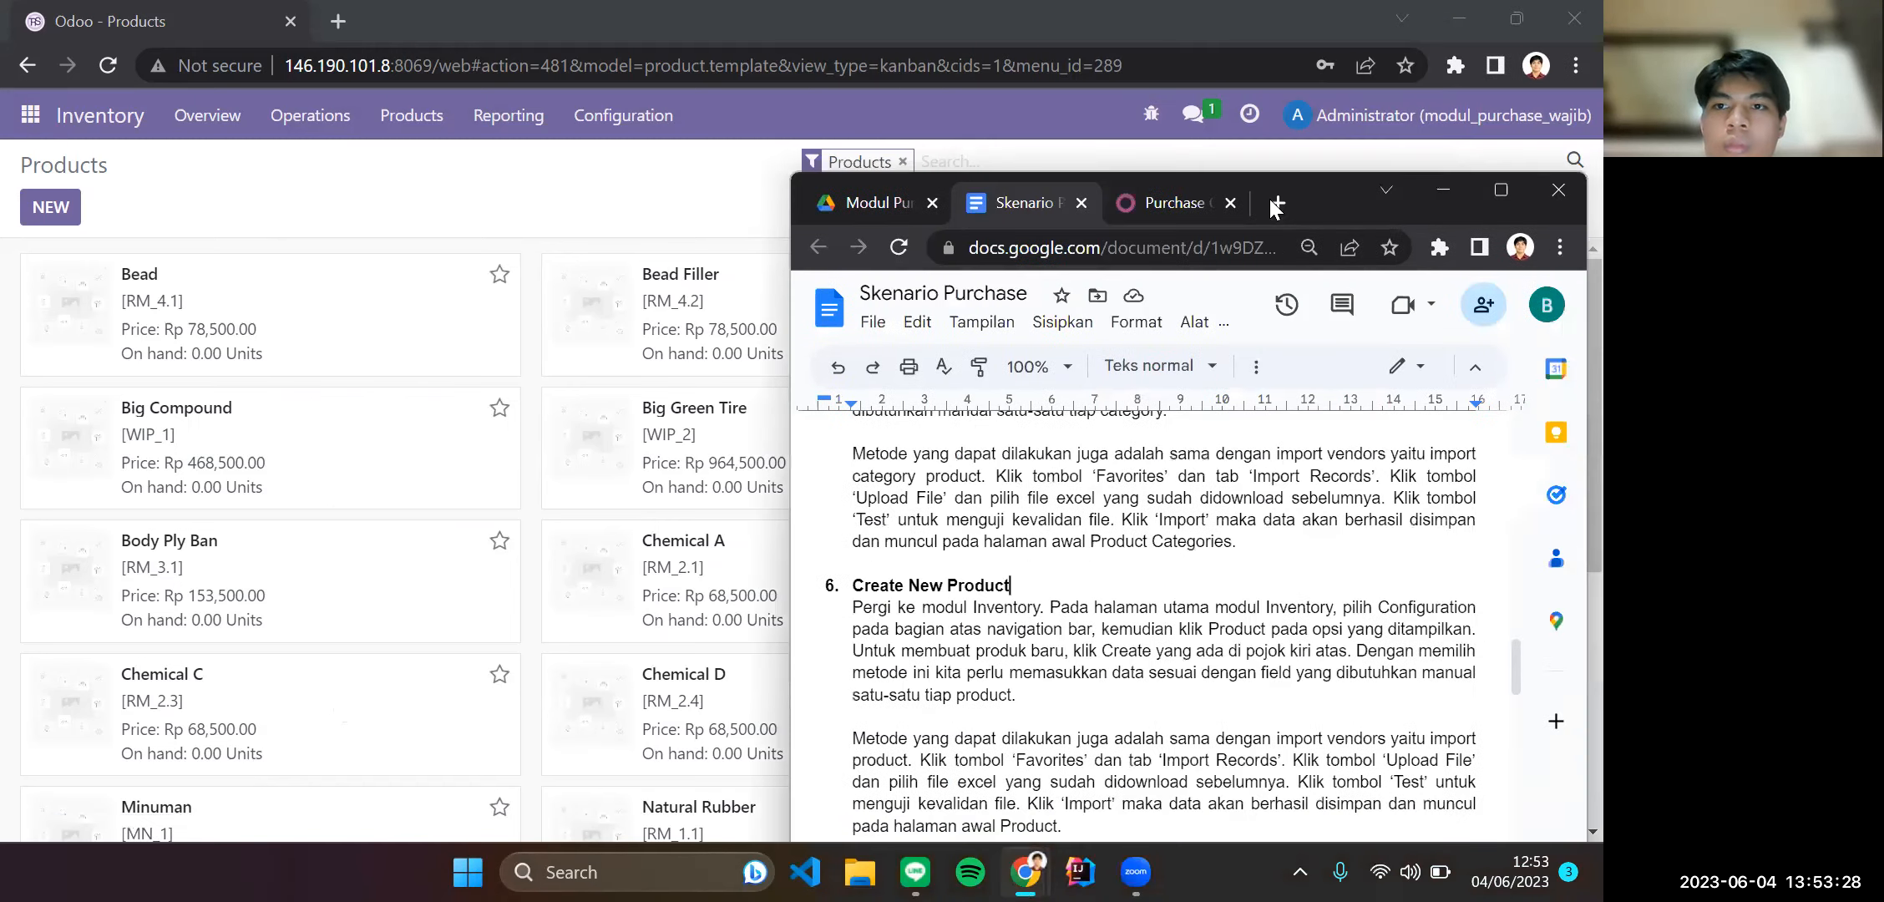
pyautogui.click(1269, 199)
pyautogui.write('purch')
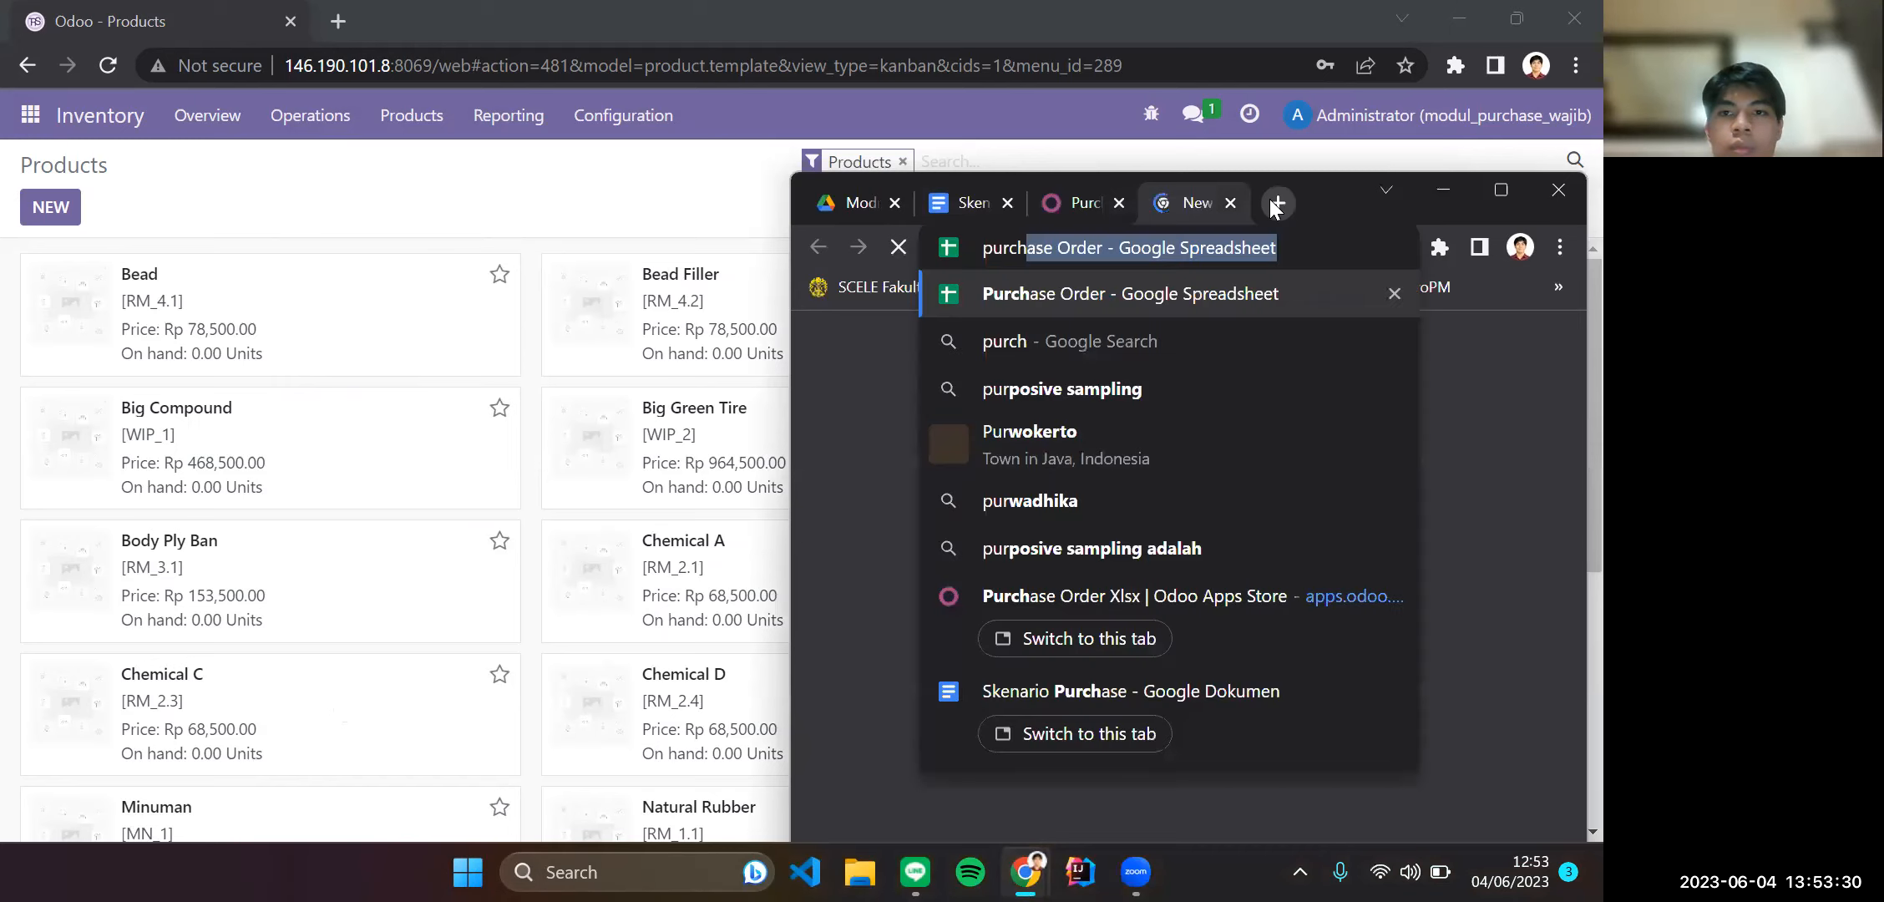
pyautogui.press('Return')
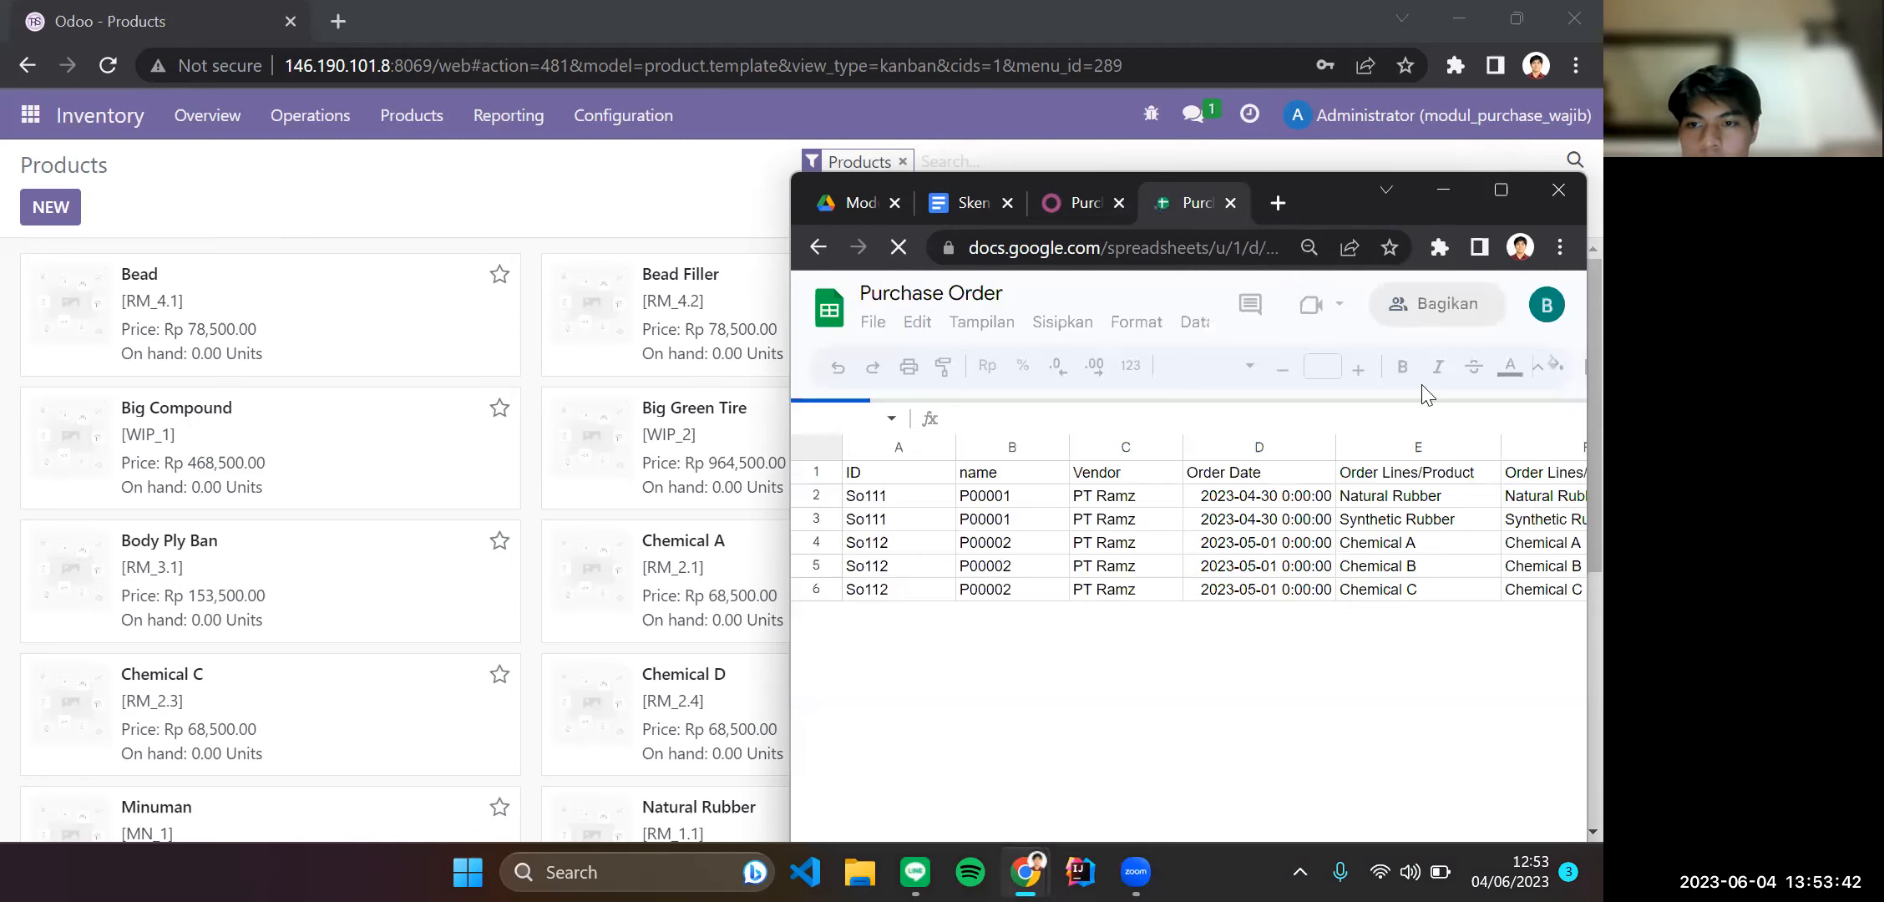
pyautogui.click(1444, 192)
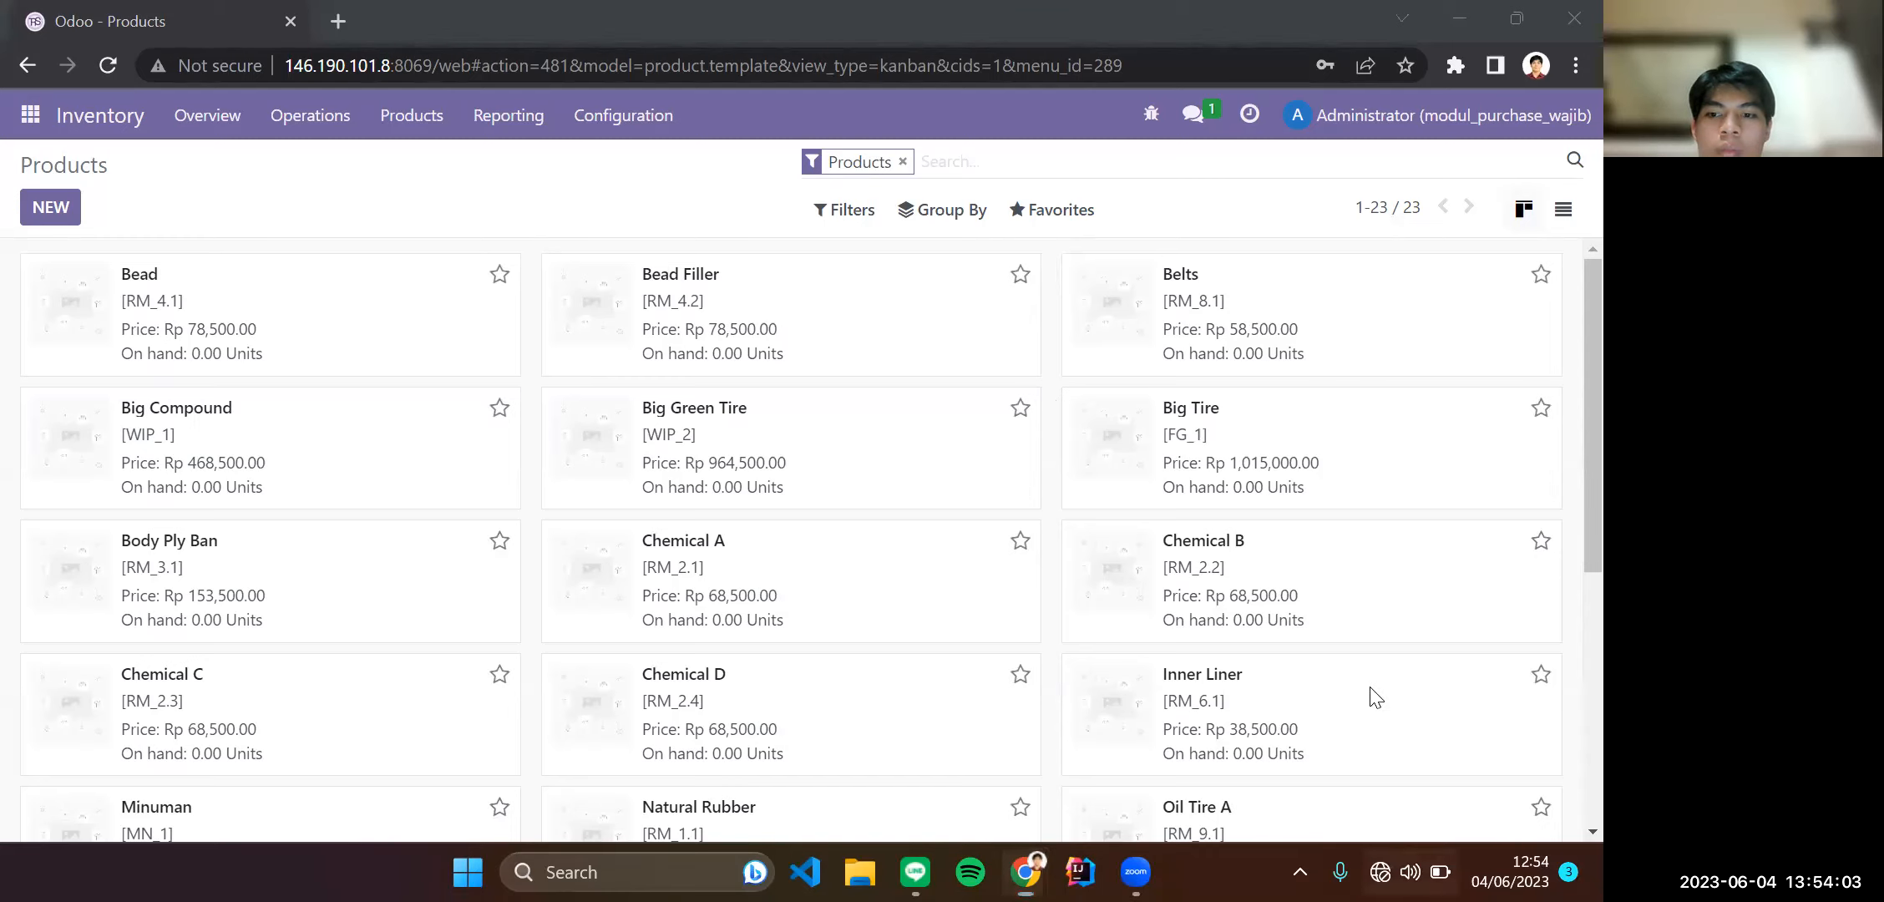
# Reconnect the computer to the available Wi-Fi network and return to the Odoo Products list.
pyautogui.press('super+a')
pyautogui.click(1268, 394)
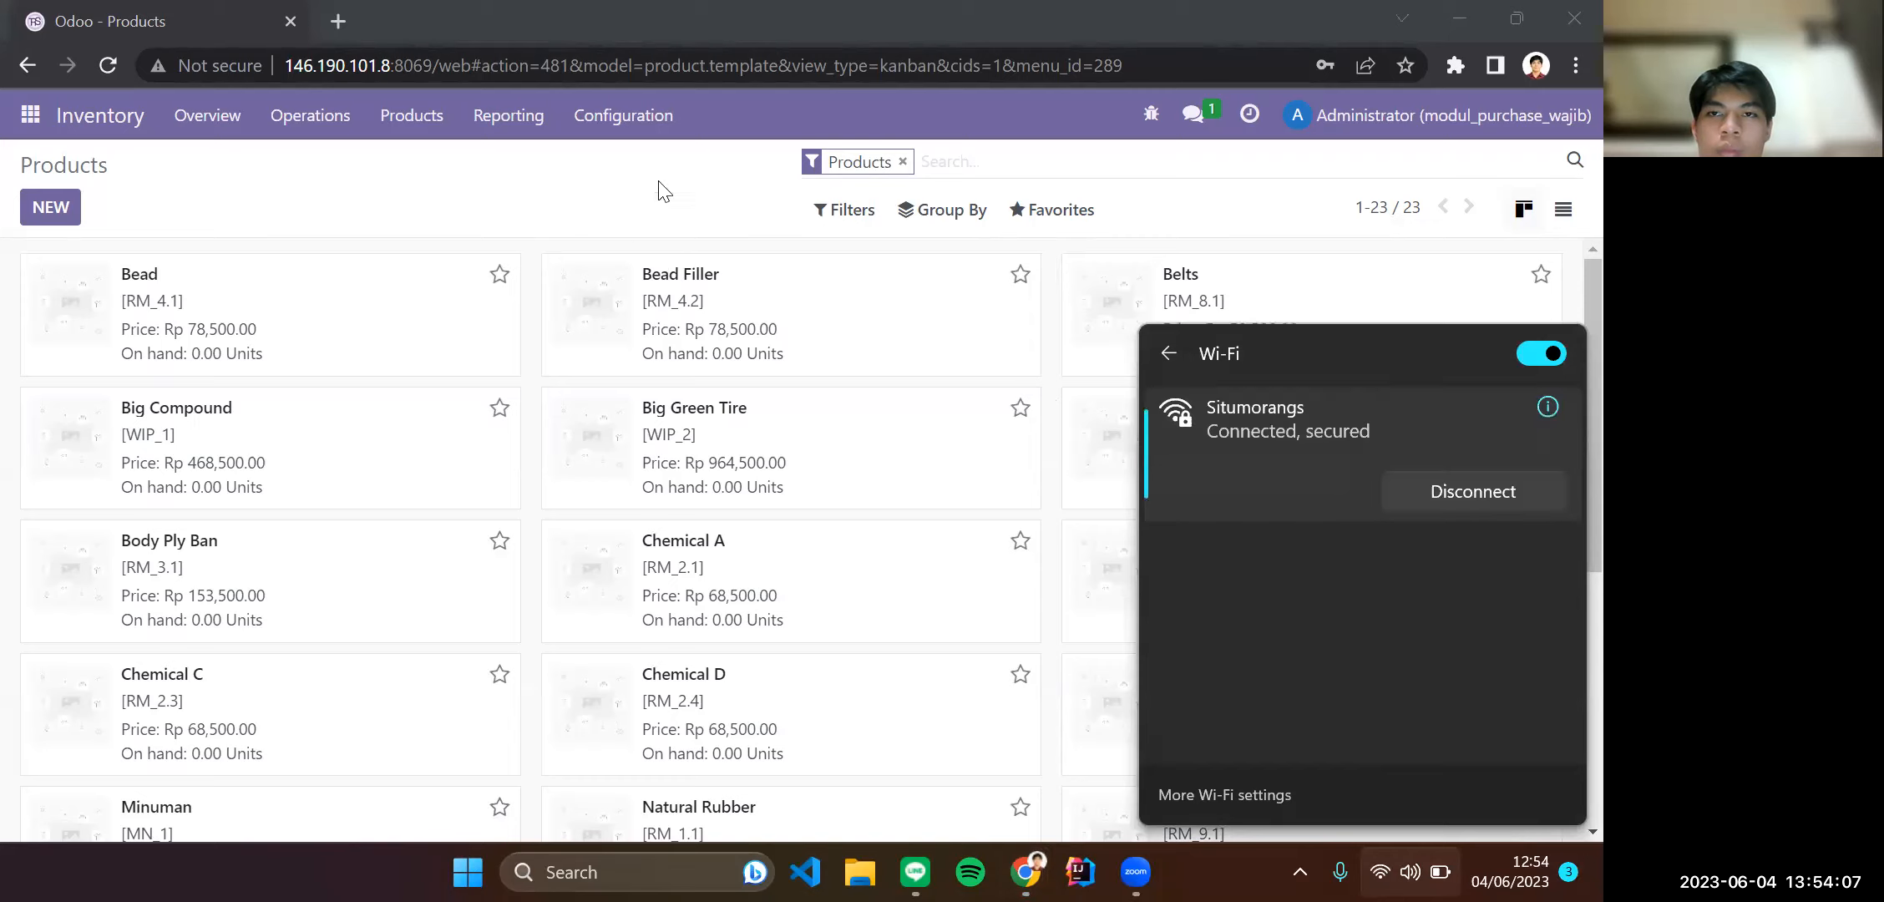
pyautogui.click(764, 570)
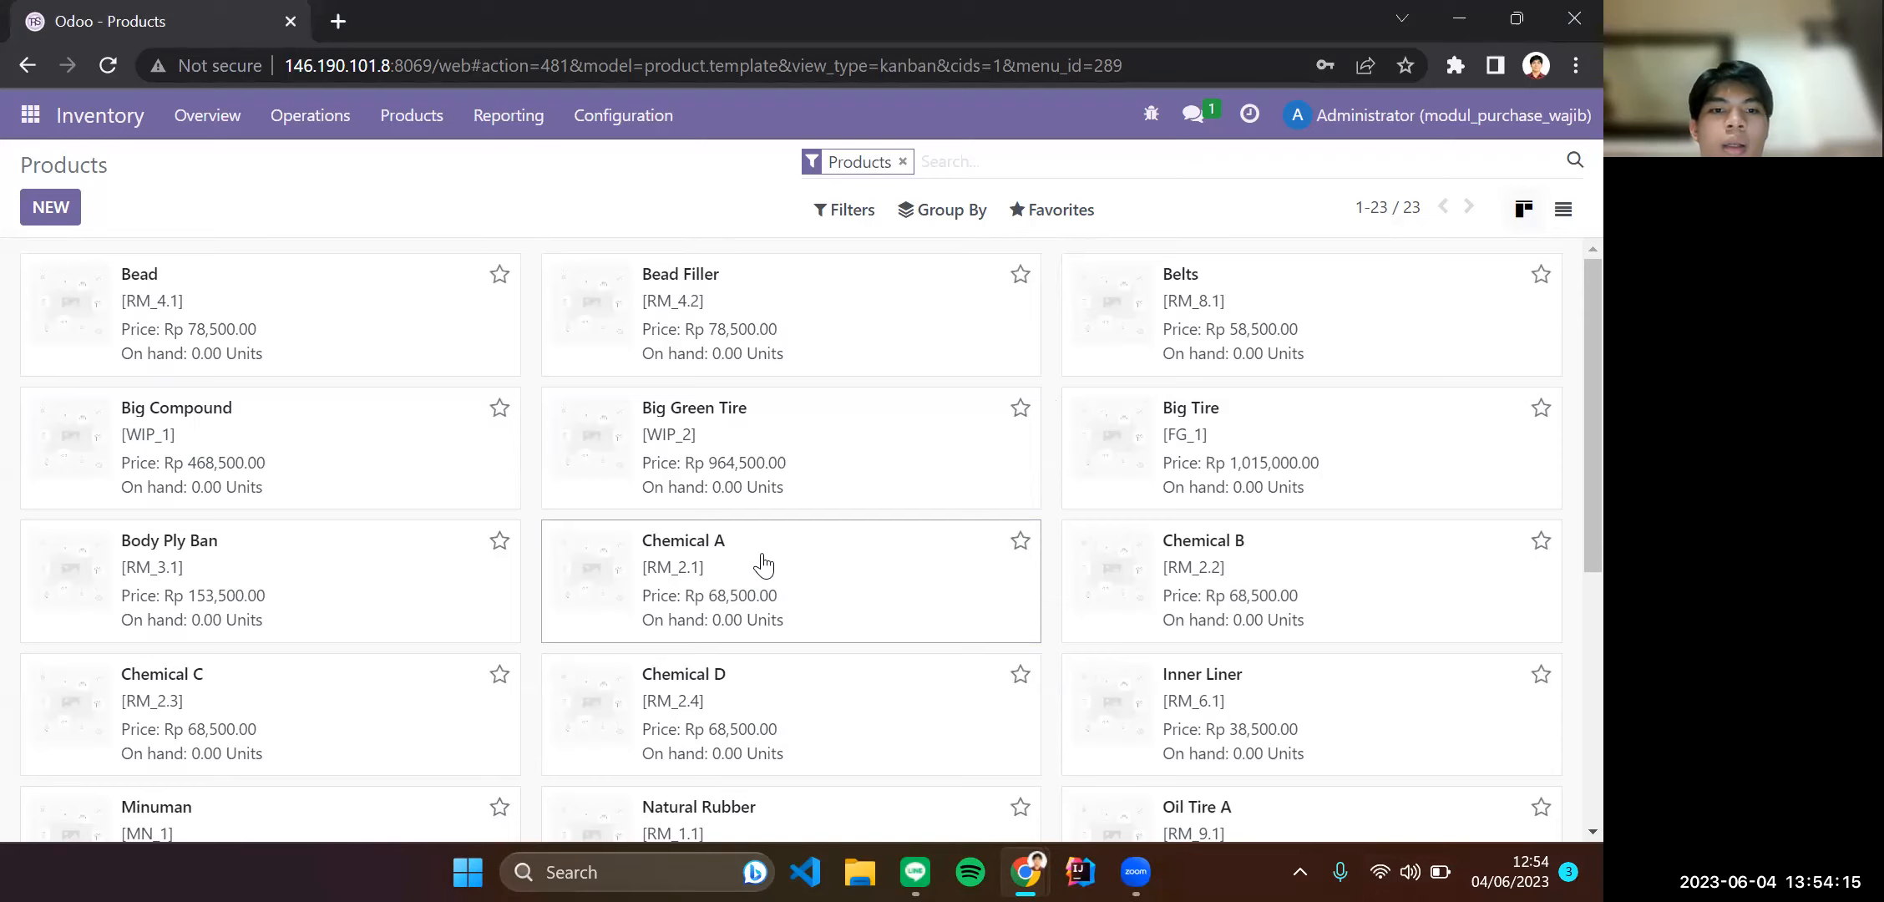
# Open the Chemical A product, look over its general information, and return to the Products list.
pyautogui.click(763, 567)
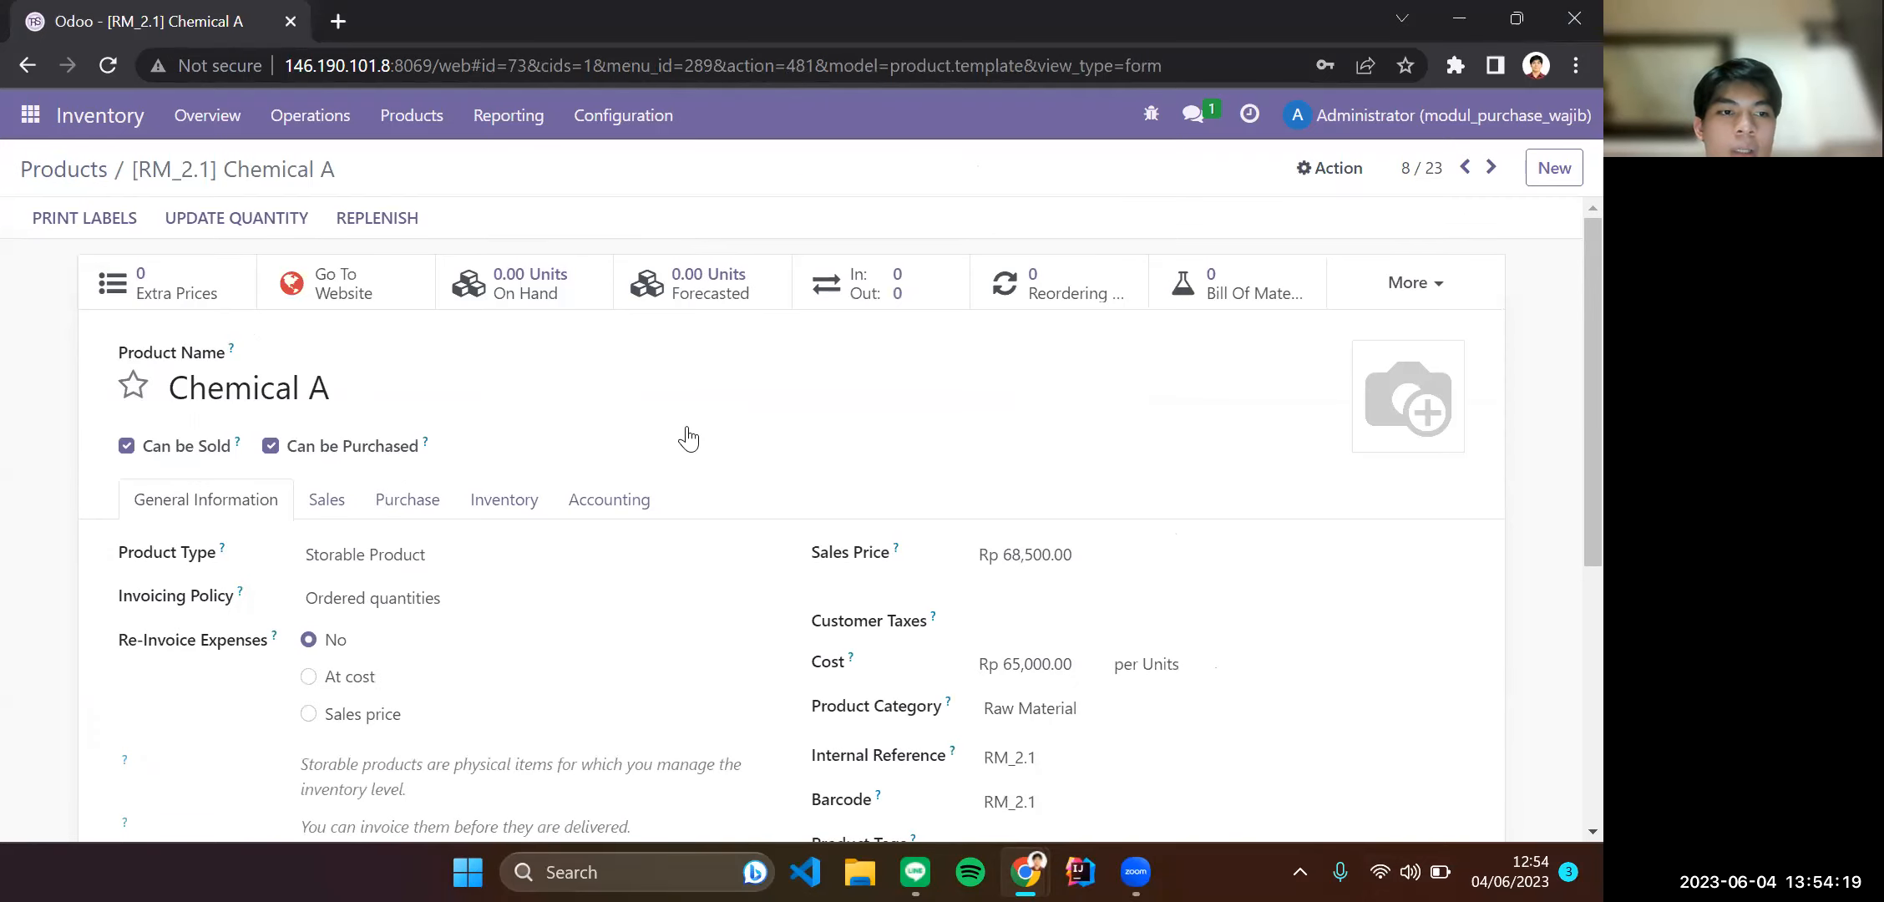
pyautogui.scroll(-2, 690, 451)
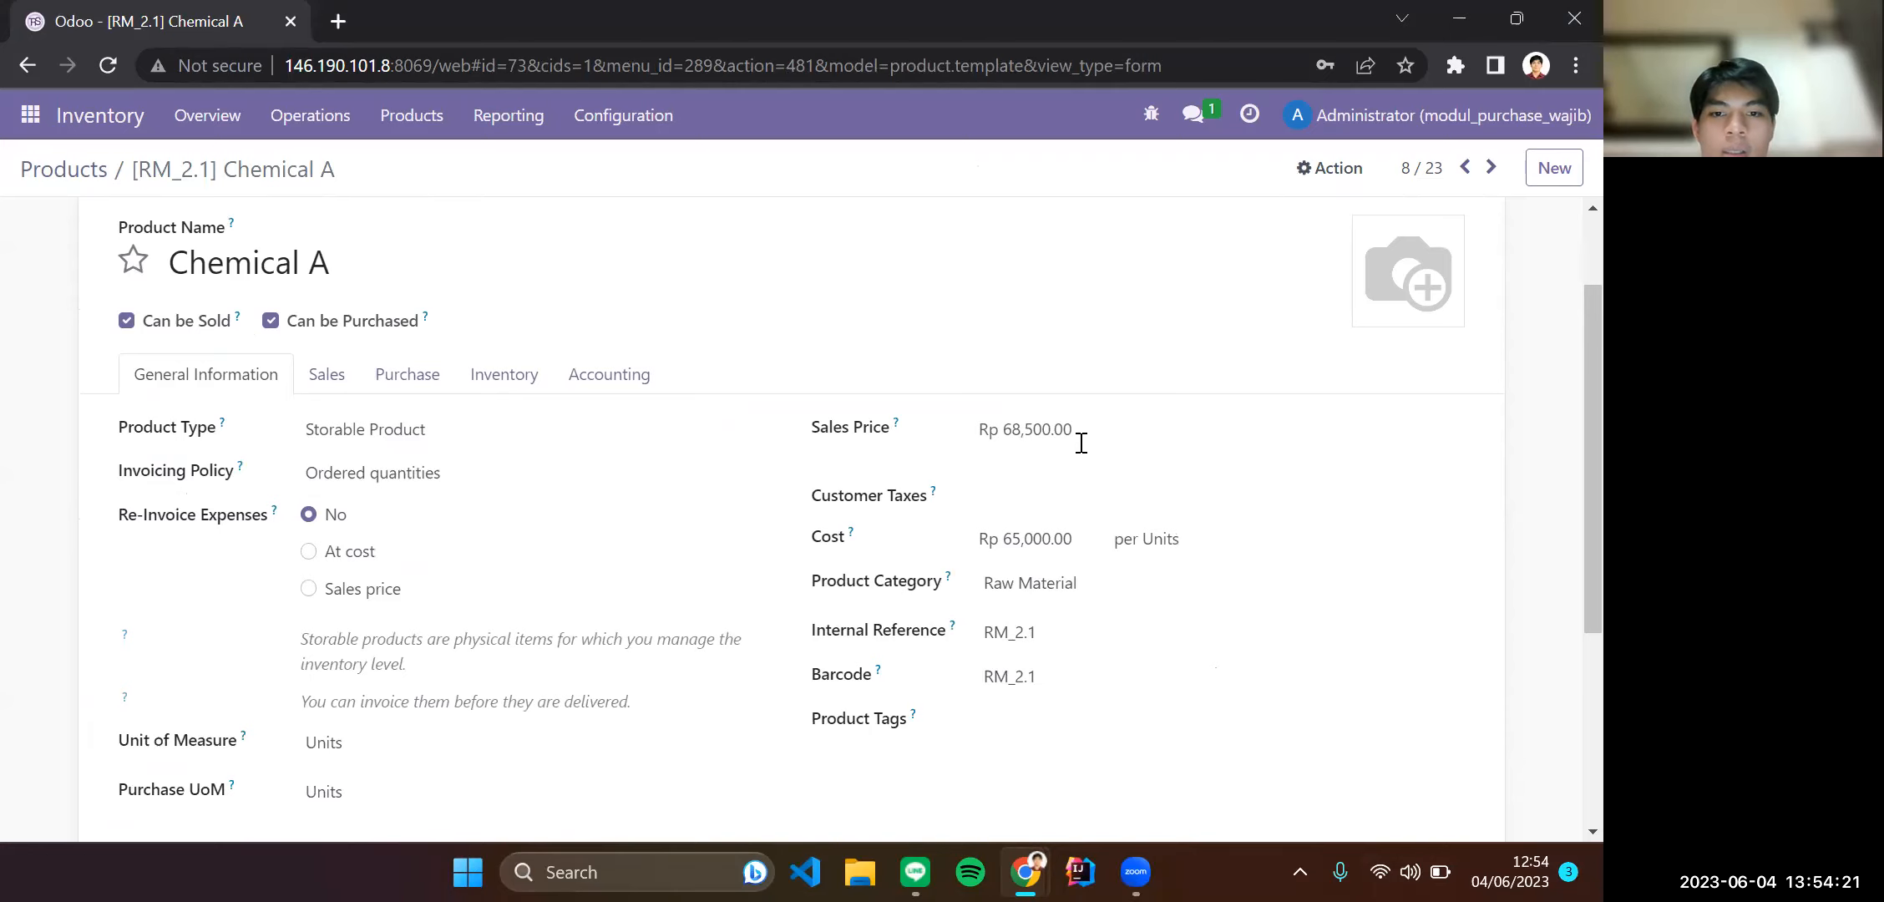
pyautogui.scroll(-1, 1088, 584)
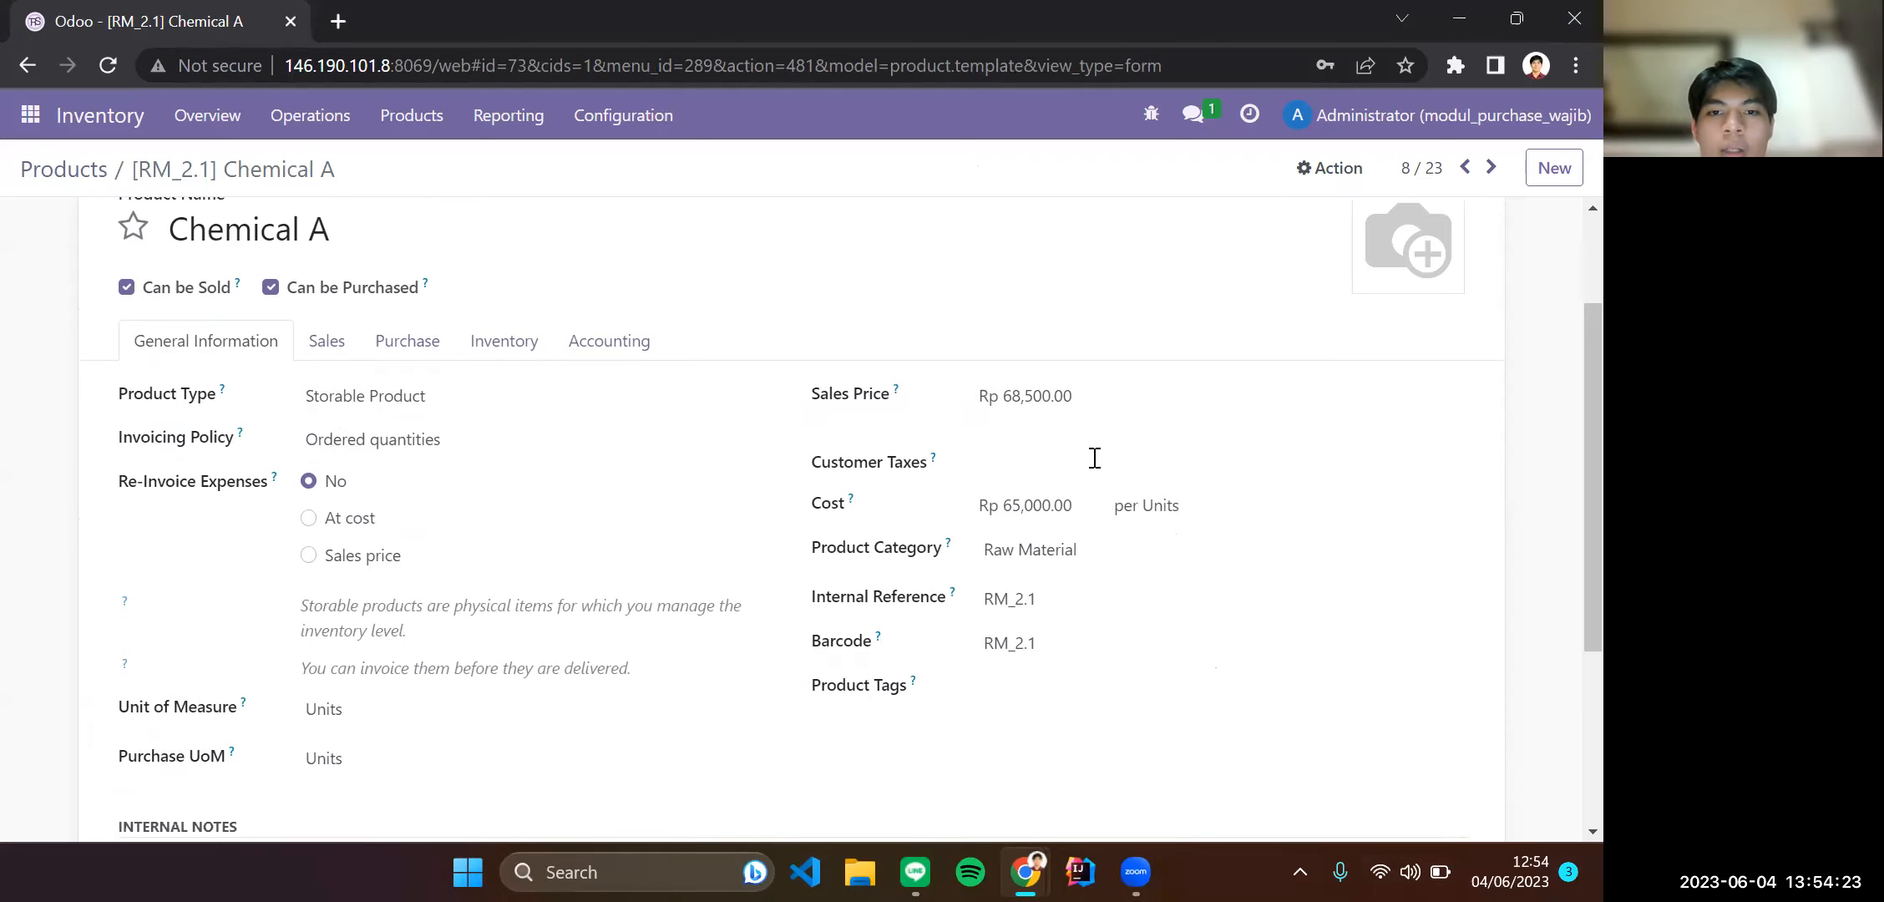
pyautogui.scroll(-1, 1094, 454)
pyautogui.scroll(1, 236, 294)
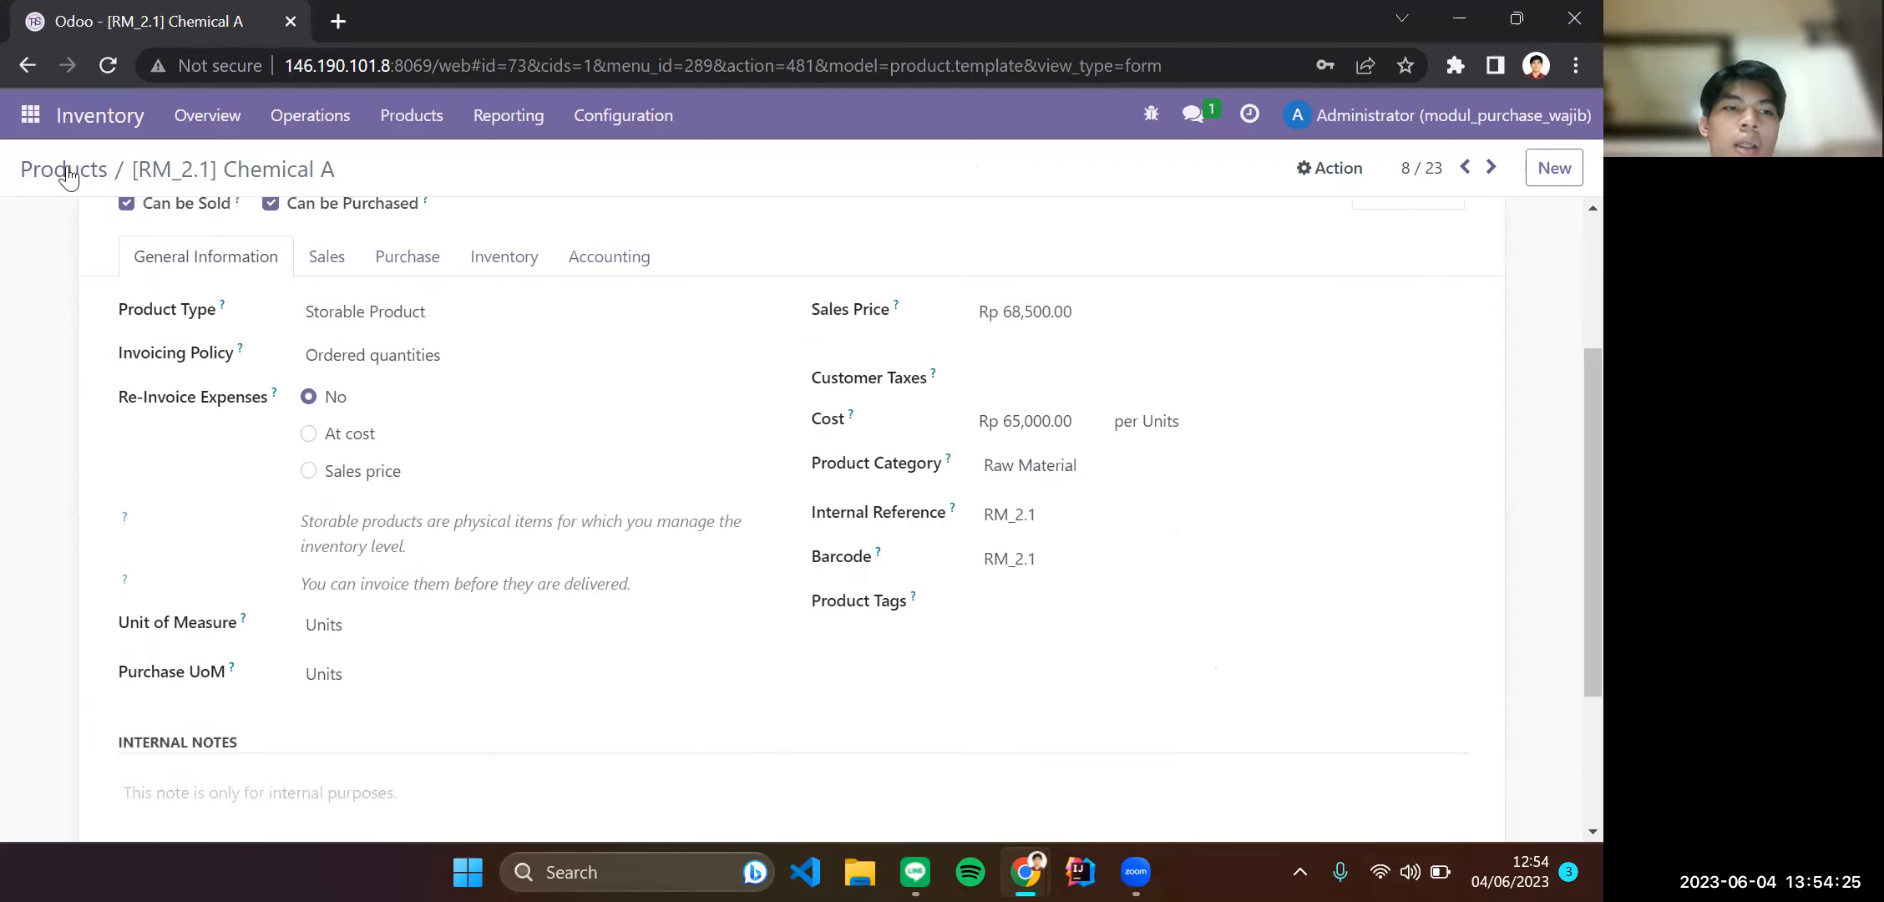
pyautogui.click(69, 173)
# Read section 7, Update Qty on Hand, in the Skenario Purchase document.
pyautogui.click(1026, 872)
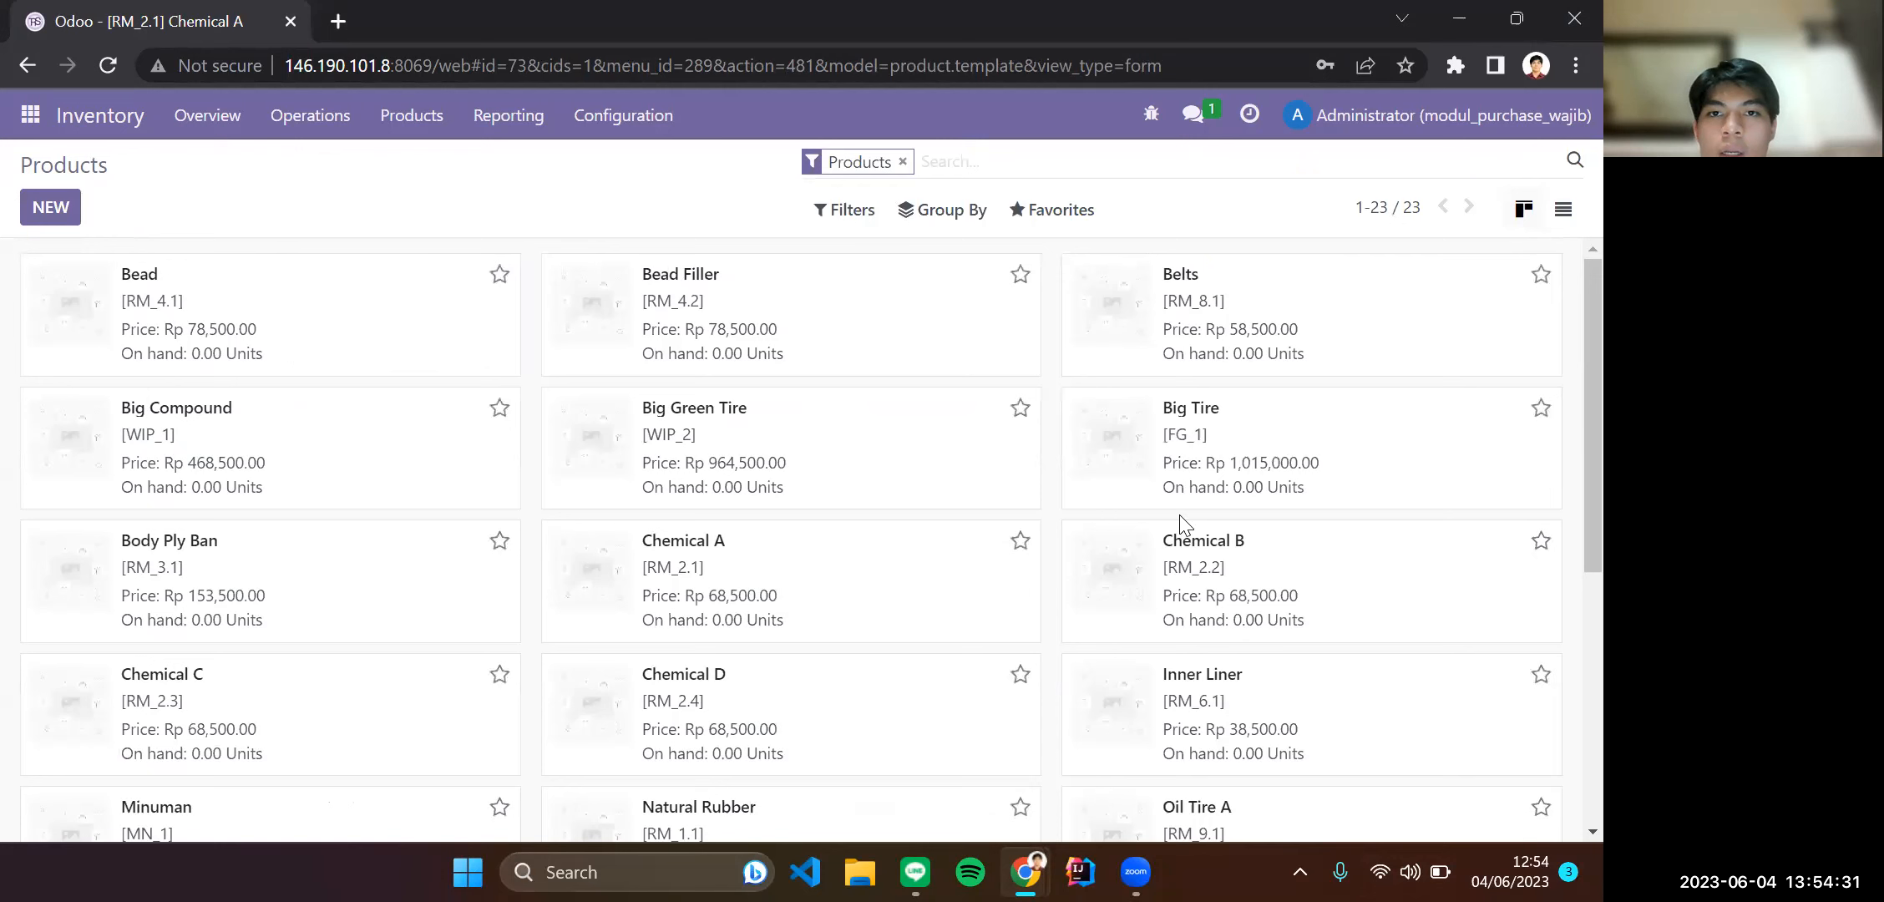
pyautogui.hotkey('alt', 'Tab')
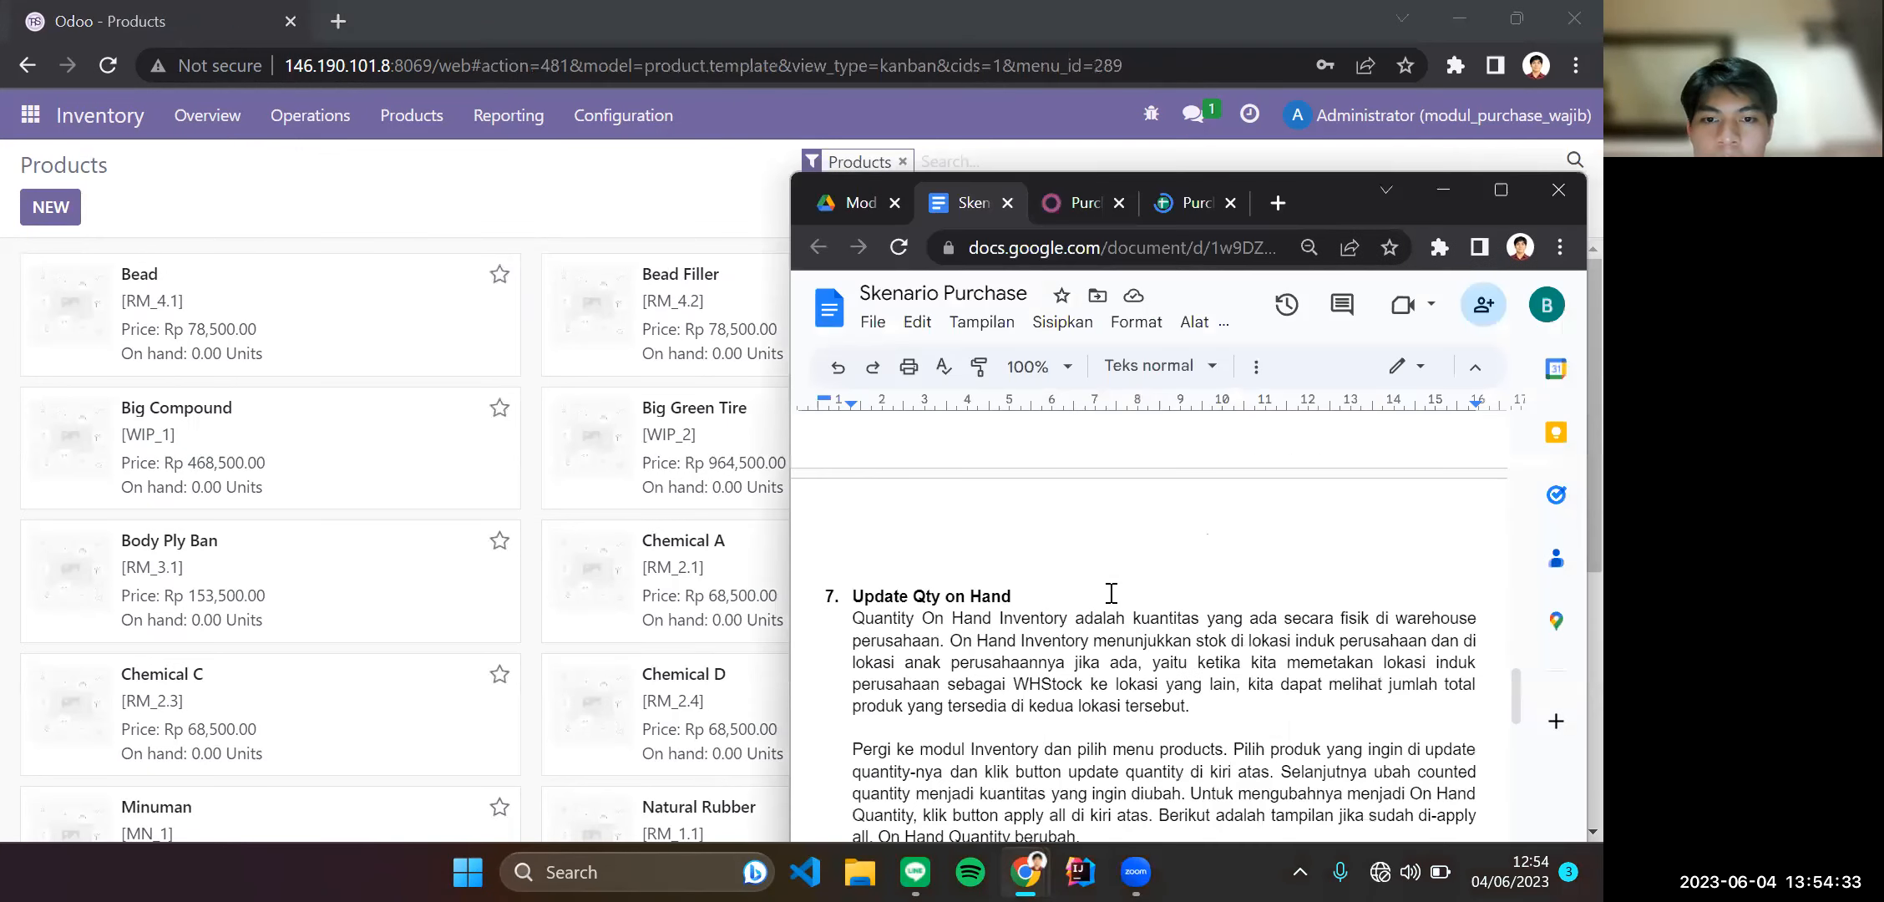
pyautogui.scroll(-2, 1032, 500)
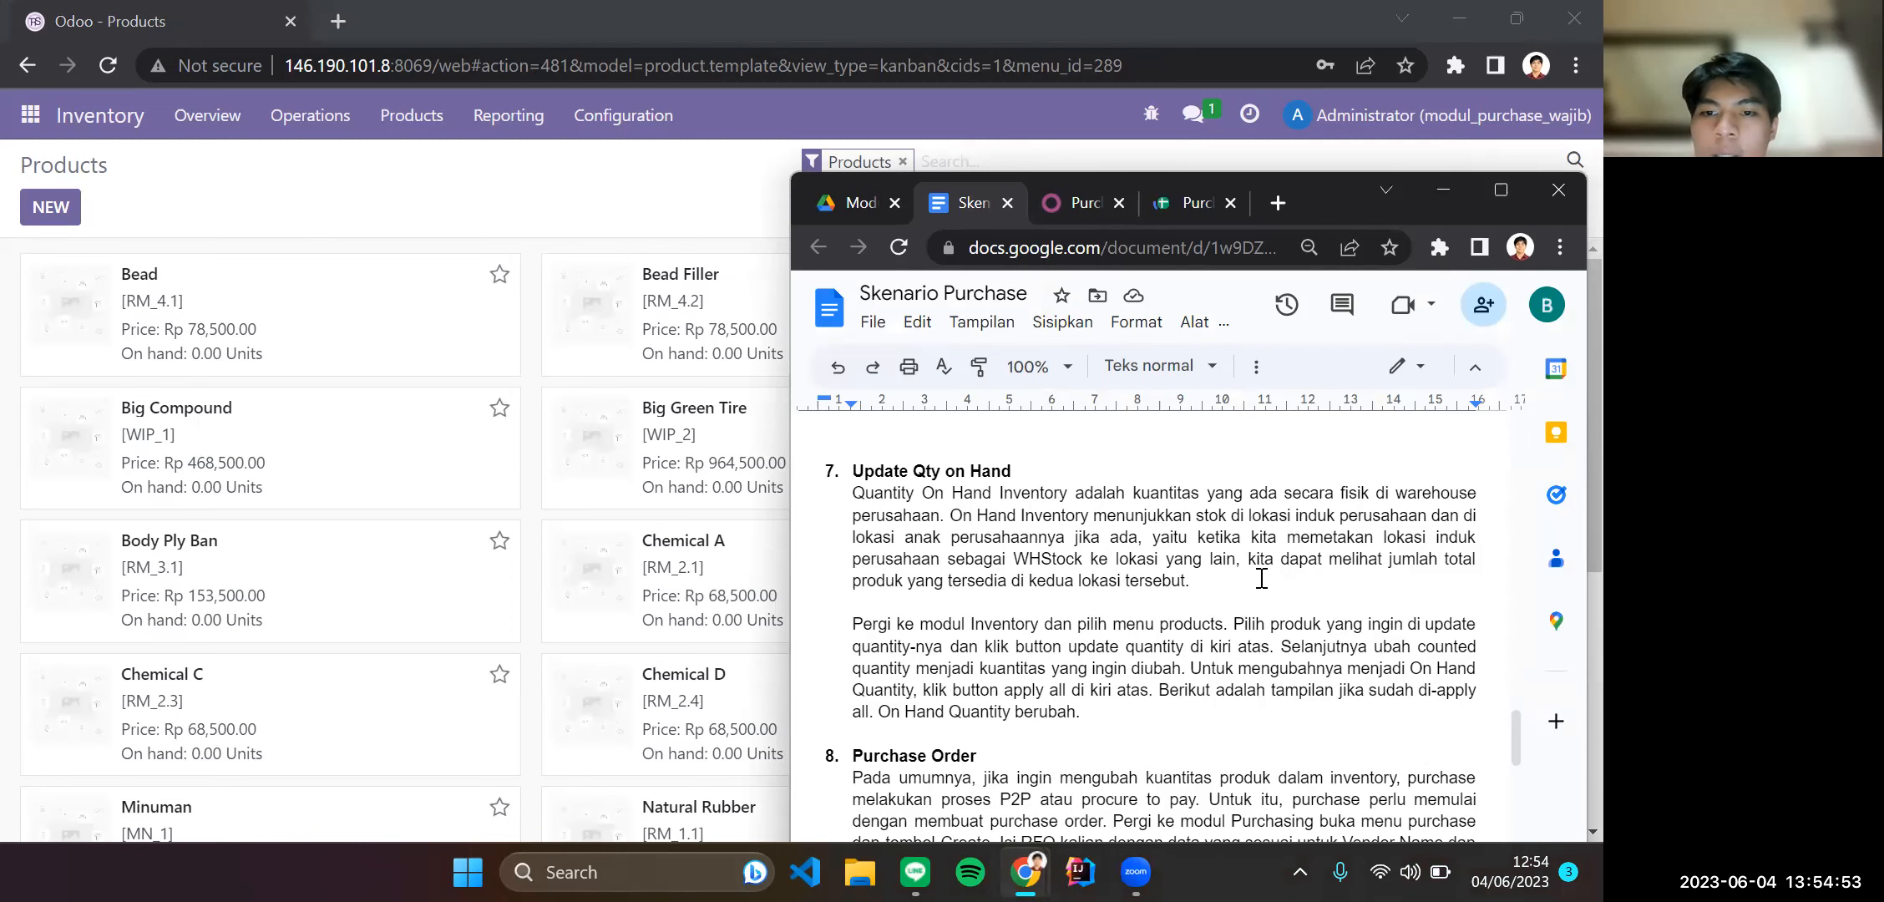
pyautogui.scroll(-3, 1191, 523)
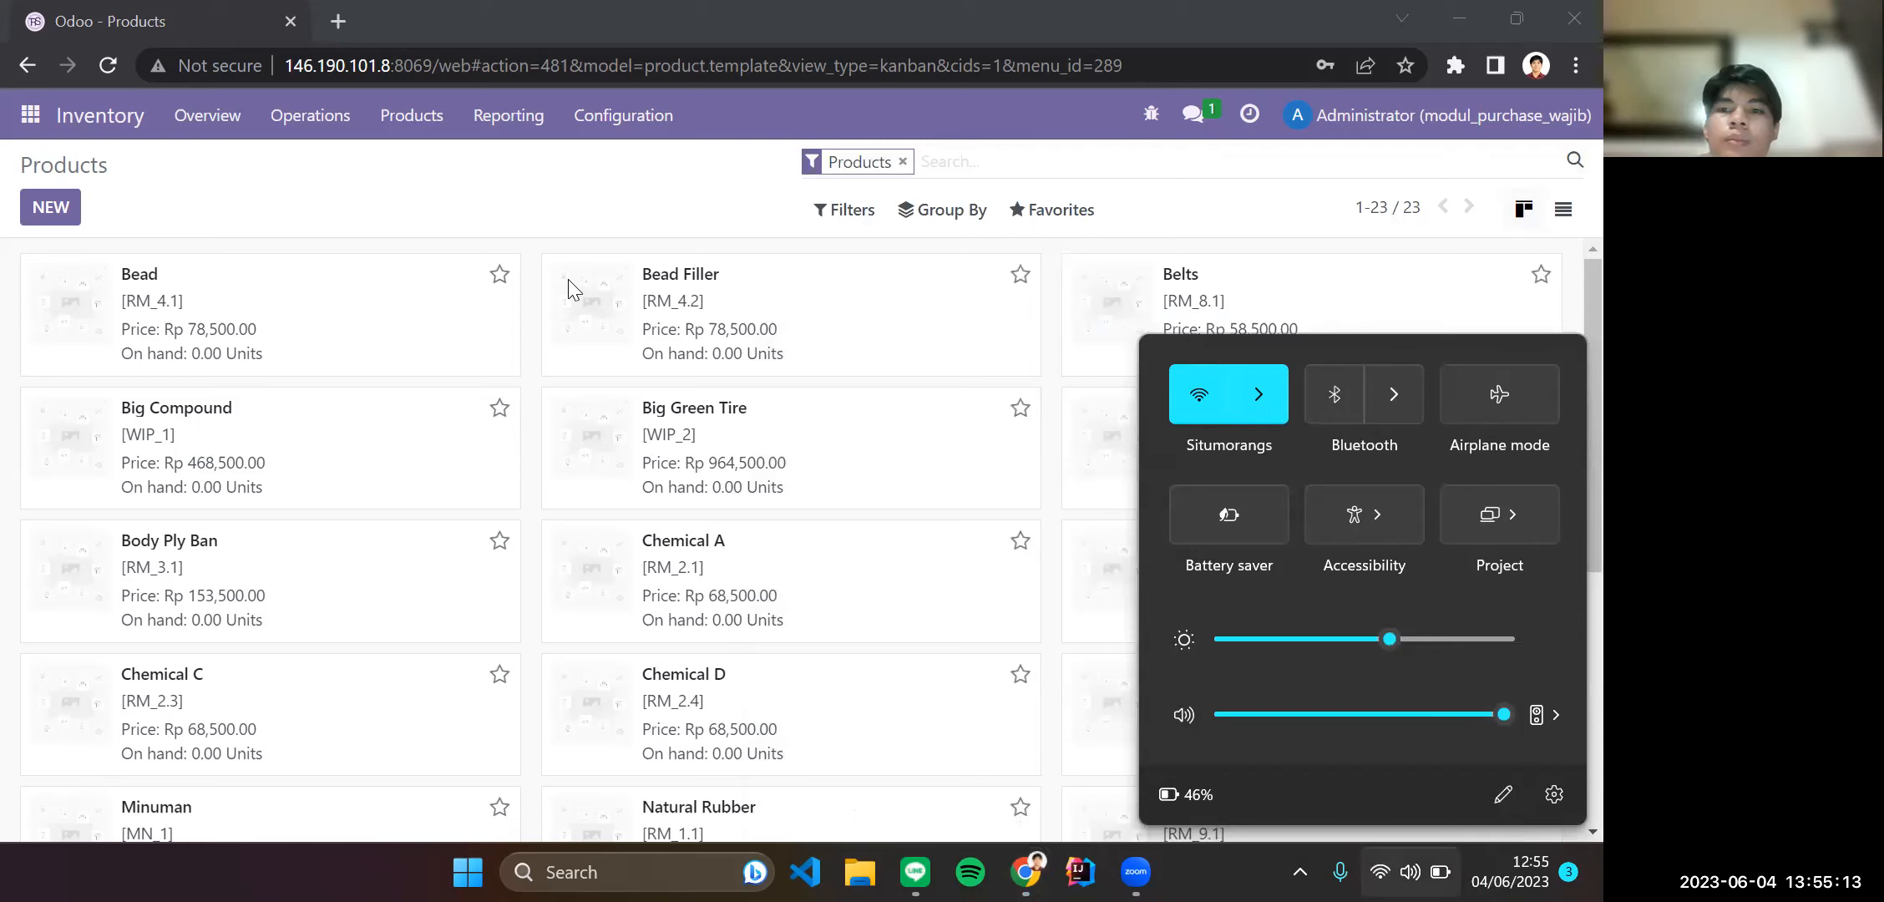
# Open Chemical A's Change Product Quantity form in Odoo and dismiss it without entering a new quantity.
pyautogui.click(739, 553)
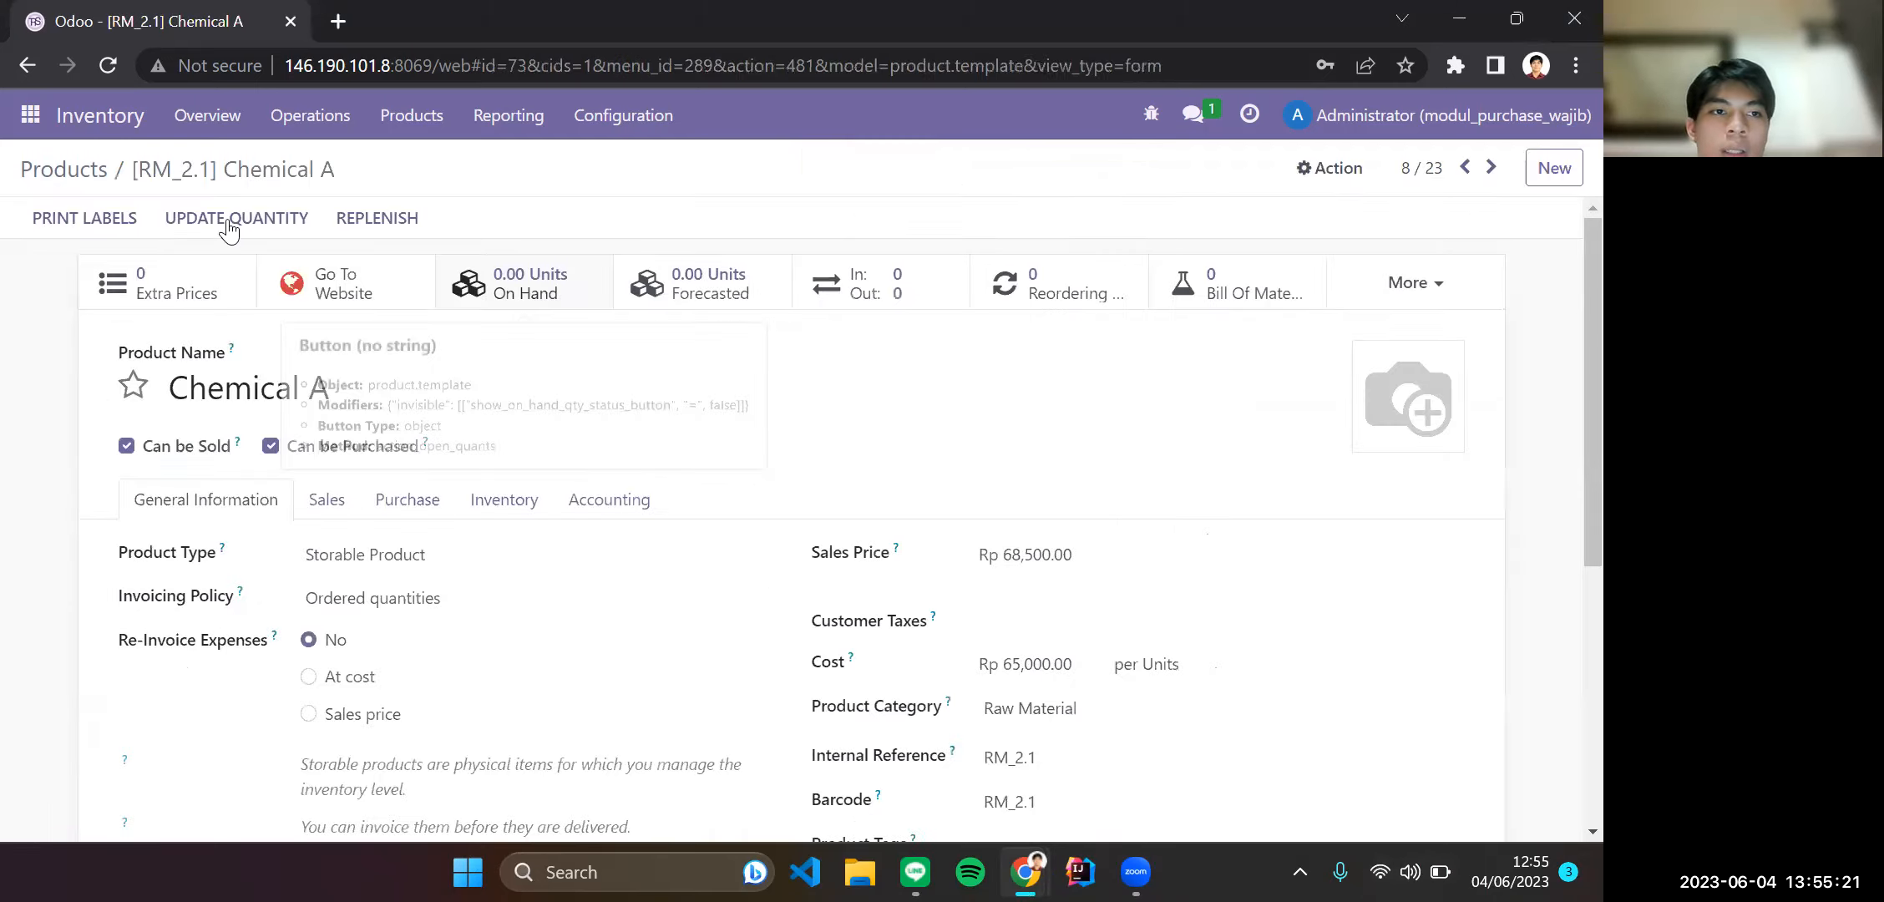
pyautogui.click(231, 224)
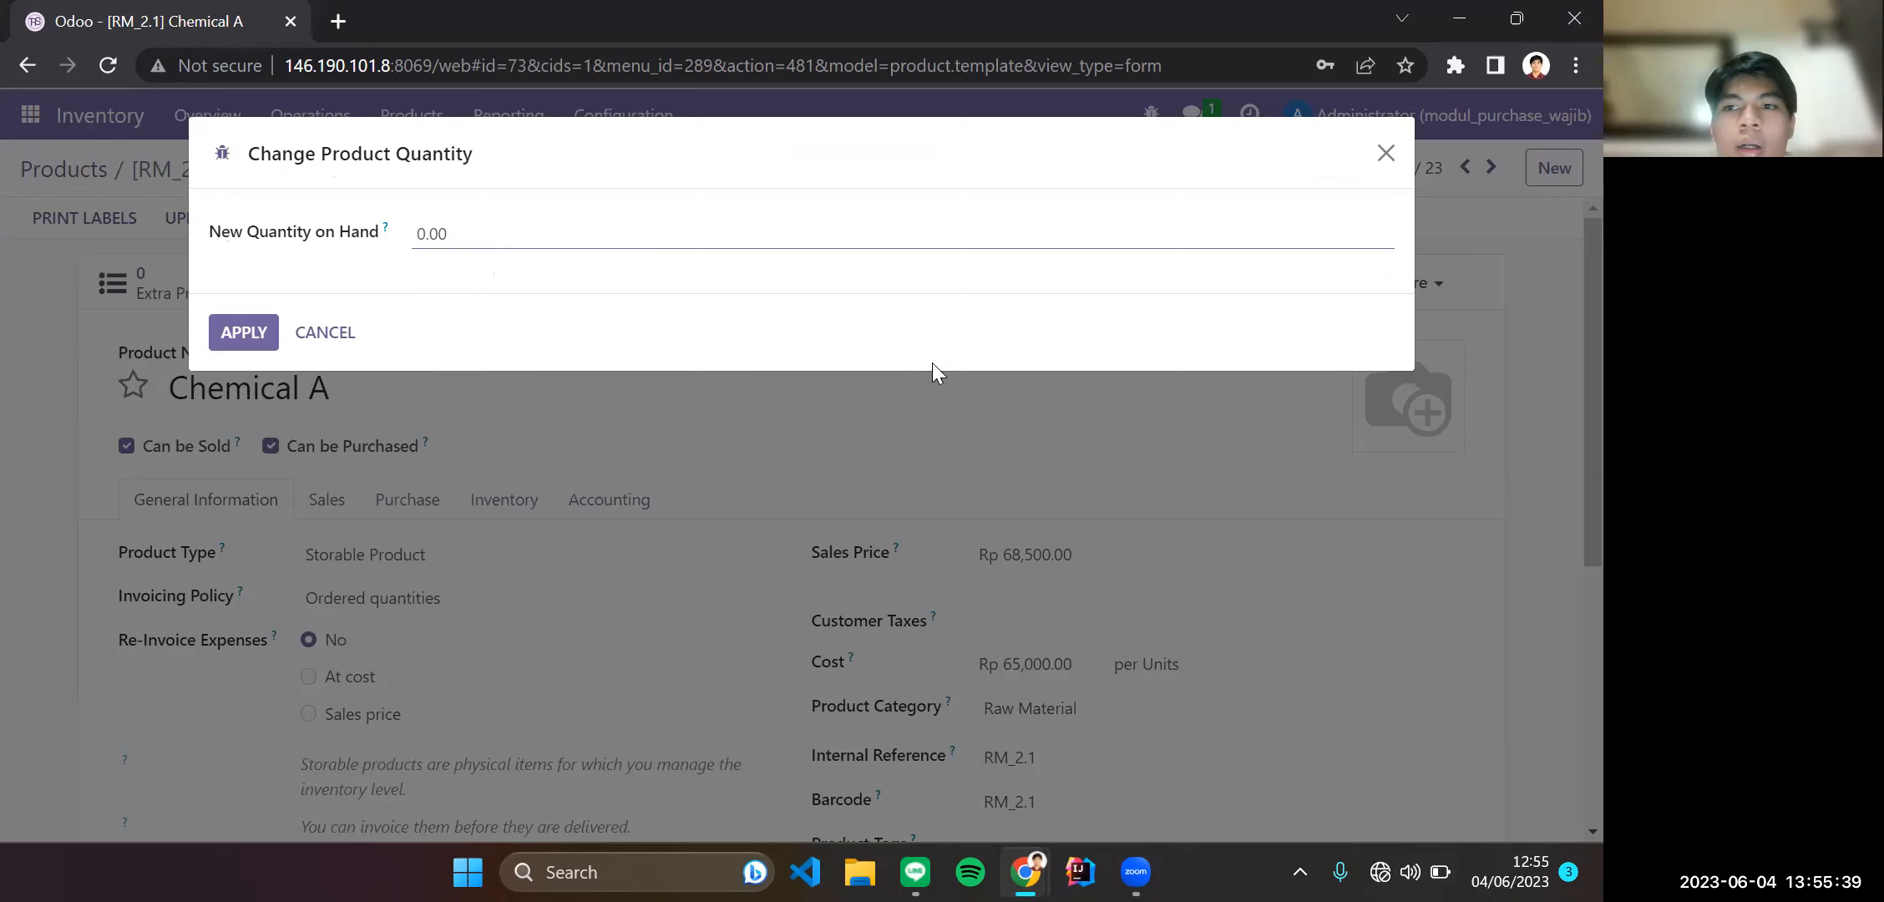
pyautogui.press('Escape')
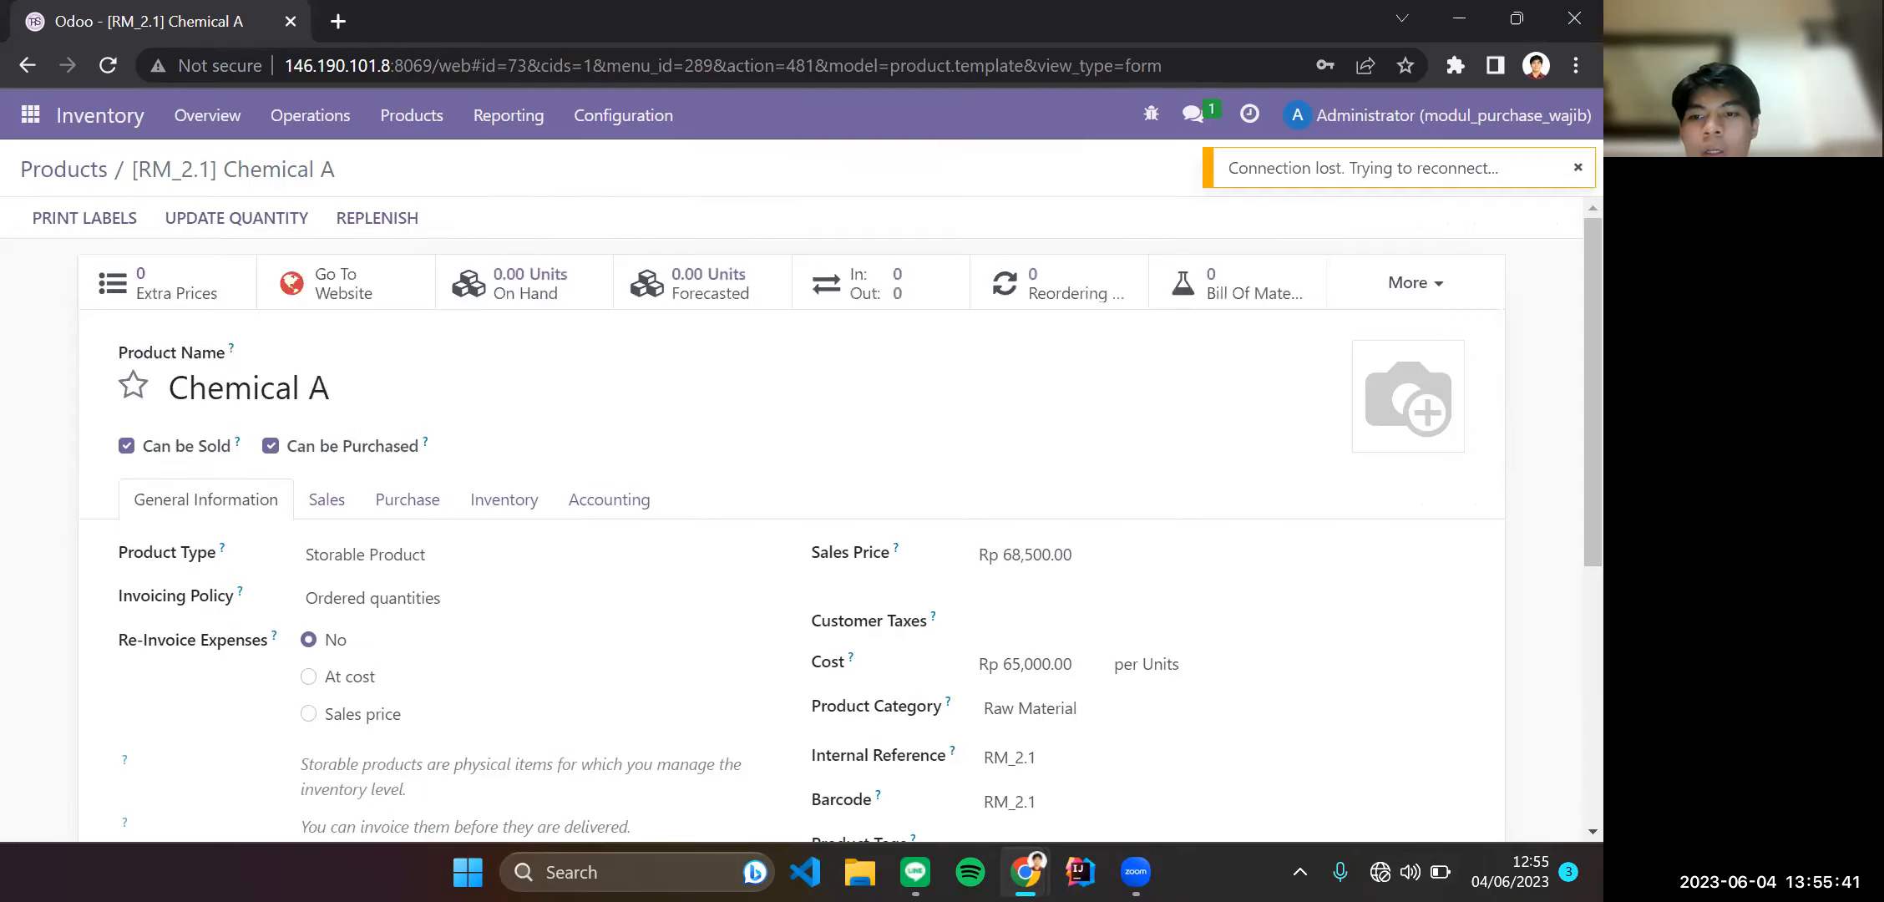
# Check the available Wi-Fi networks to try to restore the computer's connection.
pyautogui.press('super+a')
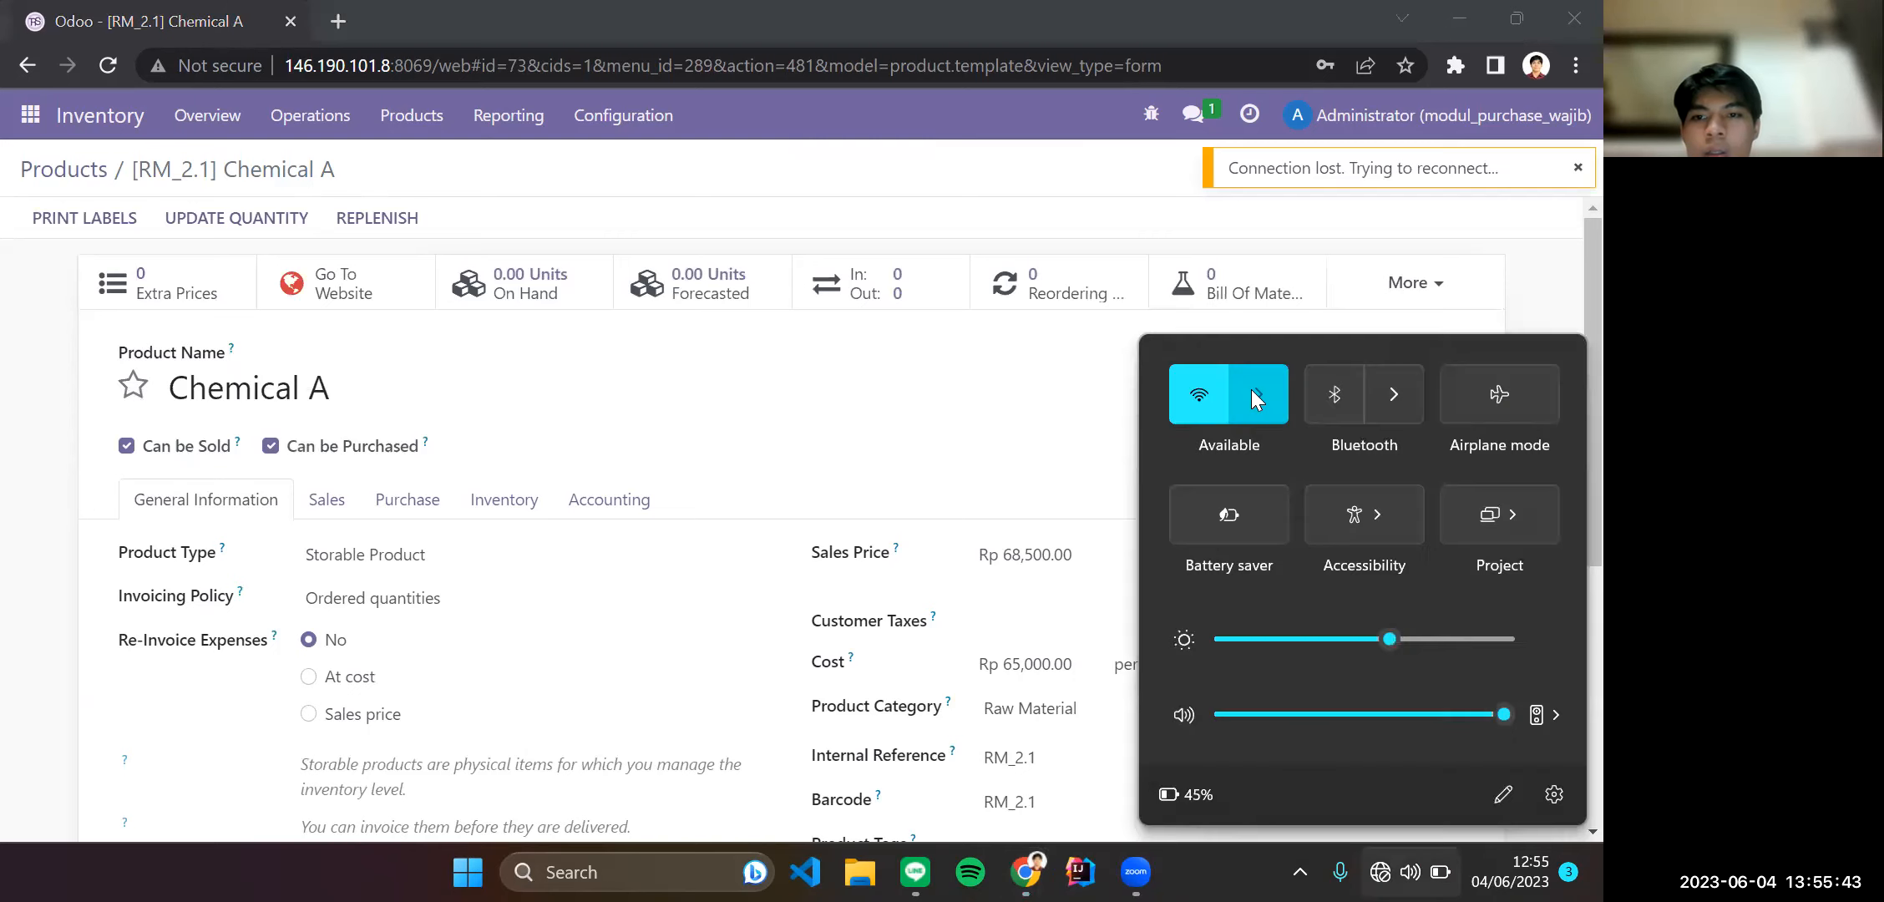
pyautogui.click(1251, 388)
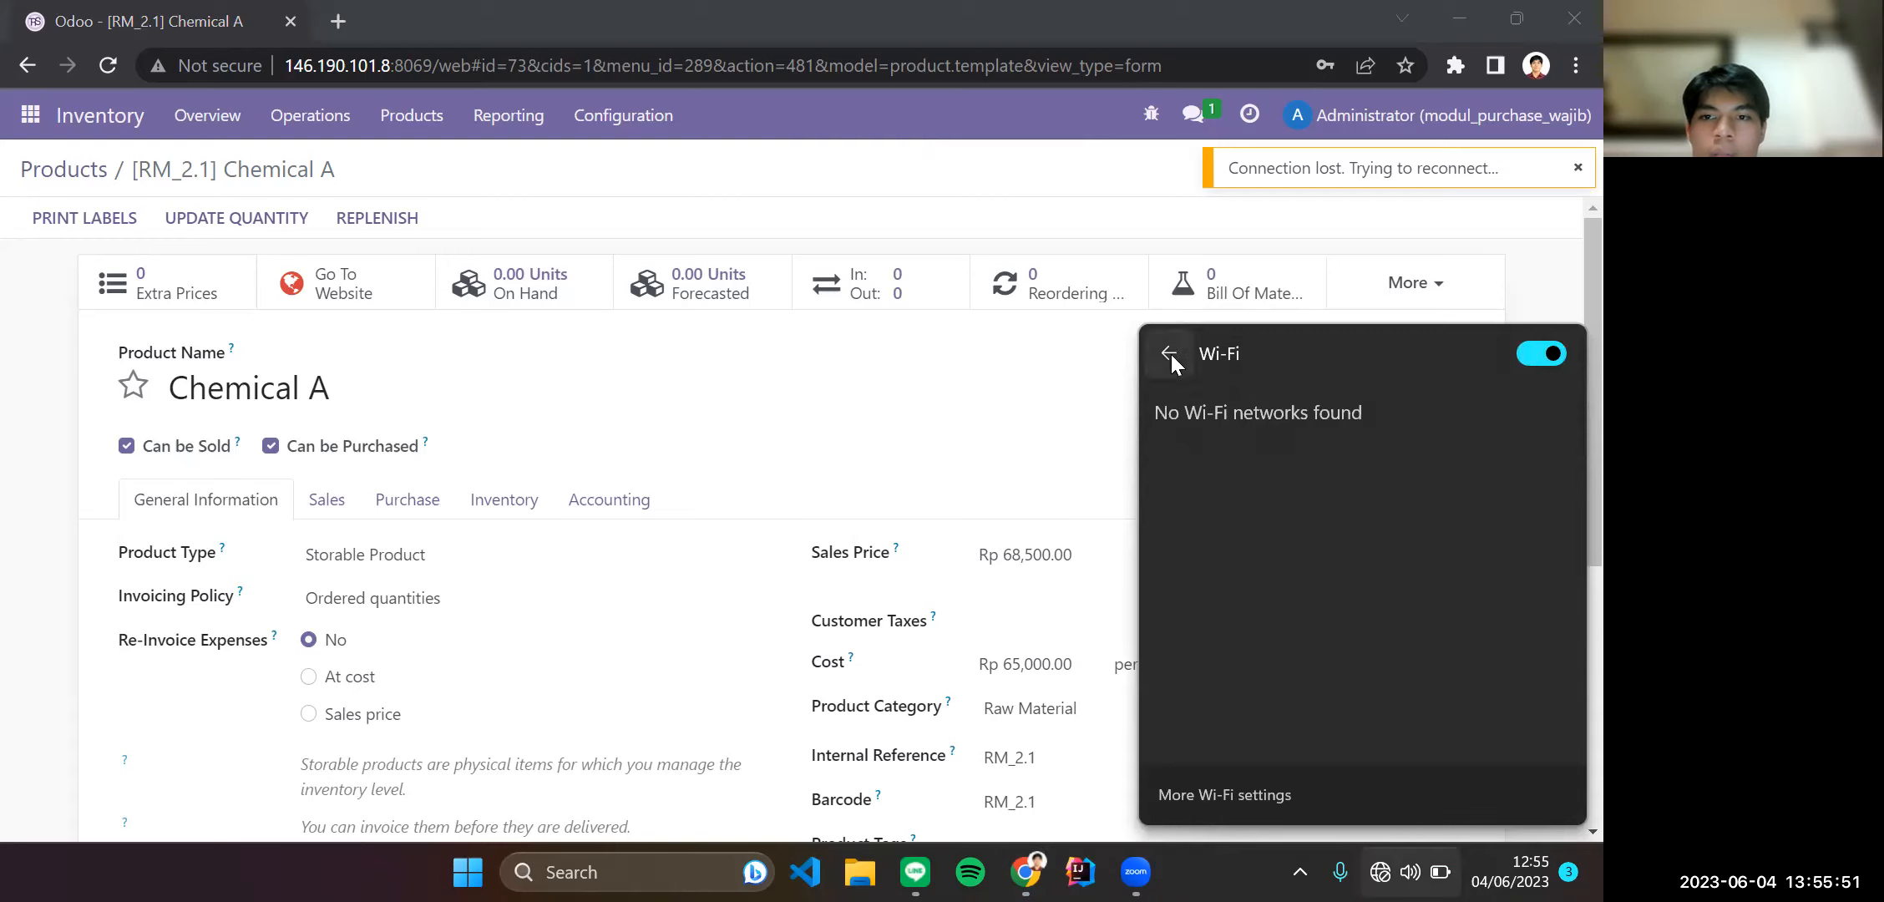
pyautogui.click(1259, 399)
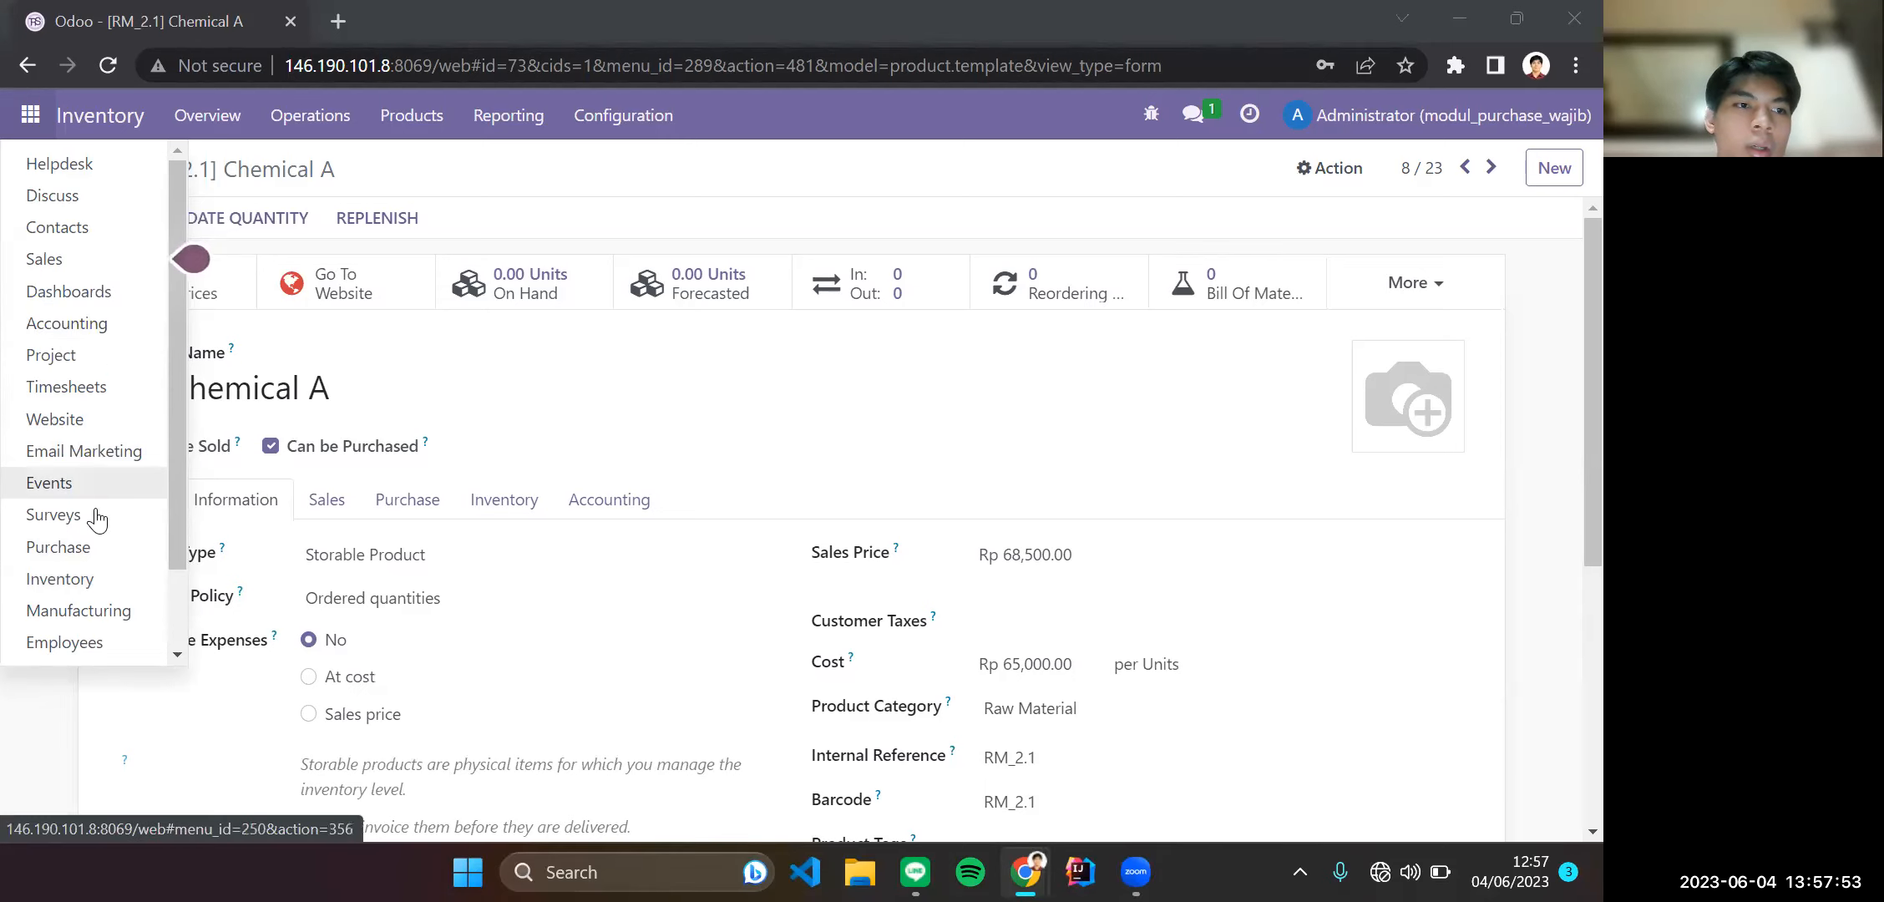
# Try to switch from Inventory to Odoo's Purchase app.
pyautogui.scroll(-2, 92, 509)
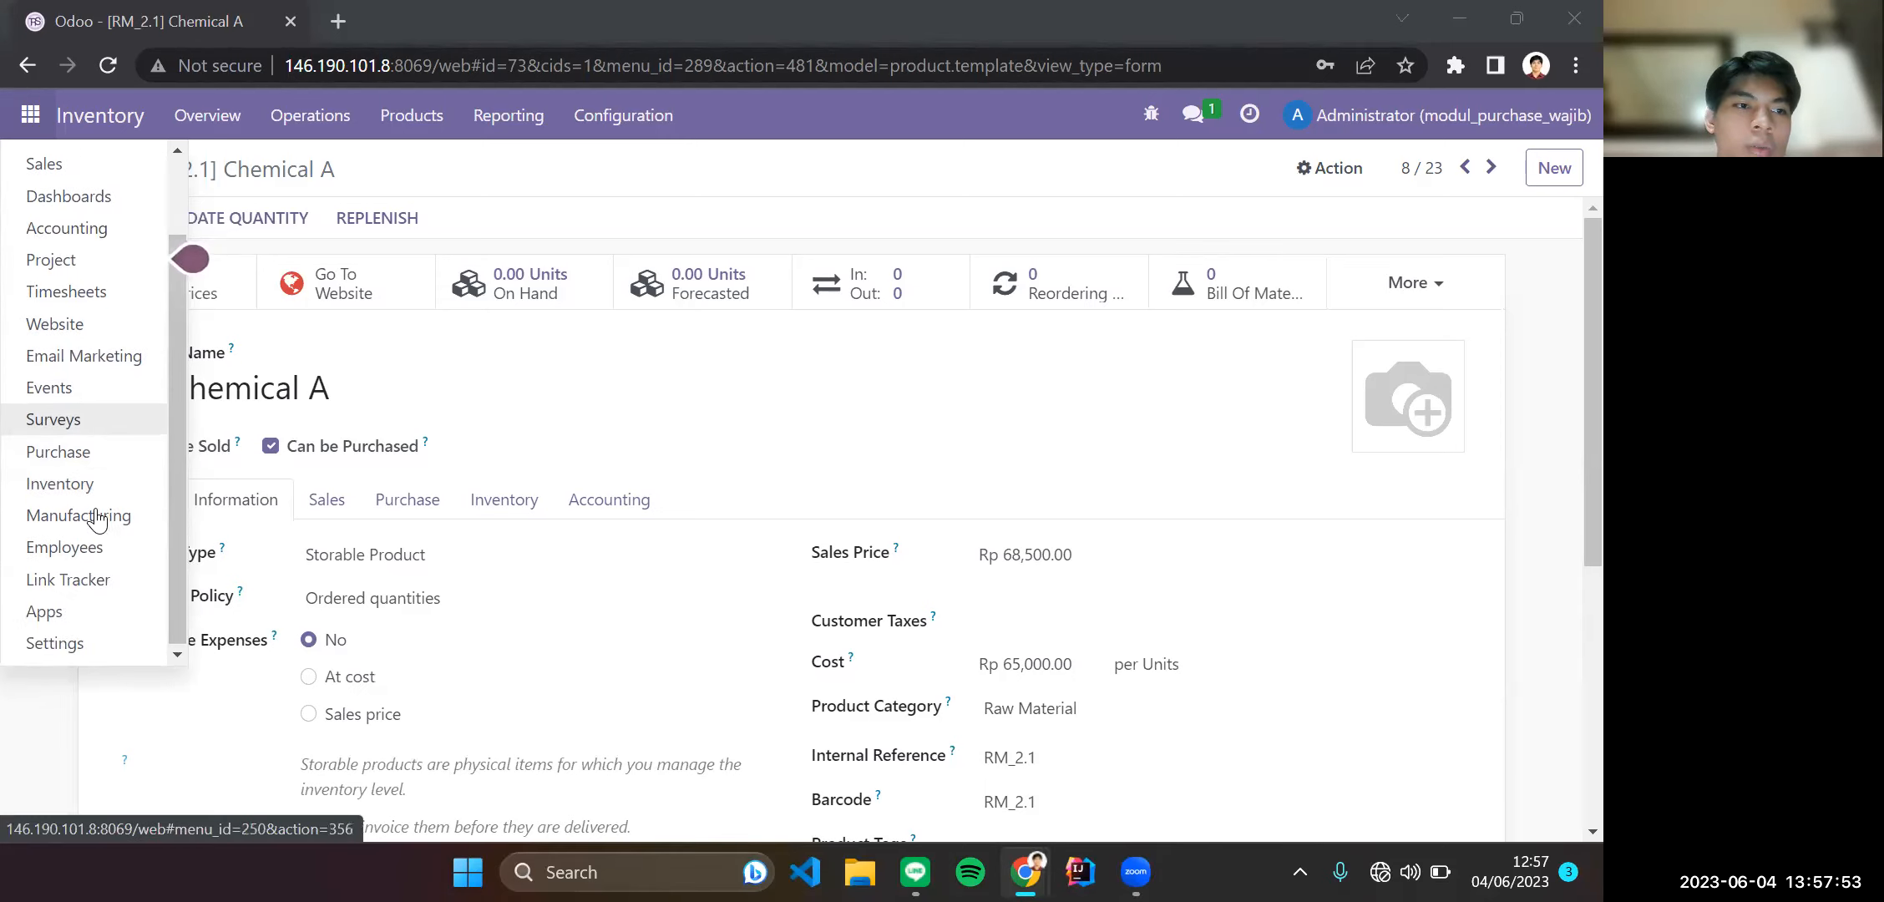
pyautogui.click(93, 455)
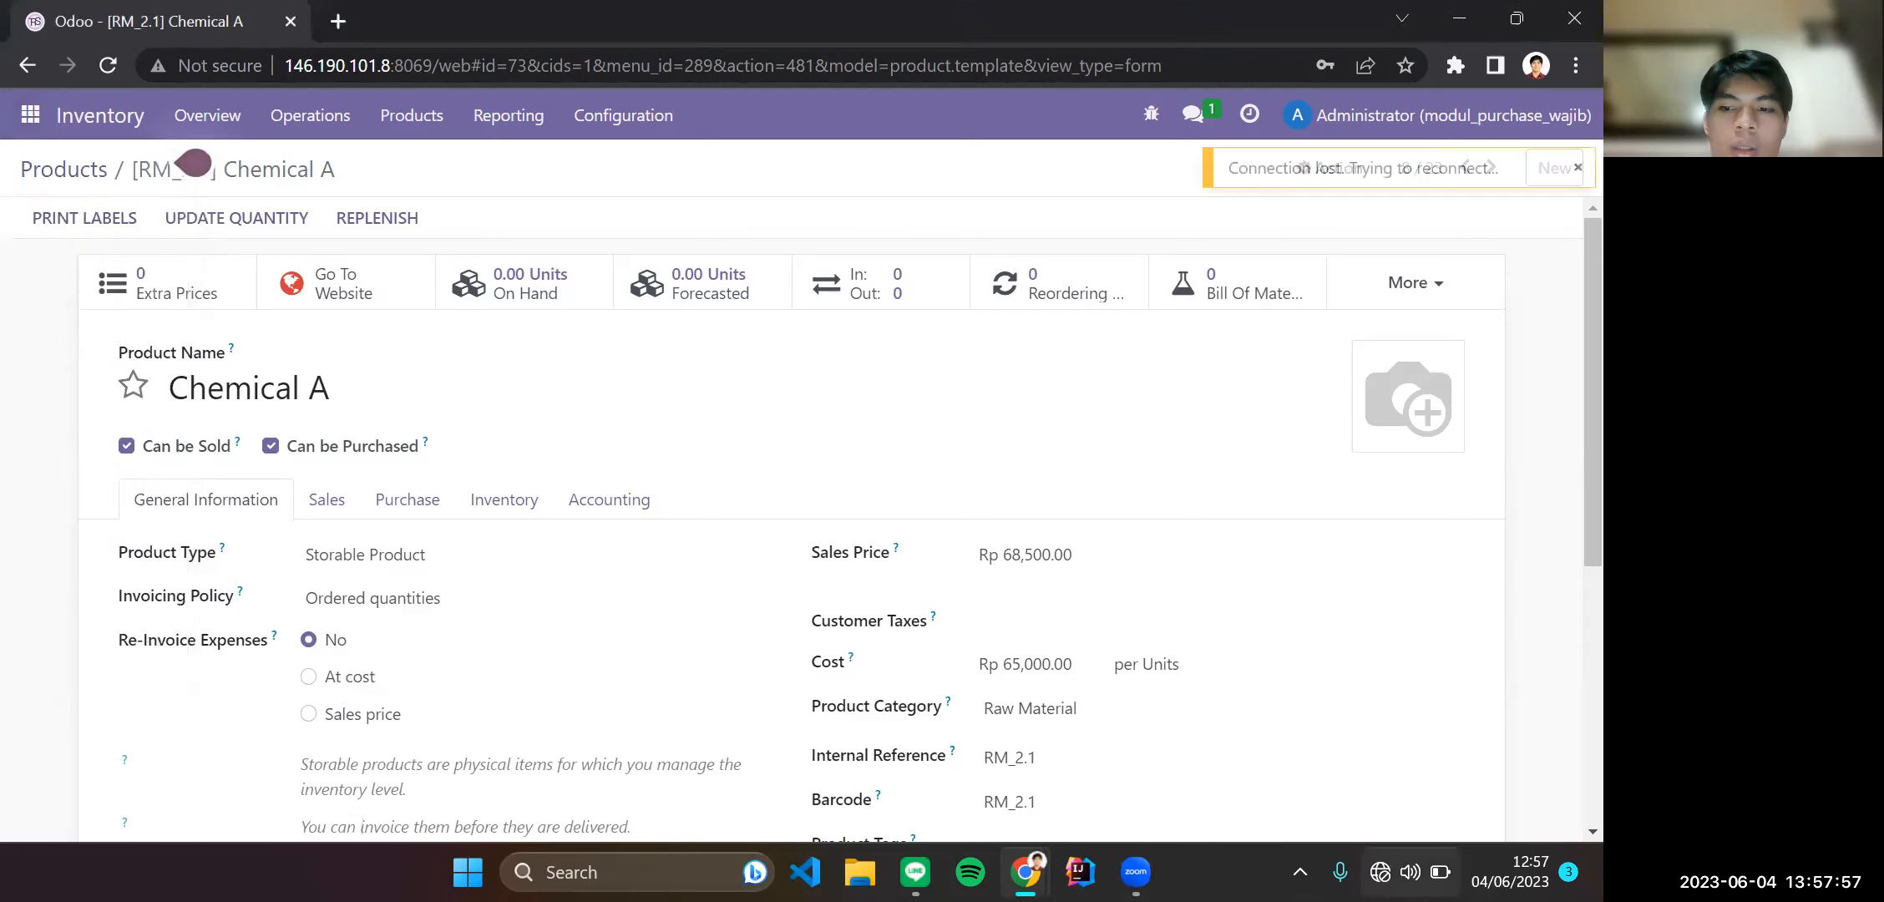
# Reconnect the computer to the Wi-Fi network and bring up Odoo's list of apps again.
pyautogui.press('super+a')
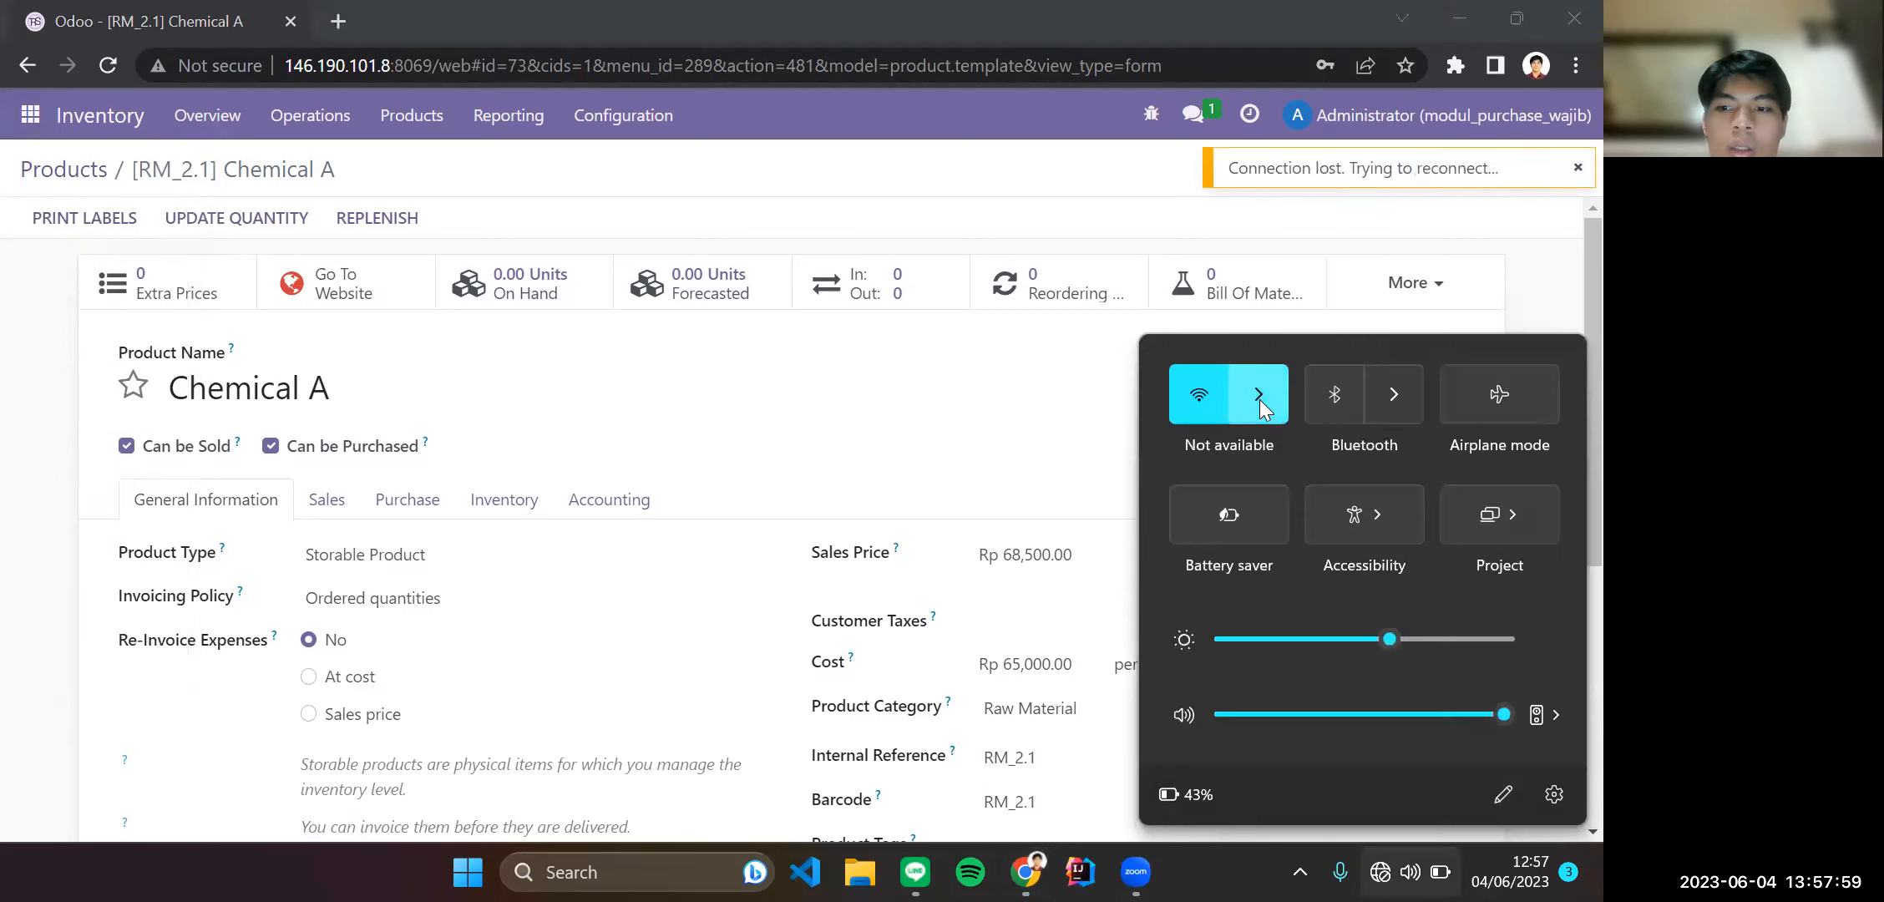
pyautogui.click(1260, 399)
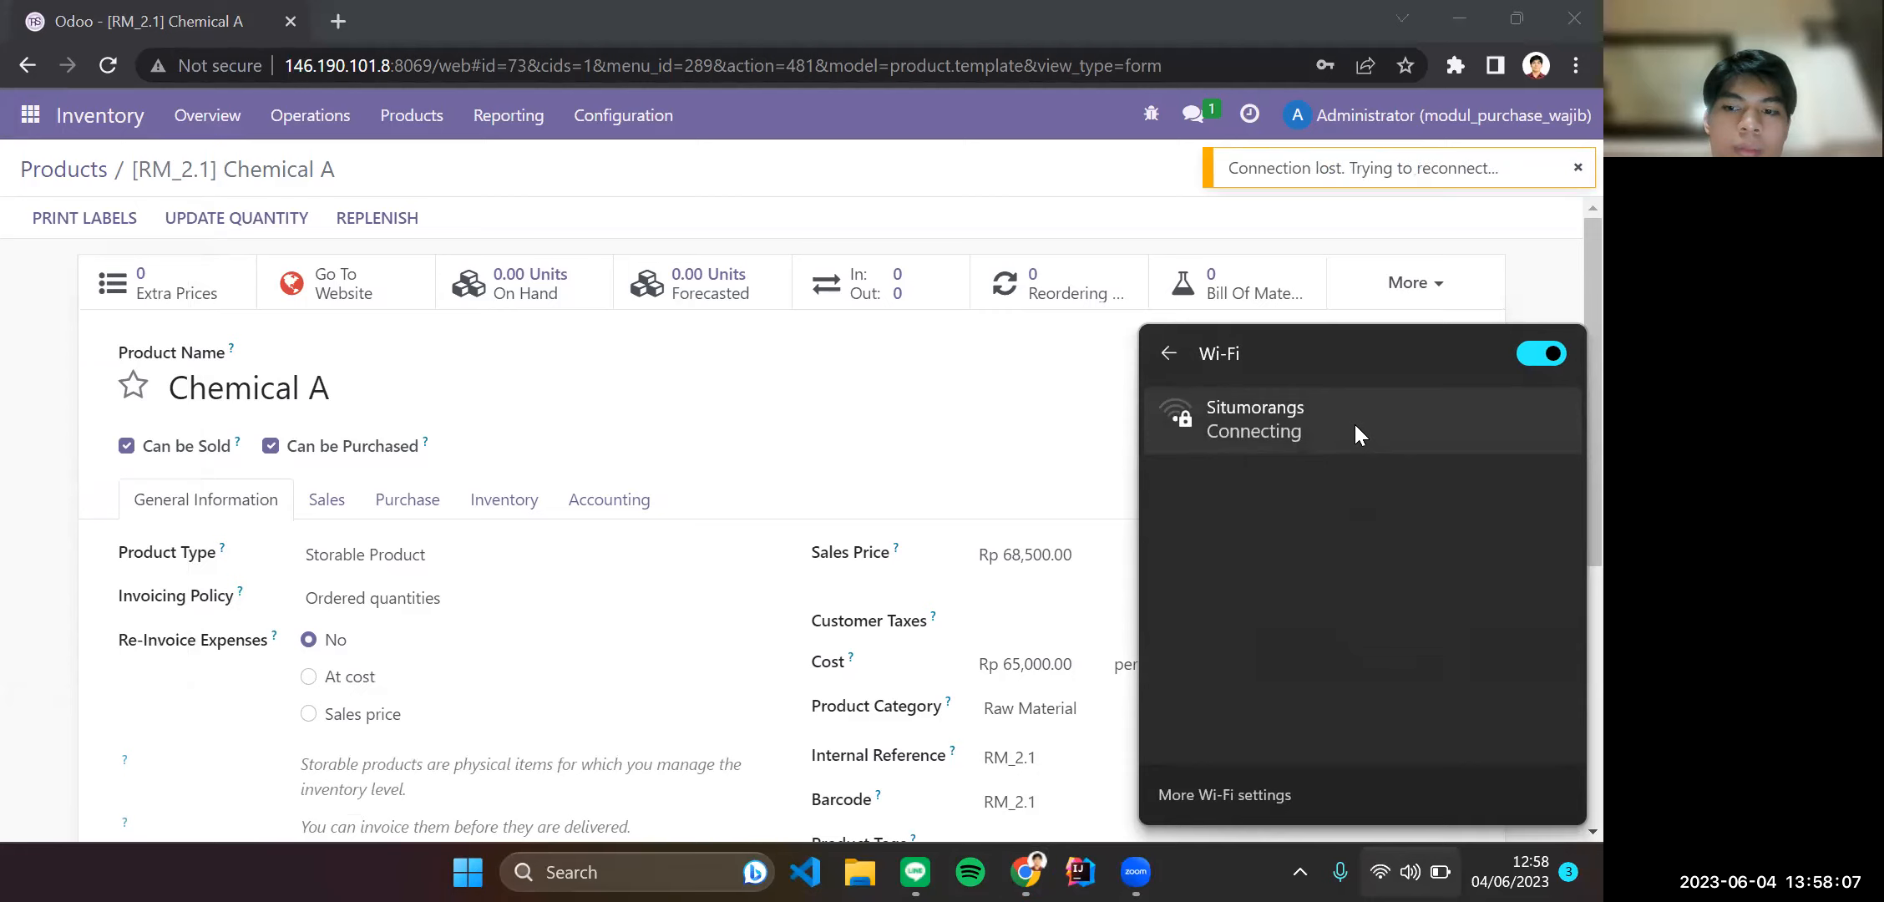
pyautogui.click(716, 13)
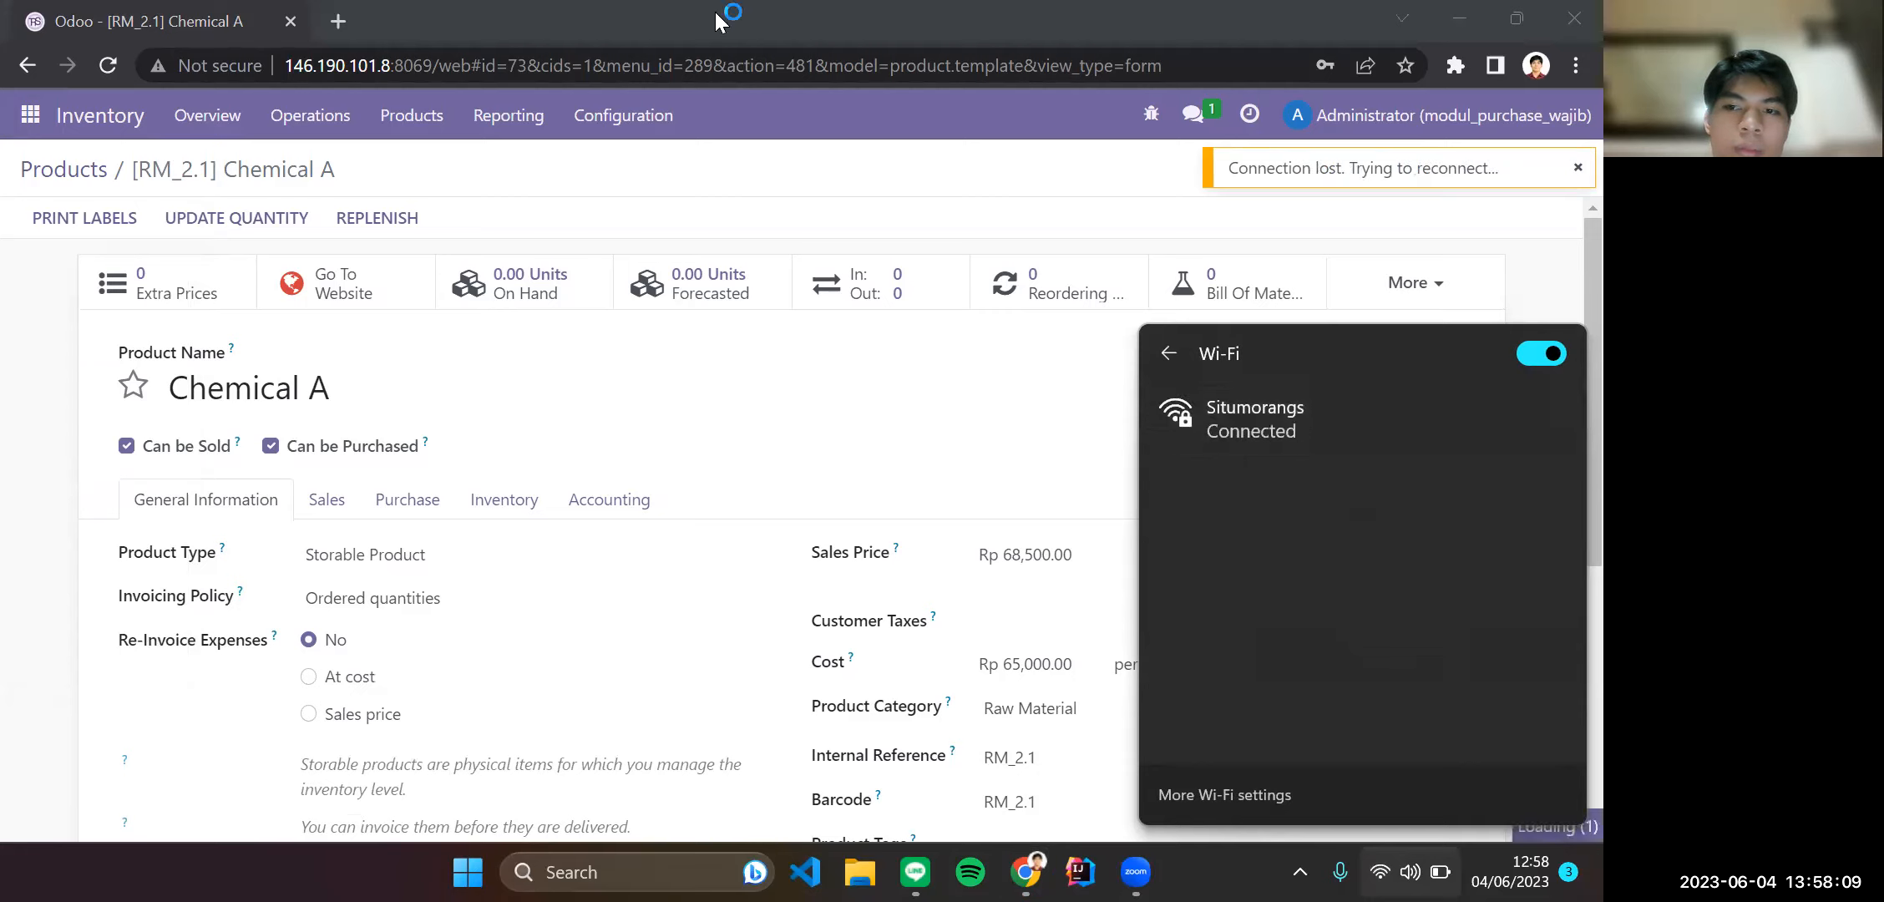
pyautogui.click(30, 115)
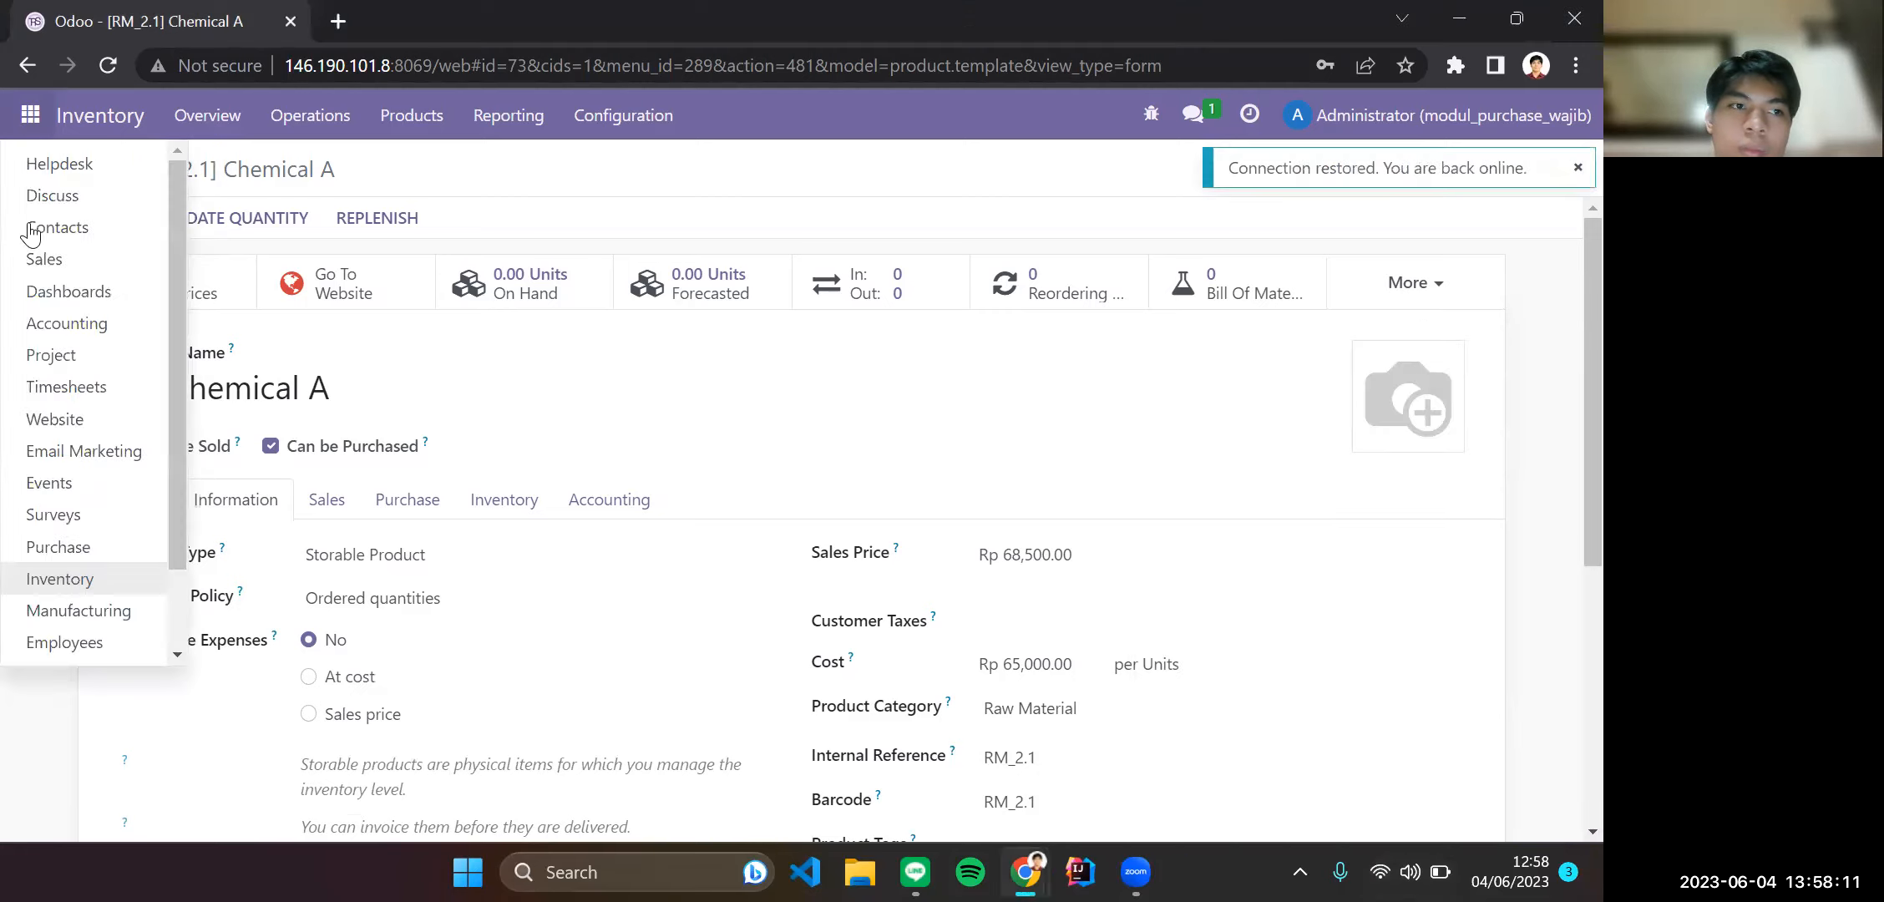
pyautogui.click(1081, 539)
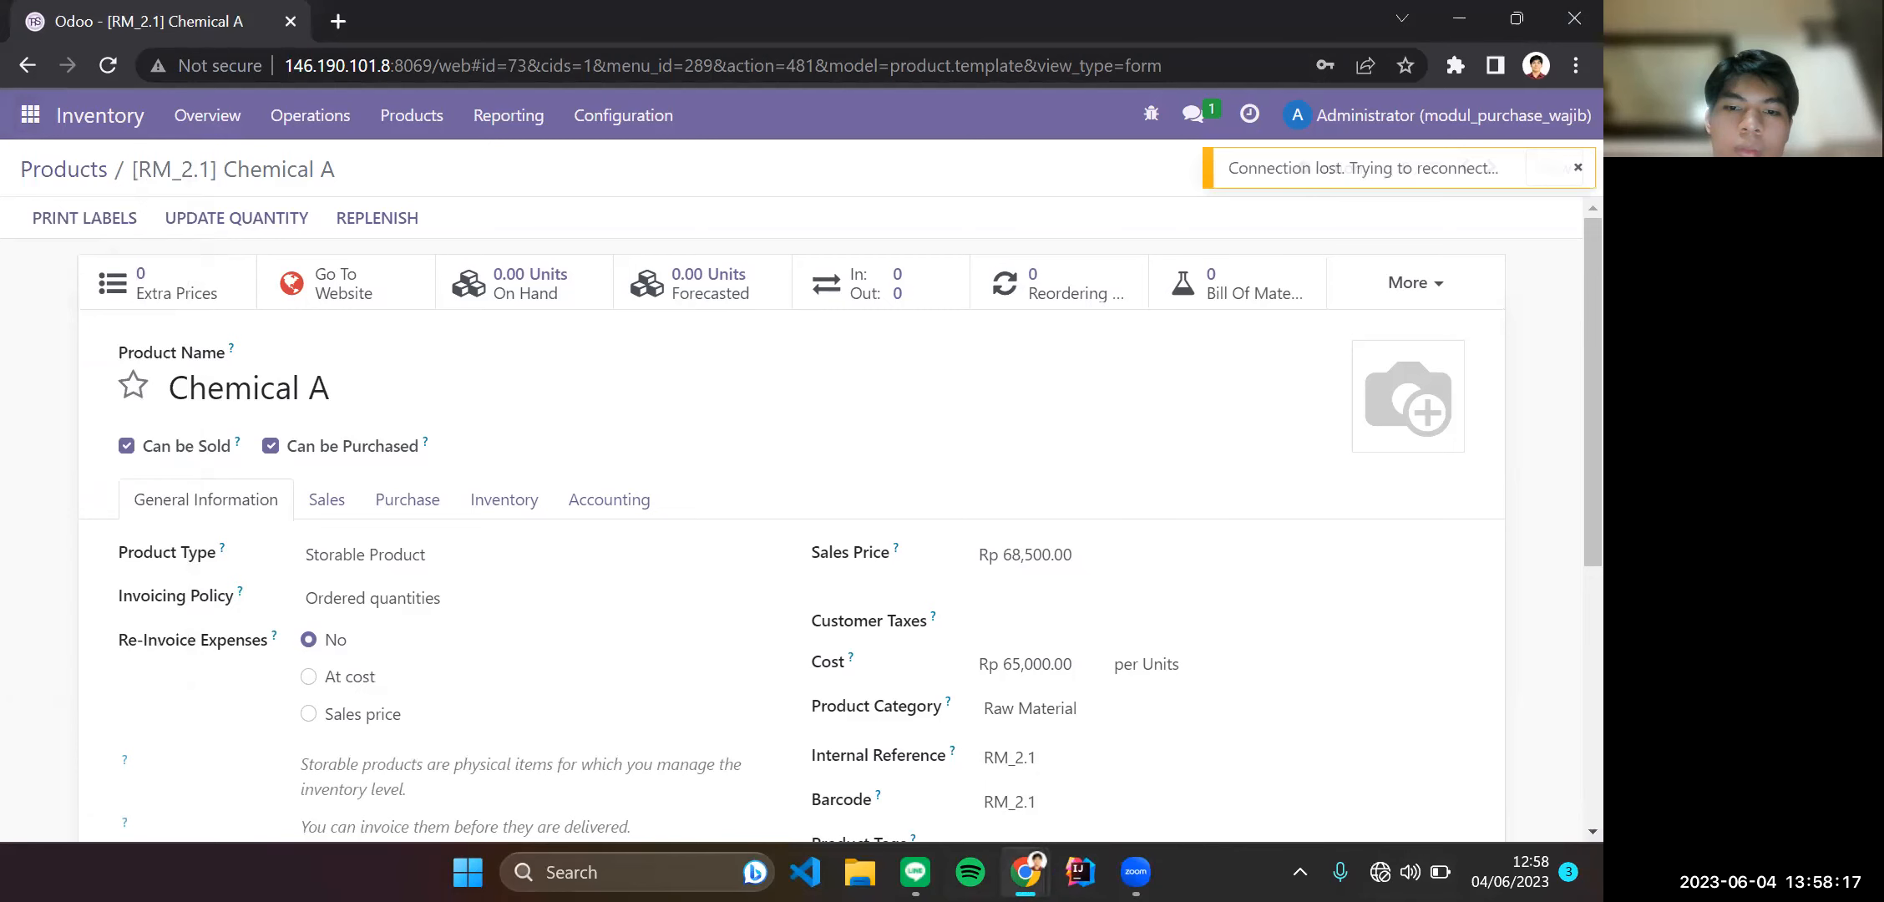
# Open Odoo's Purchase app at its Requests for Quotation list.
pyautogui.hotkey('alt', 'Tab')
pyautogui.click(1244, 551)
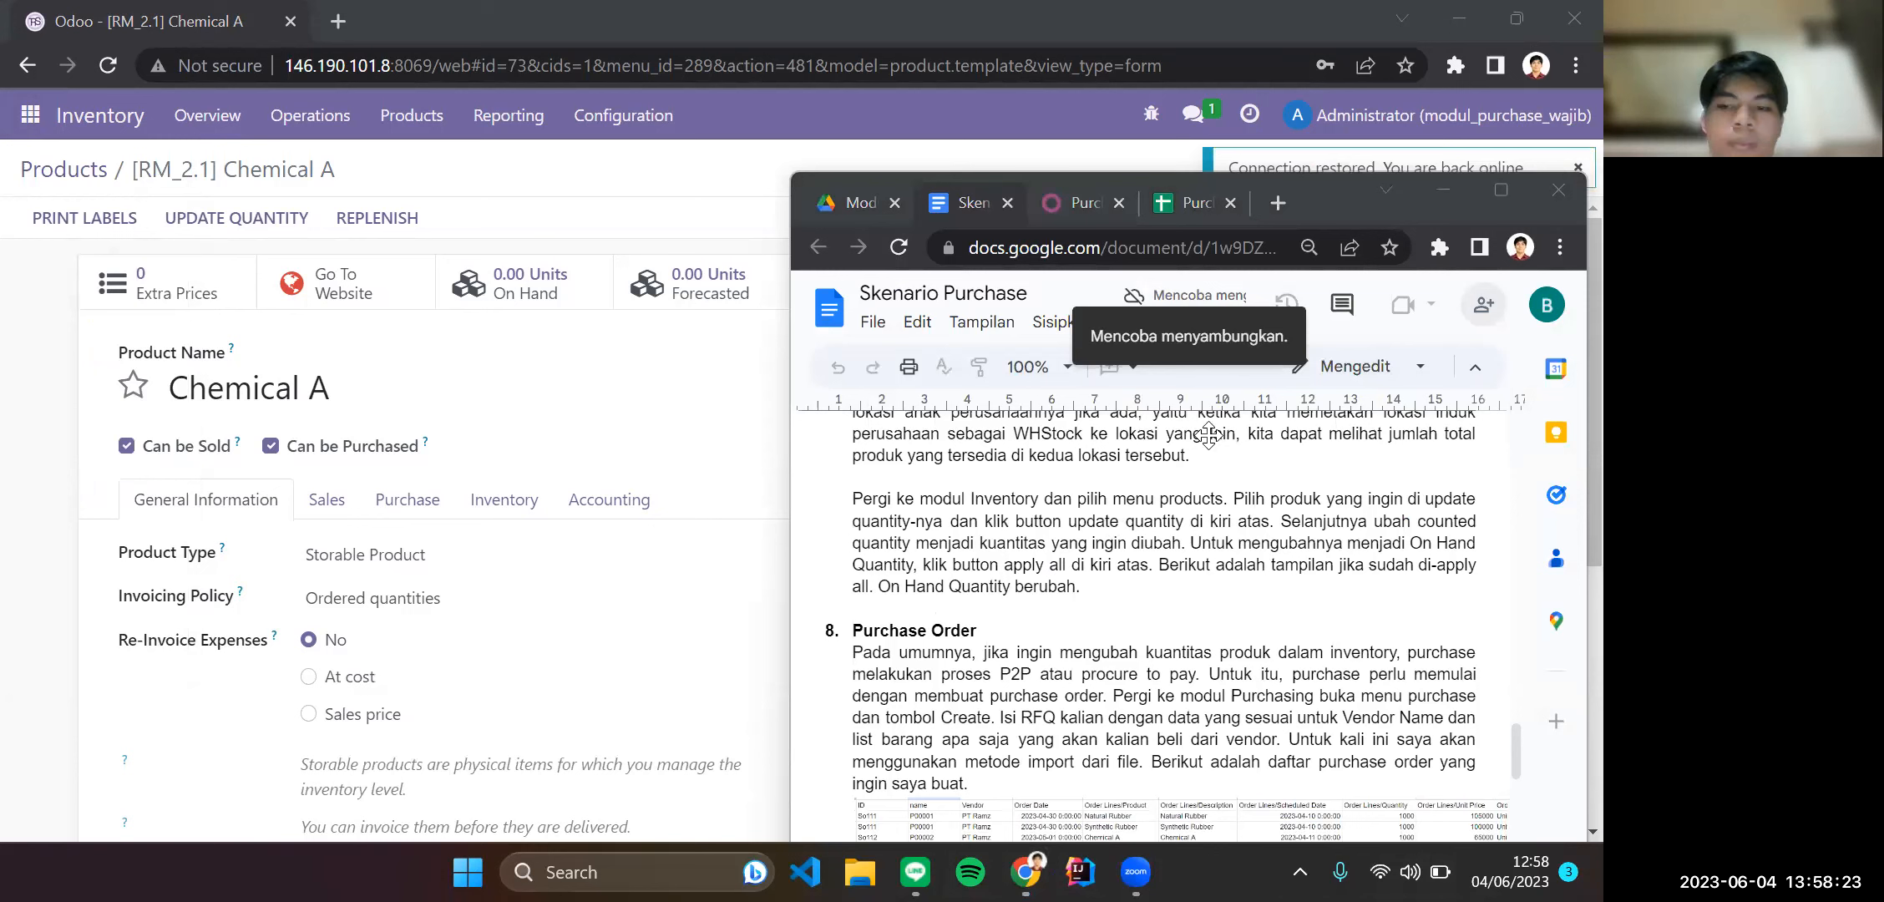
pyautogui.click(31, 115)
pyautogui.click(58, 547)
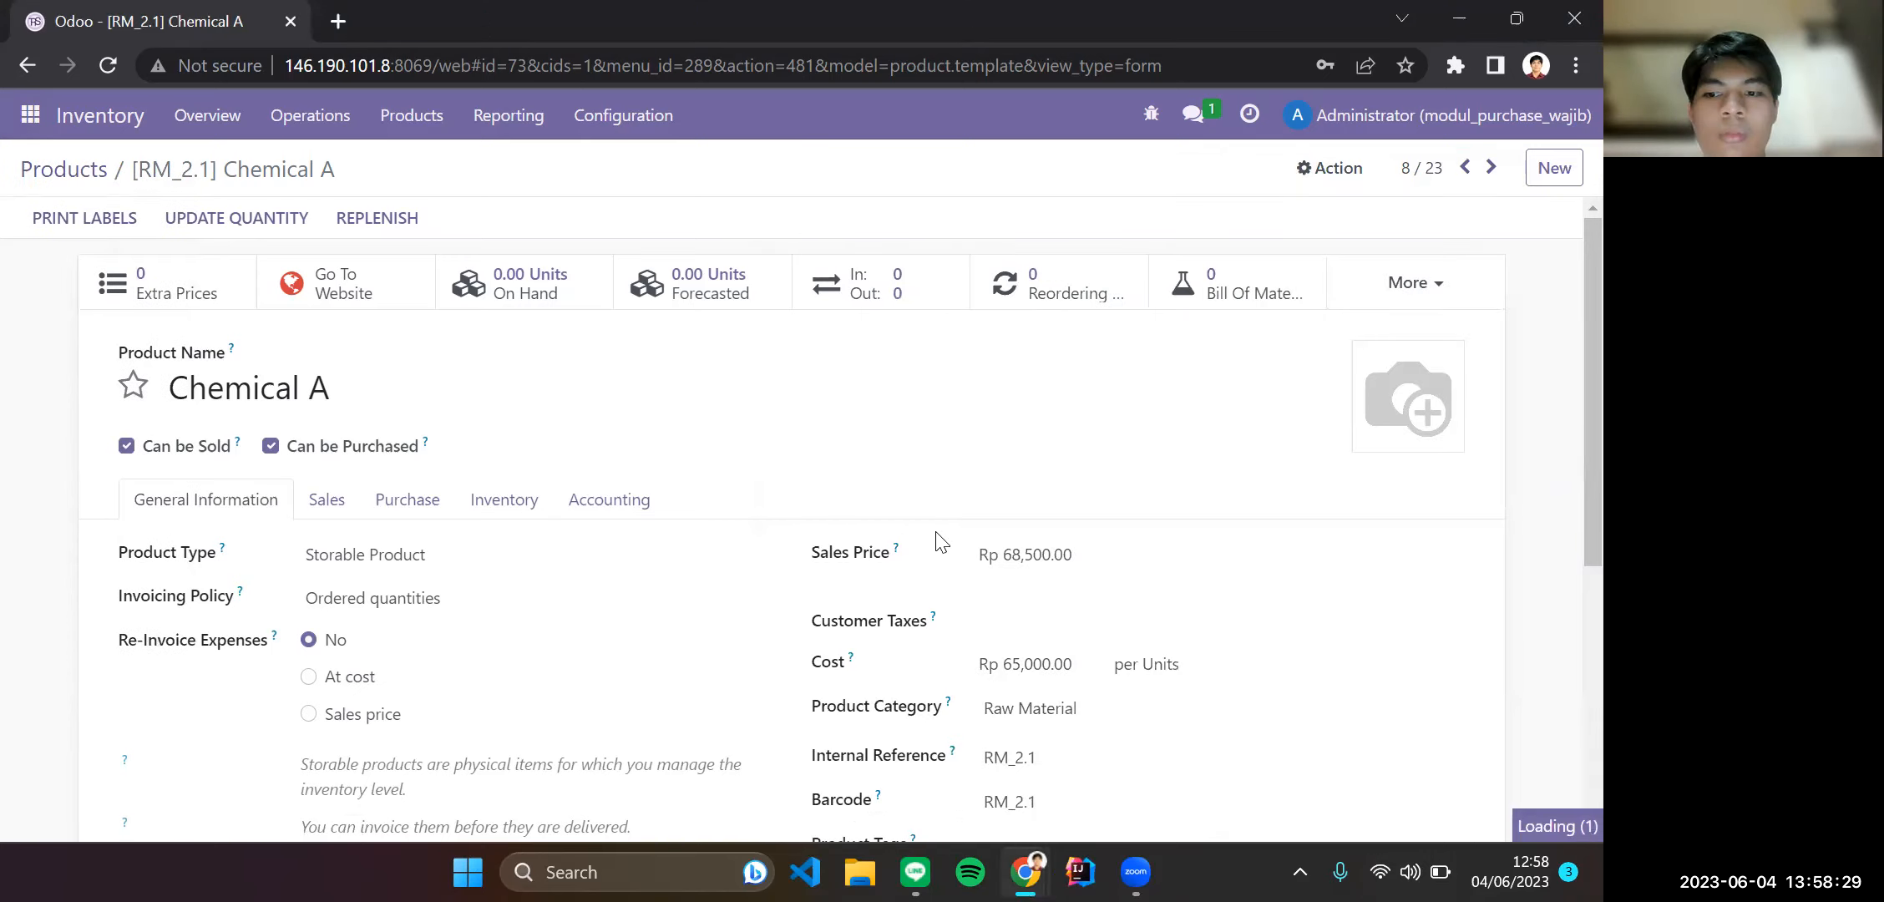
pyautogui.press('super+a')
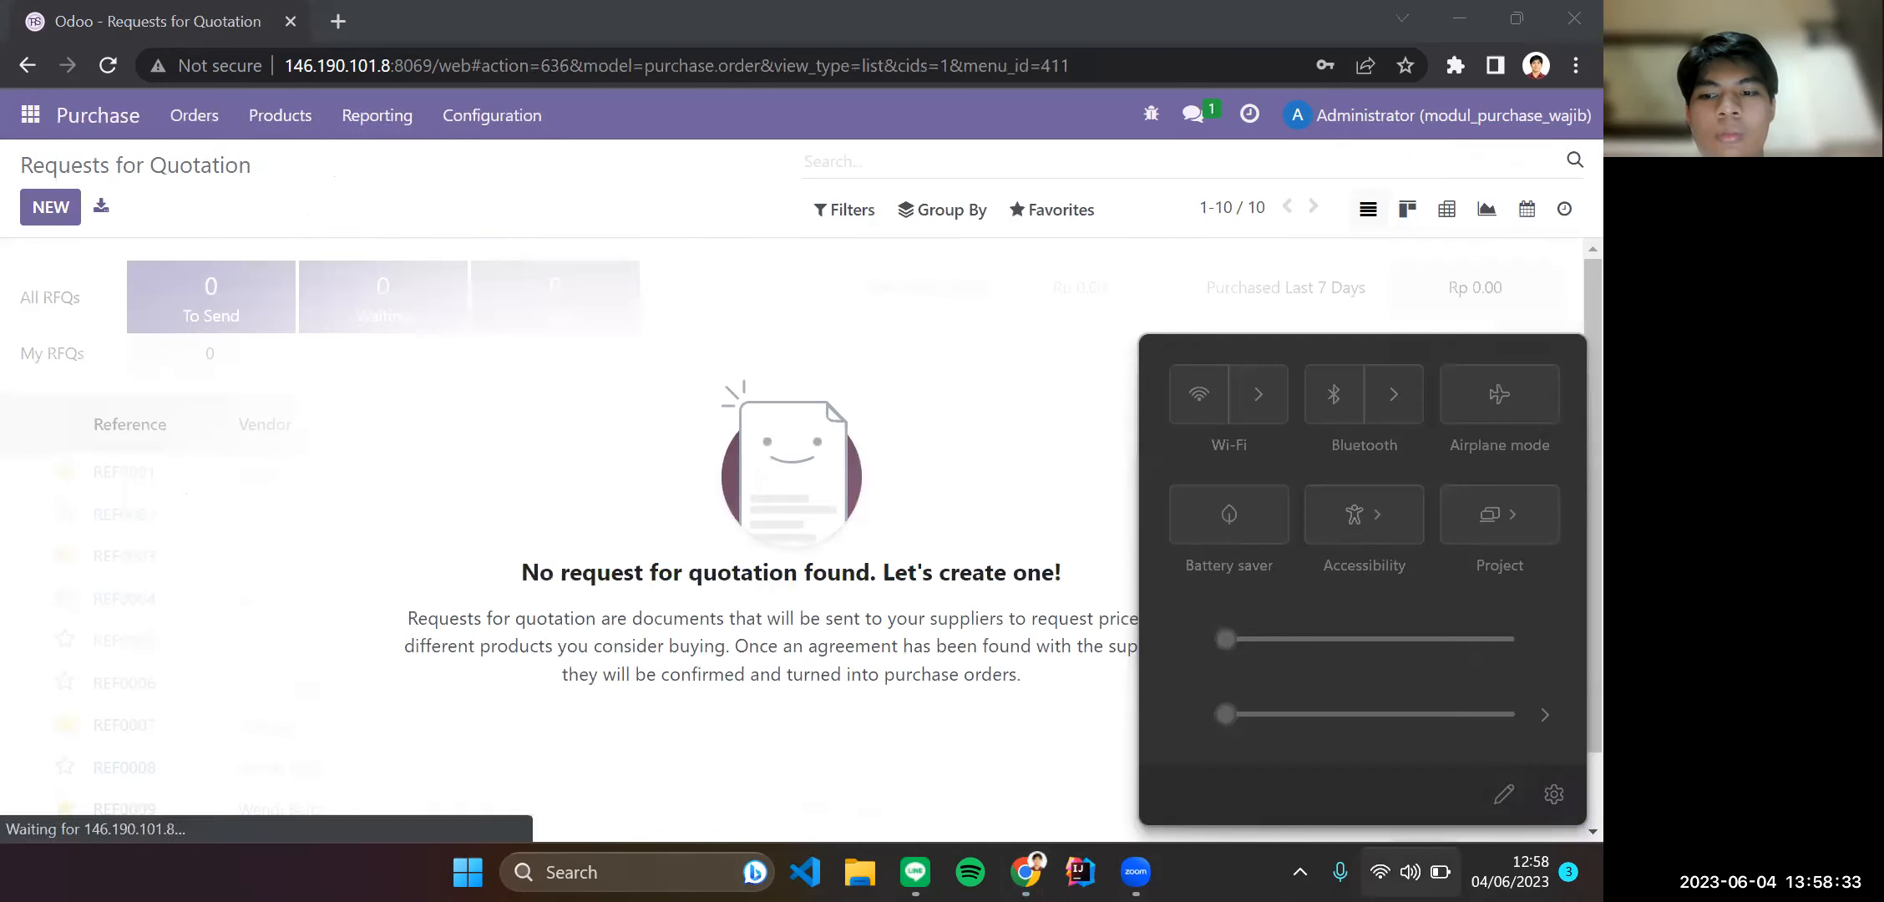
pyautogui.click(1098, 398)
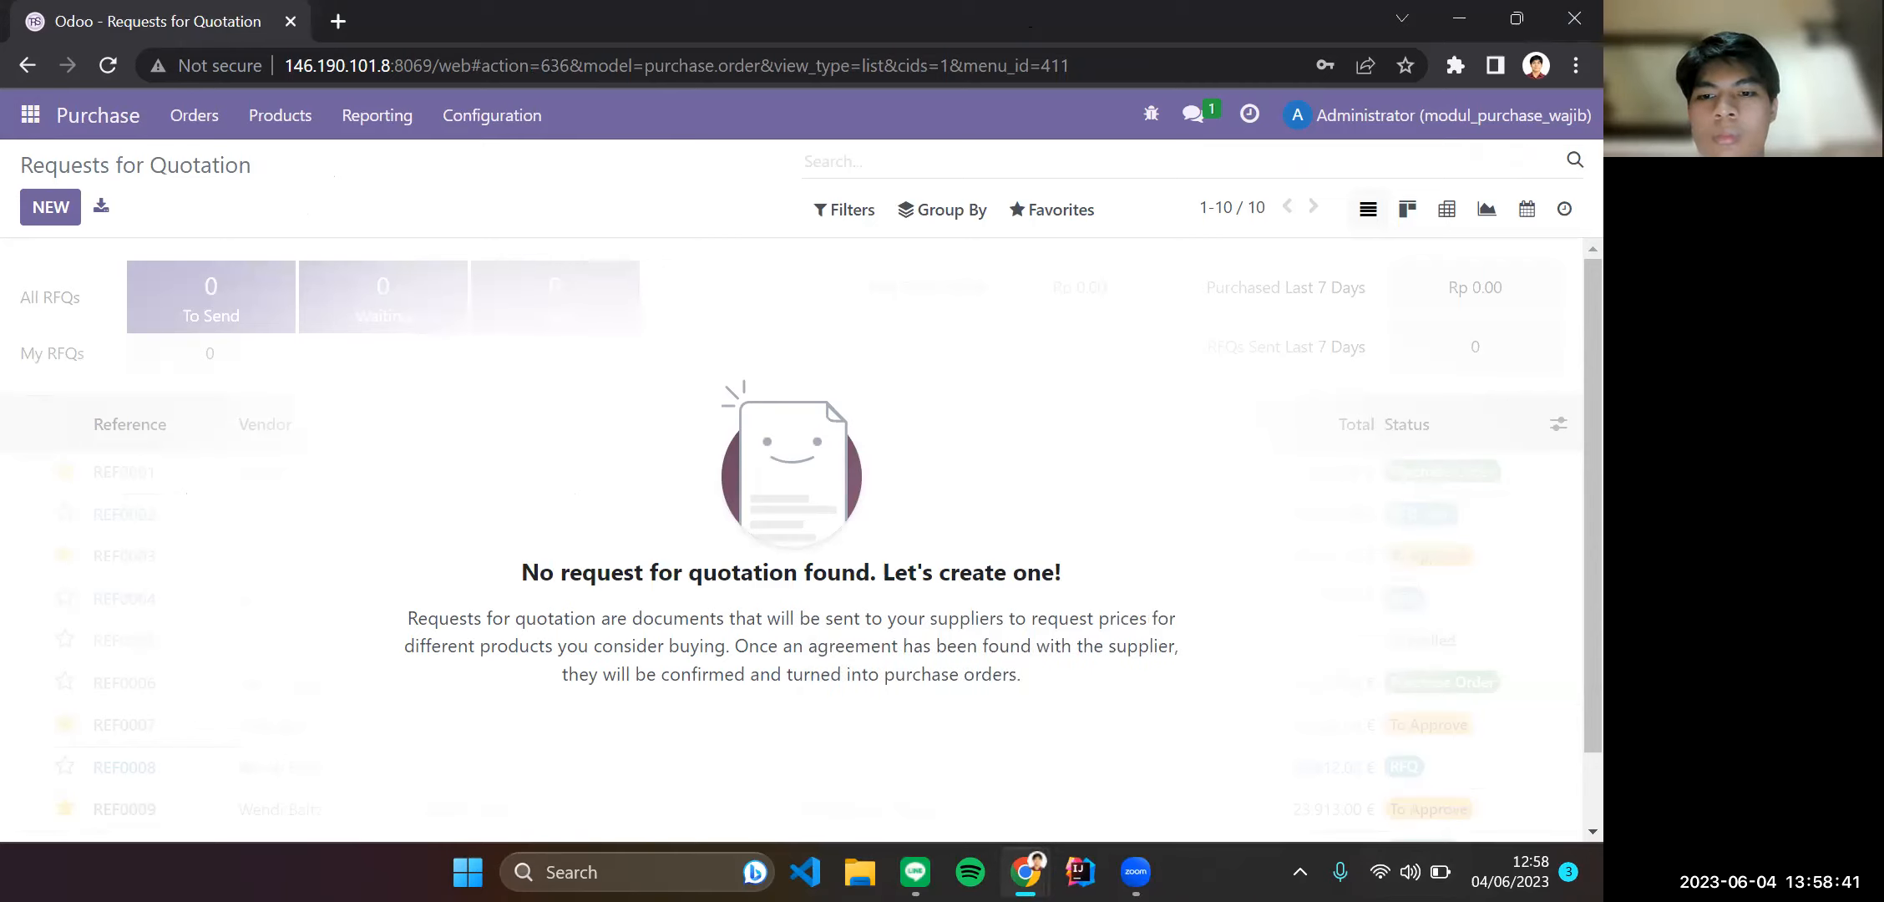
# Read the Purchase Order section of the Skenario Purchase document and check that the computer's Wi-Fi is connected.
pyautogui.hotkey('alt', 'Tab')
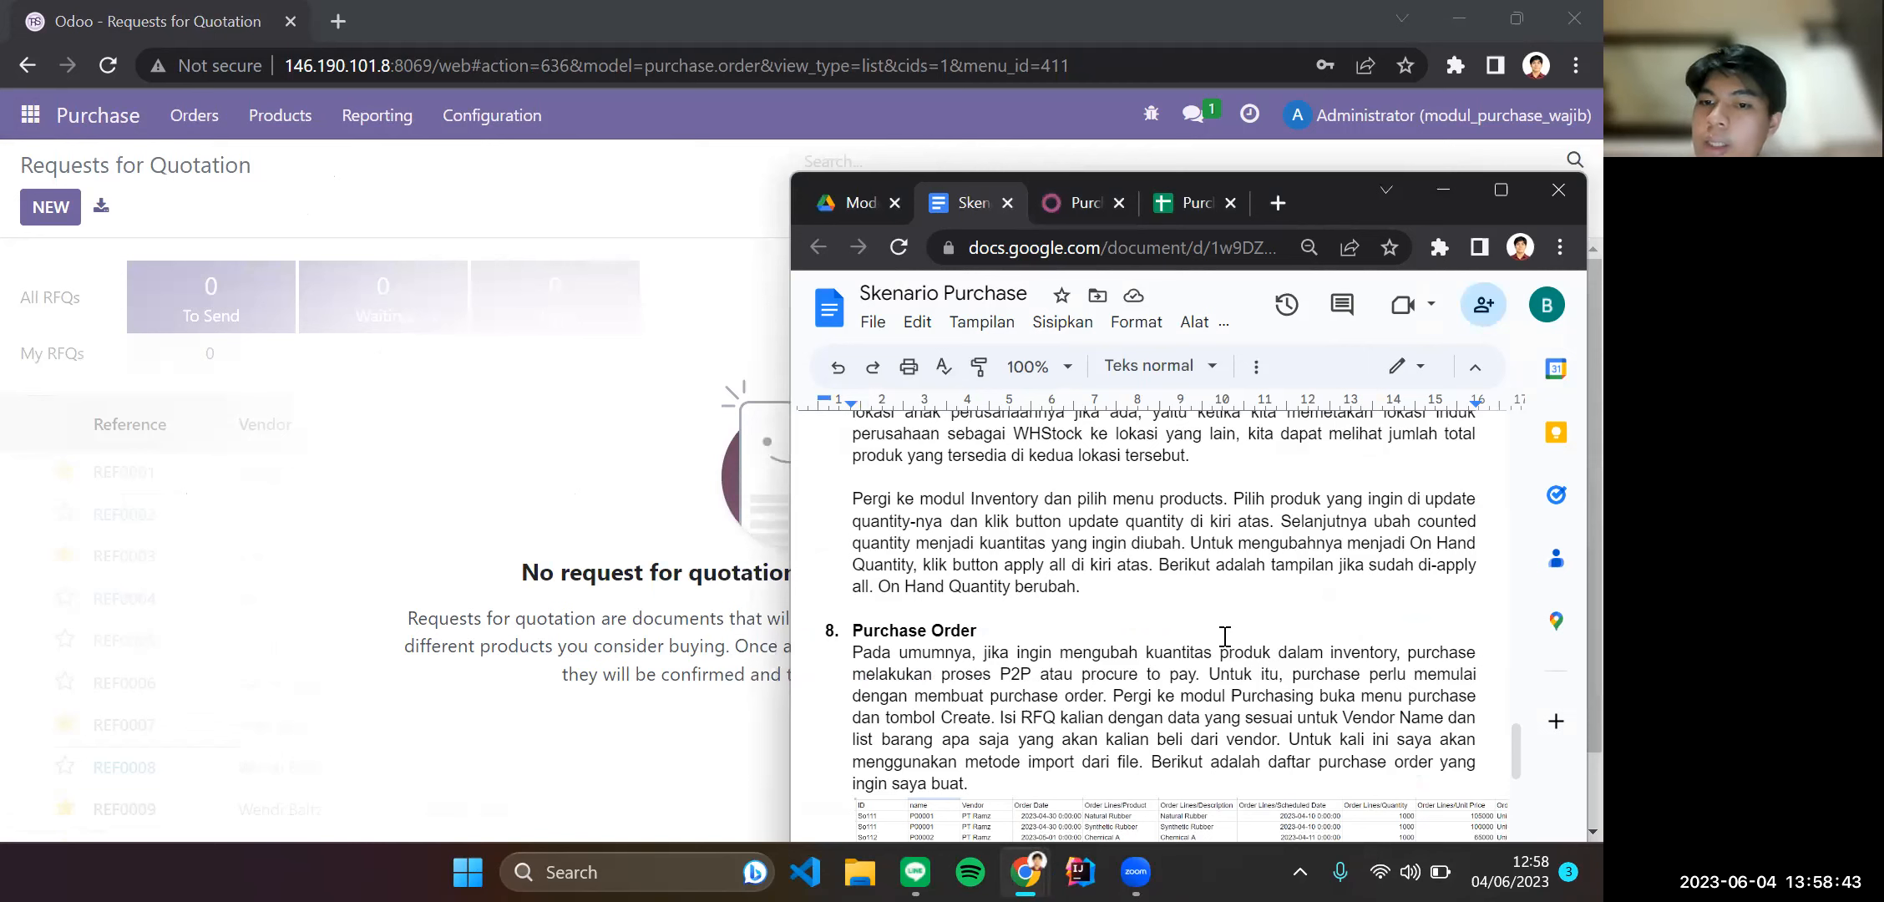
pyautogui.scroll(-1, 1394, 527)
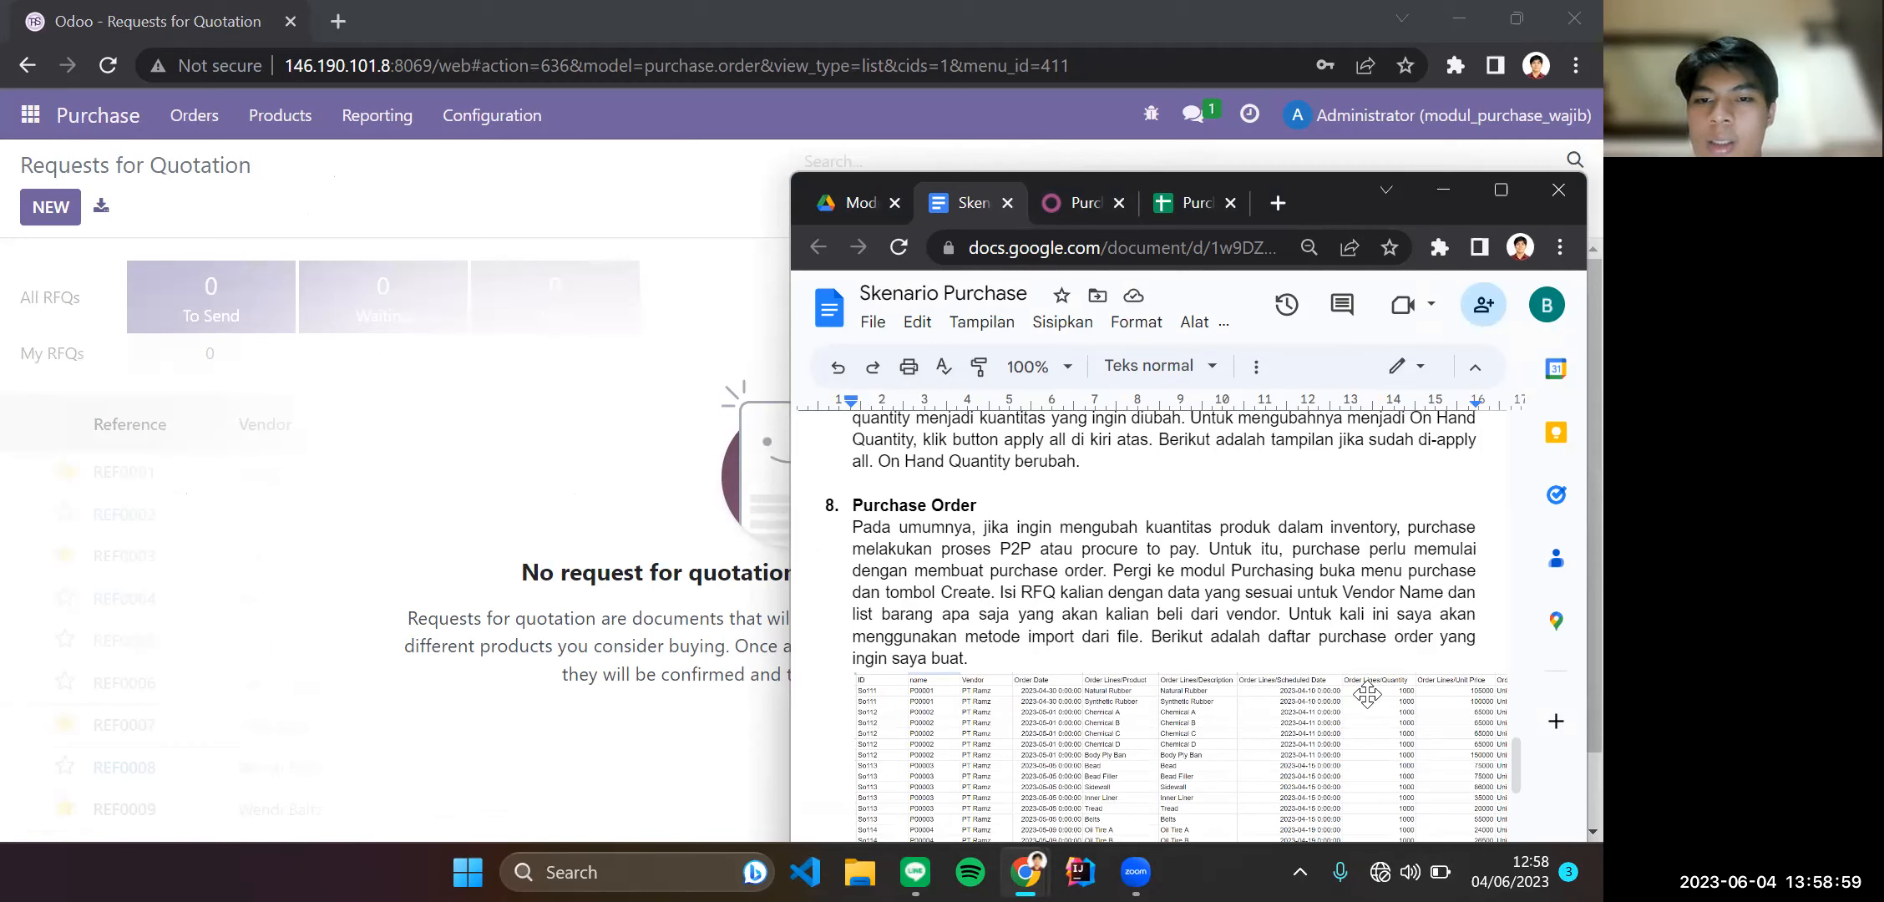
pyautogui.press('super+a')
pyautogui.click(1255, 394)
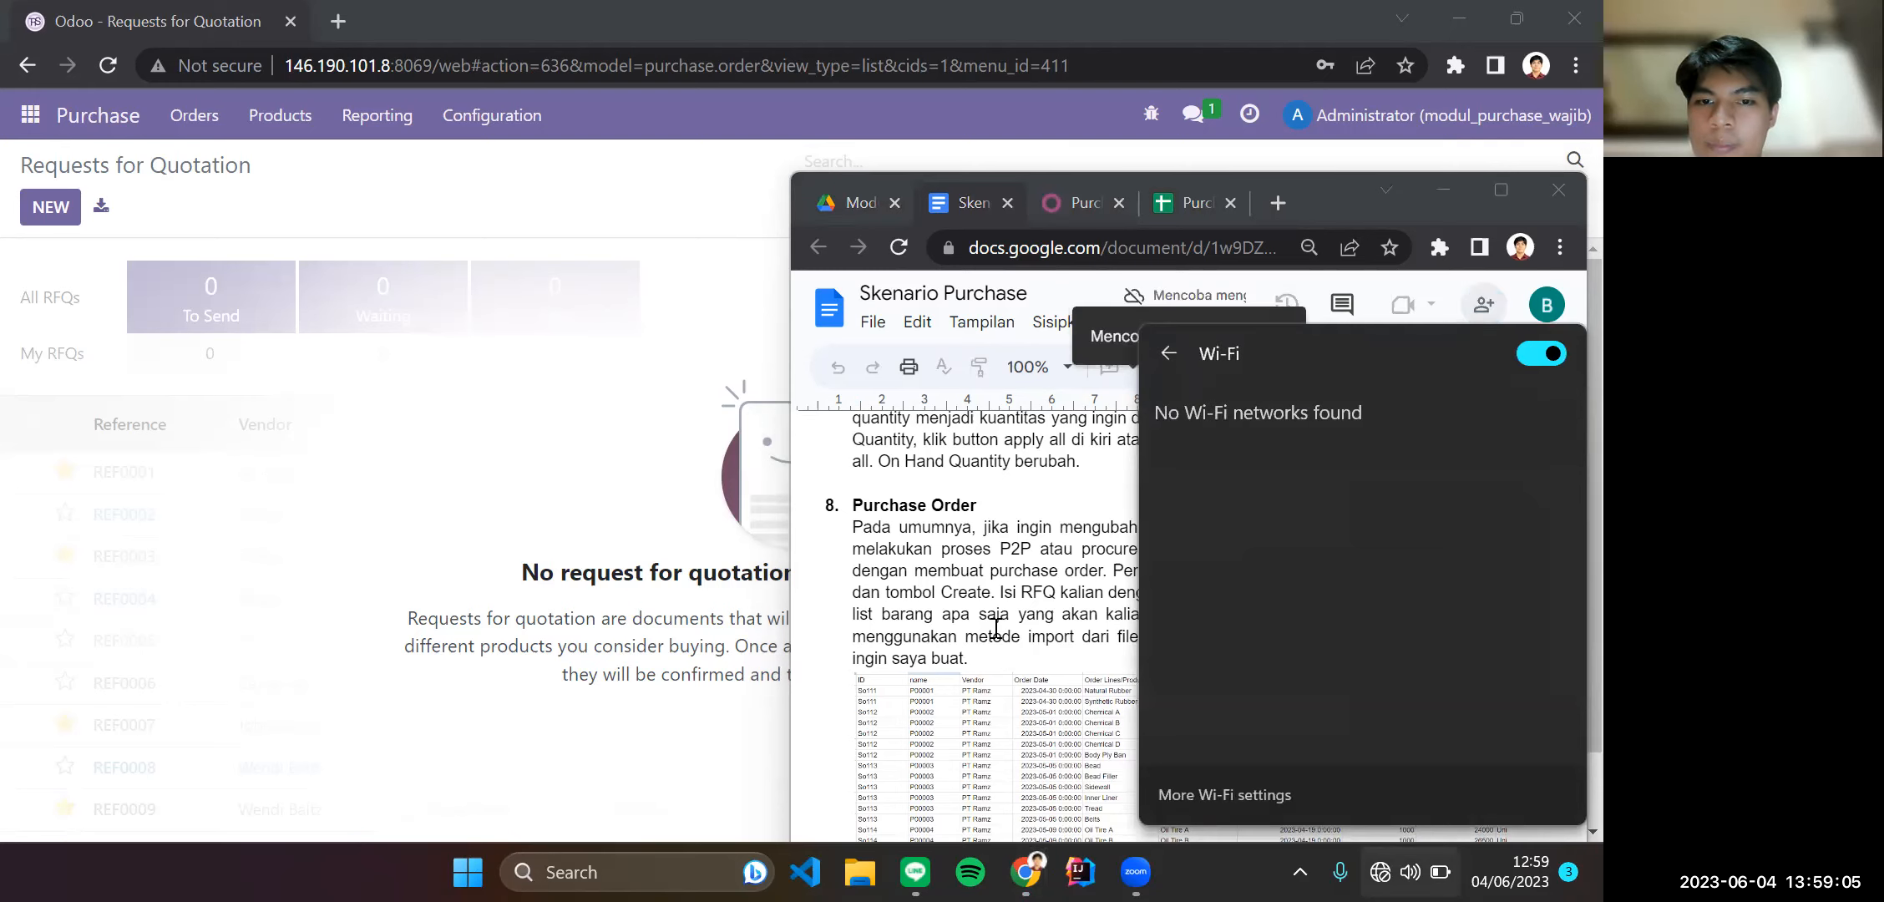
pyautogui.scroll(-10, 995, 628)
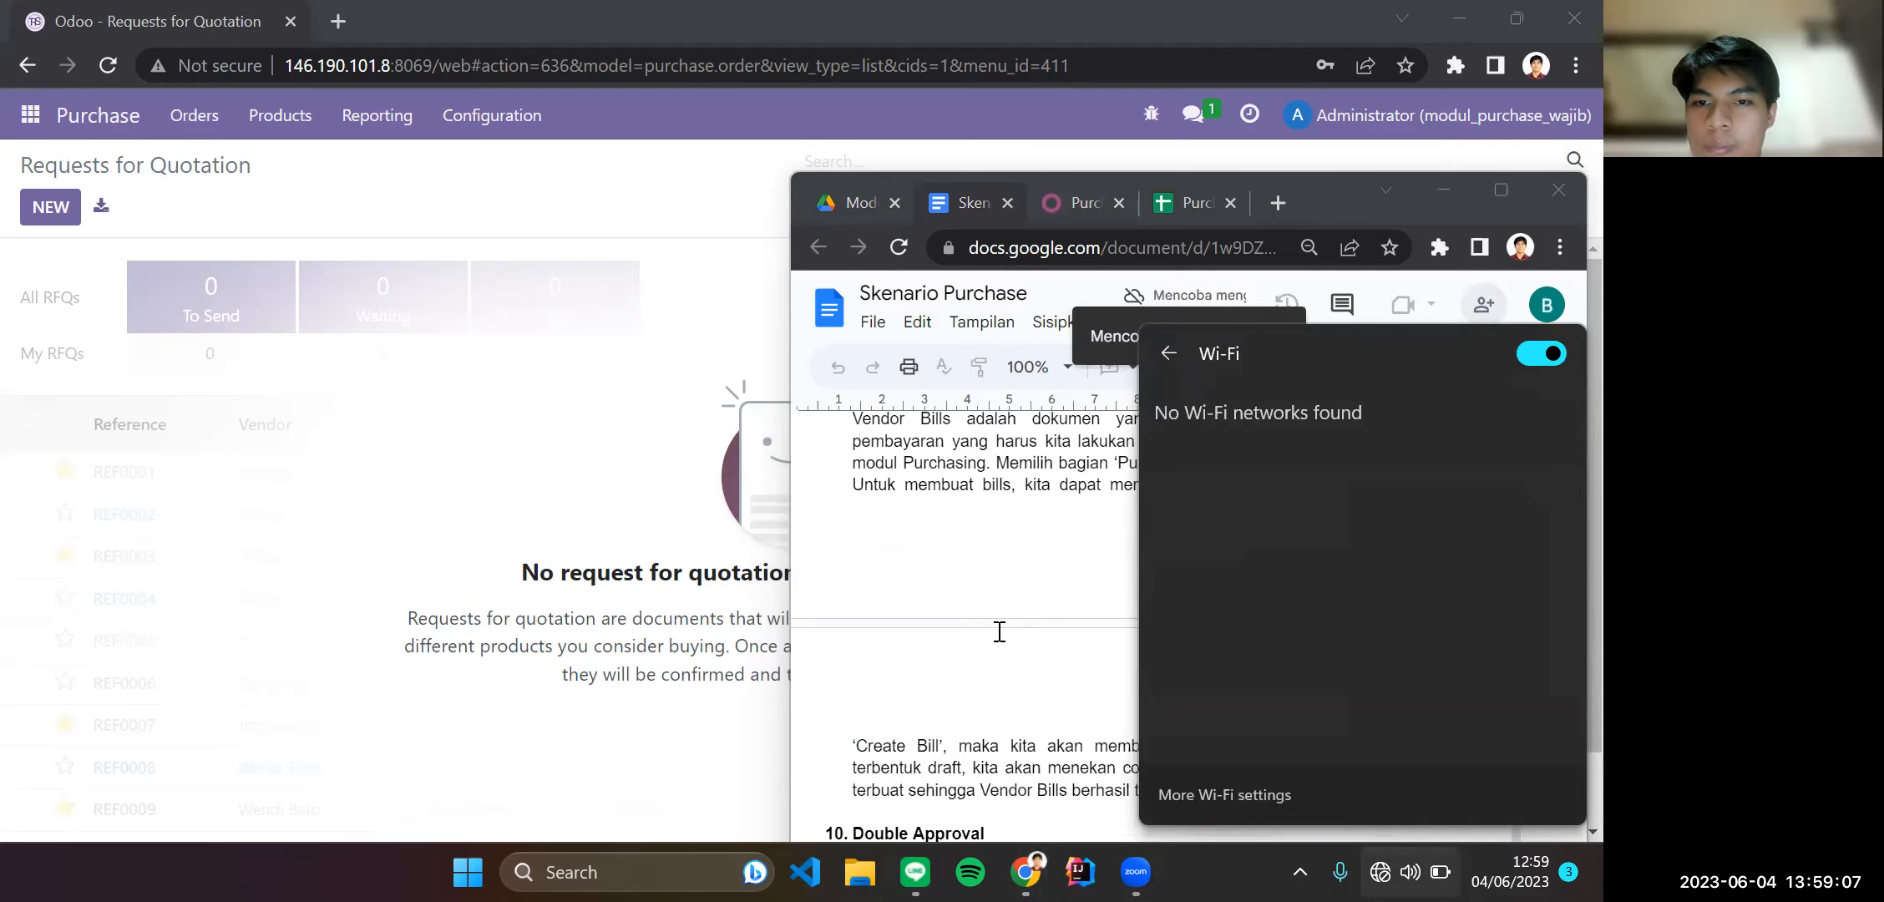
pyautogui.scroll(8, 999, 632)
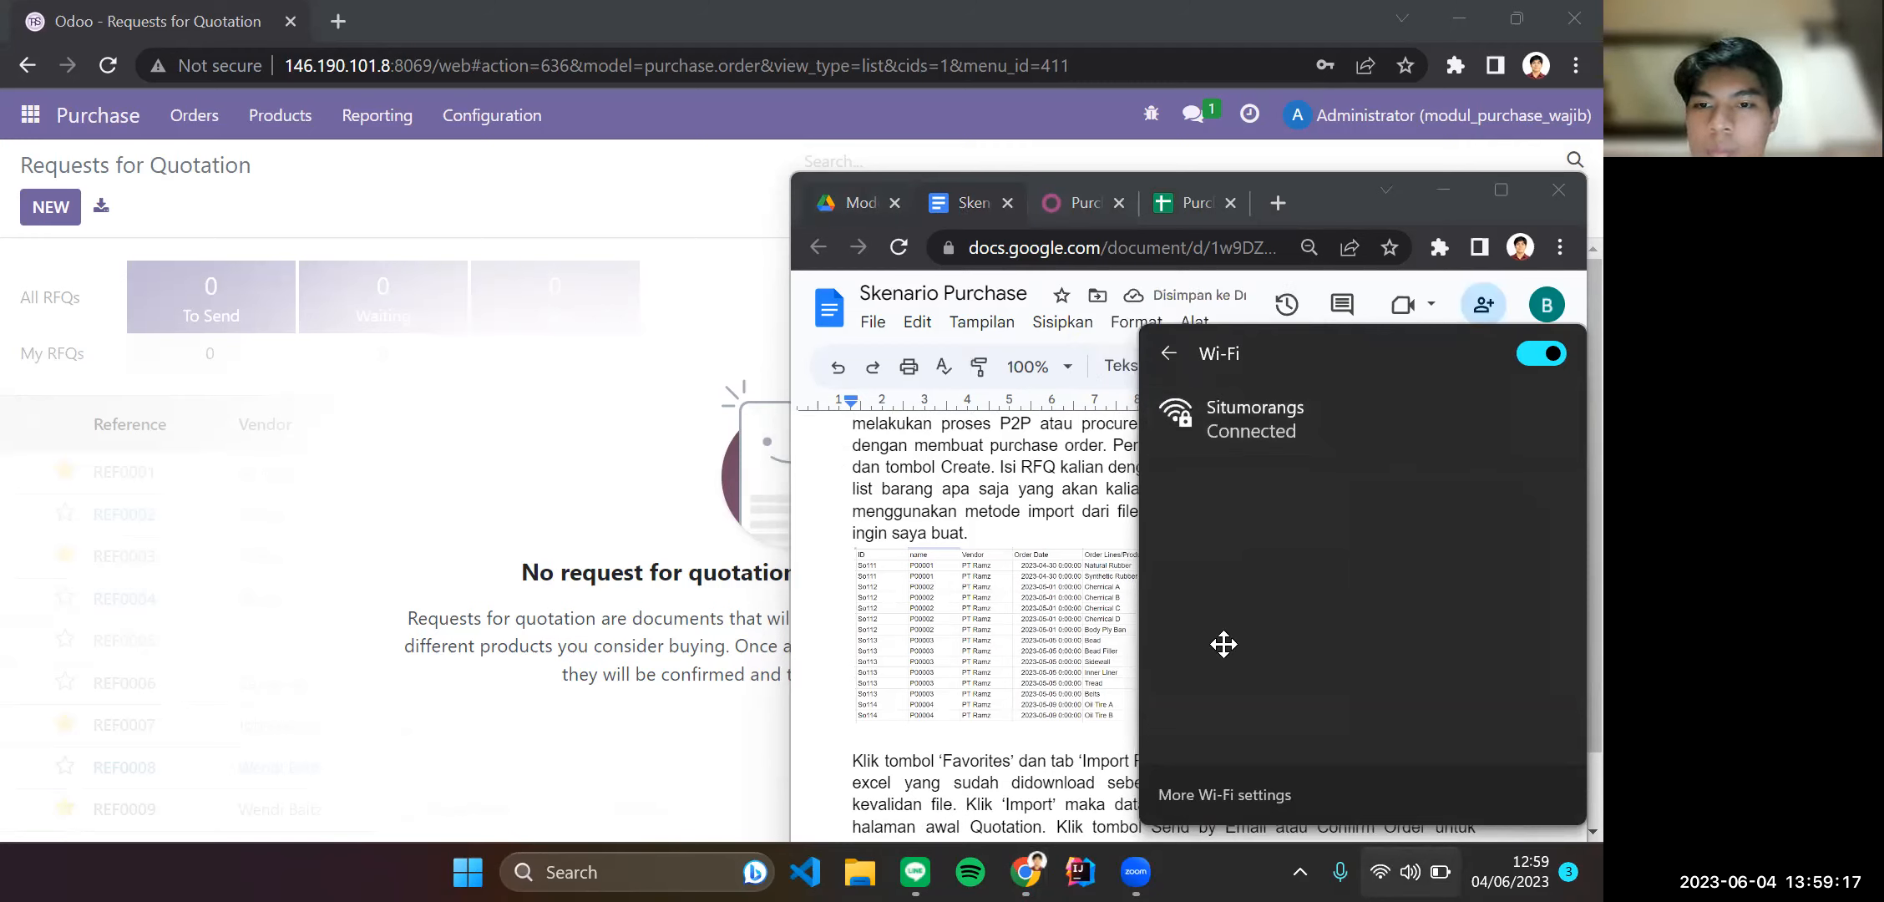
pyautogui.press('Escape')
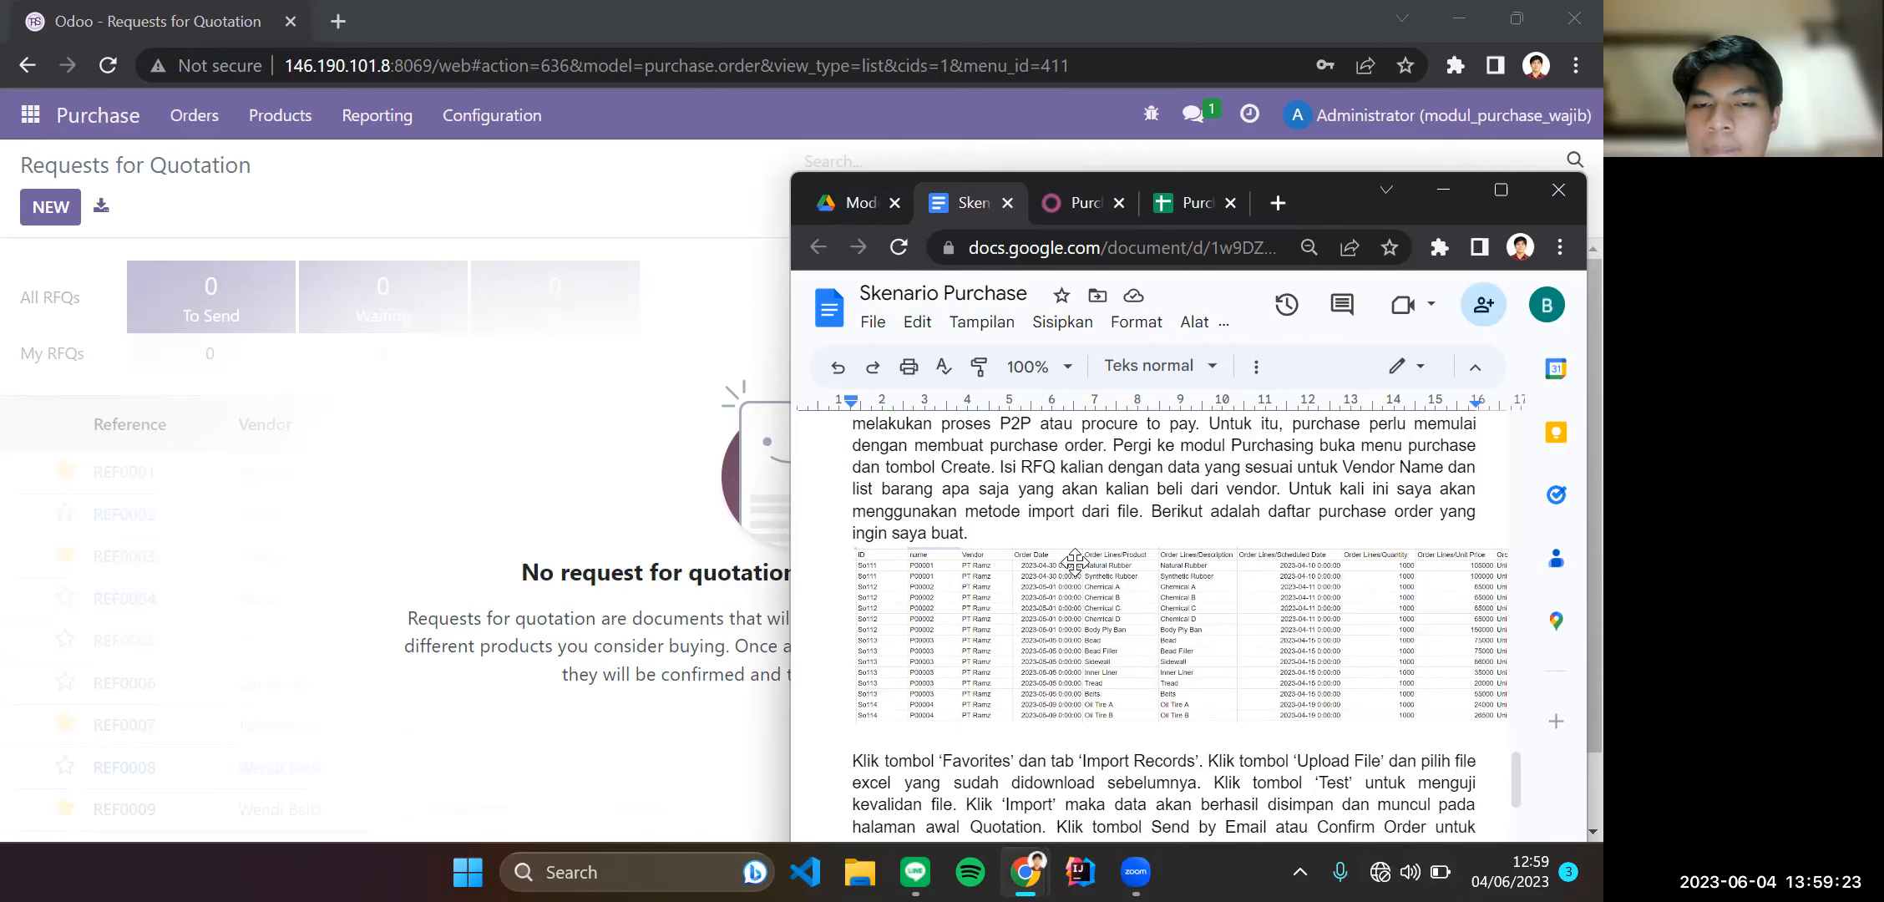
pyautogui.scroll(1, 1084, 562)
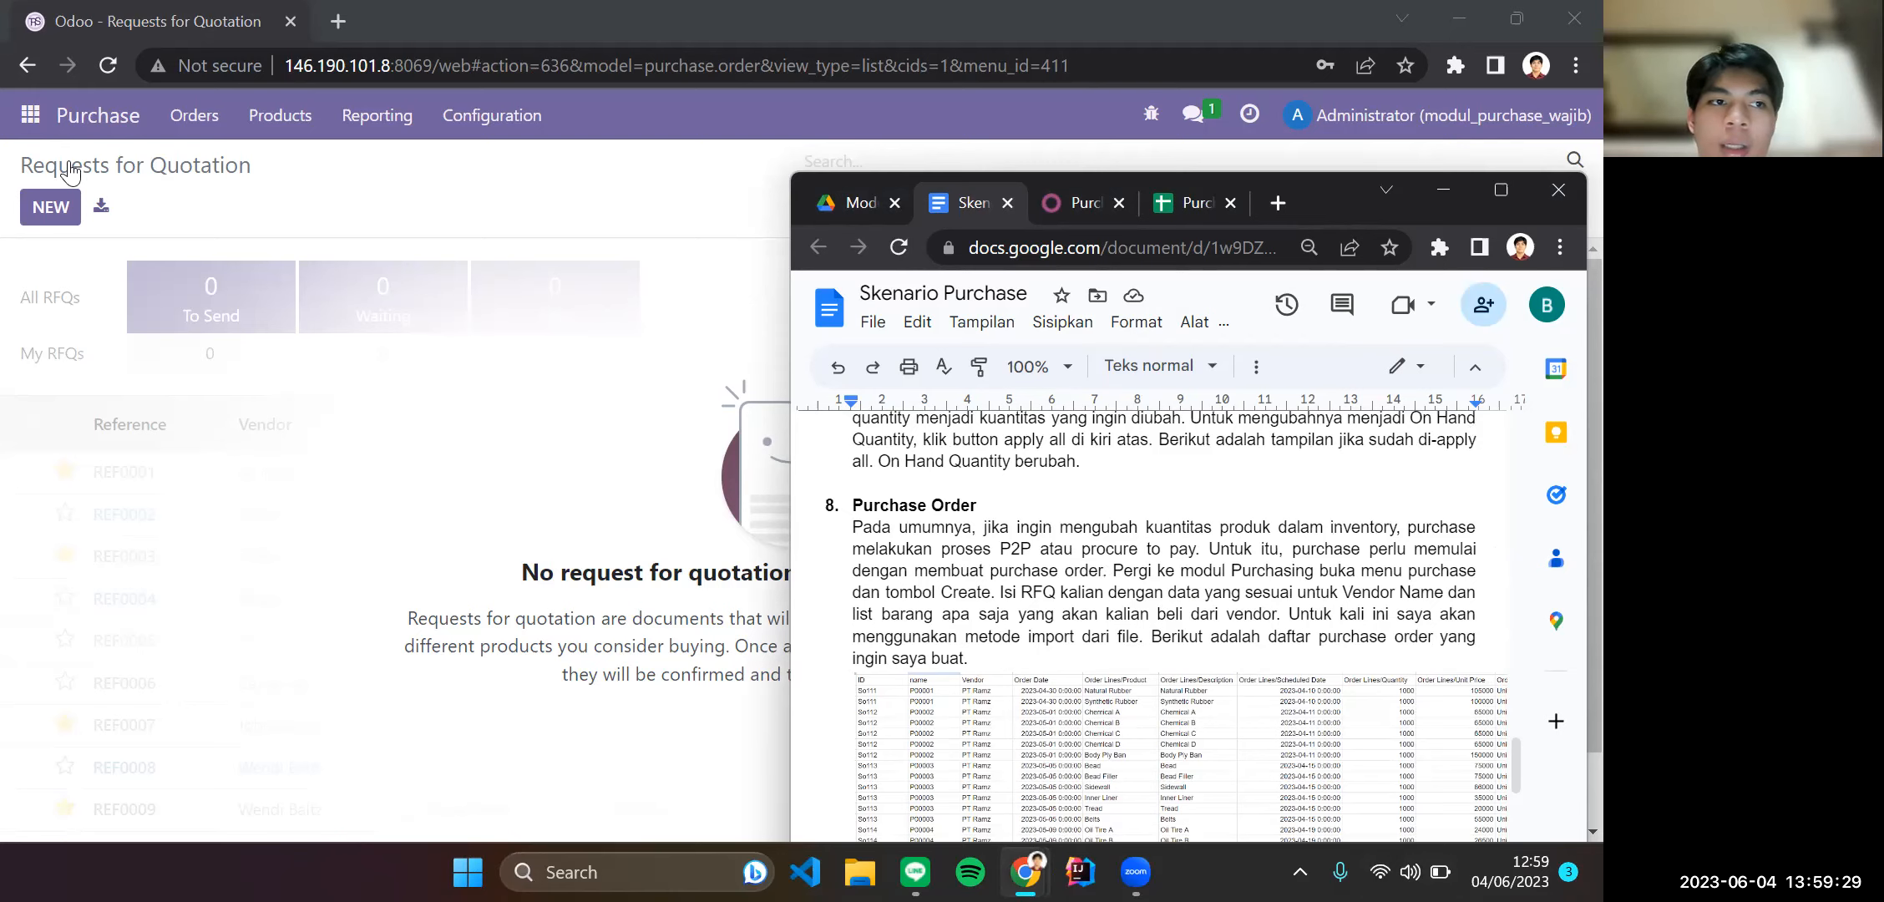
pyautogui.scroll(-1, 917, 488)
# Open a blank request for quotation in Odoo and look over its vendor and product fields without entering anything.
pyautogui.click(51, 209)
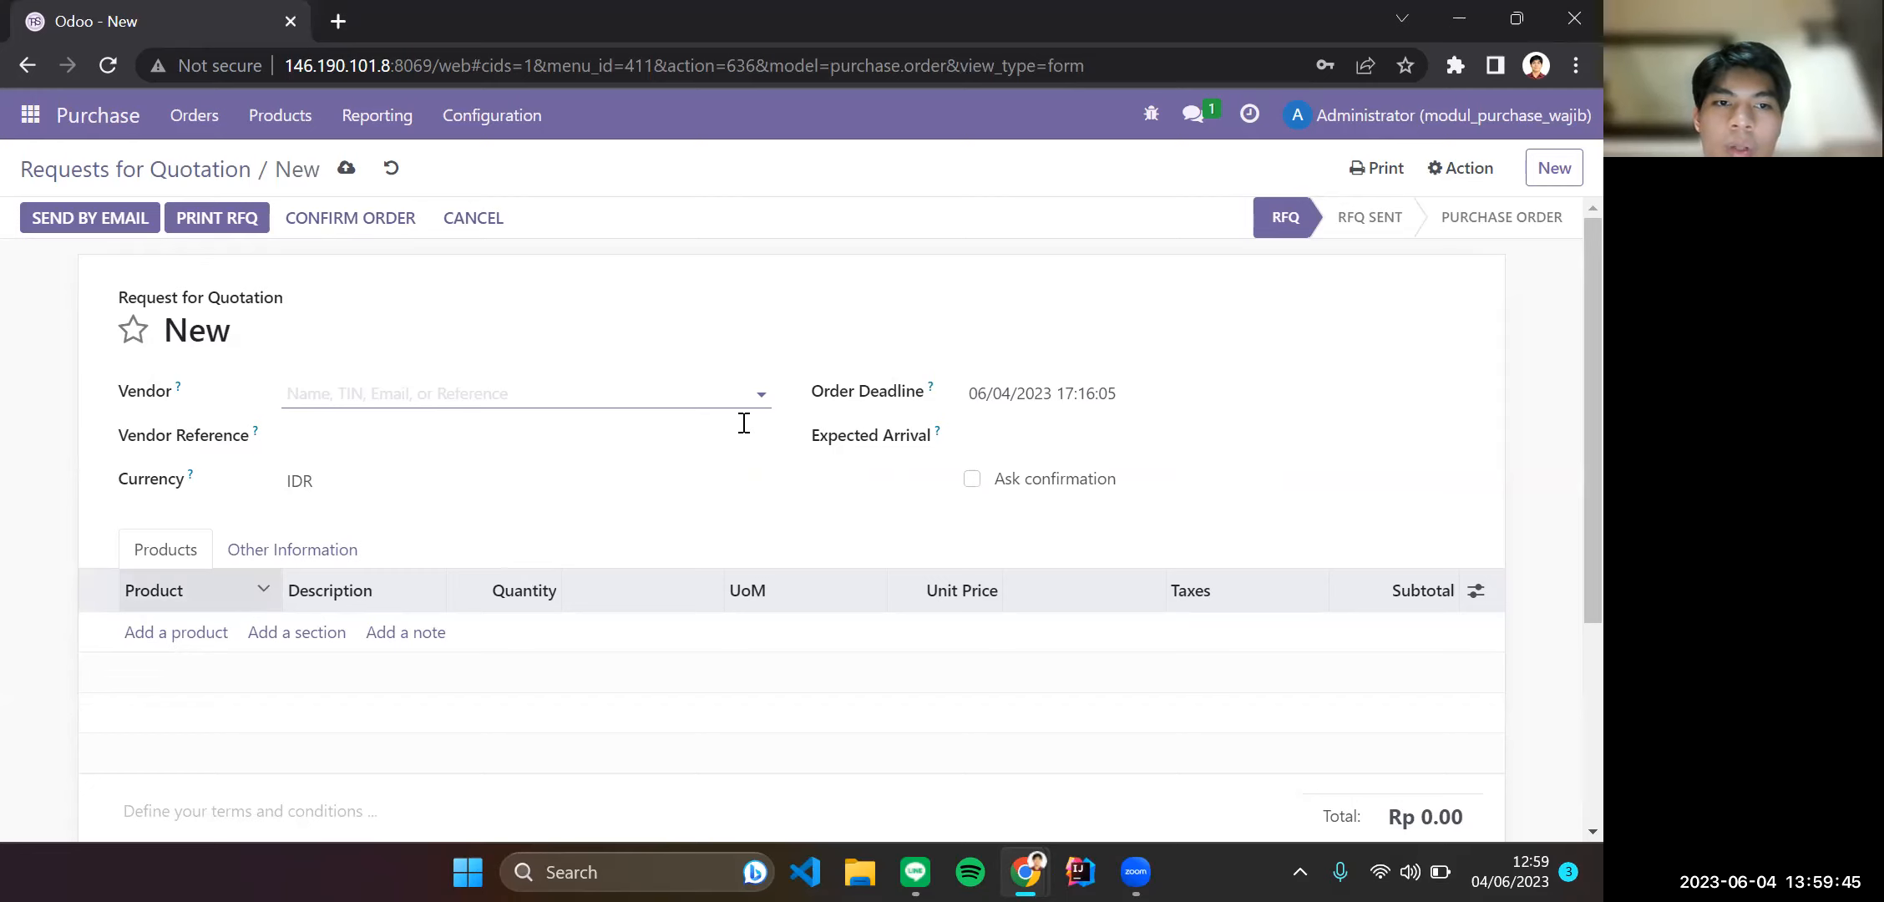
pyautogui.scroll(-2, 1111, 476)
pyautogui.scroll(2, 1188, 729)
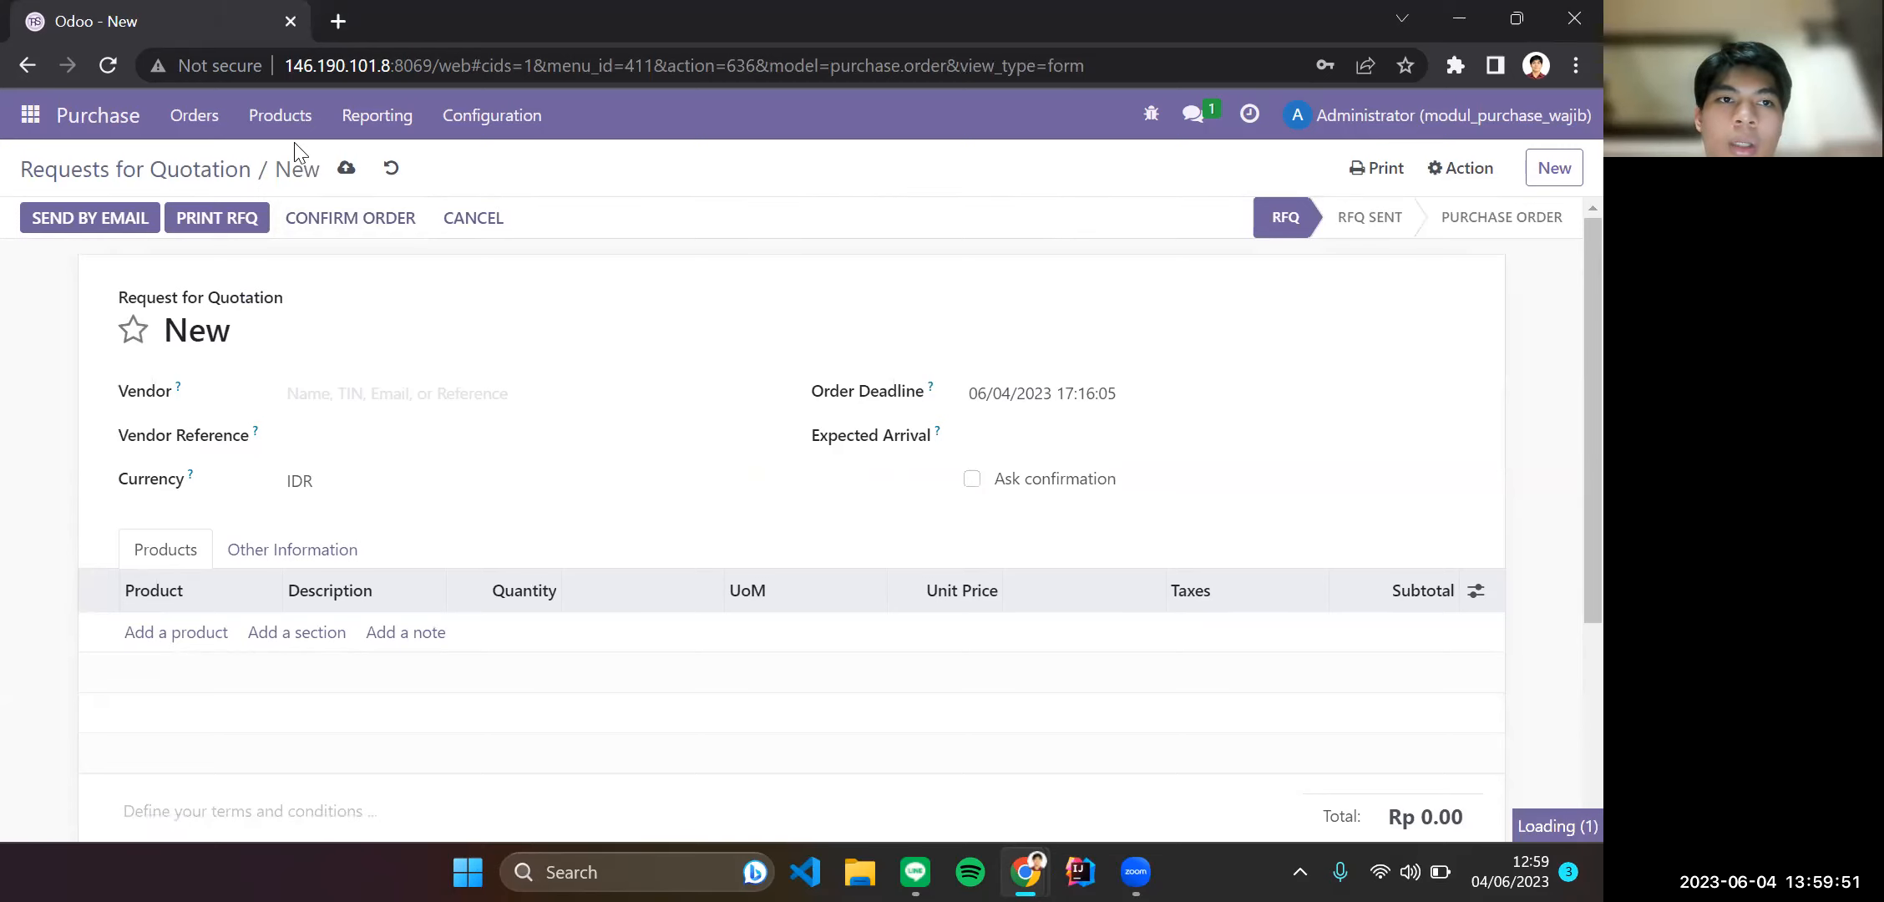
# Start a record import for purchase orders and load the Purchase Order (3) Excel file from Downloads.
pyautogui.click(195, 120)
pyautogui.click(251, 157)
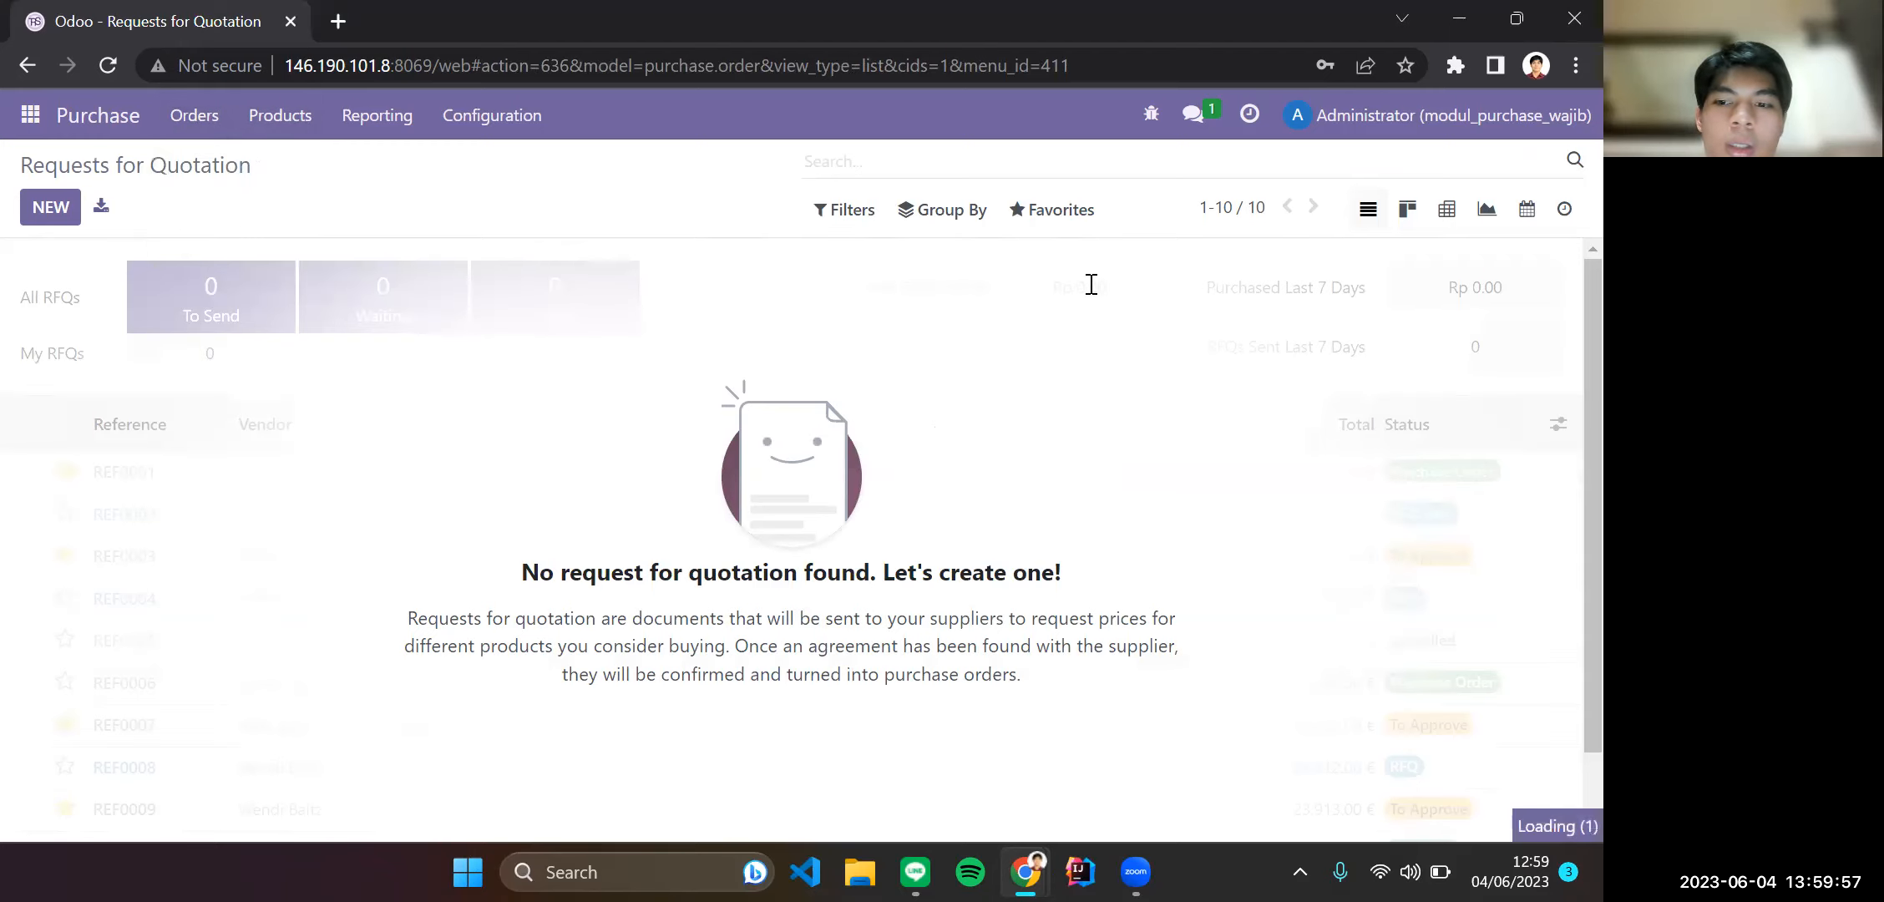
pyautogui.click(1044, 216)
pyautogui.click(1104, 300)
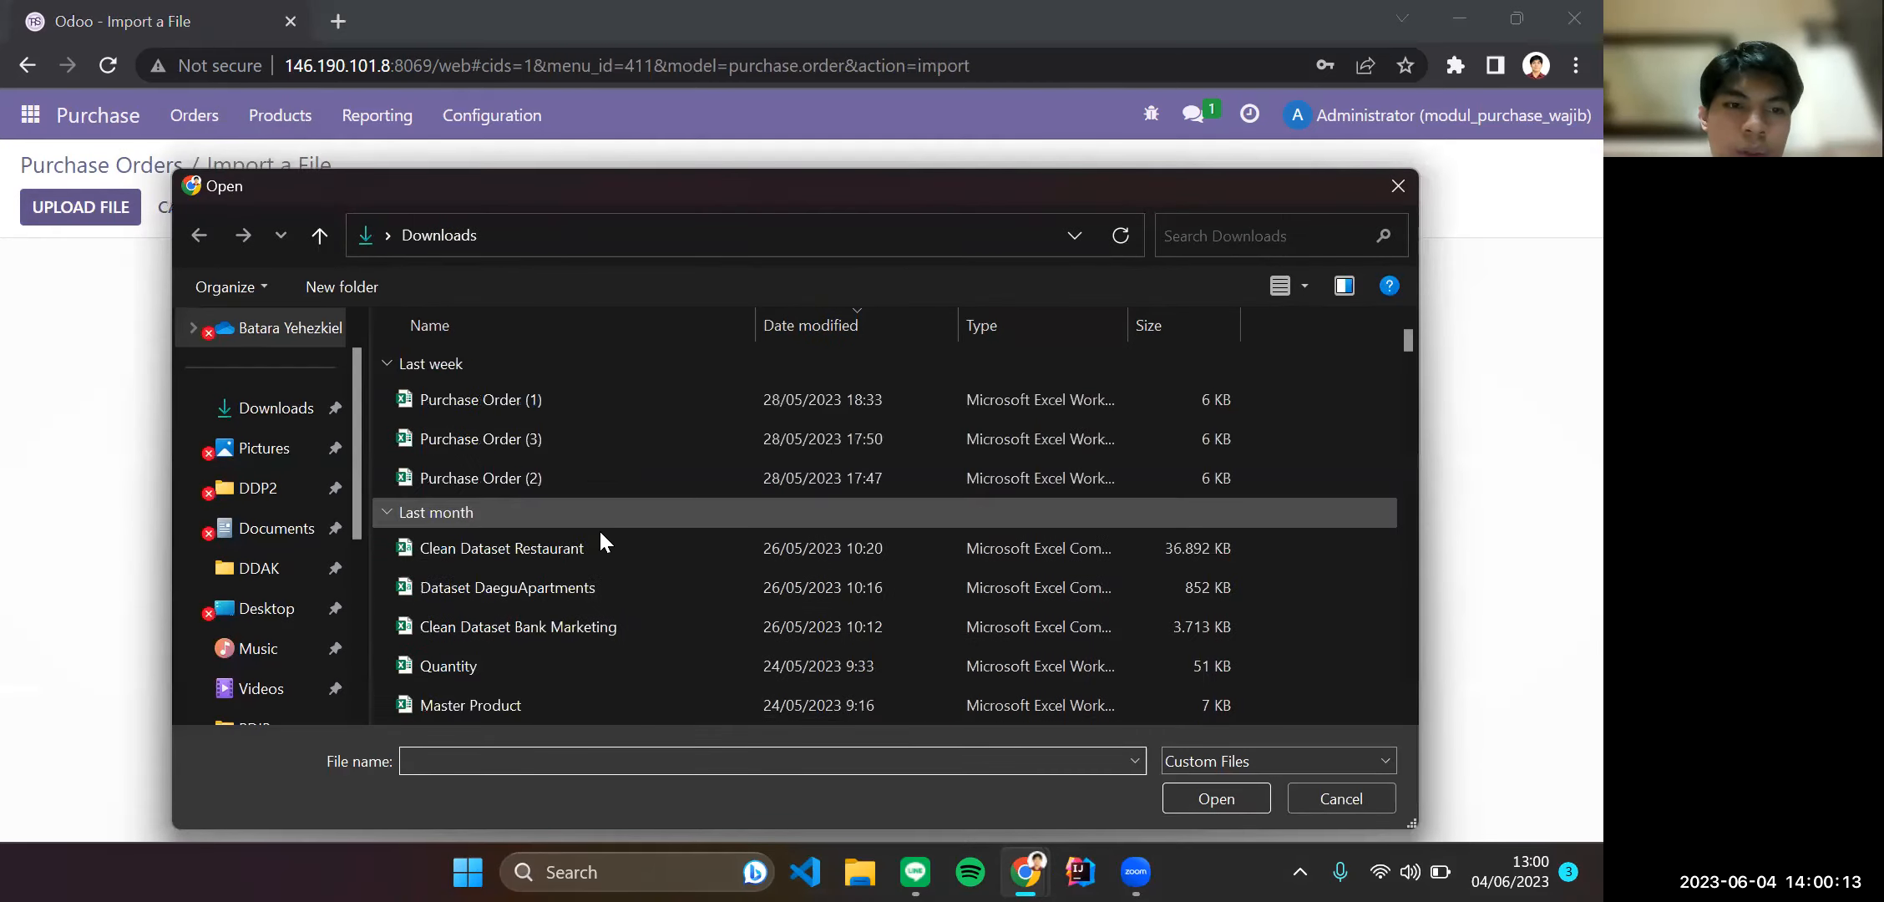
pyautogui.click(586, 438)
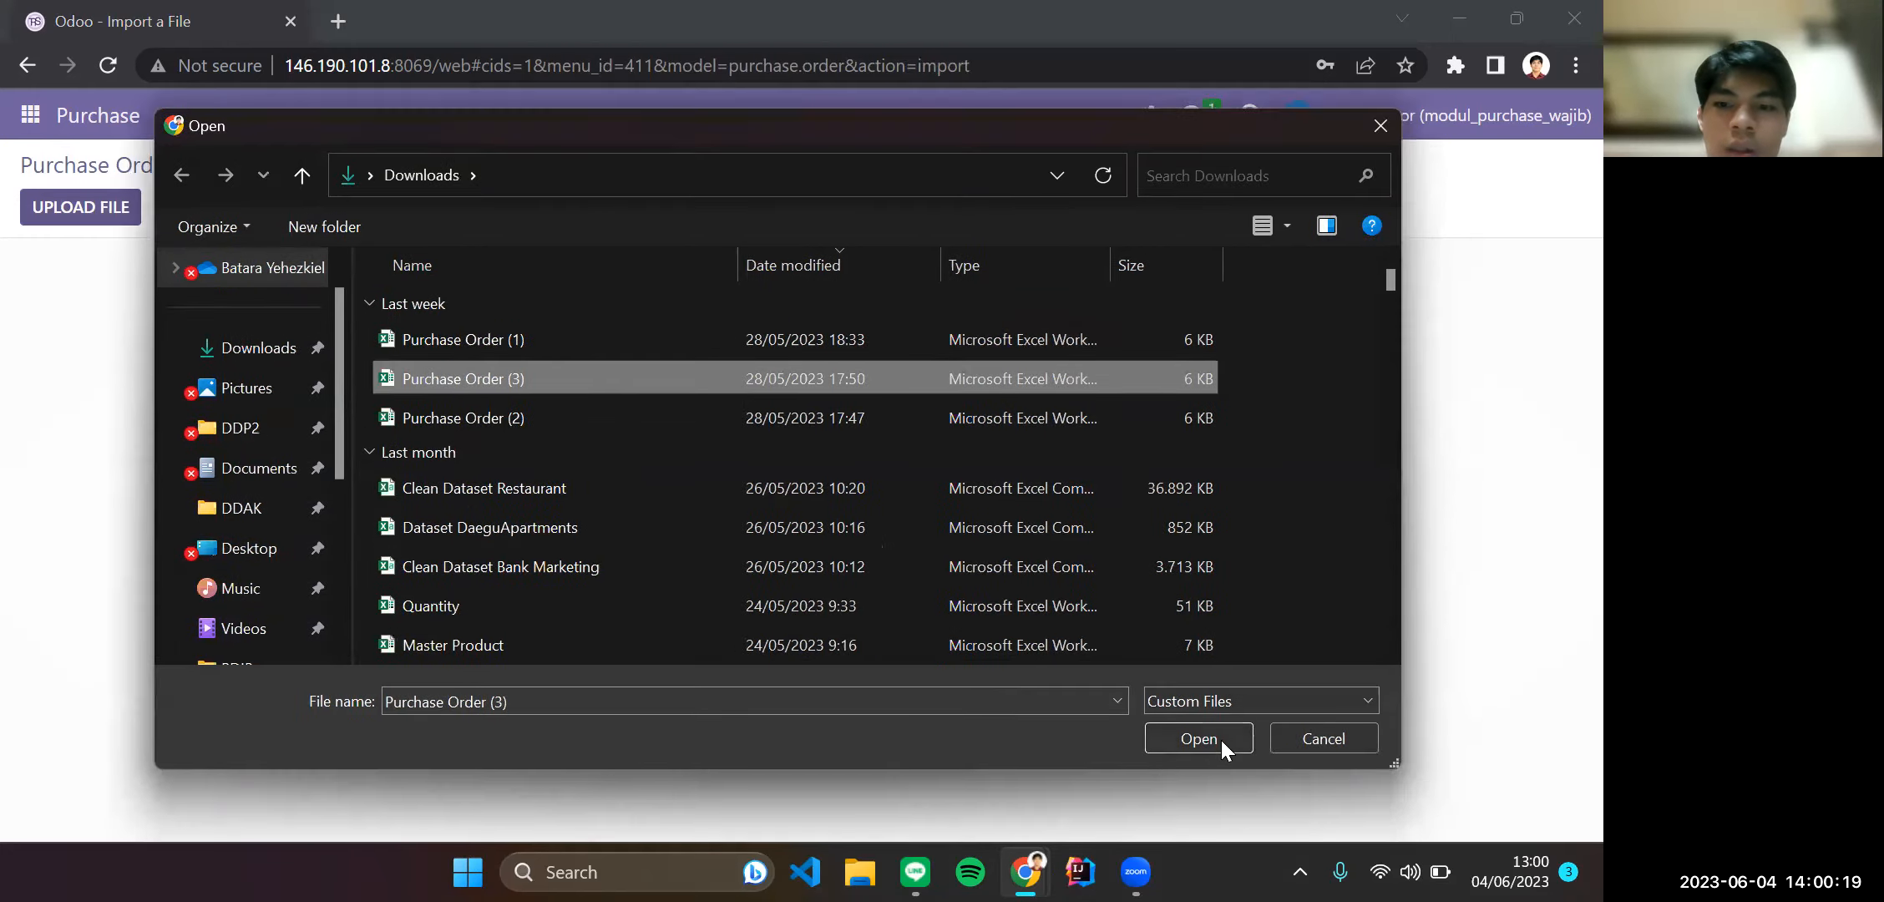
pyautogui.click(1222, 740)
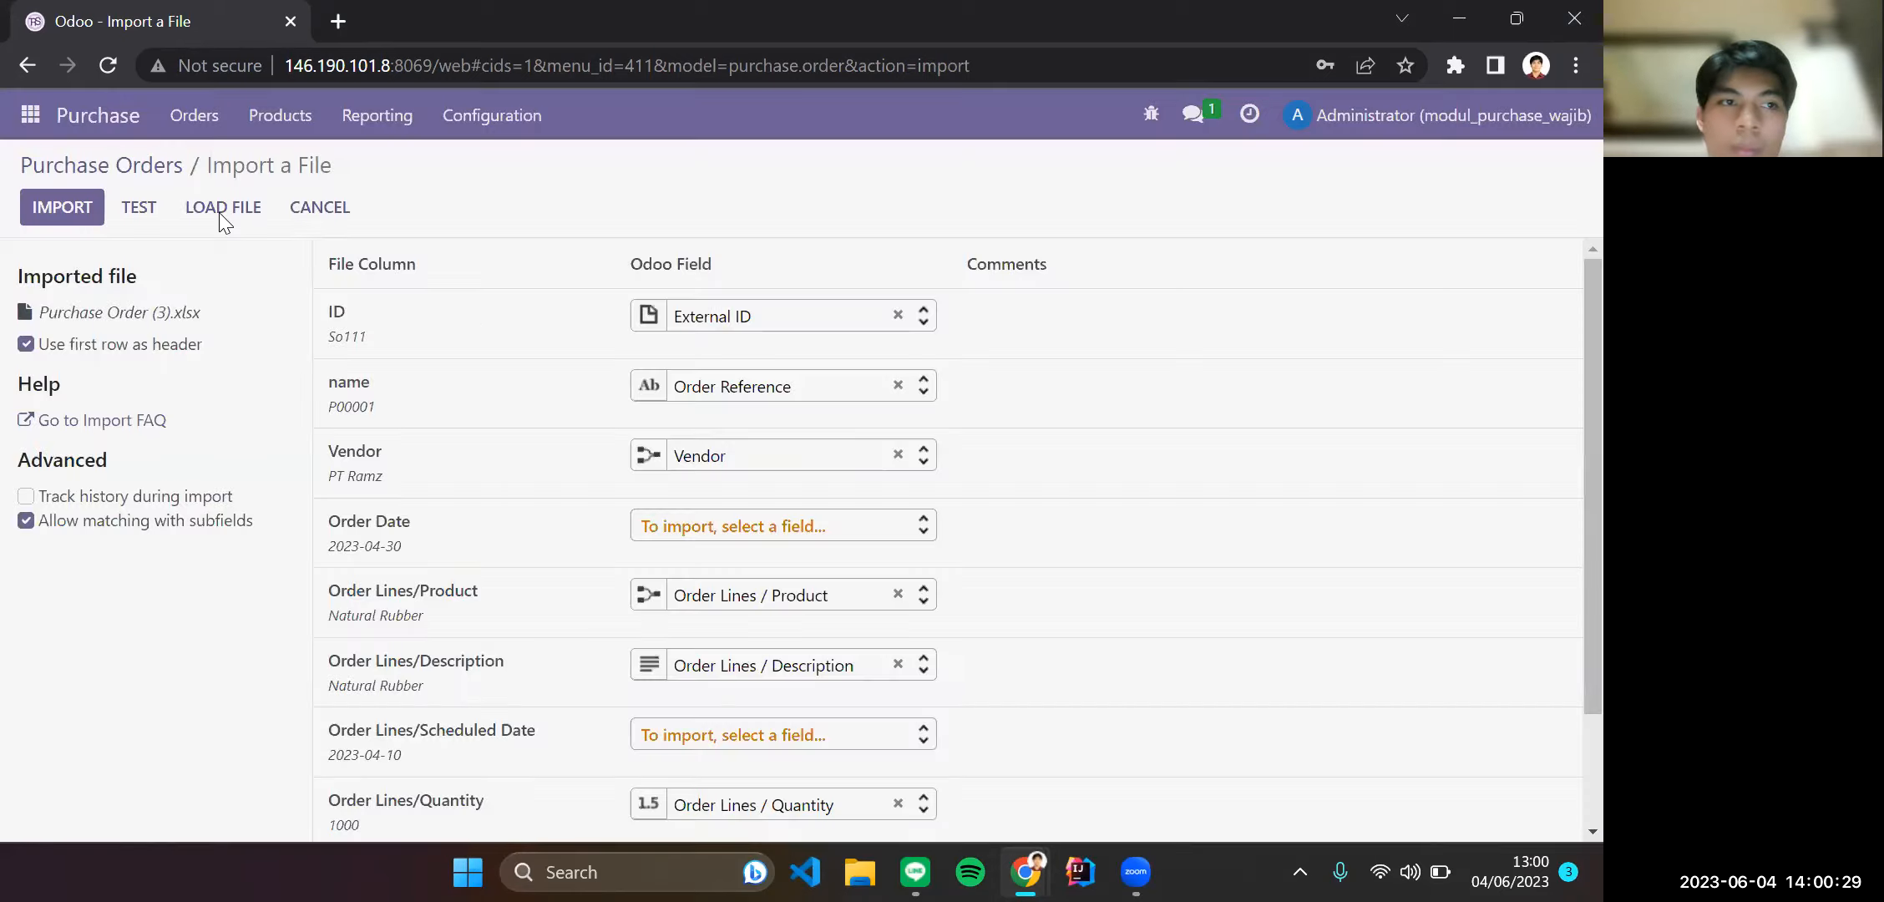
# Test and import the loaded purchase order records, and bring up the Requests for Quotation list.
pyautogui.click(138, 207)
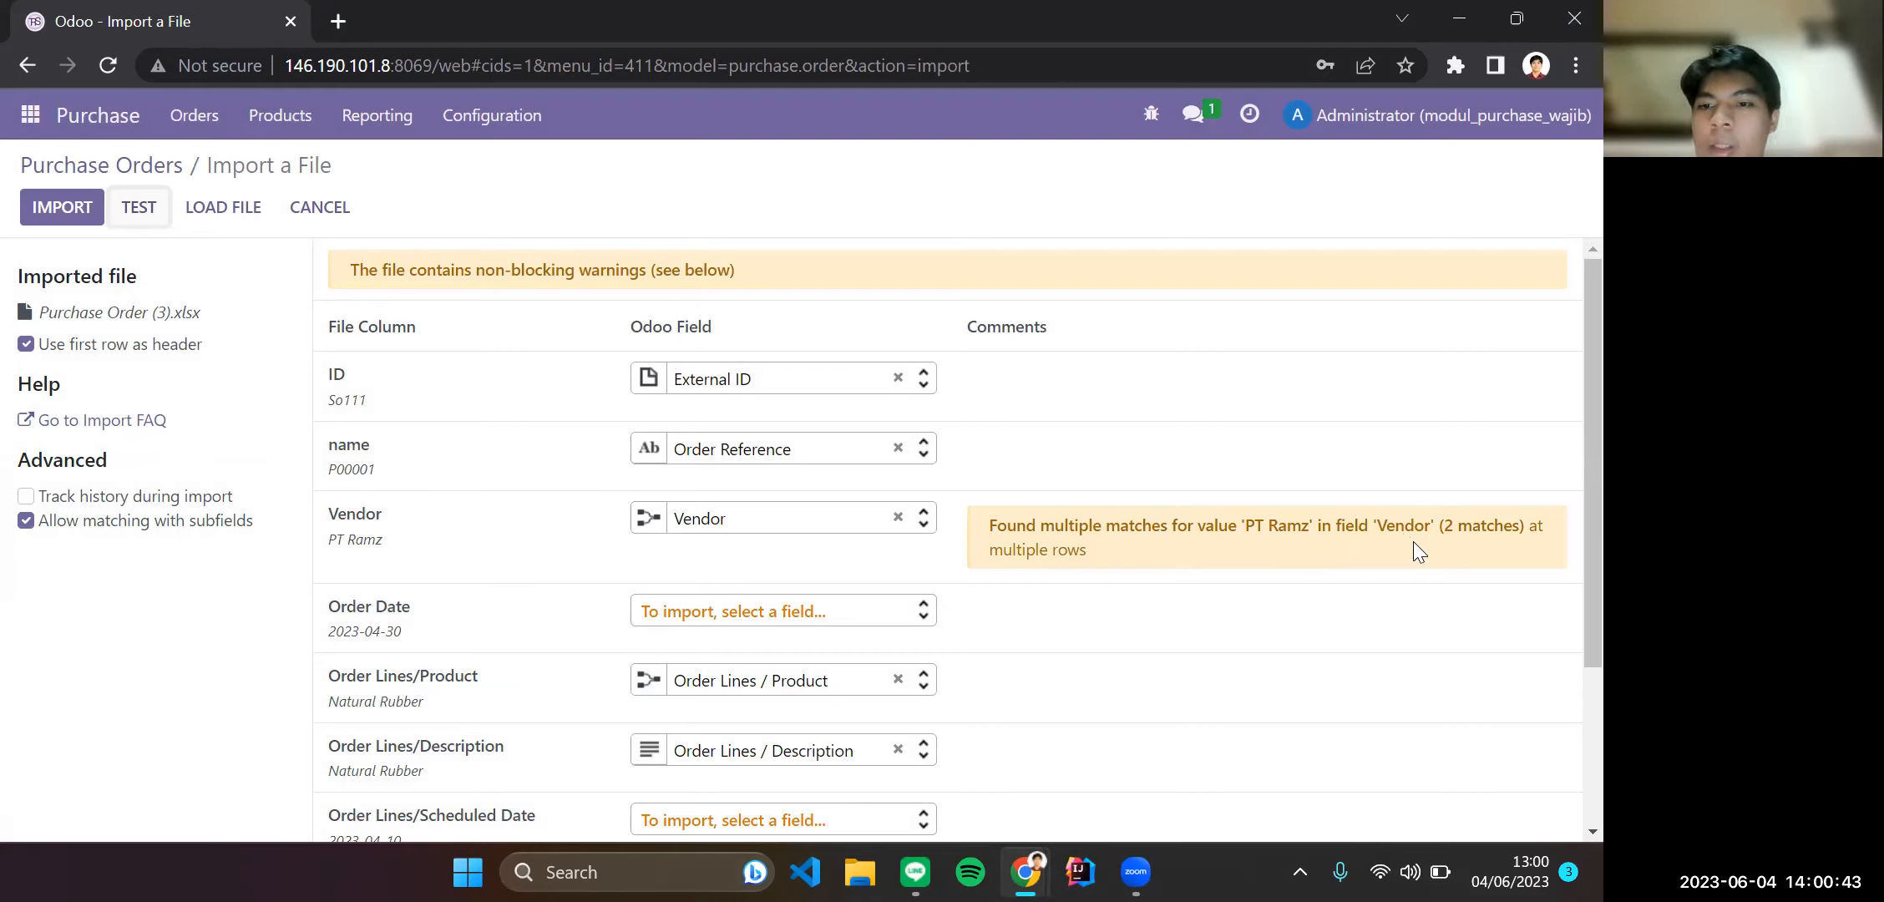
pyautogui.click(77, 221)
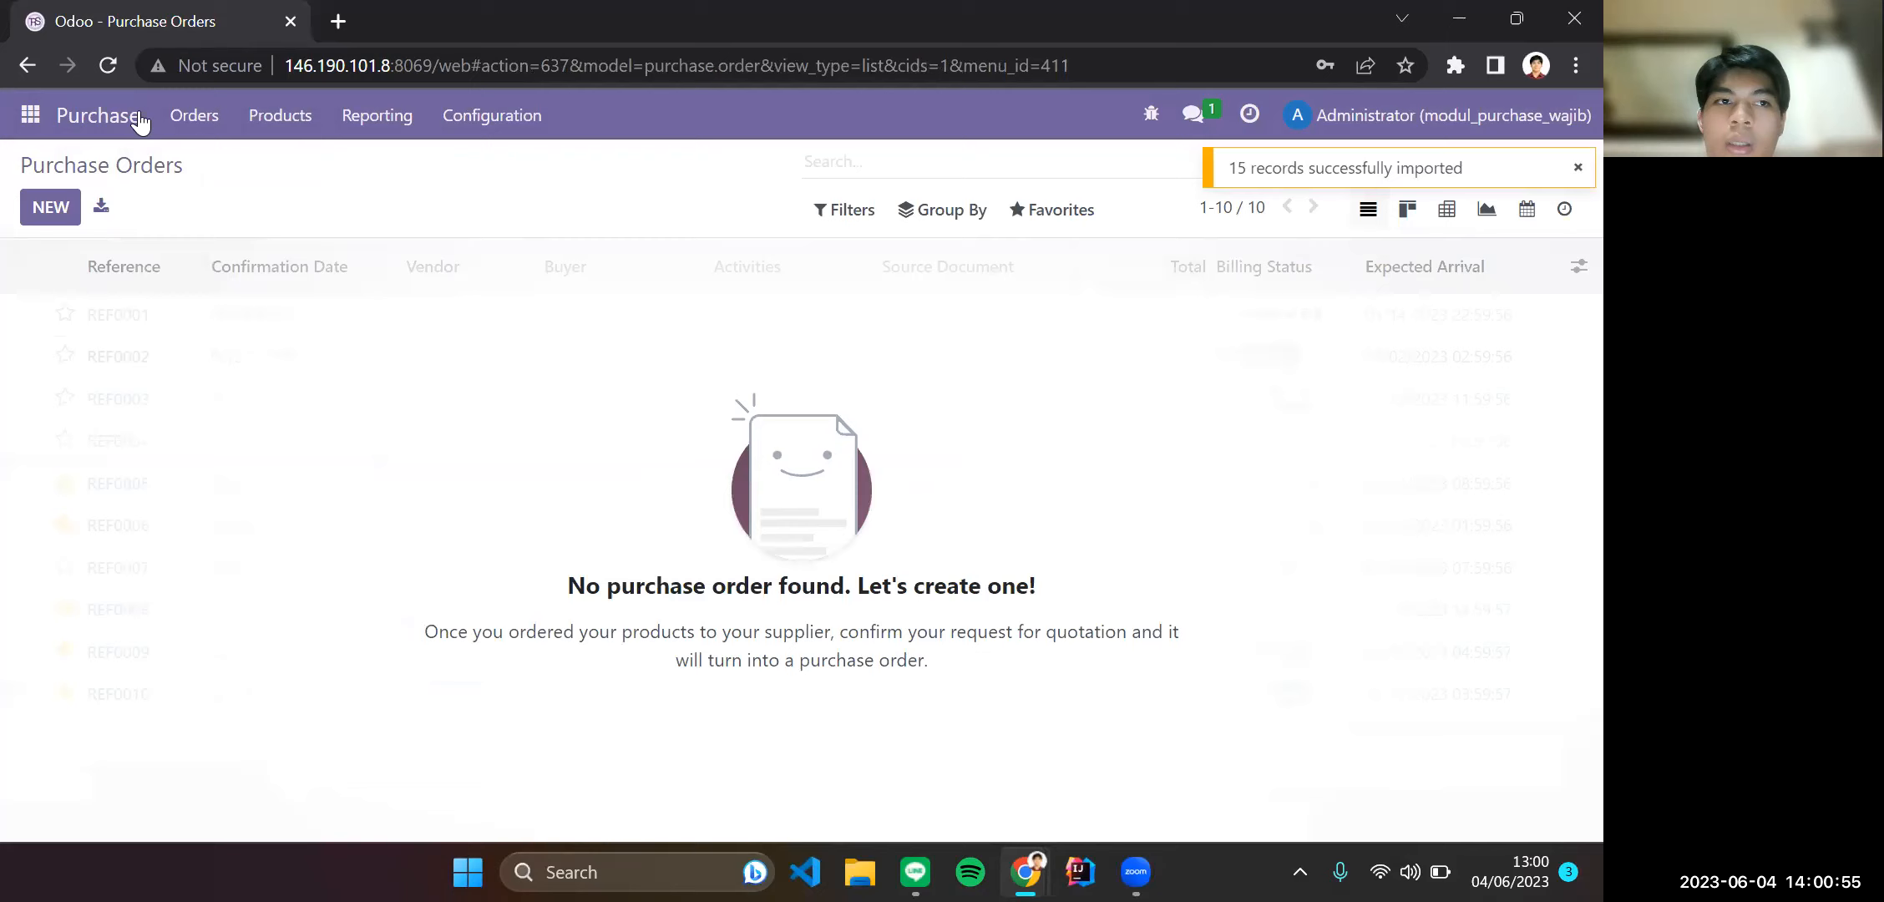
pyautogui.click(184, 130)
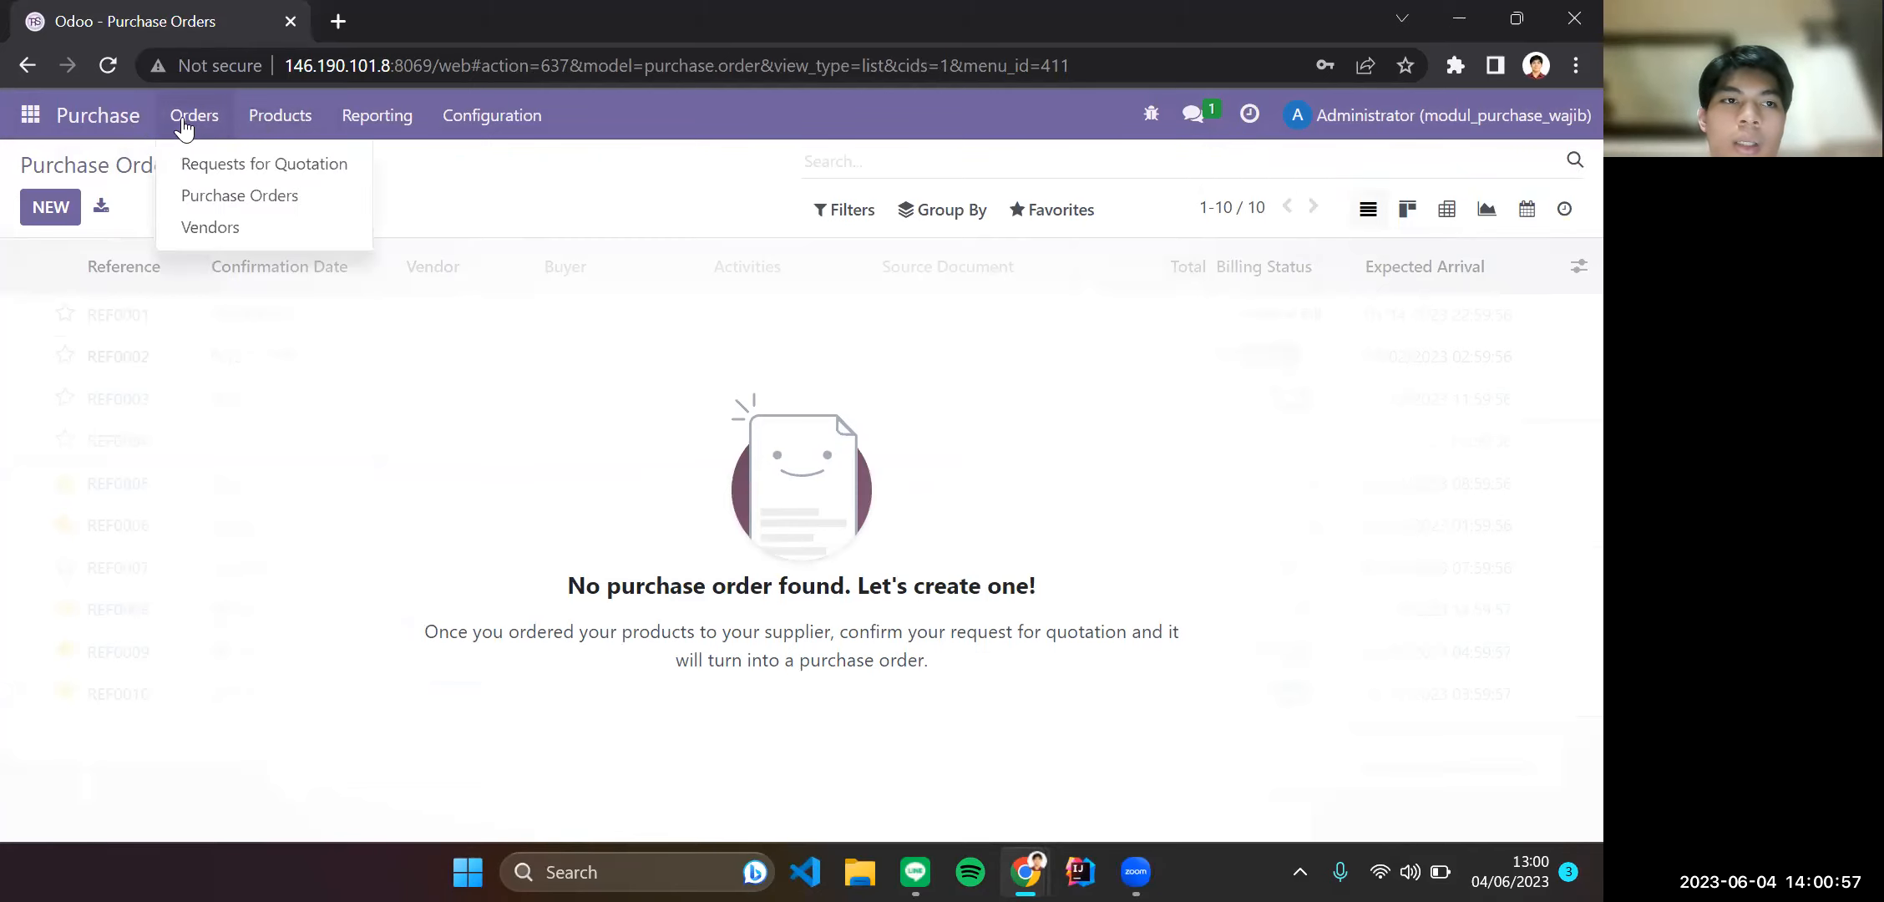
pyautogui.click(334, 163)
pyautogui.click(192, 124)
pyautogui.click(219, 163)
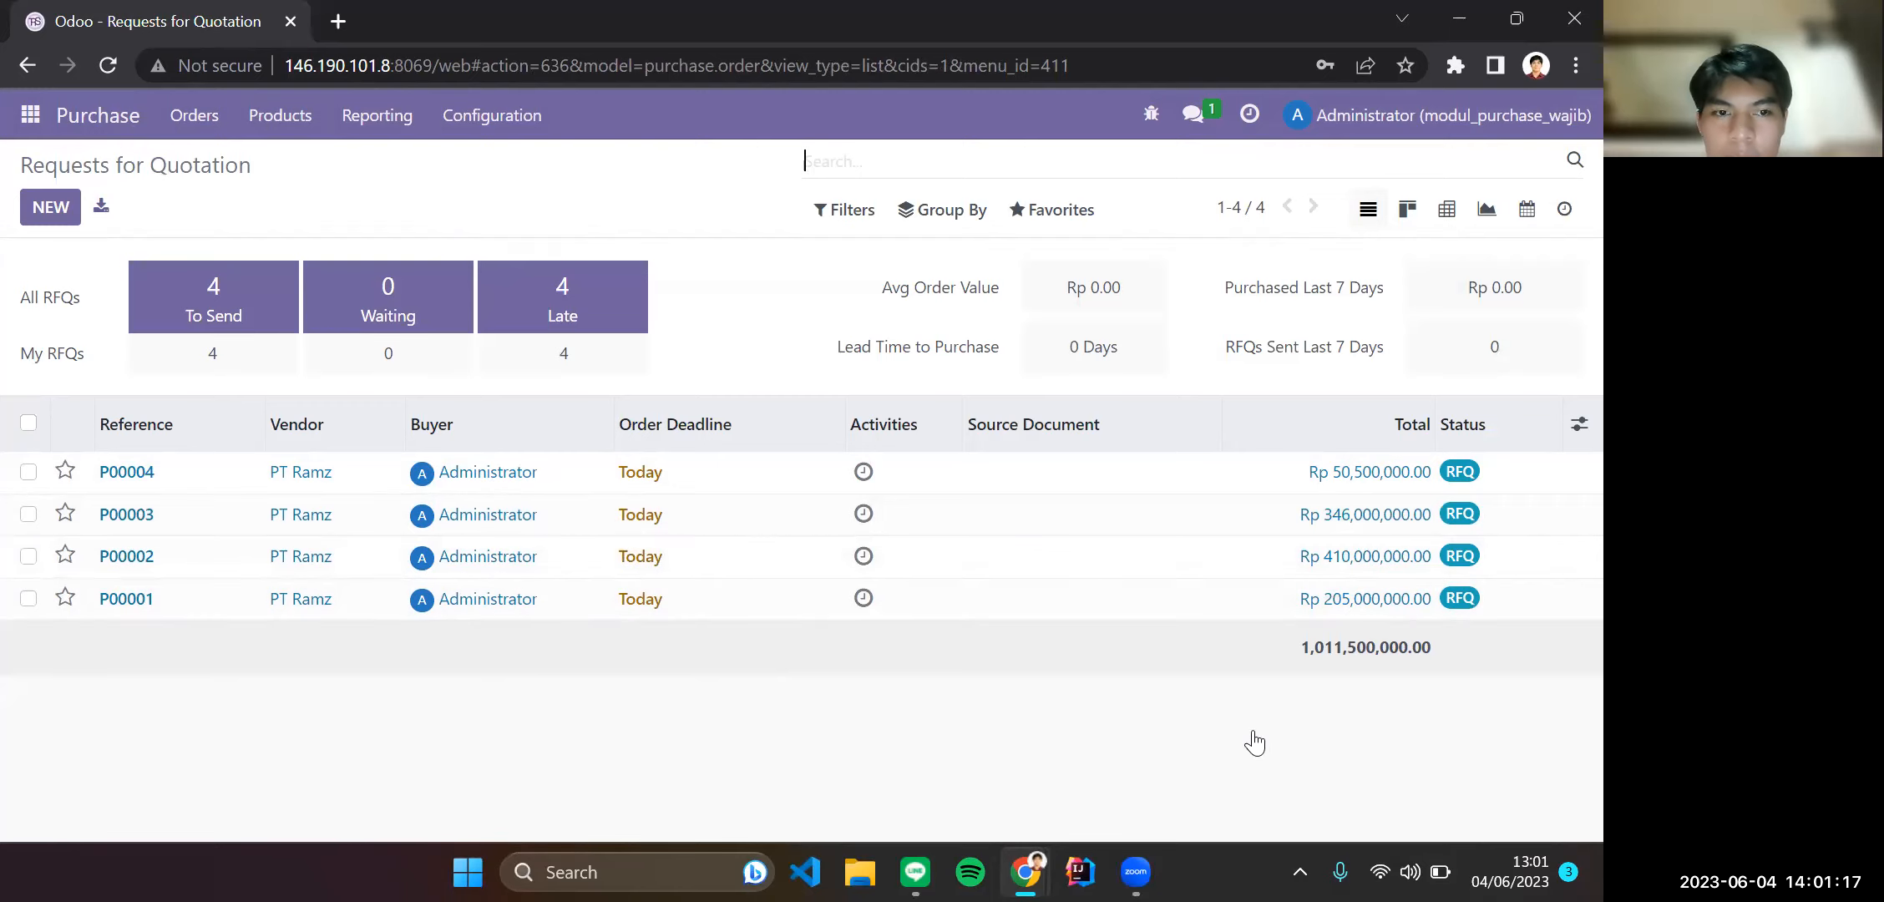
# Open request for quotation P00001 and examine its vendor, product lines and prices.
pyautogui.hotkey('alt', 'Tab')
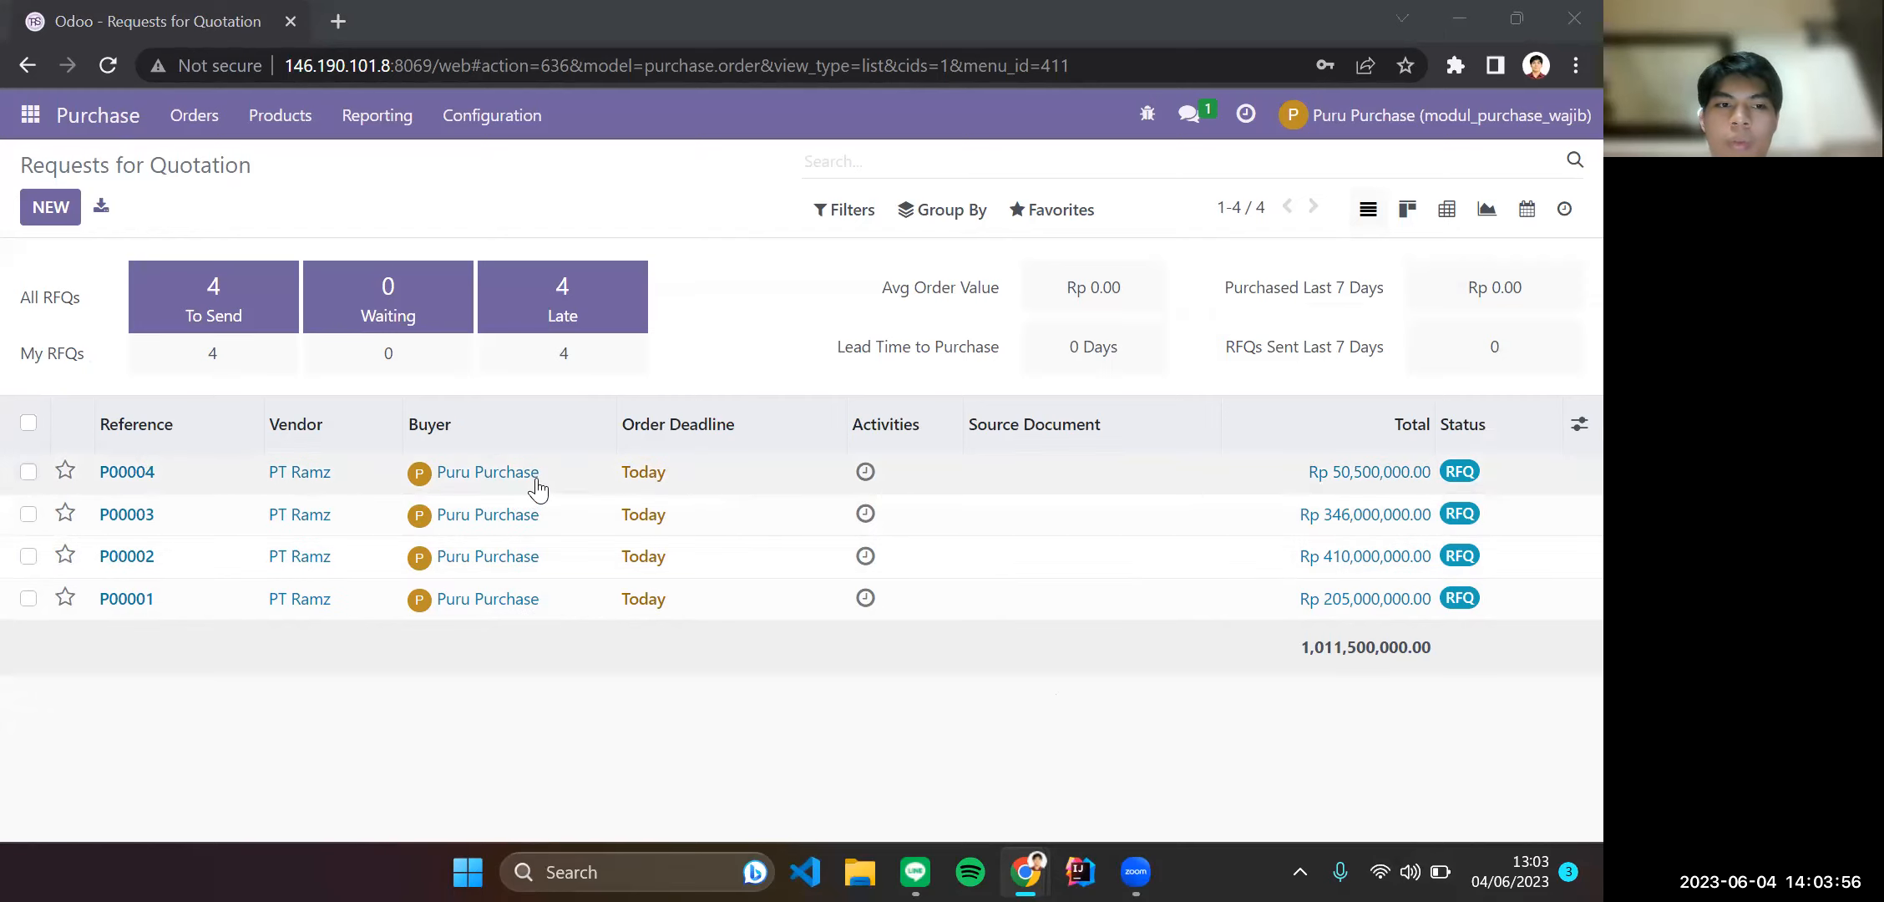
pyautogui.click(178, 614)
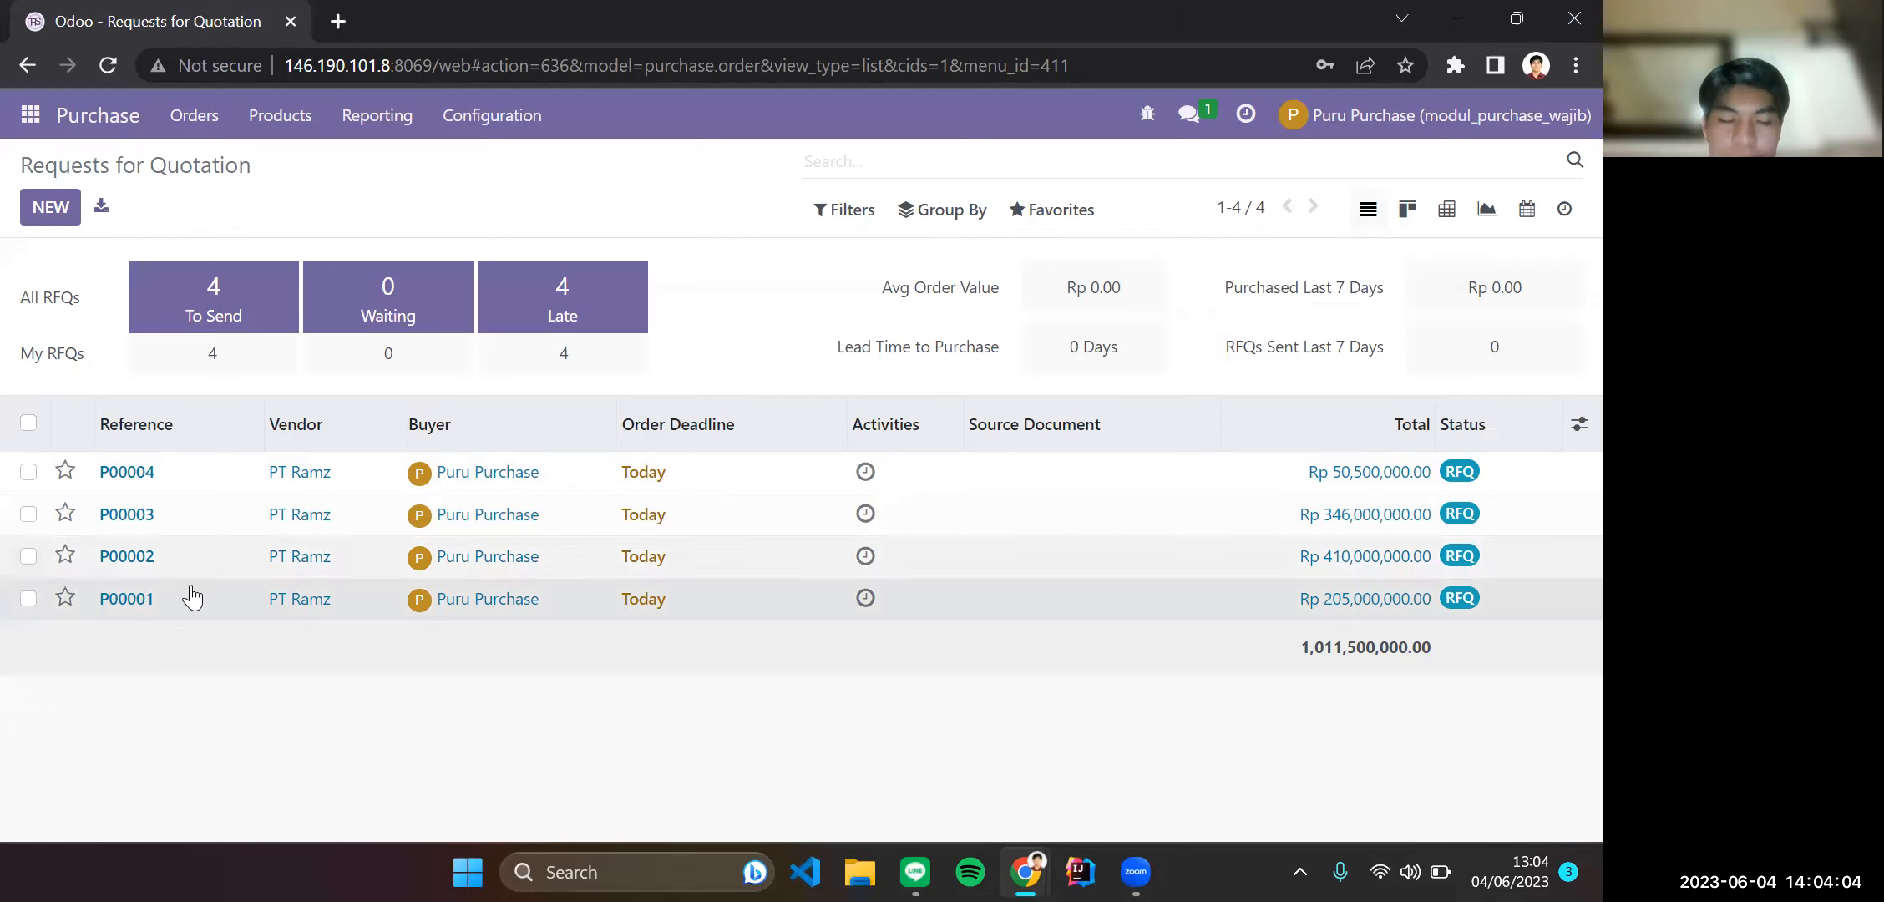
pyautogui.click(174, 607)
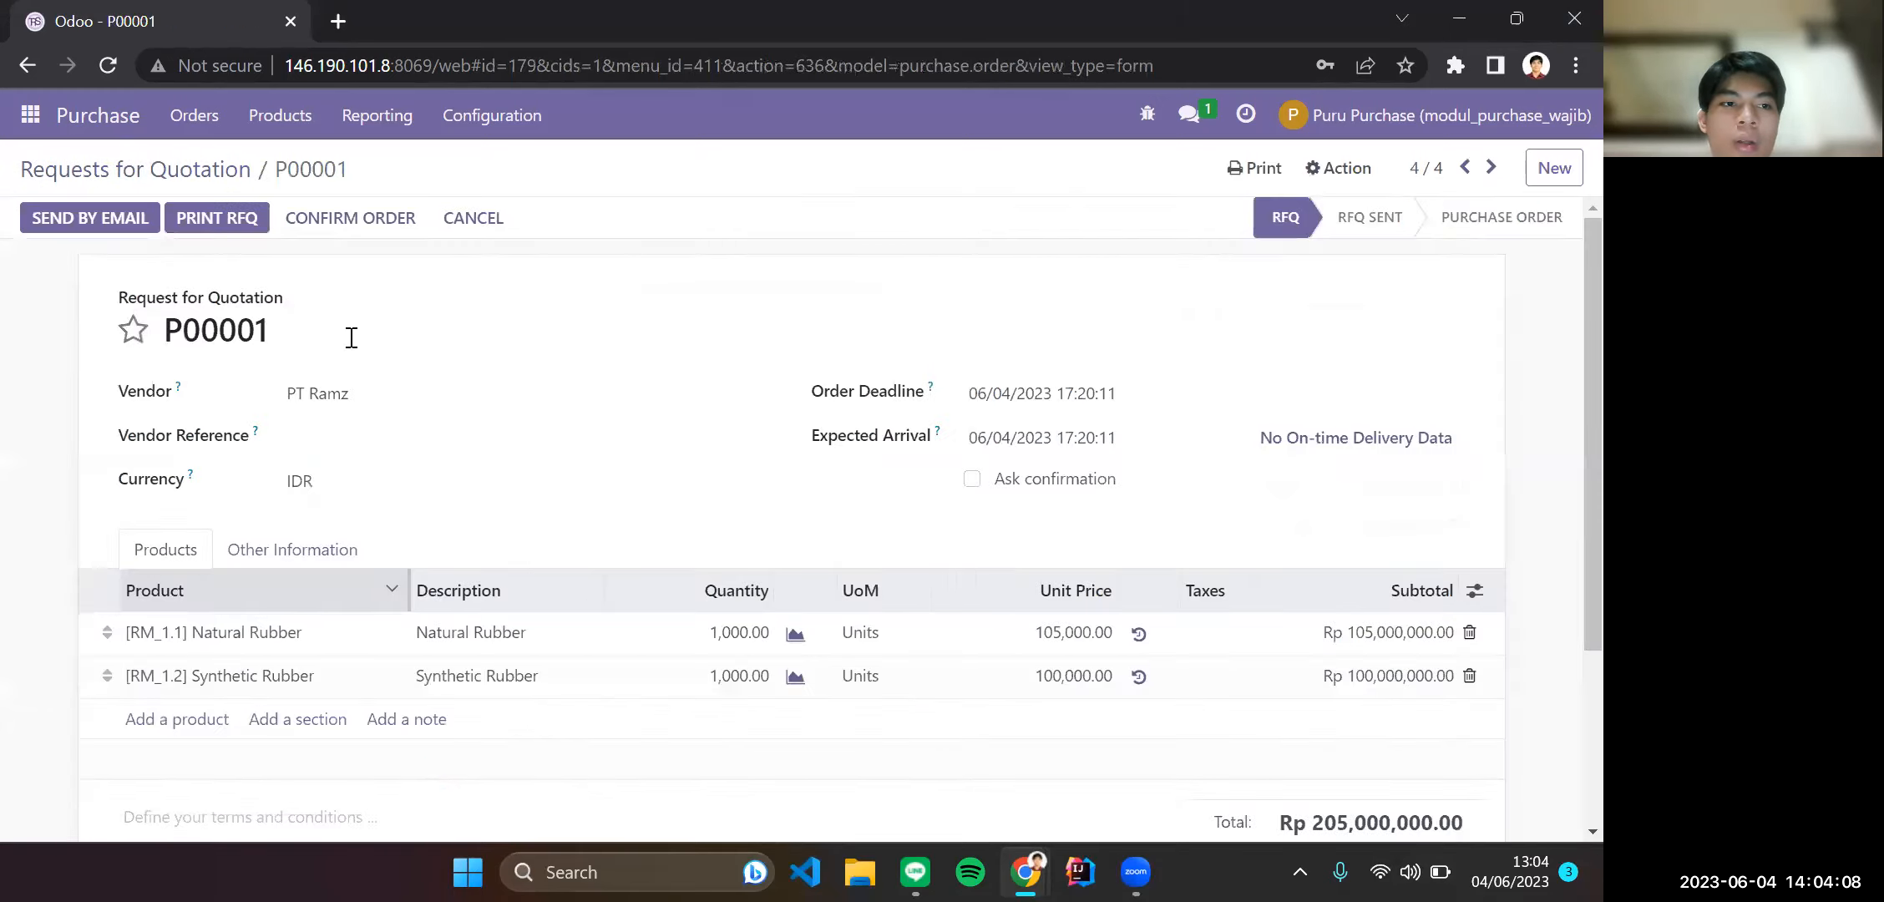
pyautogui.scroll(-2, 501, 418)
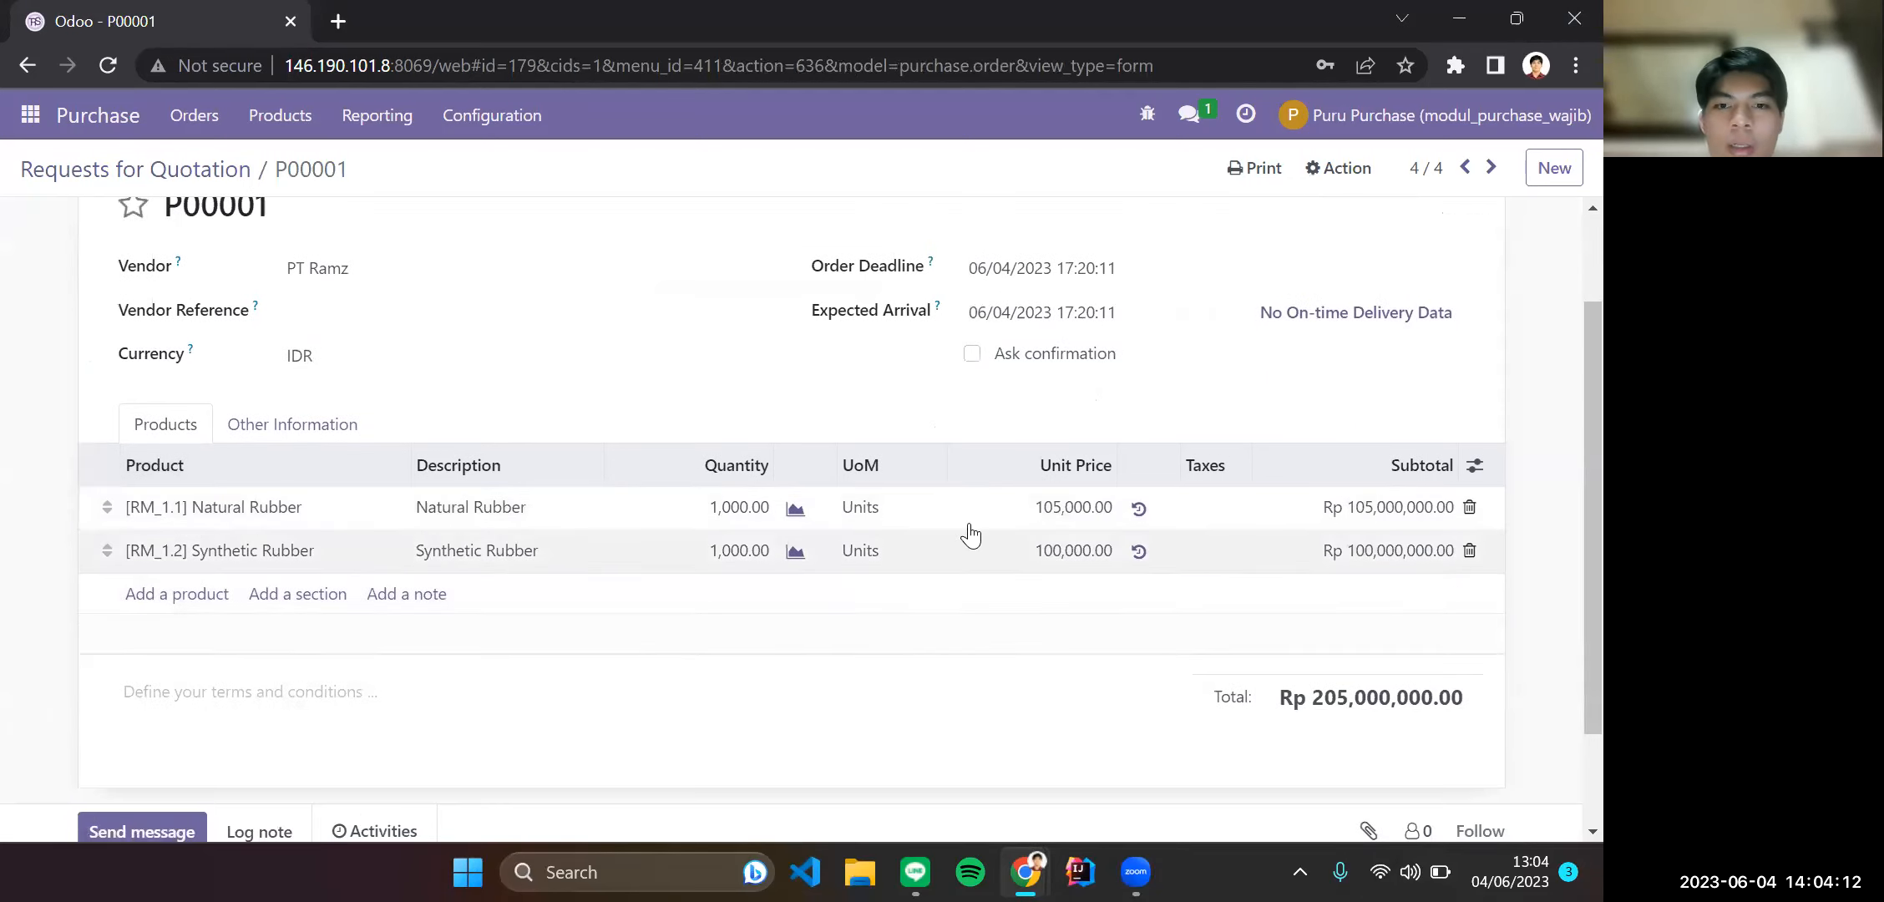
pyautogui.scroll(1, 775, 543)
pyautogui.scroll(1, 775, 543)
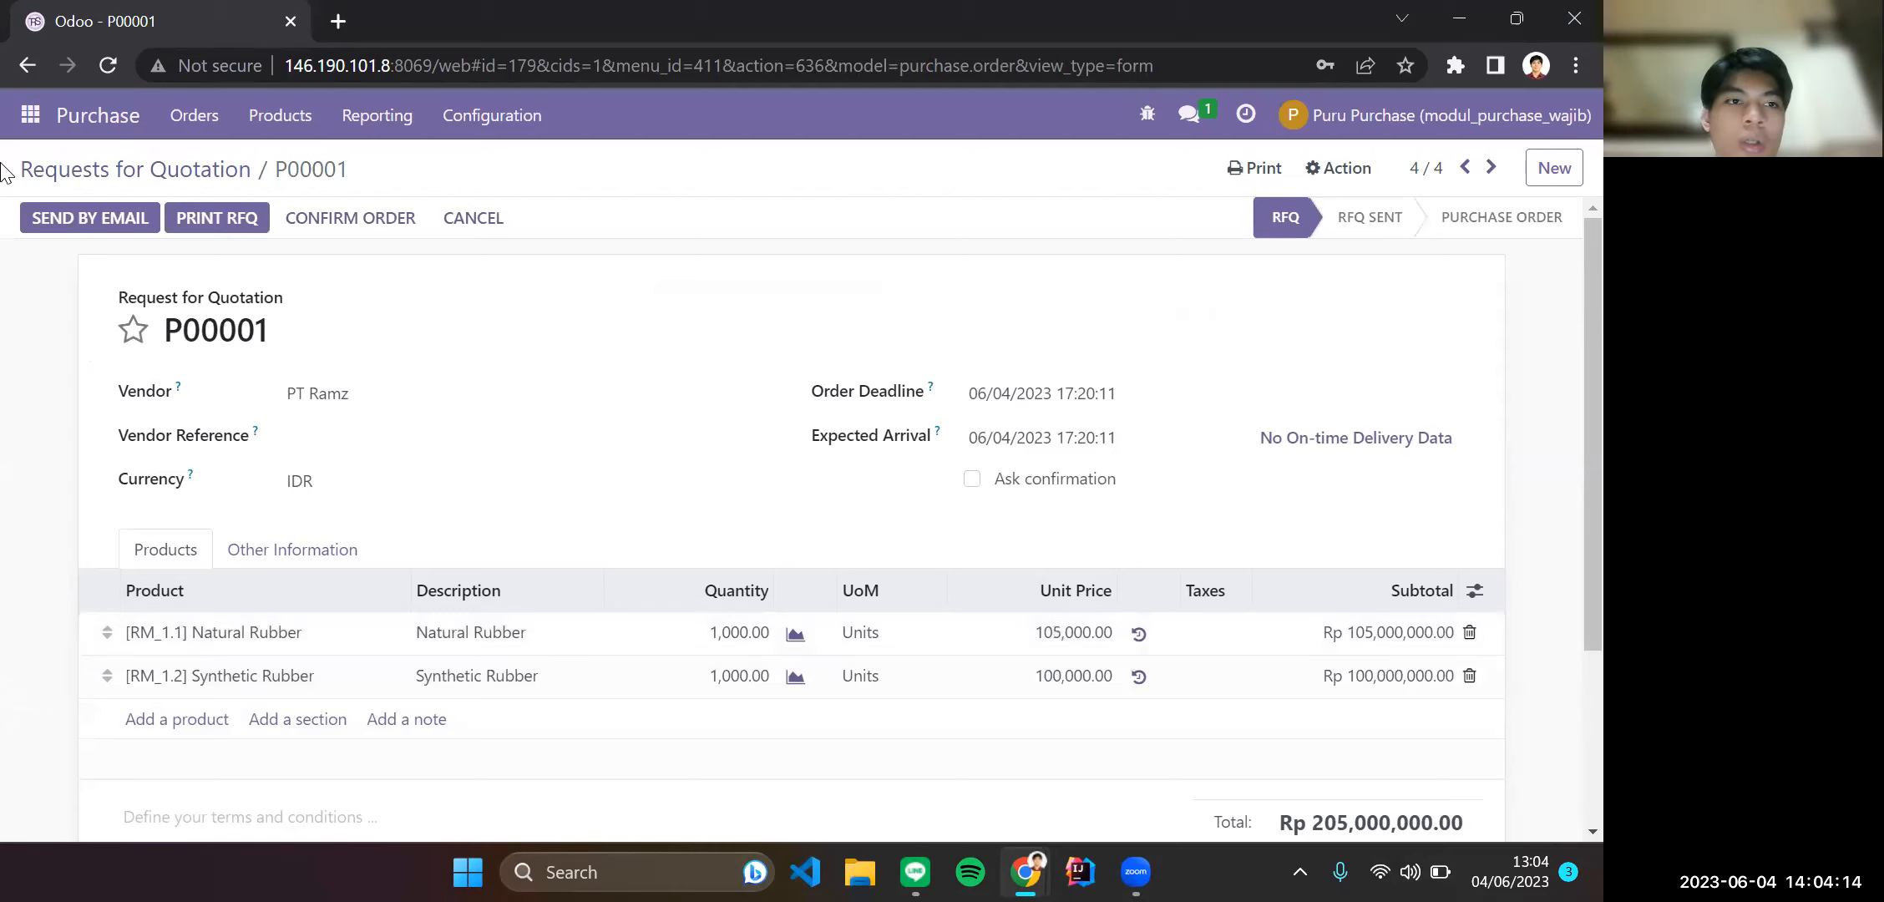
# Examine the product lines of requests for quotation P00002 and P00003.
pyautogui.click(1490, 170)
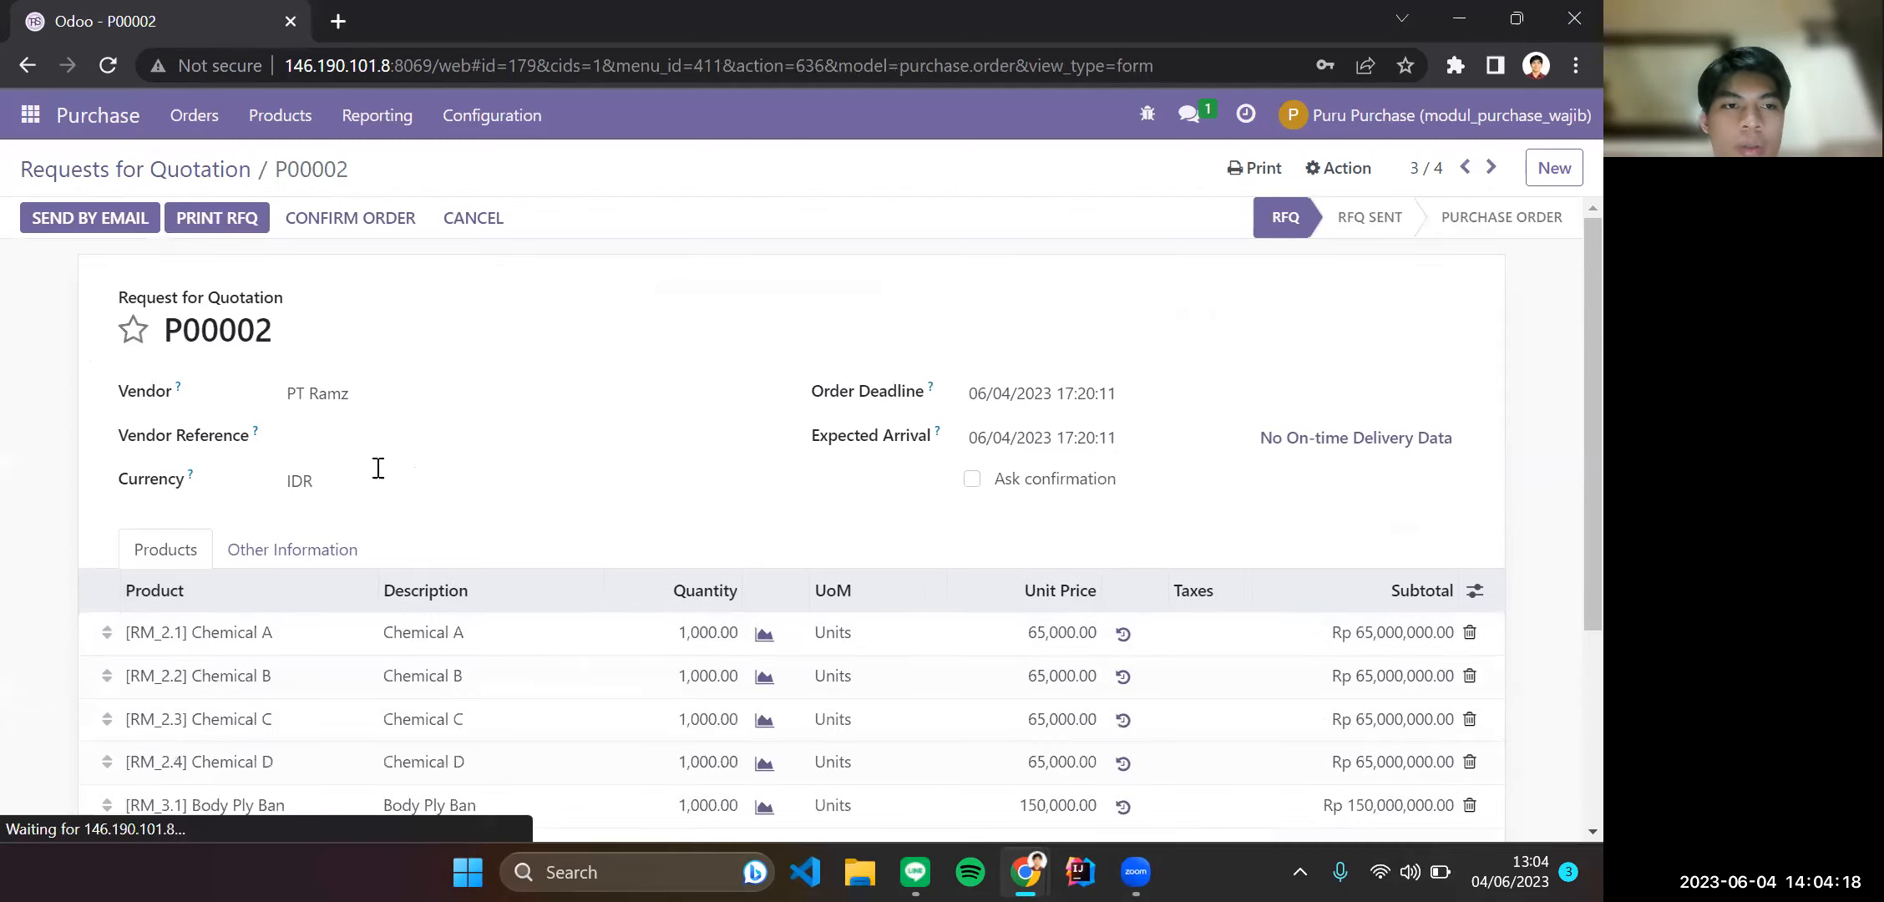
pyautogui.scroll(-2, 409, 534)
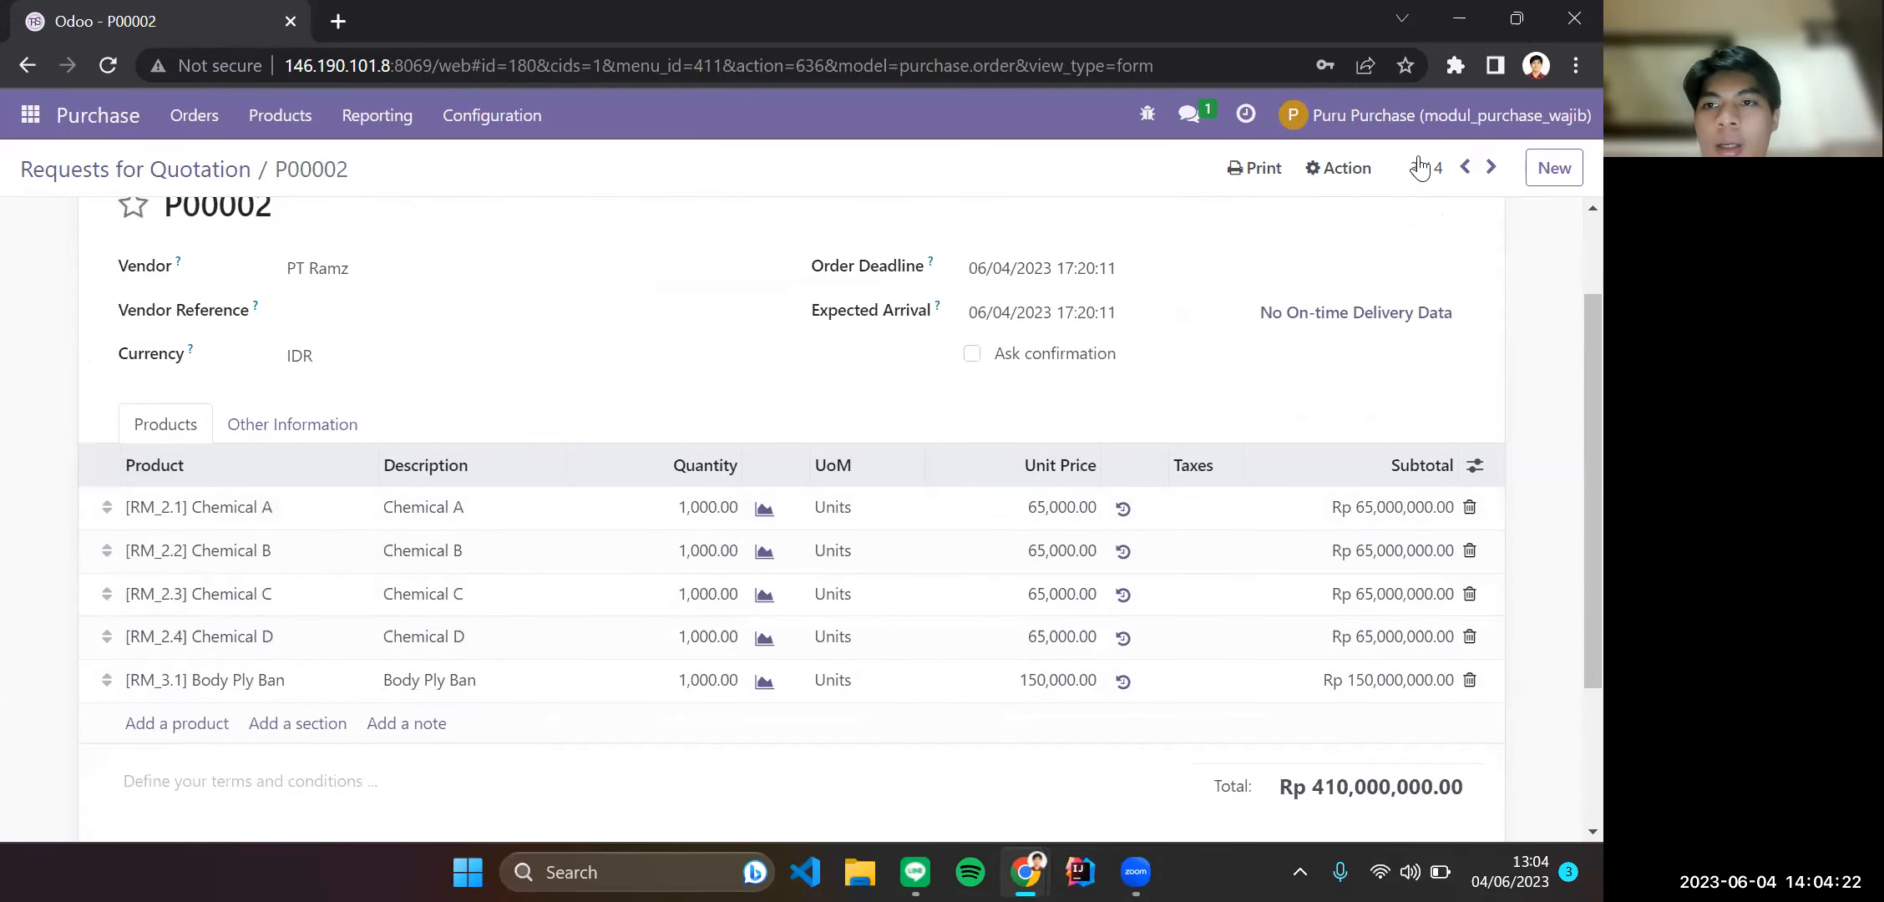
pyautogui.scroll(2, 1420, 167)
pyautogui.click(1457, 171)
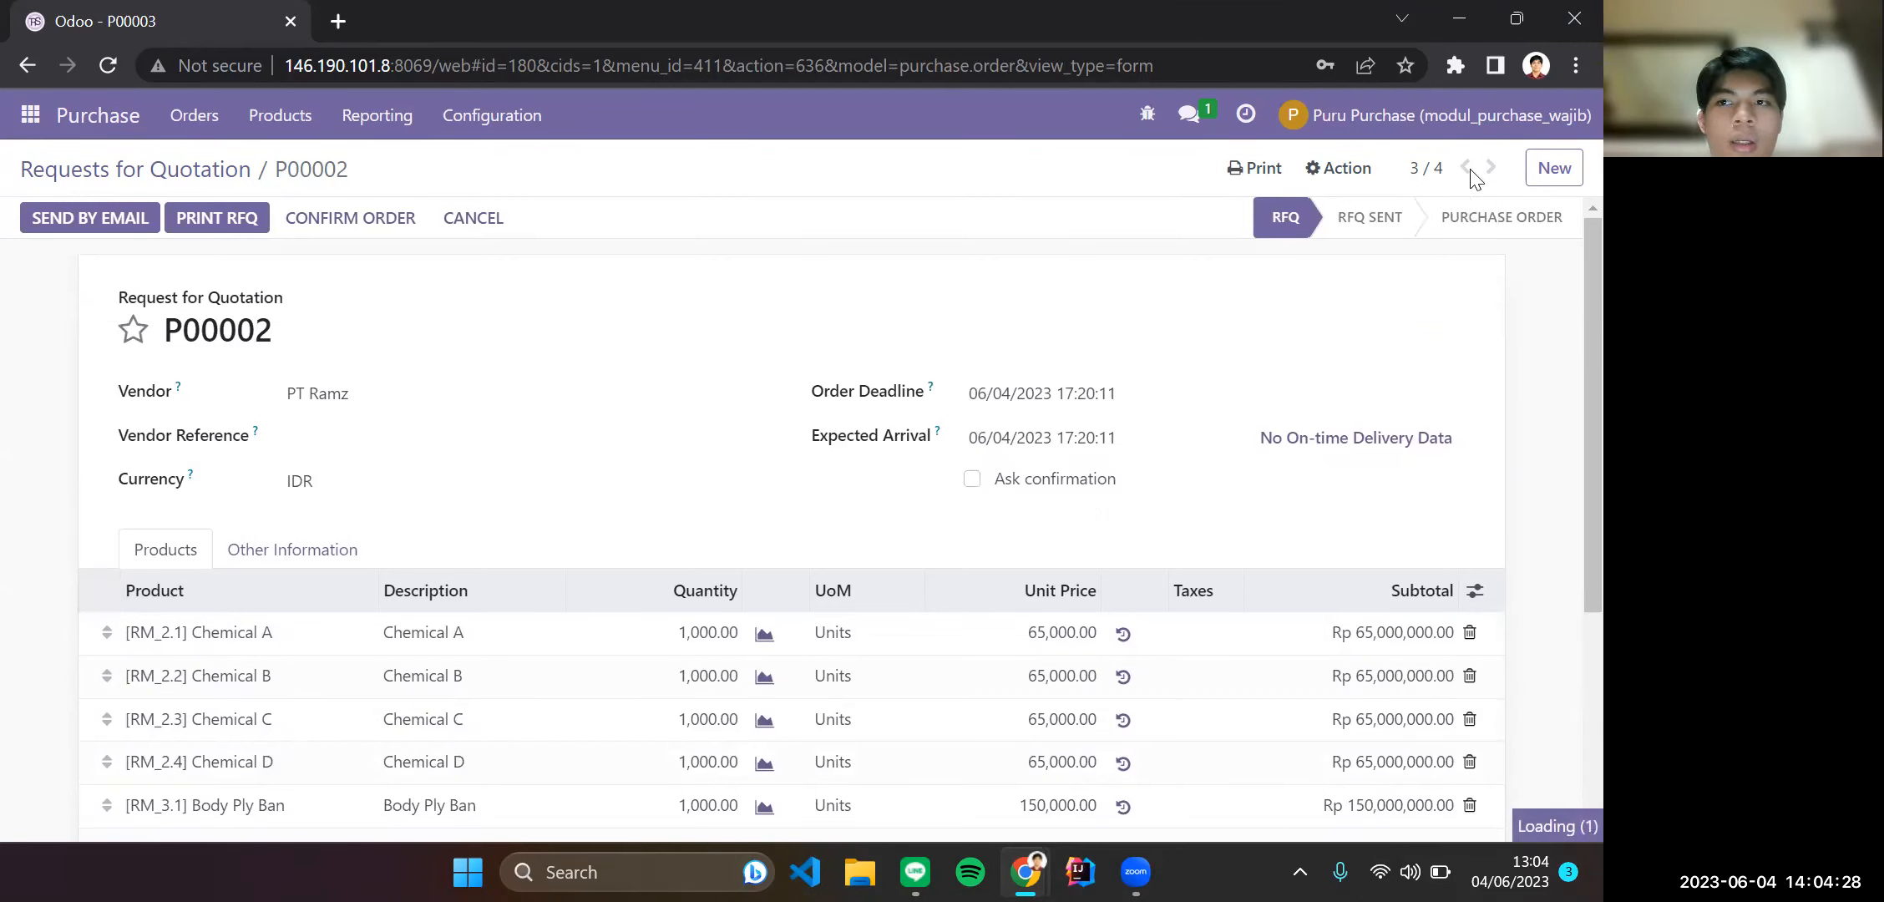
pyautogui.scroll(-2, 677, 489)
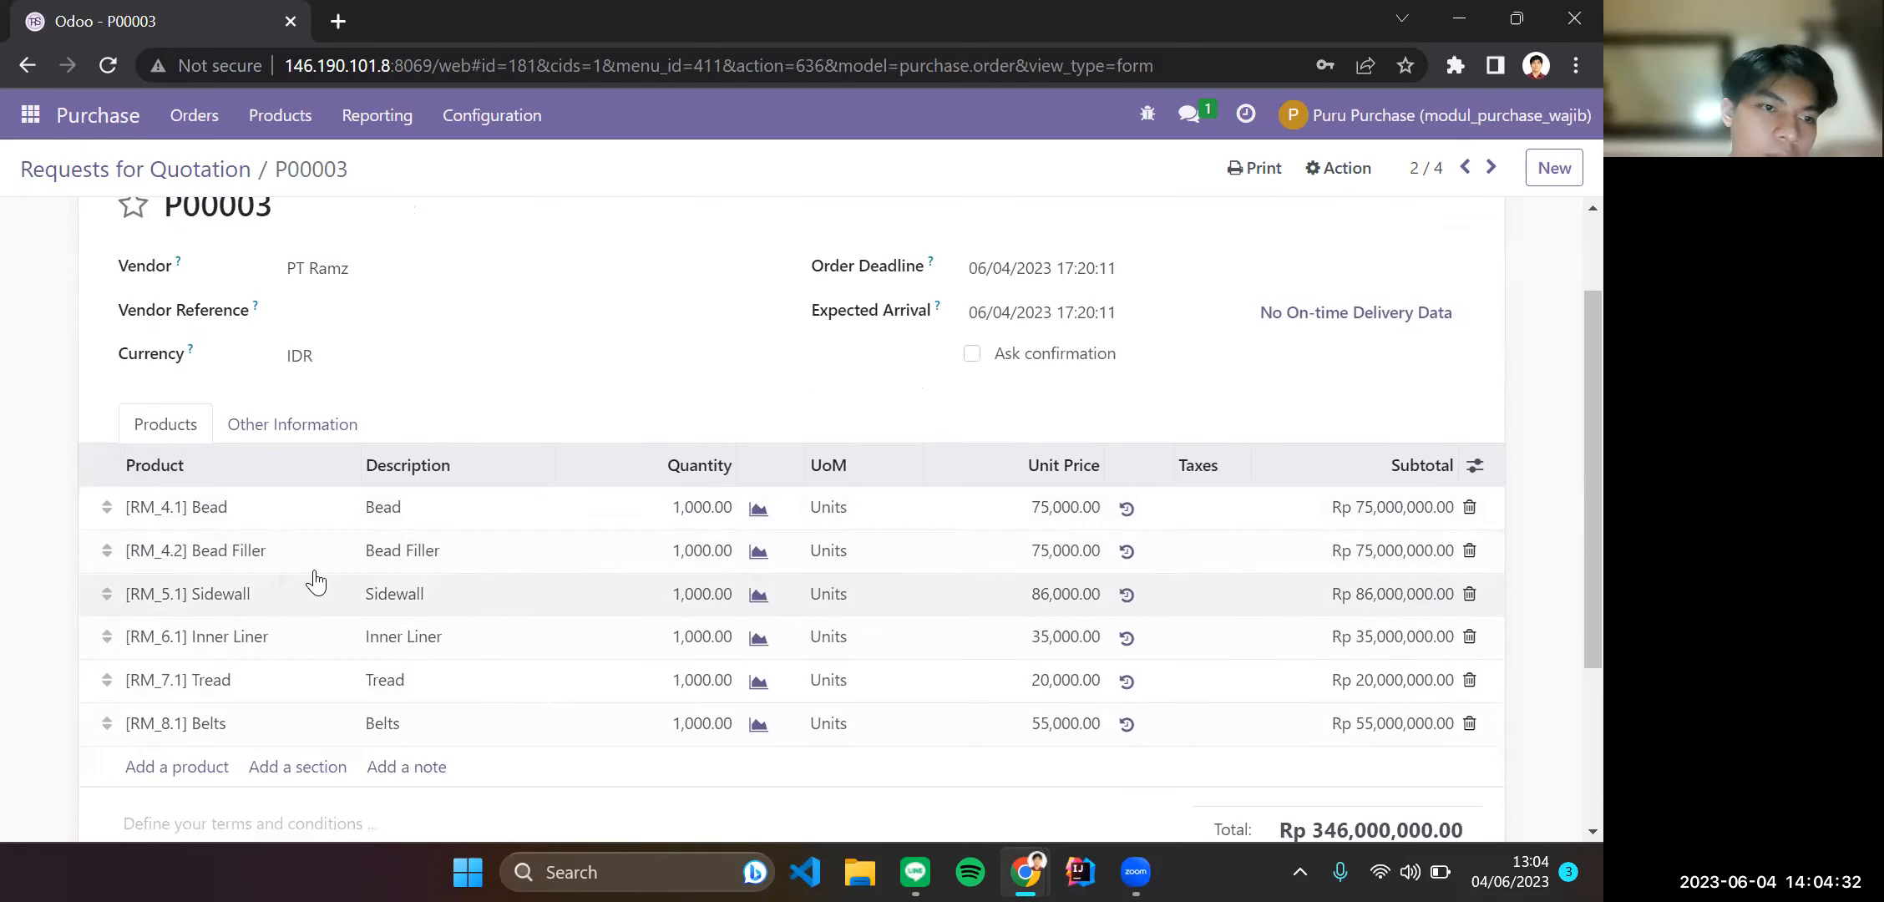
pyautogui.scroll(-2, 410, 616)
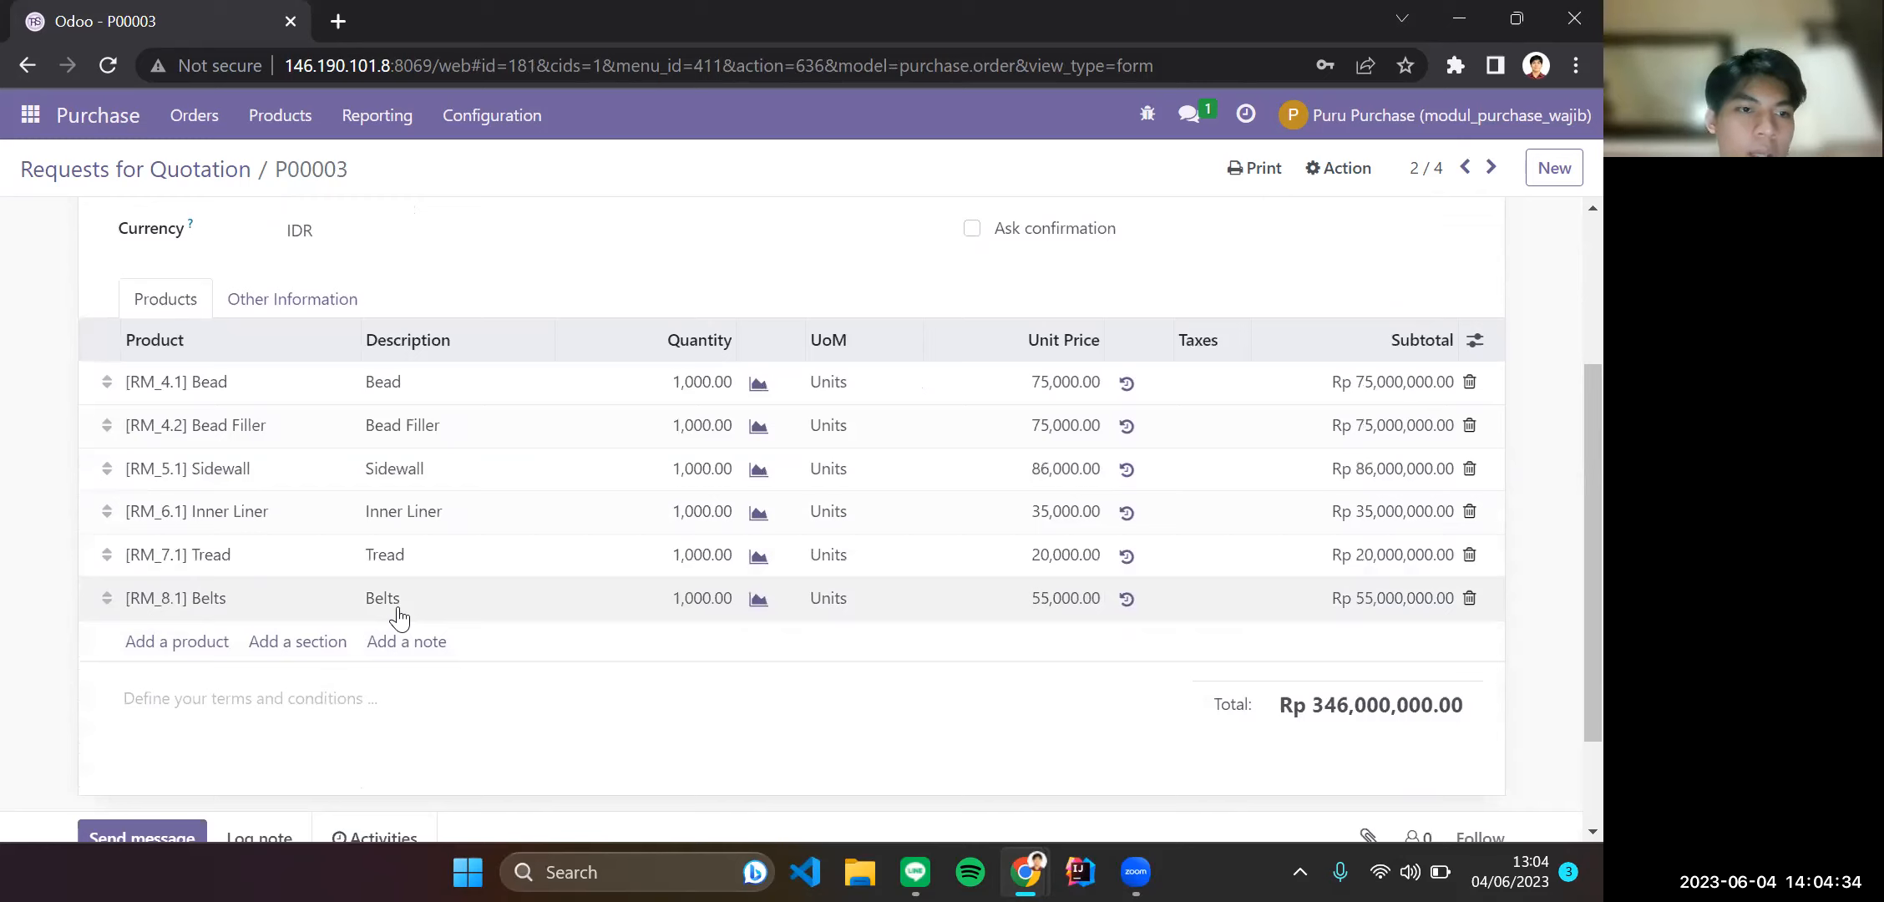
# Dismiss the connection notice and open request for quotation P00004 to view its product lines.
pyautogui.click(1460, 173)
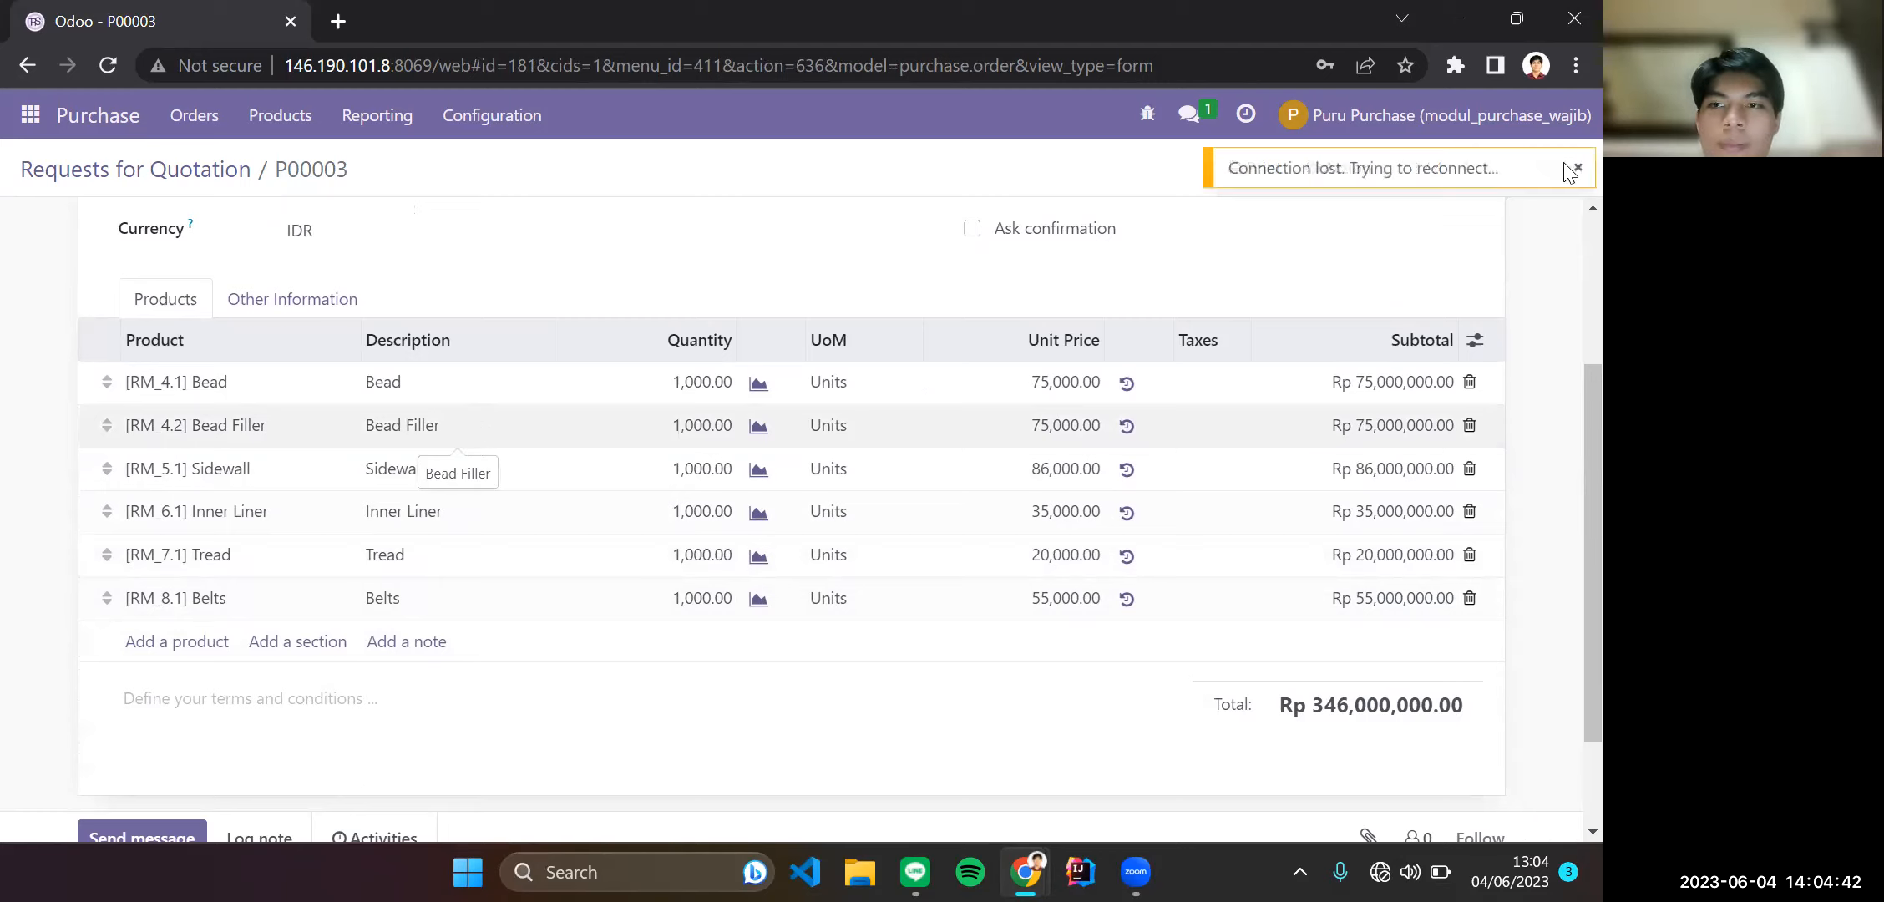
pyautogui.click(1575, 172)
pyautogui.click(1467, 167)
pyautogui.scroll(3, 1241, 282)
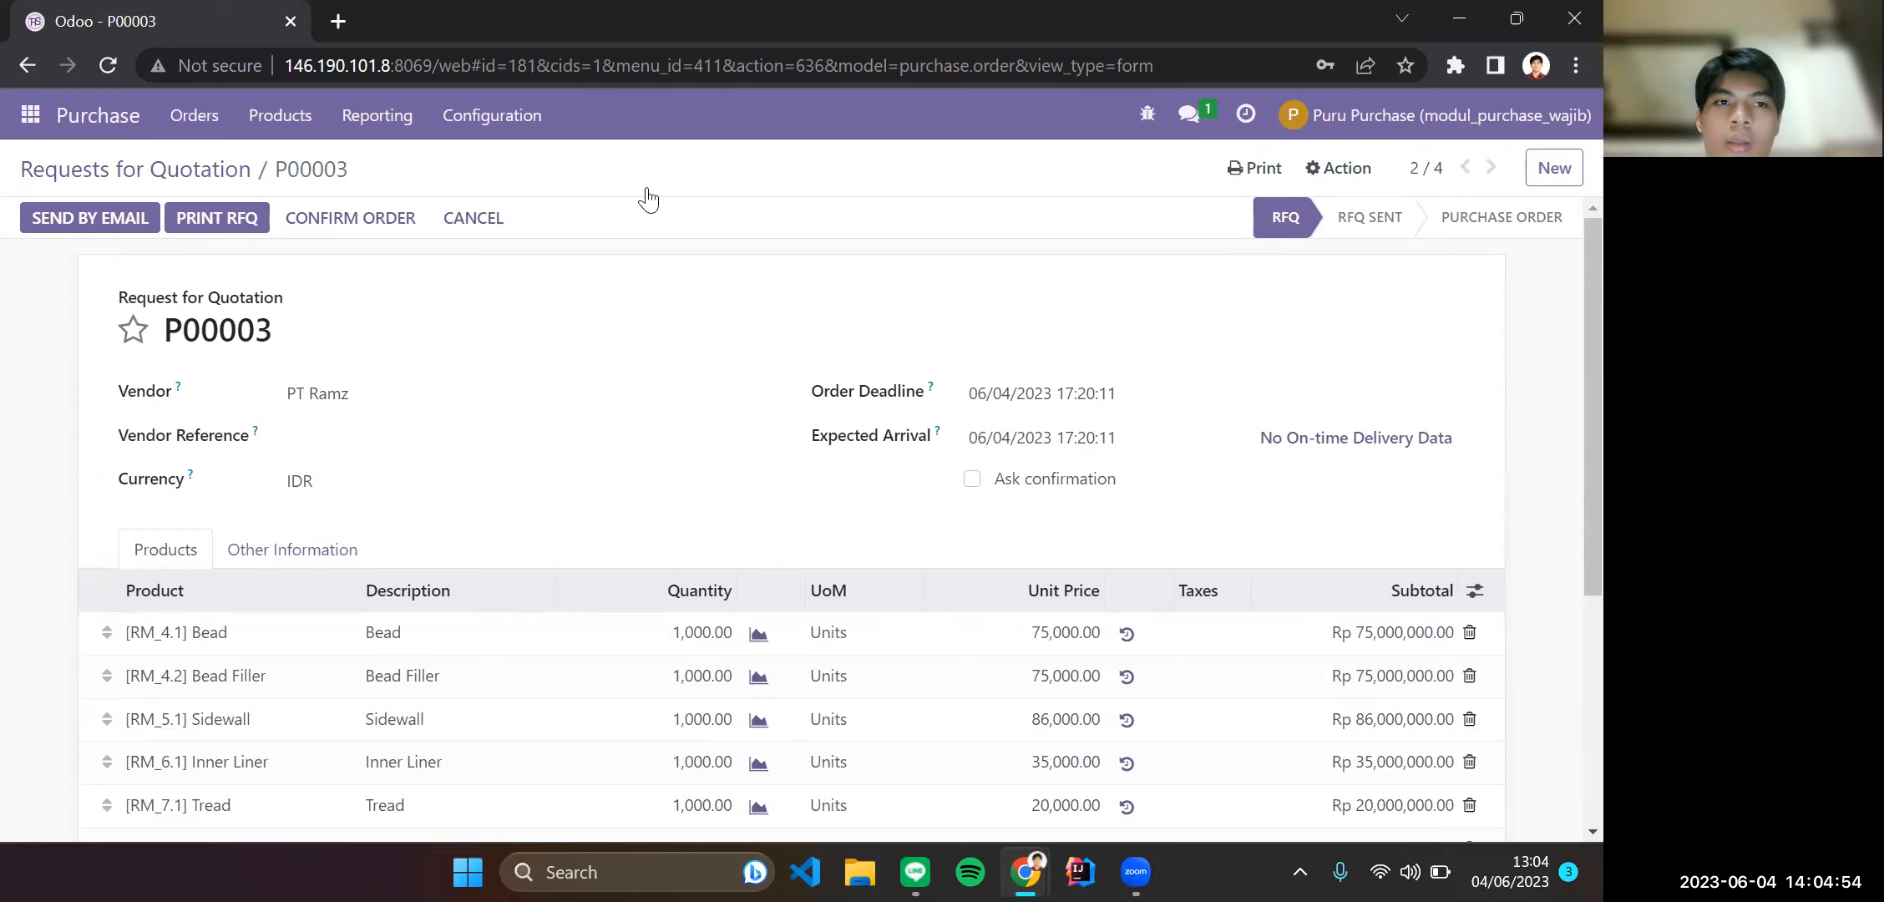
pyautogui.scroll(-3, 1455, 286)
pyautogui.scroll(3, 1456, 287)
pyautogui.scroll(-2, 835, 359)
pyautogui.scroll(2, 802, 366)
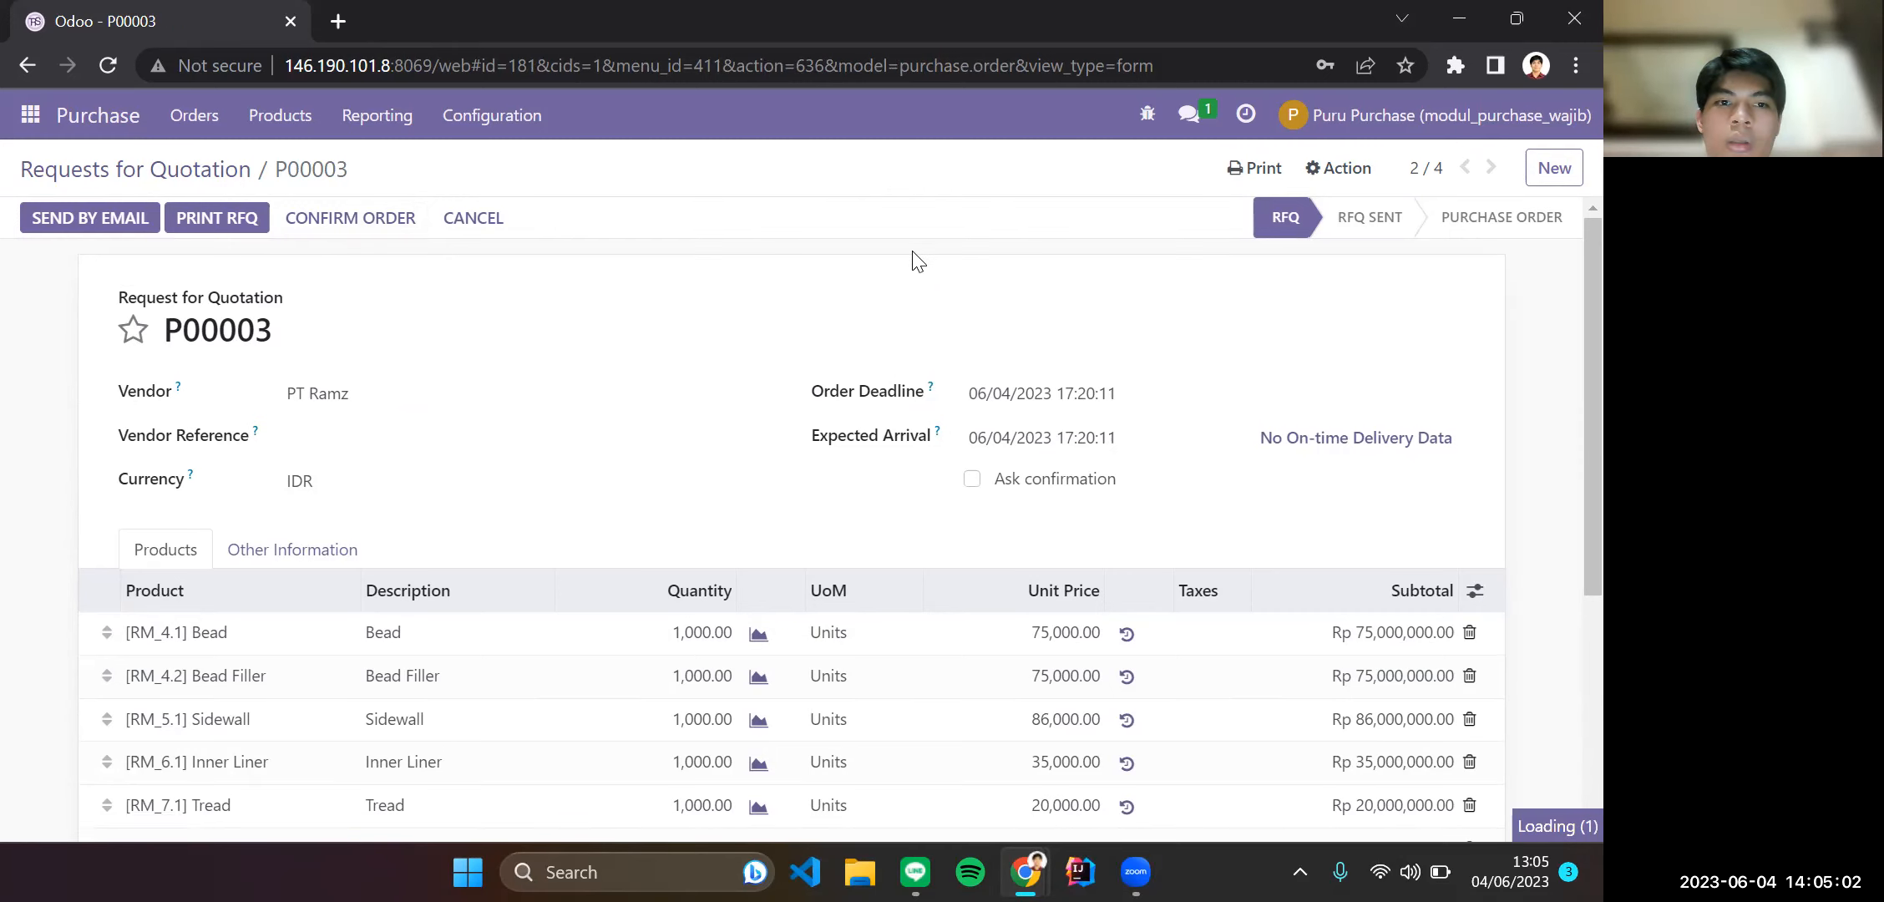
pyautogui.click(176, 476)
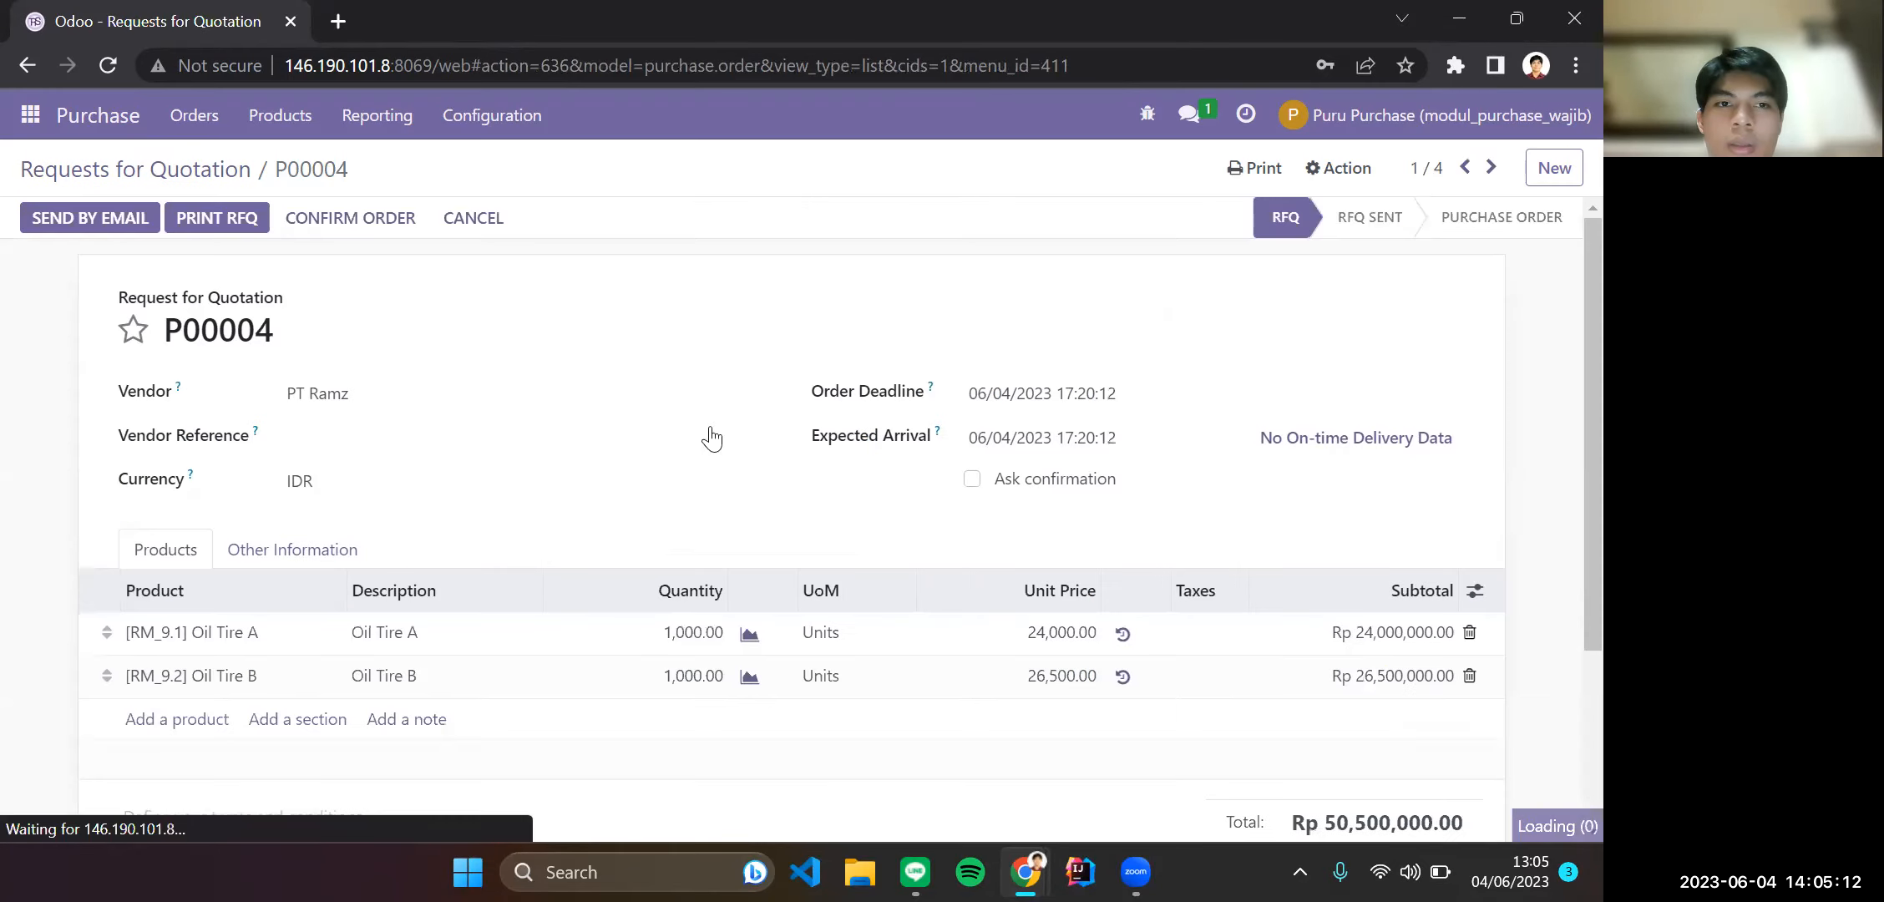
# Review the product lines and total of P00004, and read the scenario document's instructions on confirming orders and receiving goods.
pyautogui.scroll(-2, 240, 522)
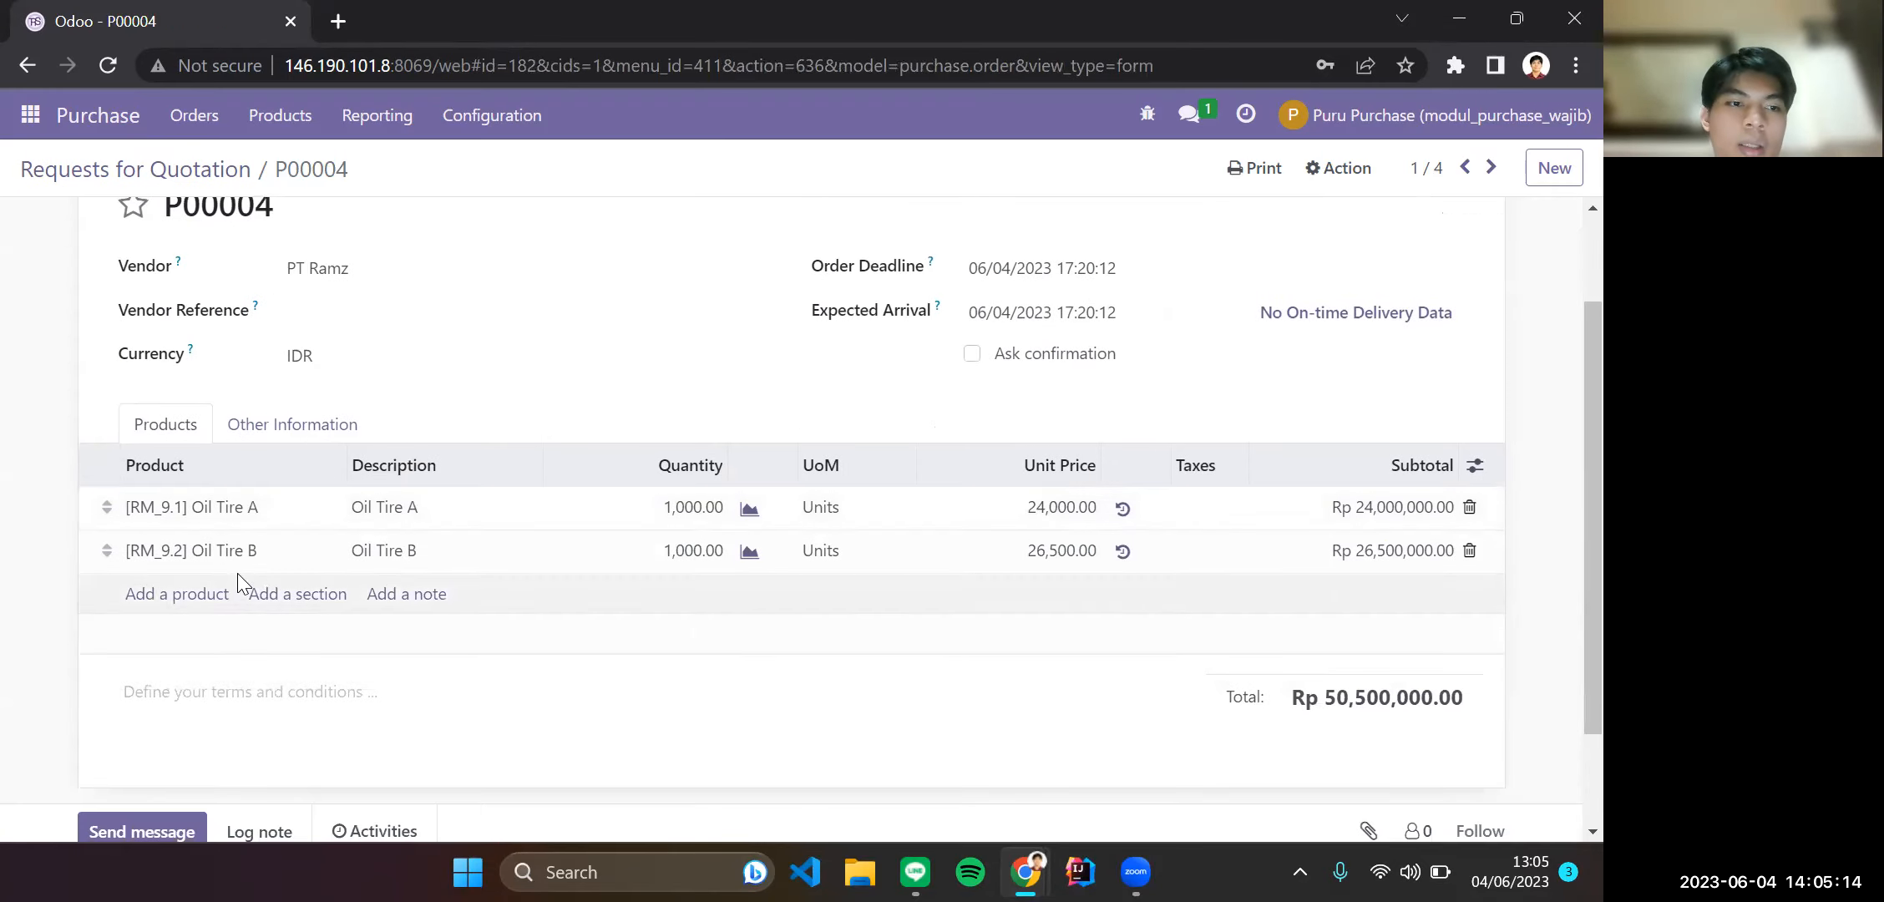
pyautogui.scroll(1, 710, 618)
pyautogui.scroll(2, 693, 610)
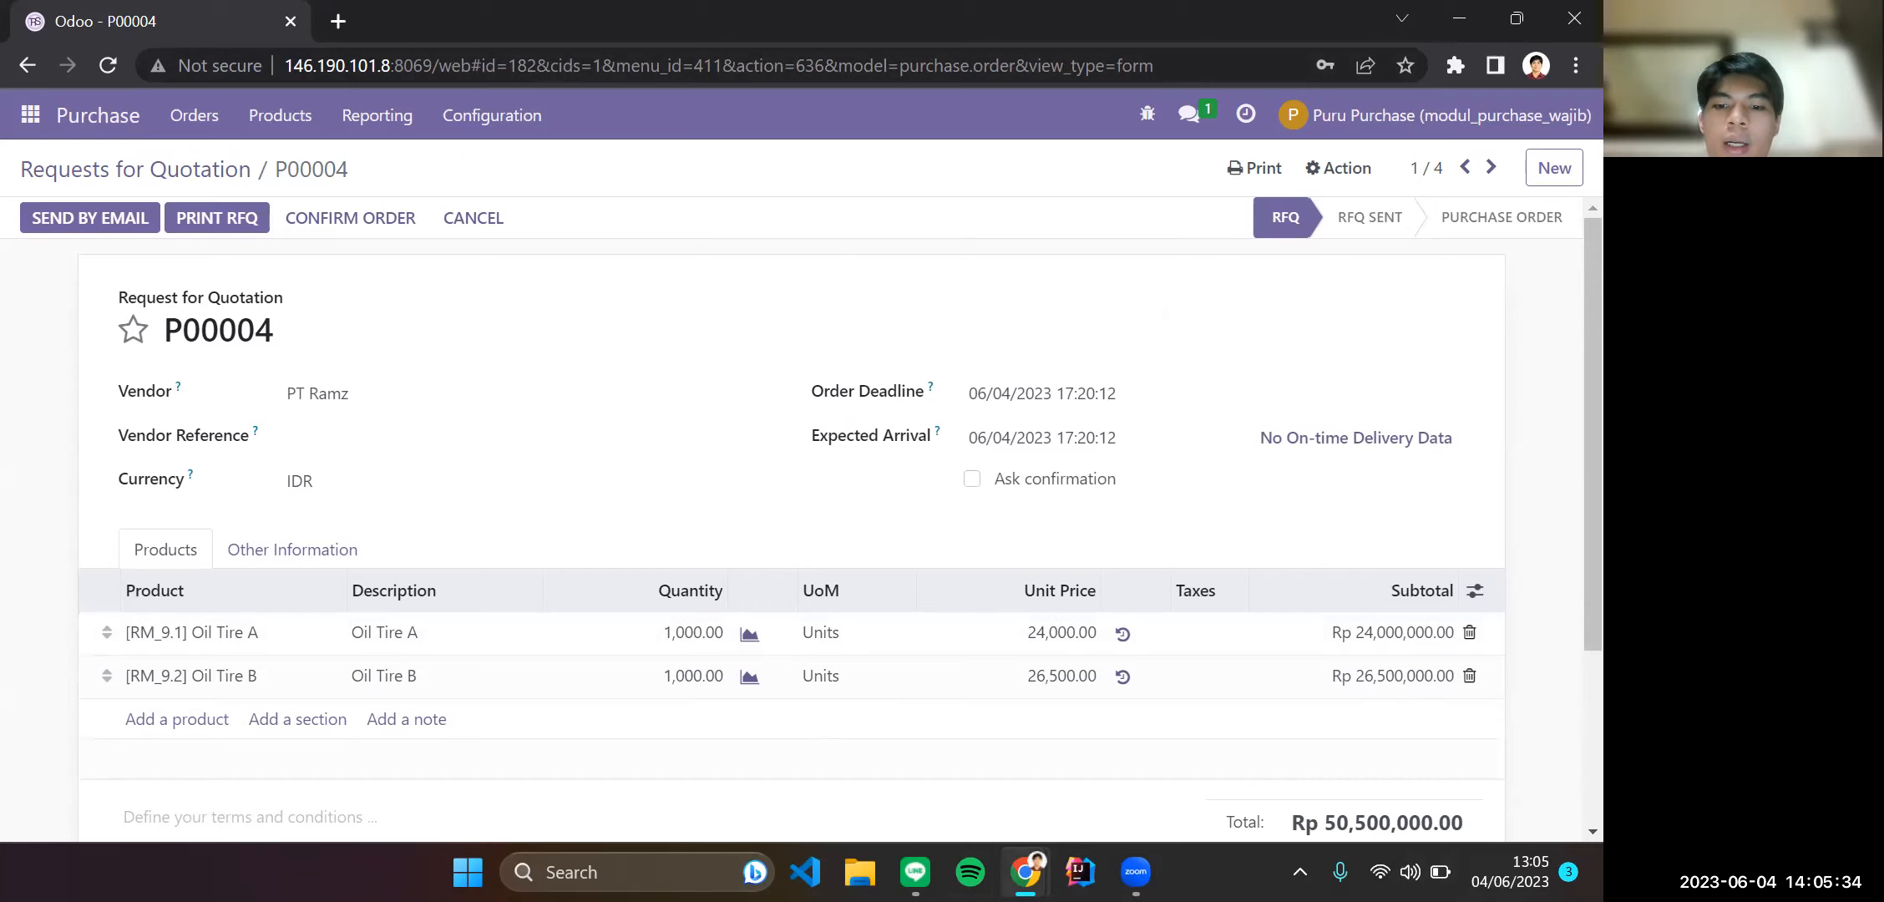
pyautogui.moveTo(1026, 872)
pyautogui.click(1103, 748)
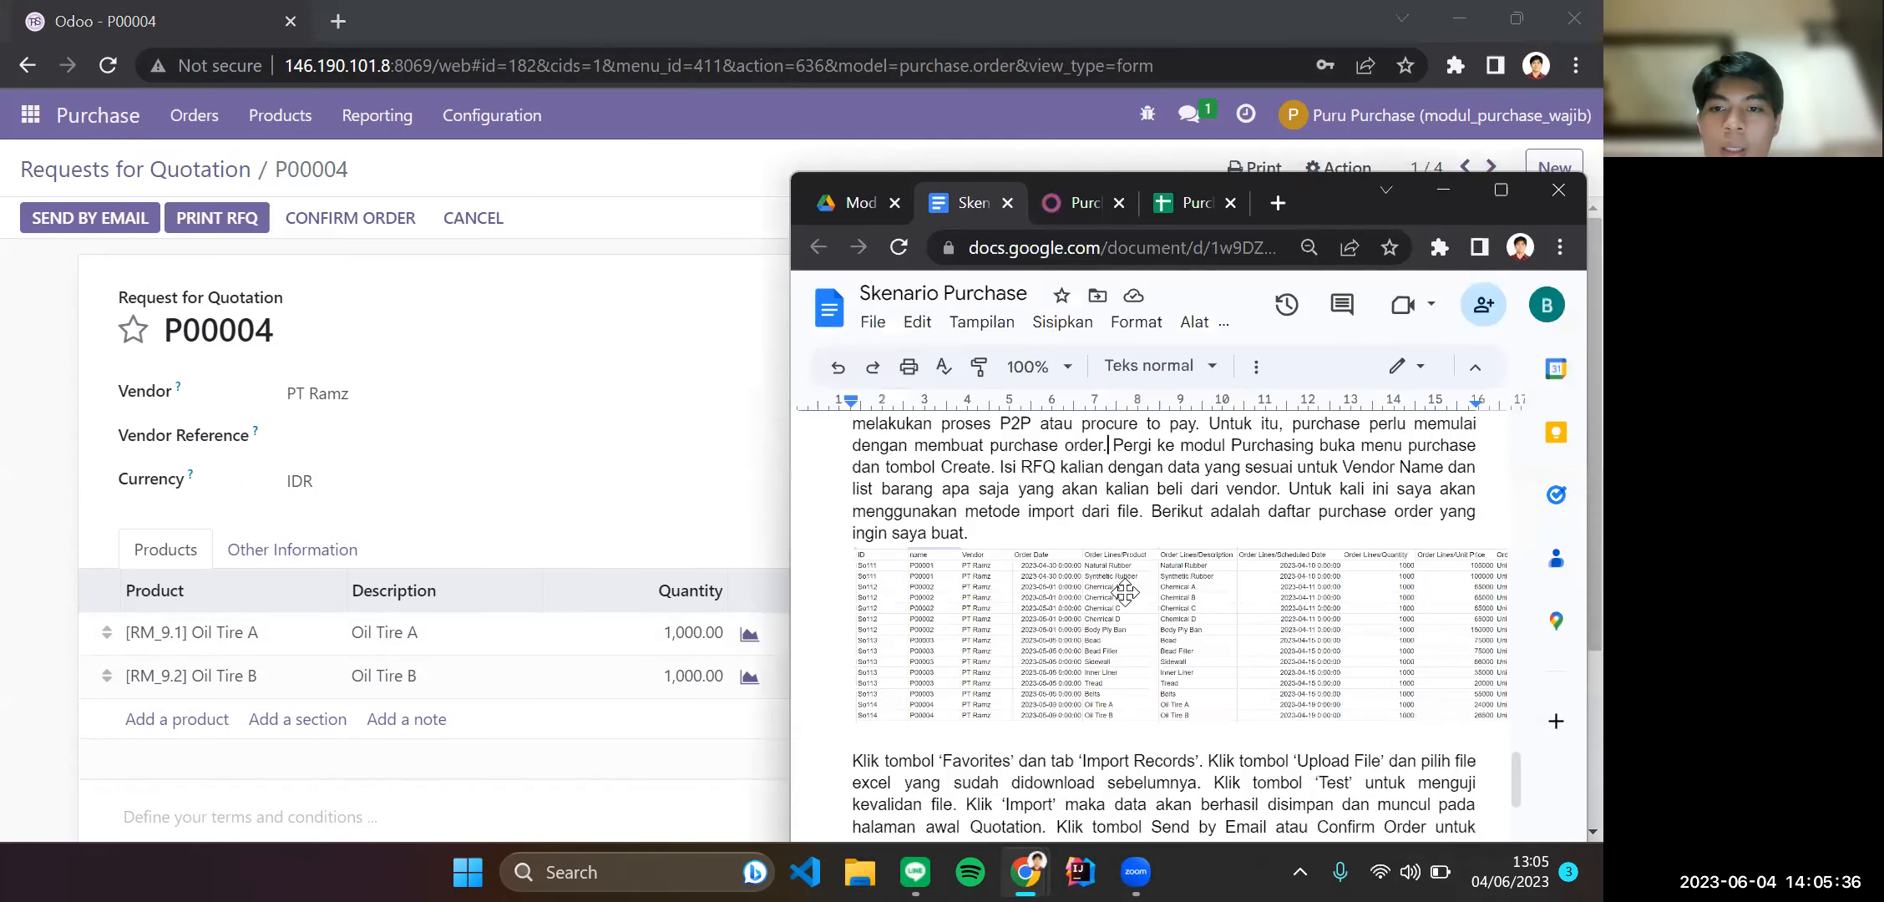
pyautogui.scroll(-3, 1125, 591)
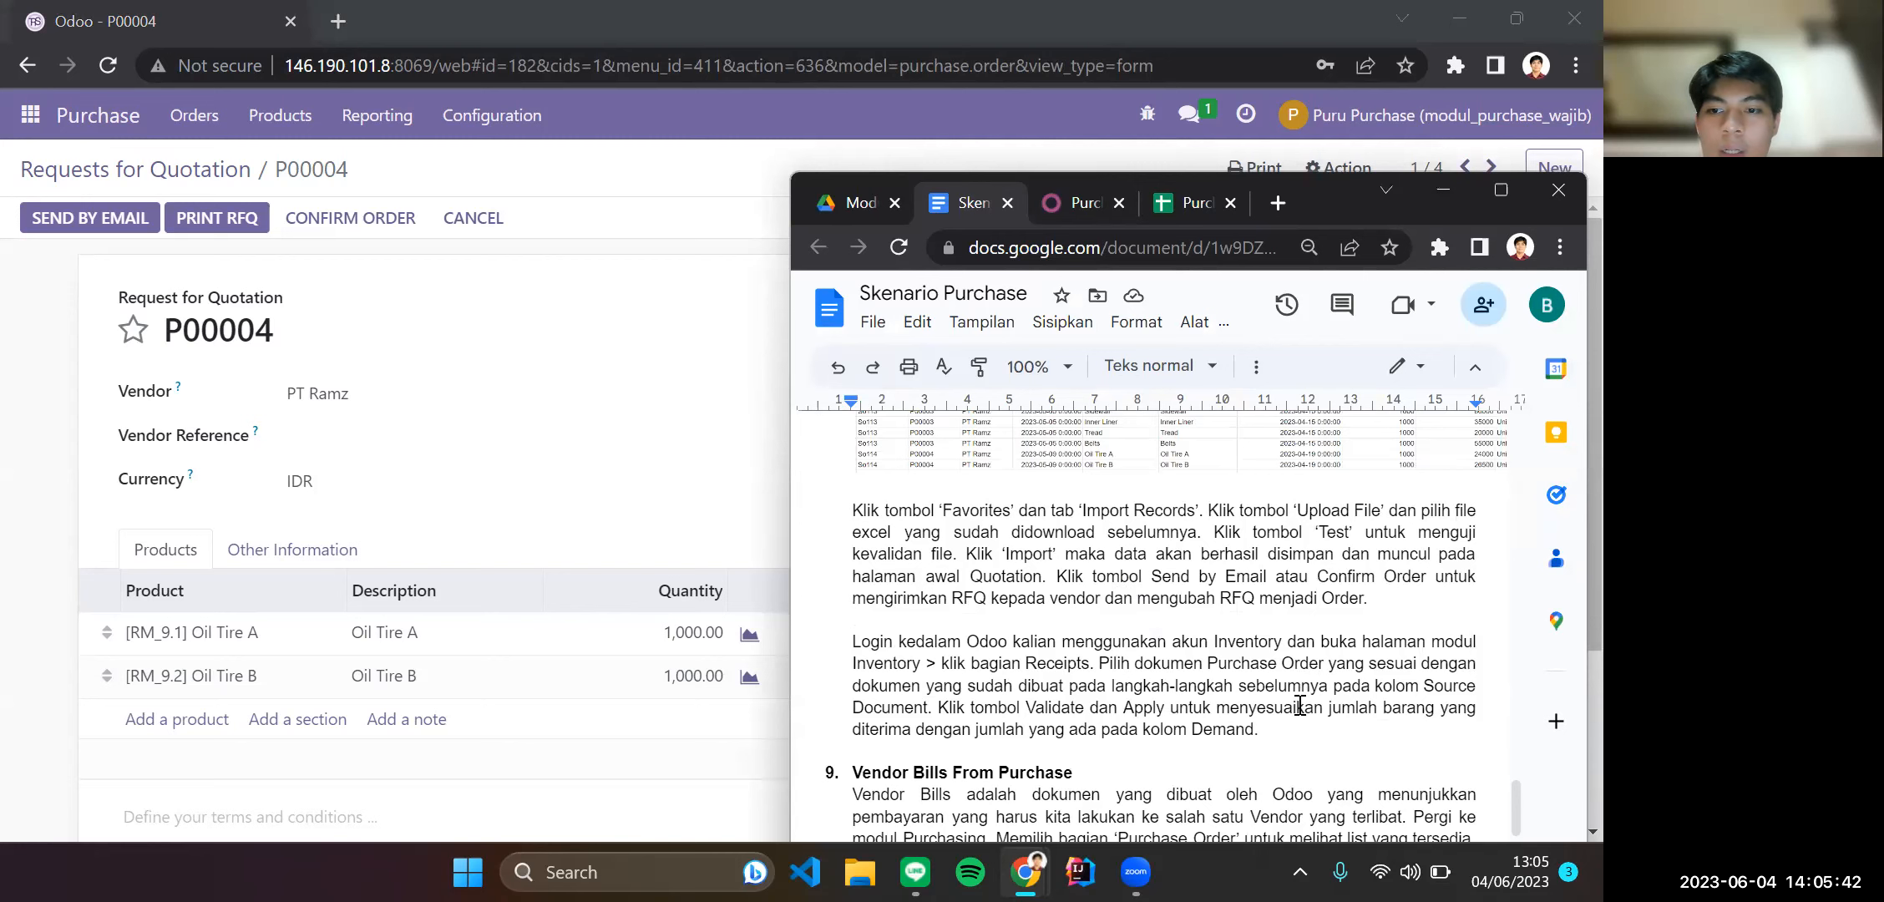
pyautogui.scroll(-2, 1300, 705)
pyautogui.scroll(2, 1303, 705)
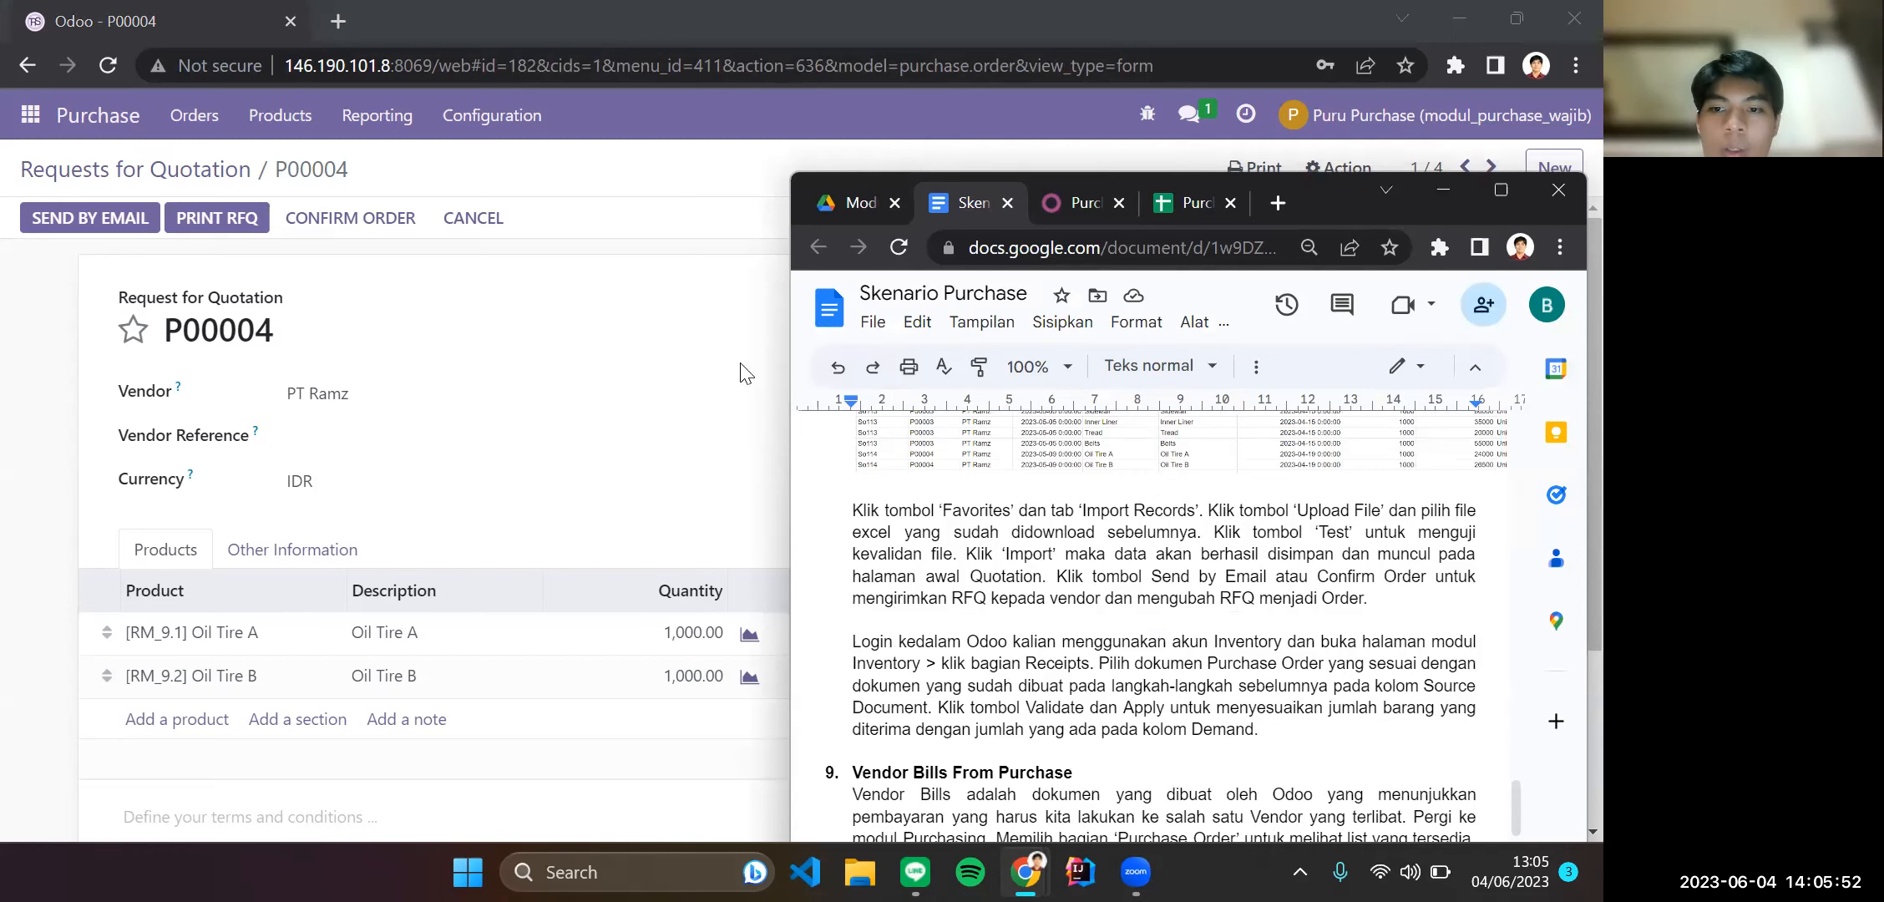
# Confirm requests for quotation P00004 and P00003 as purchase orders.
pyautogui.click(677, 247)
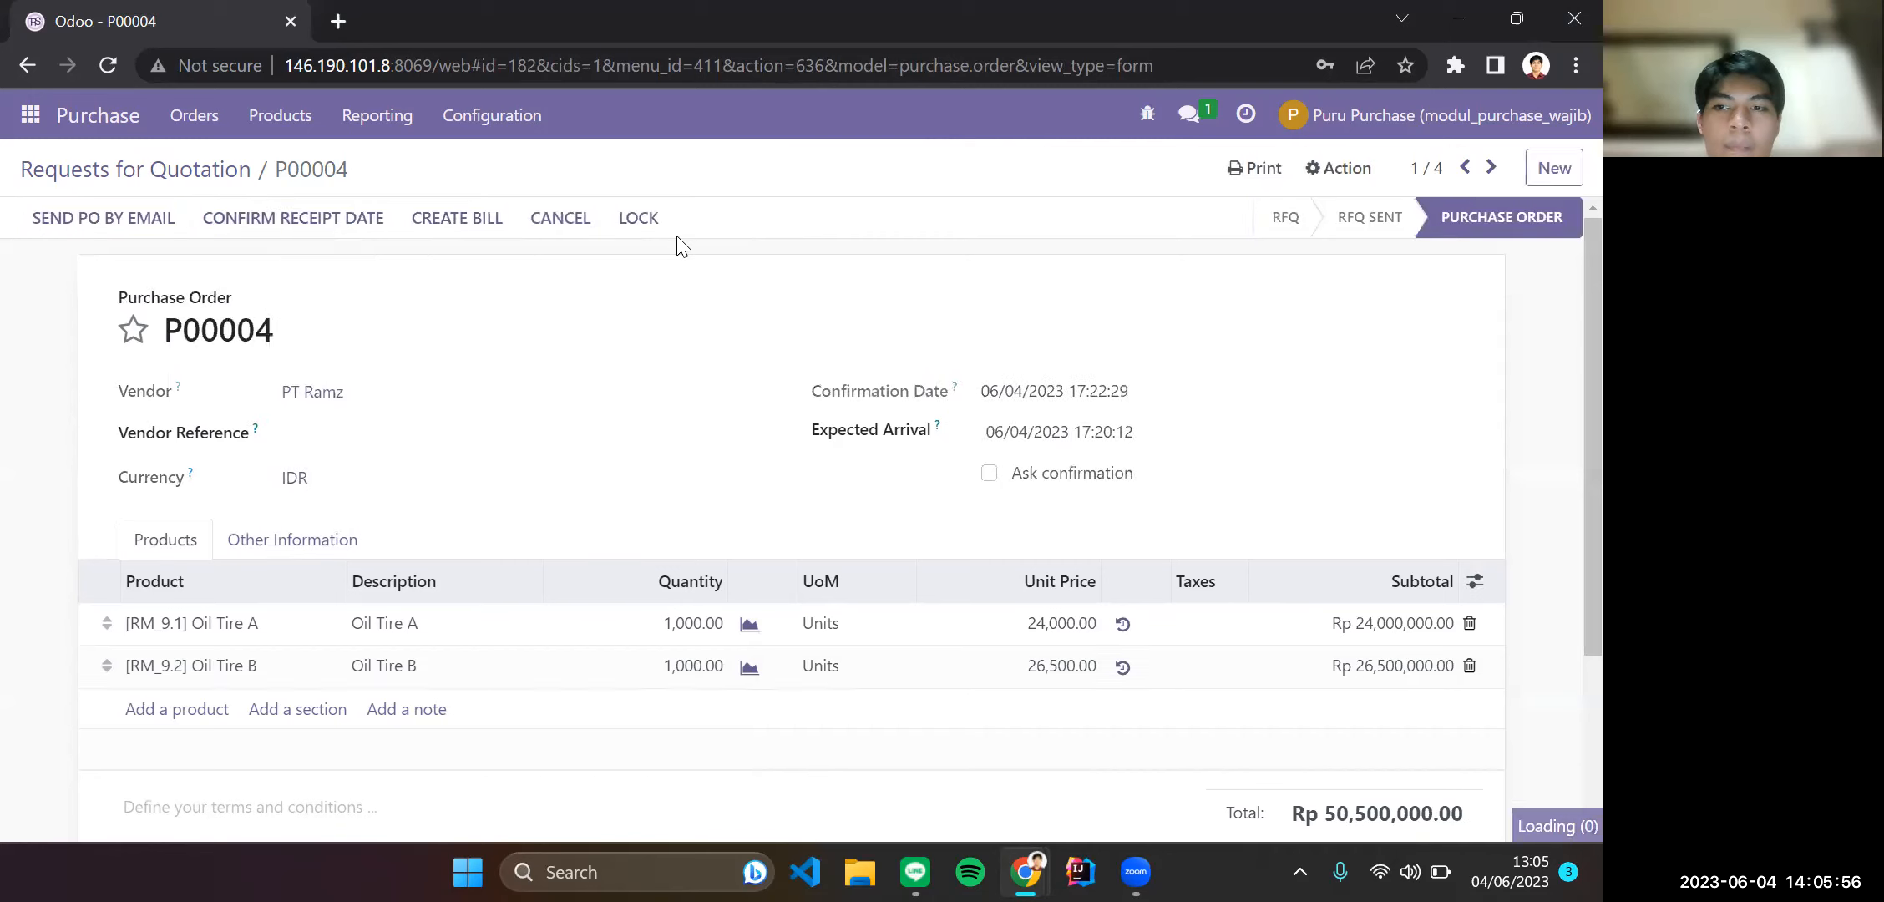
pyautogui.click(1491, 170)
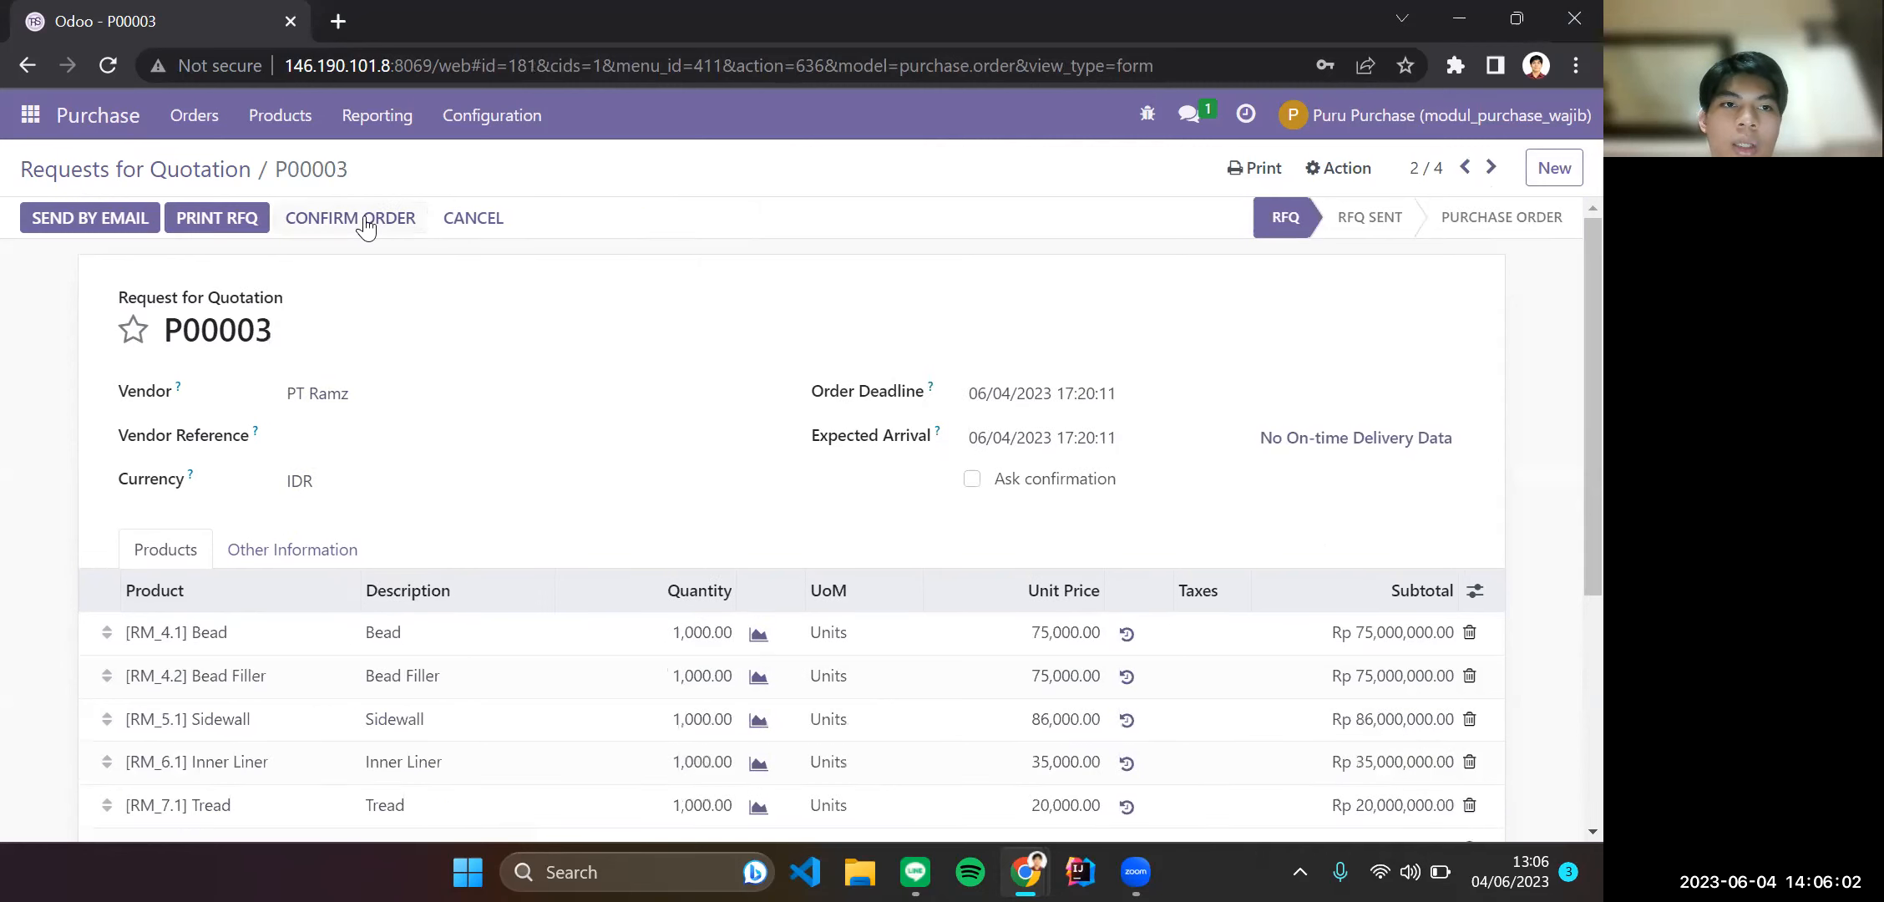
pyautogui.click(366, 218)
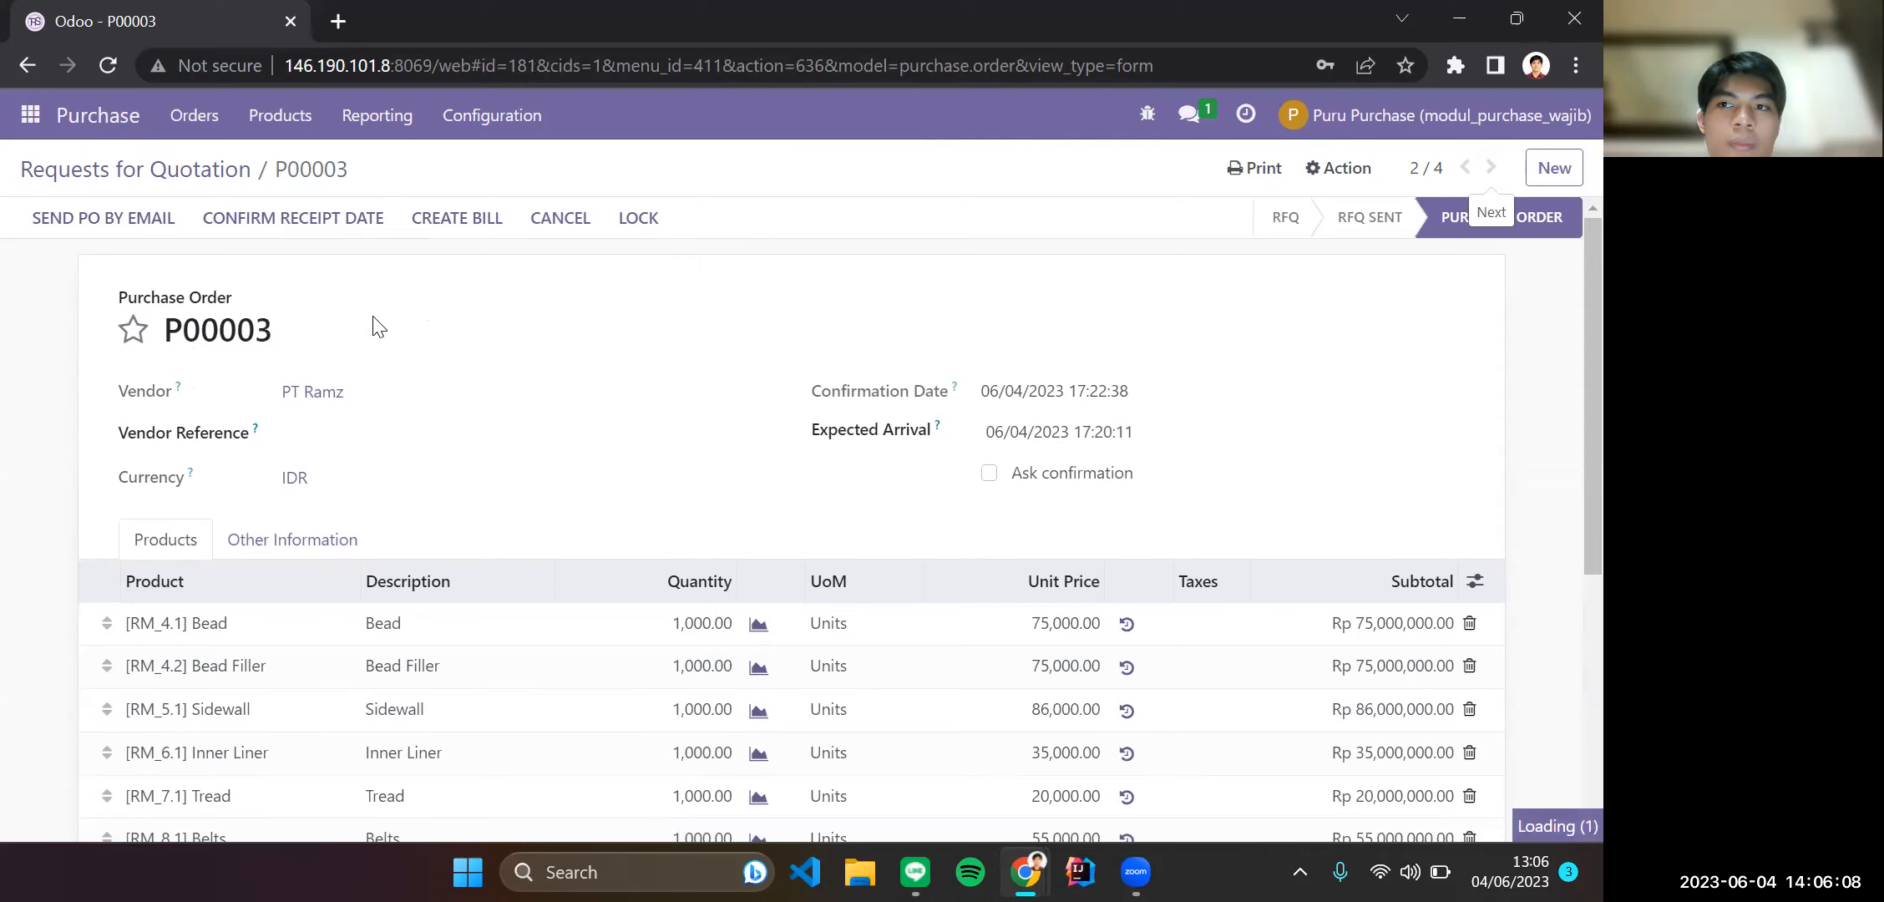
# Confirm requests for quotation P00002 and P00001 as purchase orders, dismissing the connection notices.
pyautogui.click(350, 209)
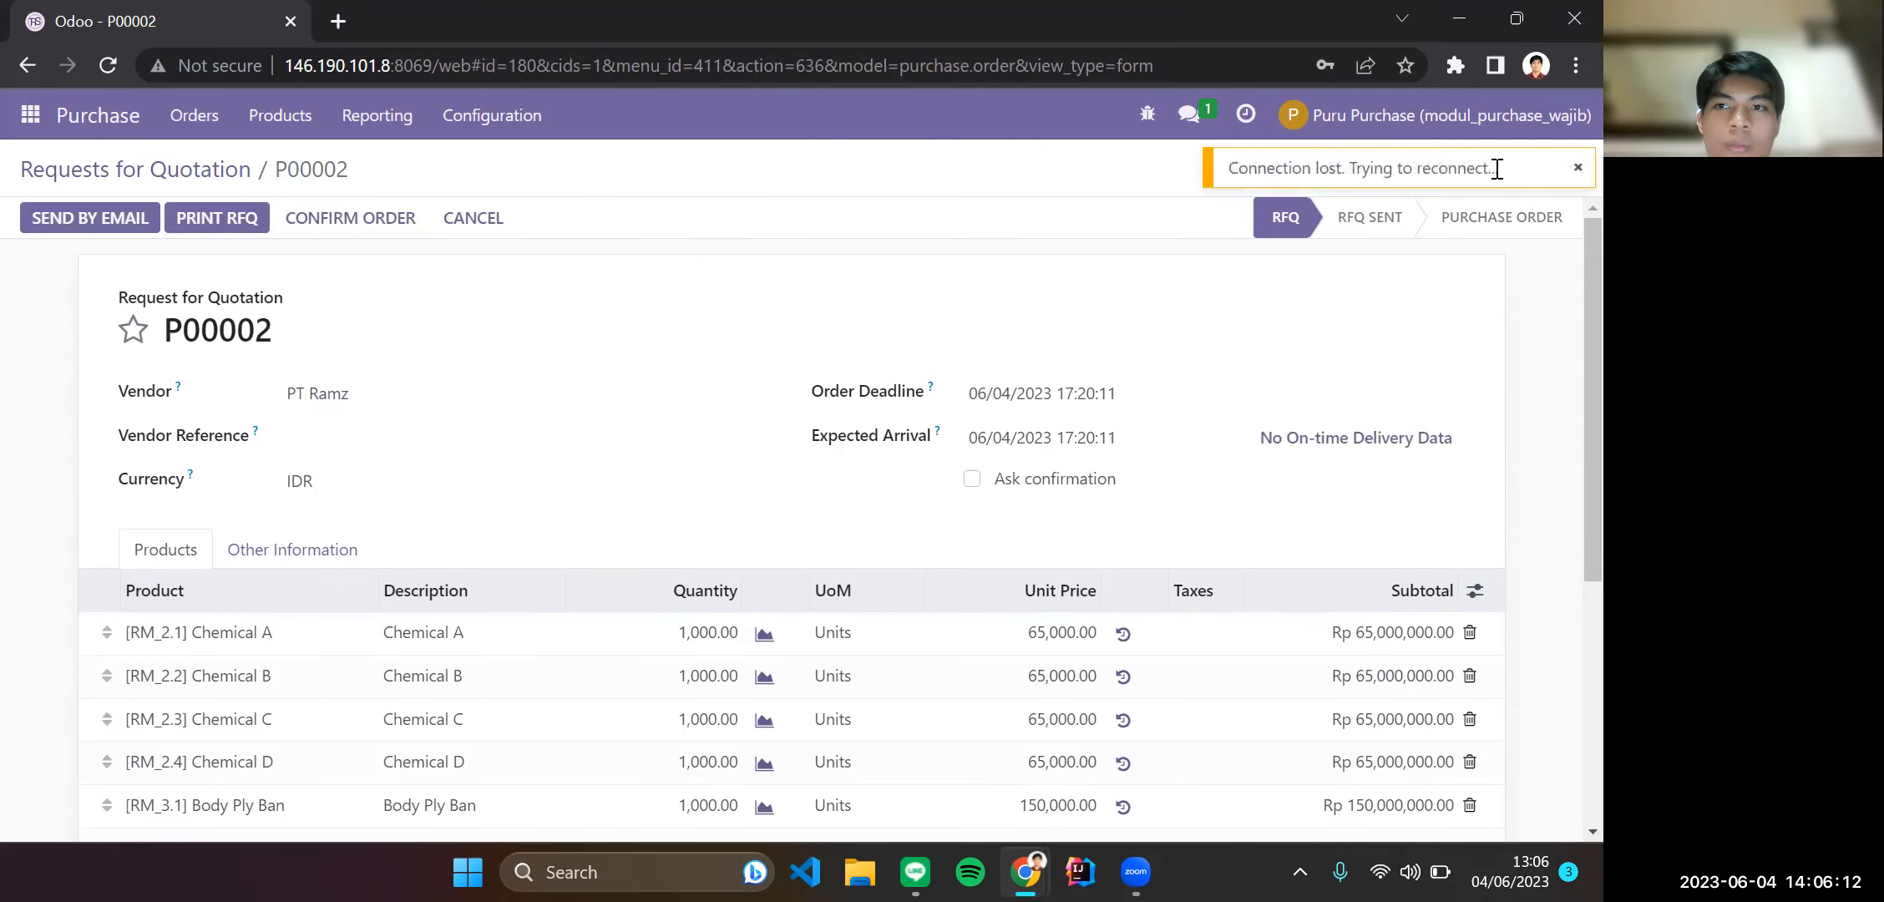
pyautogui.click(1576, 170)
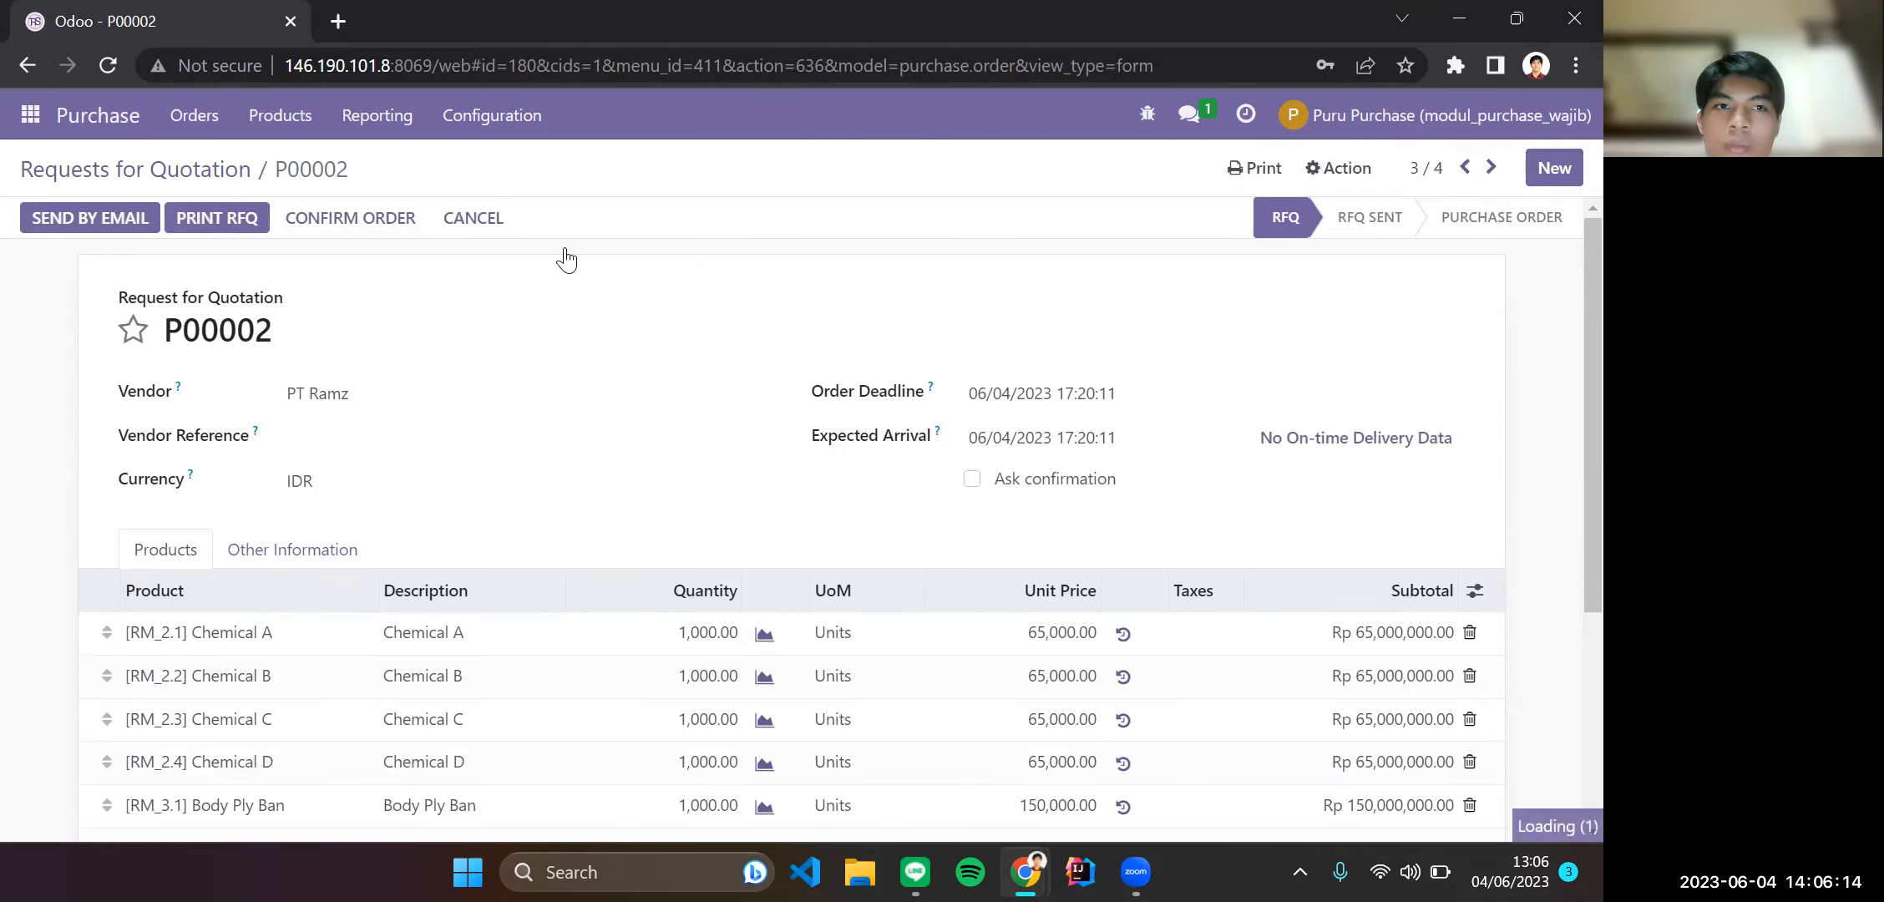
pyautogui.click(361, 215)
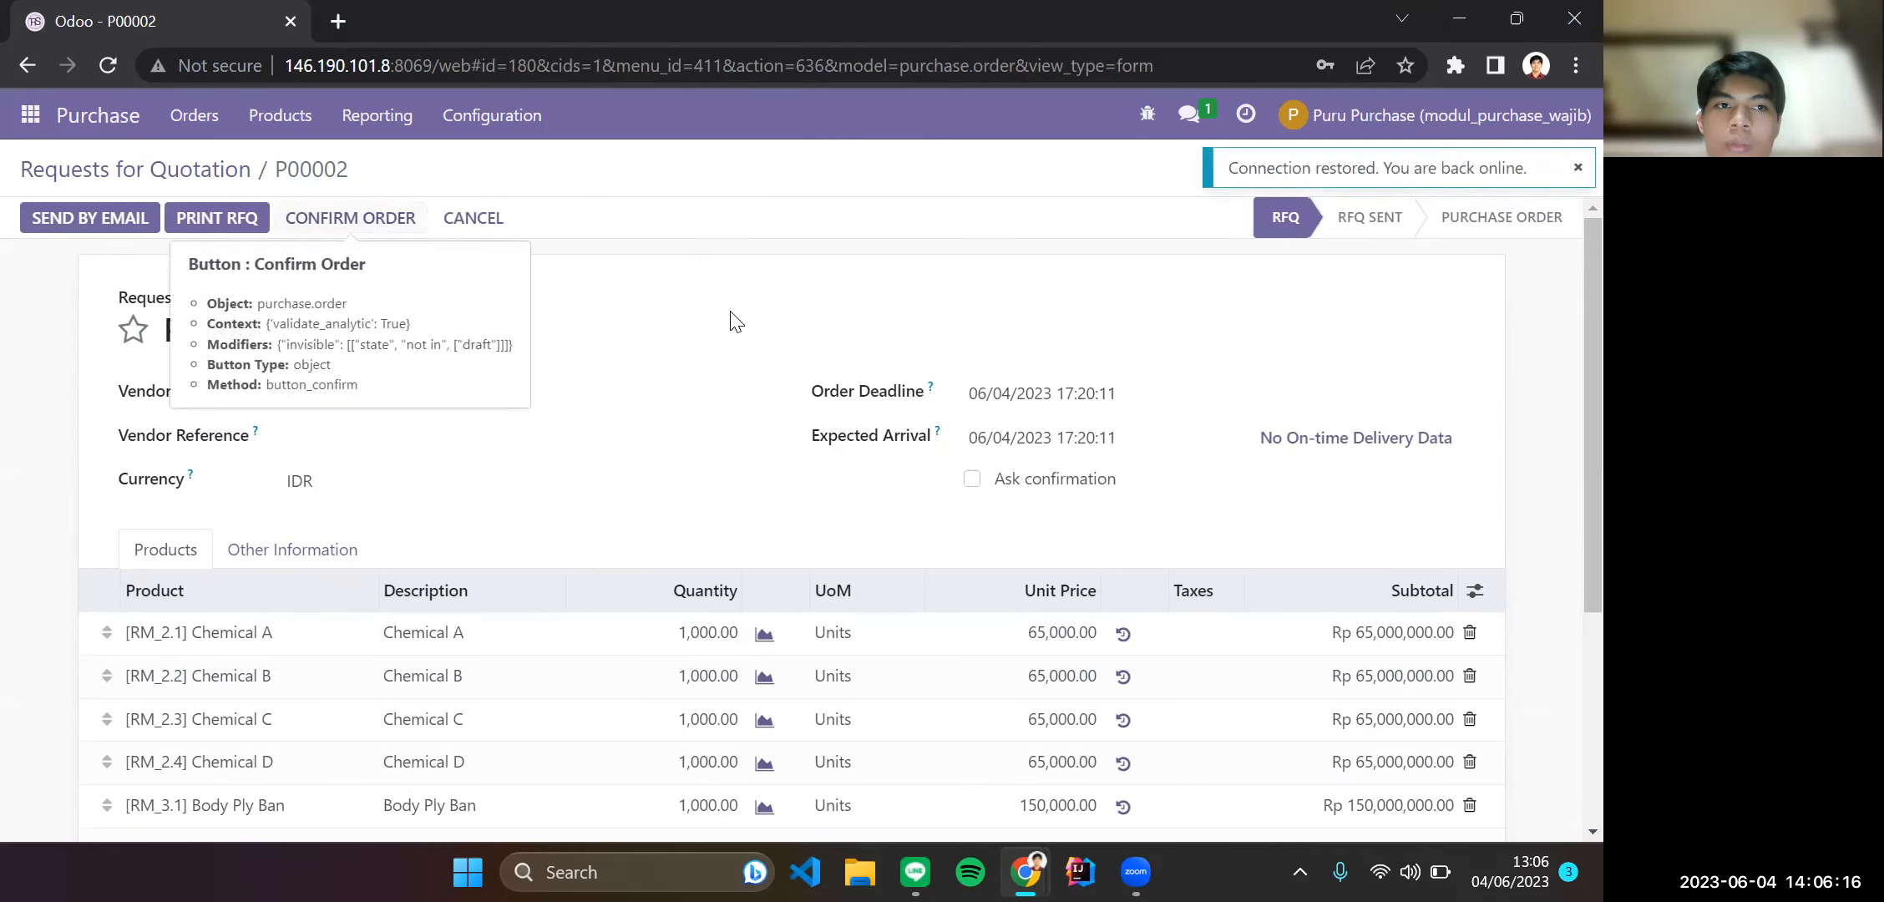
pyautogui.click(1575, 170)
pyautogui.click(1491, 167)
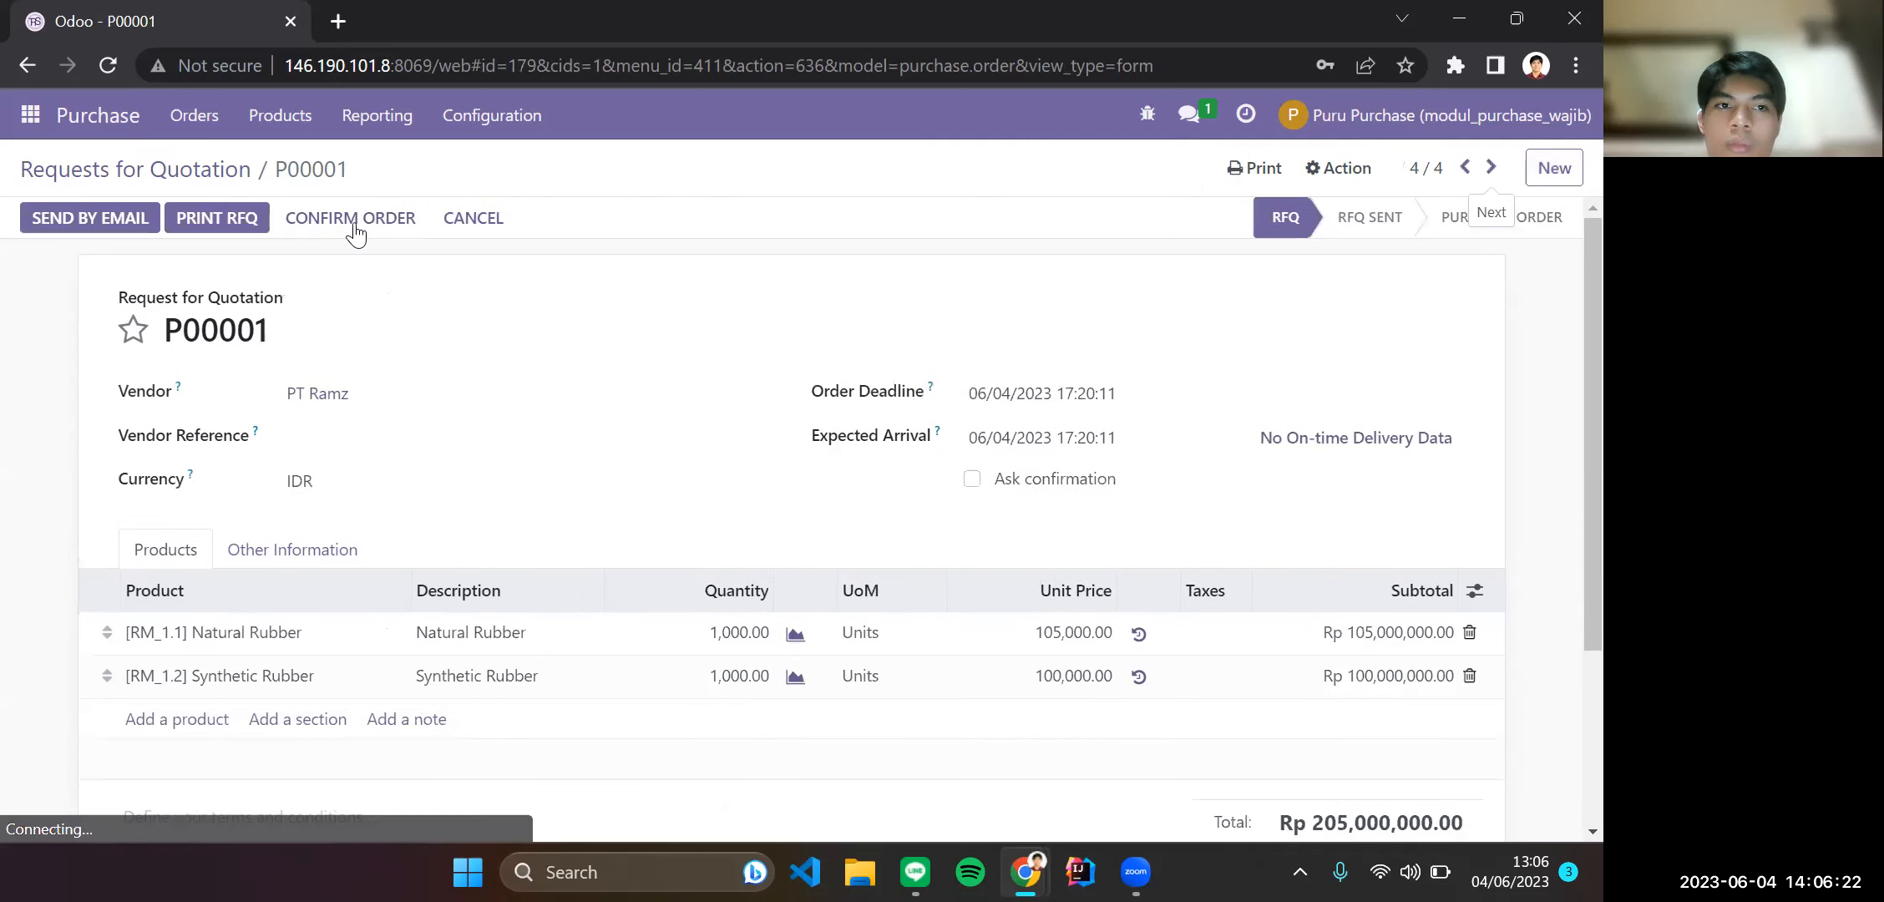
pyautogui.click(365, 212)
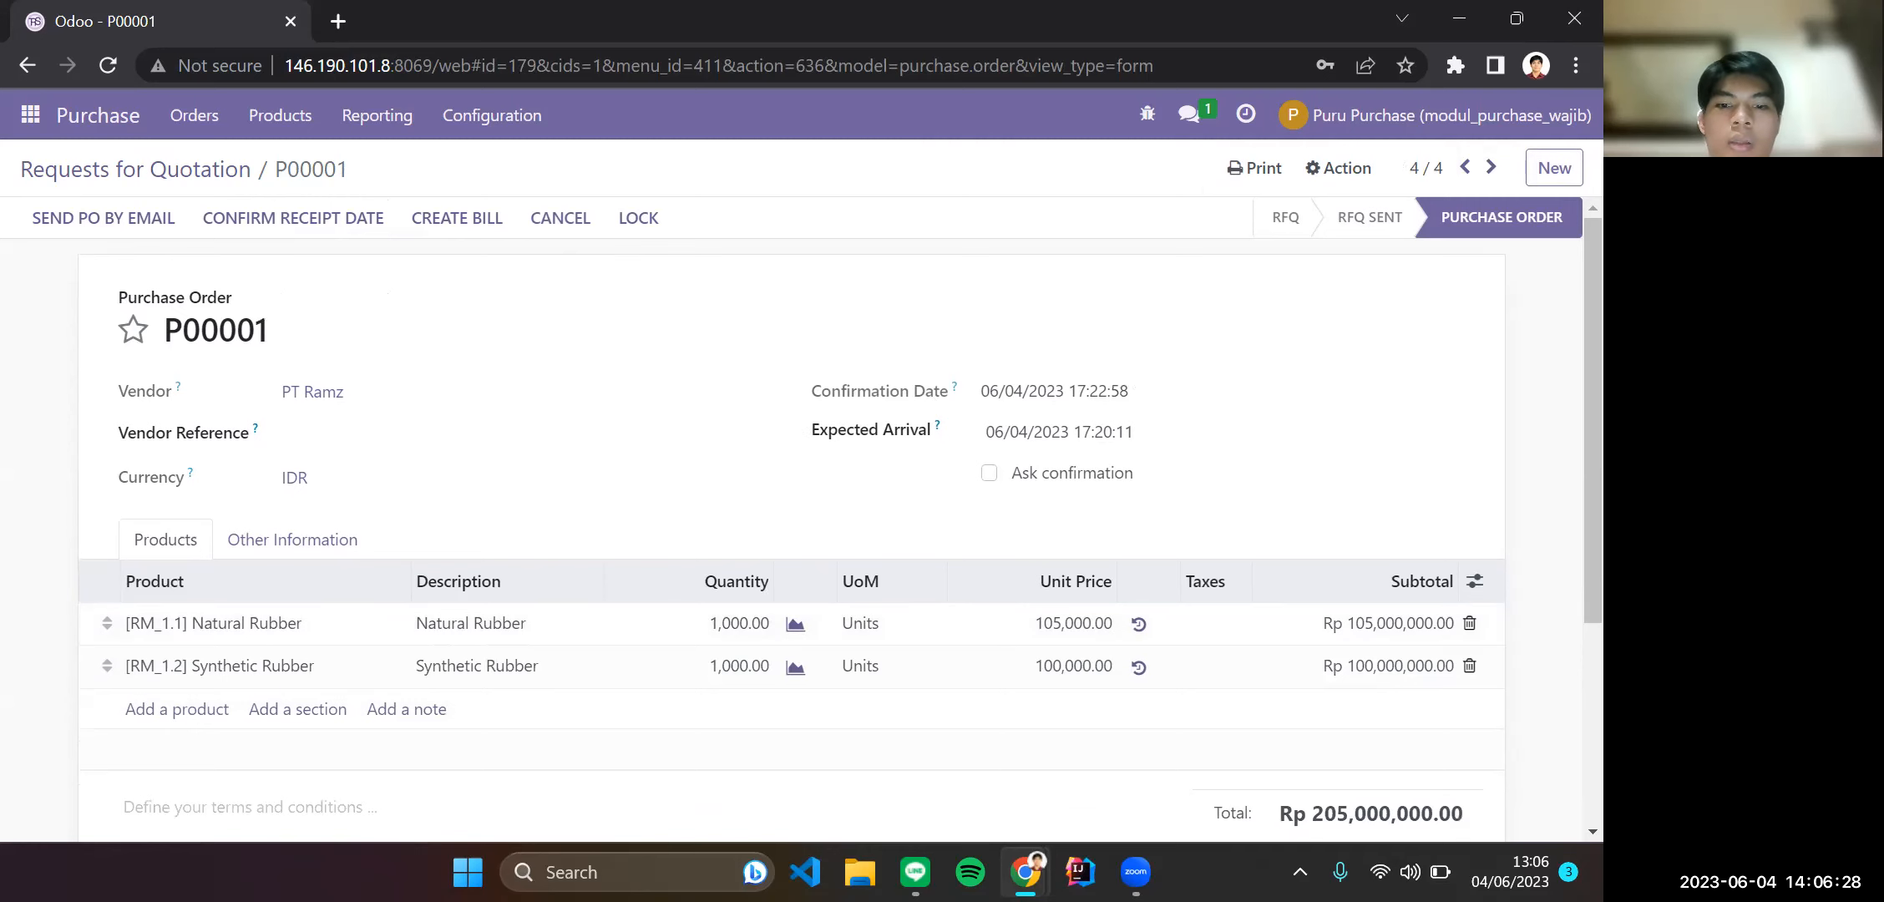
# Read the scenario document's instructions for receiving goods in Inventory, and log out of the purchase account in Odoo.
pyautogui.moveTo(1026, 872)
pyautogui.click(889, 735)
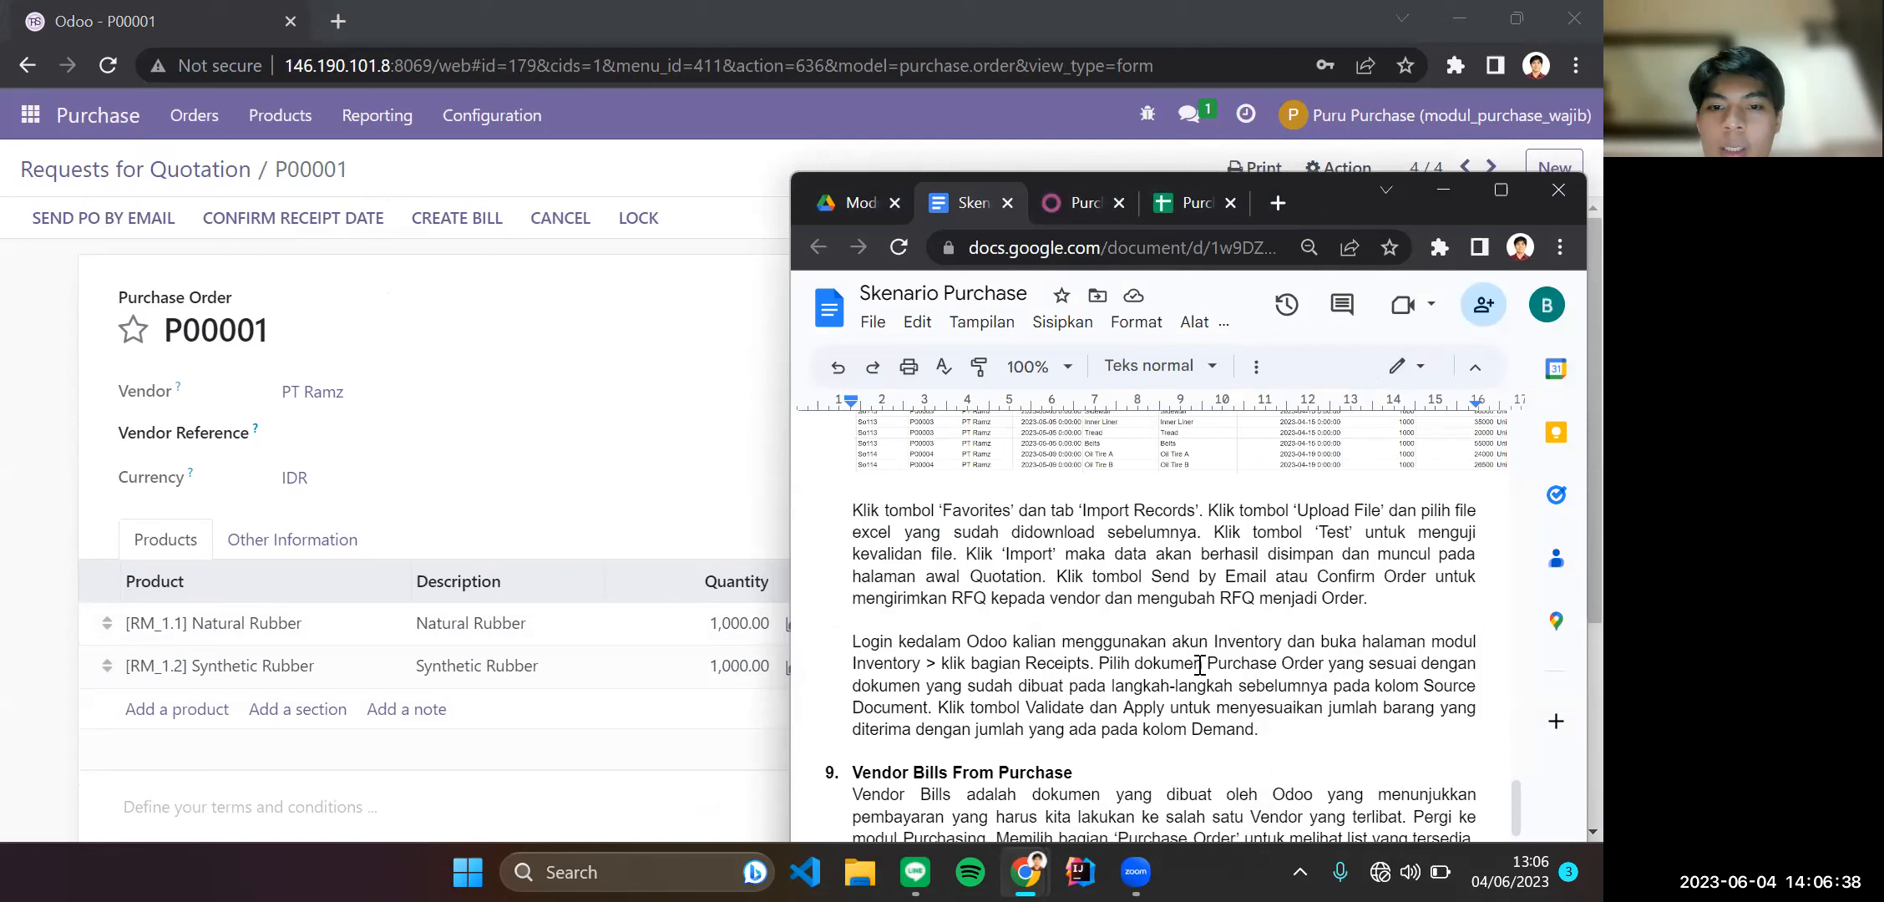
pyautogui.scroll(-3, 1131, 630)
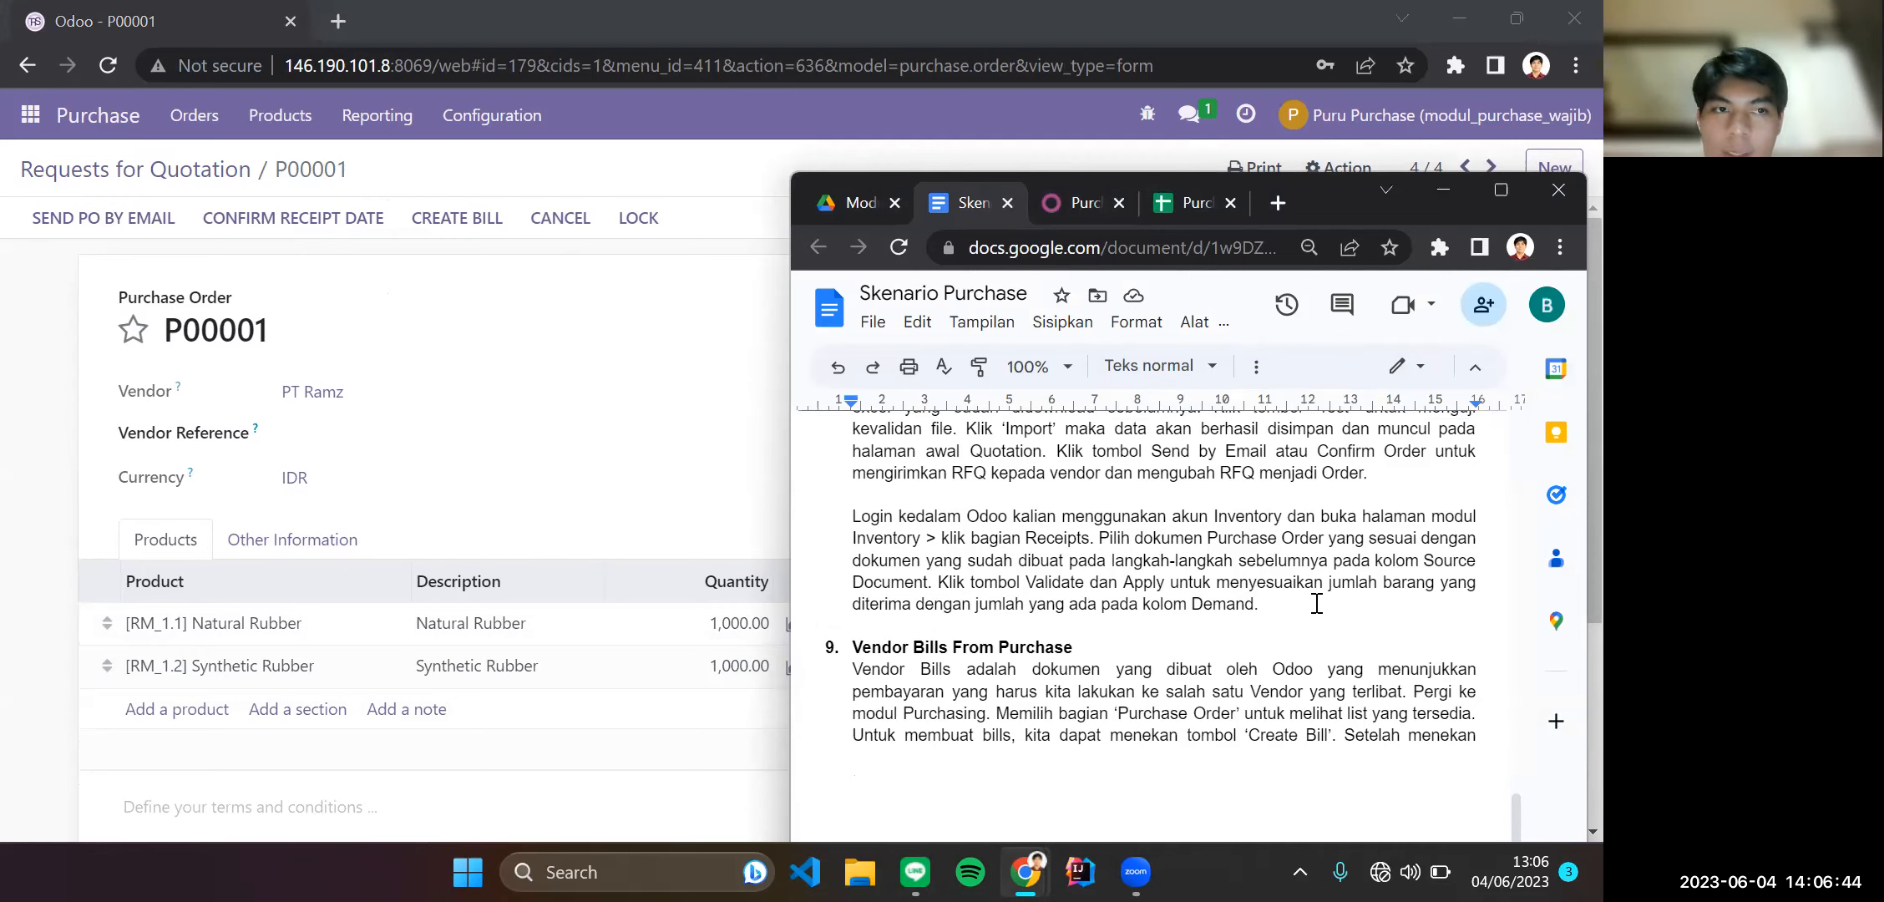
pyautogui.click(1403, 112)
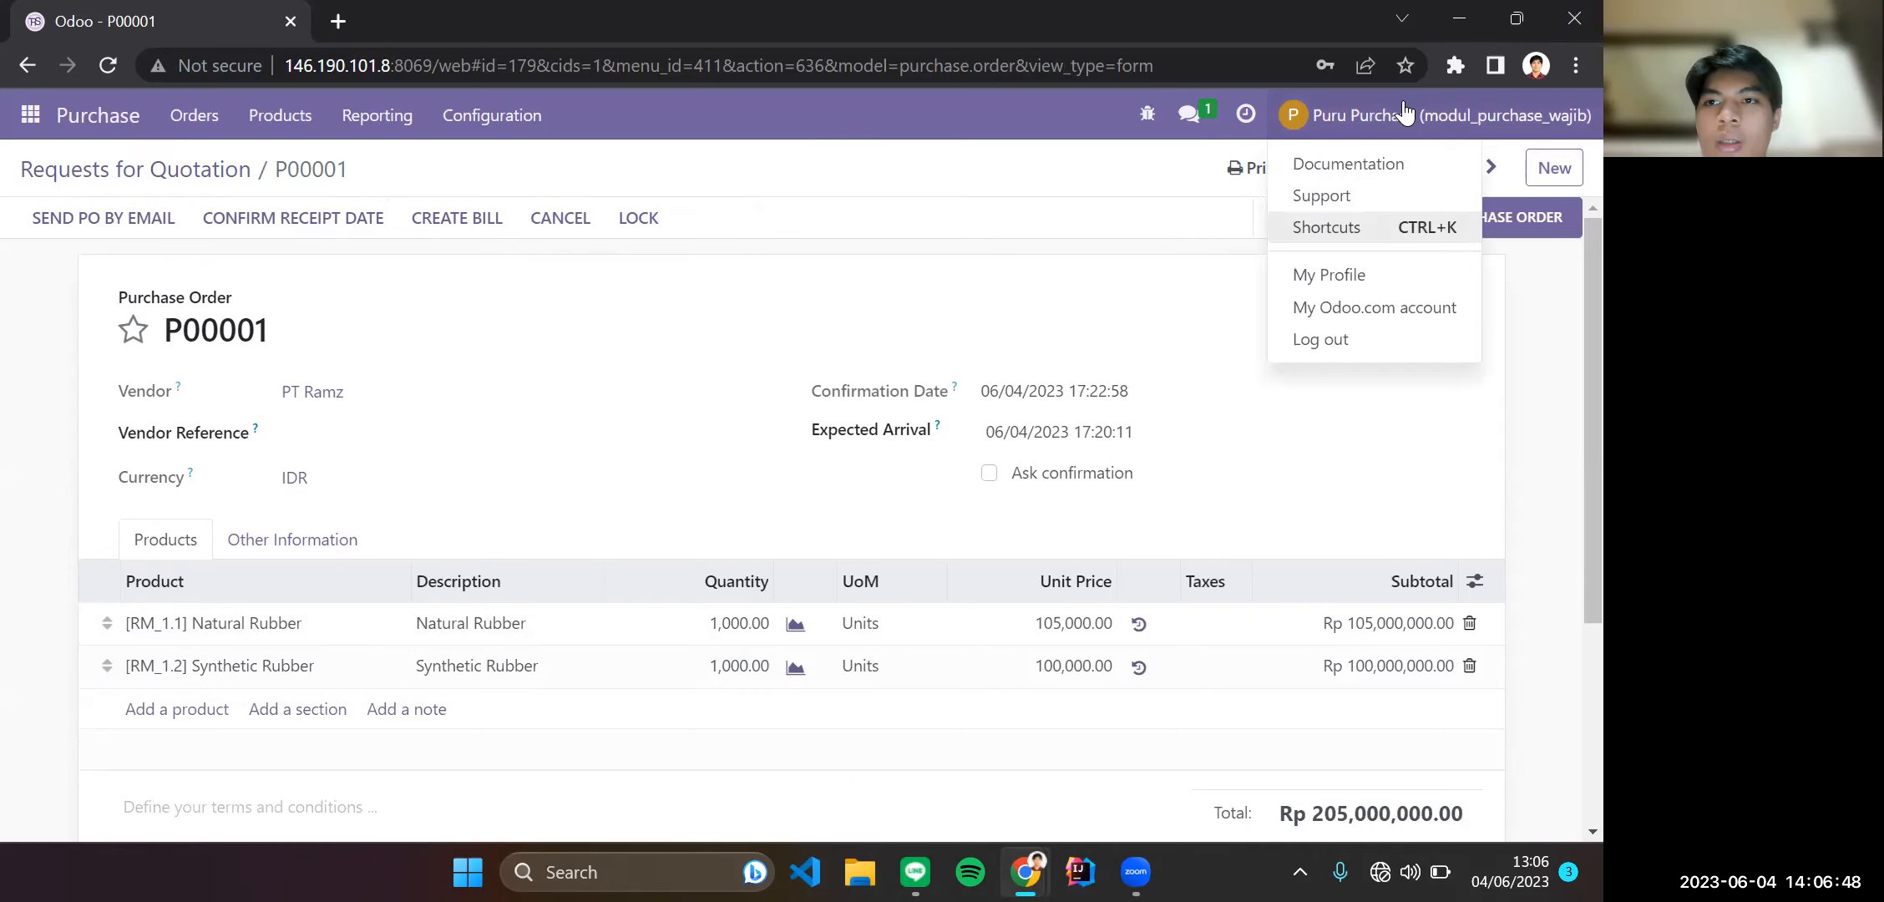
pyautogui.click(1332, 340)
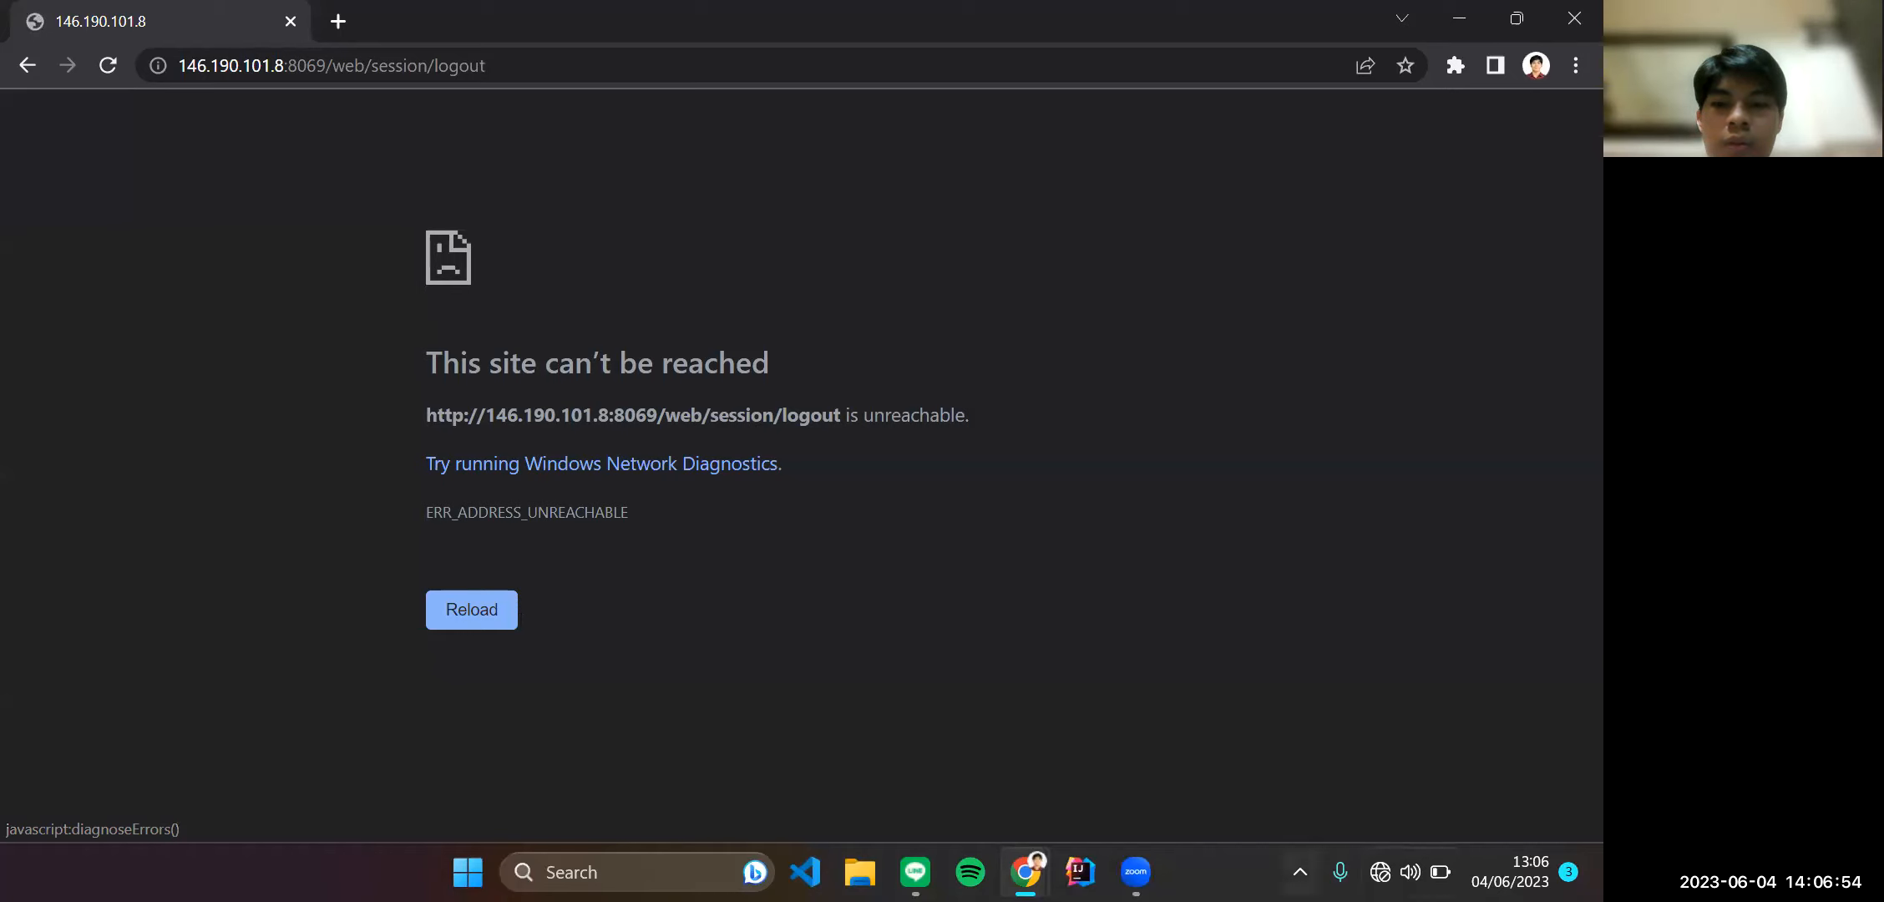
# Check the computer's Wi-Fi connection and reload the Odoo logout page.
pyautogui.click(1380, 872)
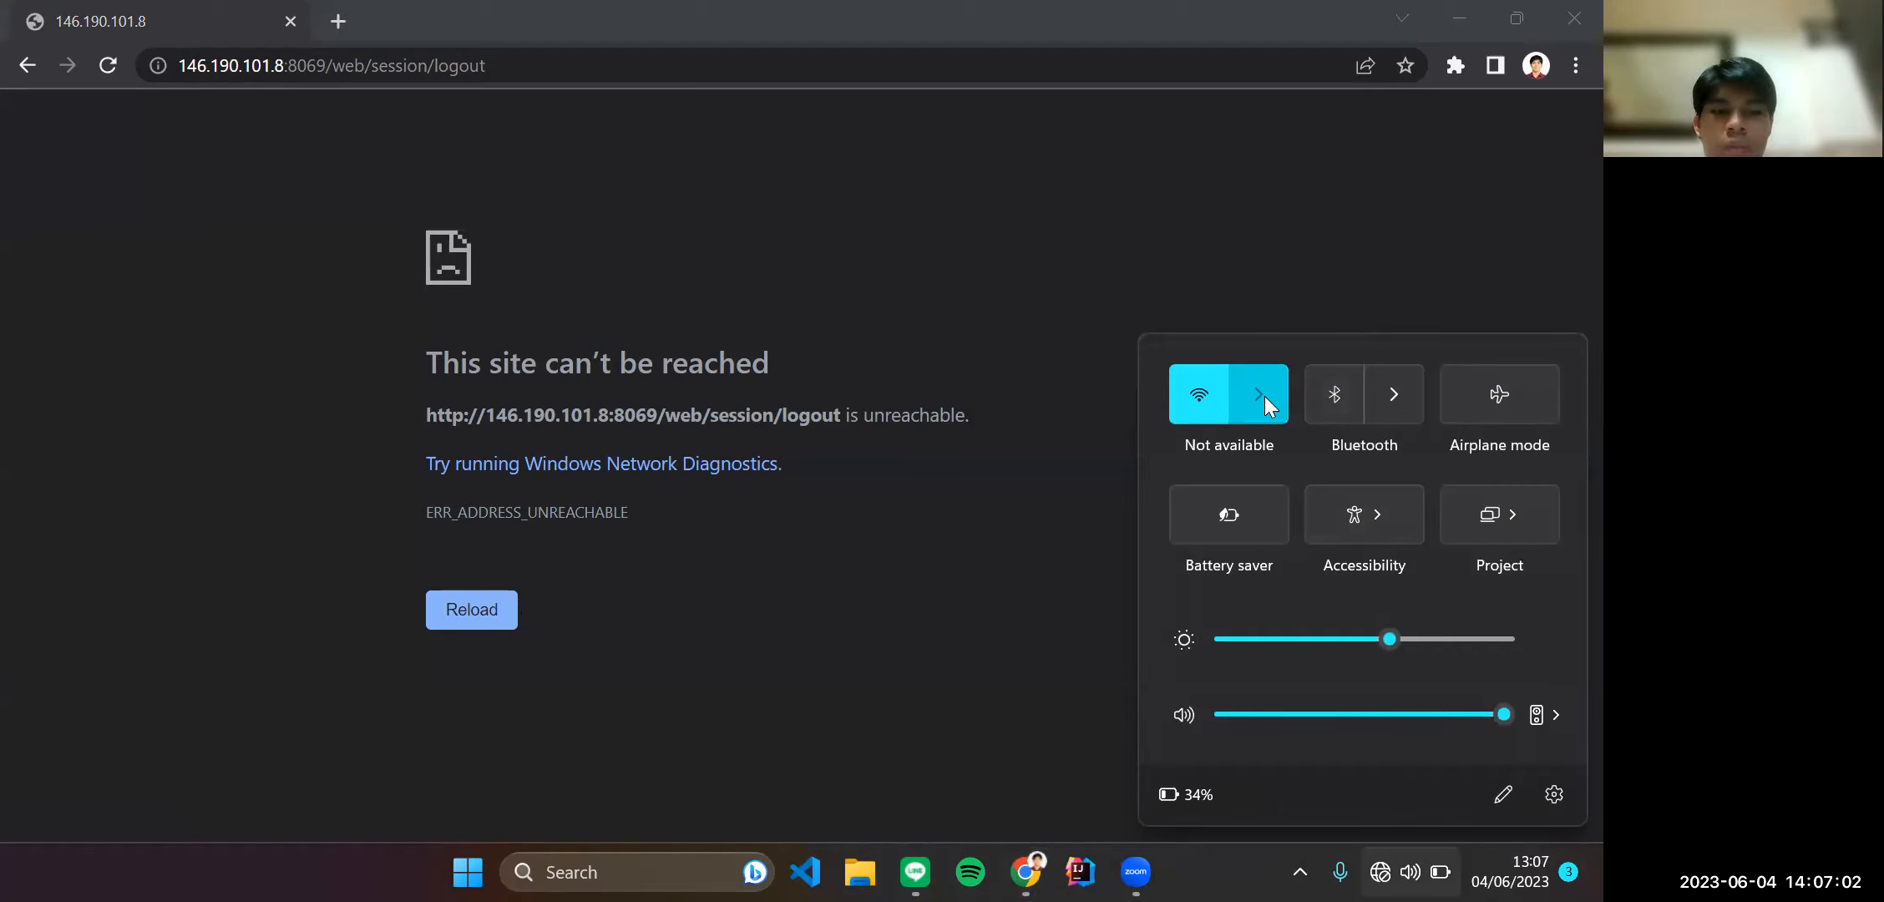
pyautogui.click(1264, 396)
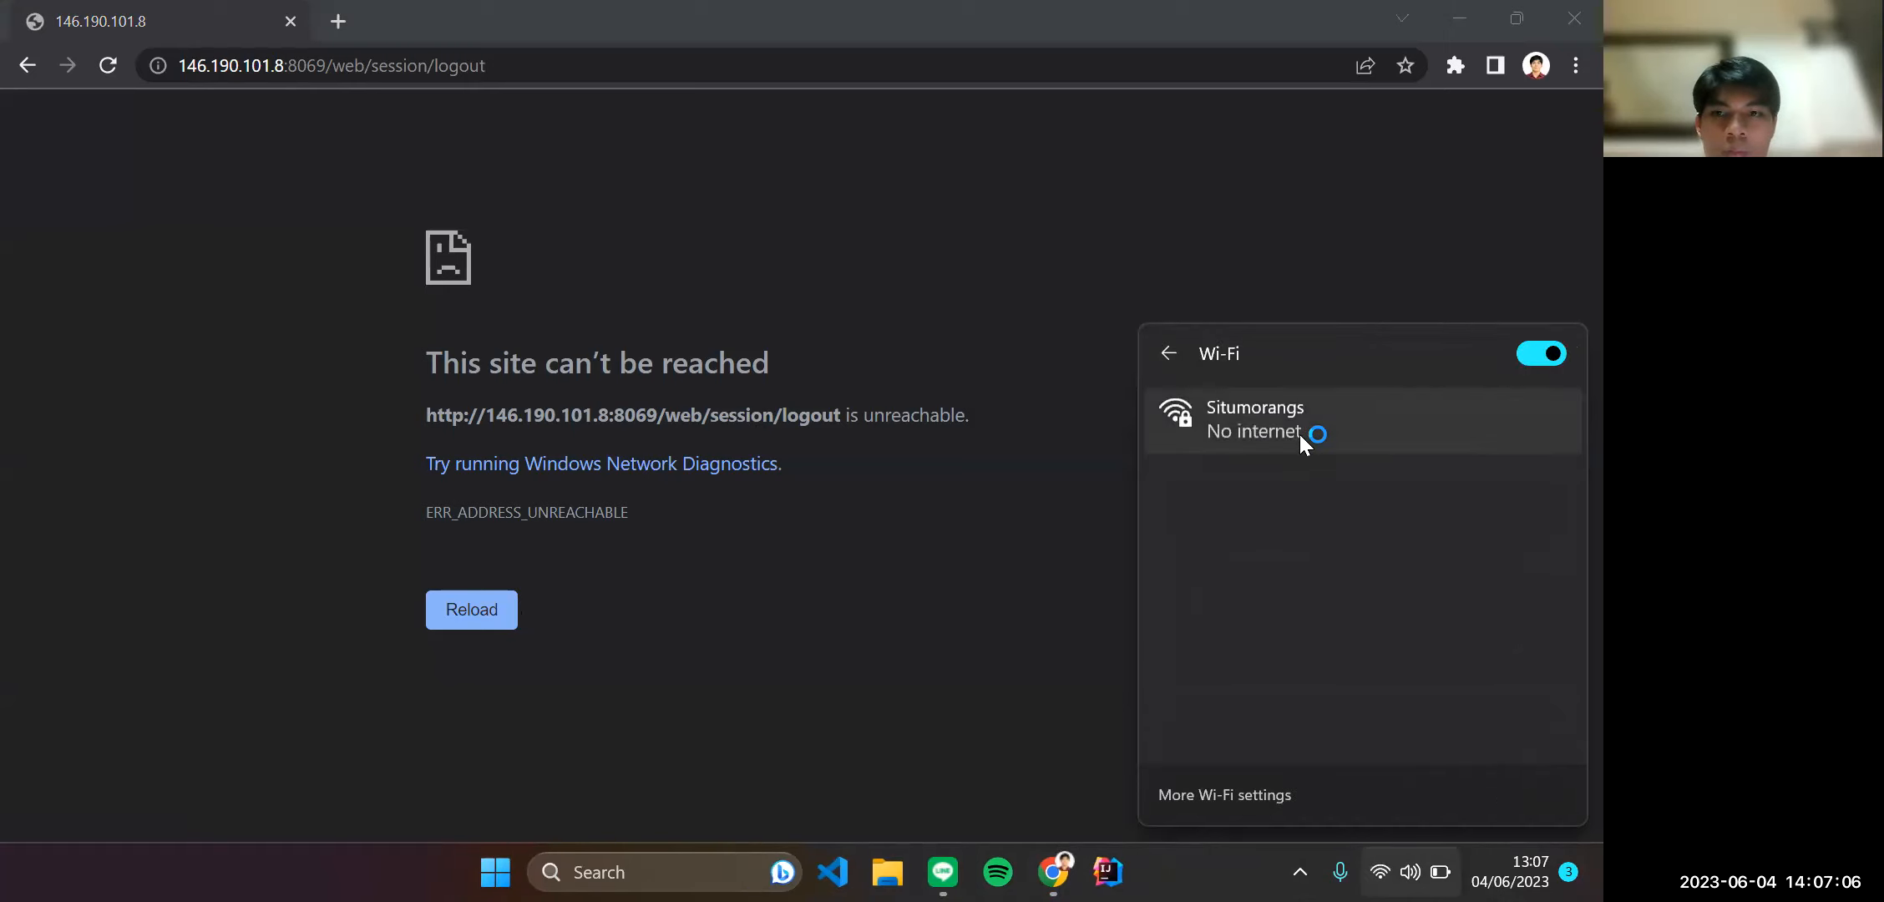
pyautogui.click(469, 618)
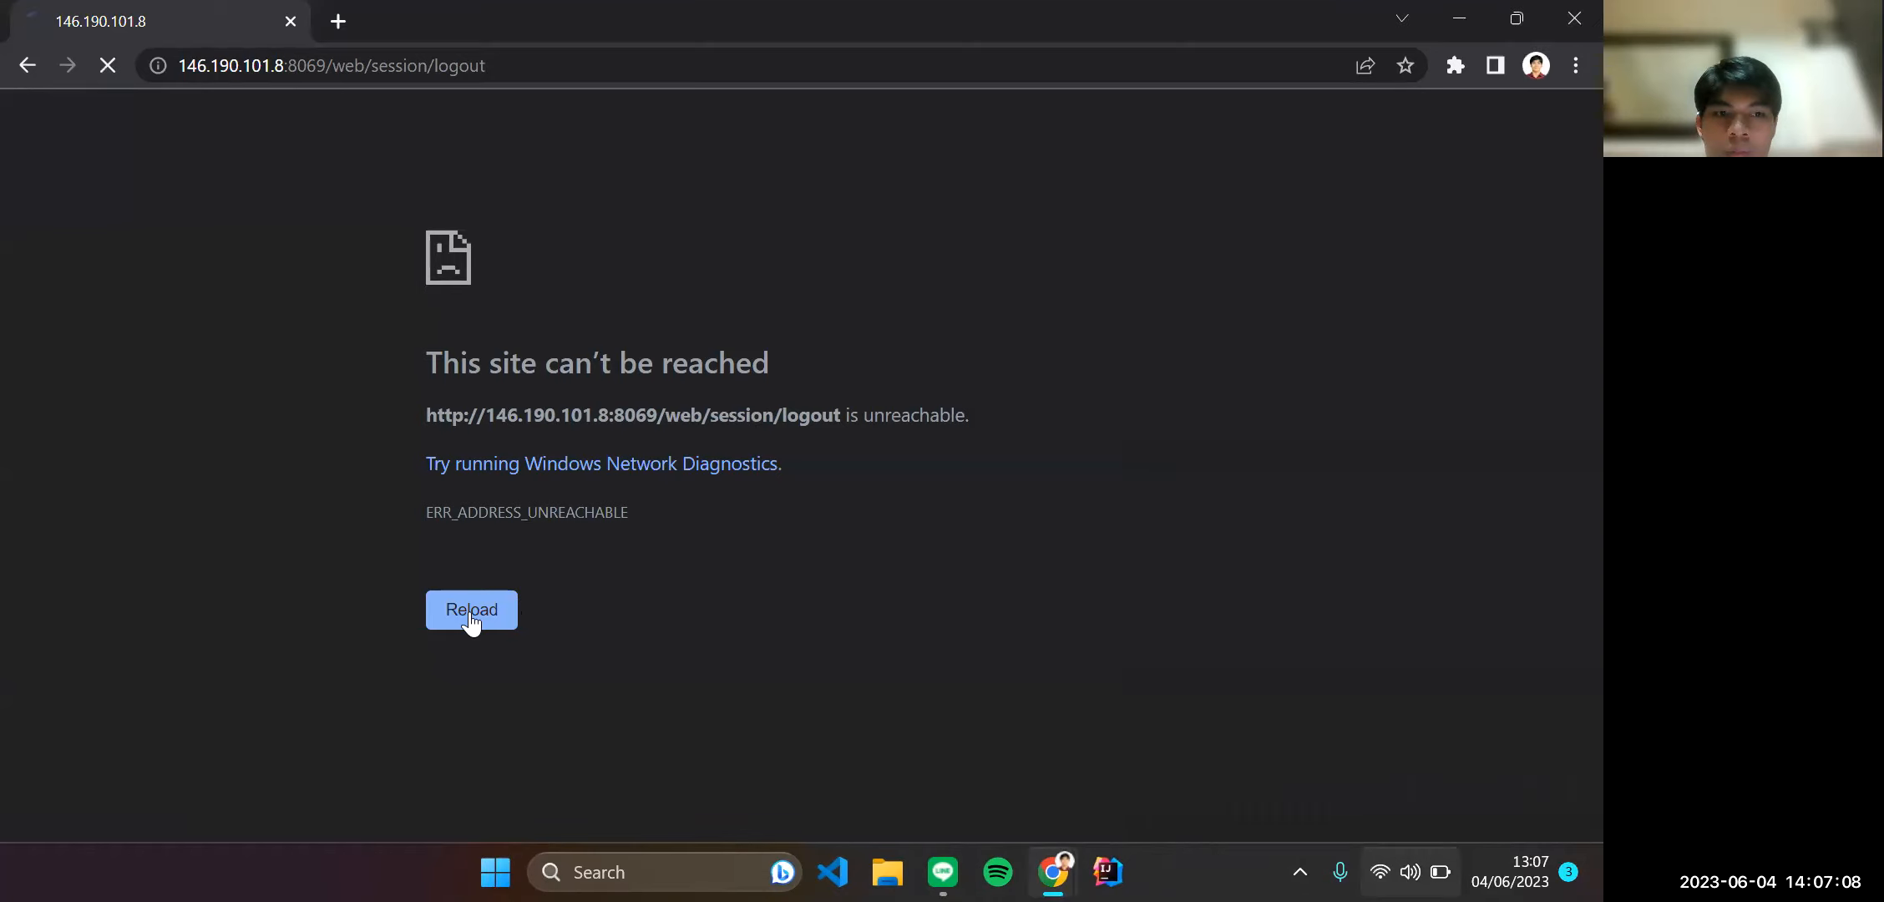
pyautogui.click(471, 618)
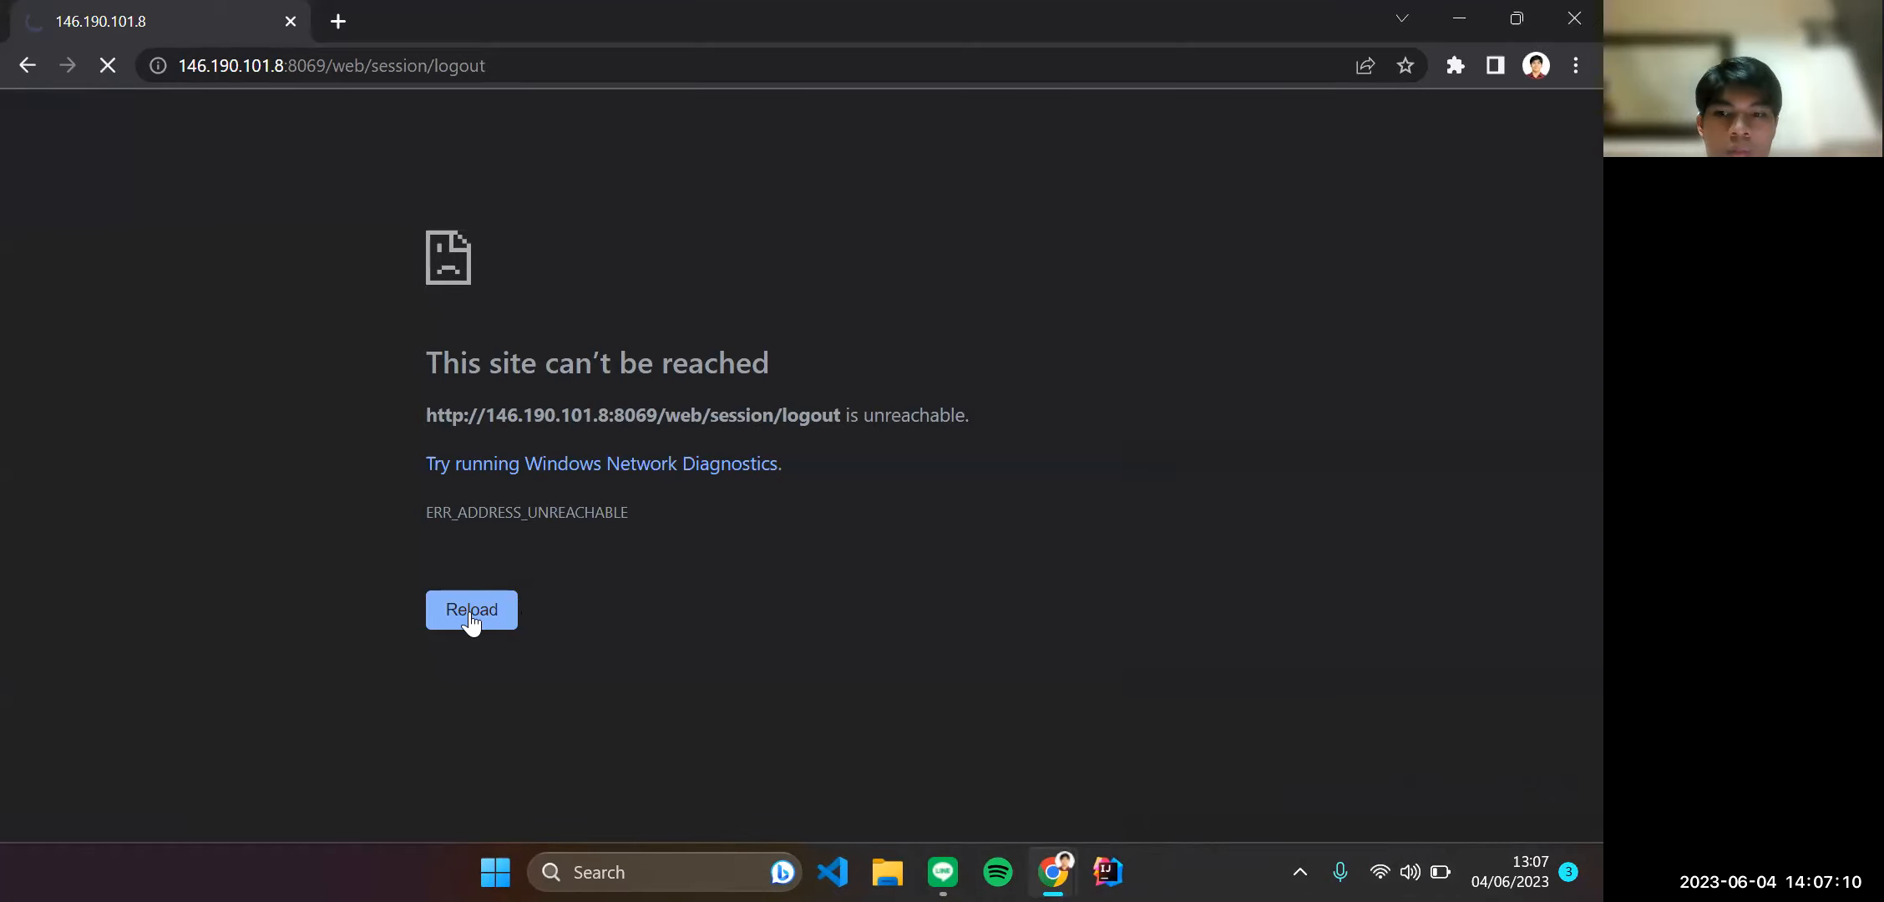
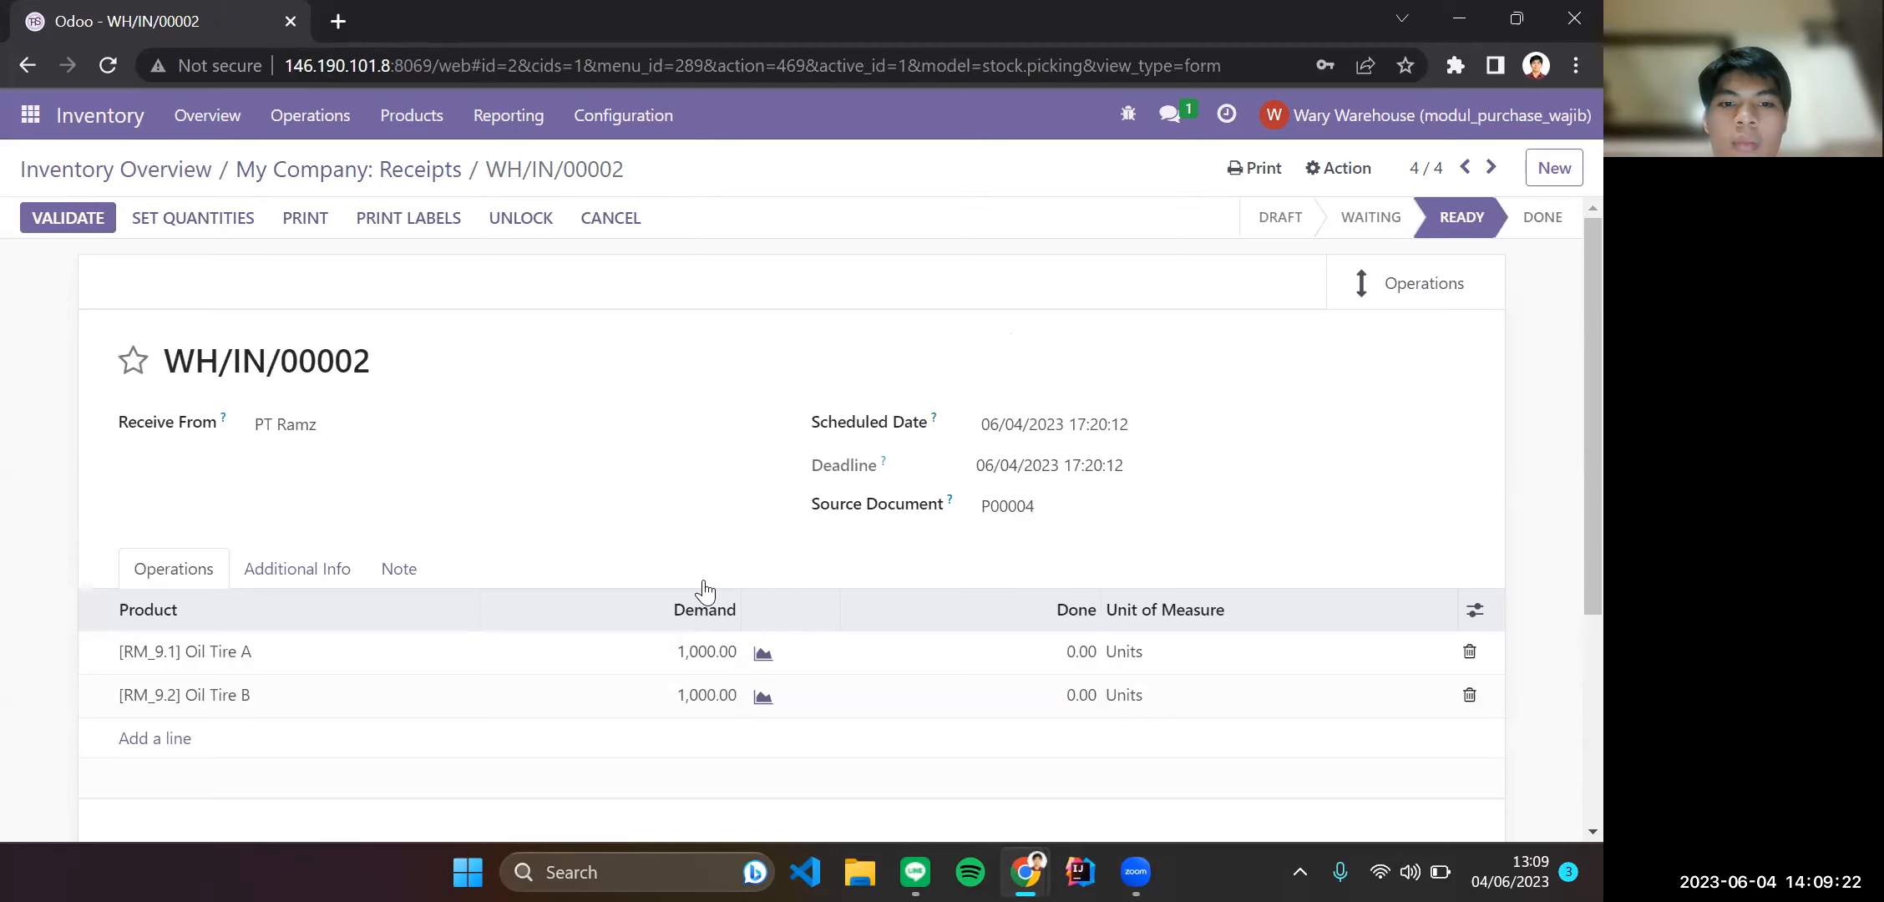
# Check the demanded and done quantities on receipt WH/IN/00002 for P00004, and validate it as an immediate transfer.
pyautogui.scroll(-2, 707, 591)
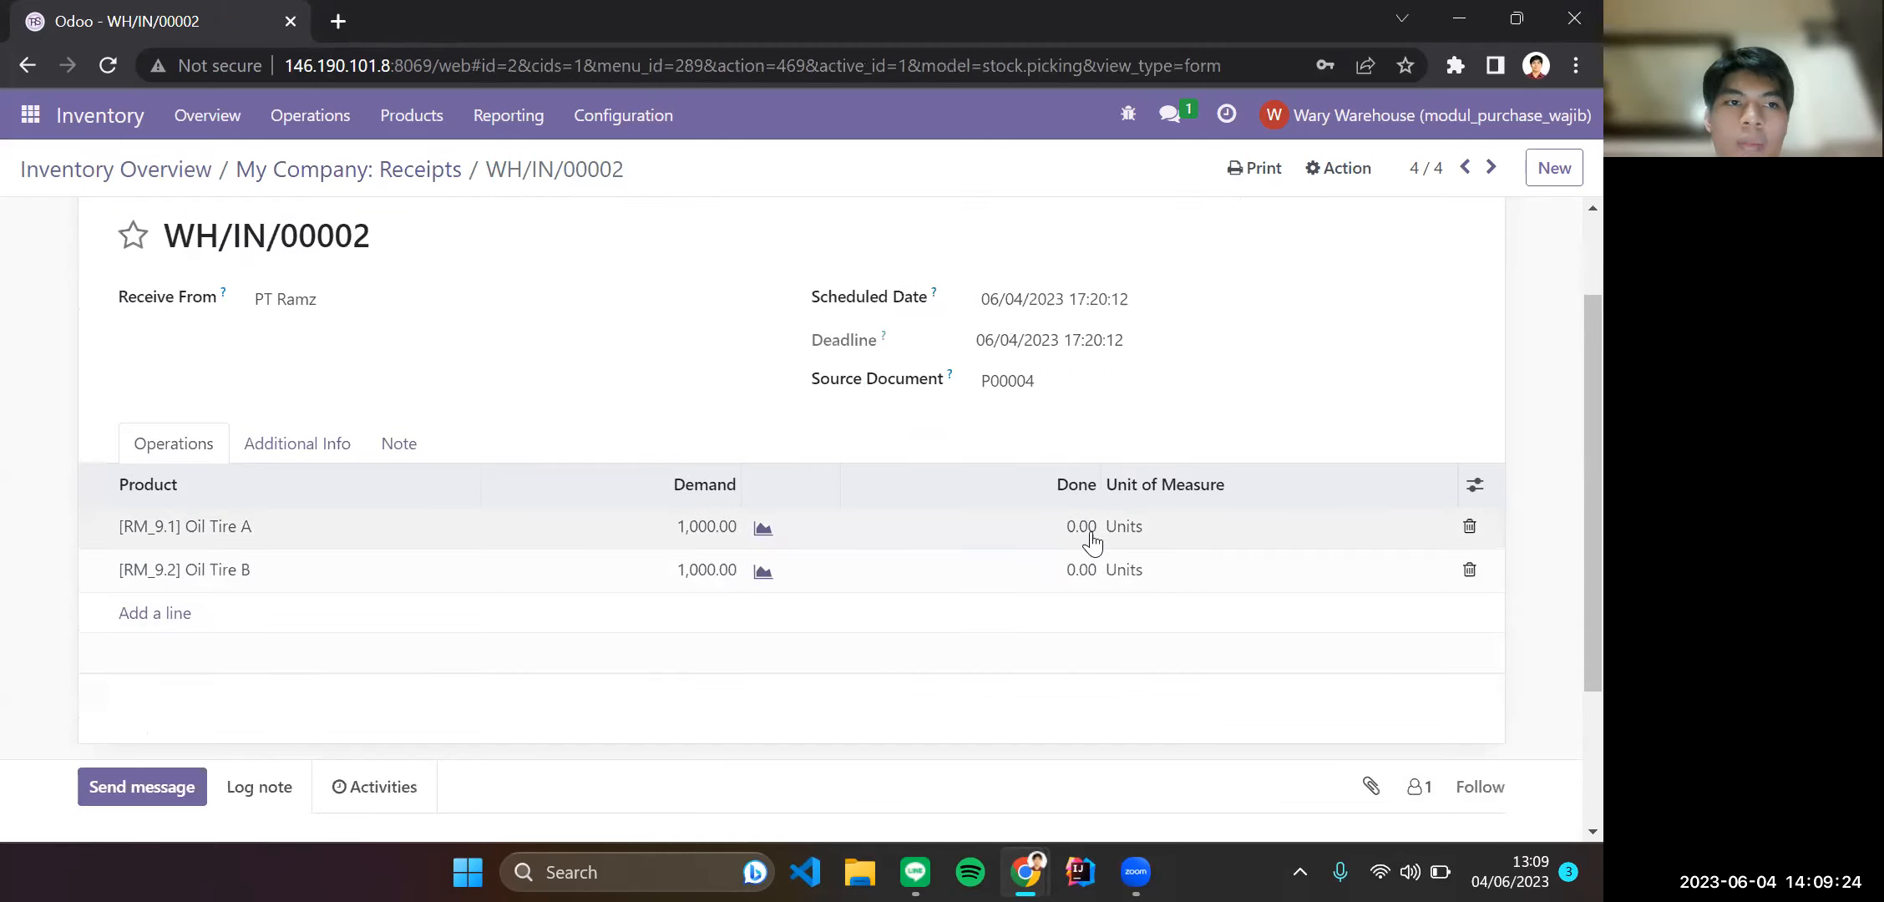
pyautogui.scroll(2, 468, 230)
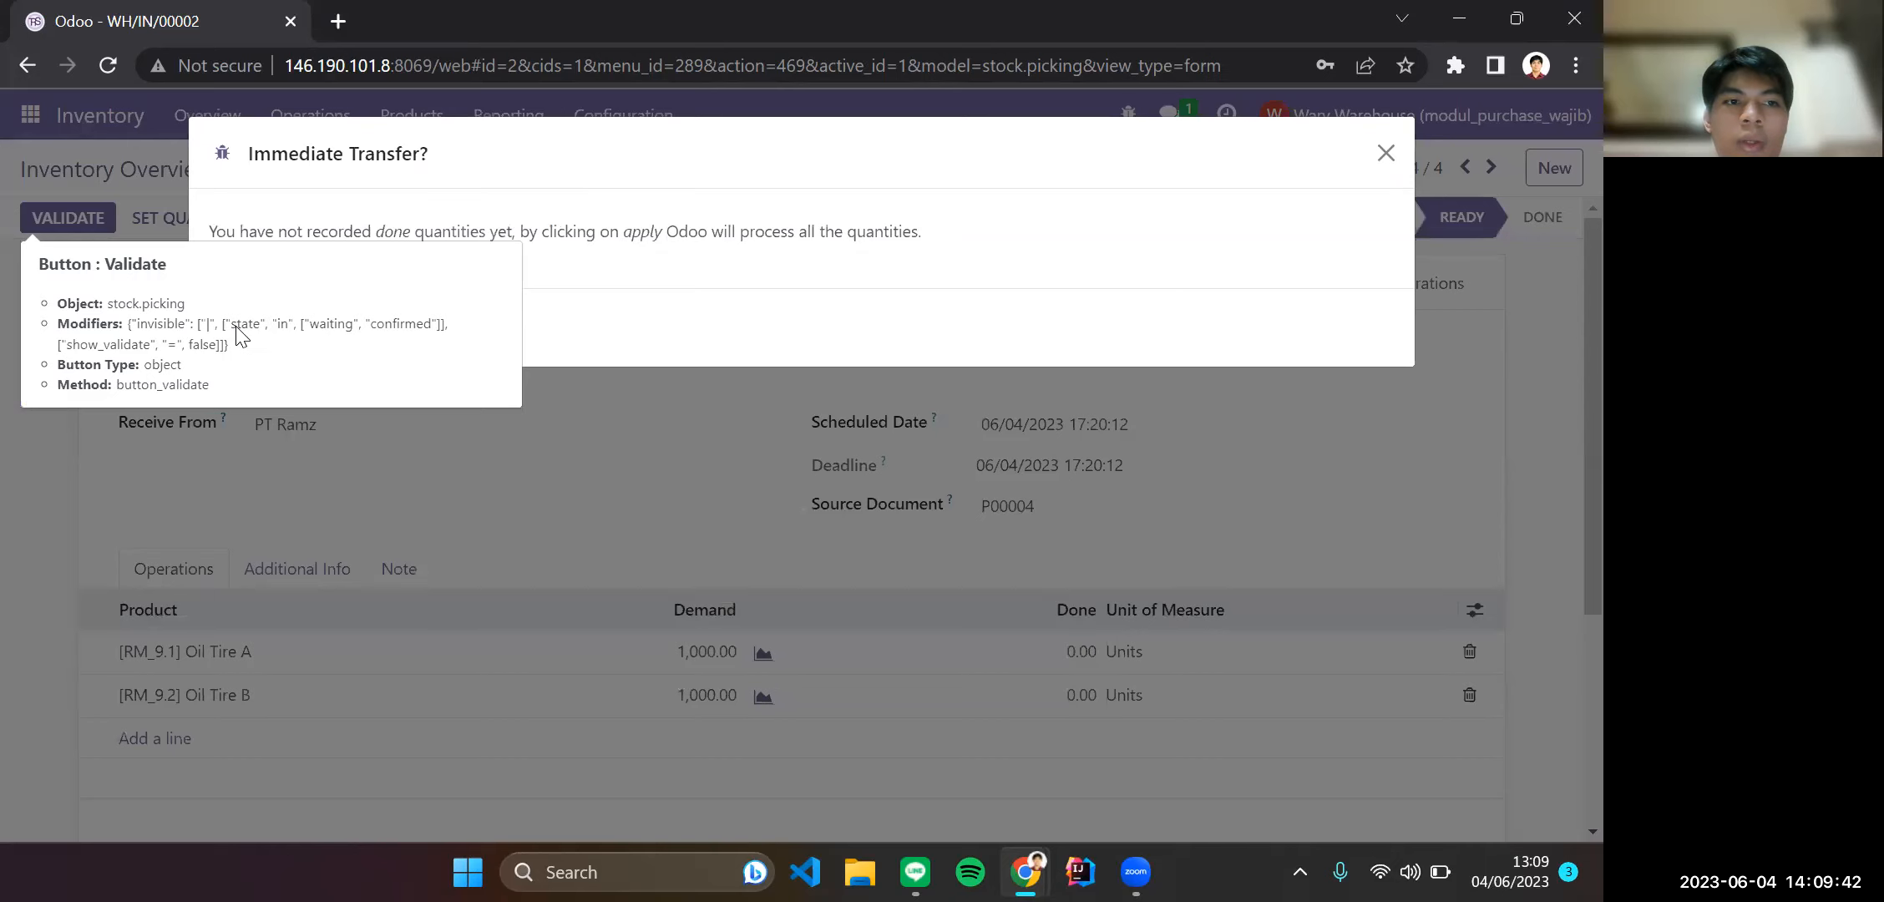
pyautogui.press('Return')
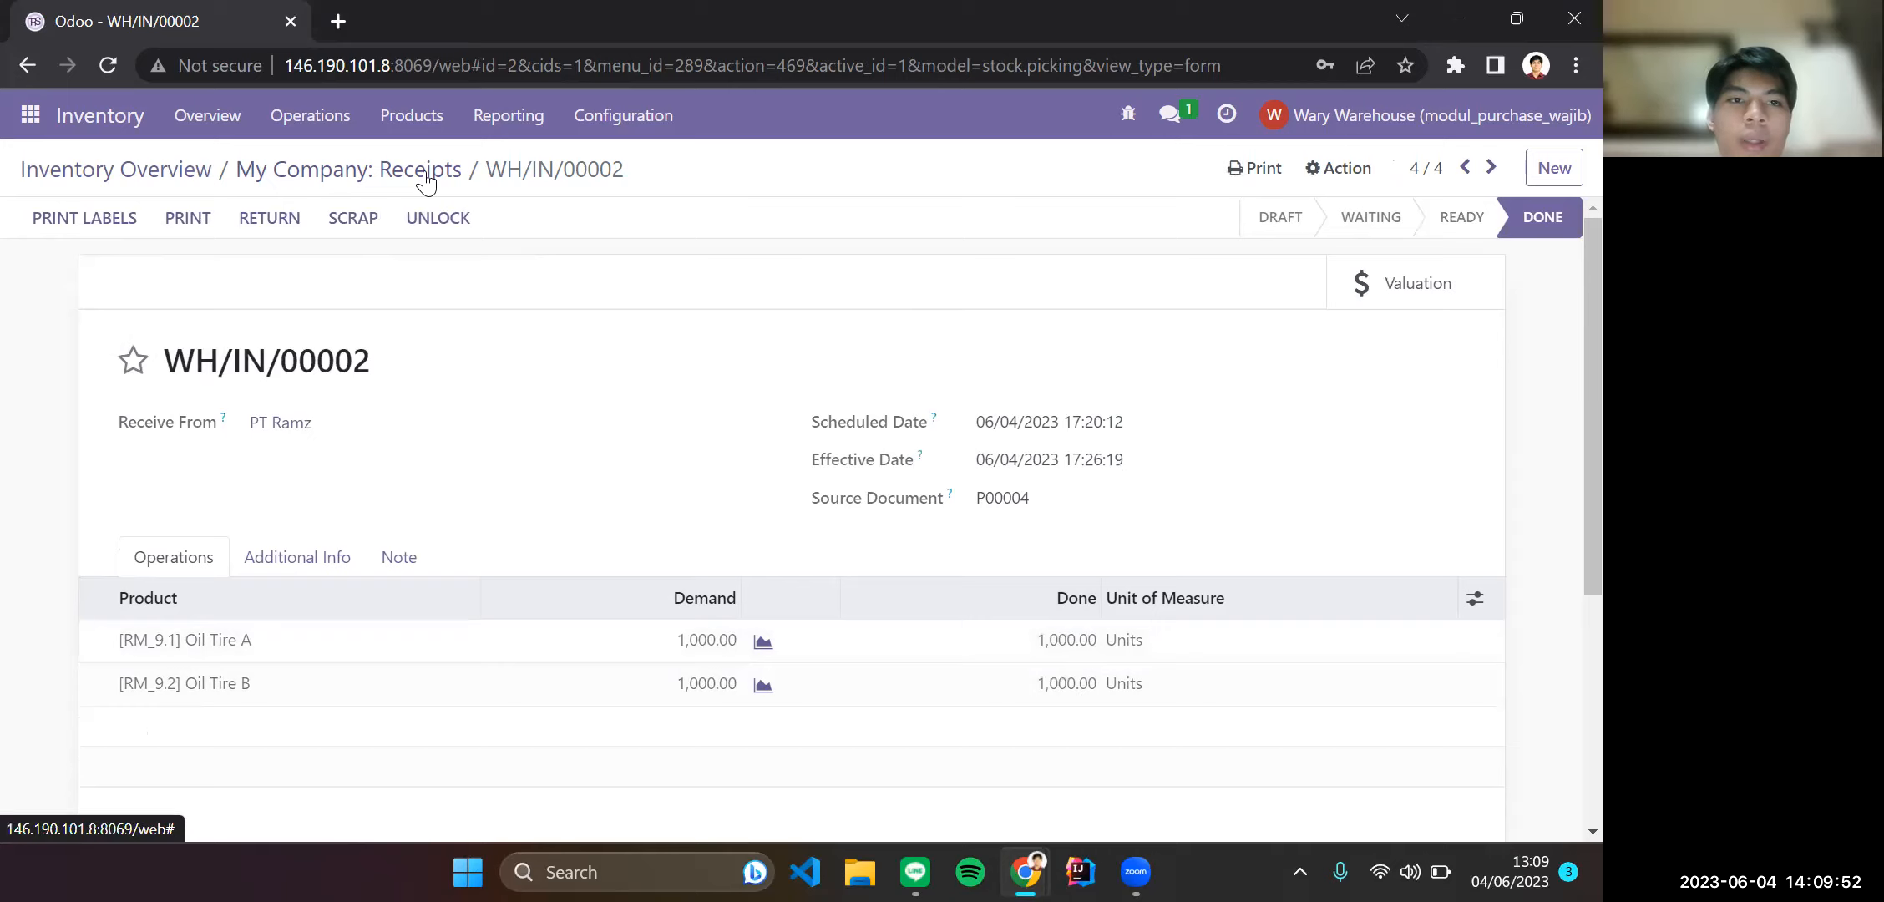
# From the receipts still to process, validate receipt WH/IN/00005 for P00001 as an immediate transfer of all quantities.
pyautogui.click(122, 172)
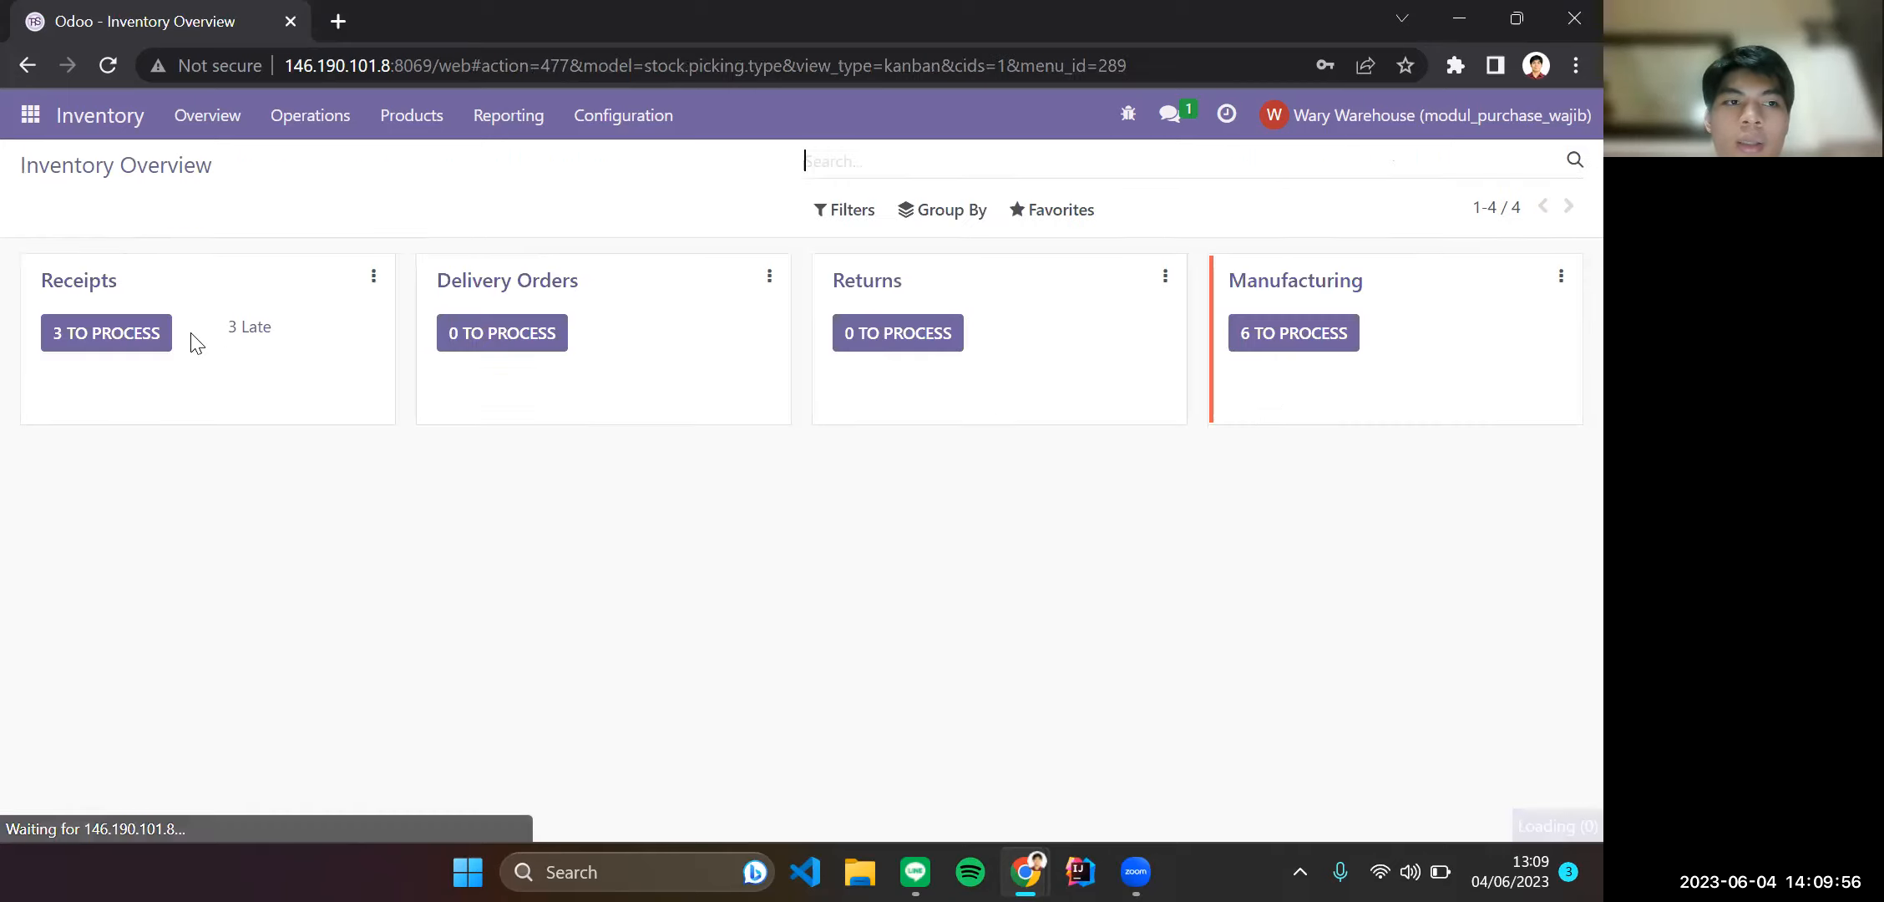
pyautogui.click(170, 330)
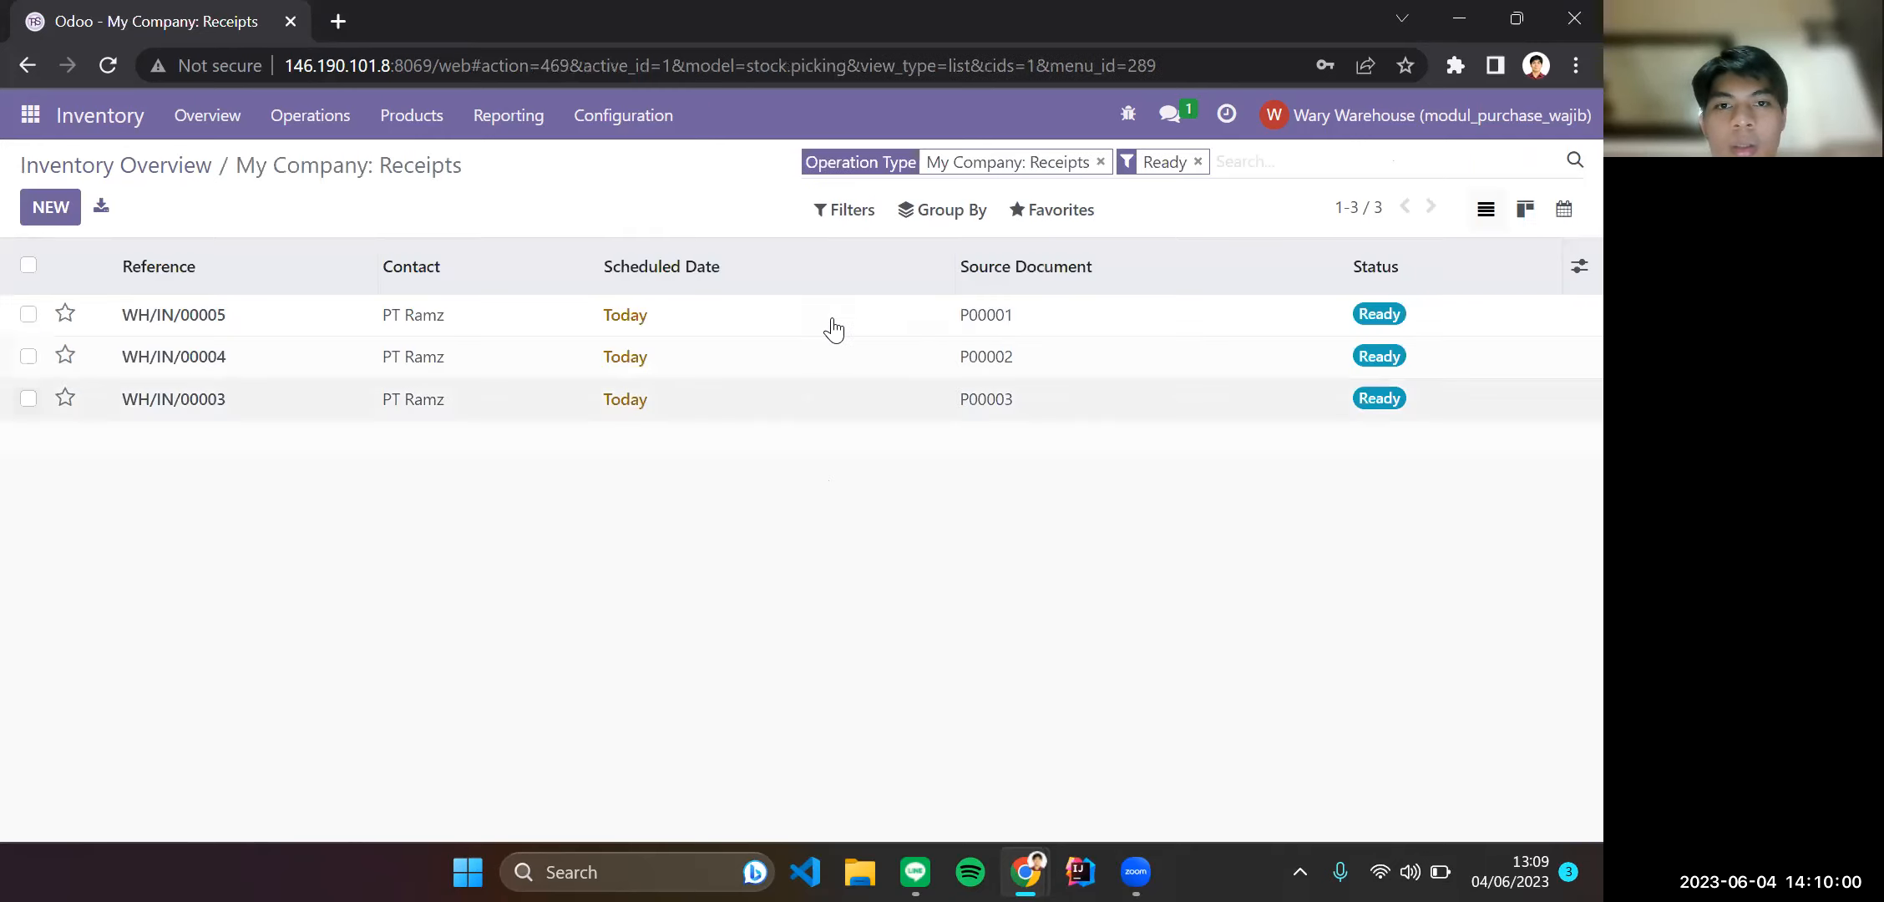
pyautogui.click(834, 329)
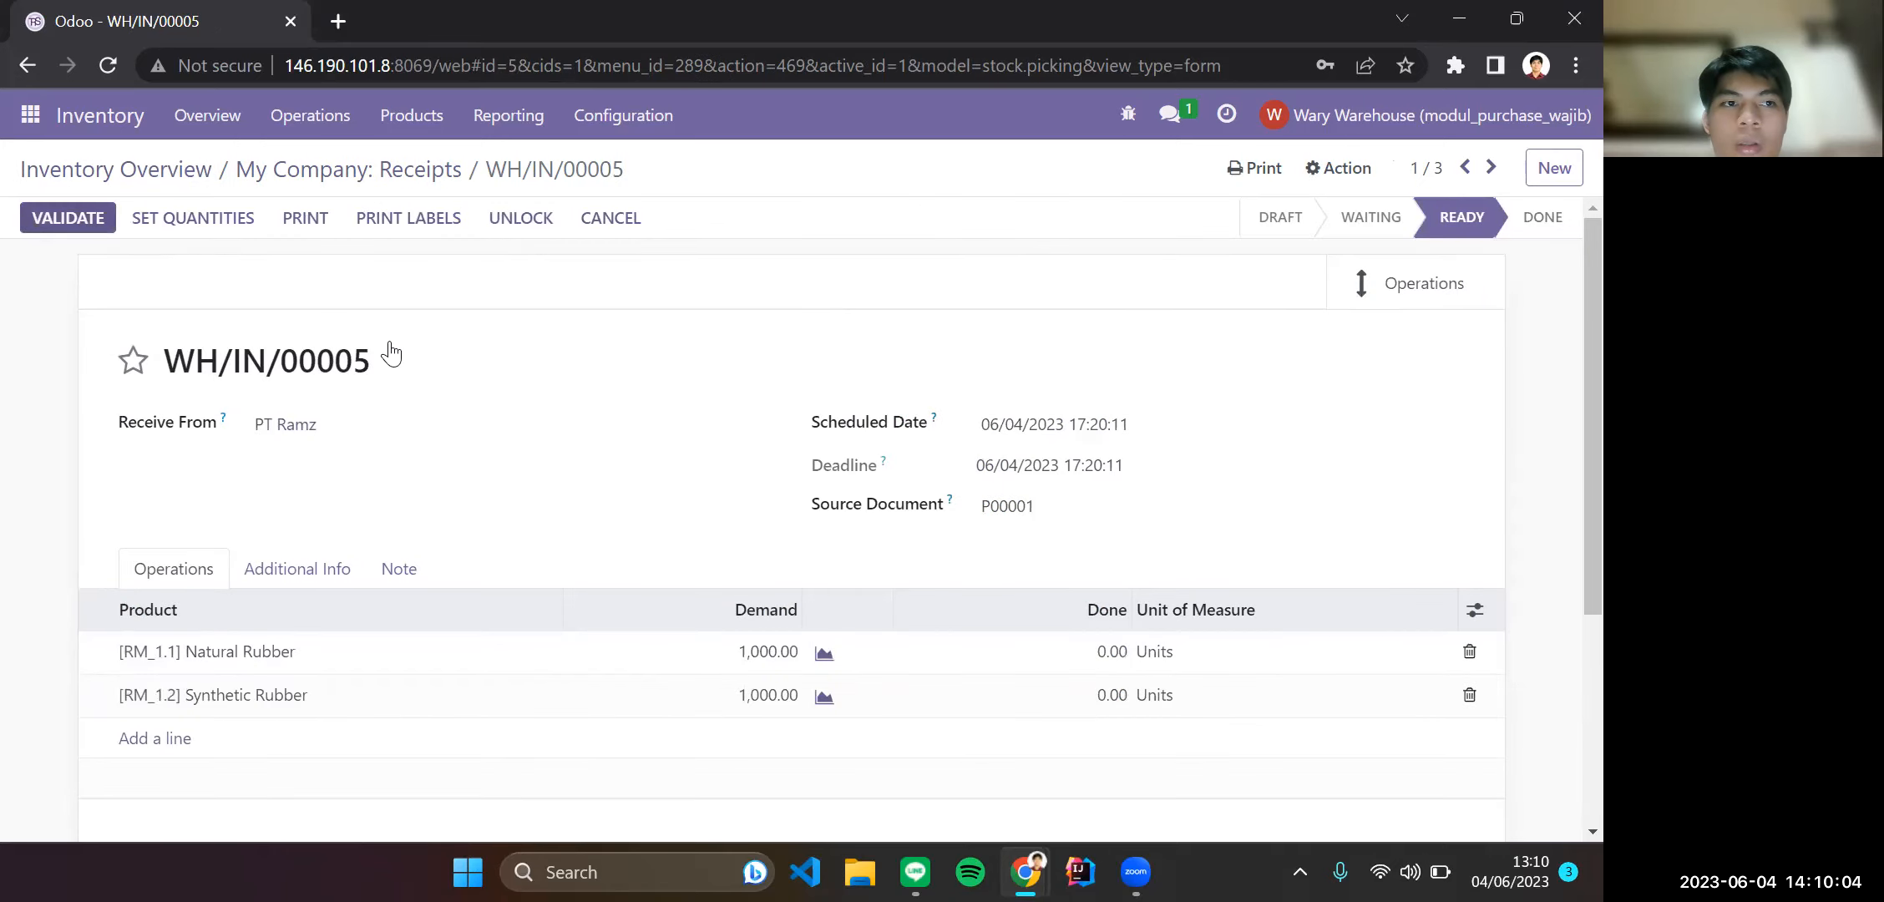
pyautogui.hotkey('alt', 'v')
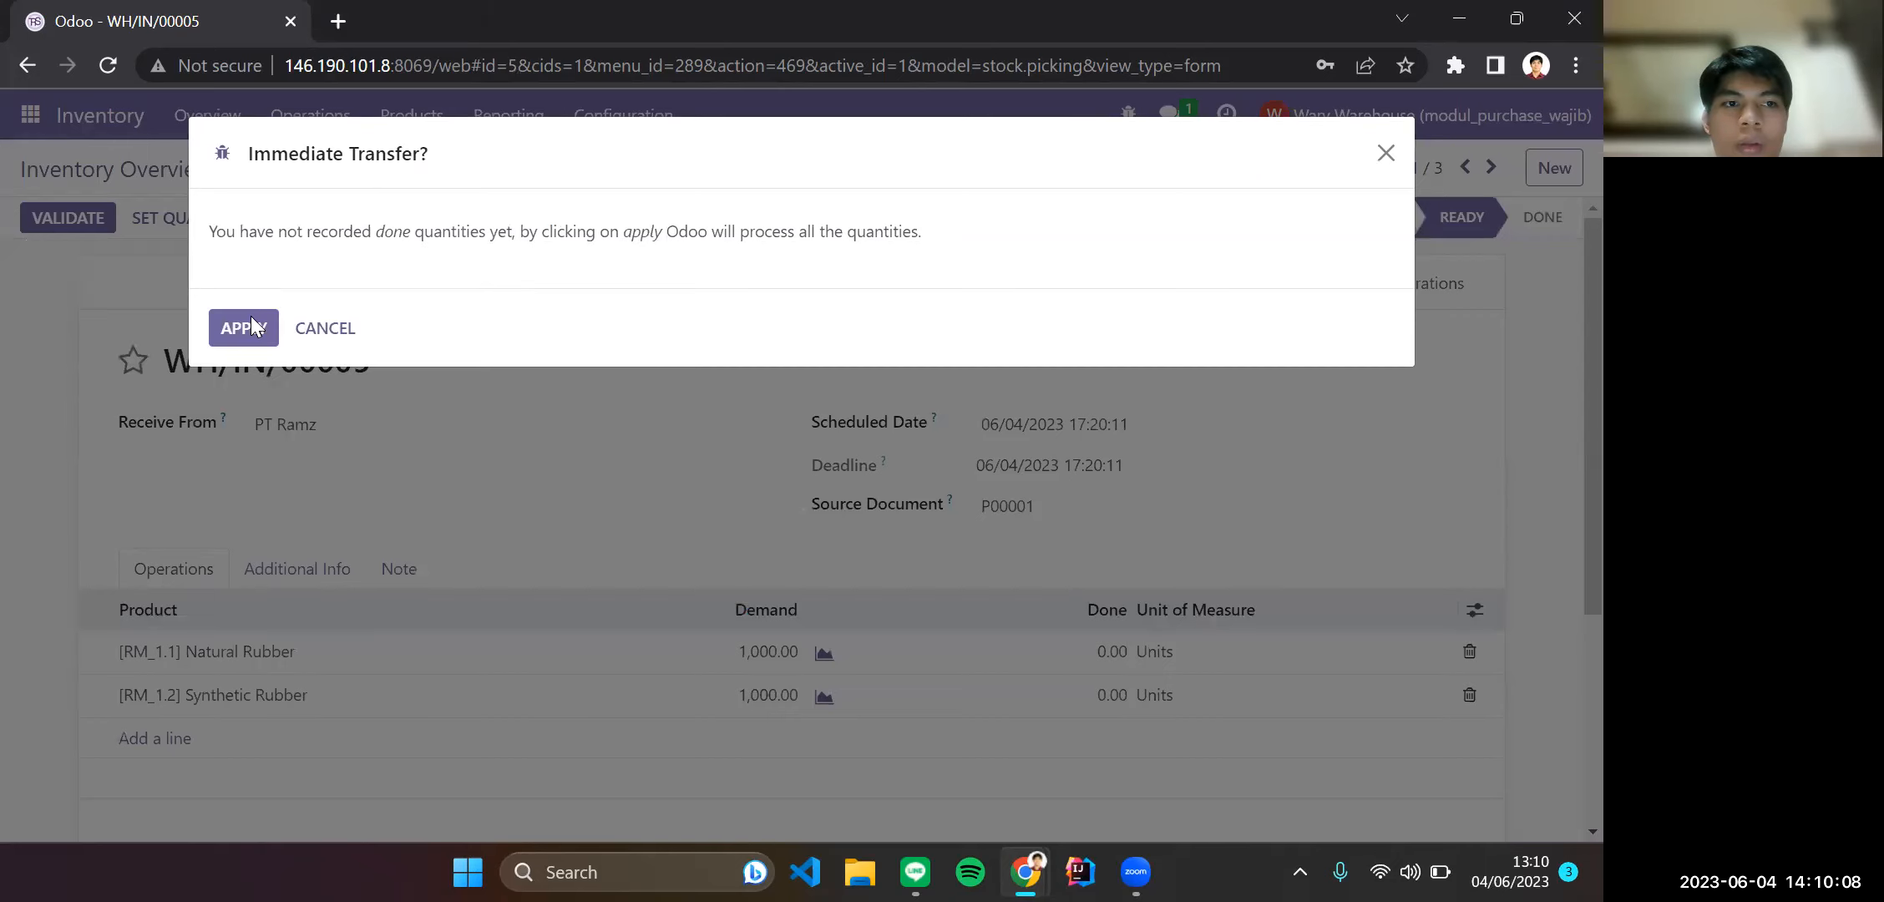
pyautogui.click(251, 321)
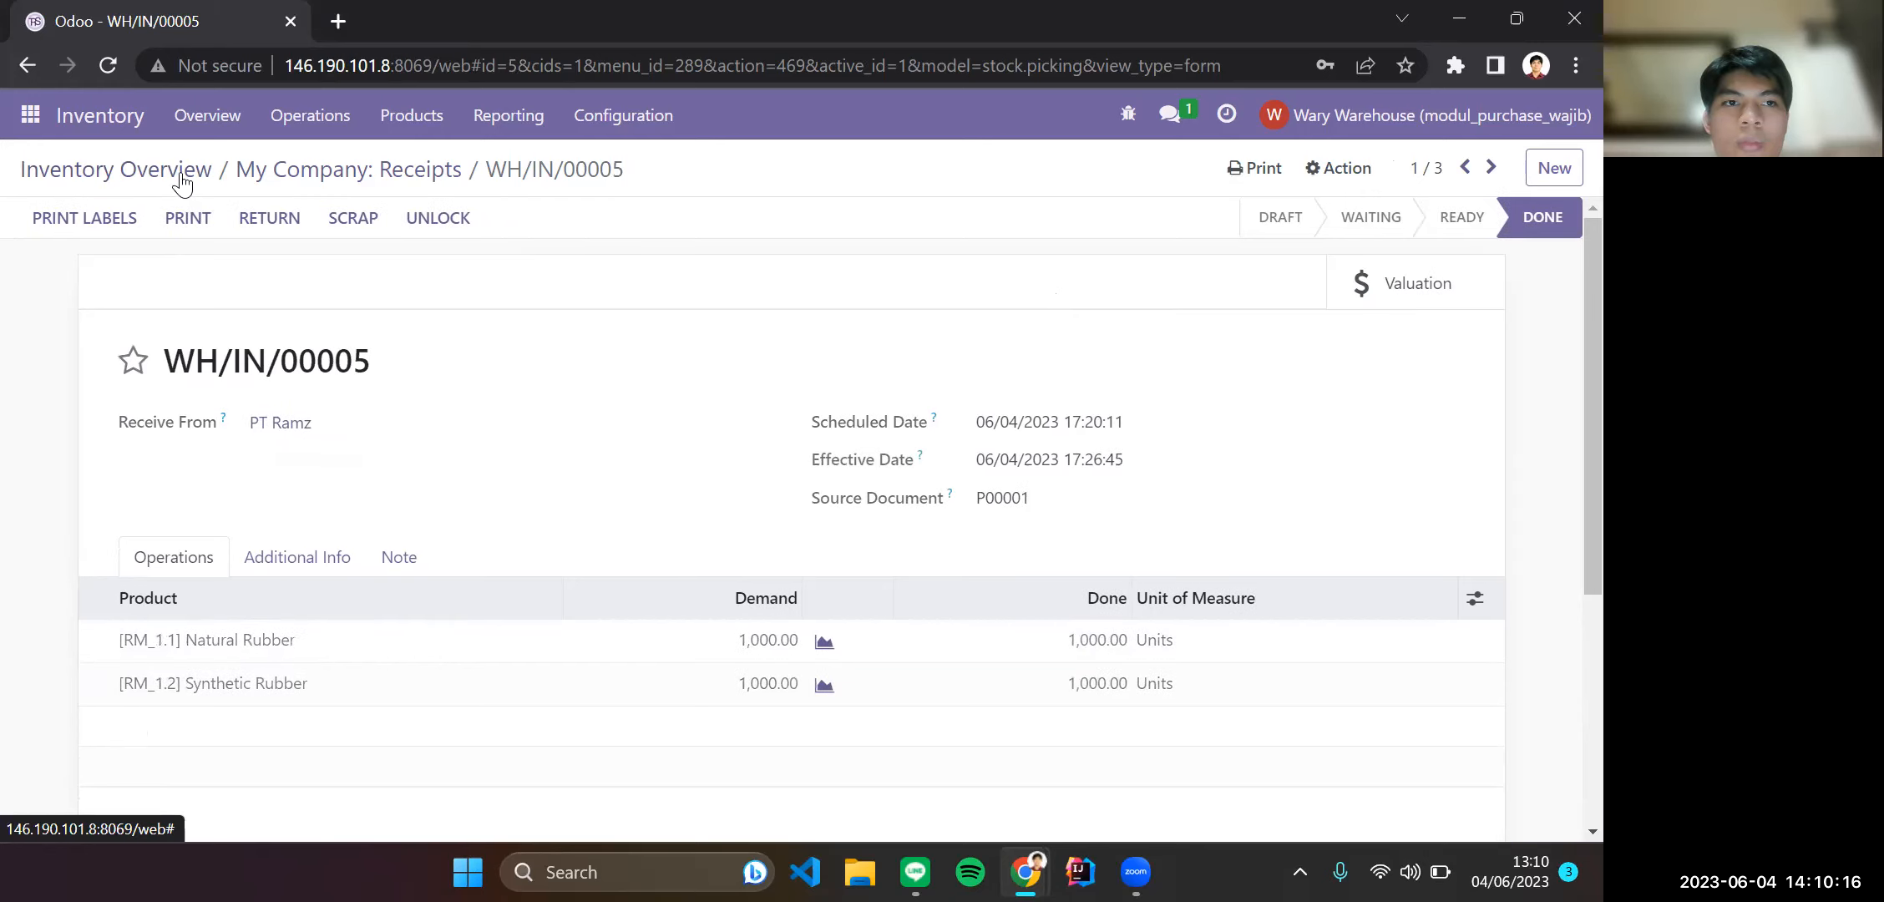
# Validate receipt WH/IN/00004 for P00002 as an immediate transfer of all quantities.
pyautogui.click(326, 170)
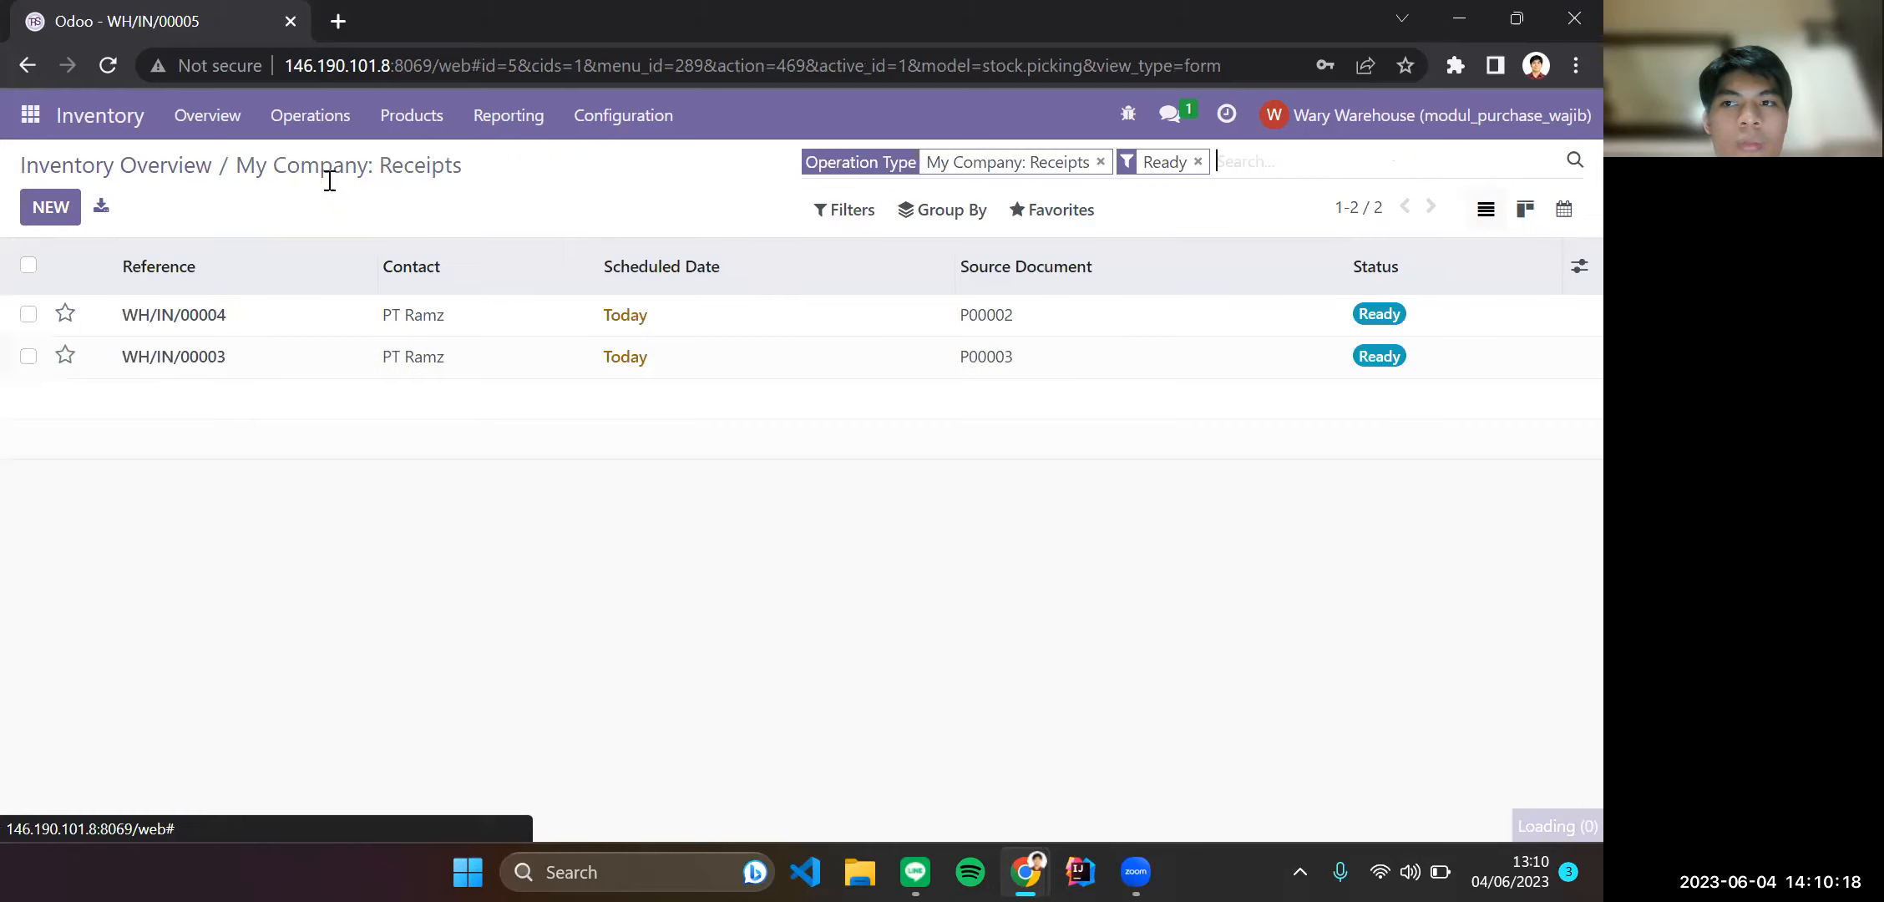
pyautogui.click(312, 319)
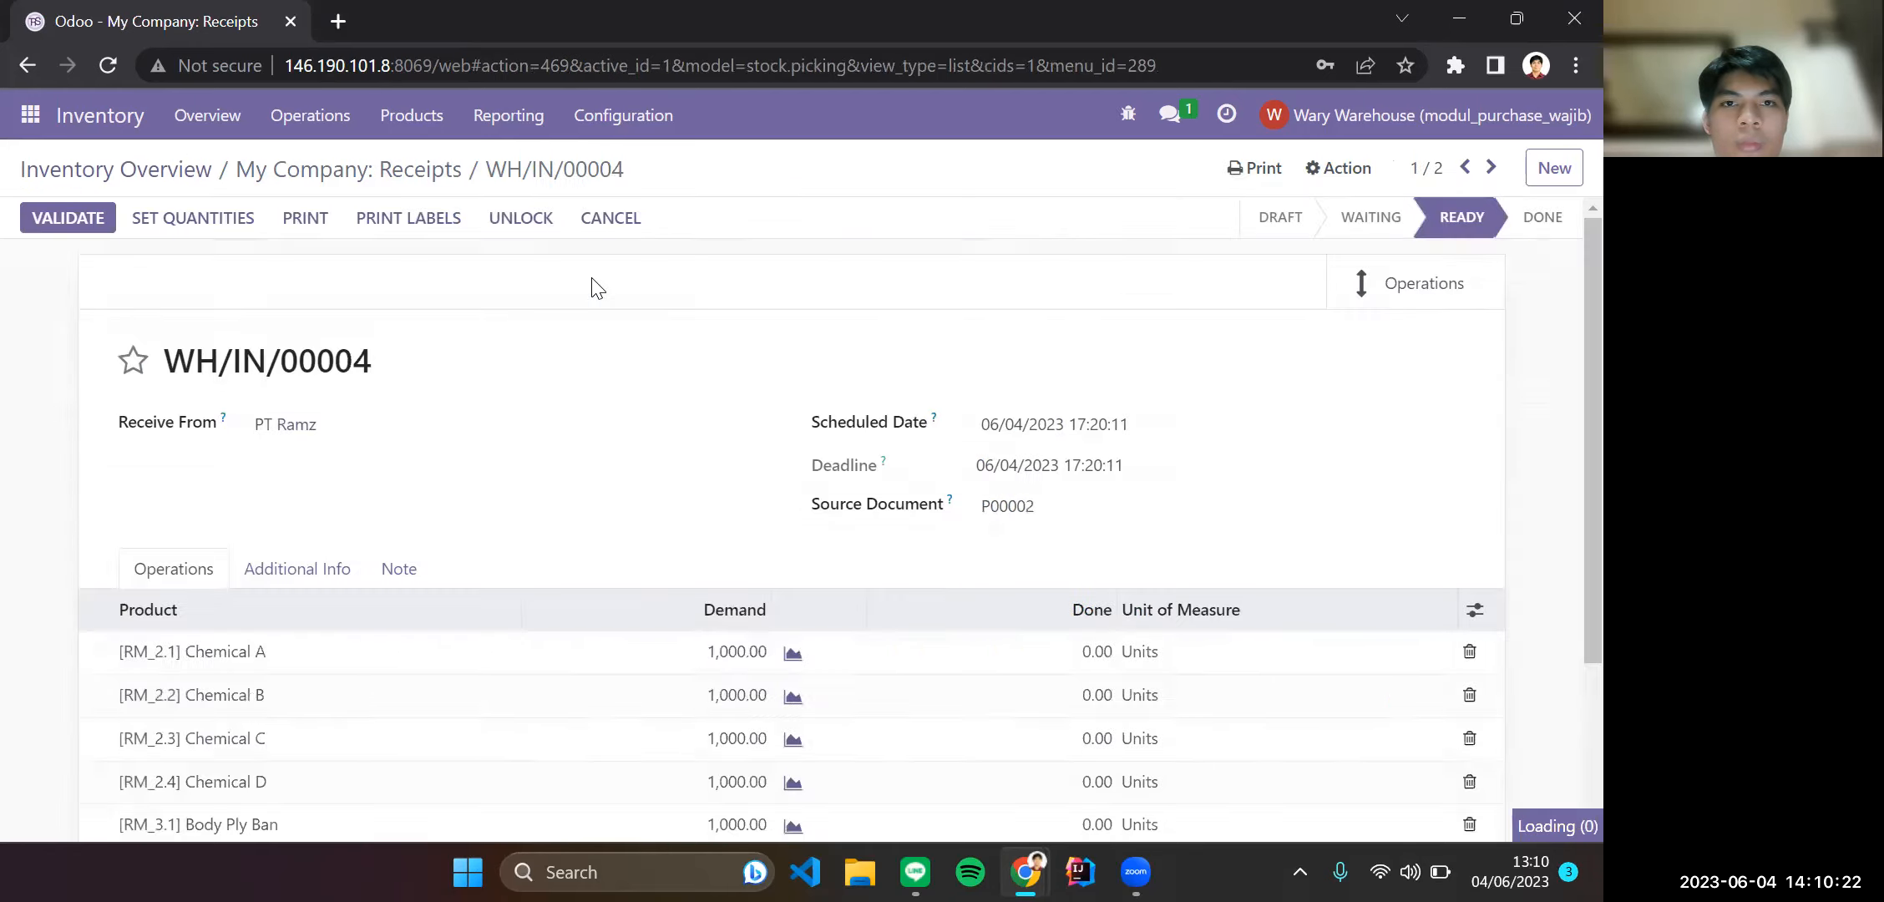
pyautogui.click(68, 218)
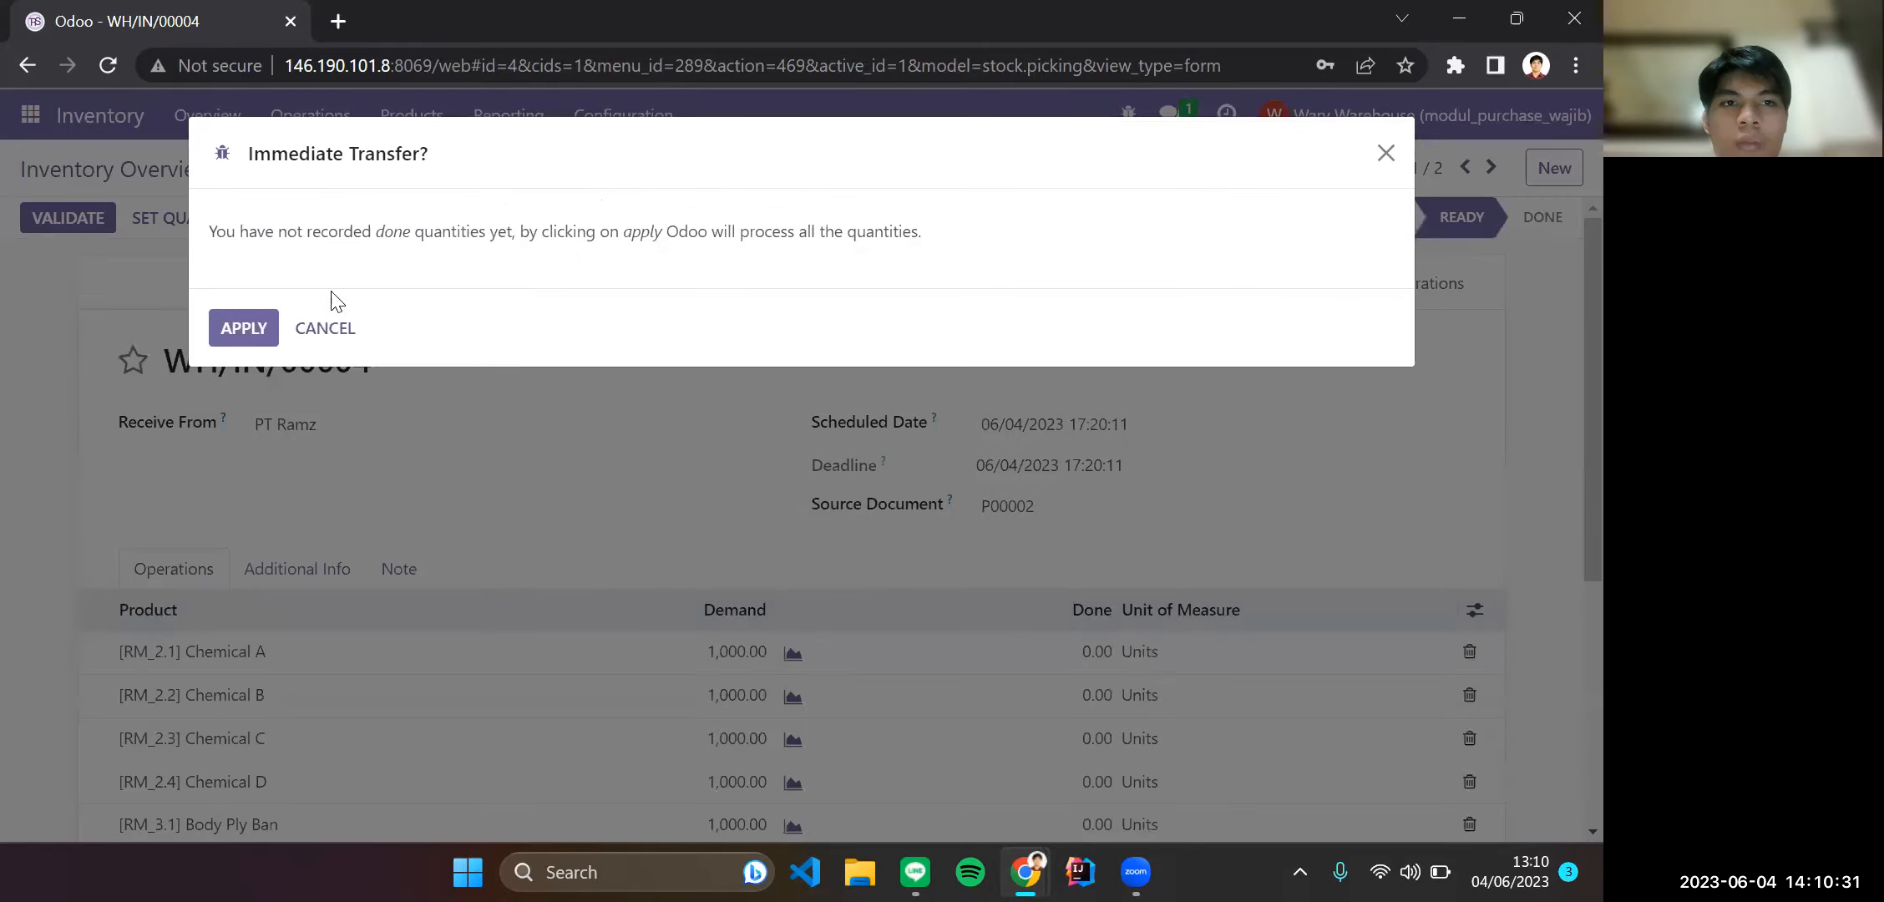
pyautogui.click(248, 326)
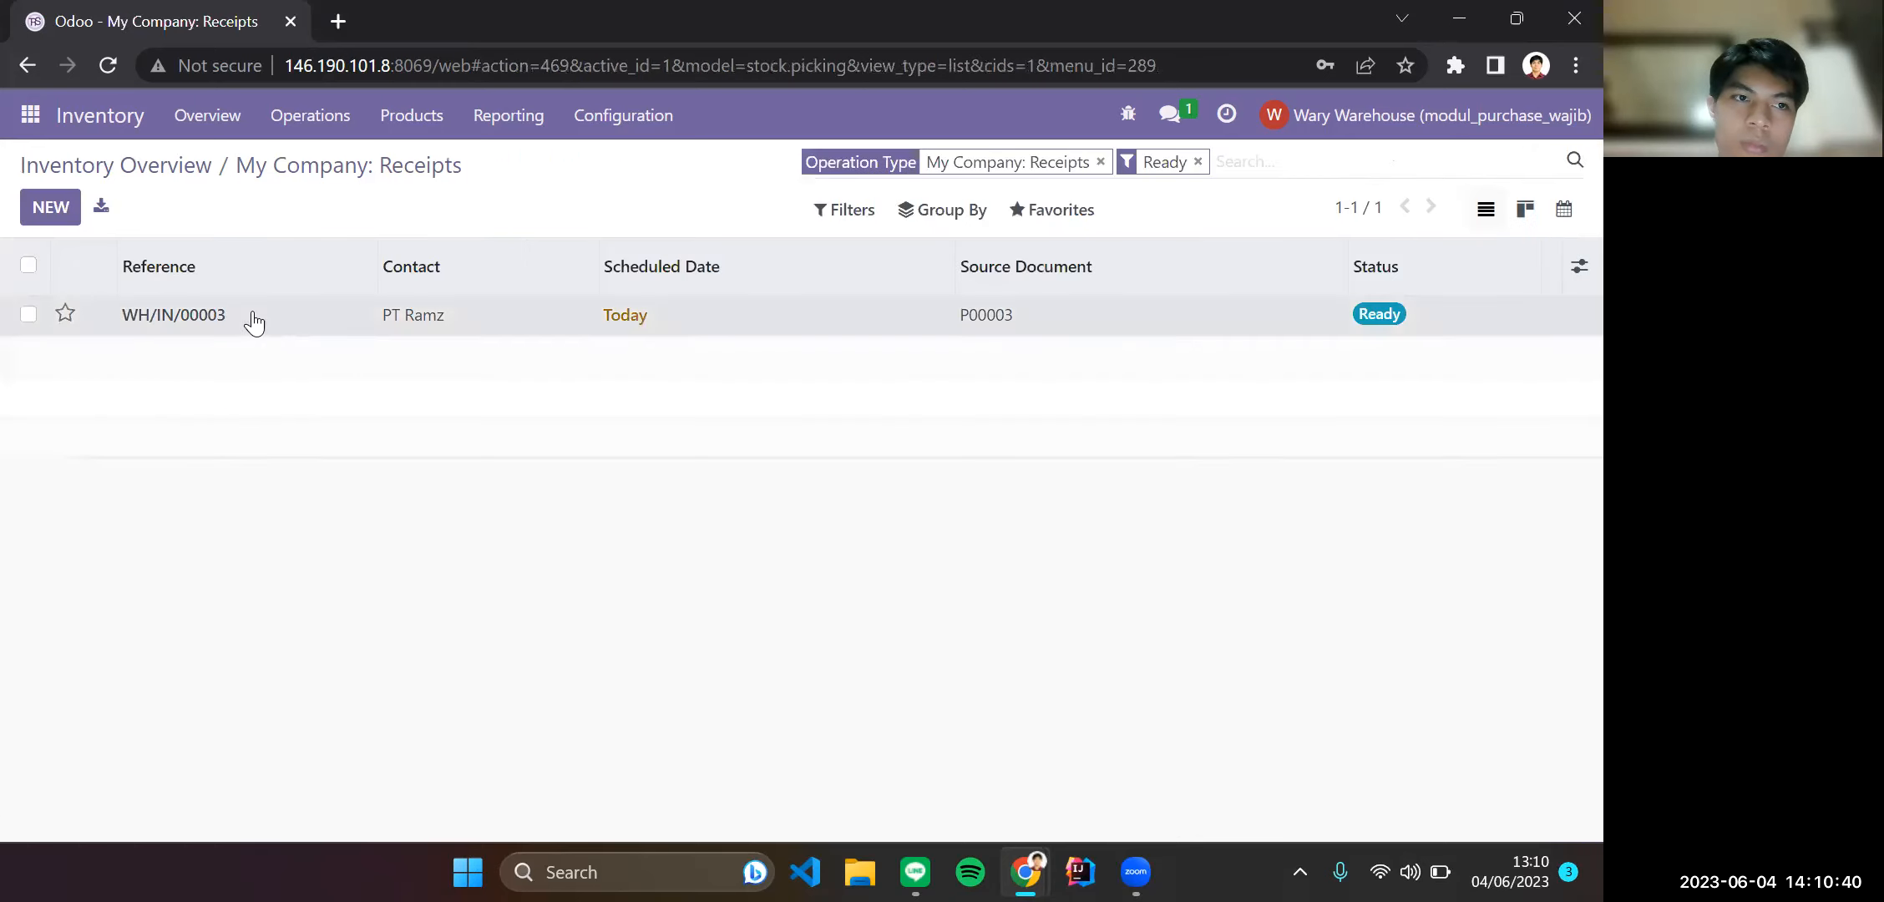
# Validate receipt WH/IN/00003 for P00003 as an immediate transfer of all quantities.
pyautogui.click(266, 316)
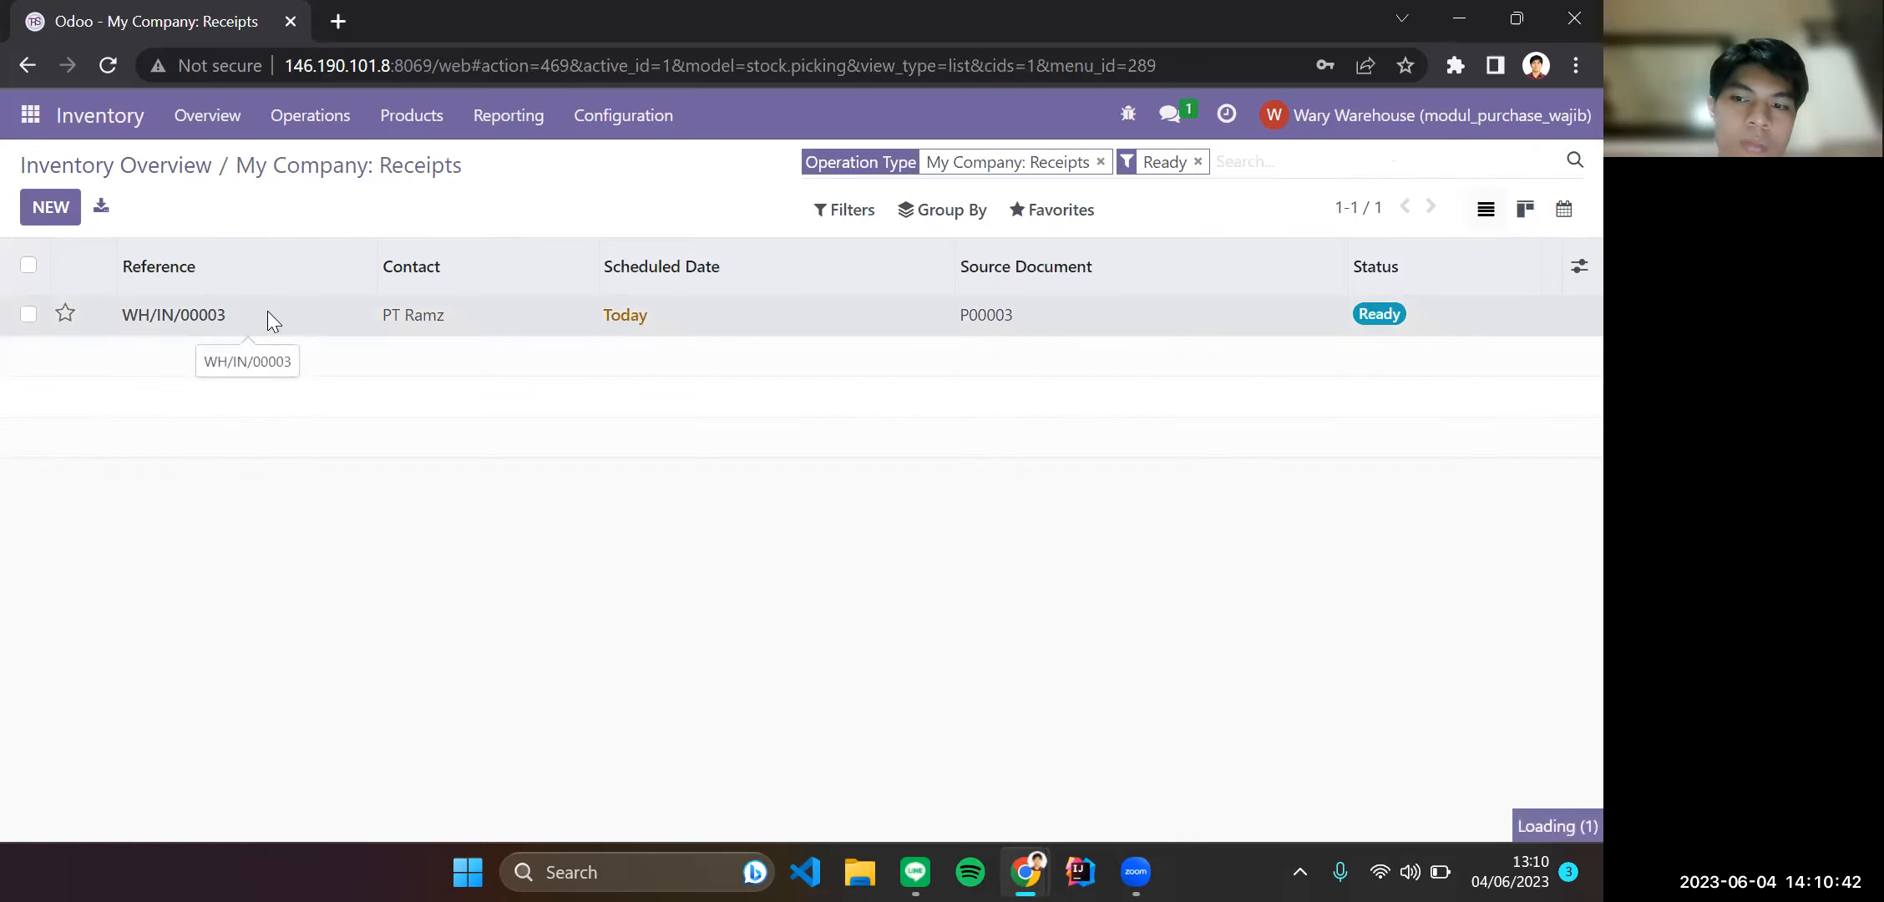
pyautogui.click(71, 218)
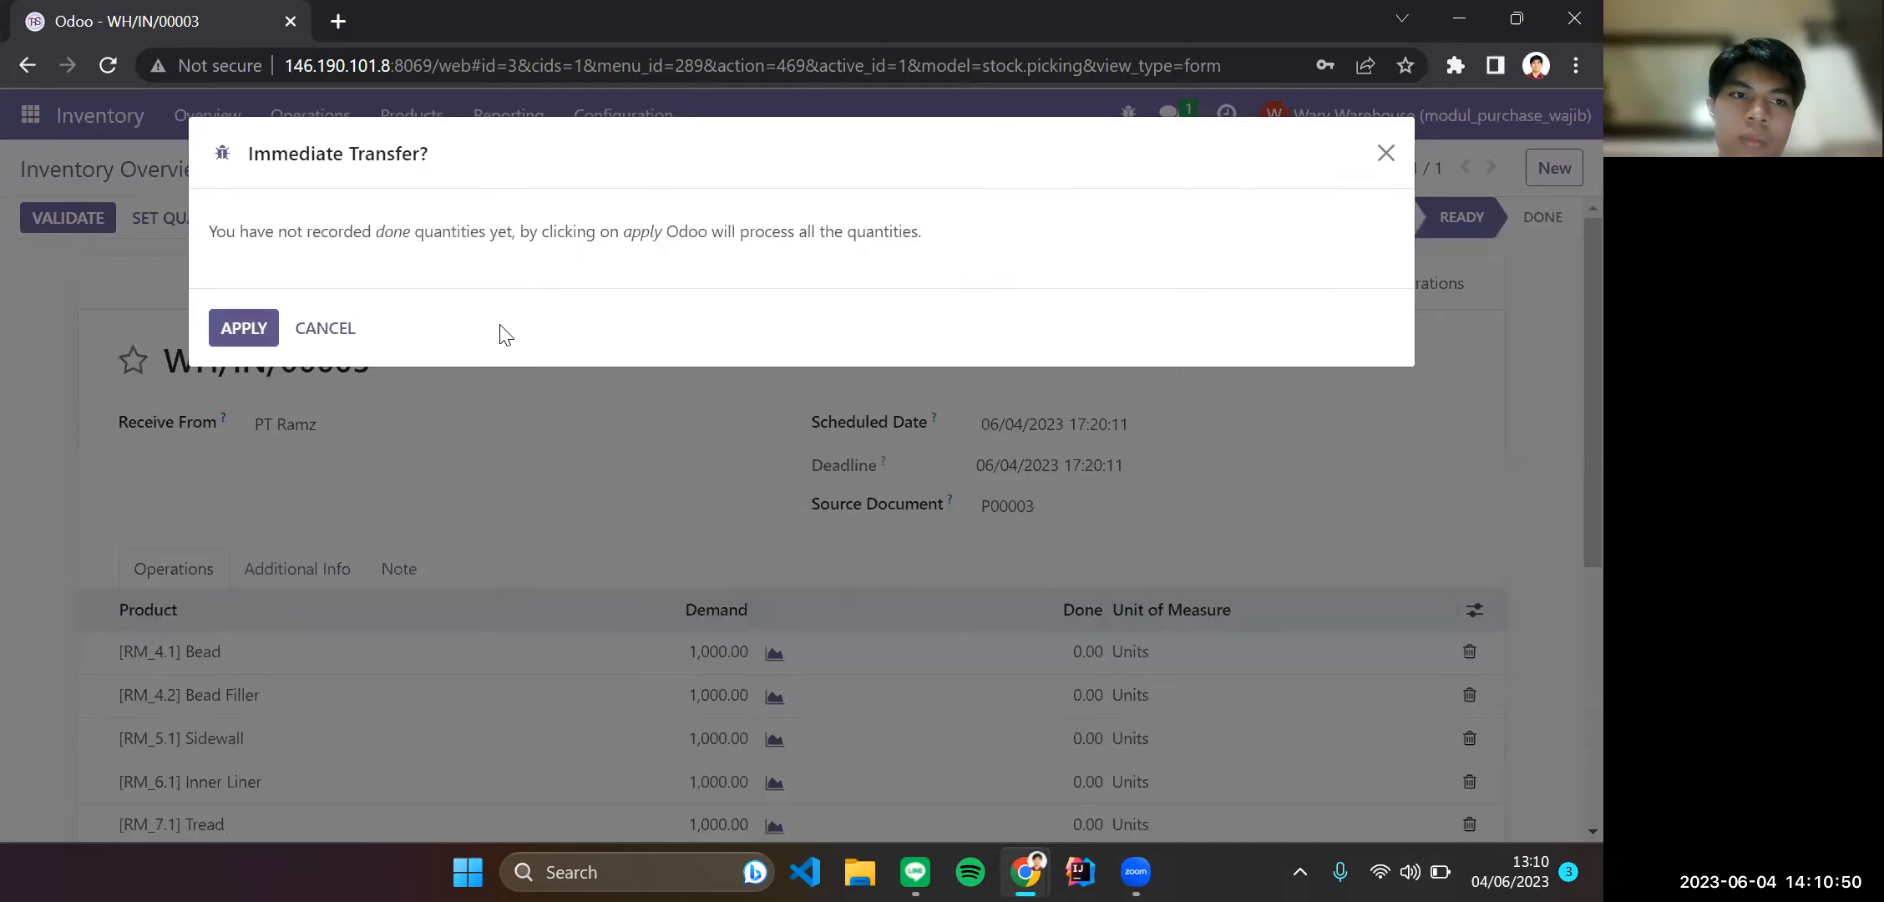
pyautogui.press('Return')
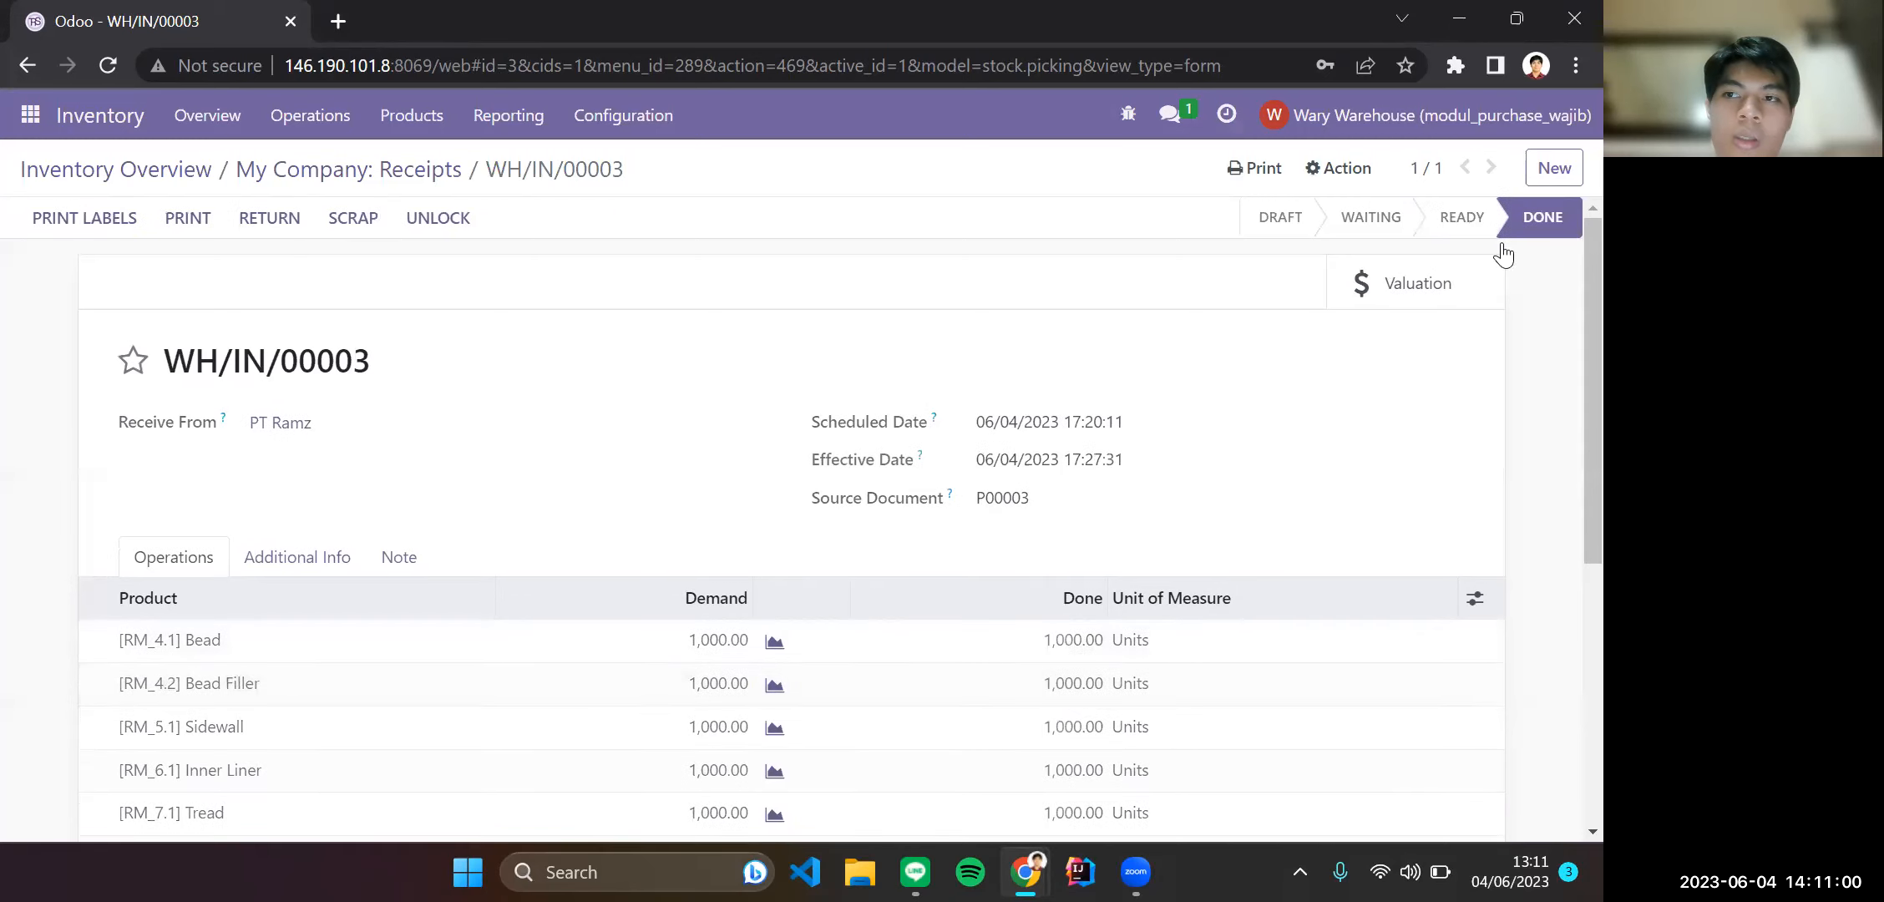
# Log out of the warehouse account and log in as the purchase user with that account's e-mail and password.
pyautogui.click(1493, 109)
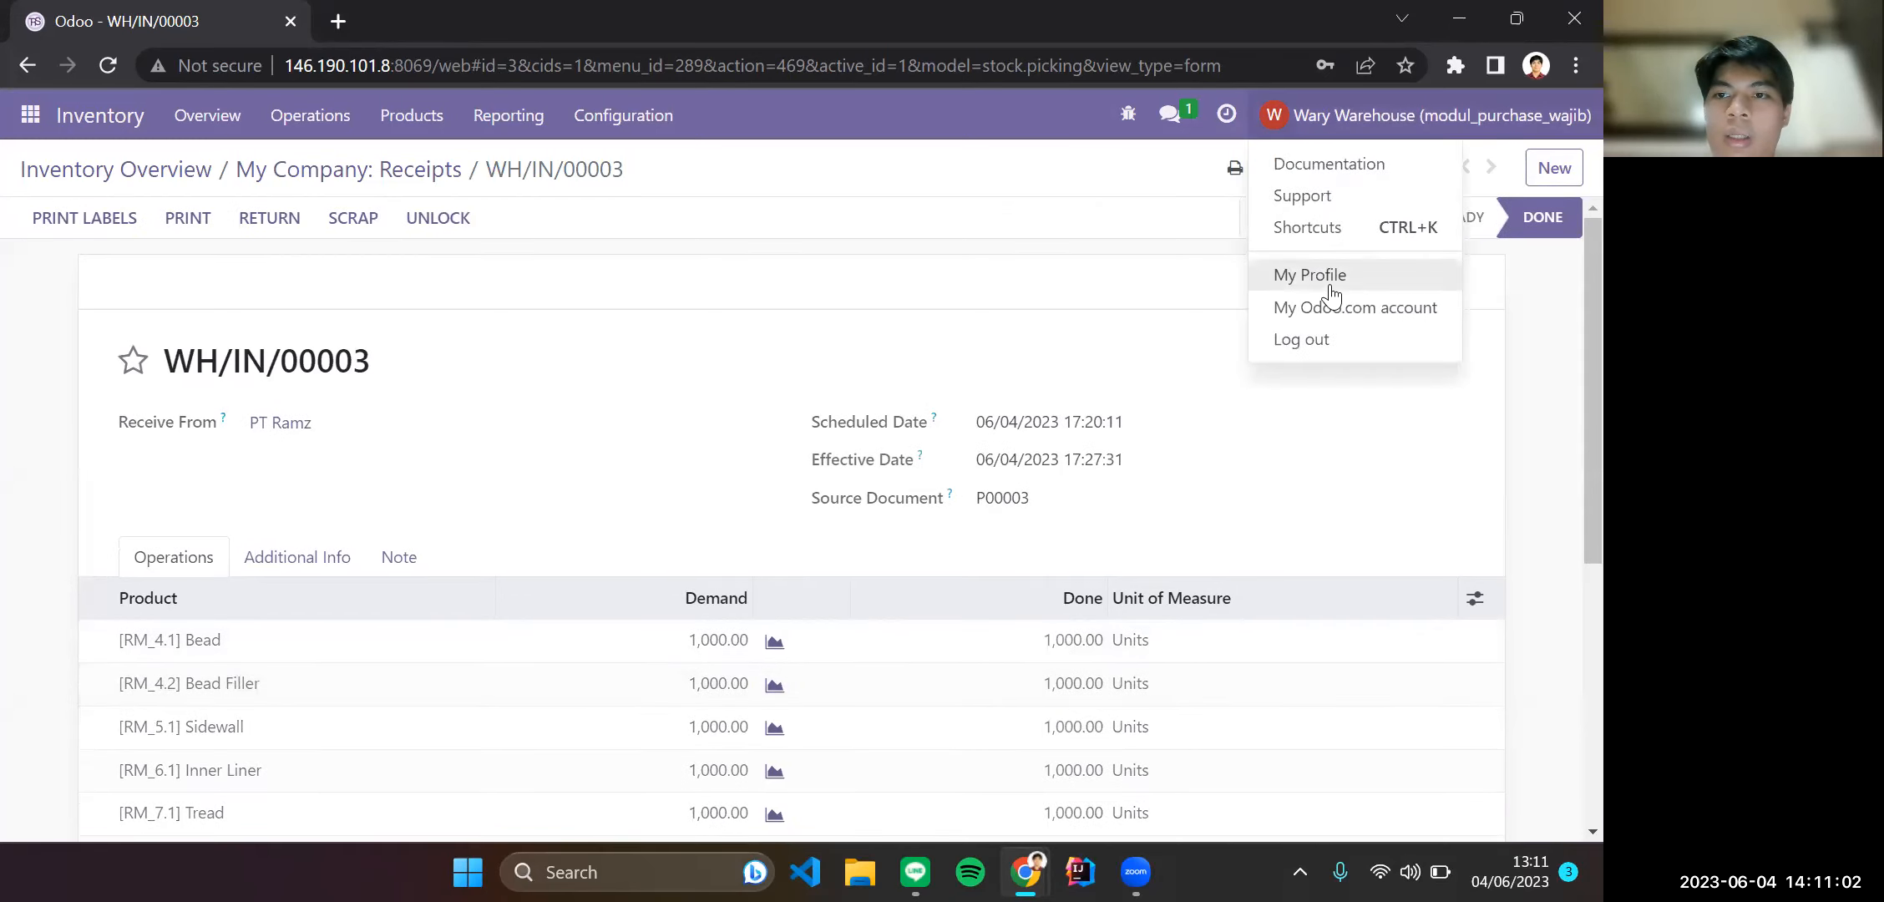
pyautogui.click(1329, 355)
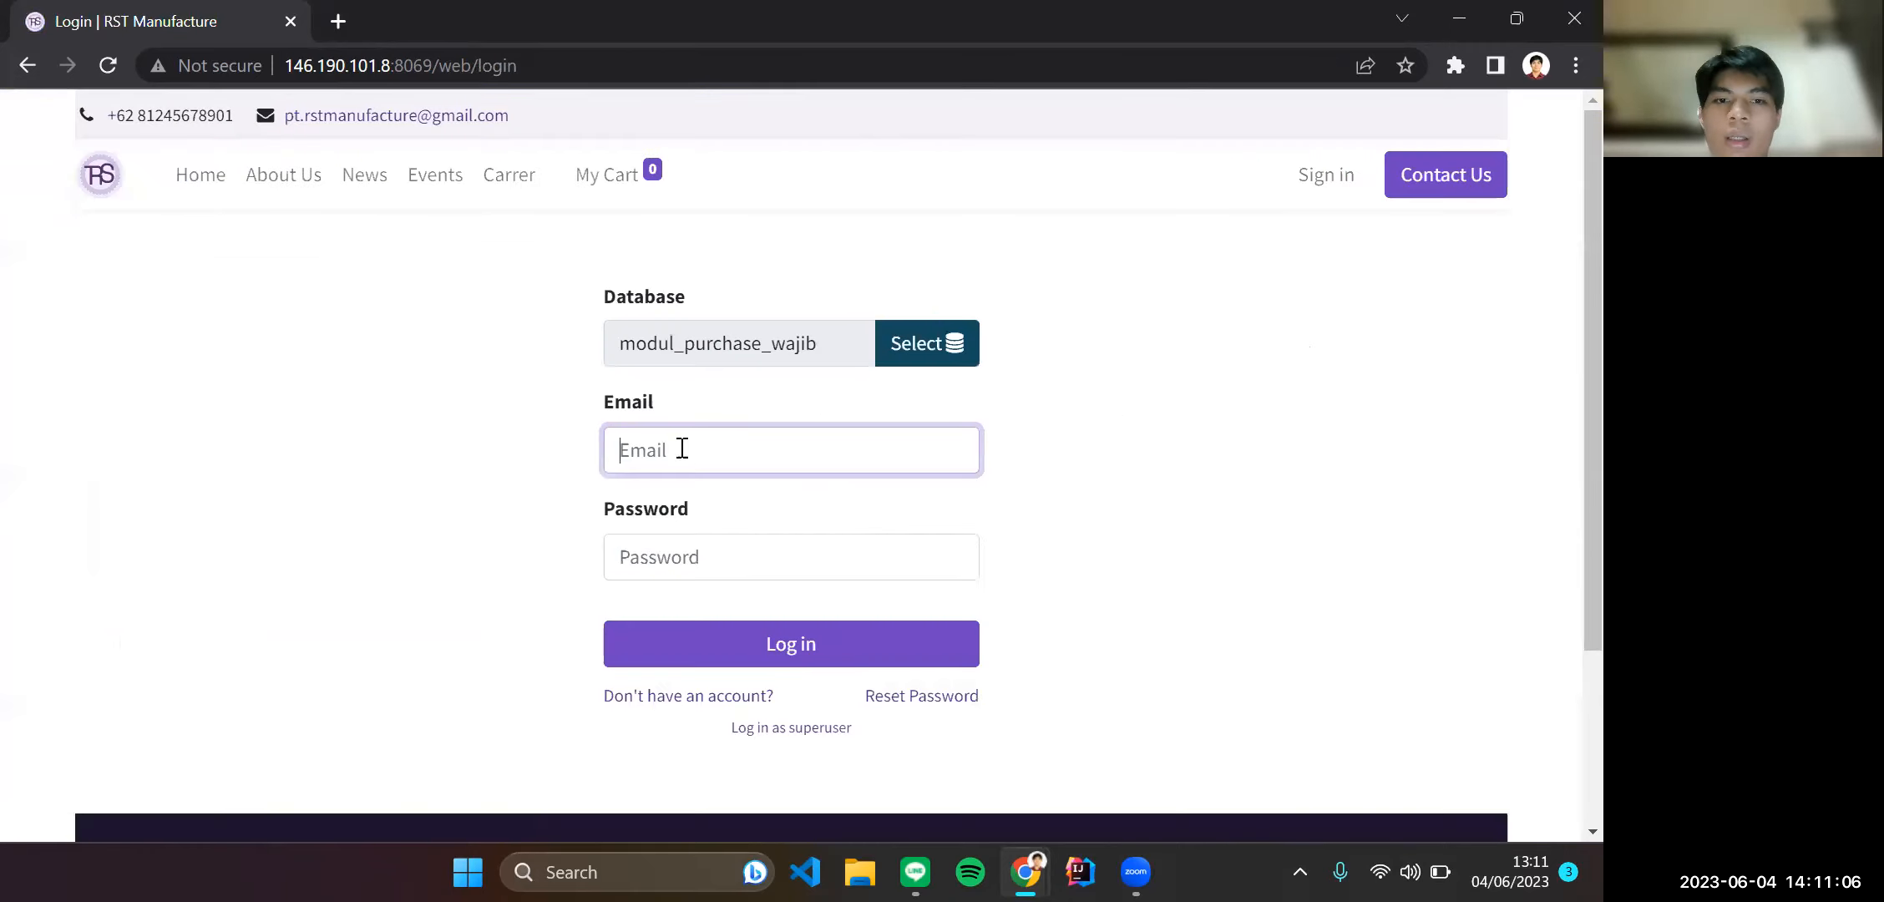
pyautogui.click(683, 449)
pyautogui.click(807, 594)
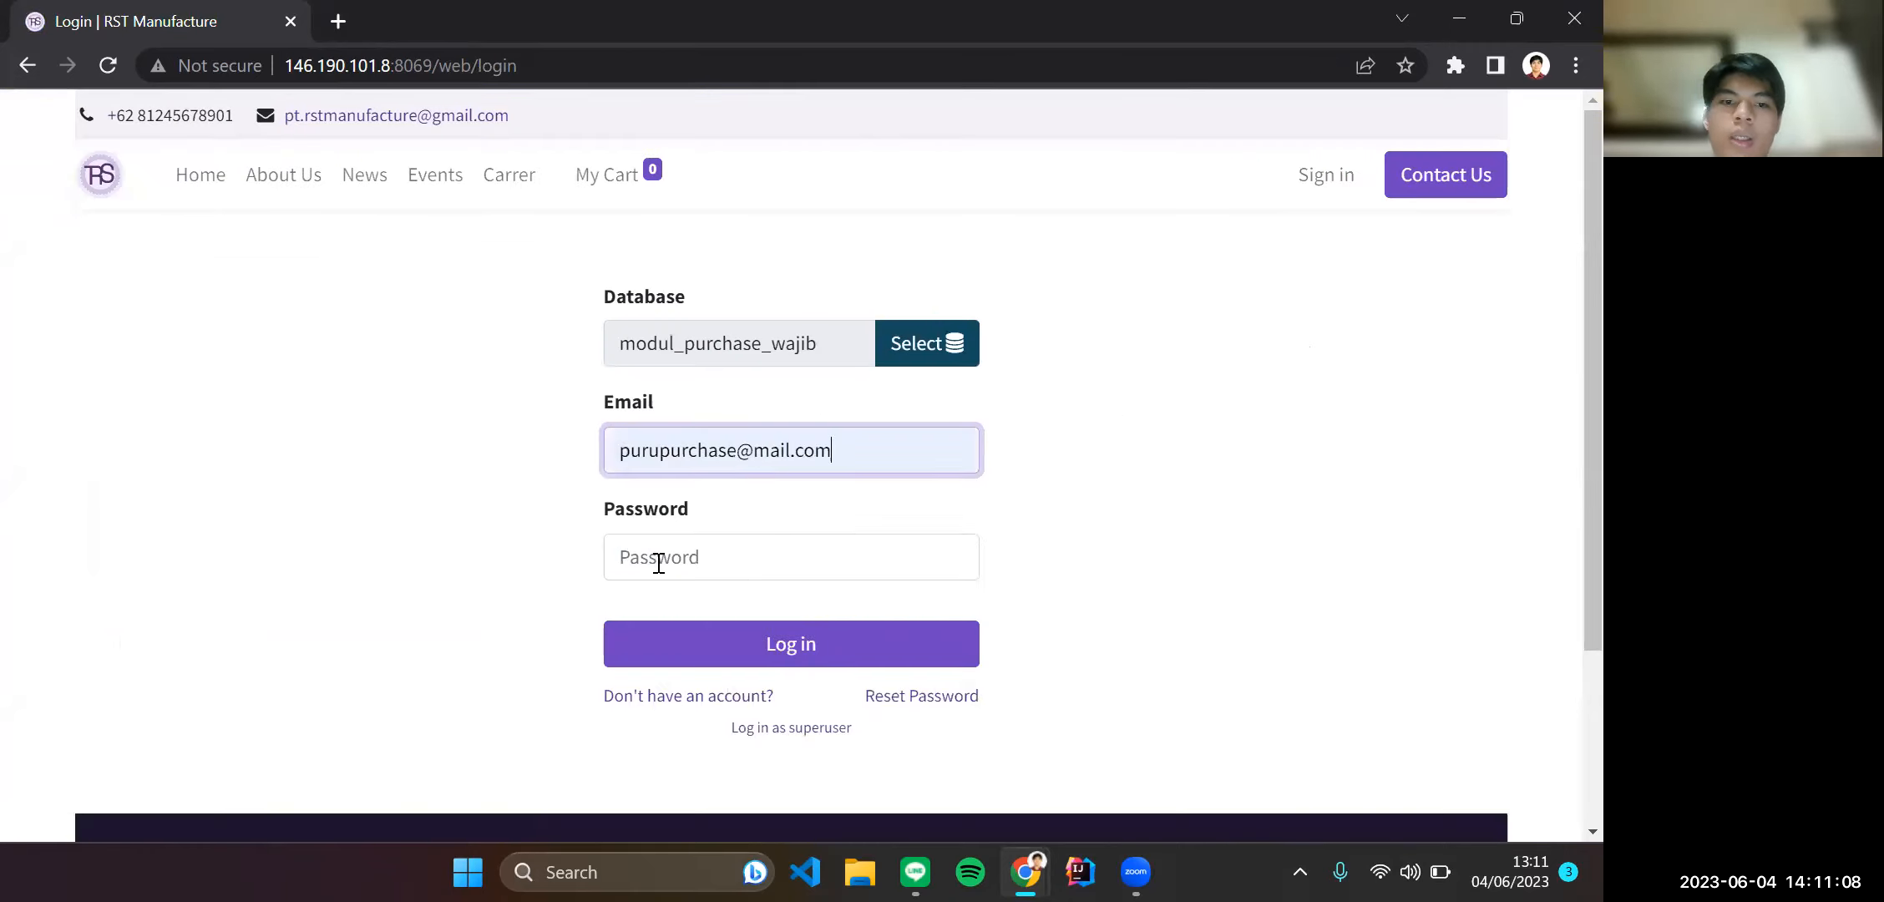
pyautogui.click(658, 559)
pyautogui.write('••••')
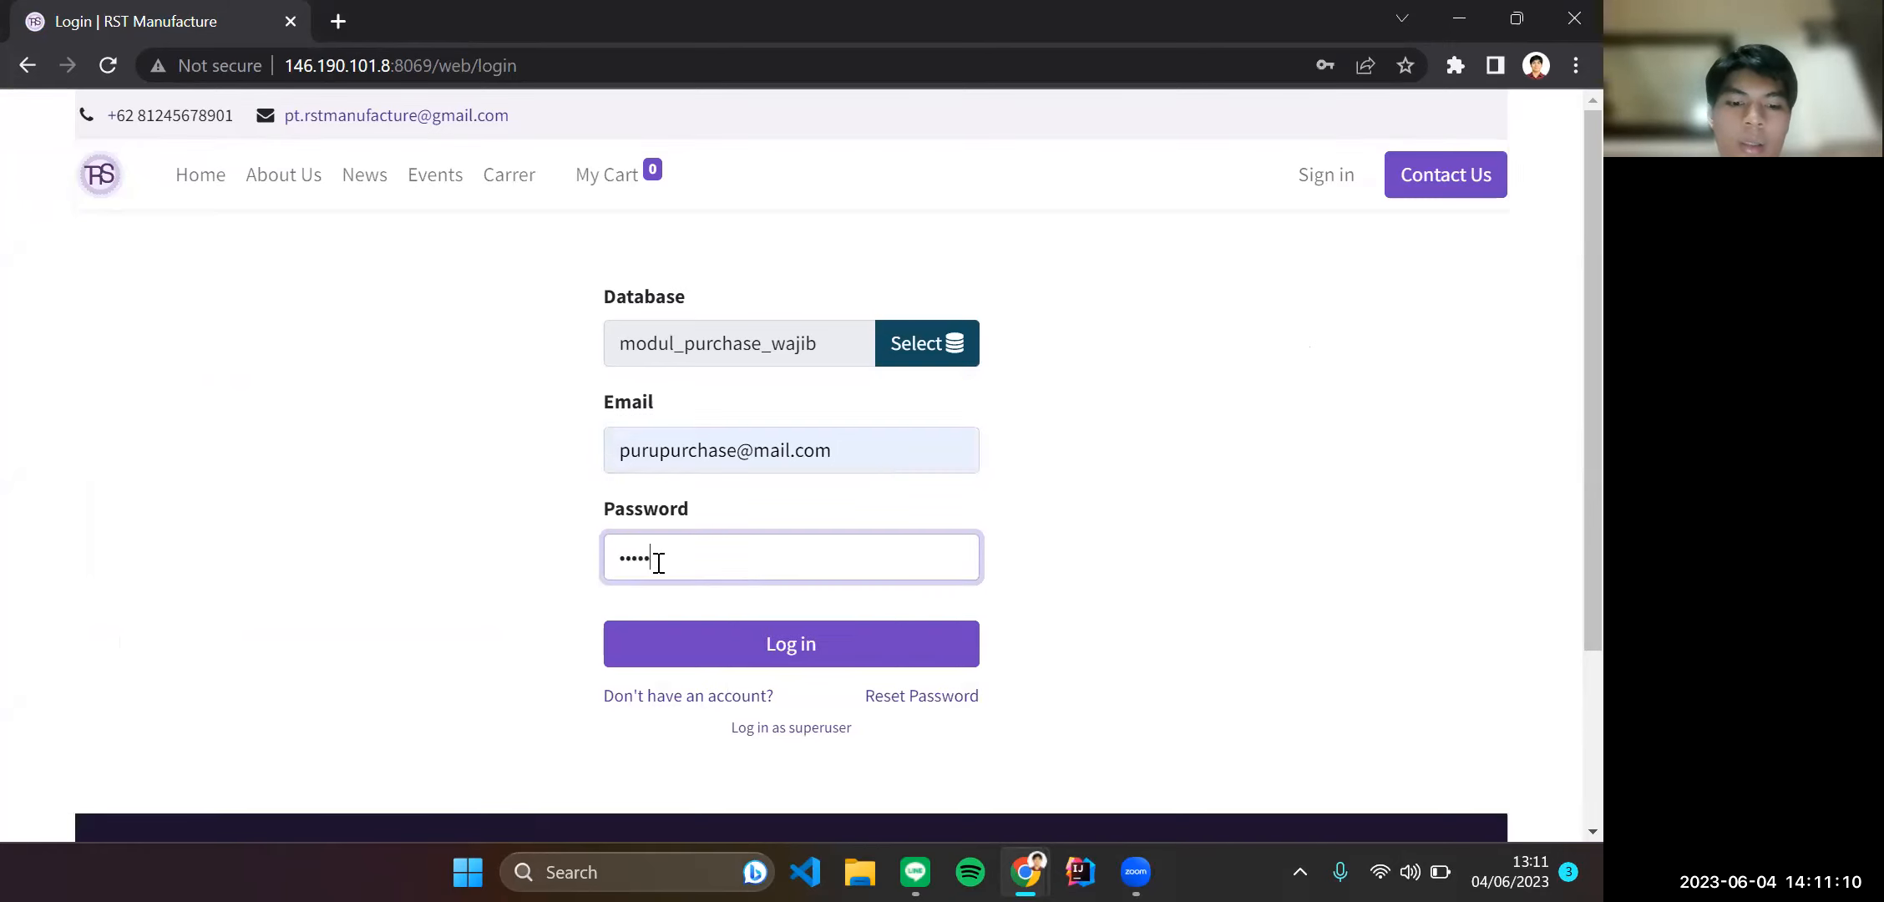
pyautogui.press('Return')
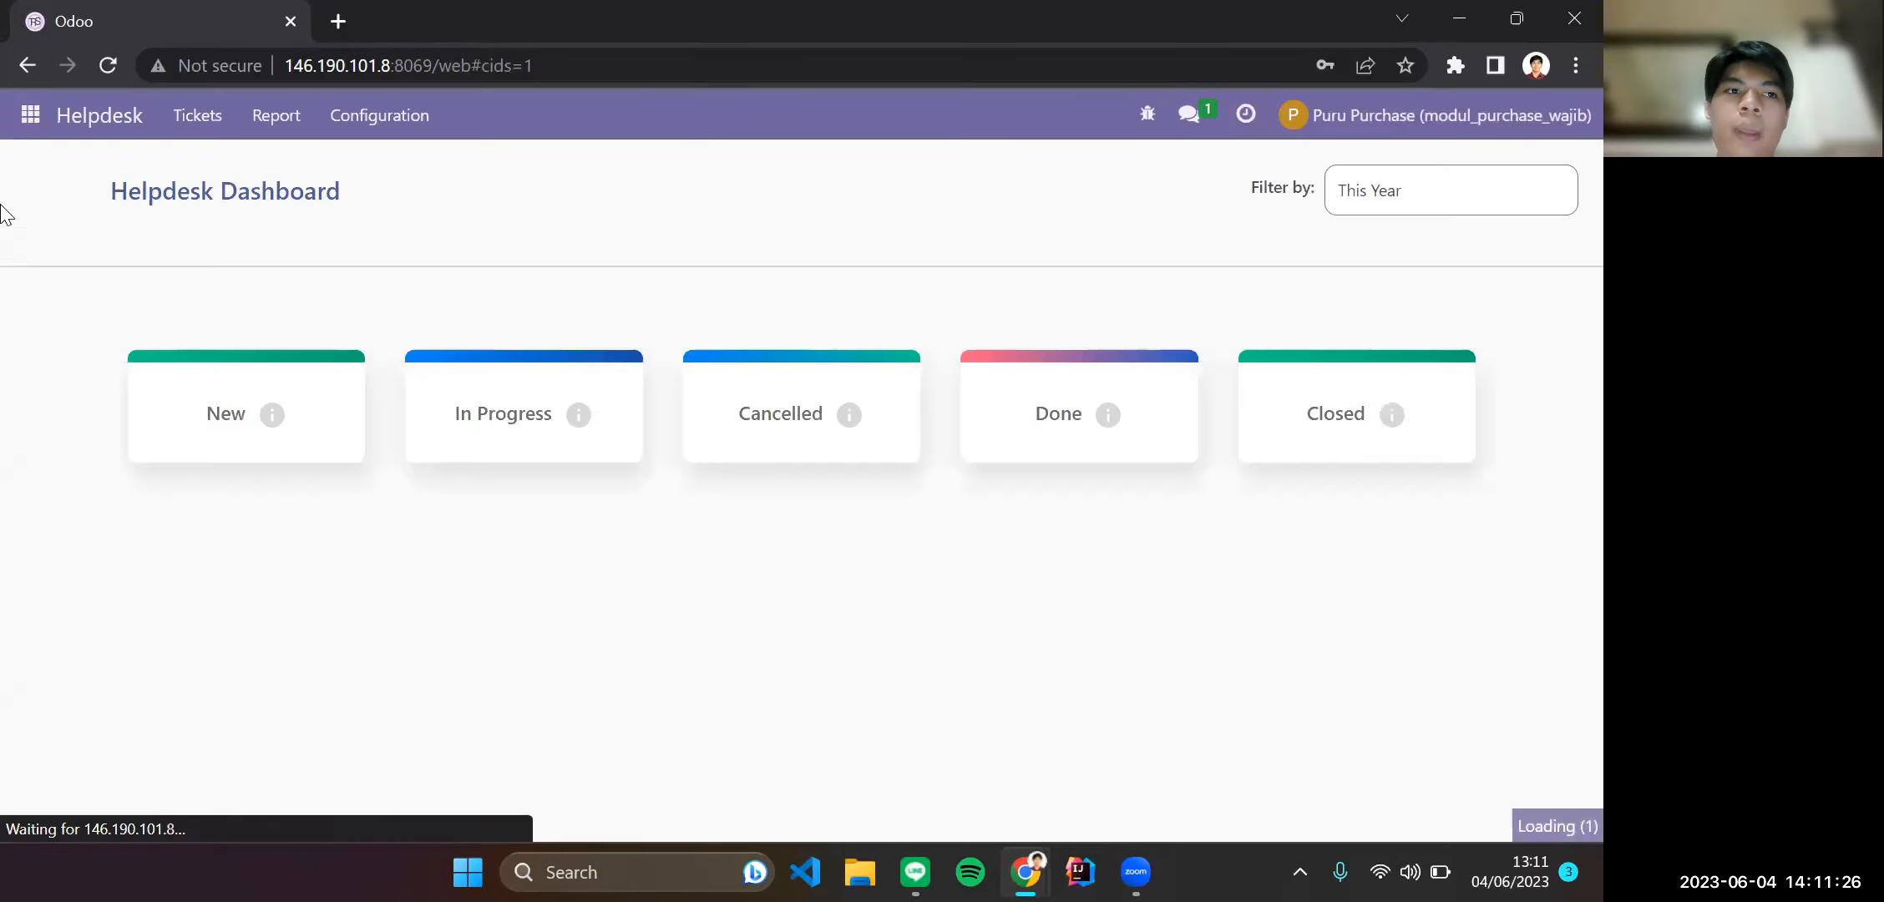
# Go to the Purchase module and open its list of products that can be purchased.
pyautogui.click(30, 113)
pyautogui.click(119, 326)
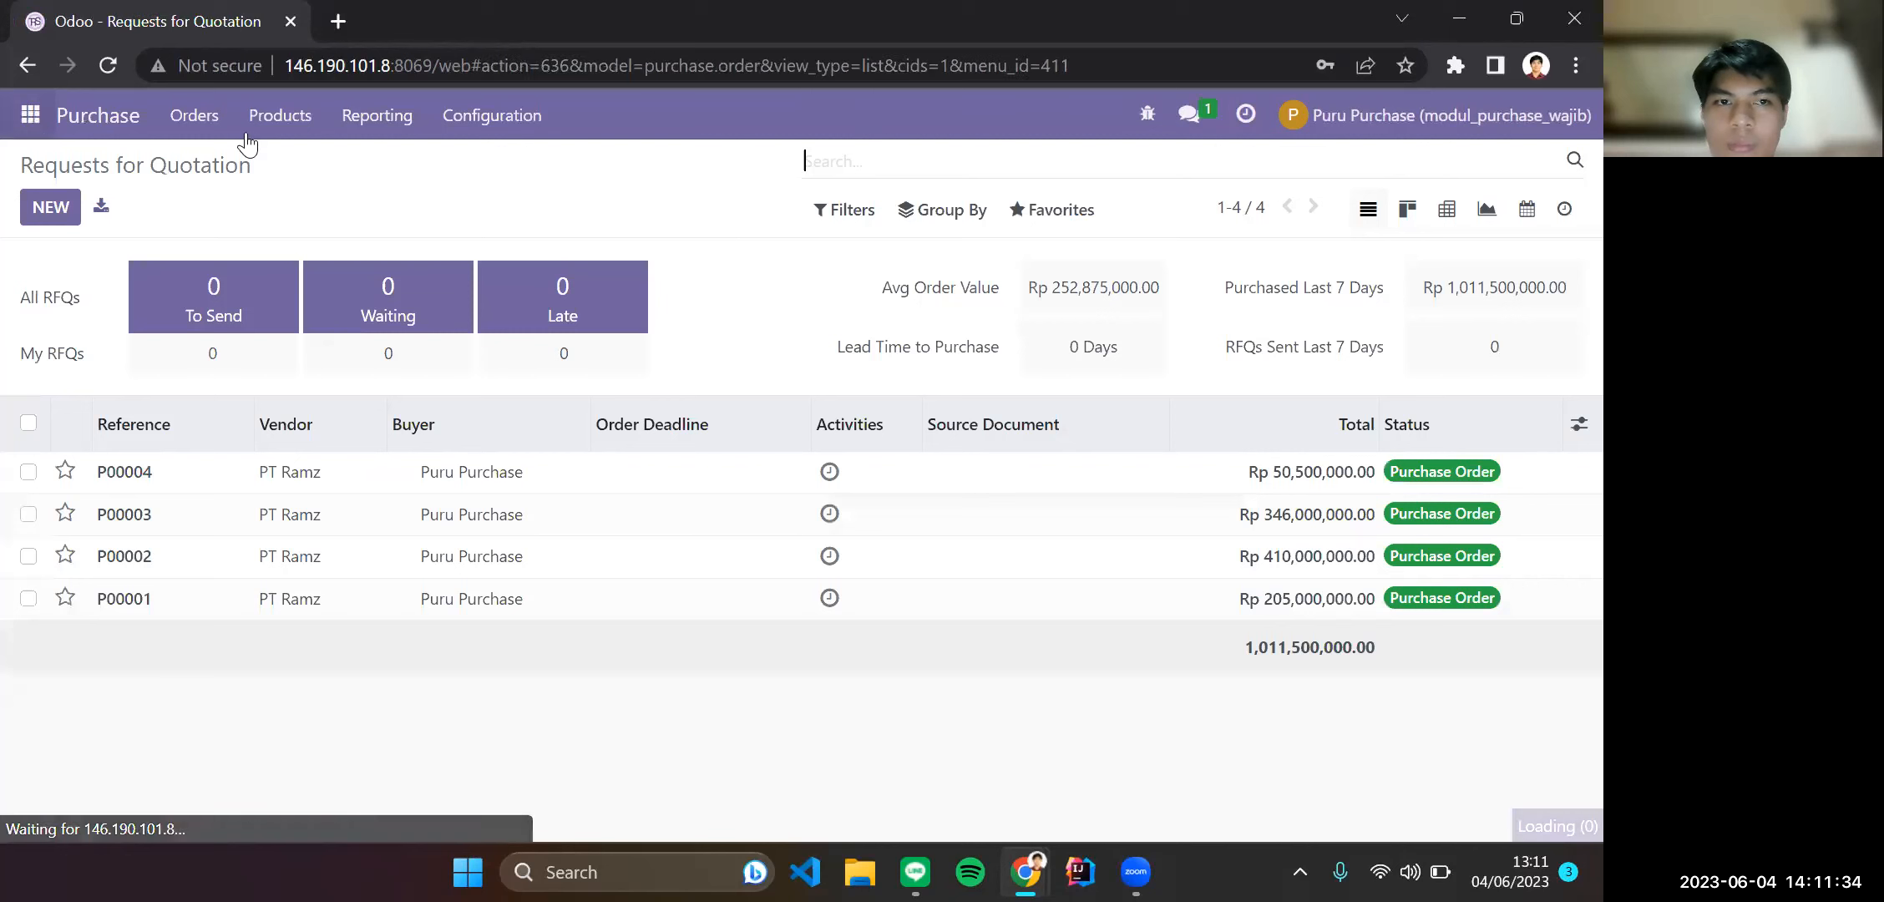
pyautogui.click(296, 121)
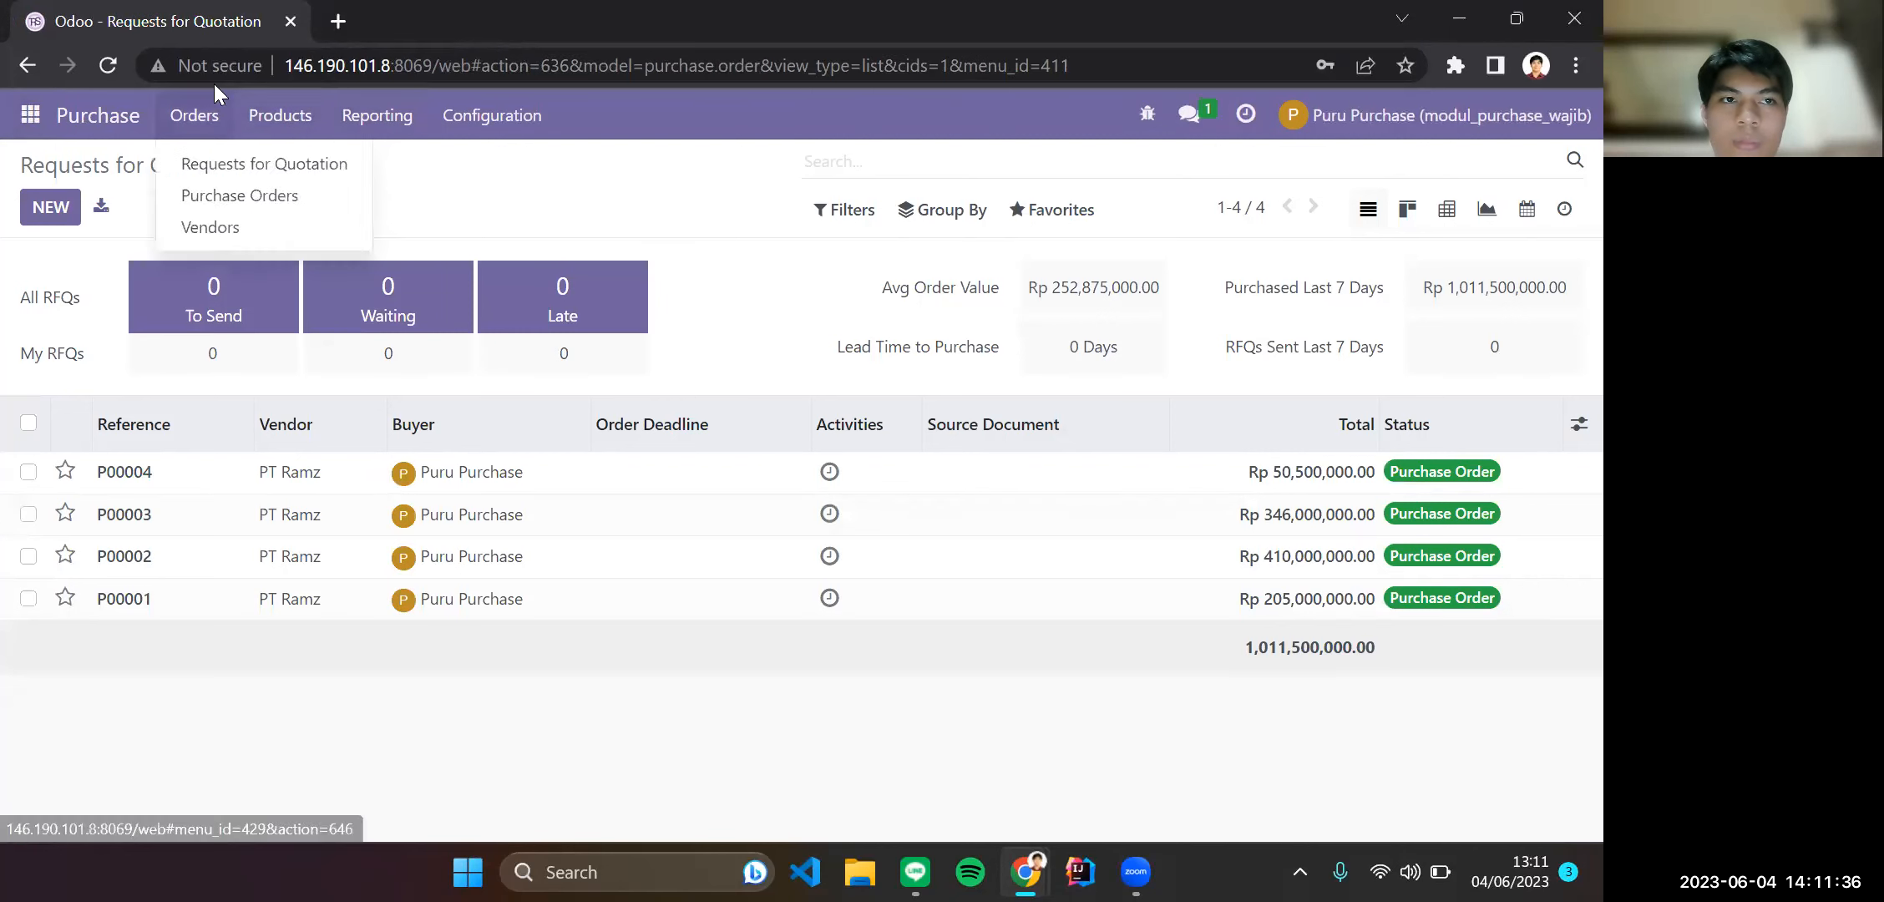
pyautogui.click(310, 163)
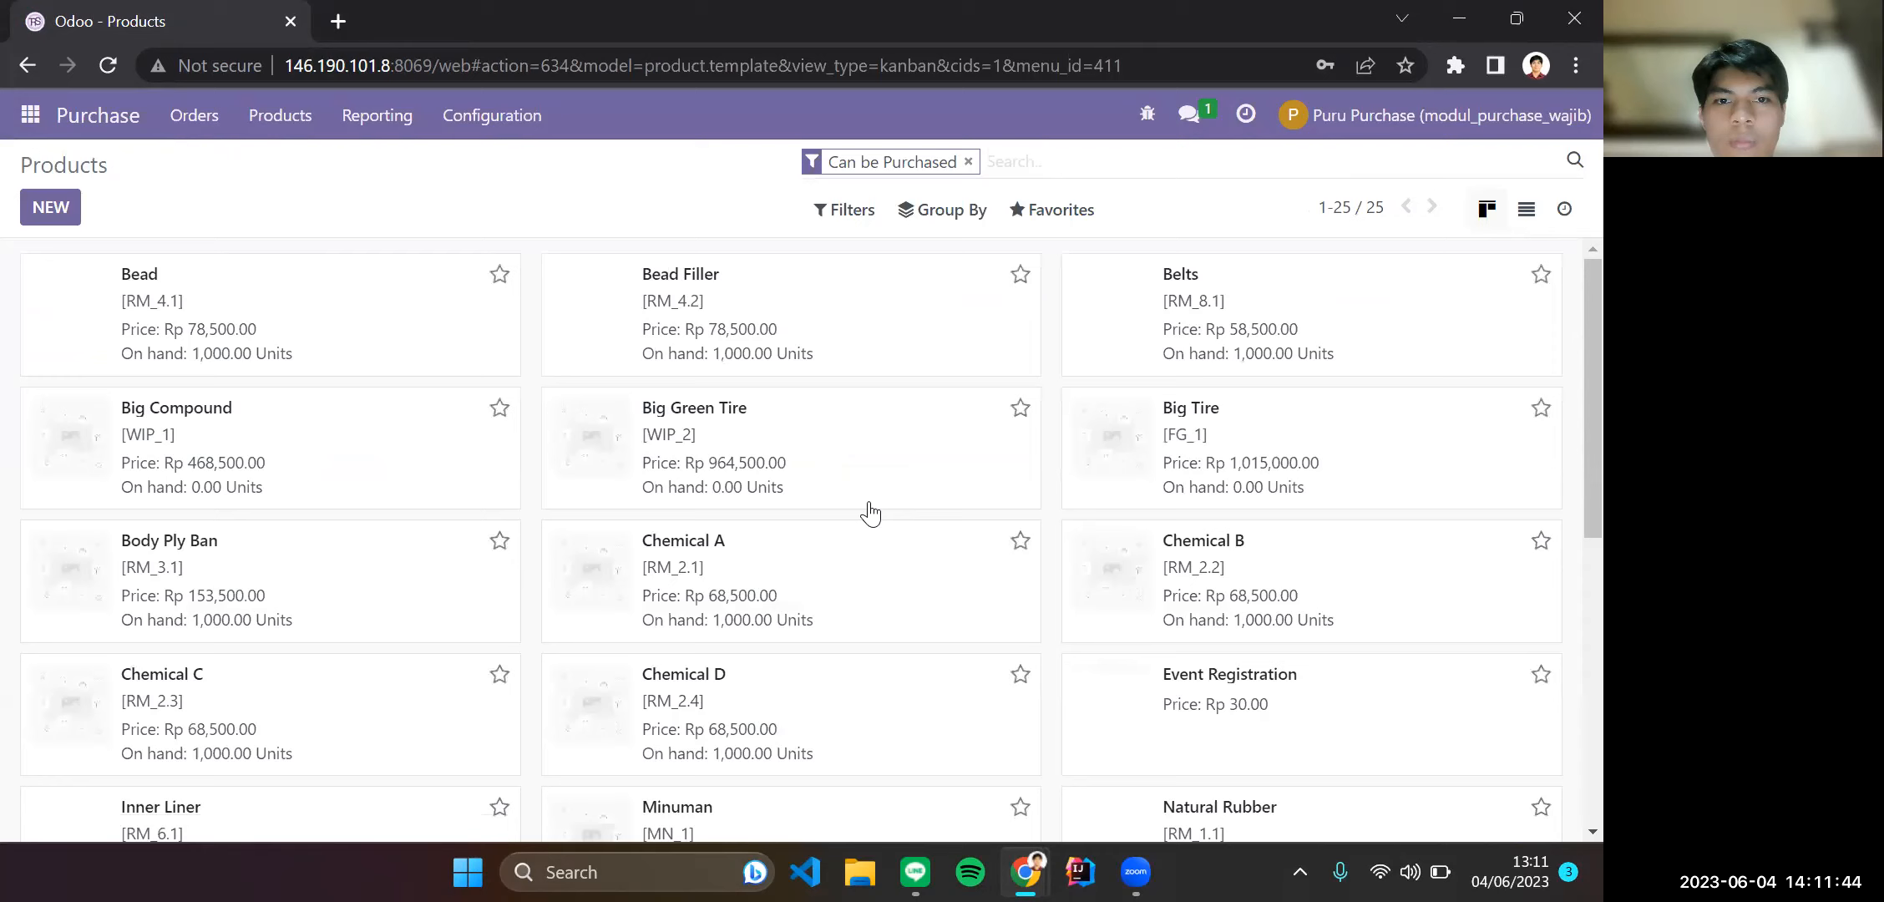
# Examine the product details and purchased quantity of Chemical A, and return to the product list.
pyautogui.click(791, 567)
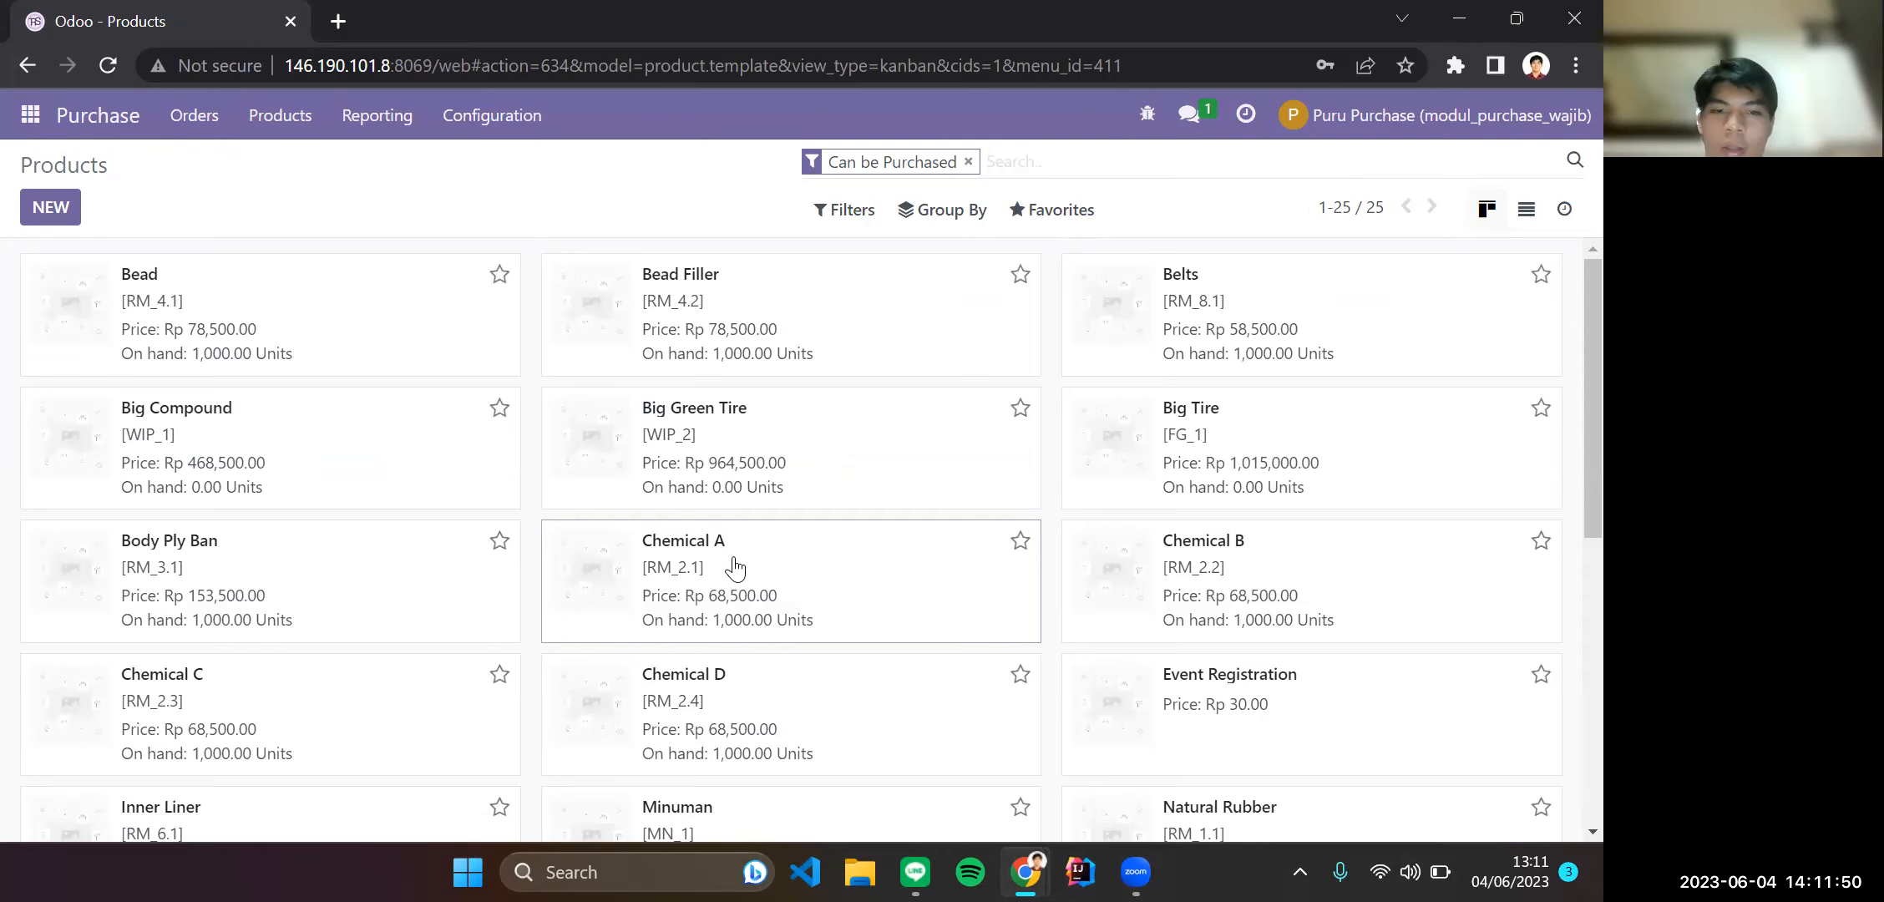
pyautogui.click(735, 568)
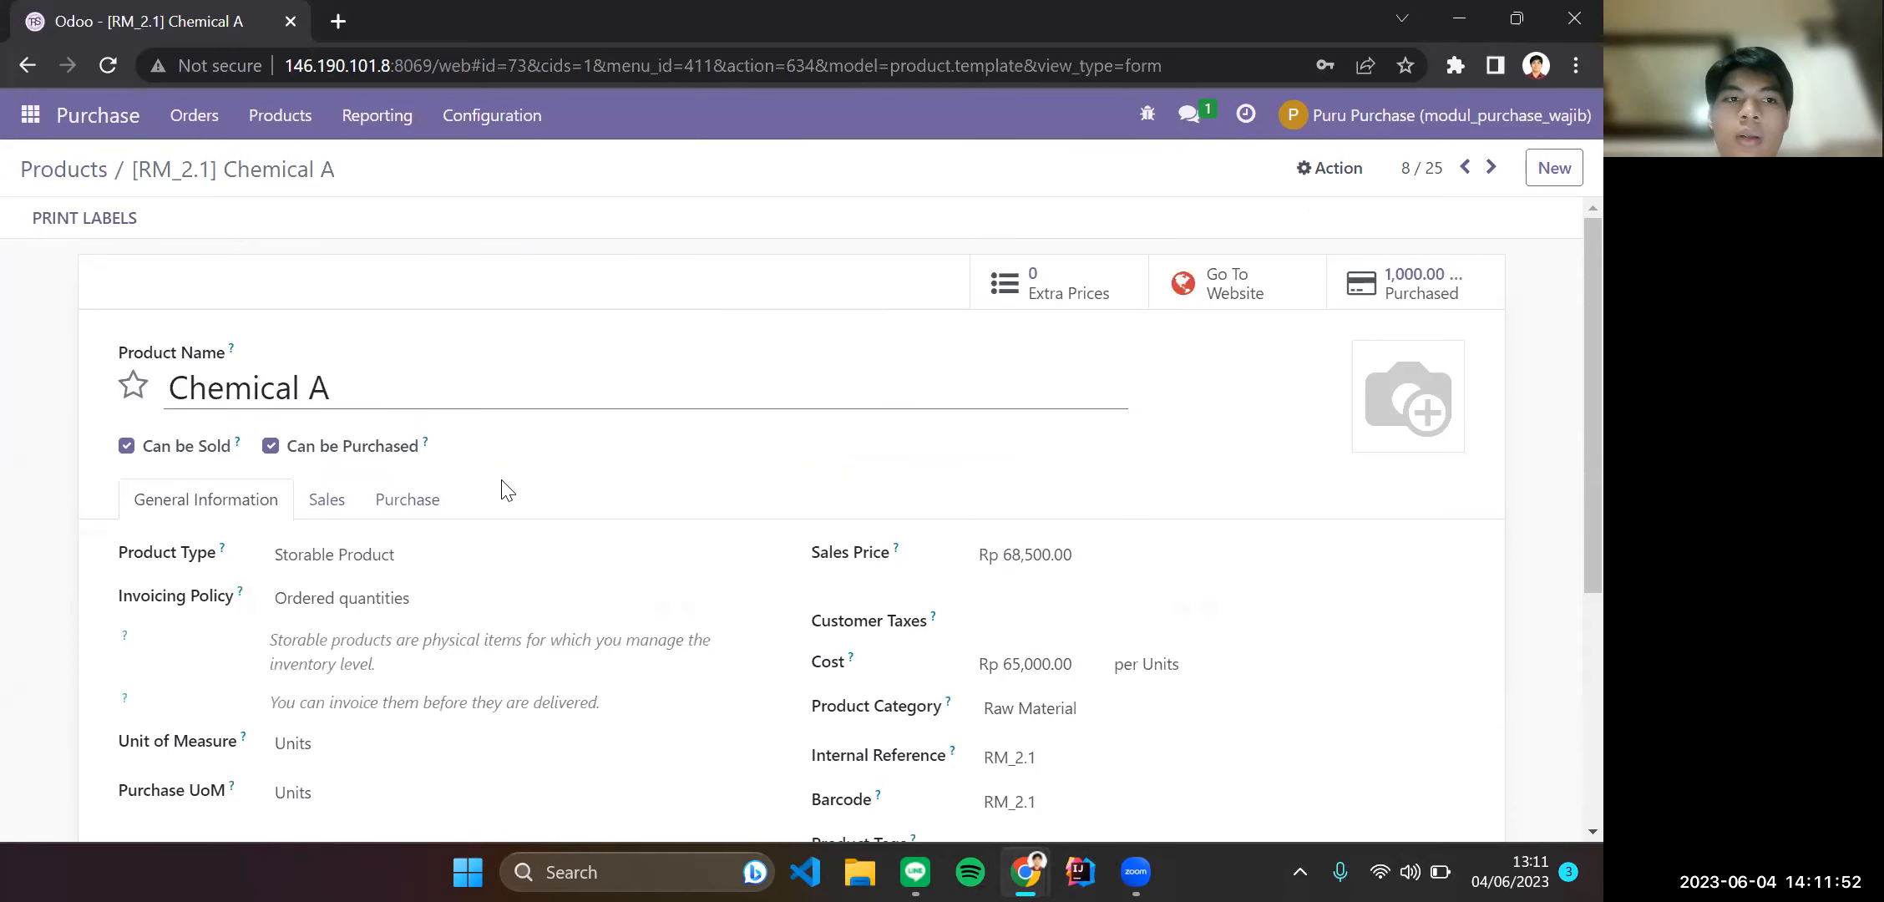
pyautogui.scroll(-2, 1100, 564)
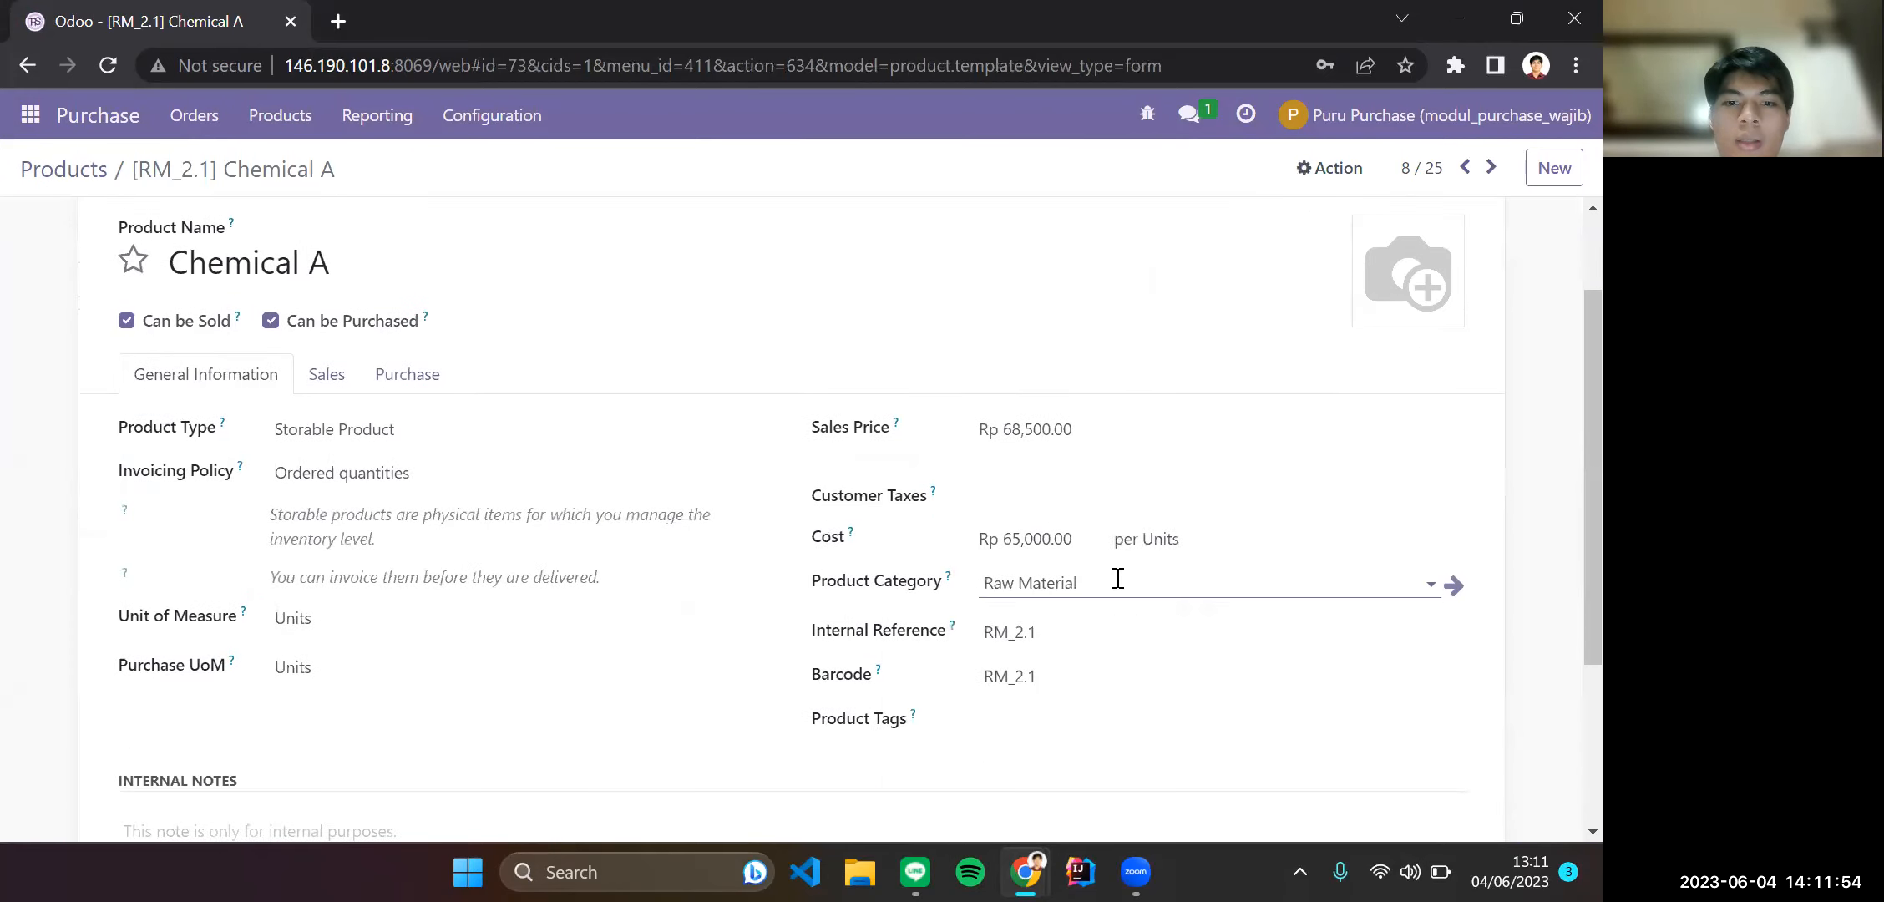
pyautogui.scroll(-3, 1186, 597)
pyautogui.scroll(5, 1190, 601)
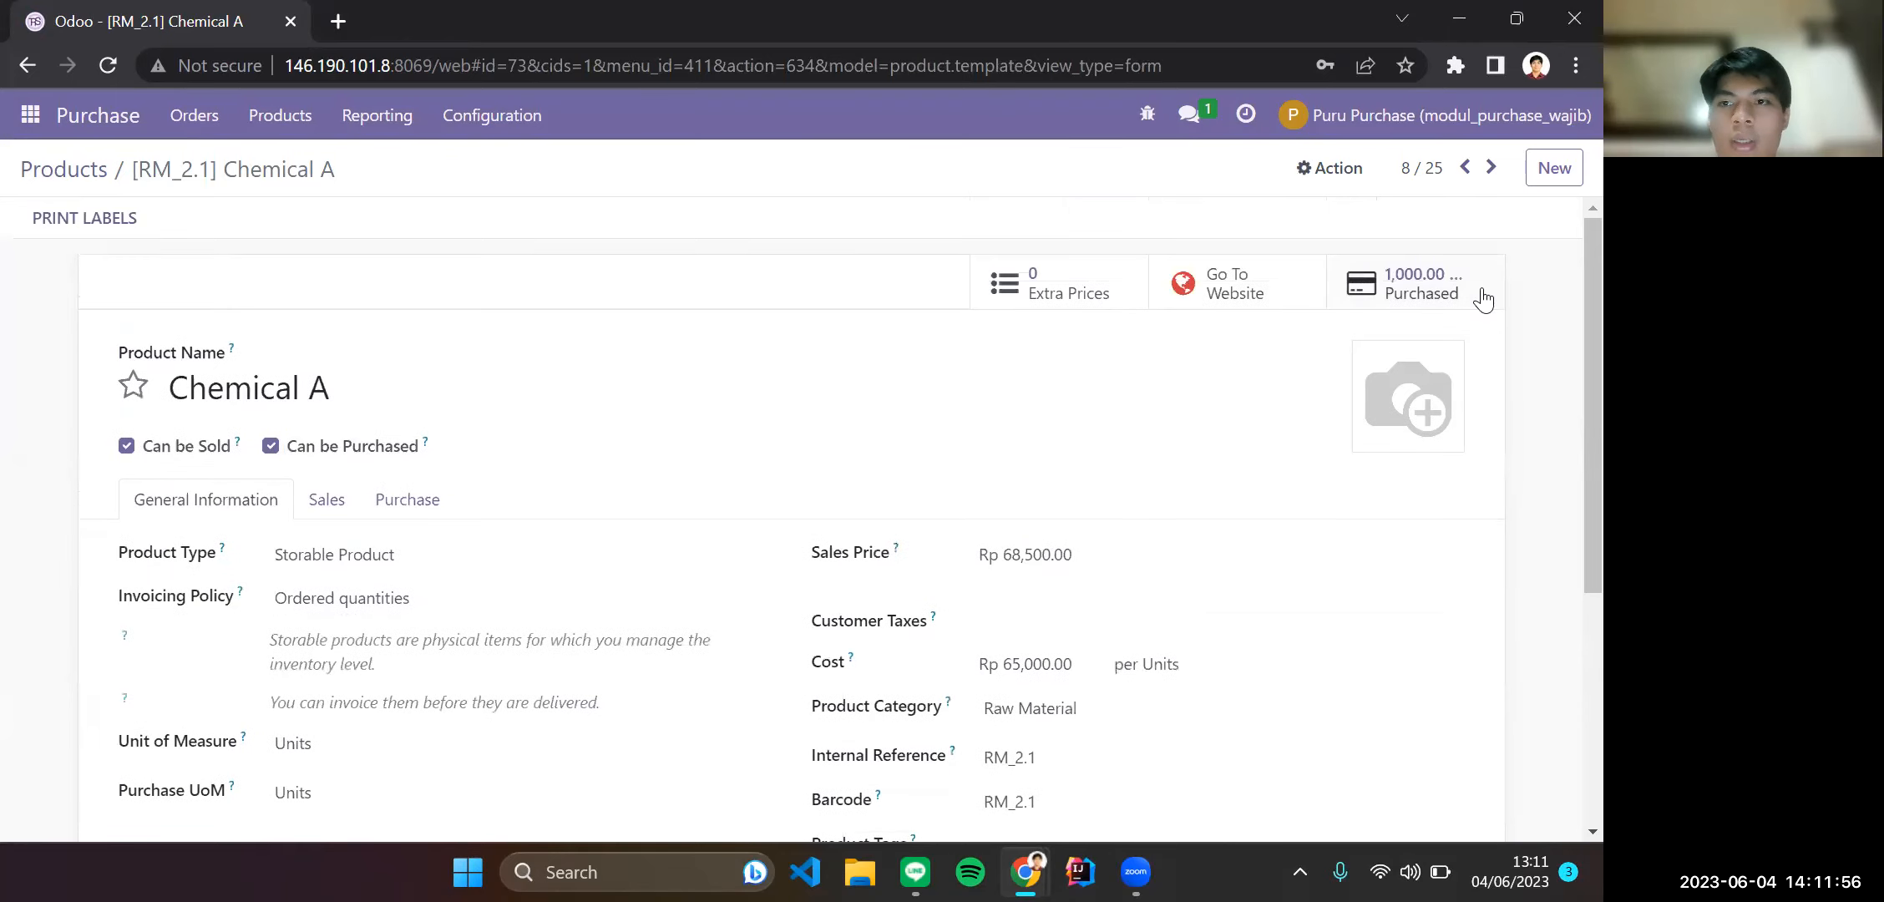
pyautogui.click(60, 178)
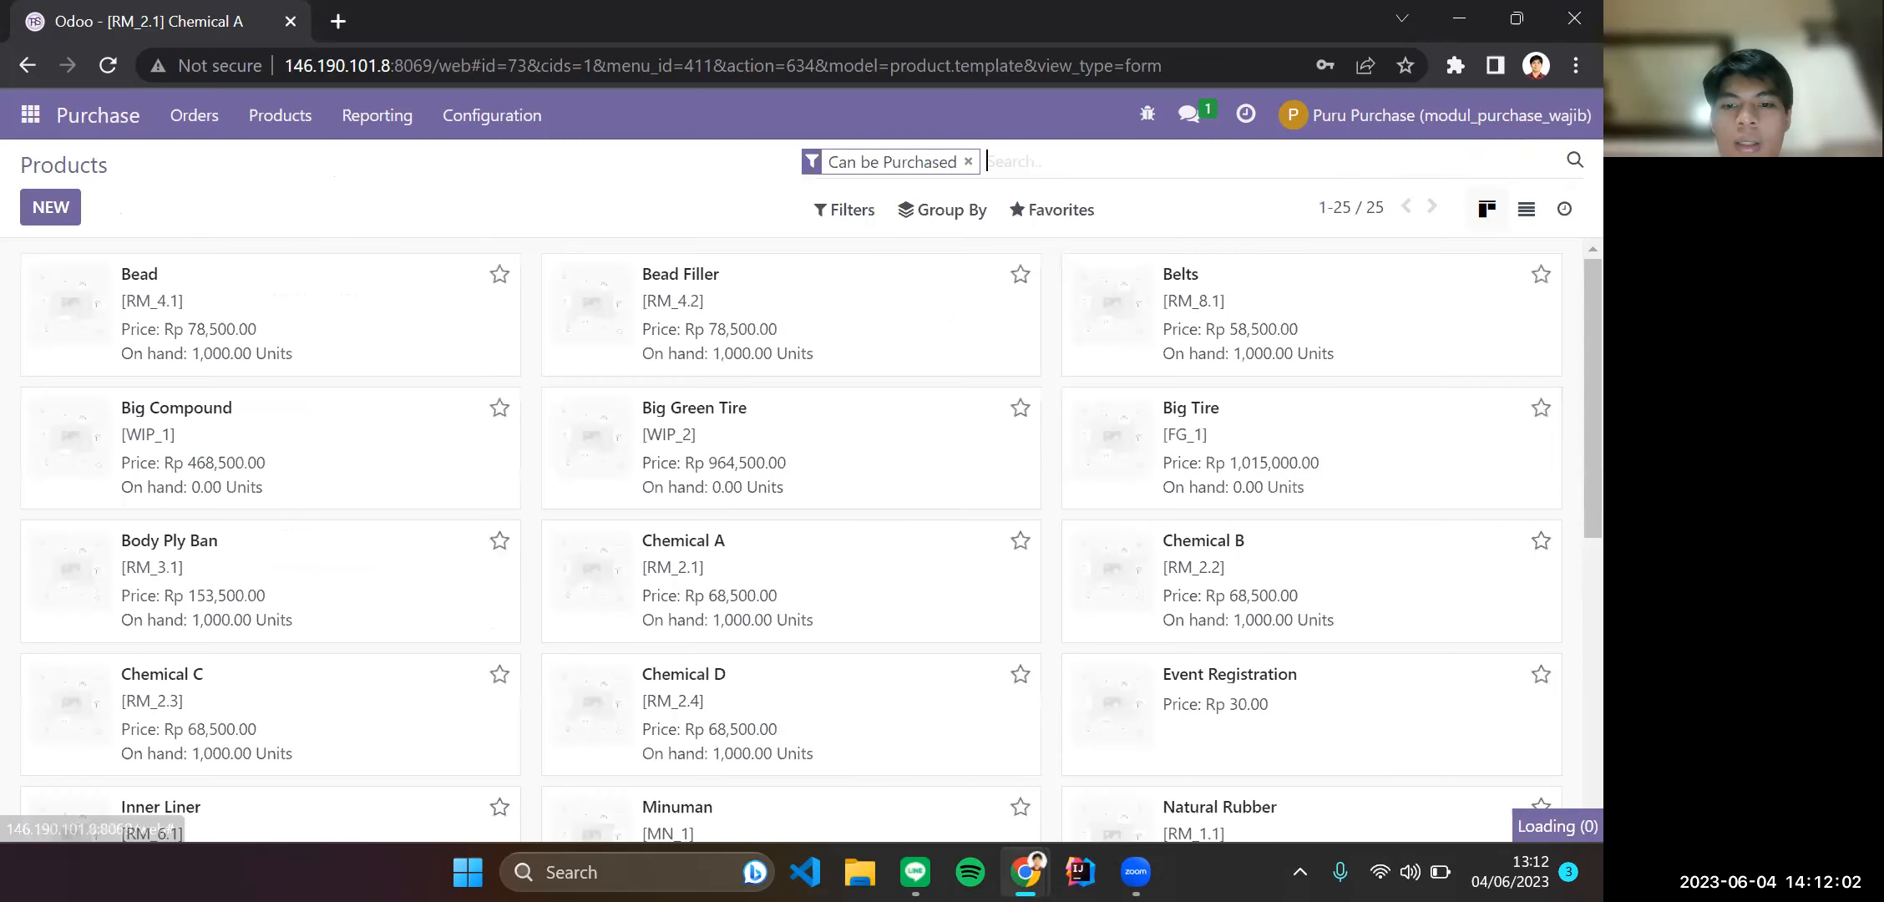
# Switch to the Skenario Purchase document in Google Docs and check the computer's Wi-Fi connection.
pyautogui.moveTo(1026, 872)
pyautogui.click(898, 735)
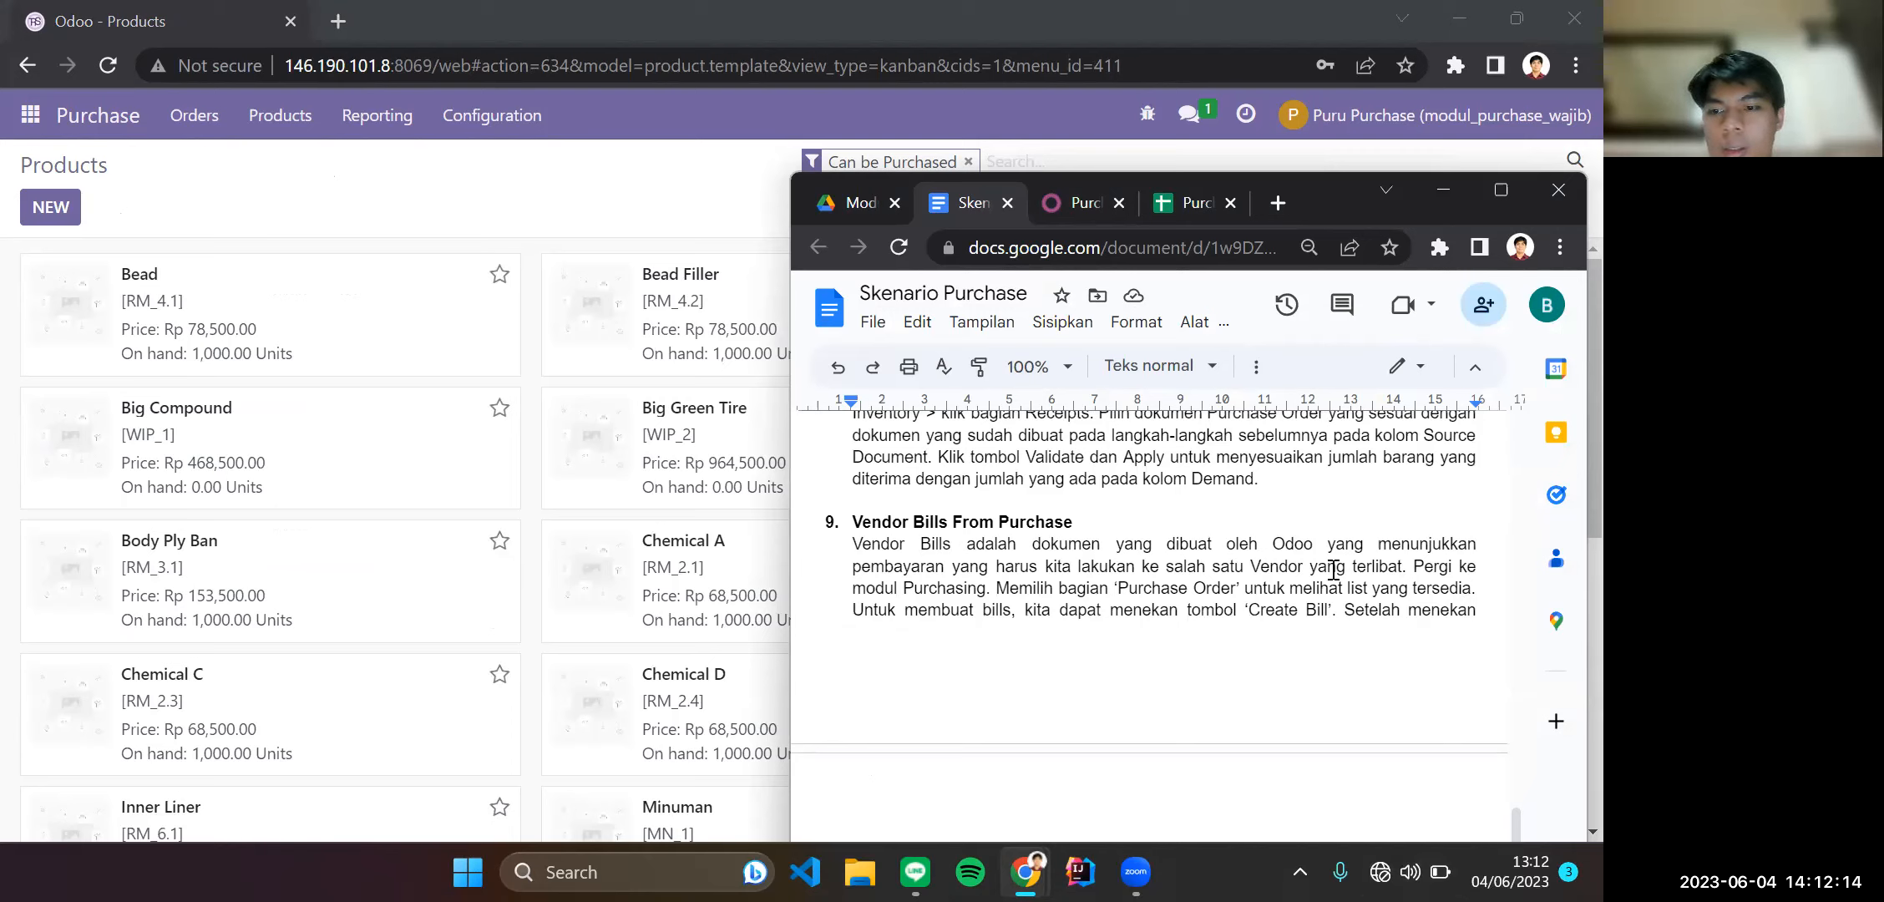
pyautogui.click(1381, 871)
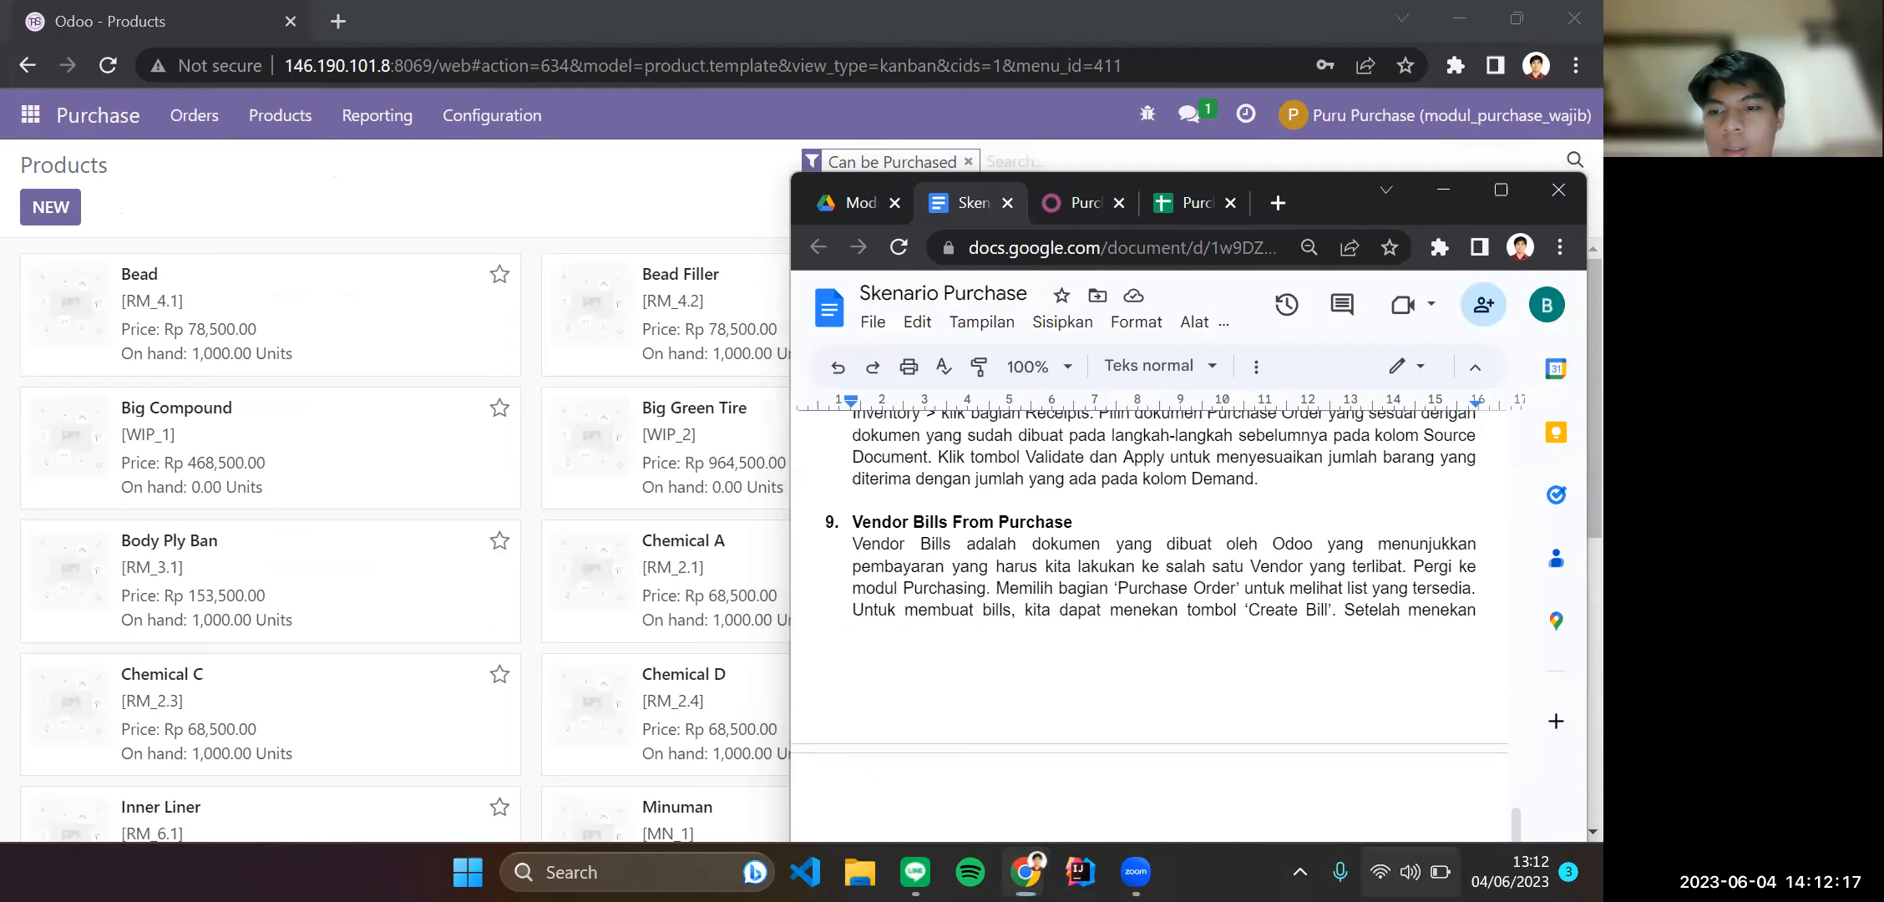
pyautogui.click(1378, 848)
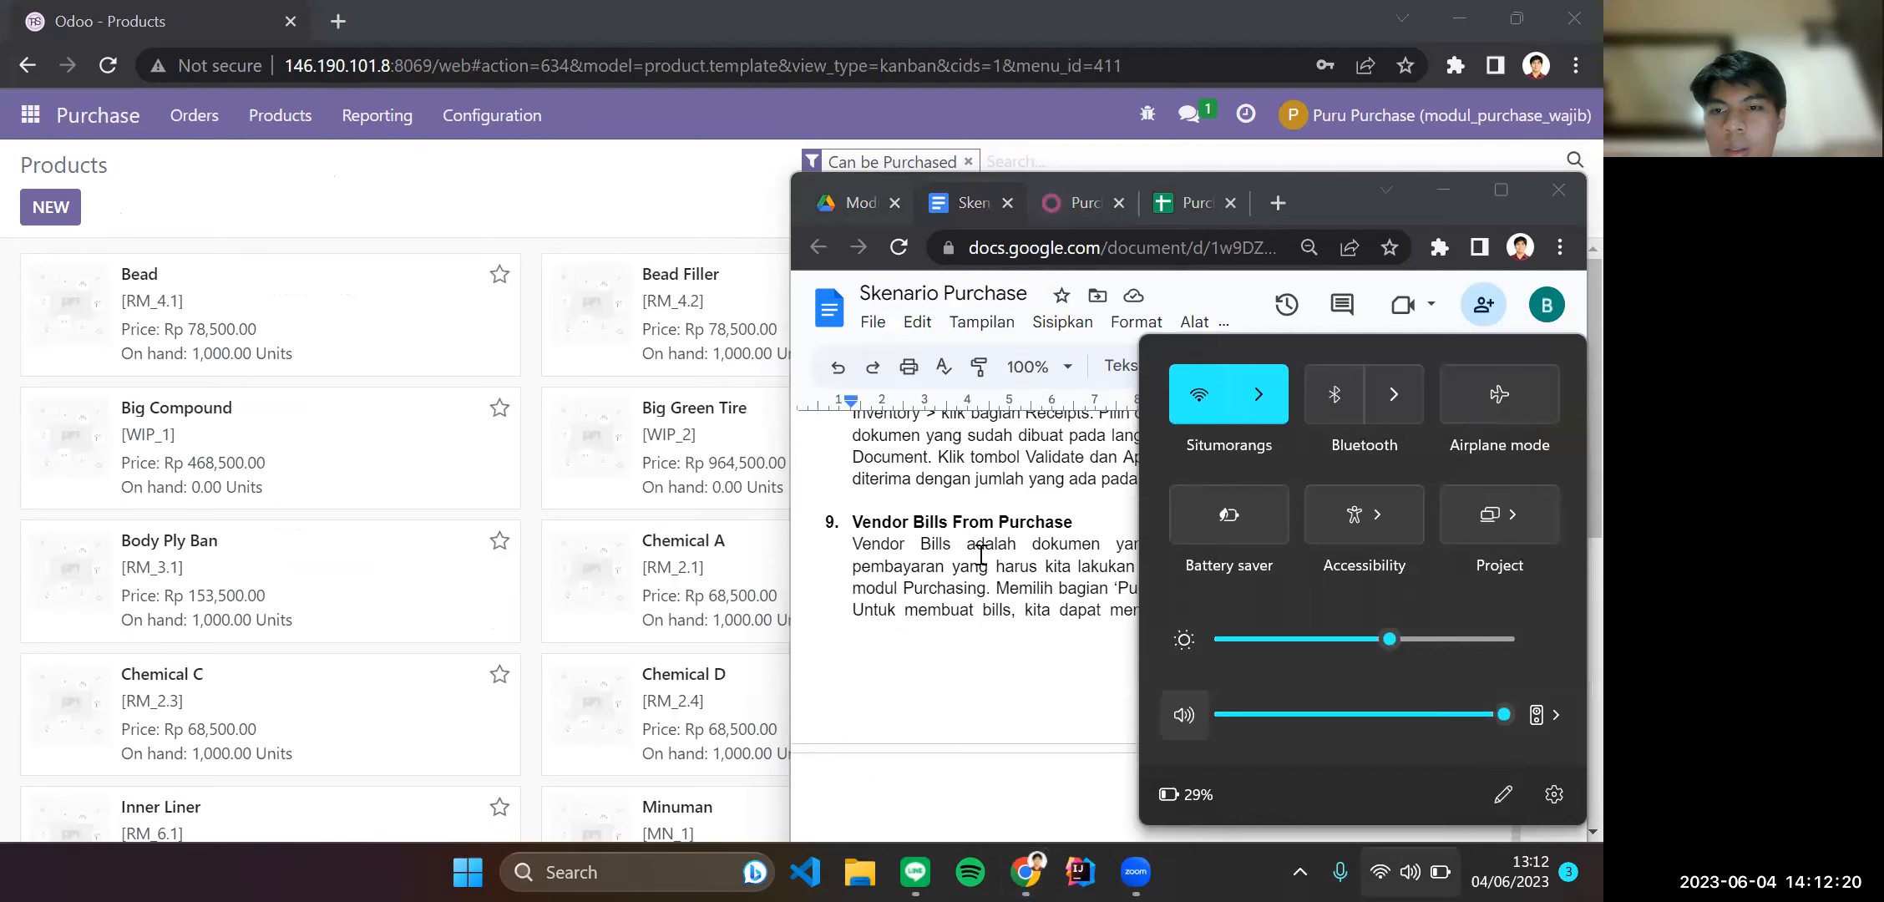
pyautogui.click(1115, 505)
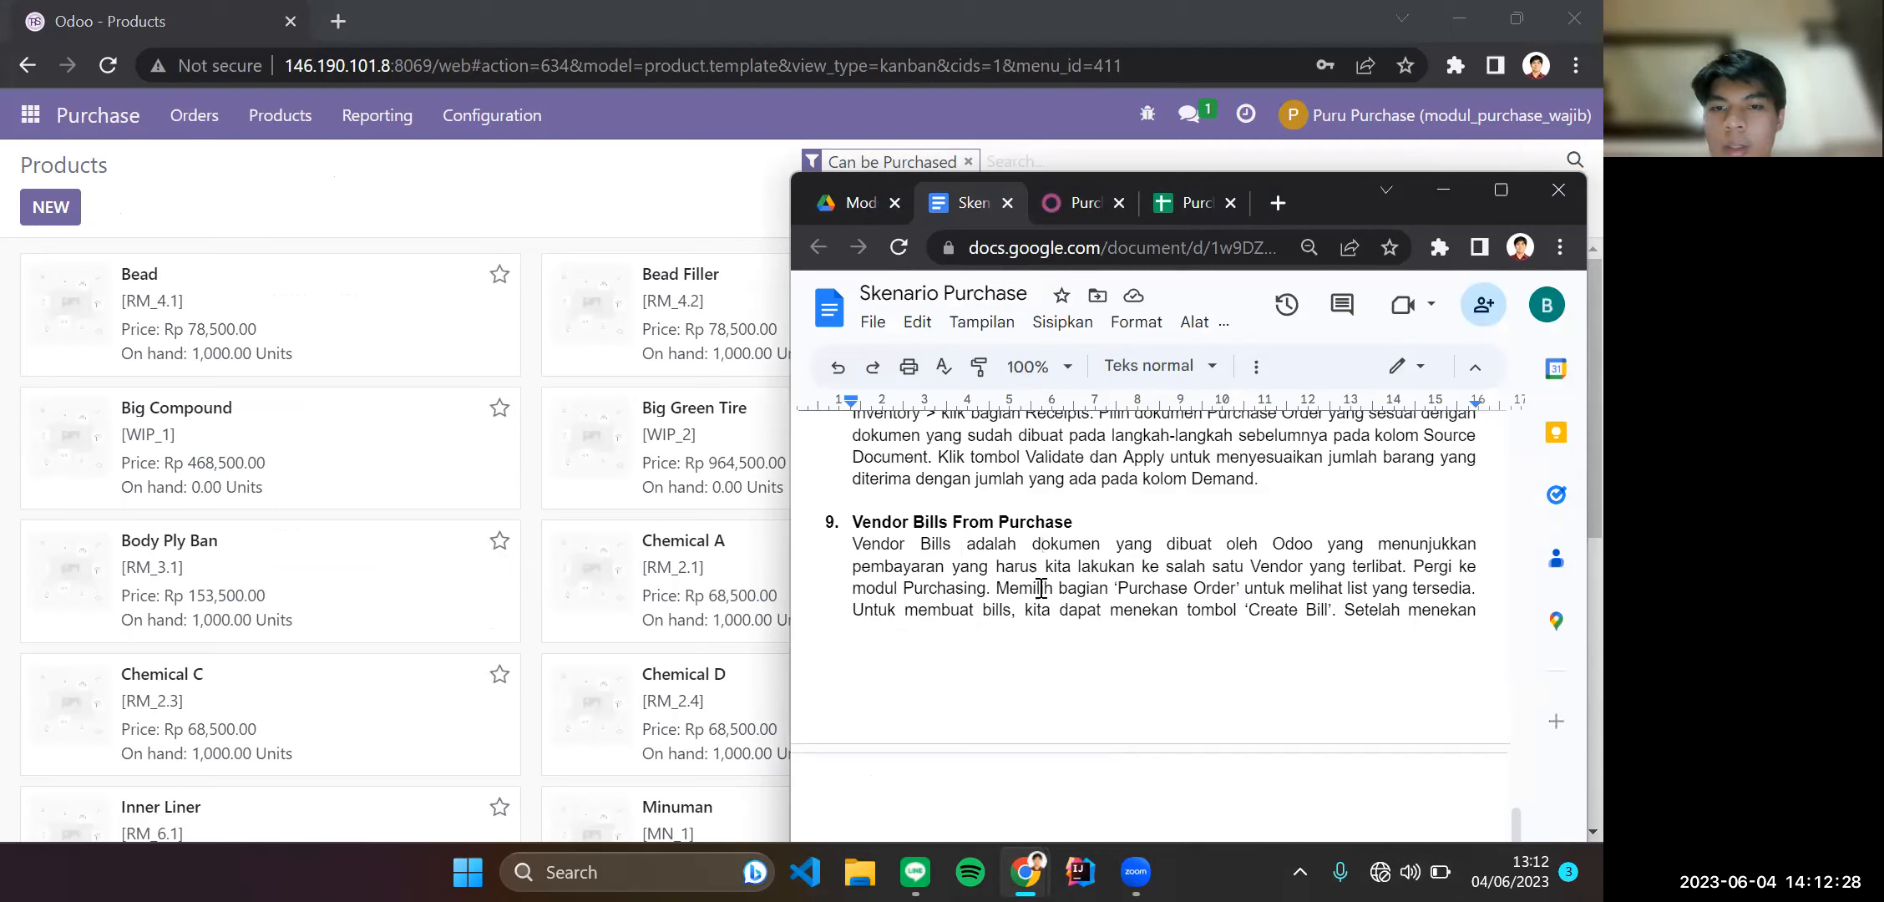
# Read the instructions in section 9, Vendor Bills From Purchase, on creating and confirming a vendor bill.
pyautogui.scroll(-1, 1044, 588)
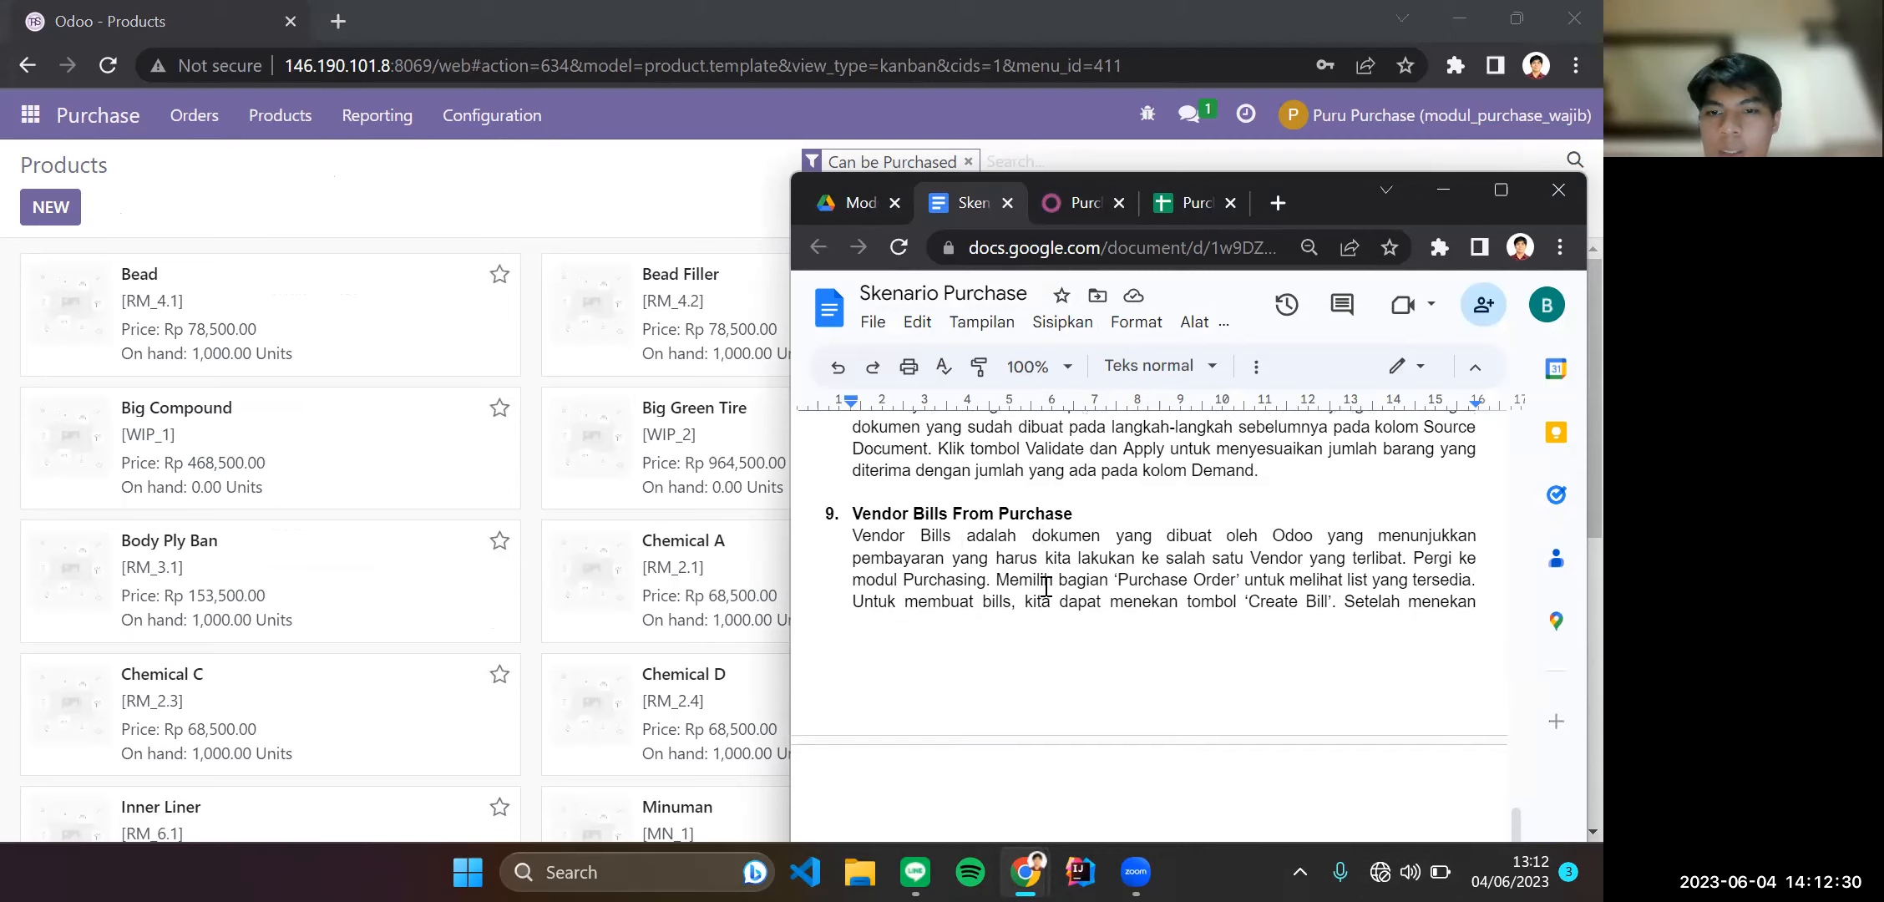
pyautogui.scroll(-3, 955, 484)
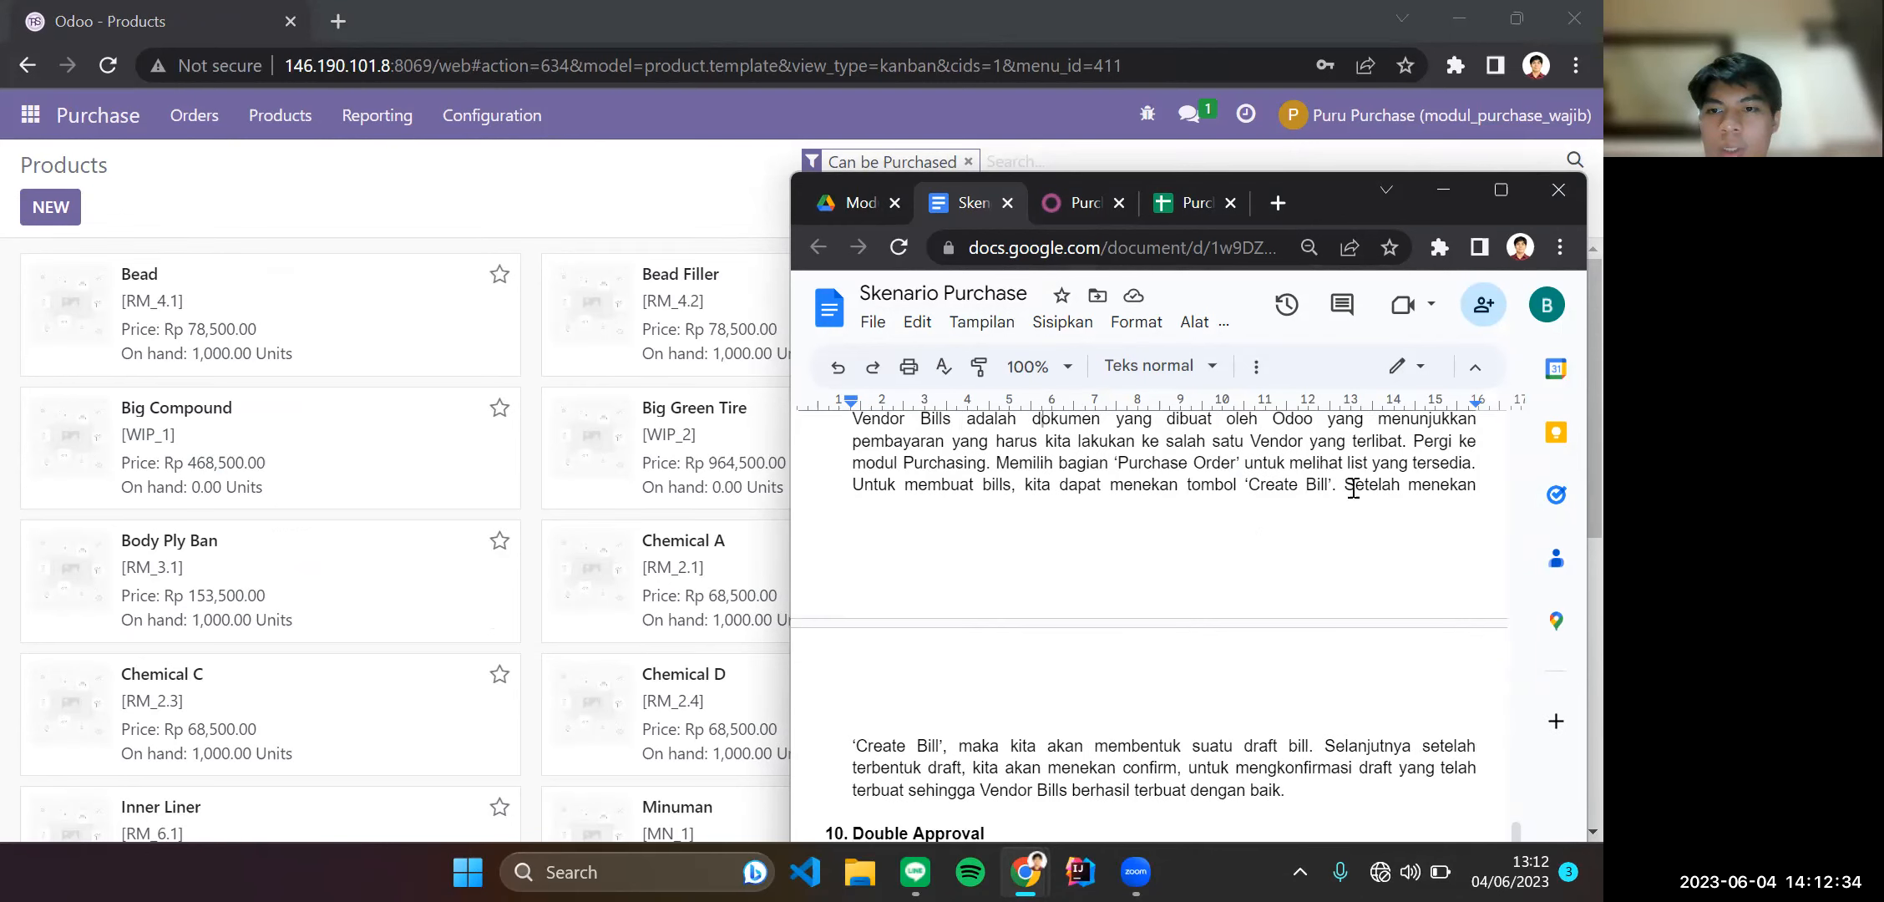
pyautogui.scroll(-2, 1354, 489)
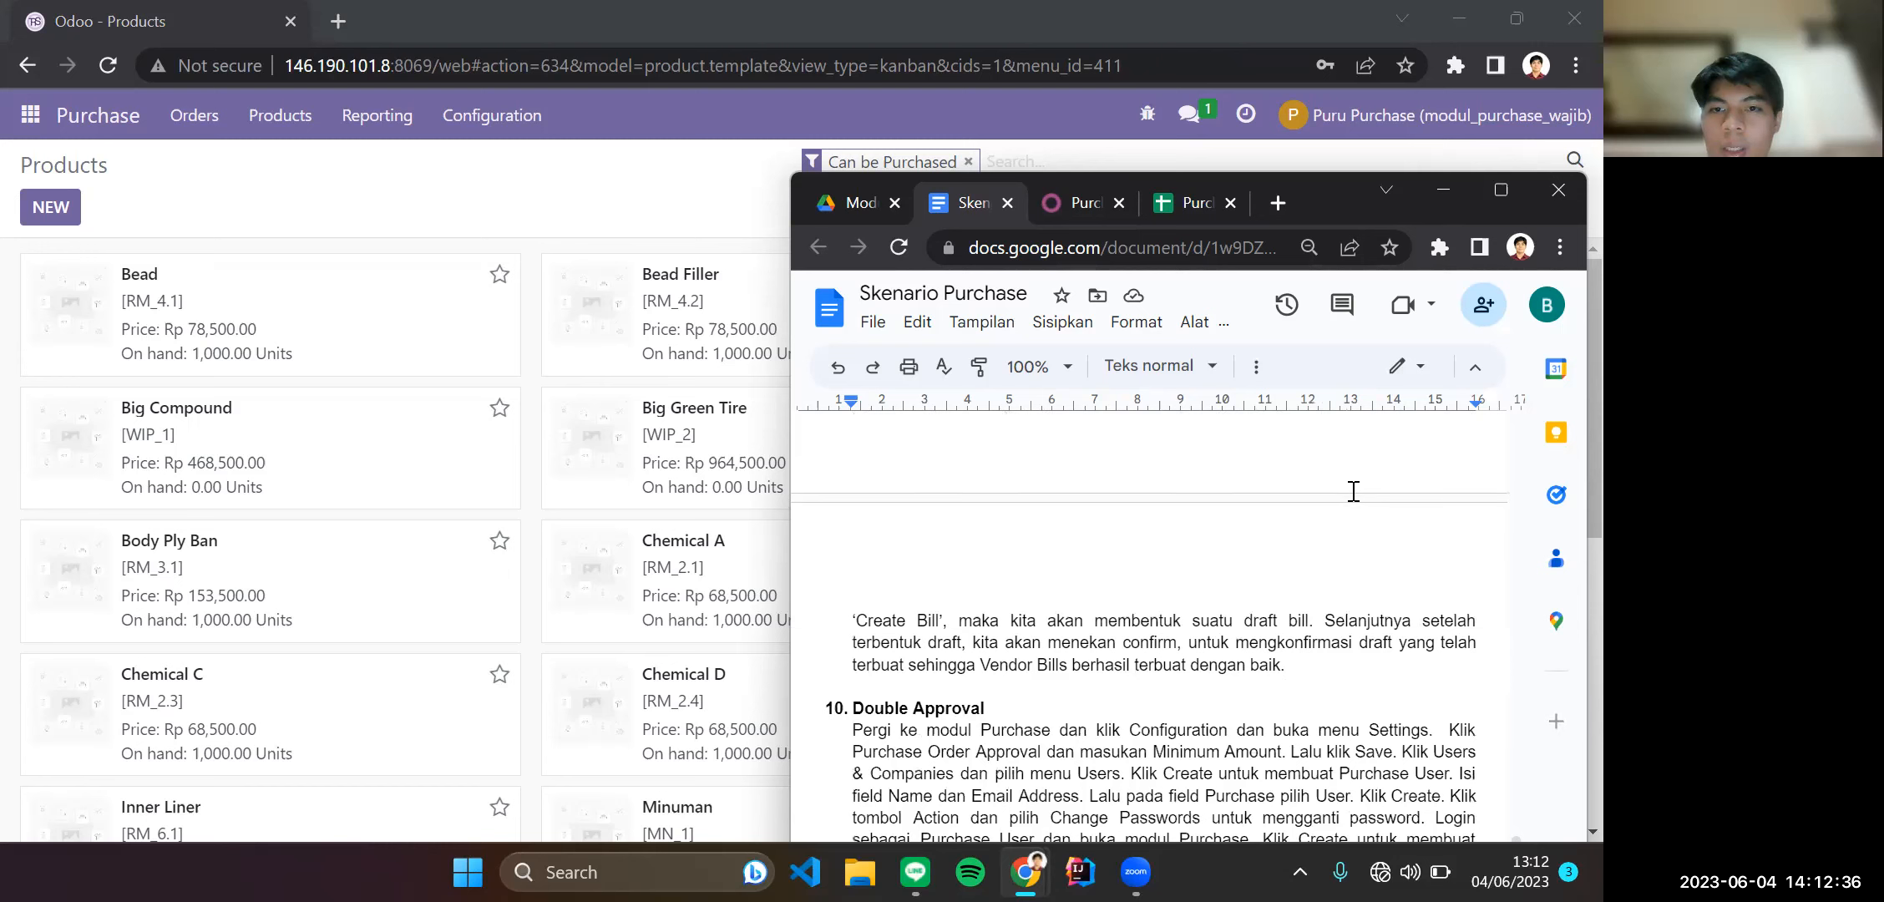
pyautogui.scroll(1, 1353, 491)
pyautogui.scroll(-2, 1382, 572)
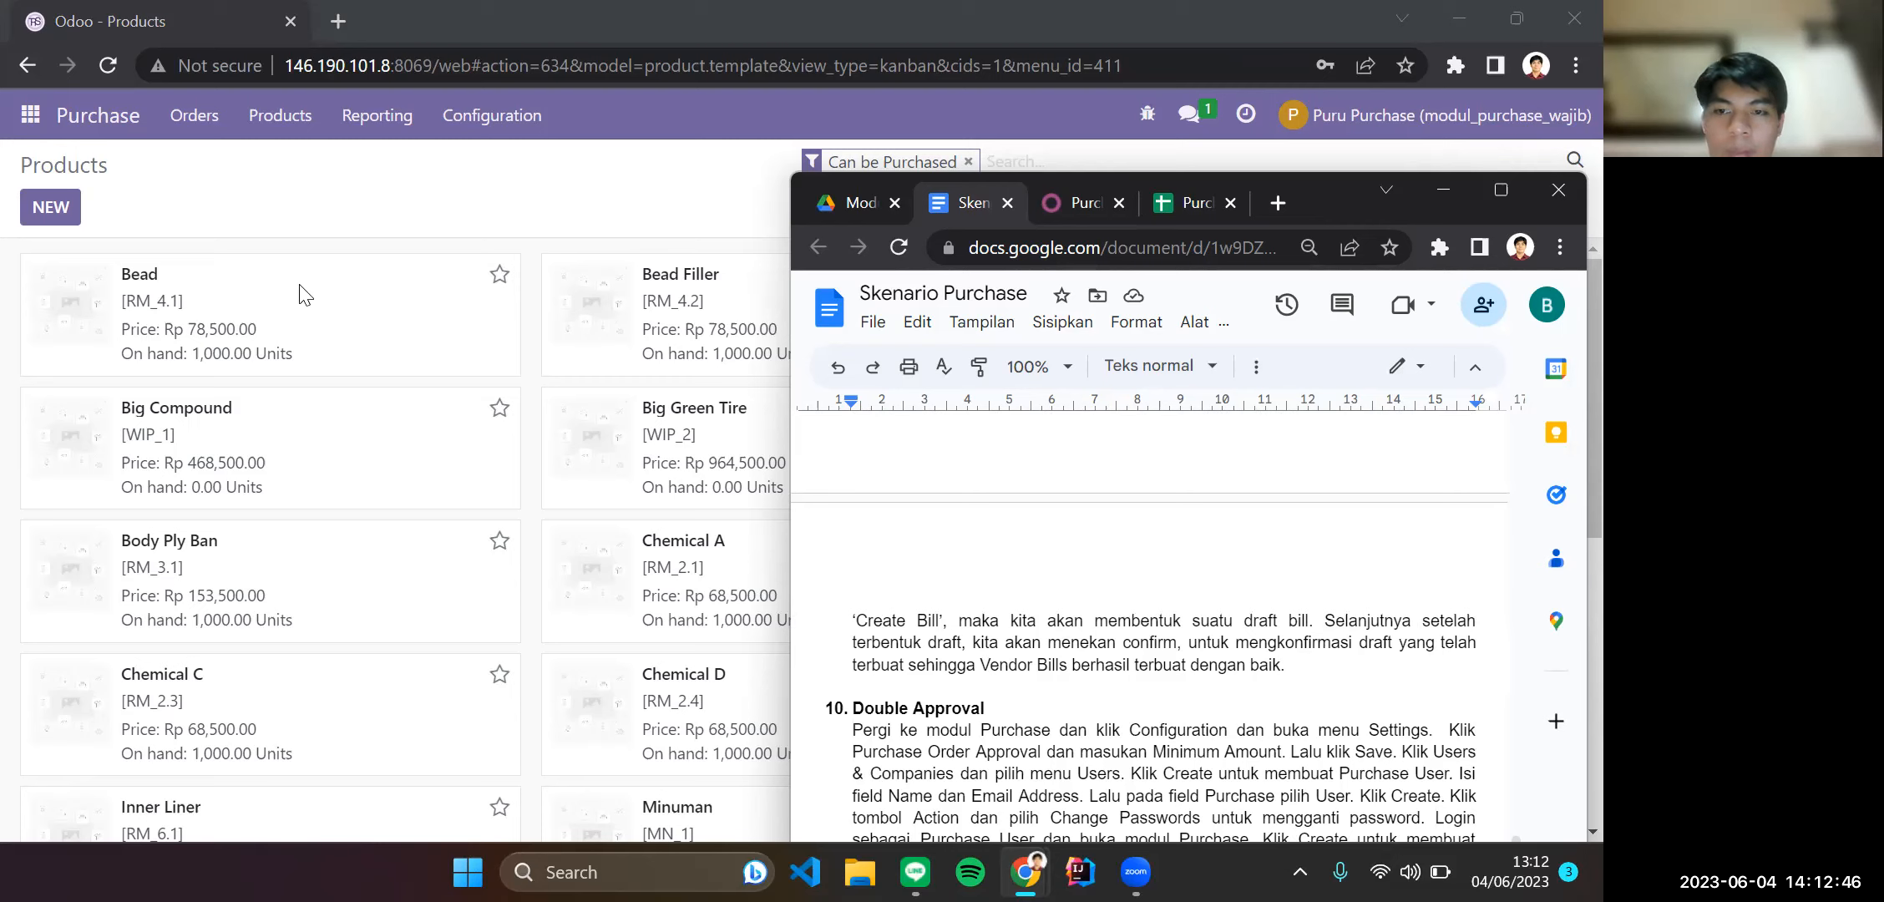
pyautogui.scroll(1, 1058, 580)
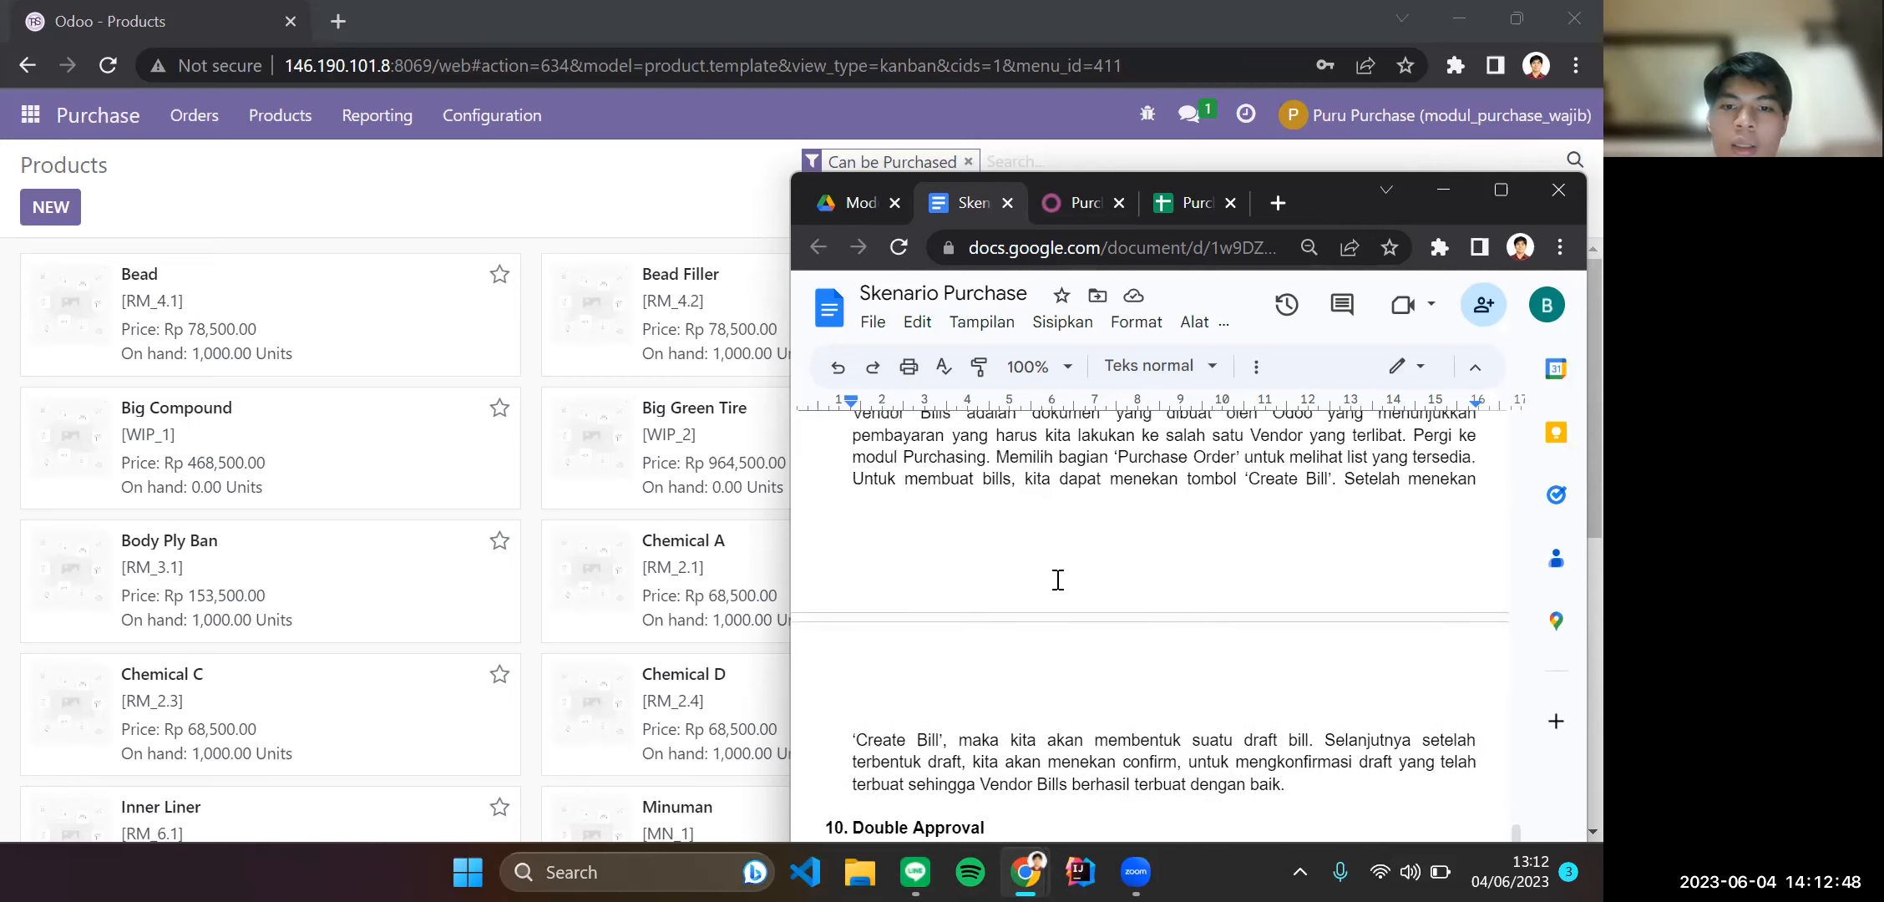
# Try to open the list of purchase orders in the Purchase module.
pyautogui.click(194, 118)
pyautogui.click(194, 117)
pyautogui.click(284, 198)
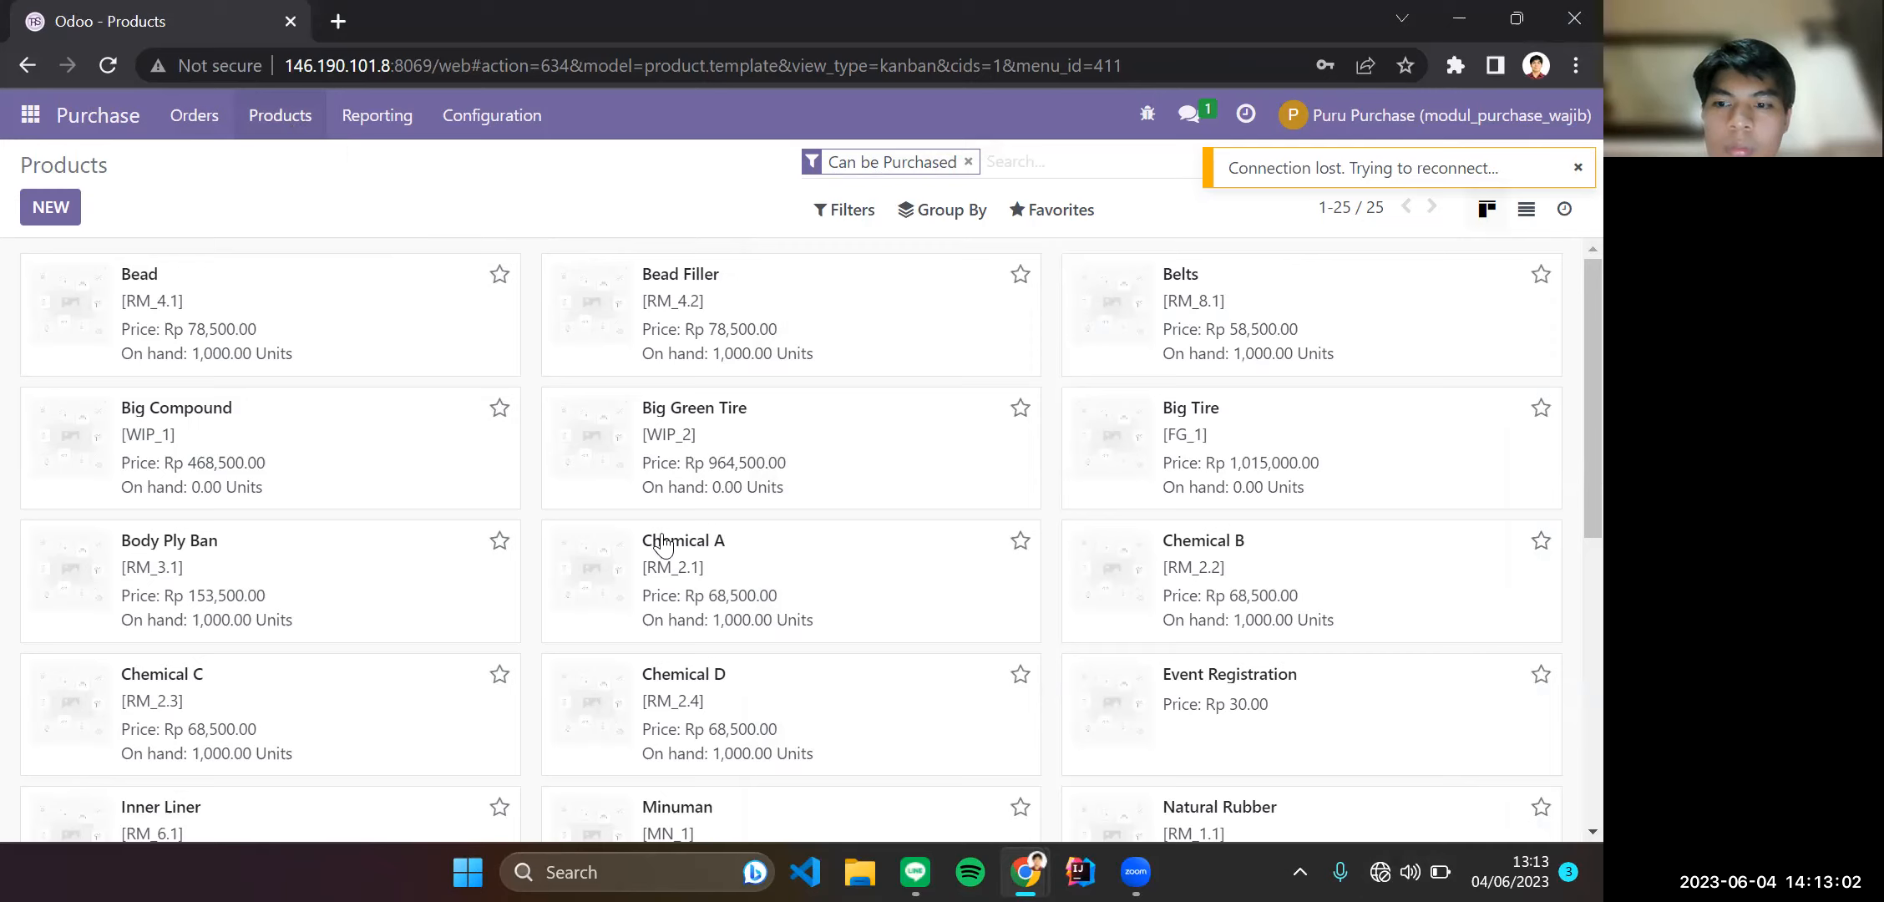
pyautogui.moveTo(1380, 871)
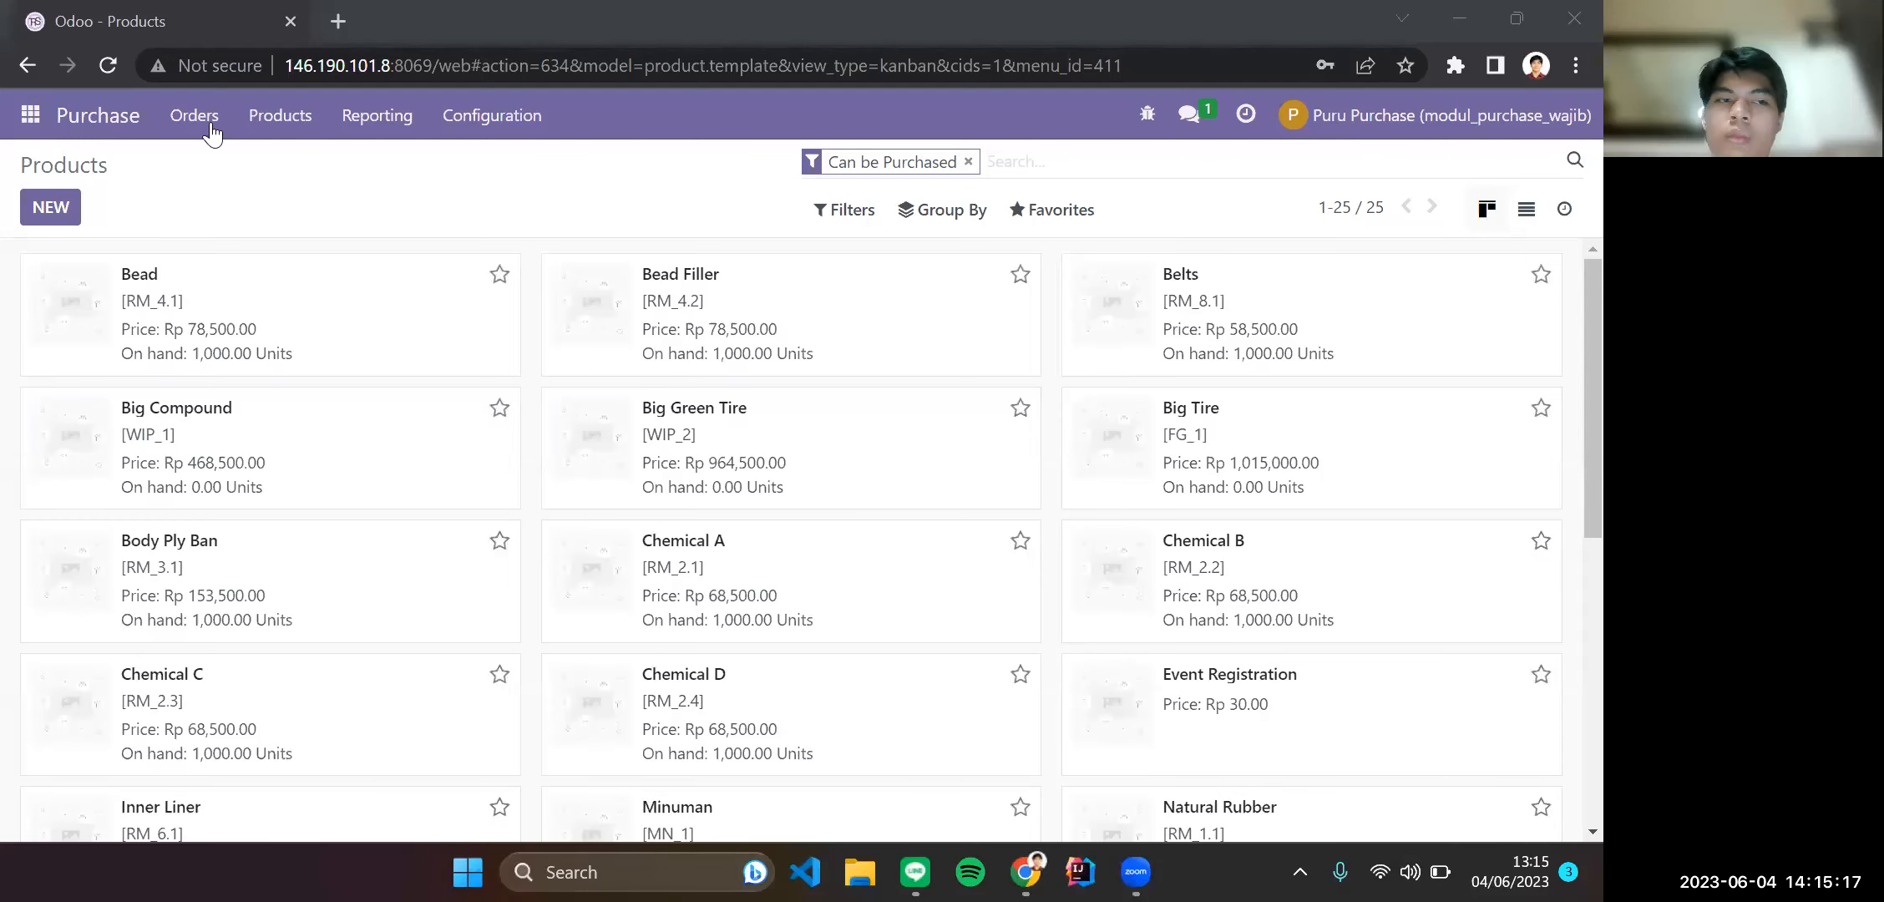
pyautogui.click(212, 126)
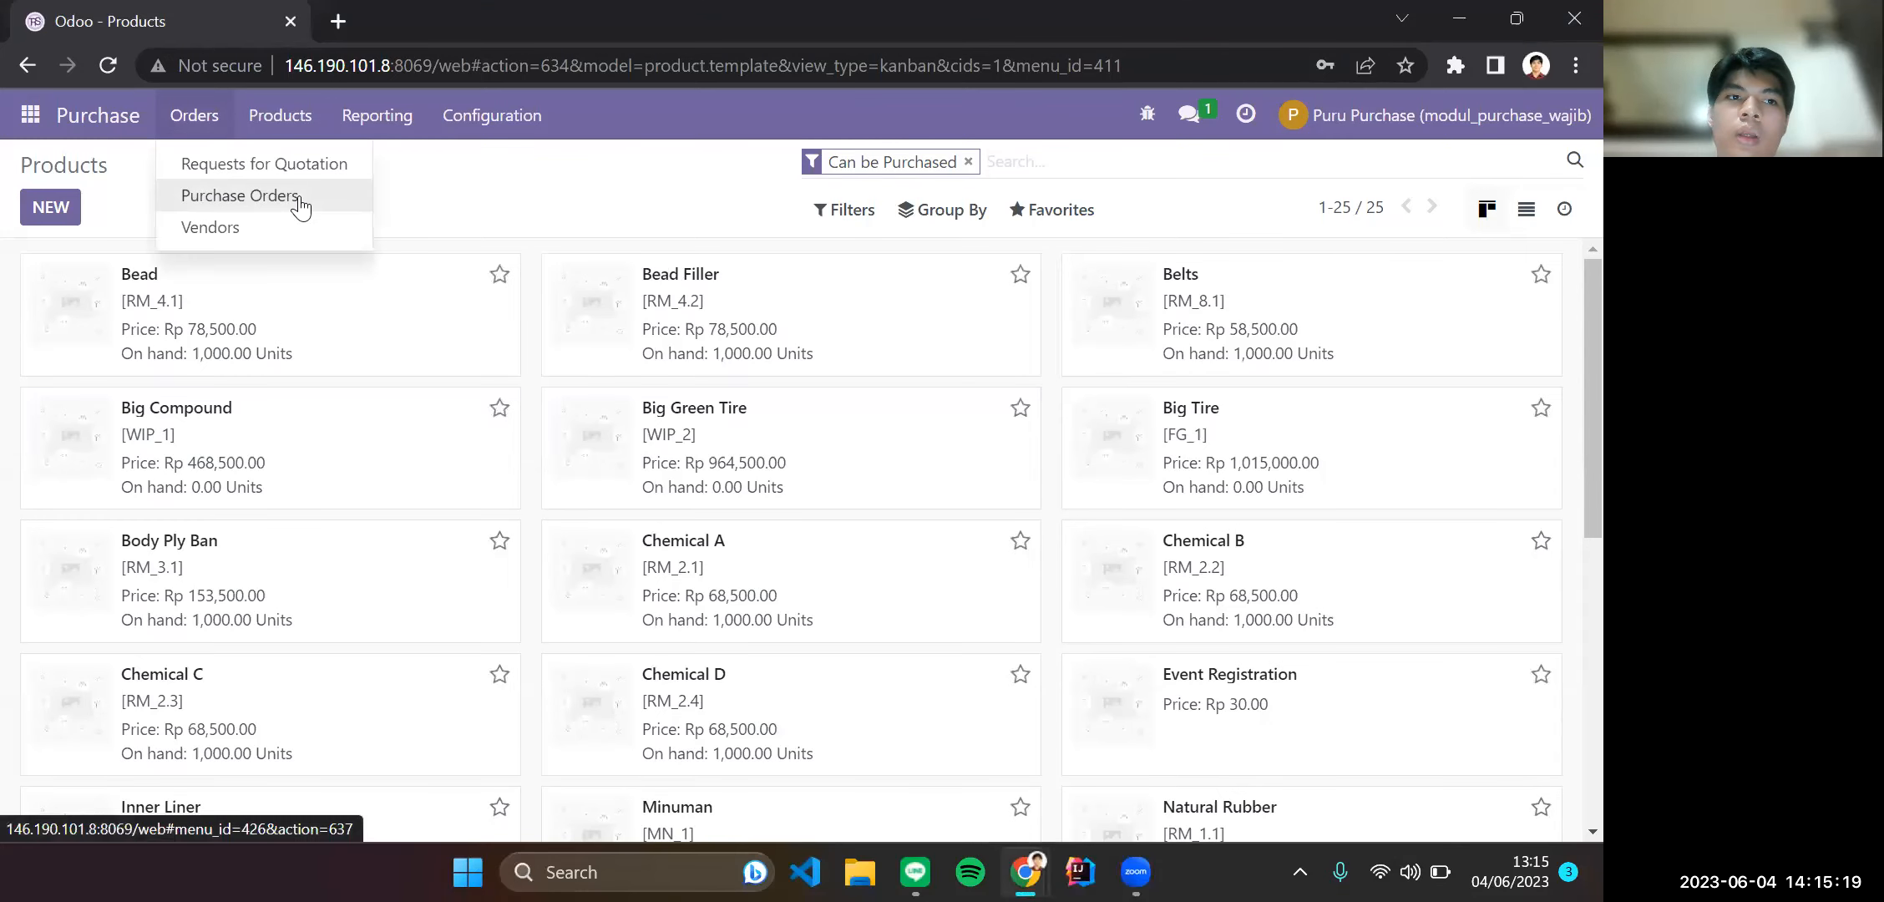
pyautogui.click(298, 201)
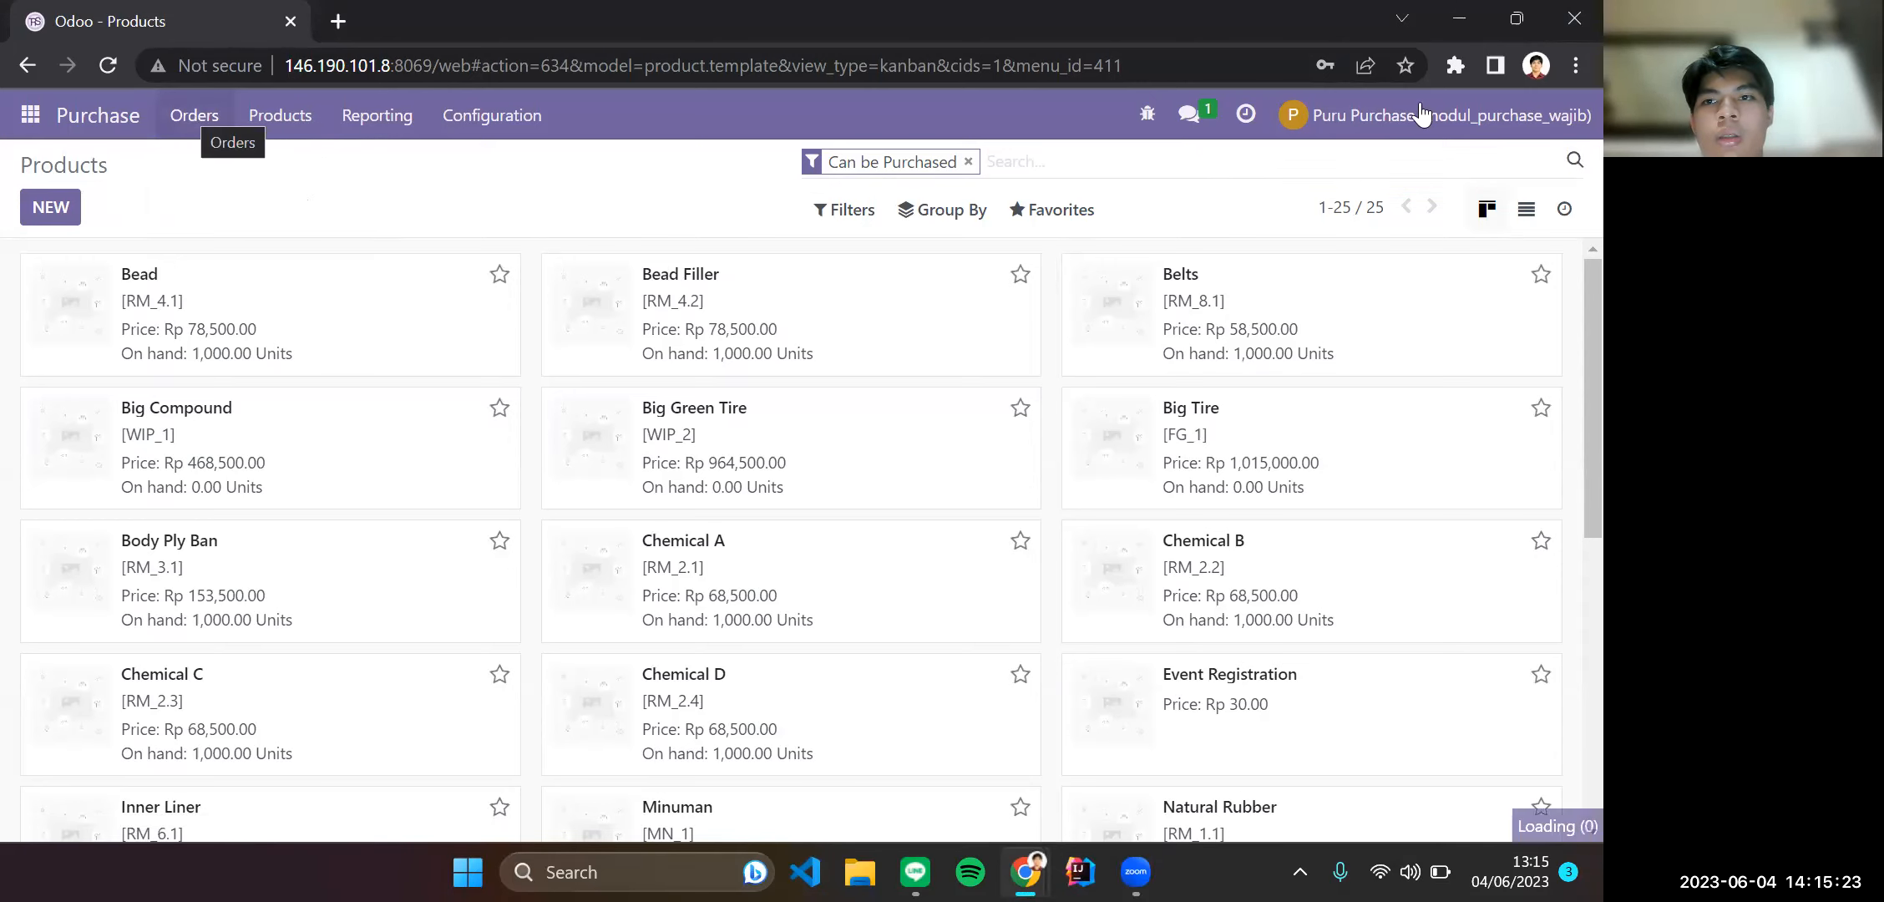
pyautogui.click(159, 122)
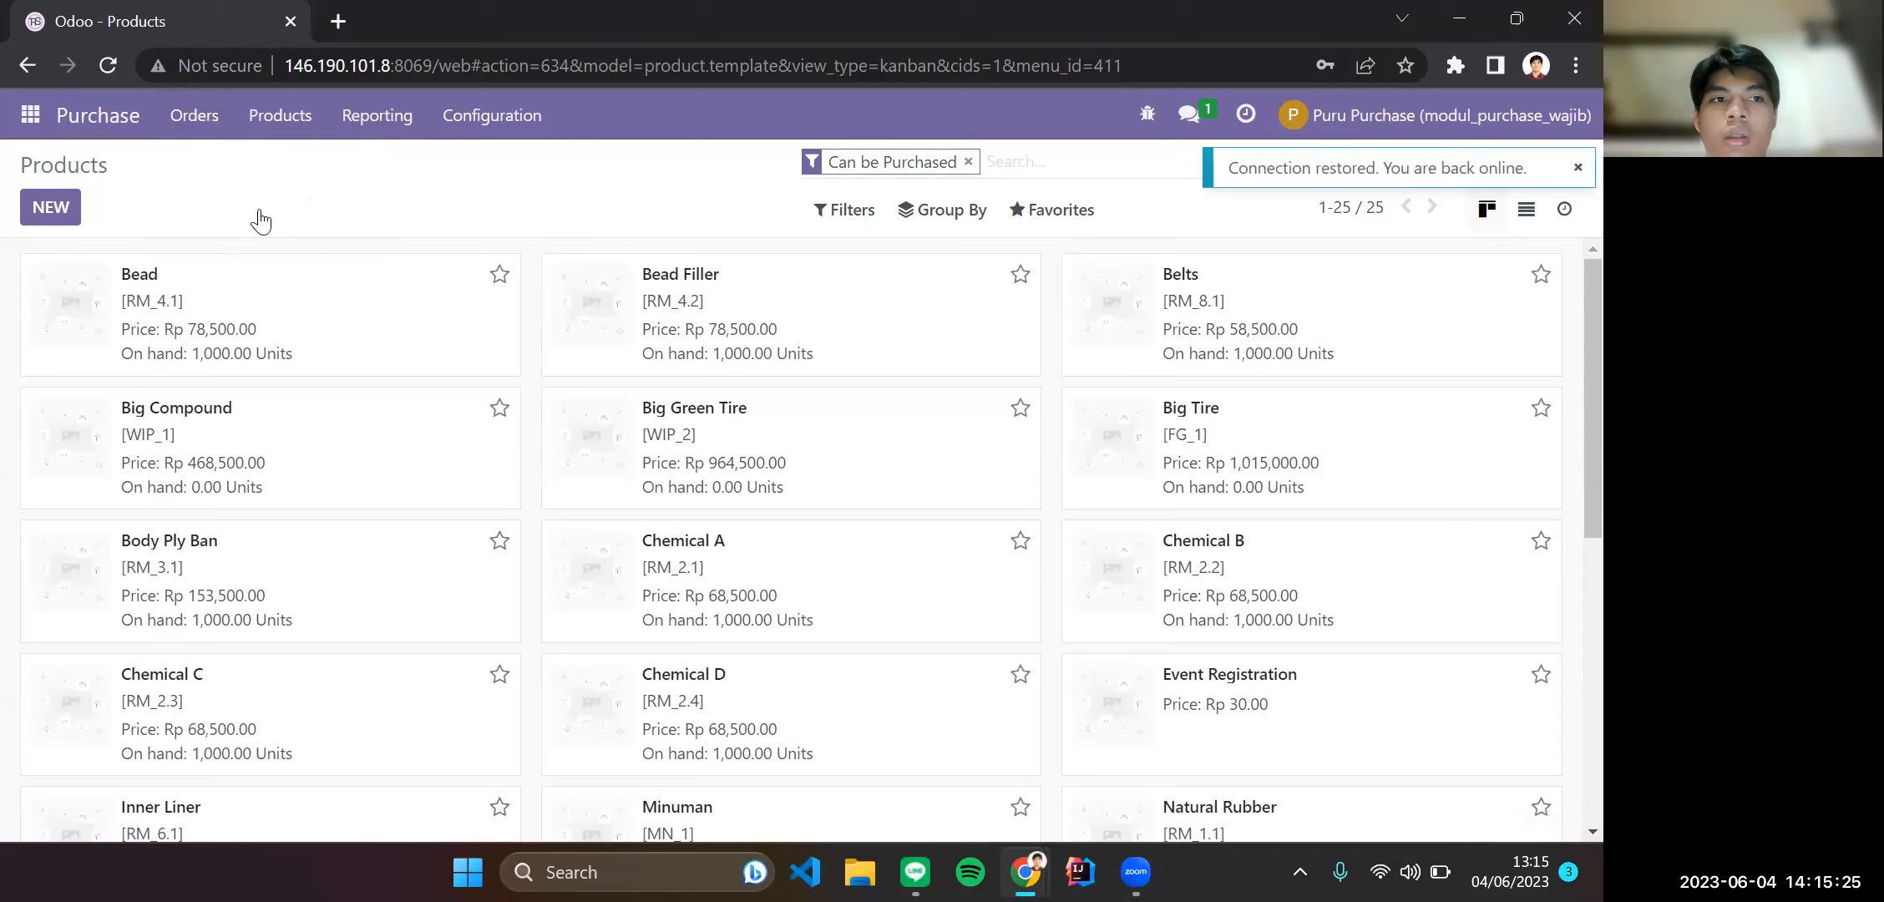
pyautogui.click(275, 202)
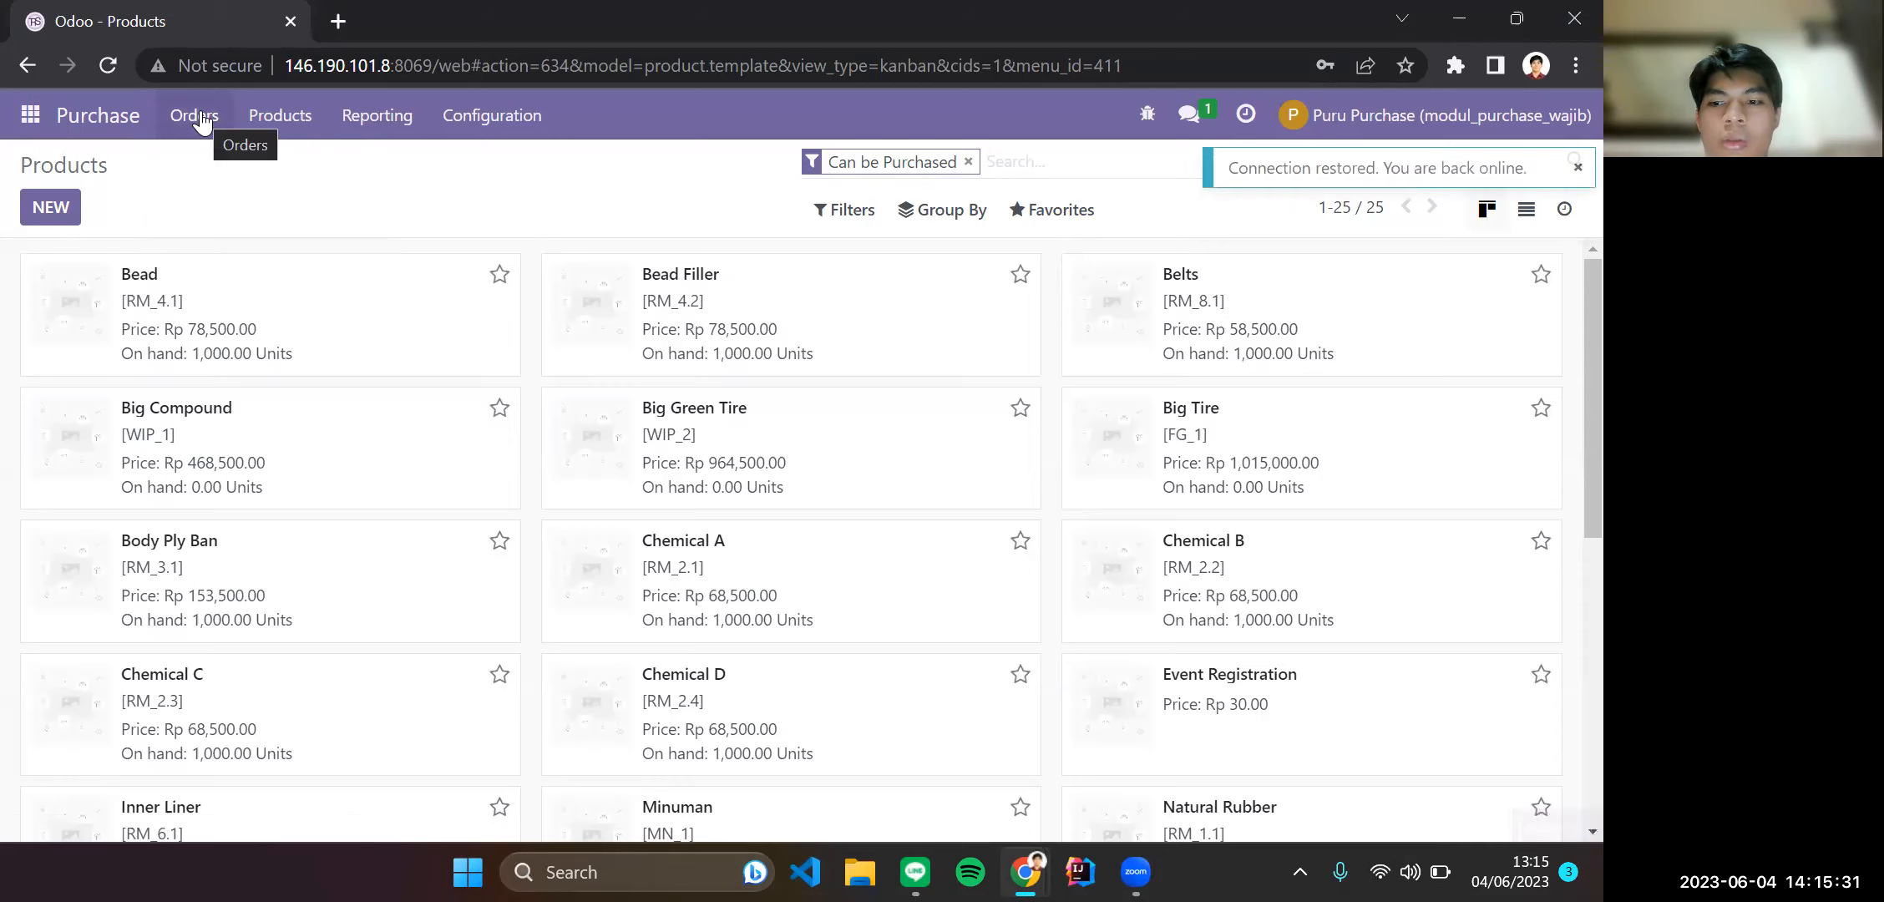
pyautogui.click(201, 119)
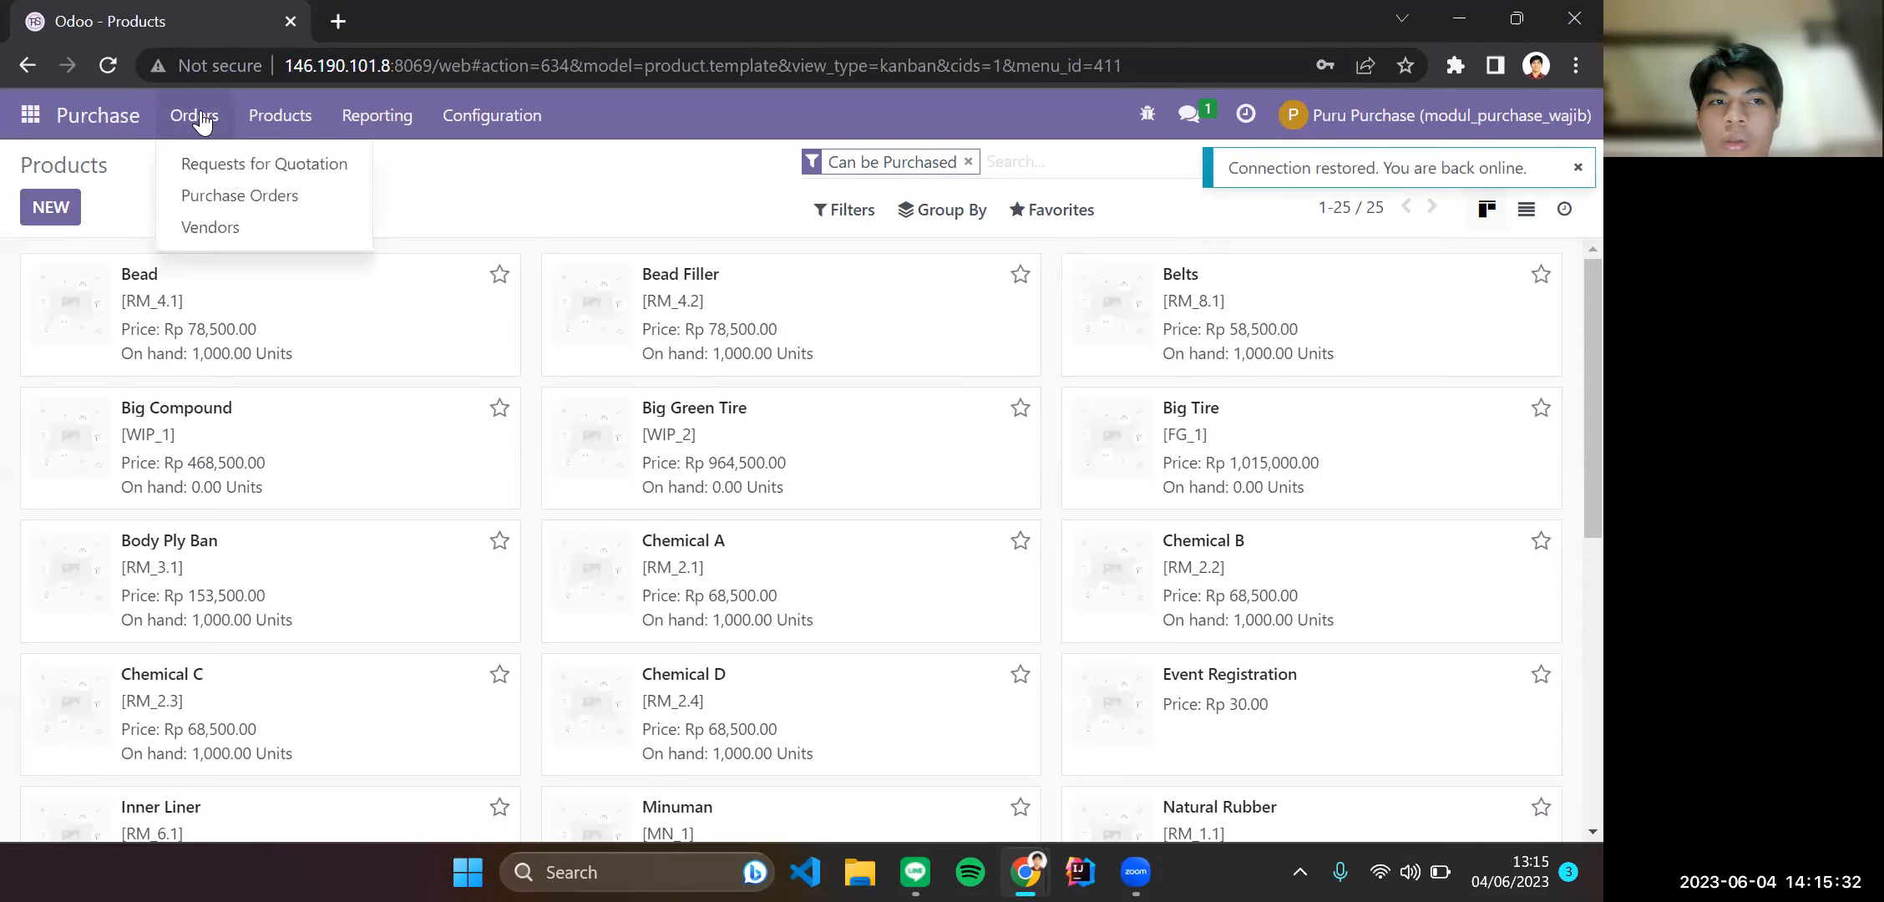
pyautogui.click(264, 201)
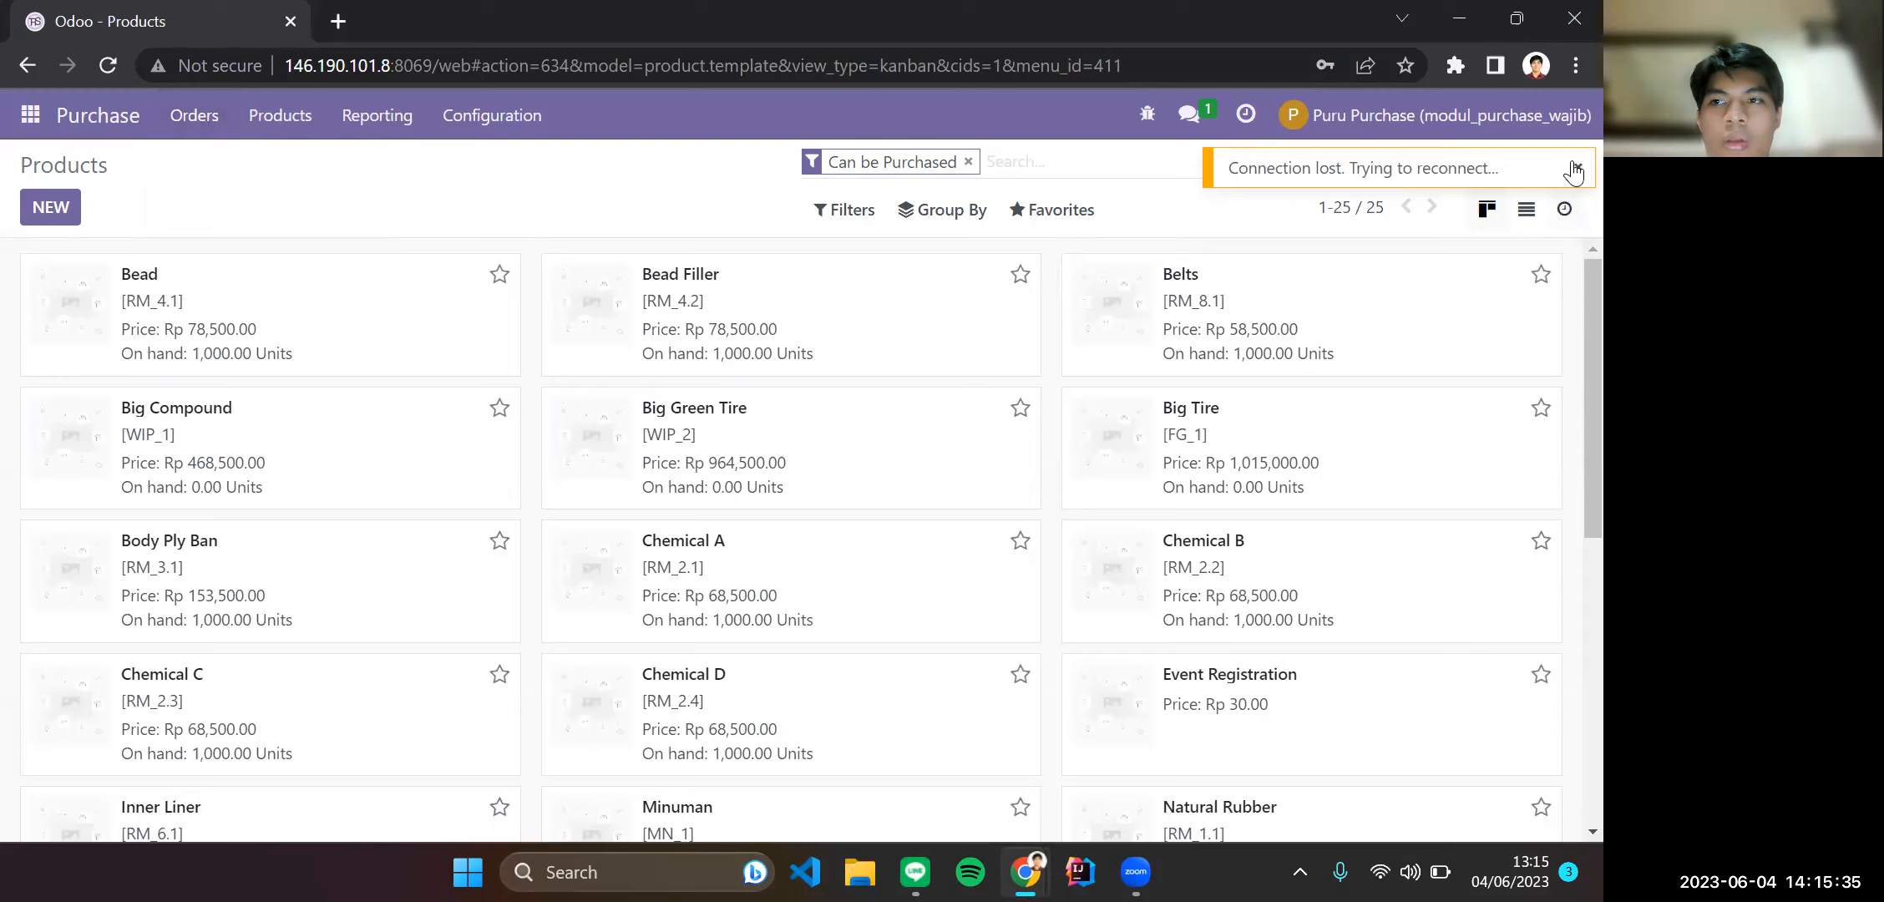
pyautogui.click(209, 119)
pyautogui.click(211, 227)
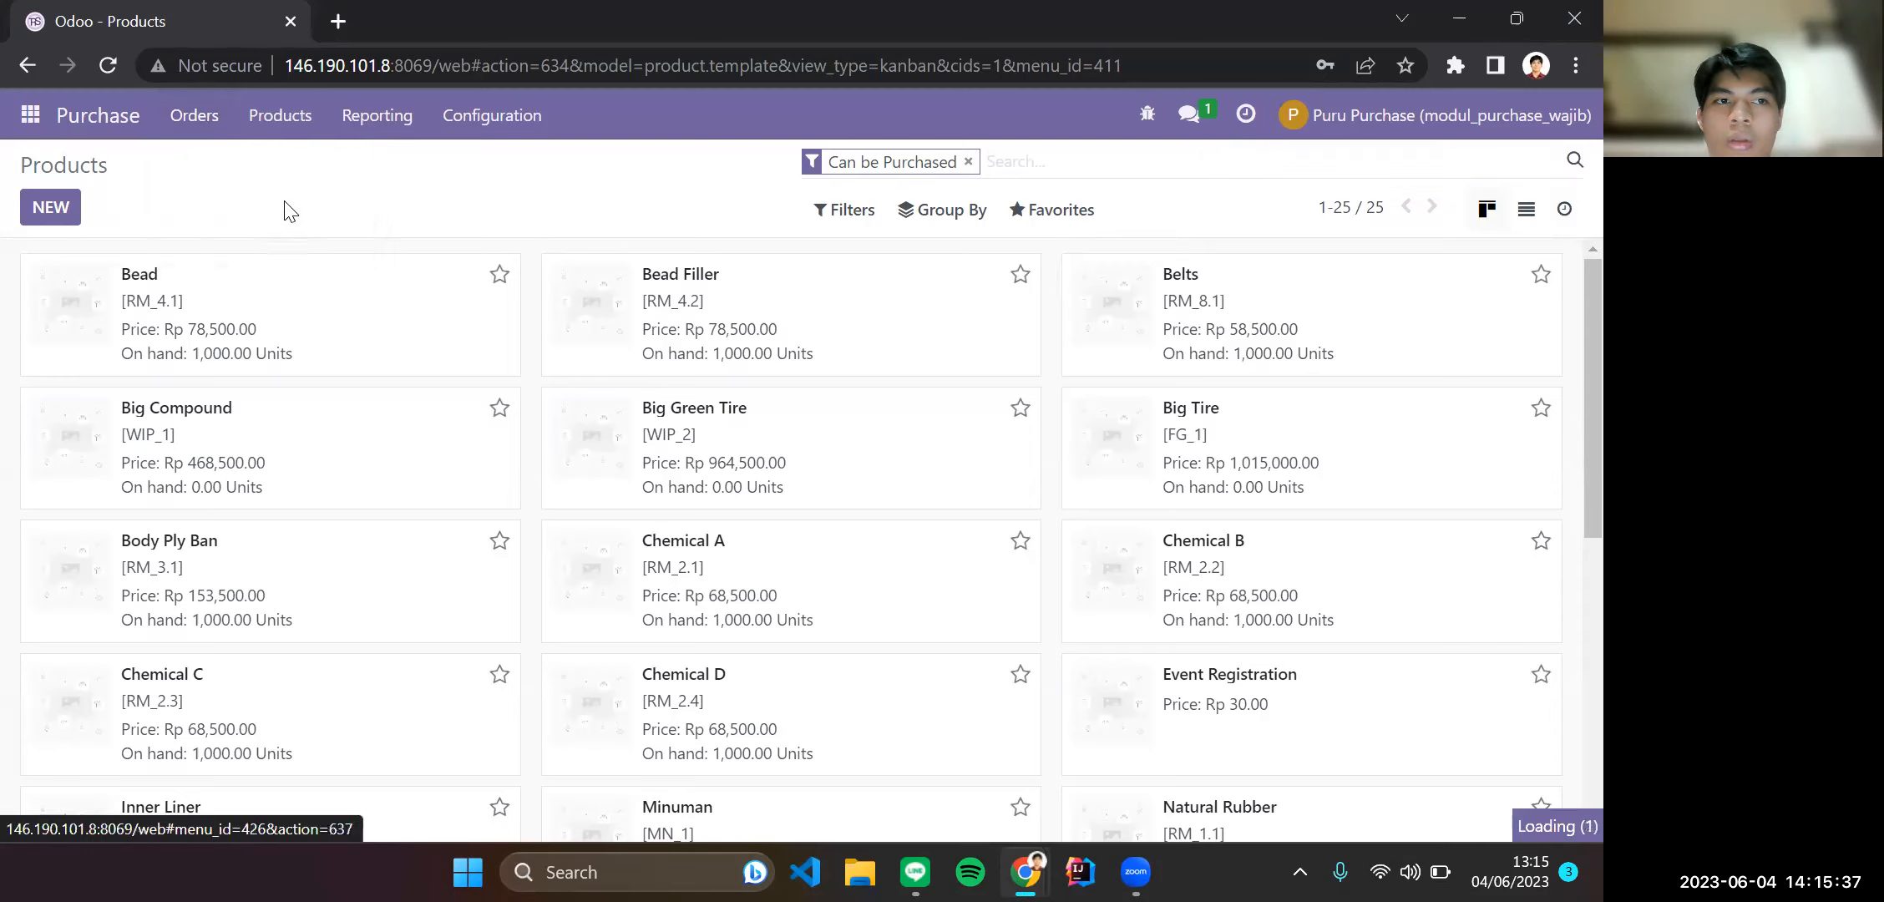
pyautogui.click(179, 123)
pyautogui.click(259, 195)
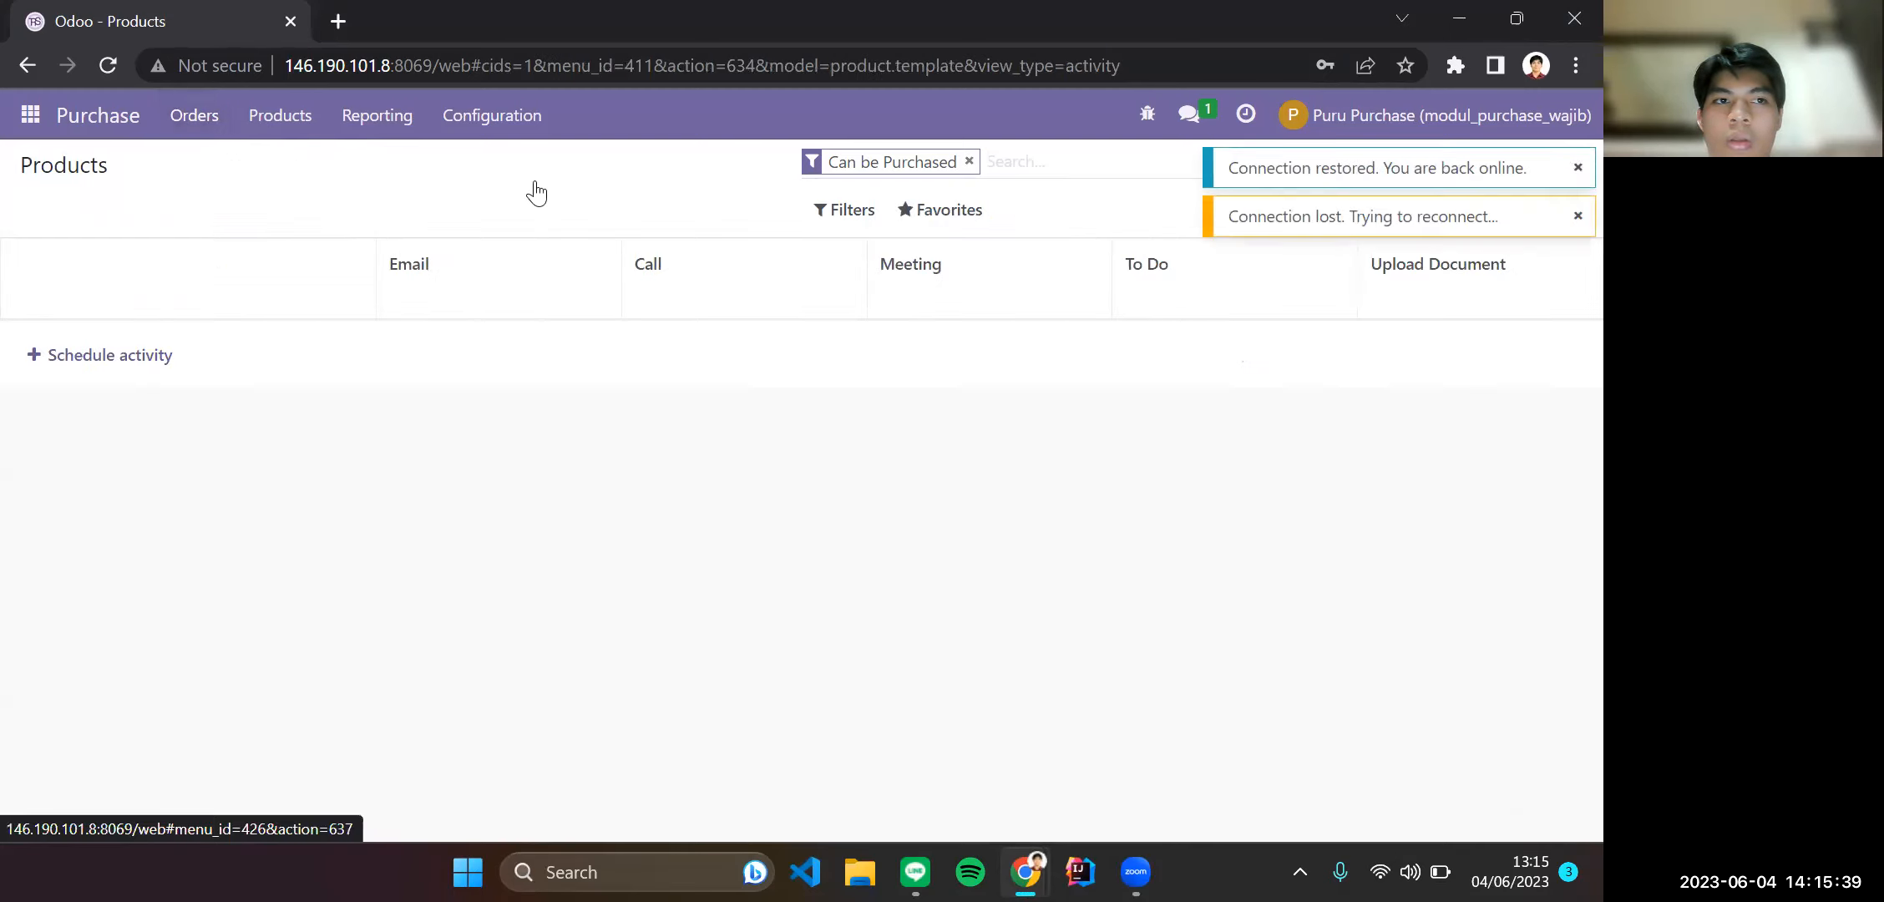
# Dismiss the connection notifications, retry opening the purchase orders list, and reload the Odoo page.
pyautogui.click(1575, 170)
pyautogui.click(1576, 170)
pyautogui.click(193, 115)
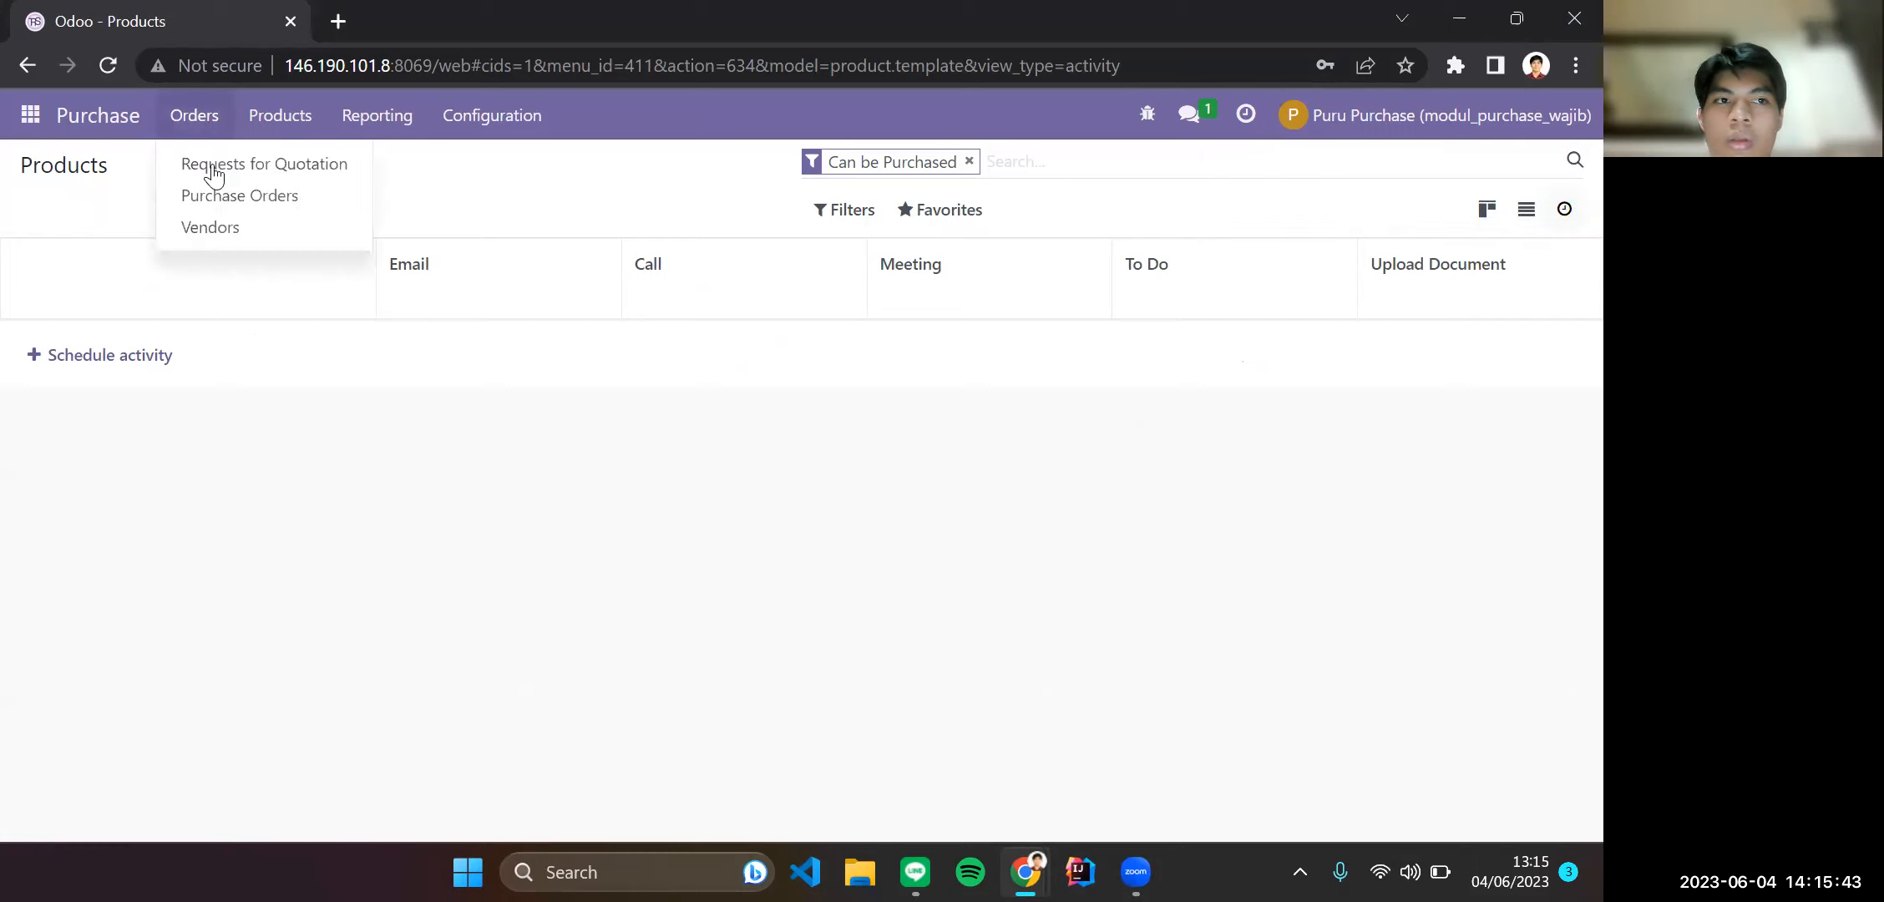
pyautogui.click(269, 193)
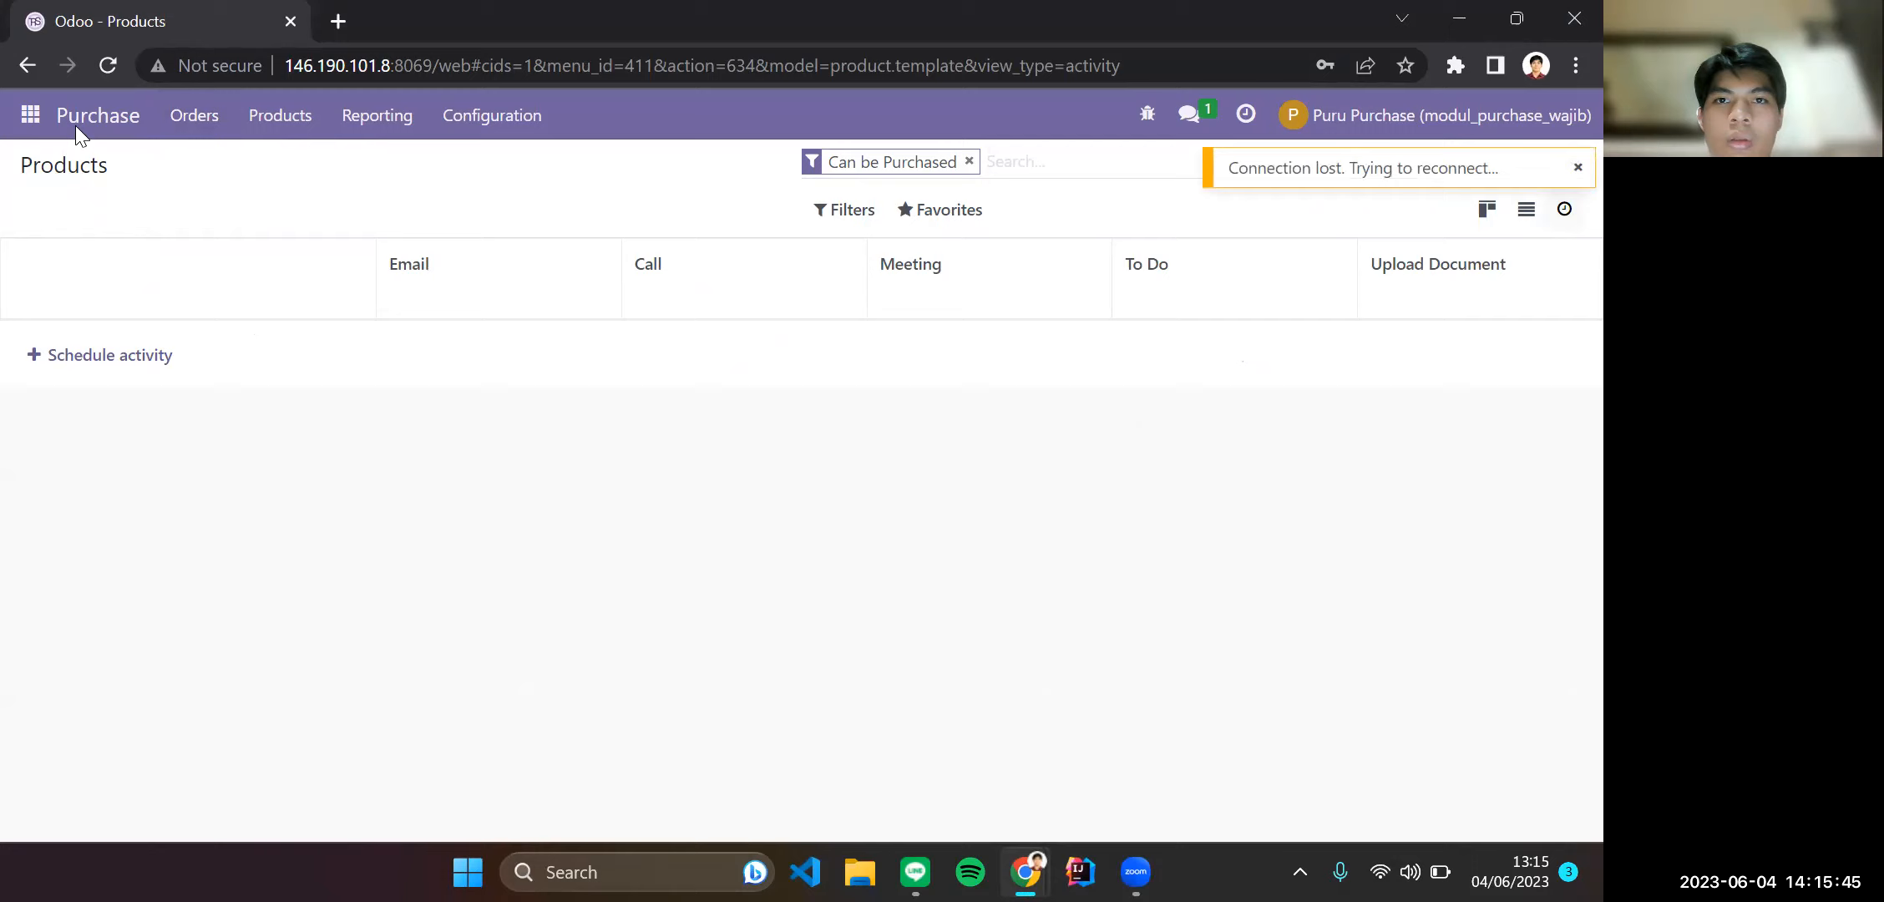
pyautogui.click(107, 65)
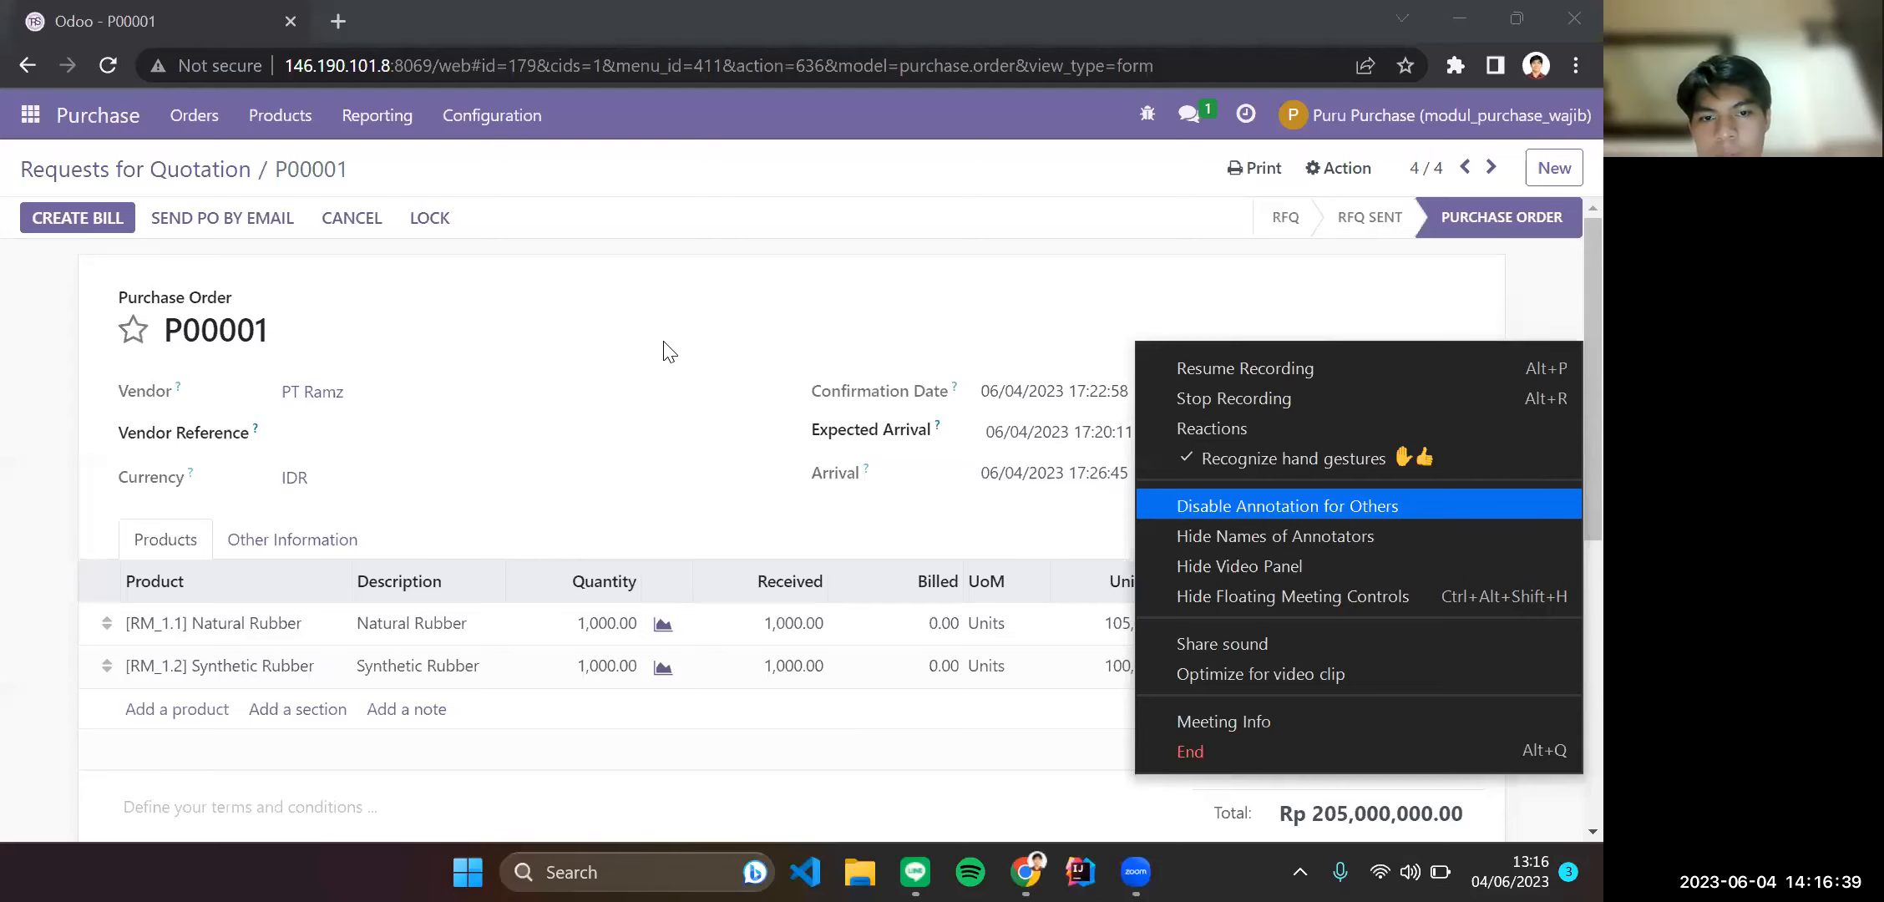
# Create a draft vendor bill from purchase order P00001.
pyautogui.click(670, 352)
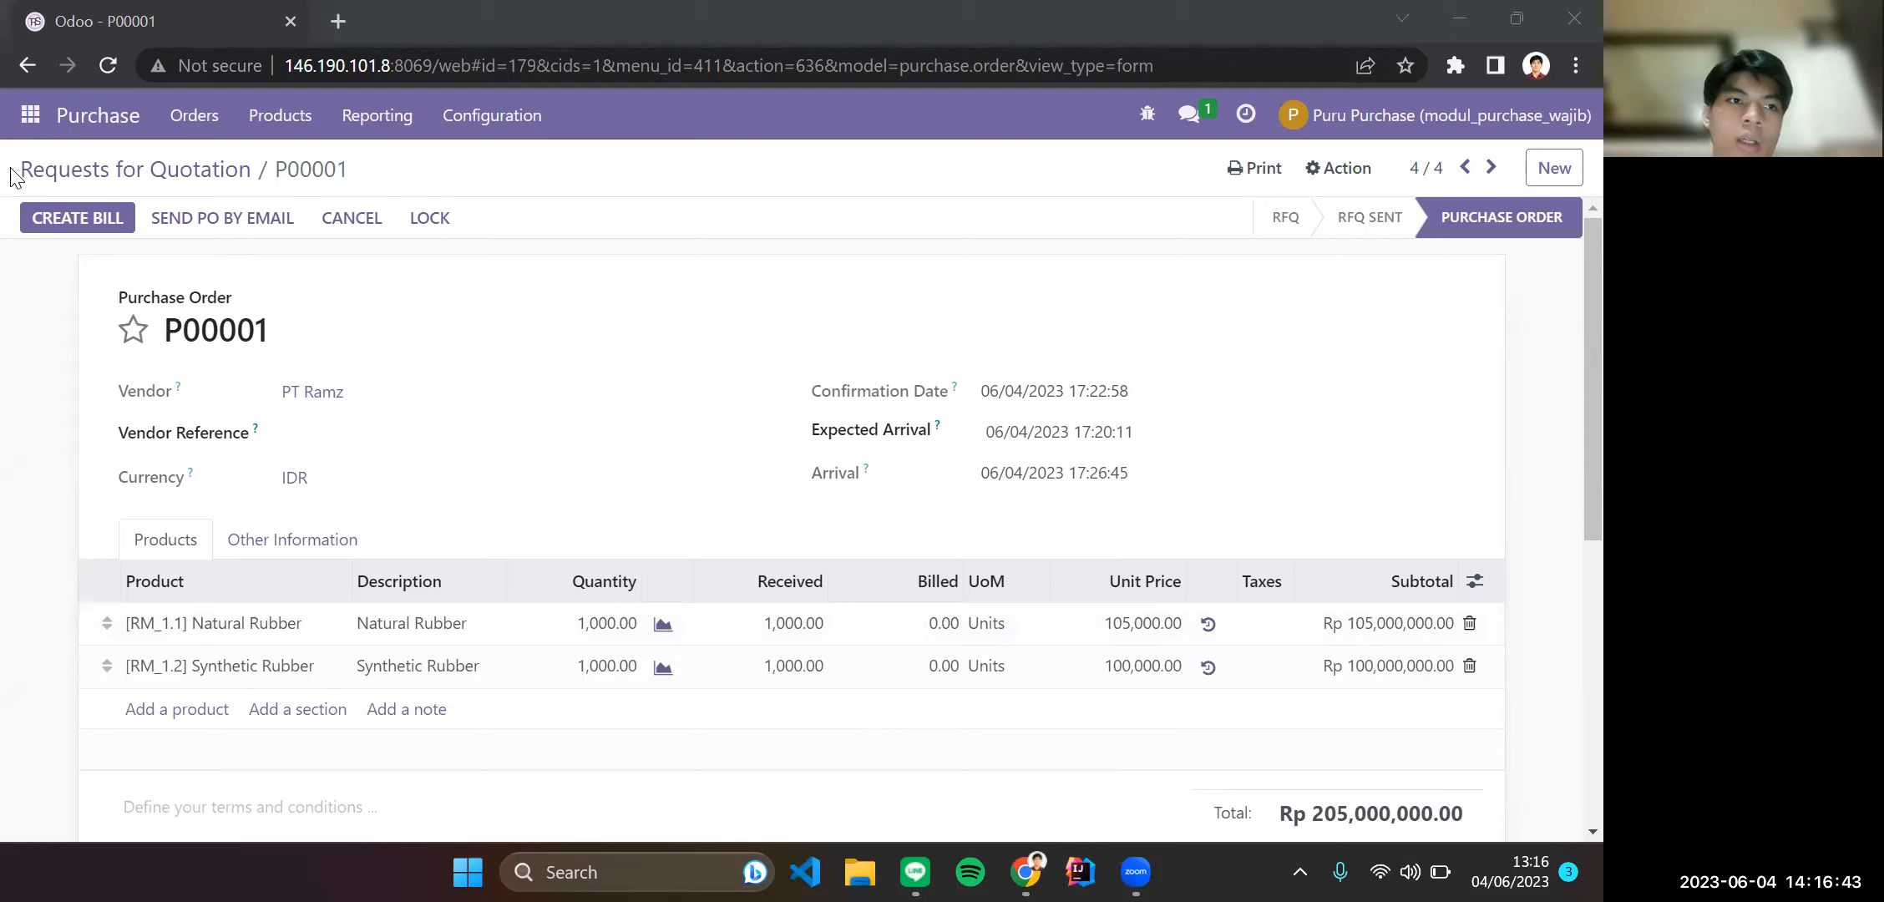
pyautogui.click(100, 219)
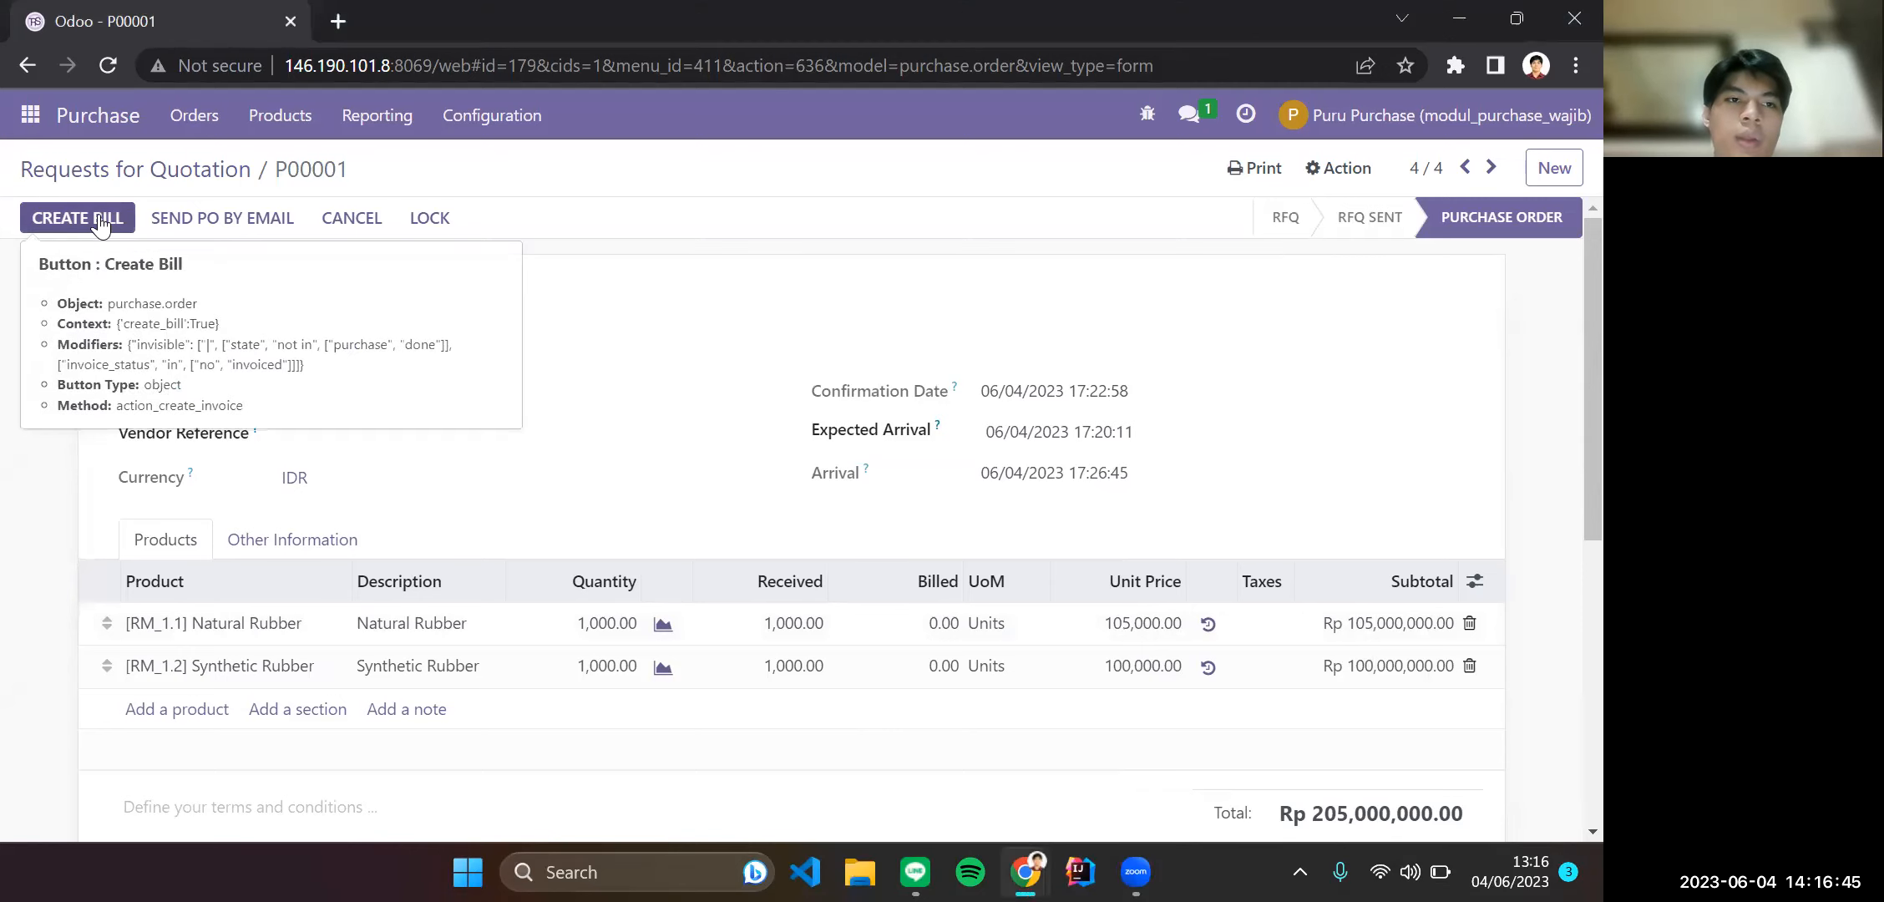
pyautogui.click(99, 219)
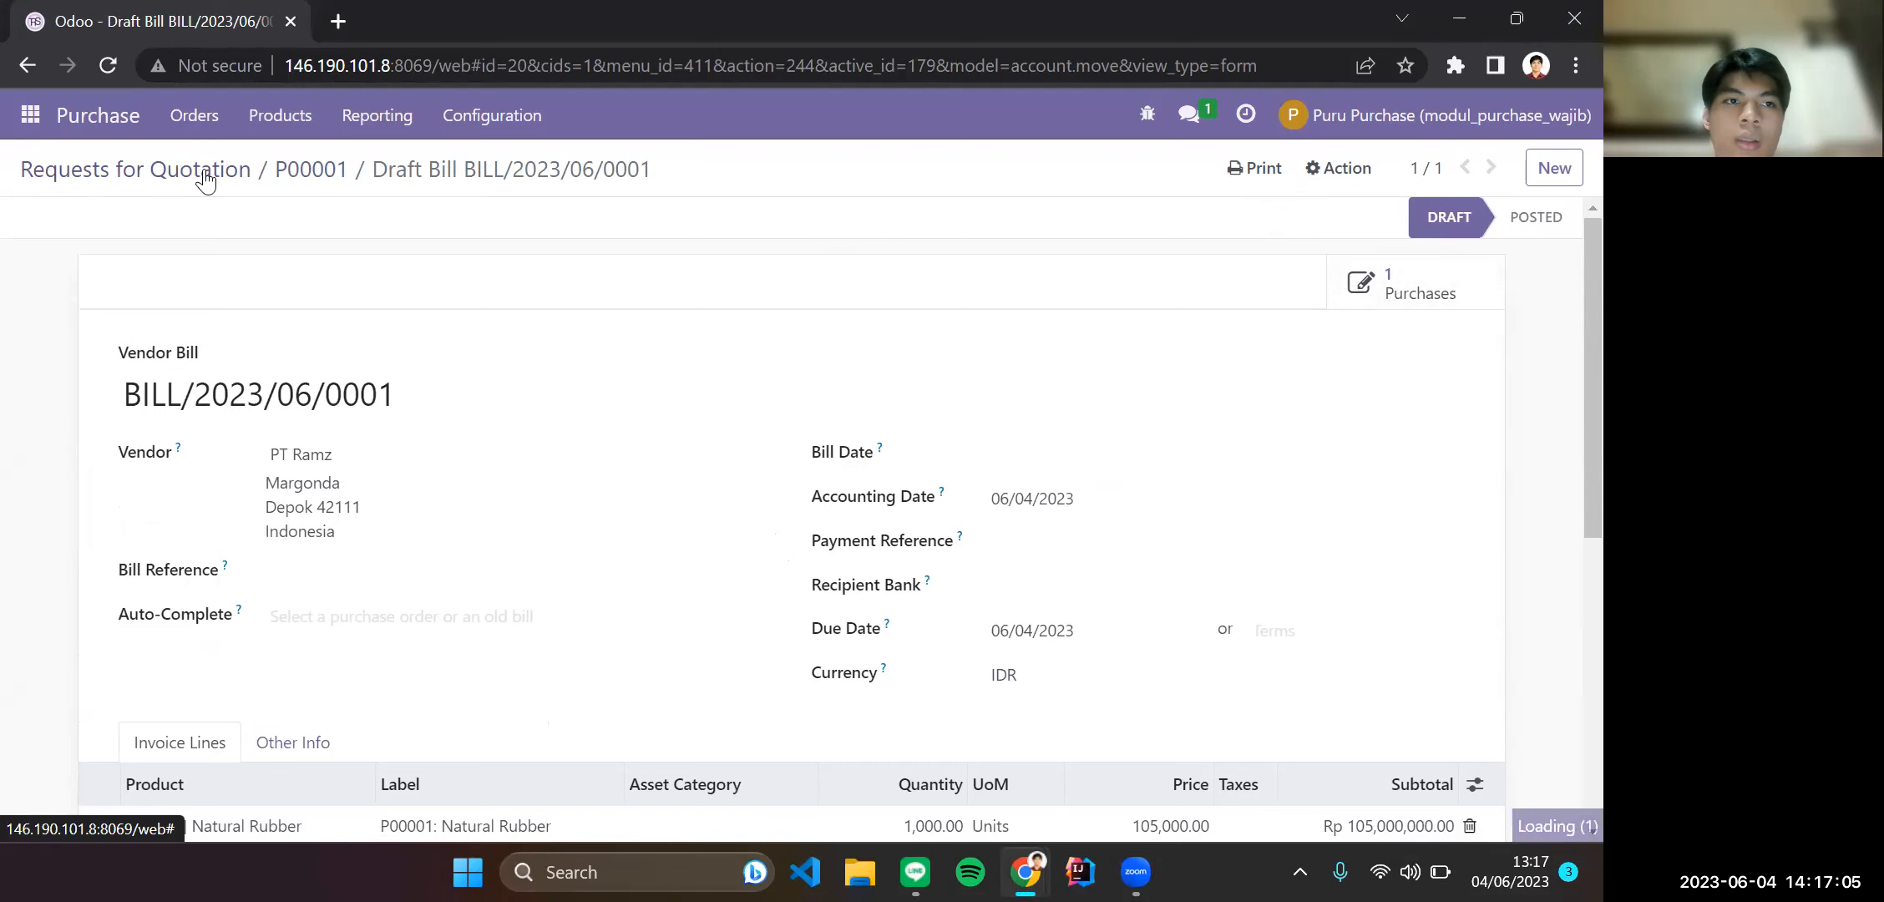
# Create a draft vendor bill from purchase order P00002 and return to the Requests for Quotation list.
pyautogui.click(205, 177)
pyautogui.click(616, 511)
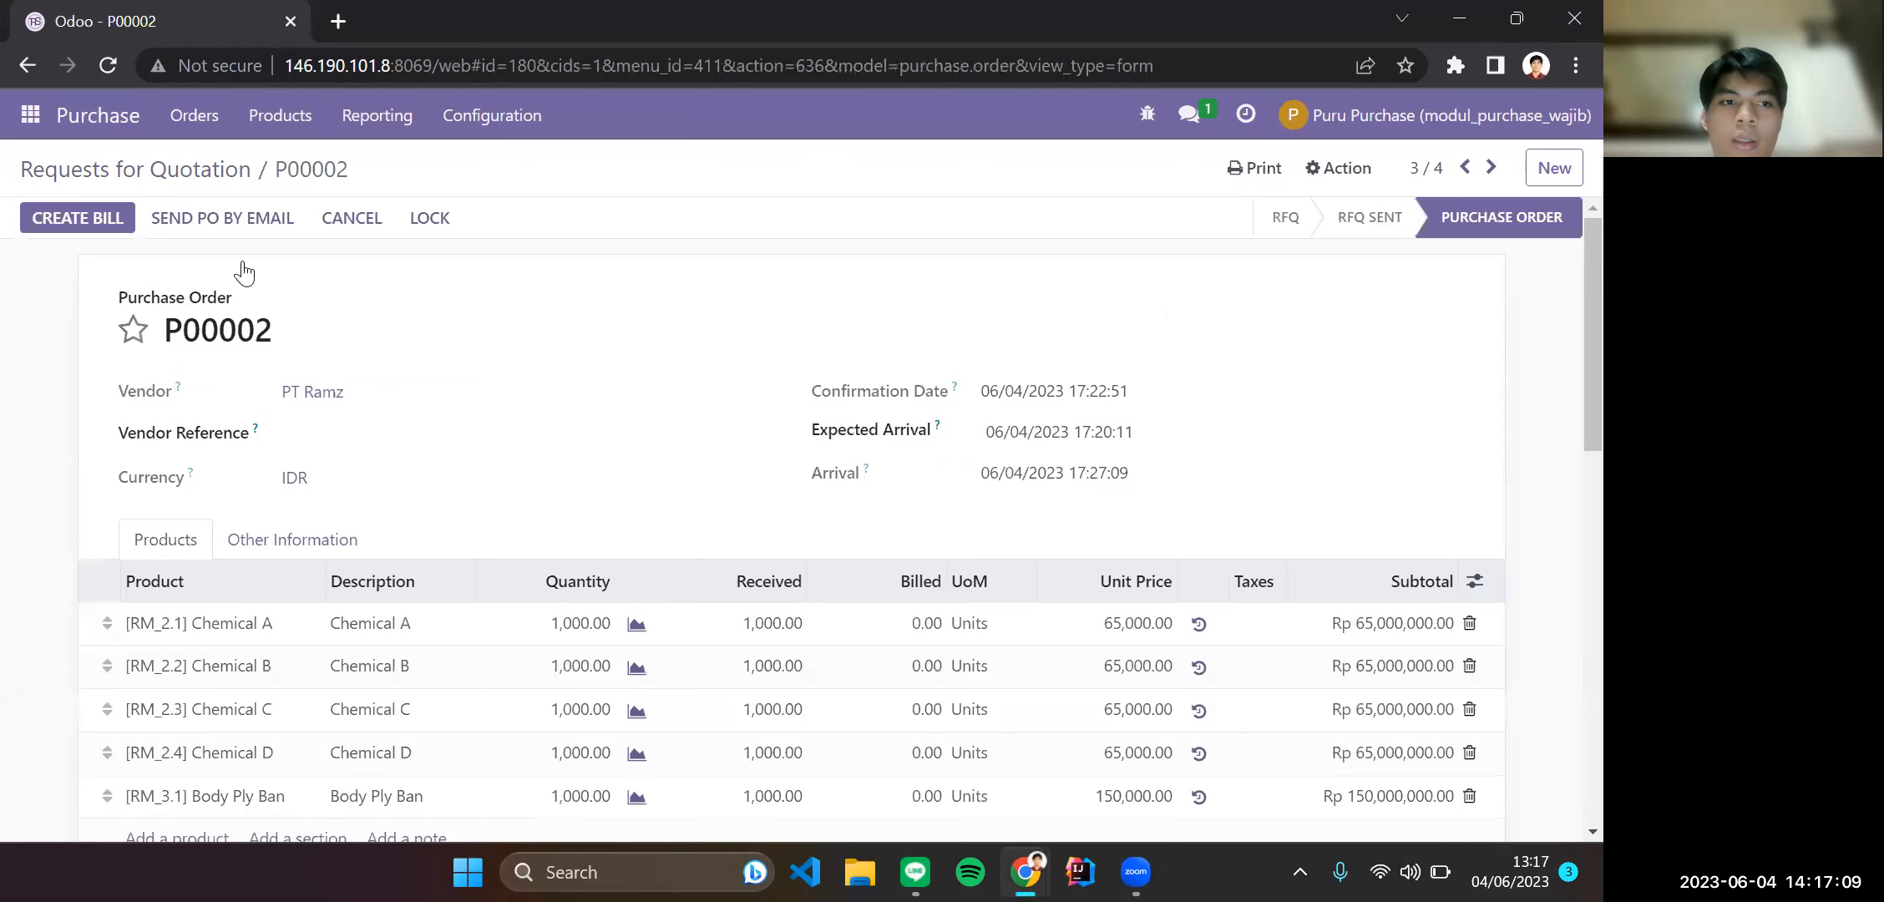
pyautogui.click(77, 218)
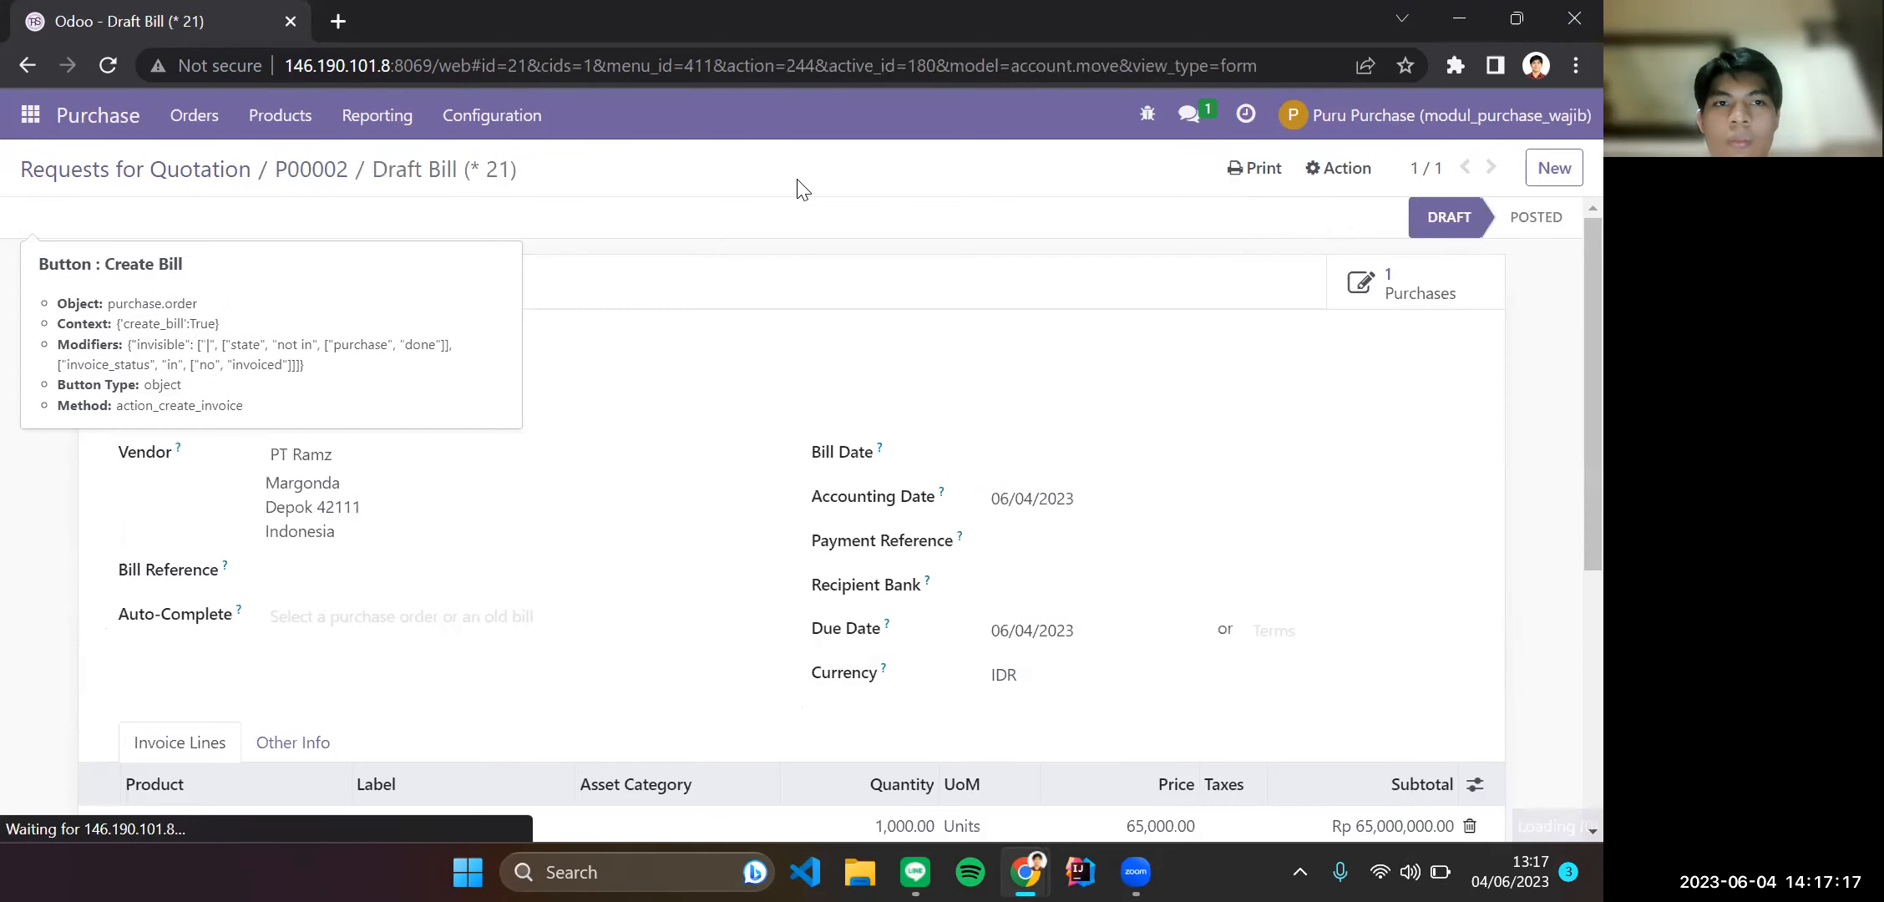
pyautogui.click(316, 180)
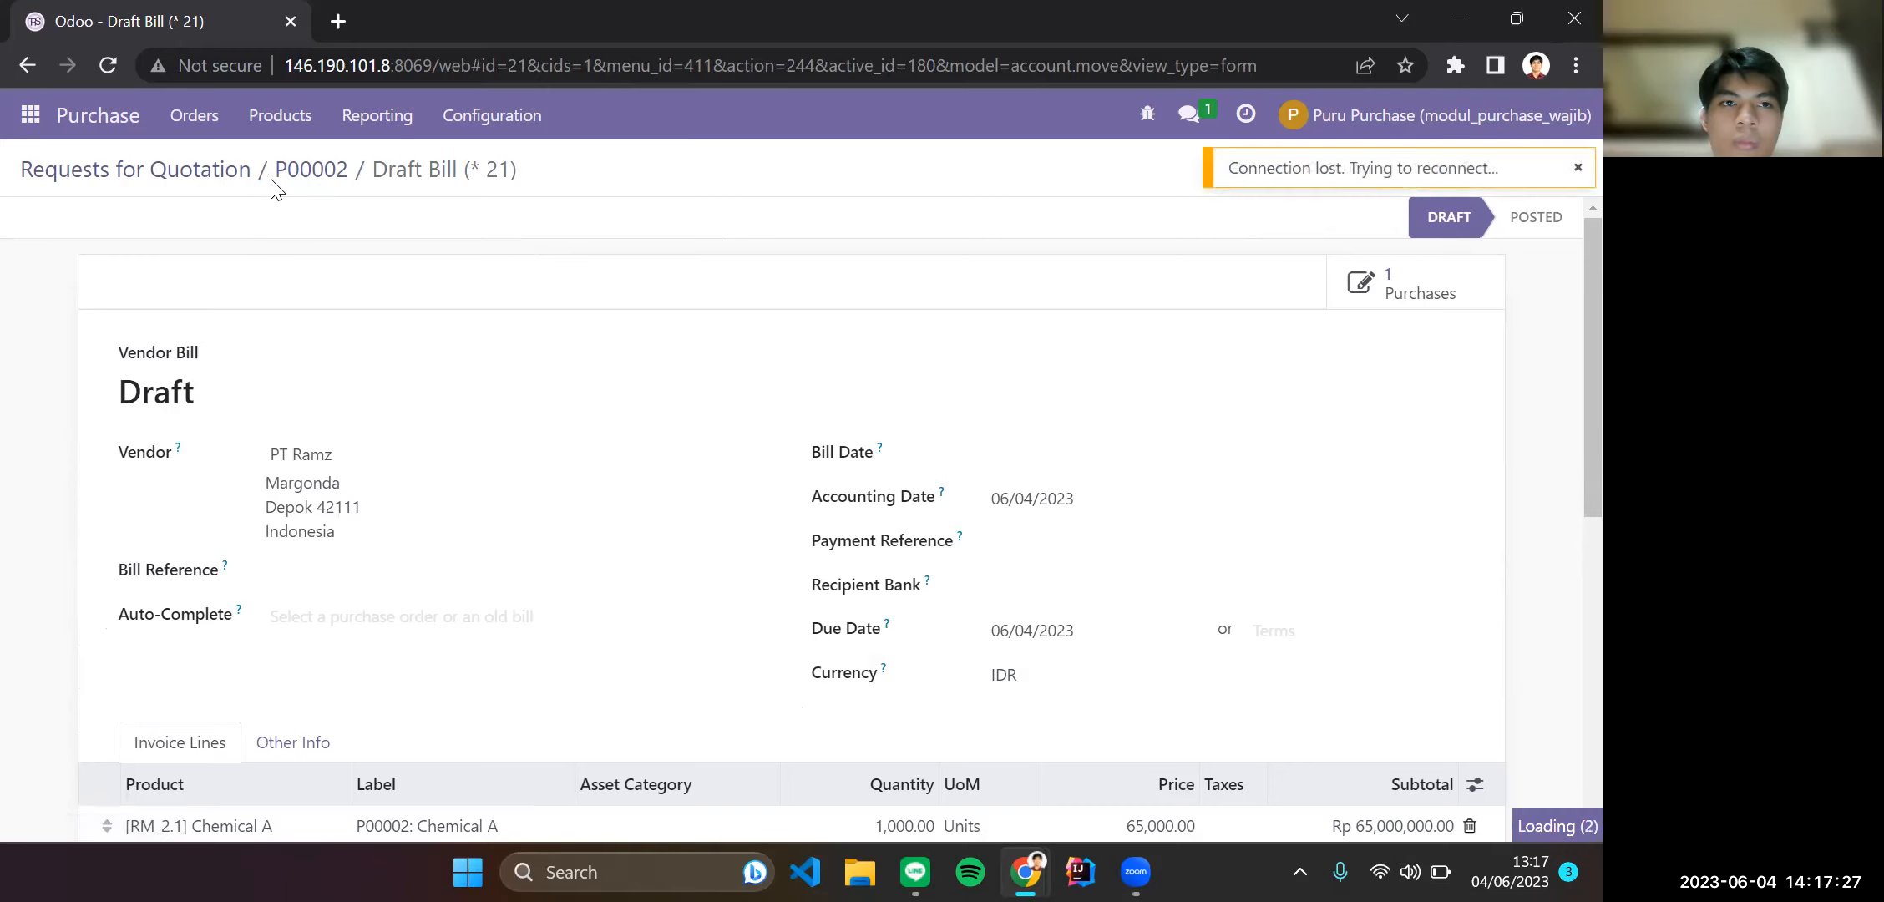
pyautogui.click(178, 187)
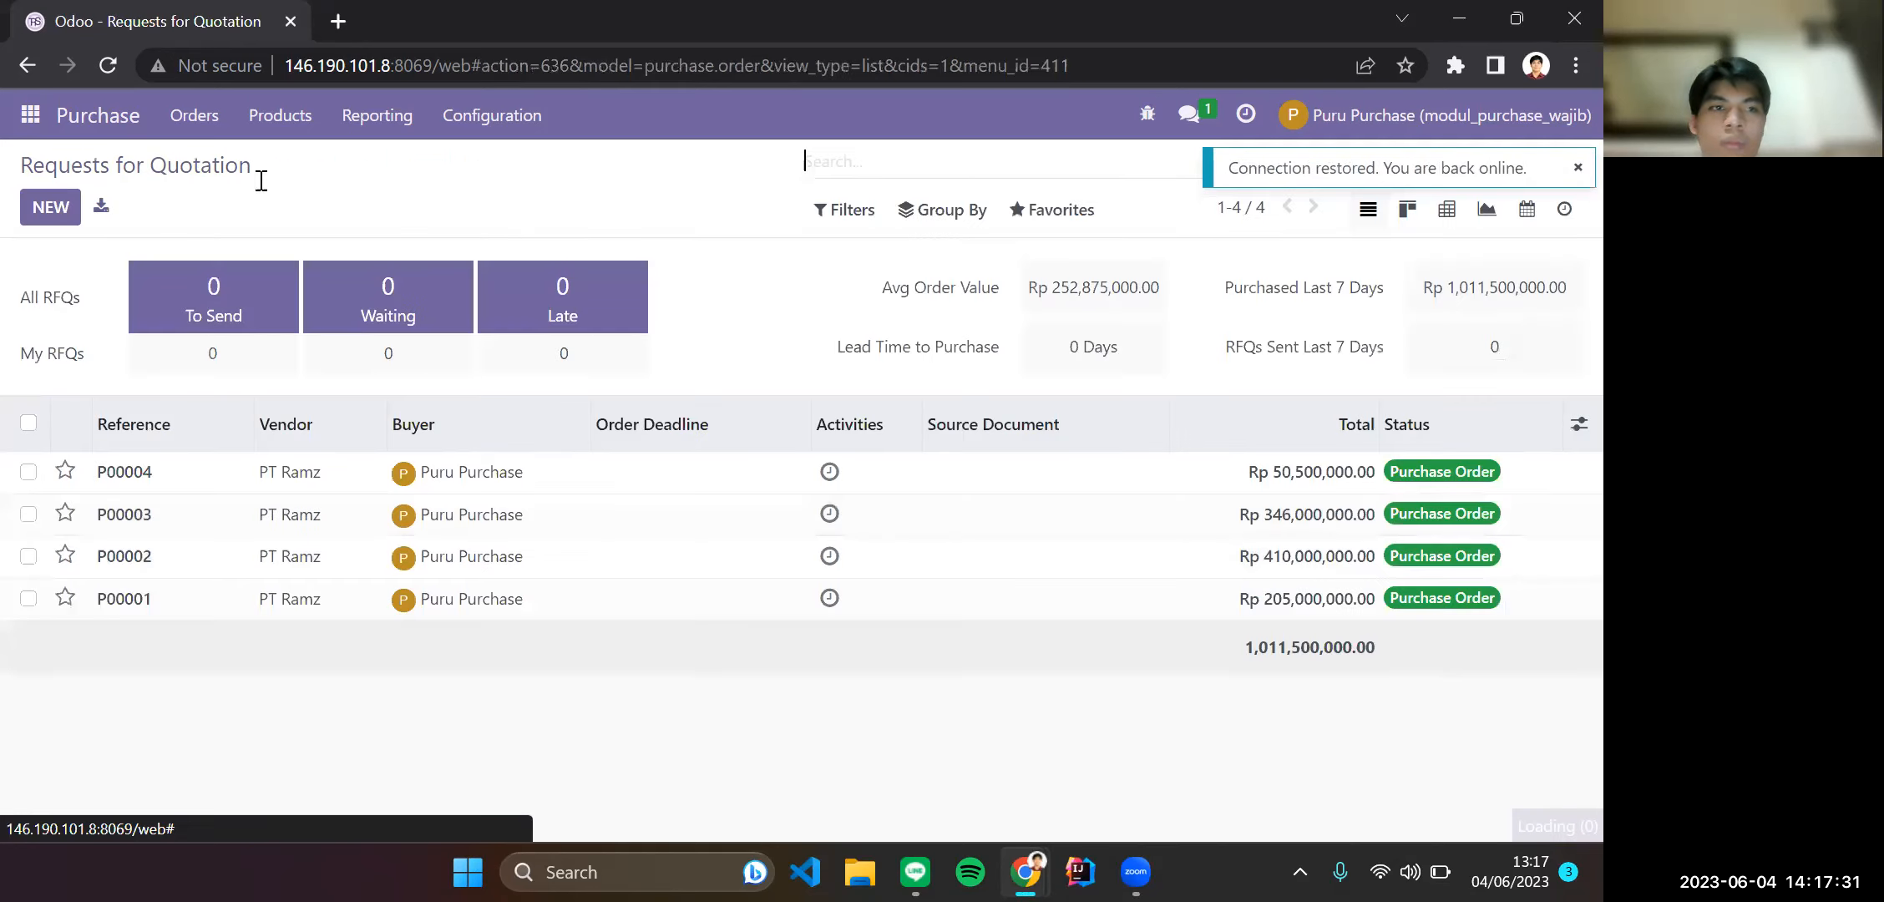
# Create draft vendor bills from purchase orders P00003 and P00004.
pyautogui.click(168, 516)
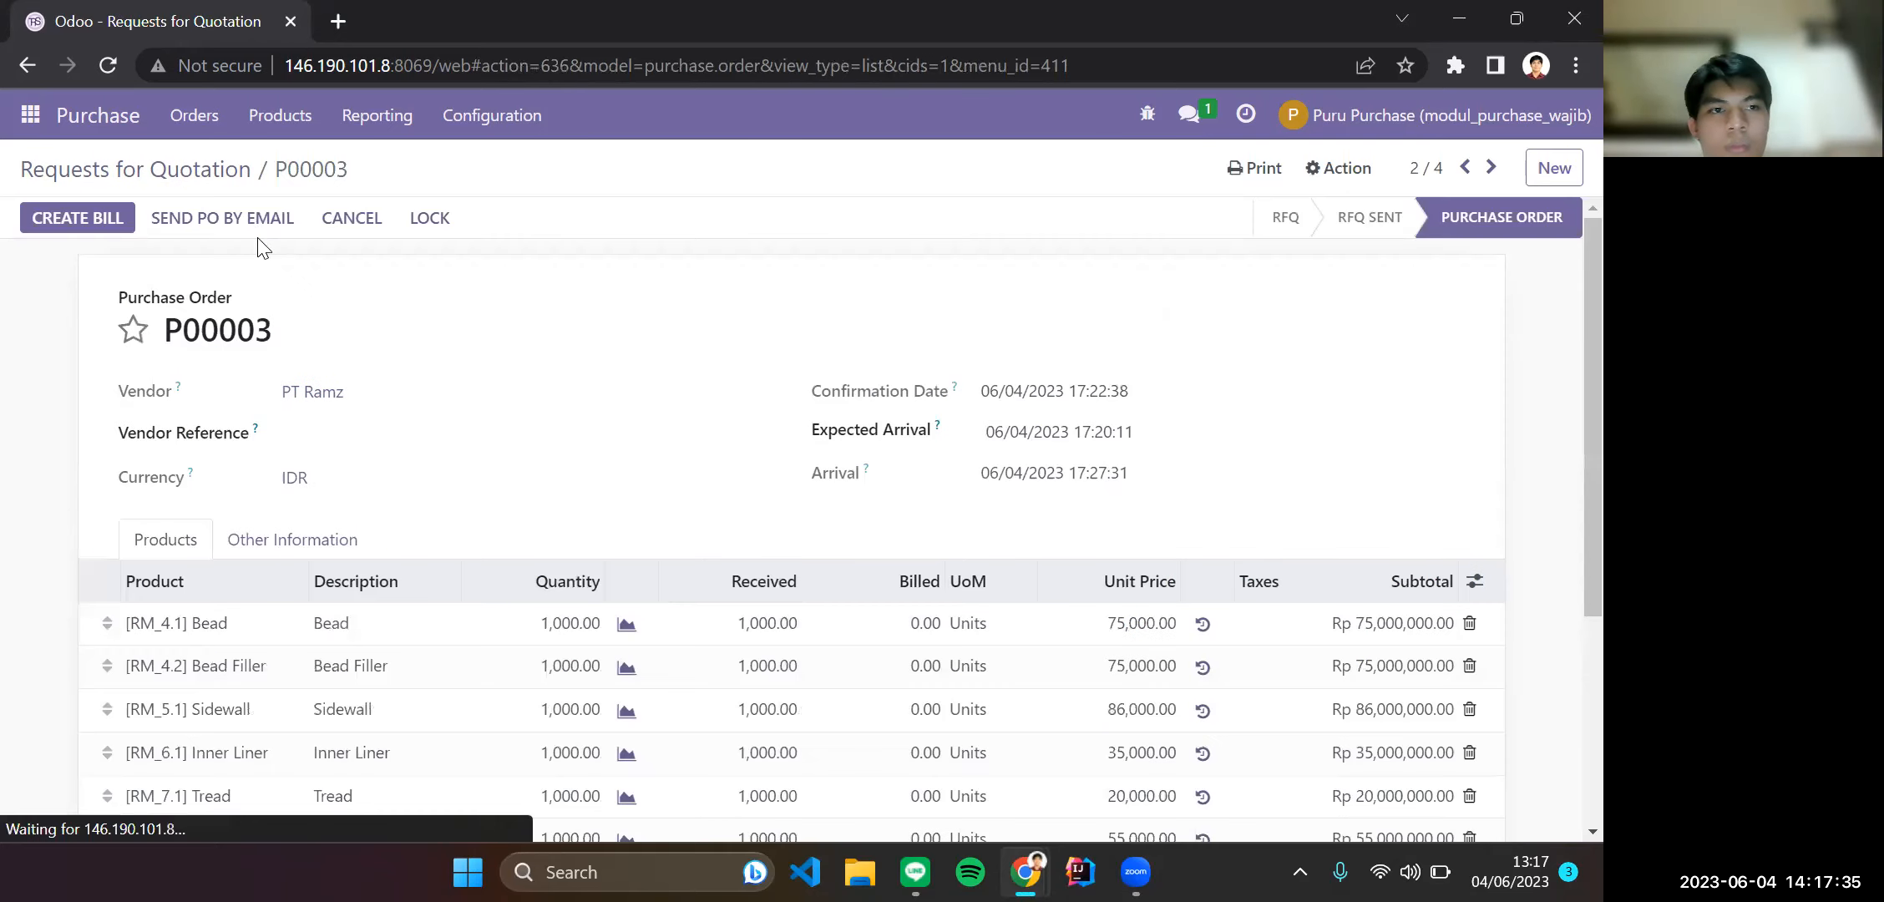
pyautogui.click(121, 220)
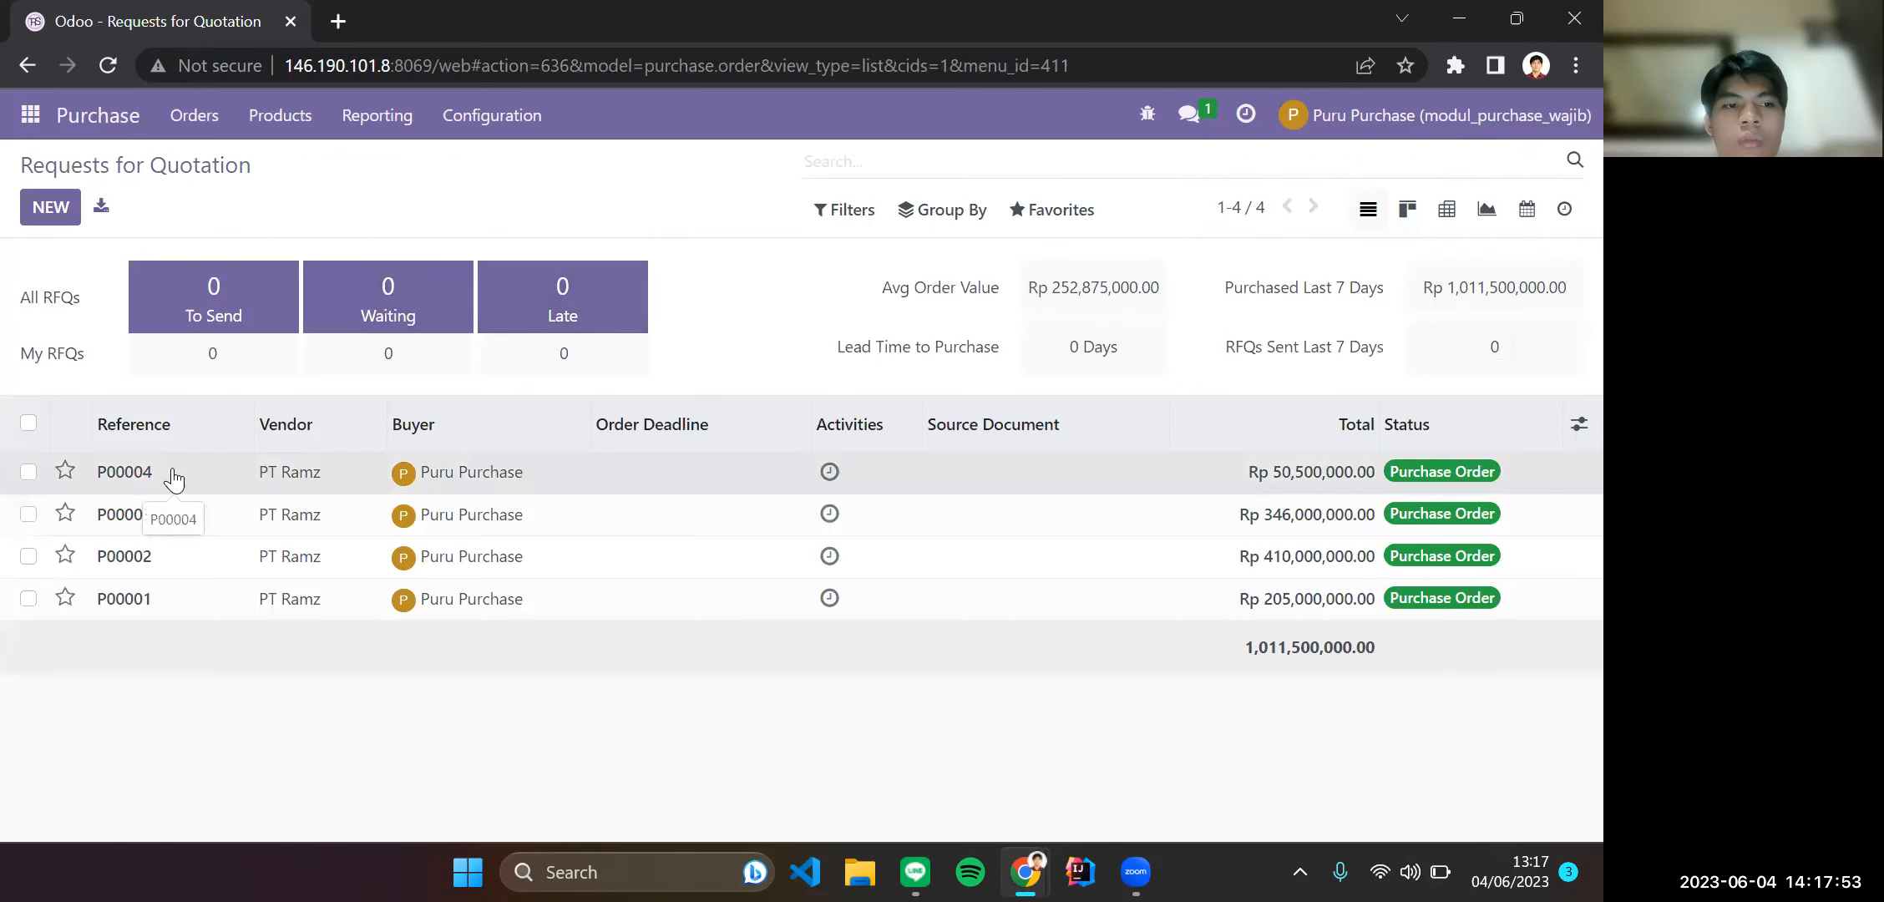
pyautogui.click(173, 478)
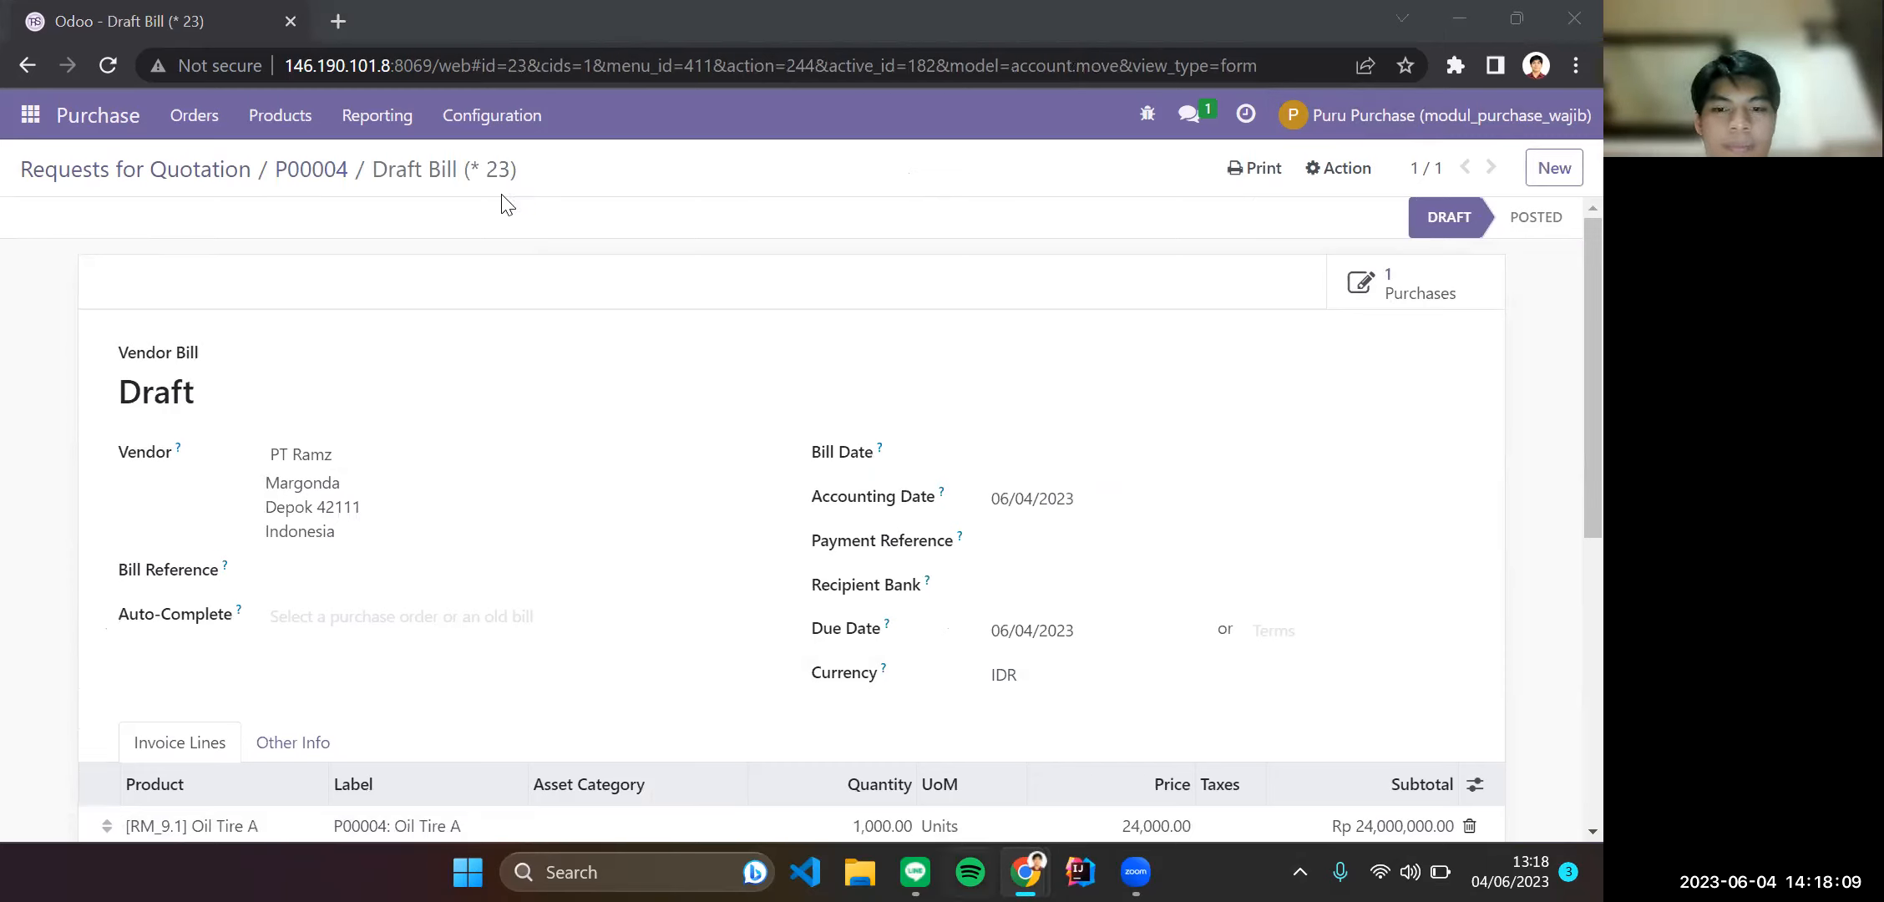
# Switch to the Skenario Purchase document in Google Docs and read sections 10, Double Approval, through 12, Lock Order.
pyautogui.hotkey('alt', 'Tab')
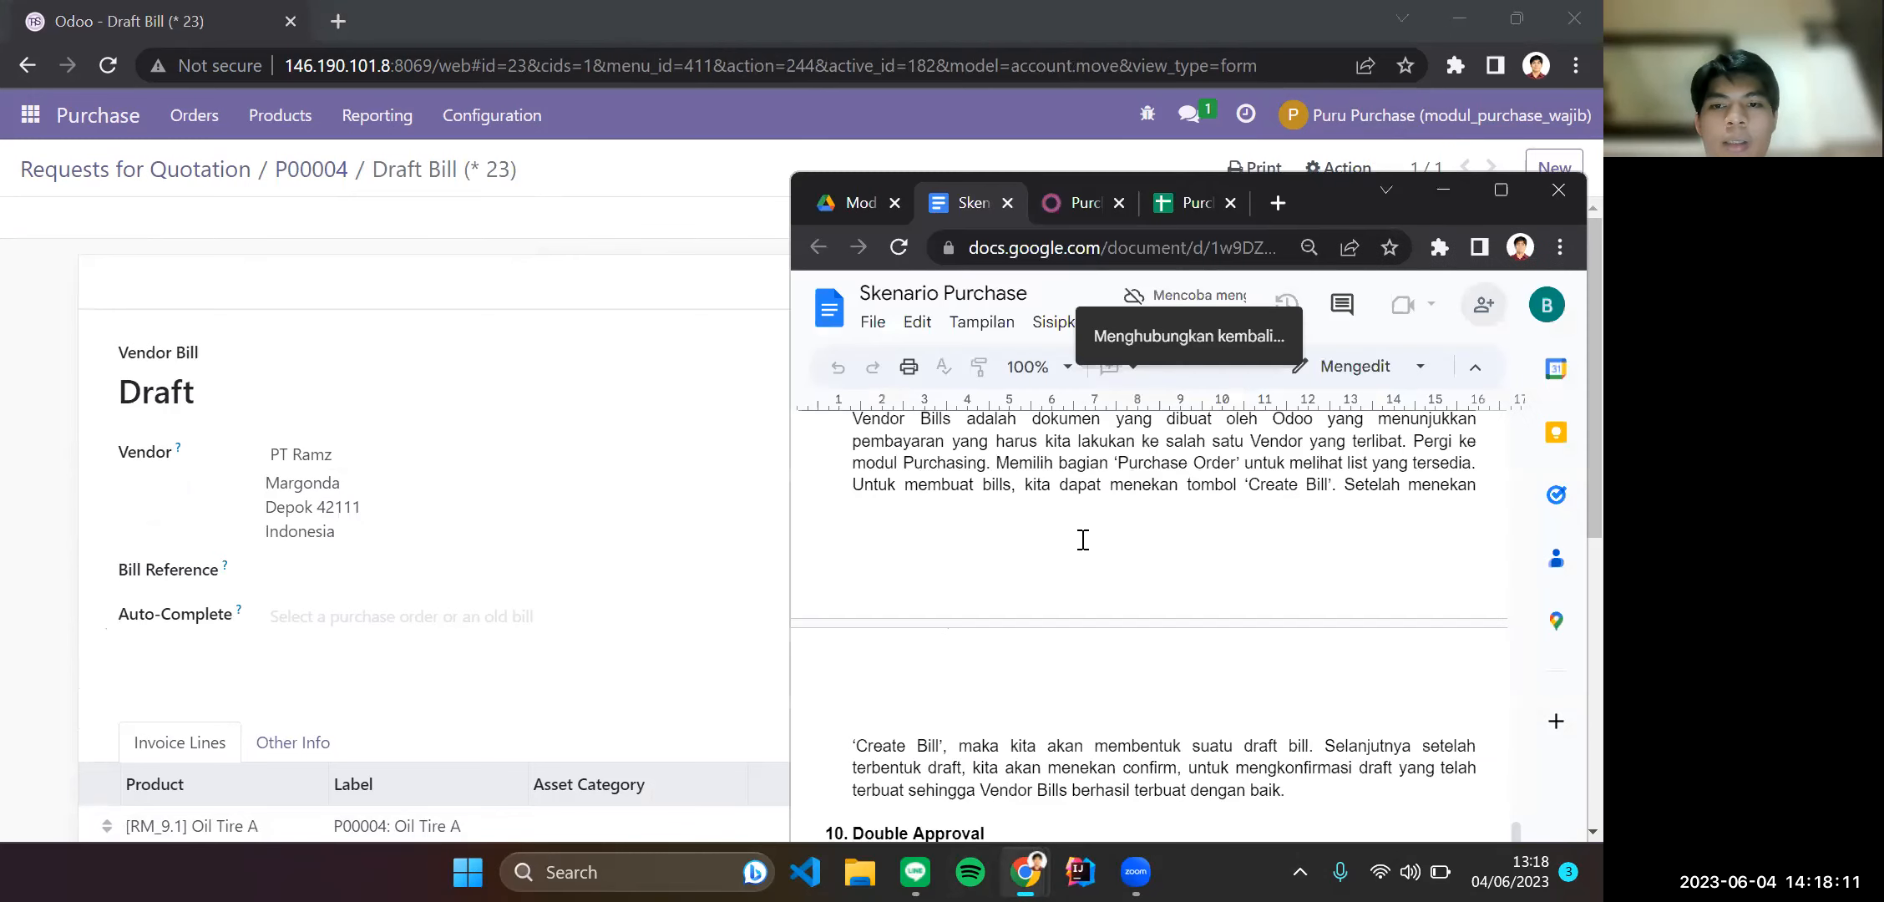
pyautogui.scroll(-5, 1083, 539)
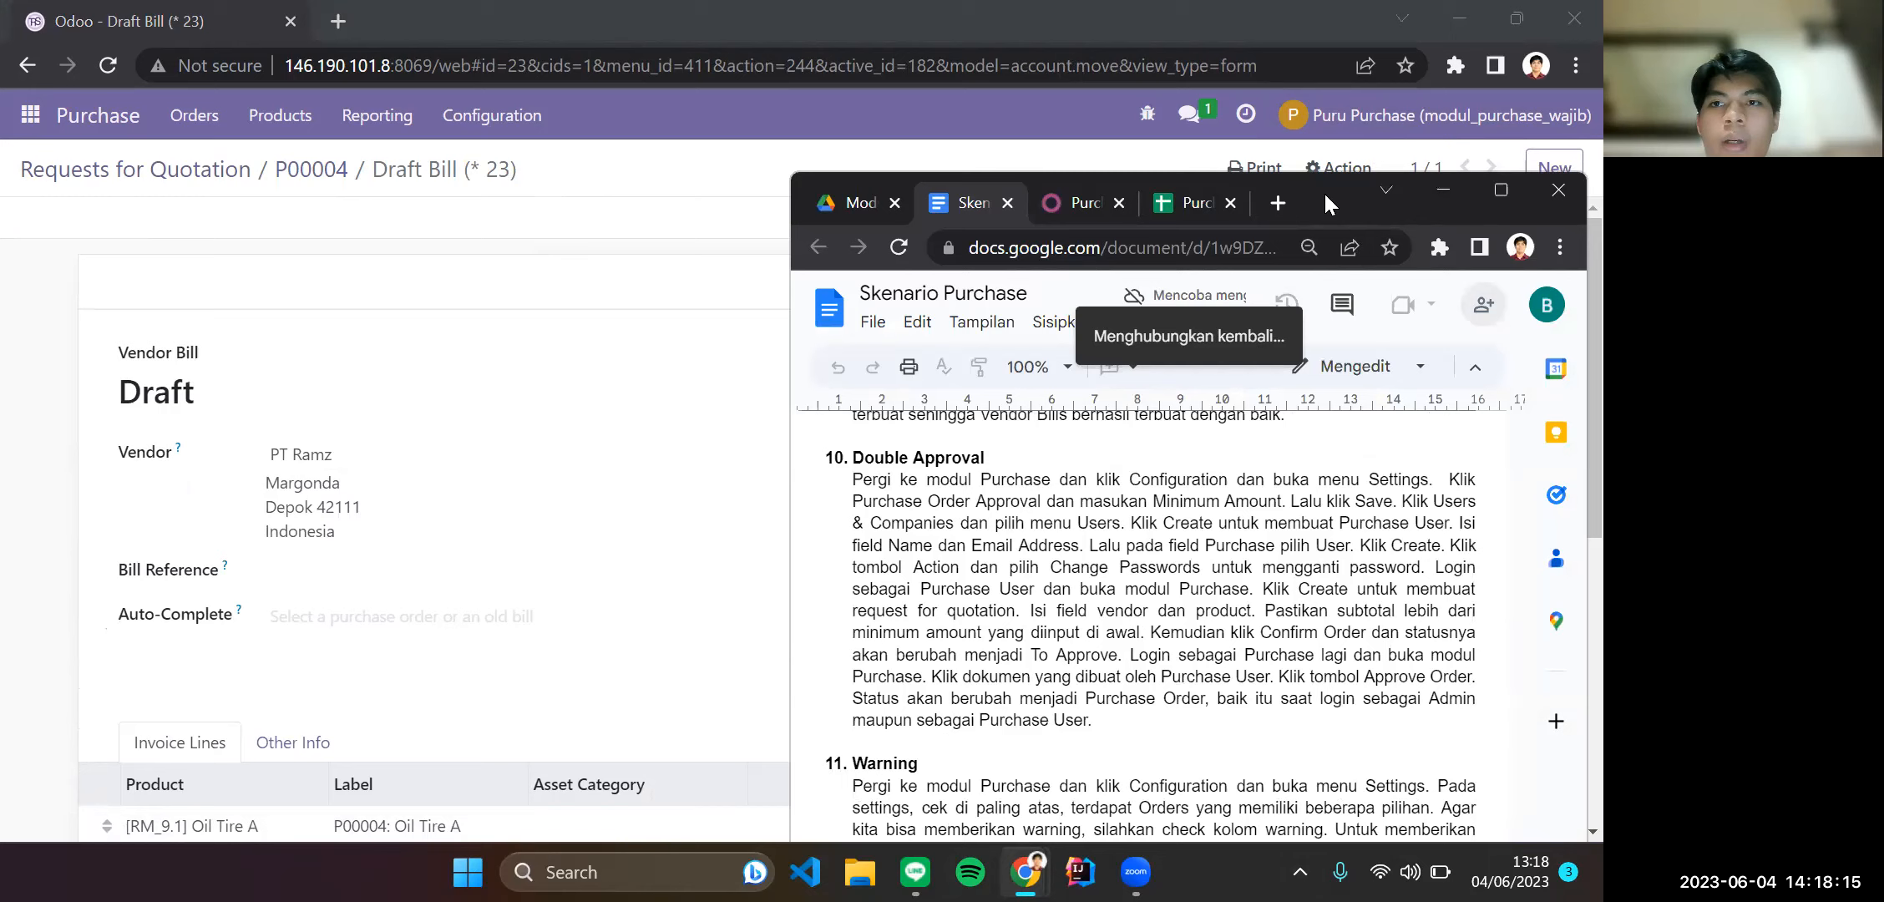
pyautogui.moveTo(1323, 192); pyautogui.dragTo(1314, 39)
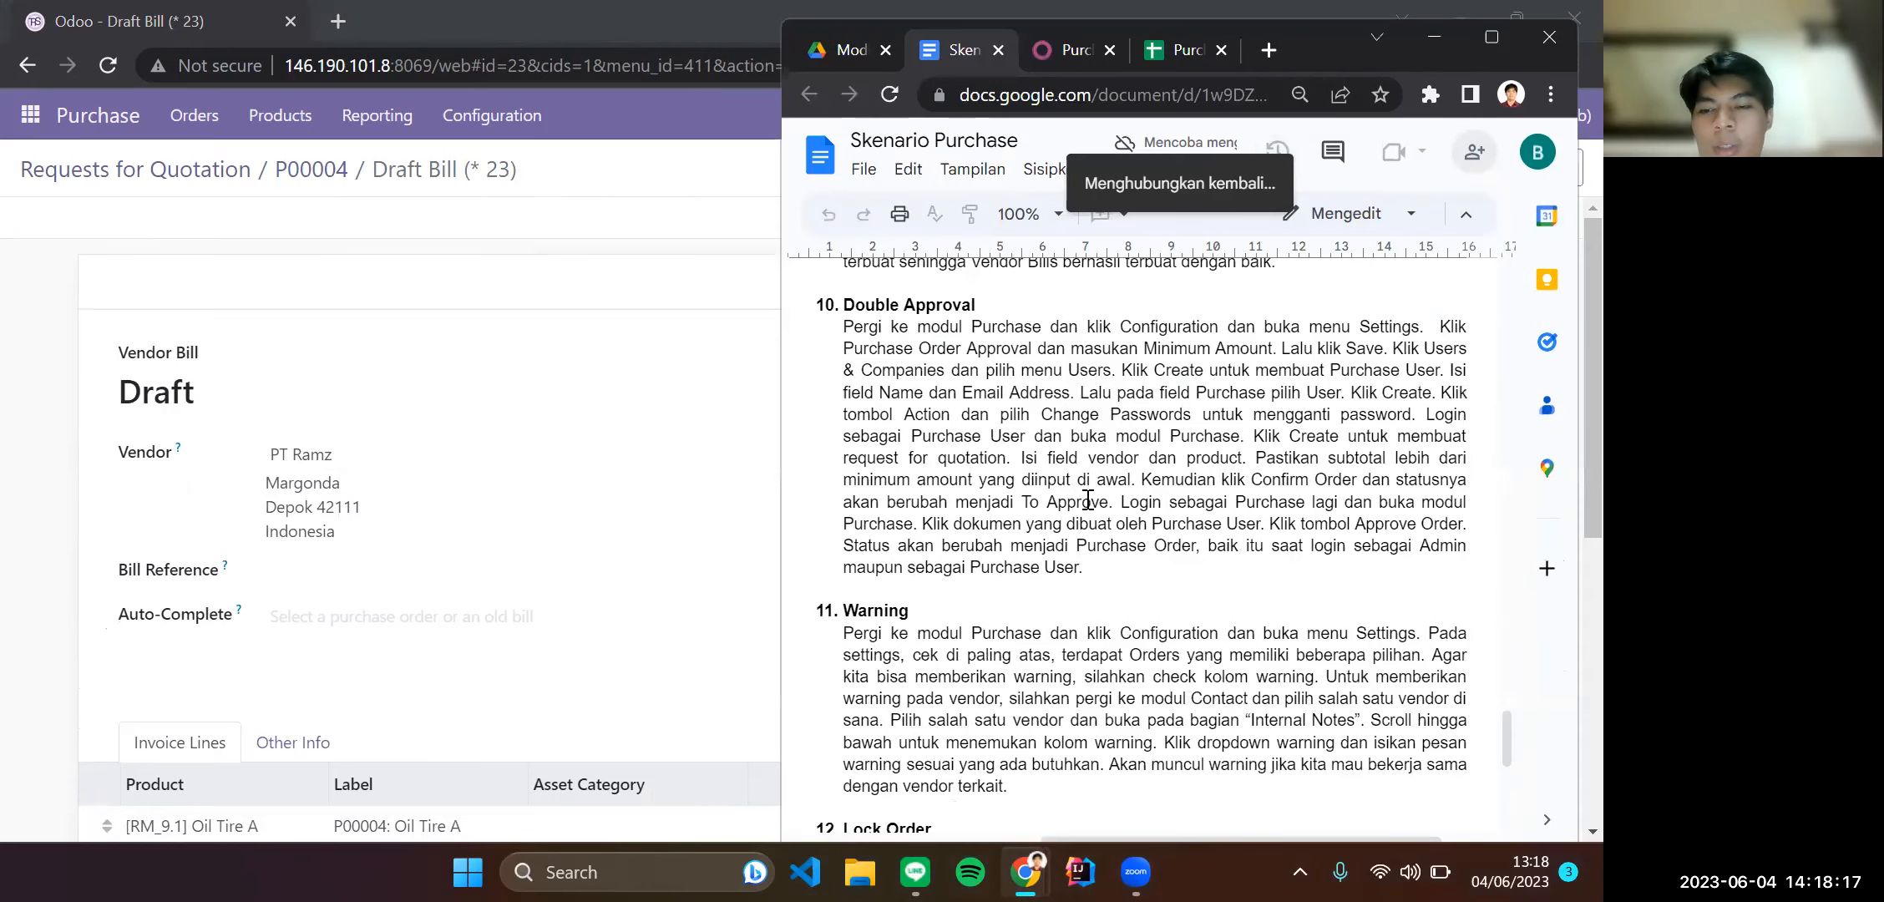
pyautogui.scroll(6, 1088, 493)
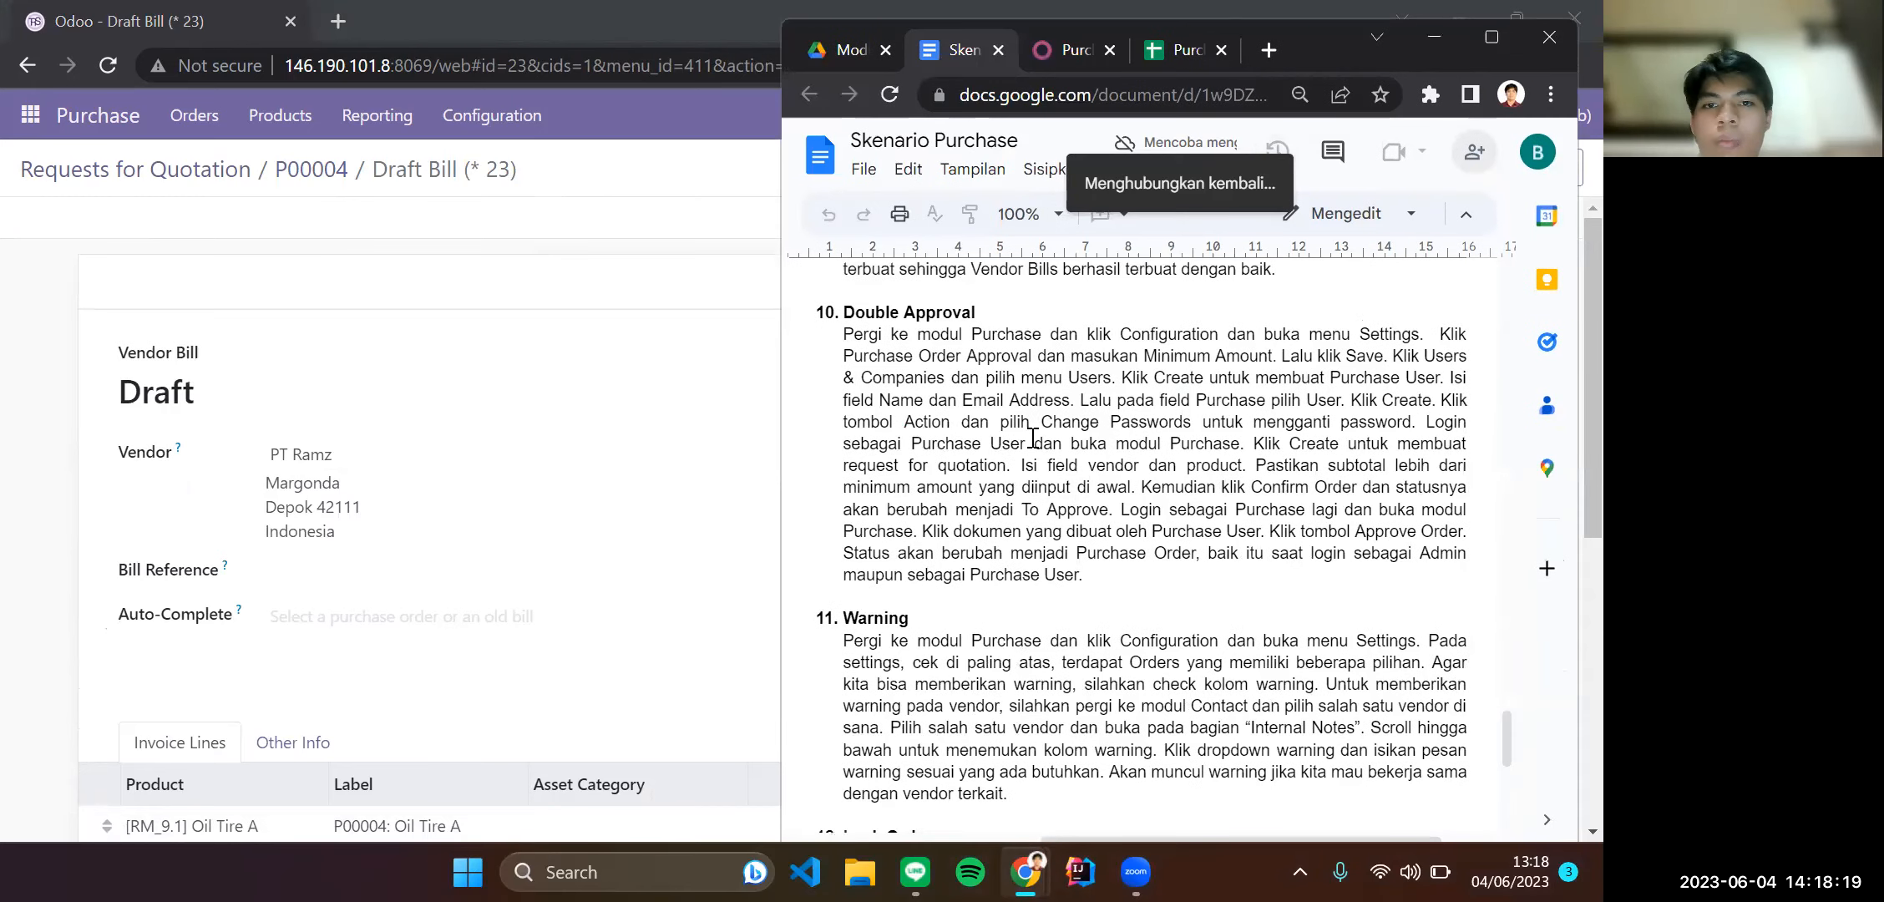
pyautogui.scroll(-6, 1088, 478)
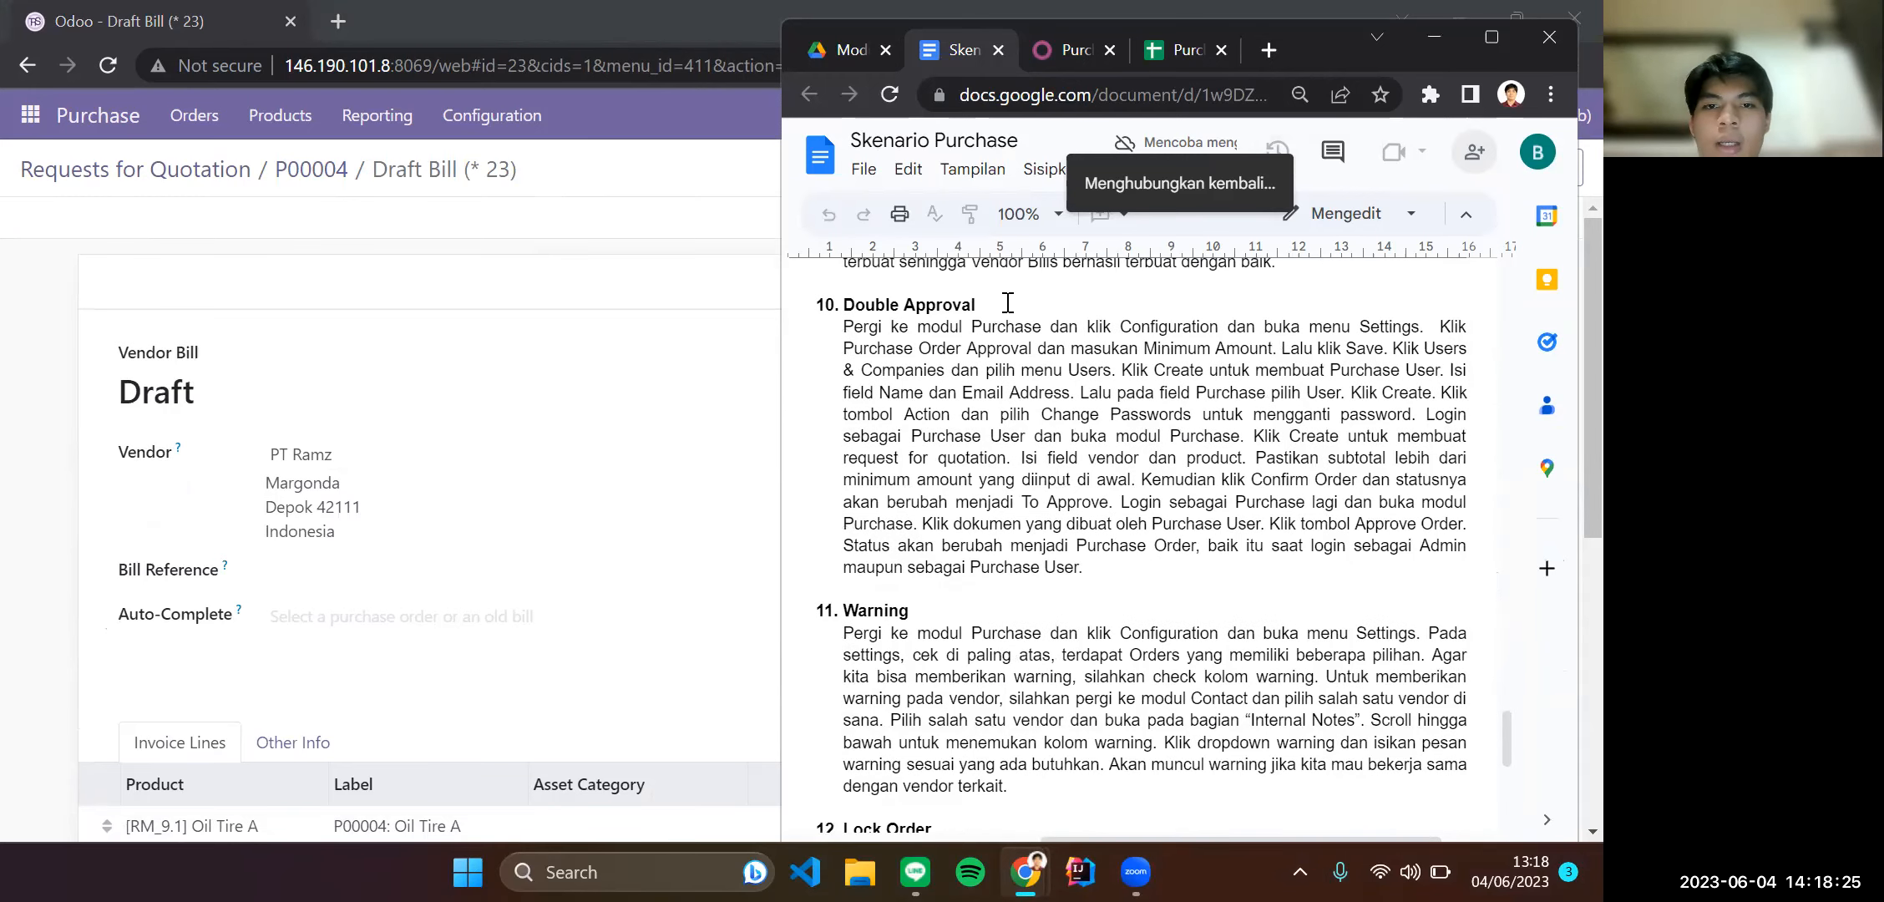
pyautogui.scroll(-2, 1010, 570)
pyautogui.scroll(-2, 1002, 580)
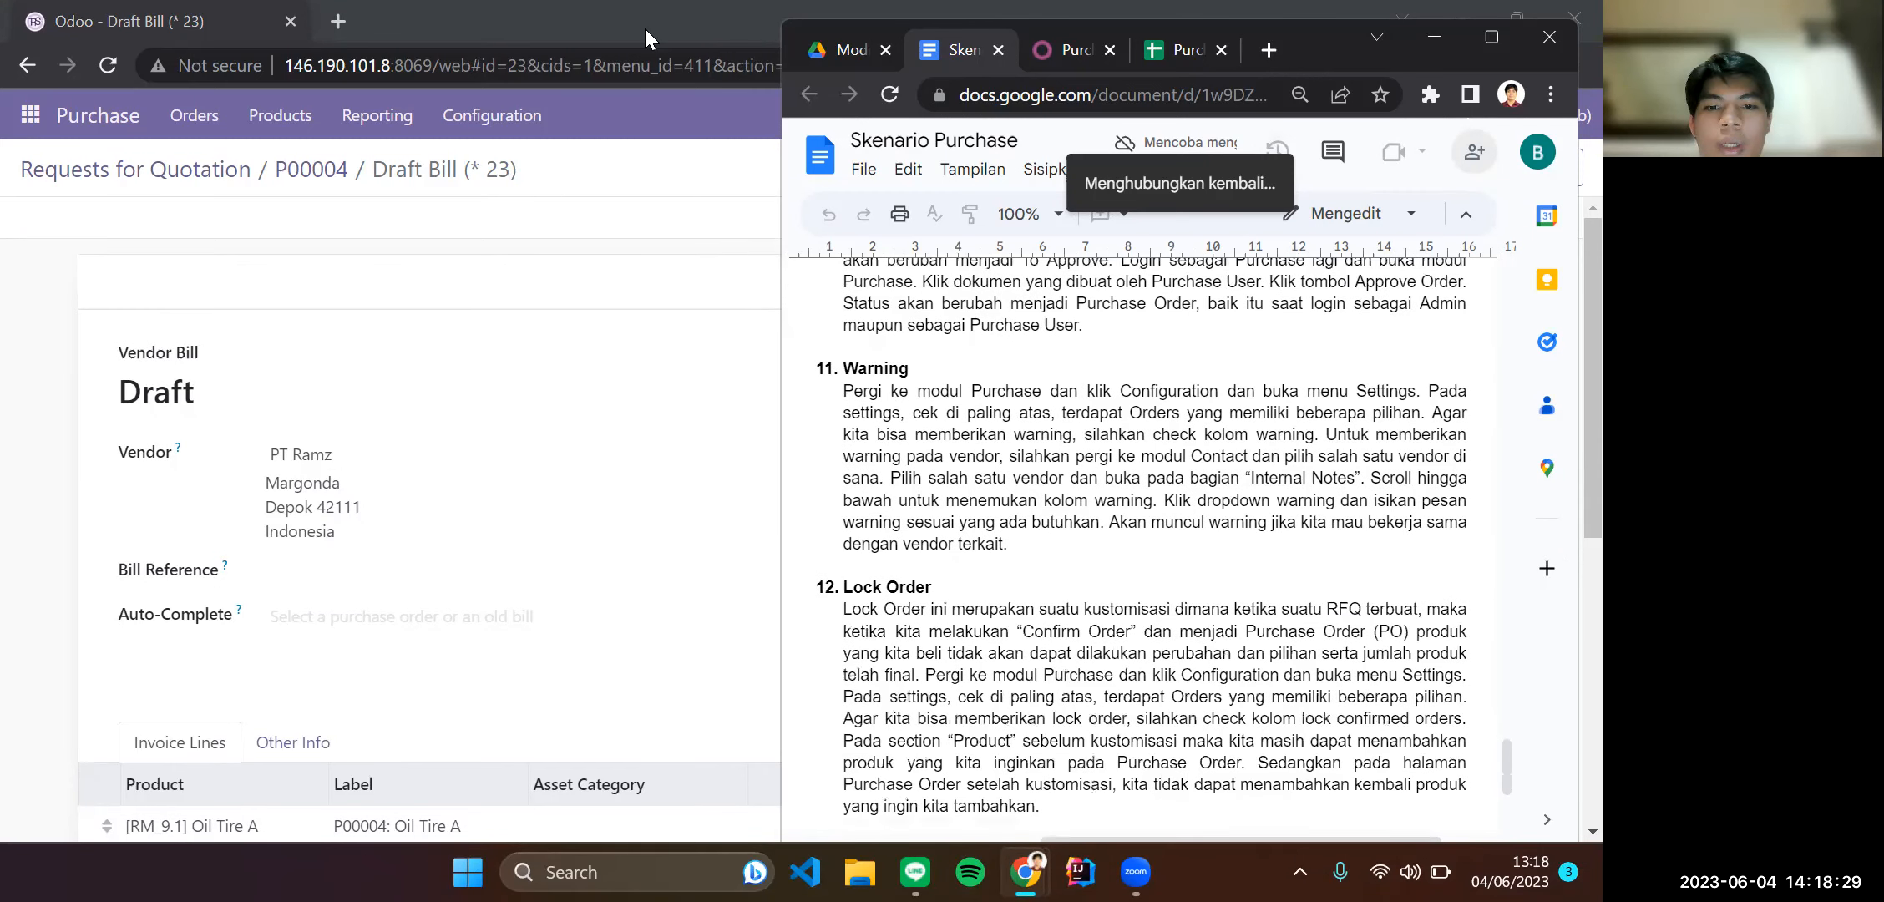
# Switch back to Odoo, log out of the purchase user's account, and log in as the administrator on the modul_purchase_wajib database.
pyautogui.click(649, 38)
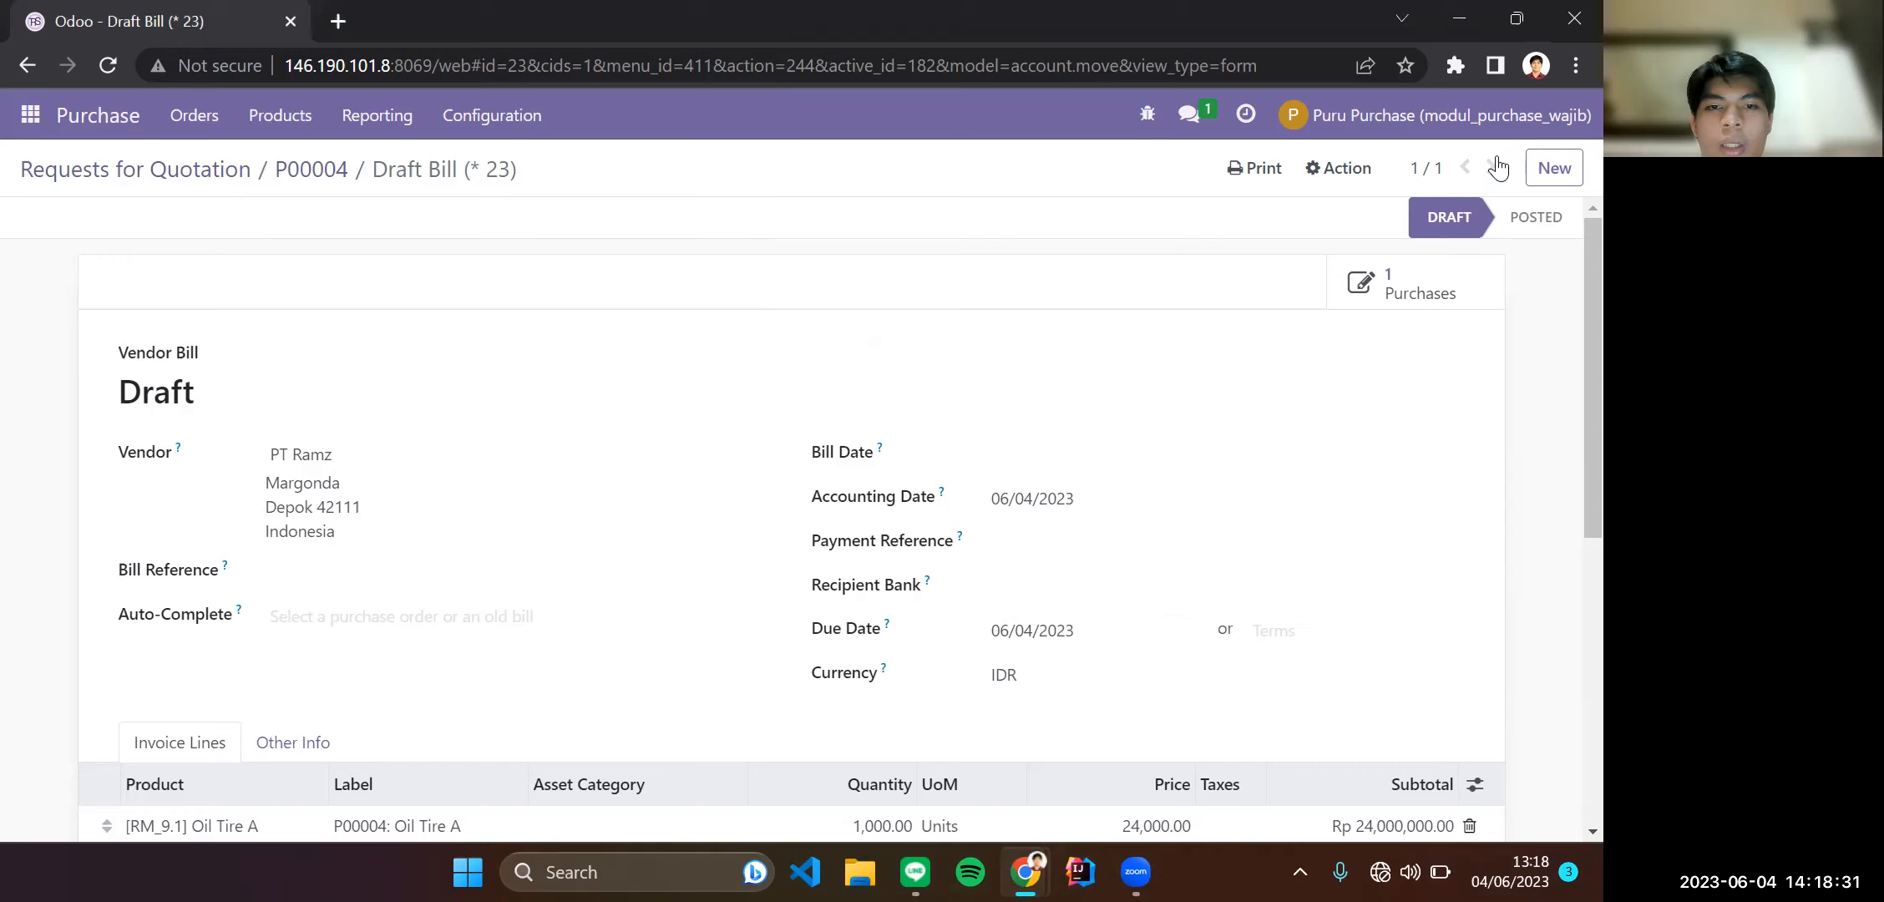
pyautogui.click(1495, 120)
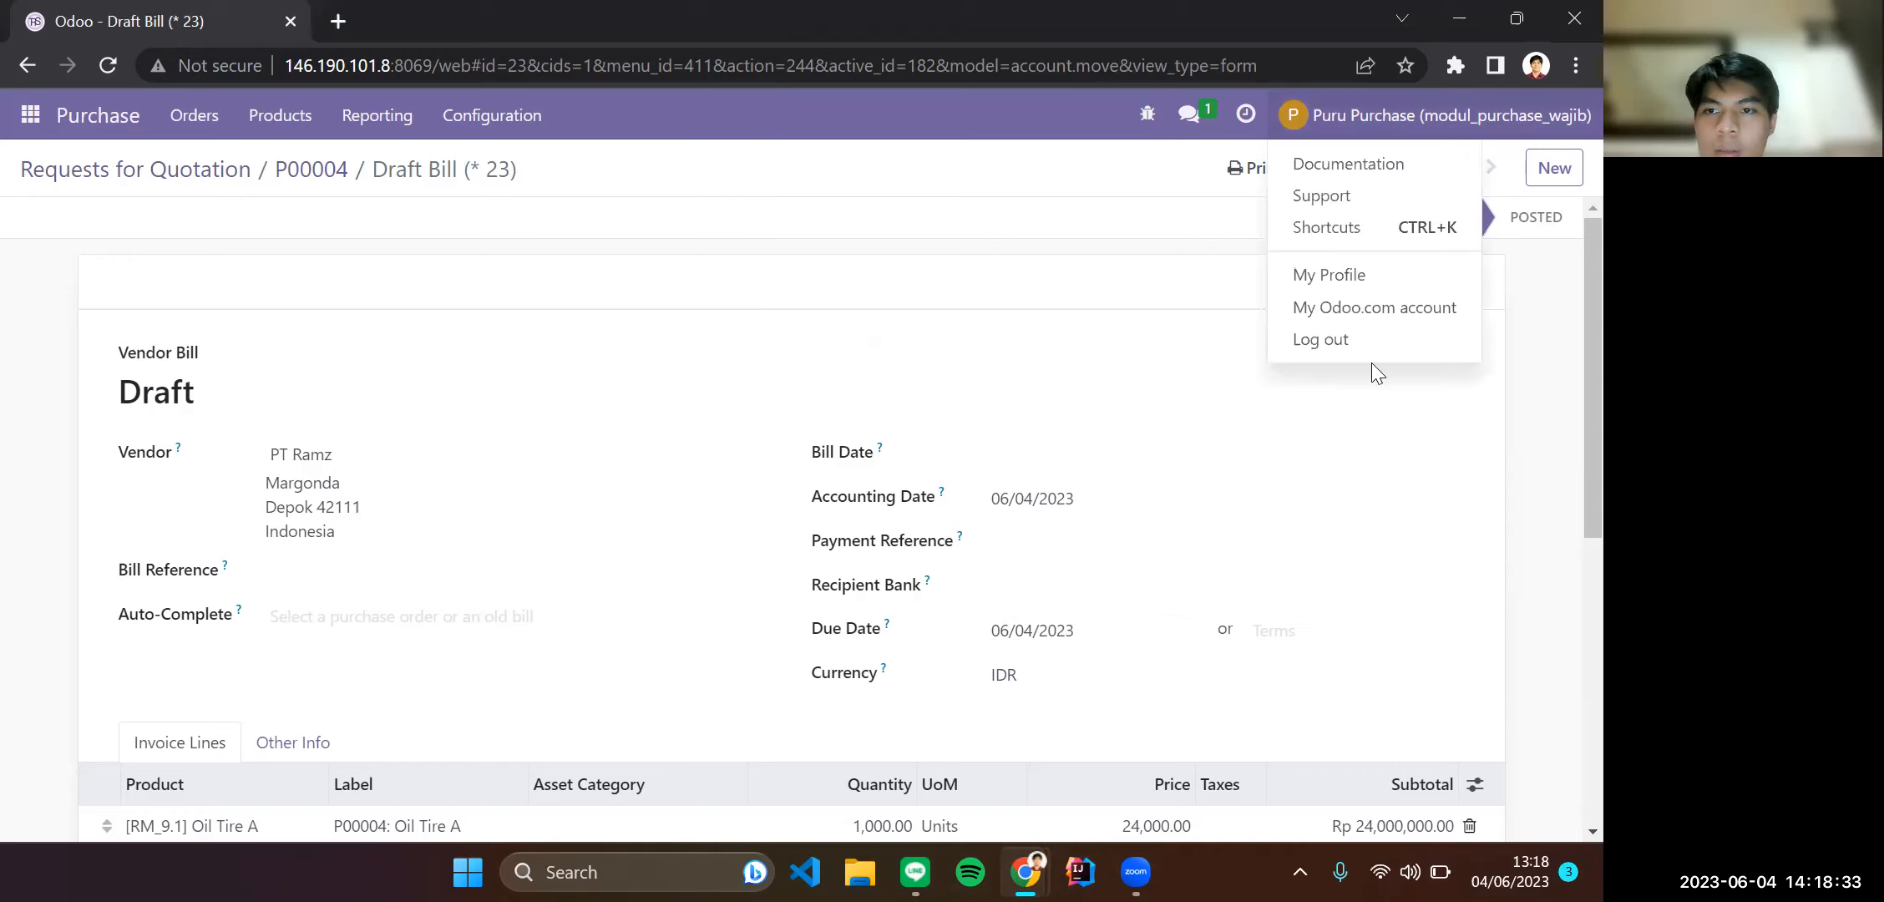
pyautogui.click(1350, 353)
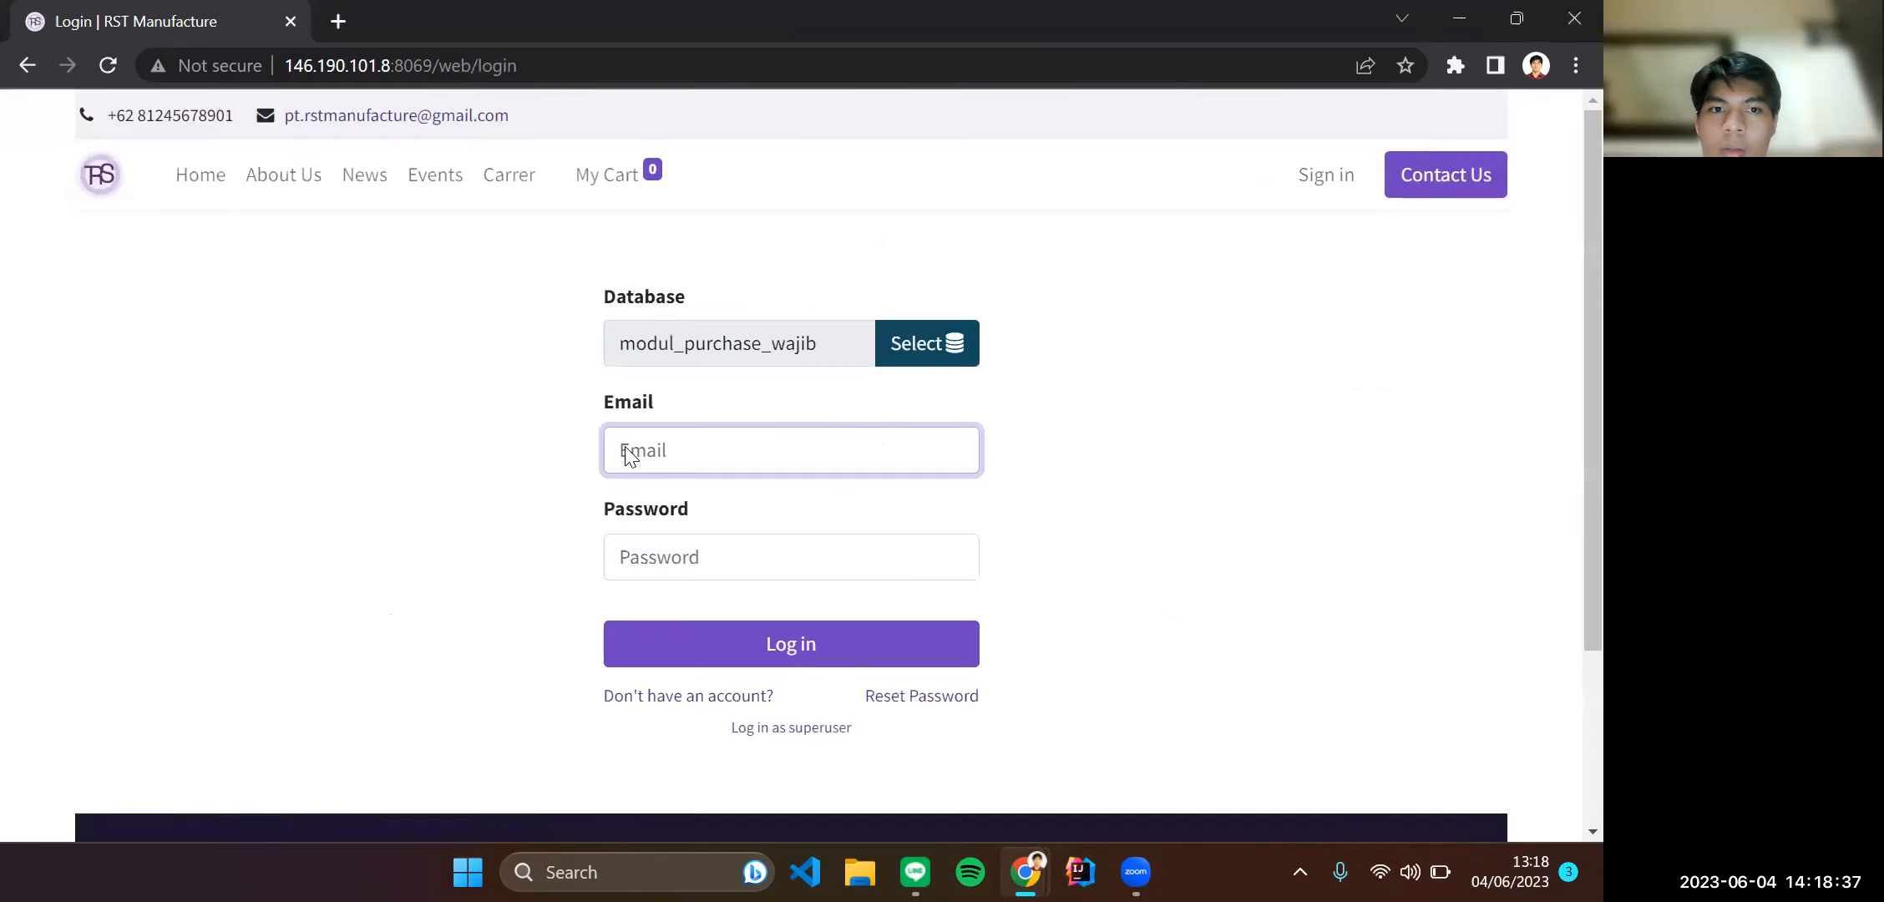
pyautogui.click(690, 448)
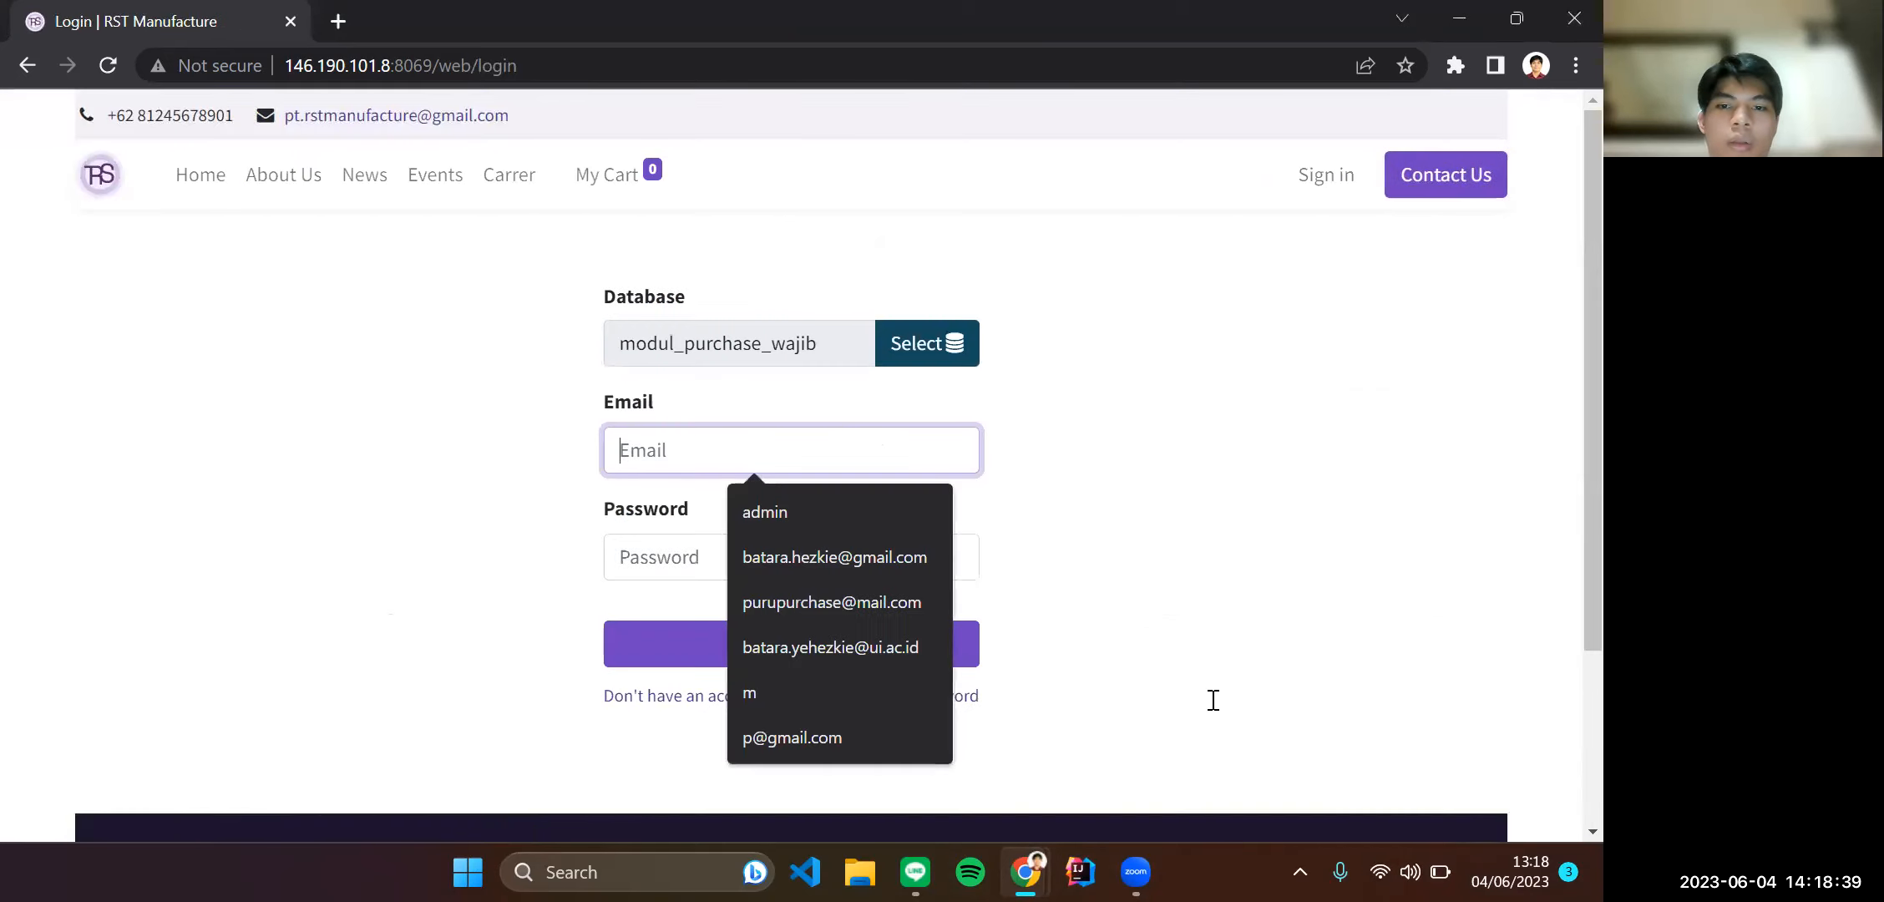
pyautogui.click(1231, 387)
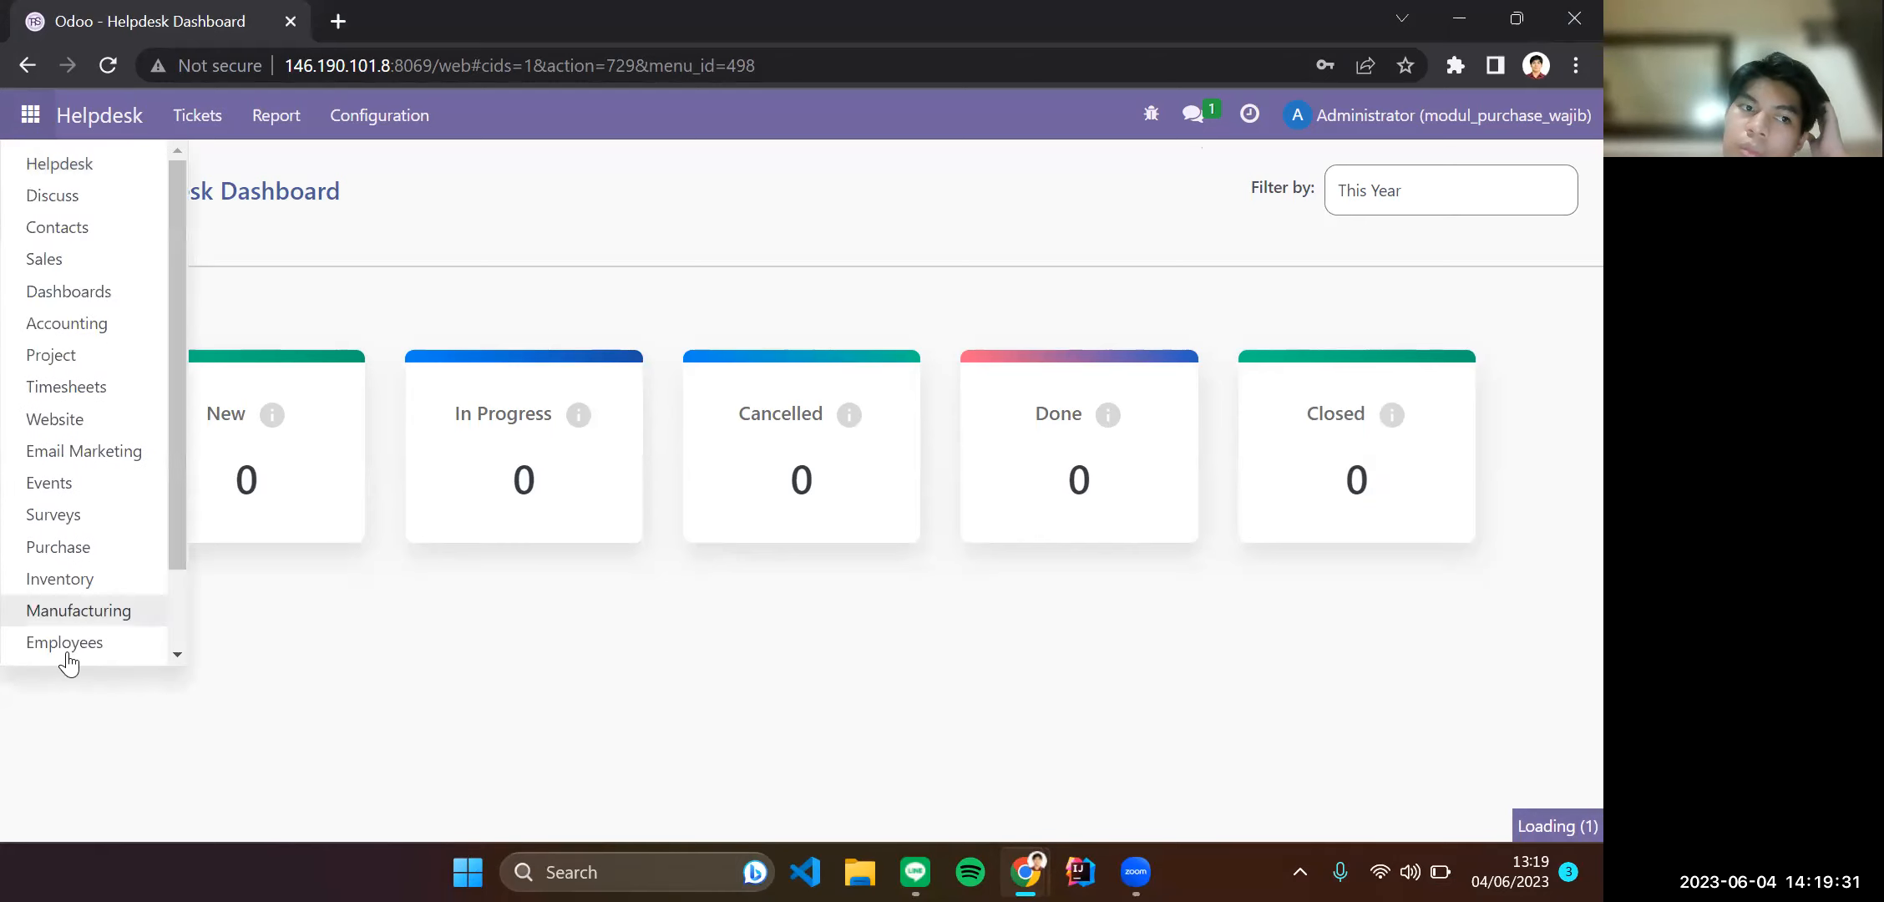
# Open the Settings app as the administrator.
pyautogui.scroll(-2, 64, 656)
pyautogui.click(85, 643)
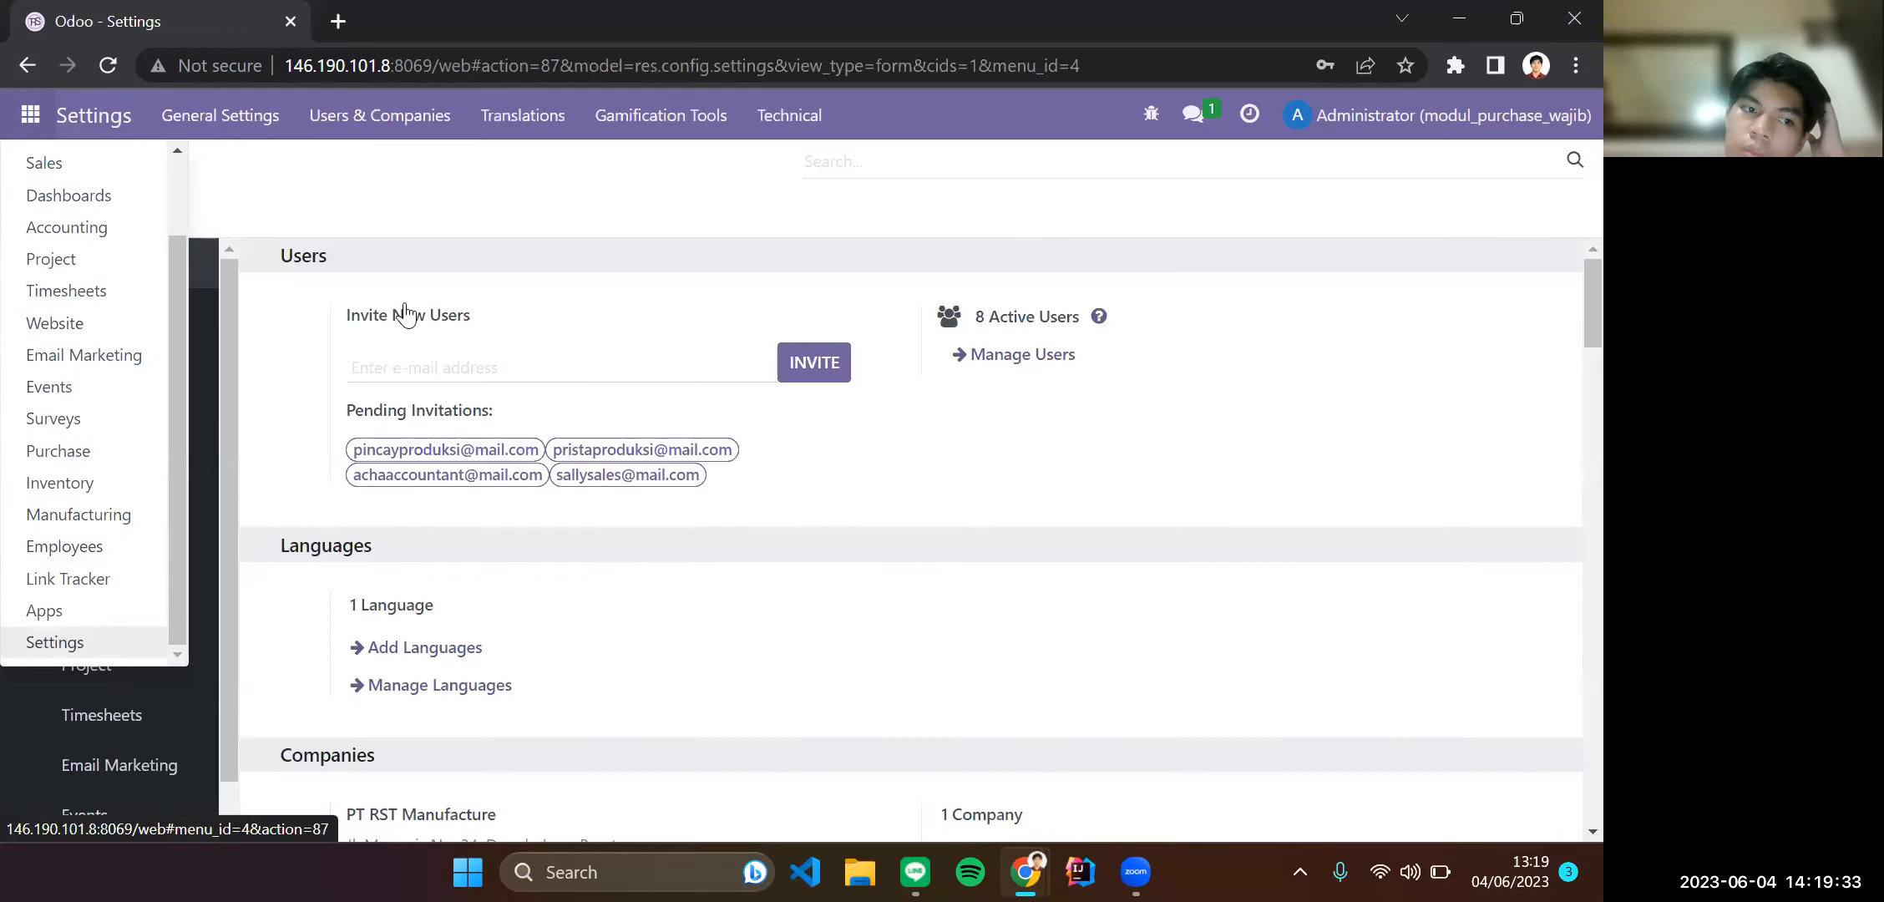
# Open the Purchase settings, consult section 10, Double Approval, of the Skenario Purchase document, and return to the Odoo settings.
pyautogui.scroll(-10, 302, 340)
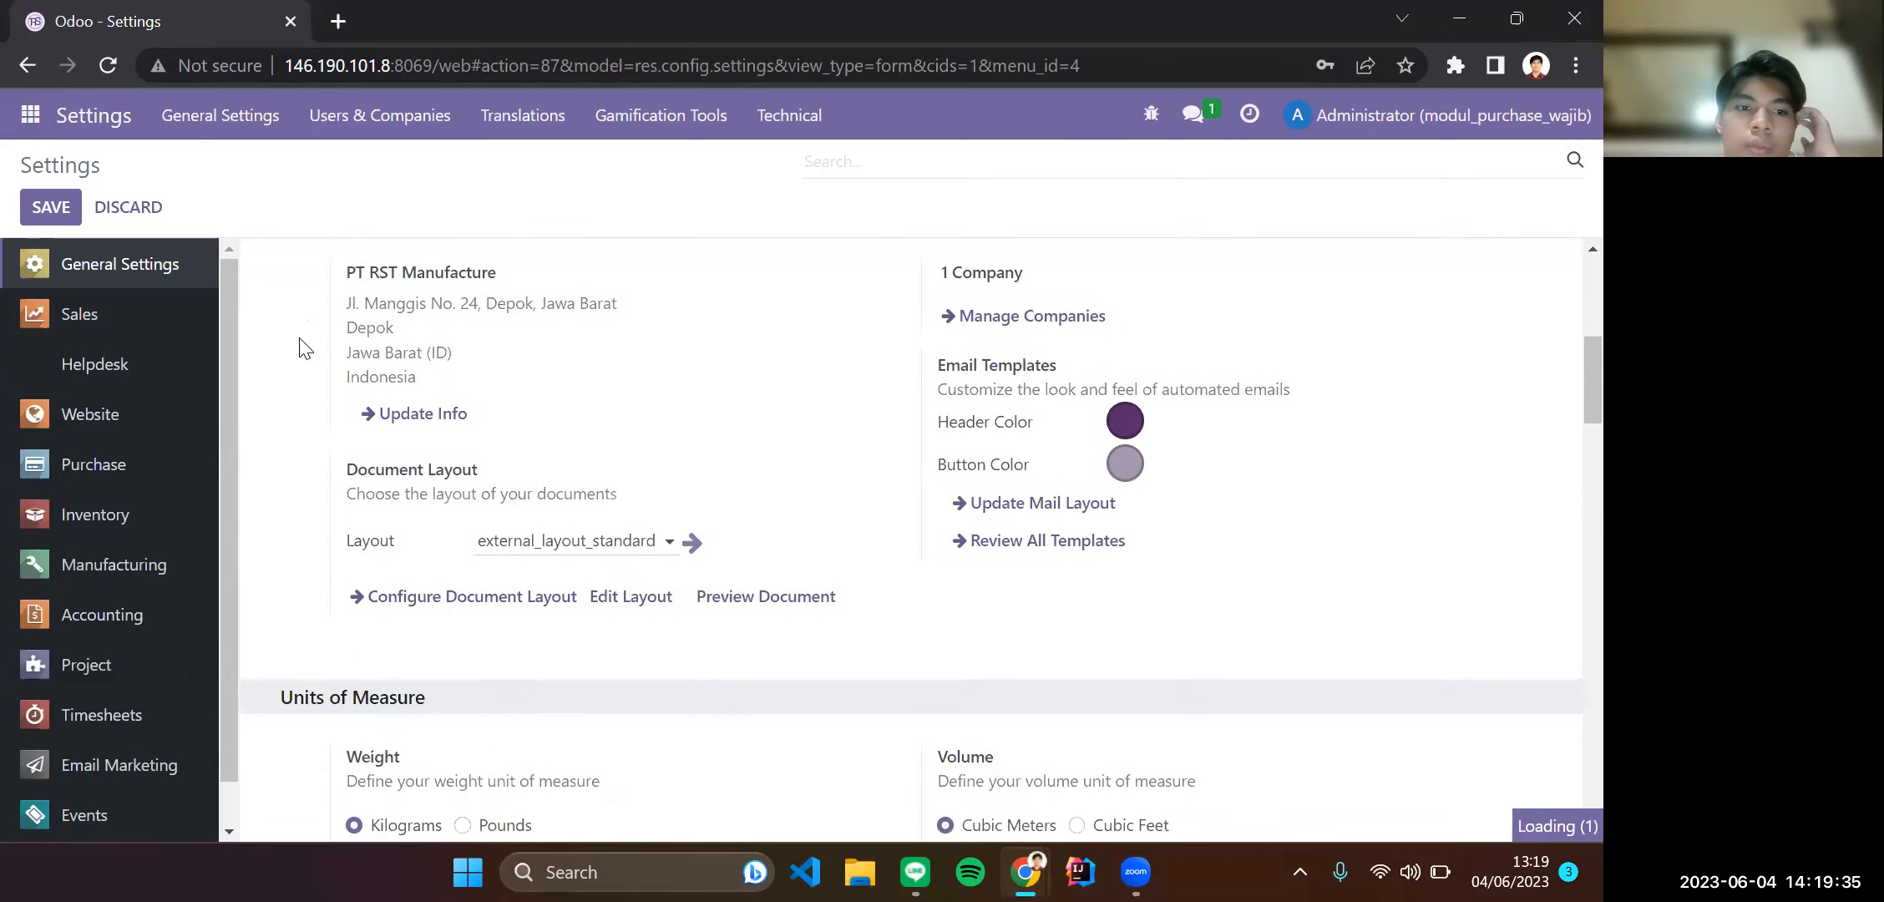
pyautogui.click(98, 468)
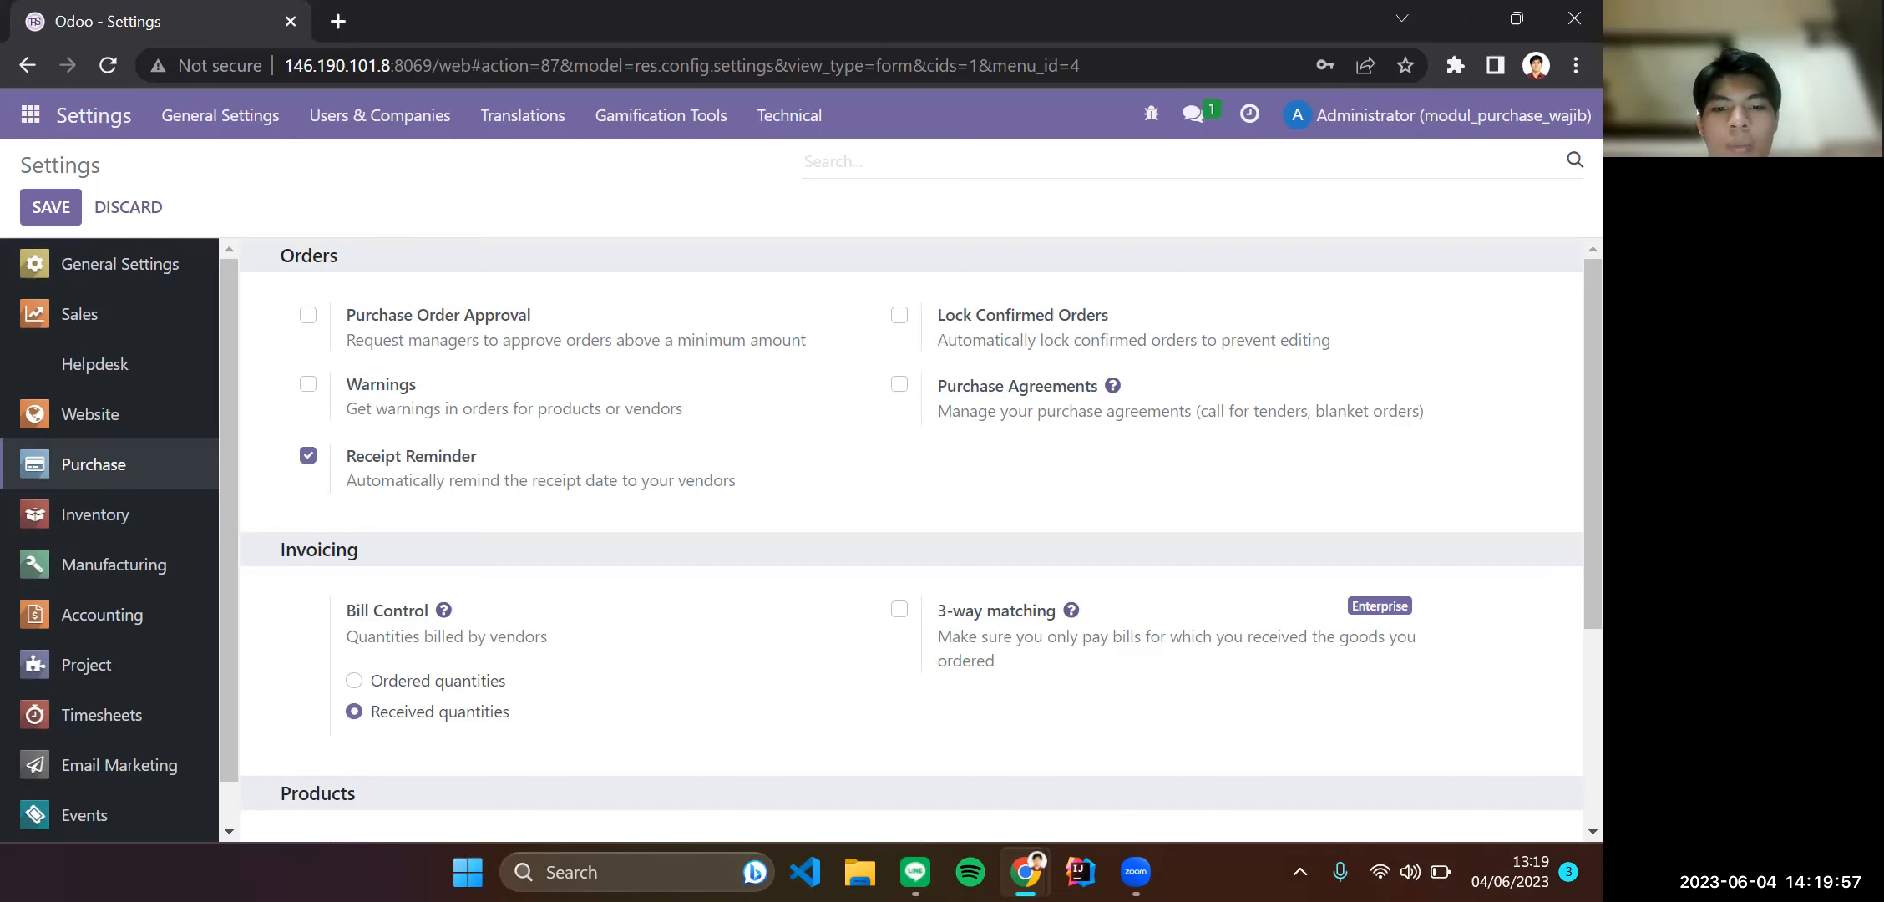
pyautogui.moveTo(1025, 872)
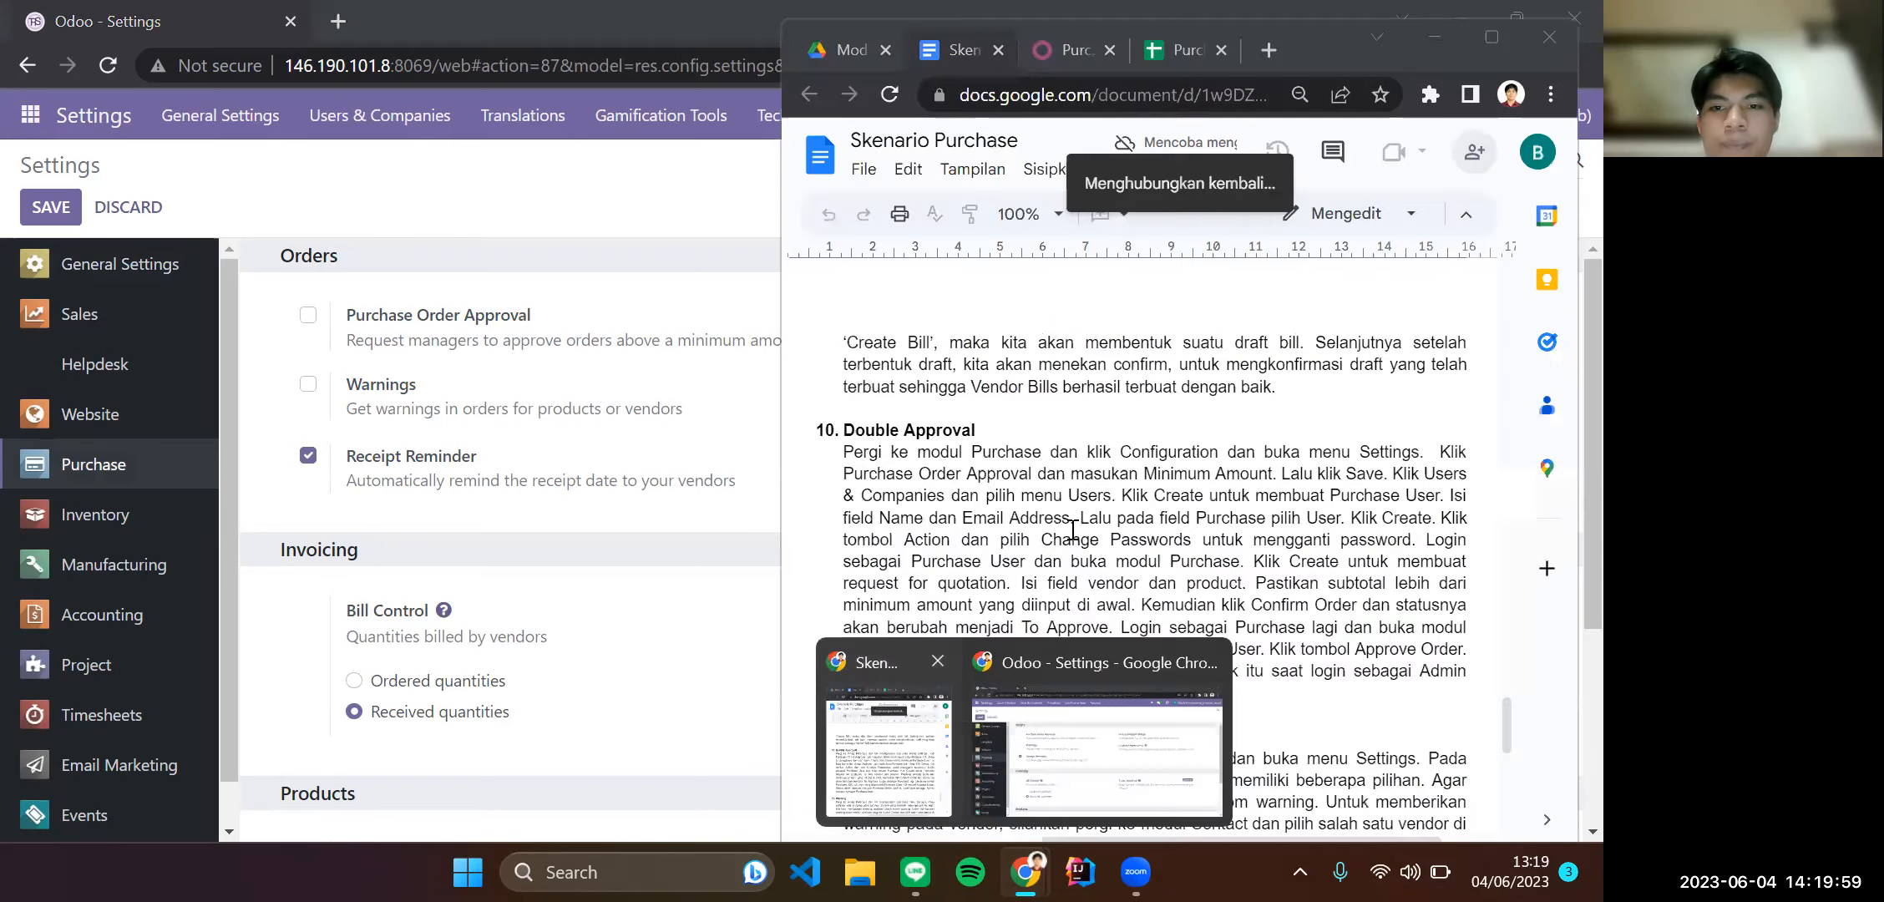
pyautogui.click(919, 727)
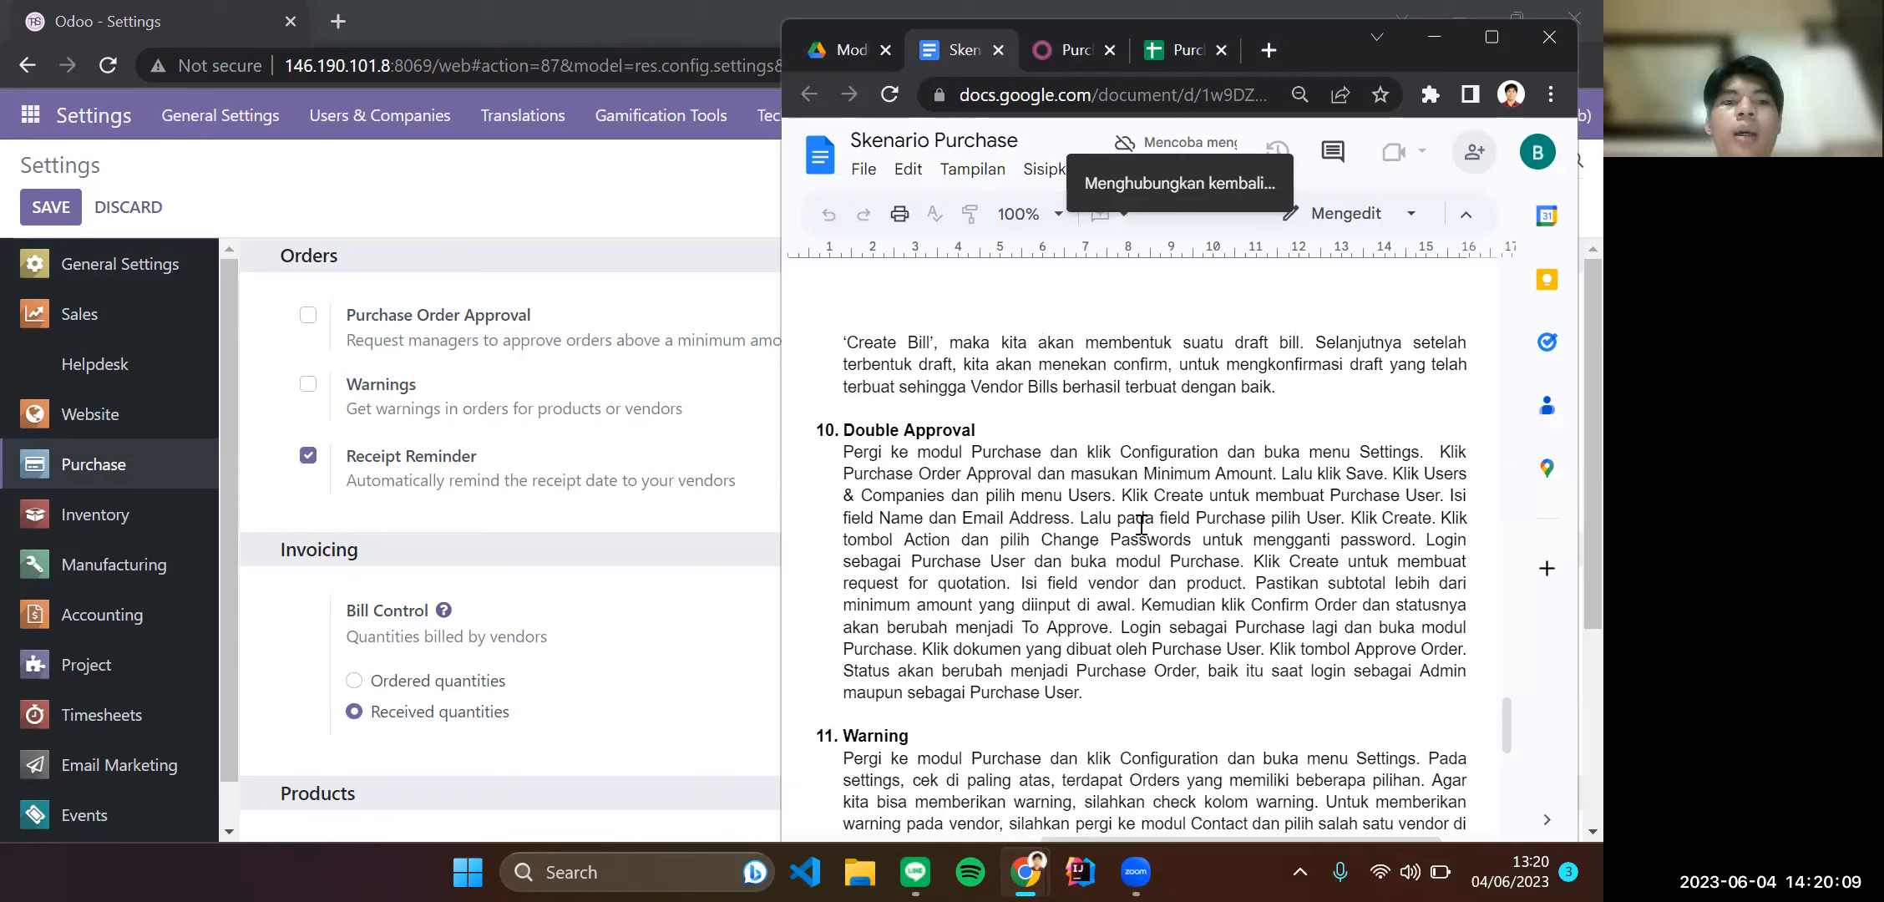
pyautogui.click(656, 10)
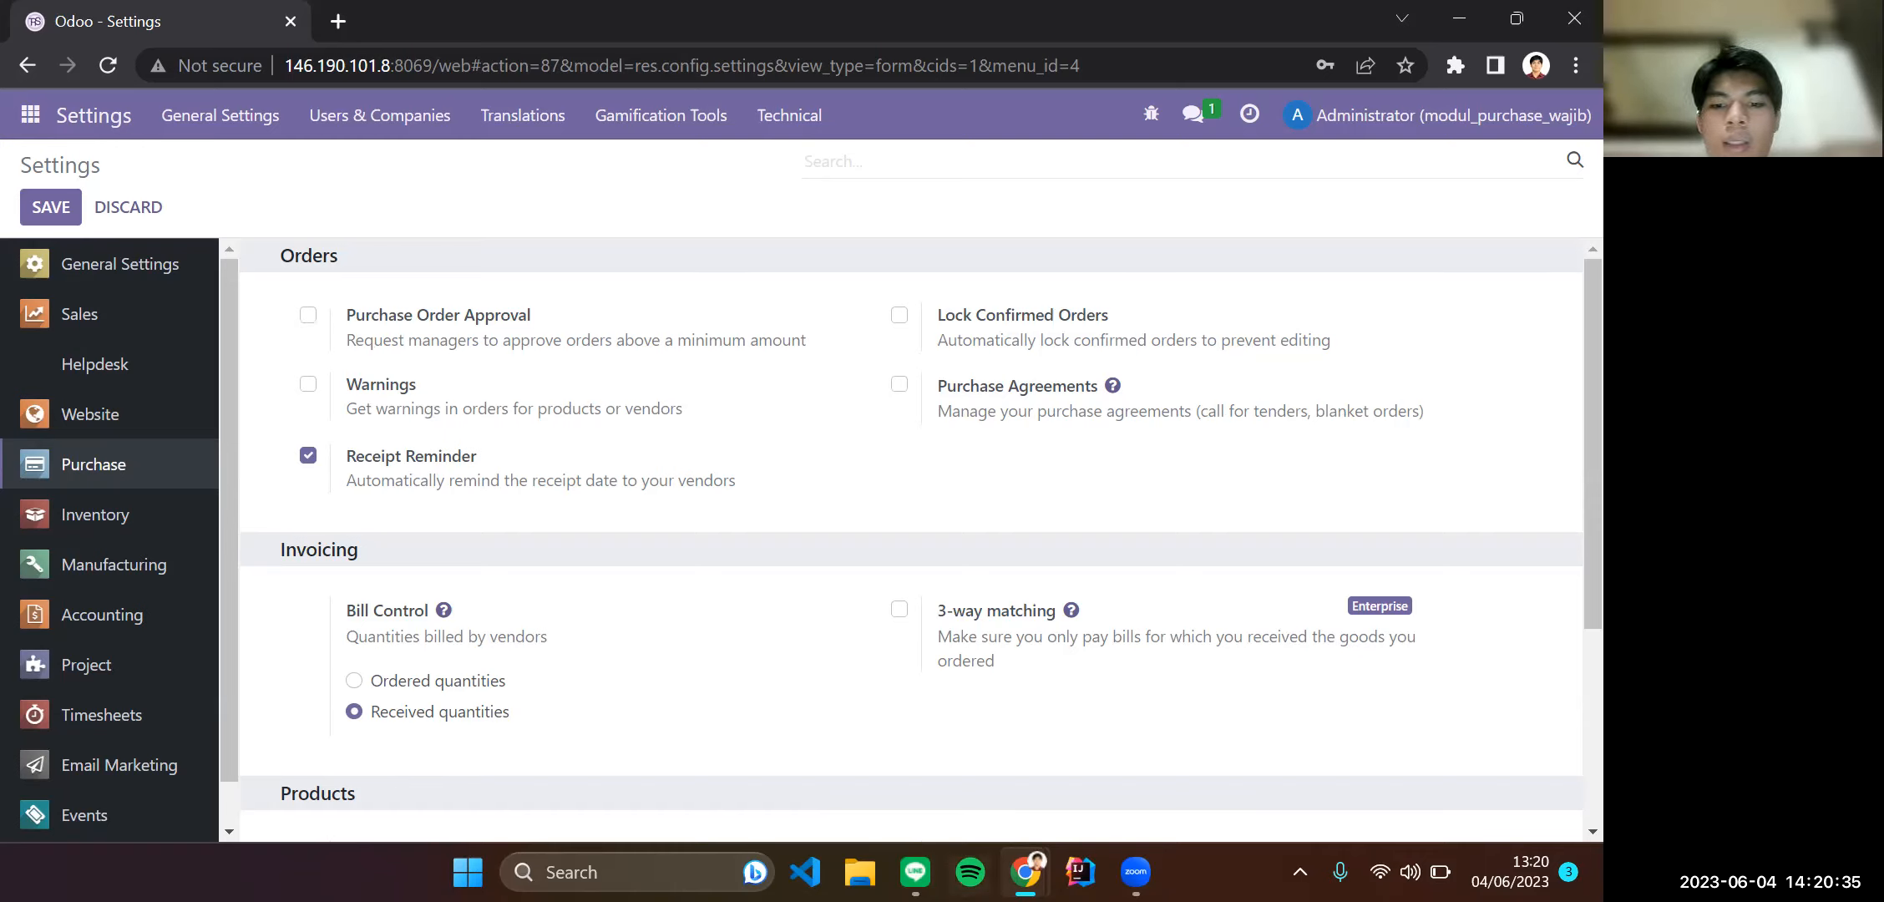
# Enable Purchase Order Approval with a minimum amount of Rp 1,000,000, plus Warnings and Lock Confirmed Orders, and save the settings.
pyautogui.moveTo(1026, 872)
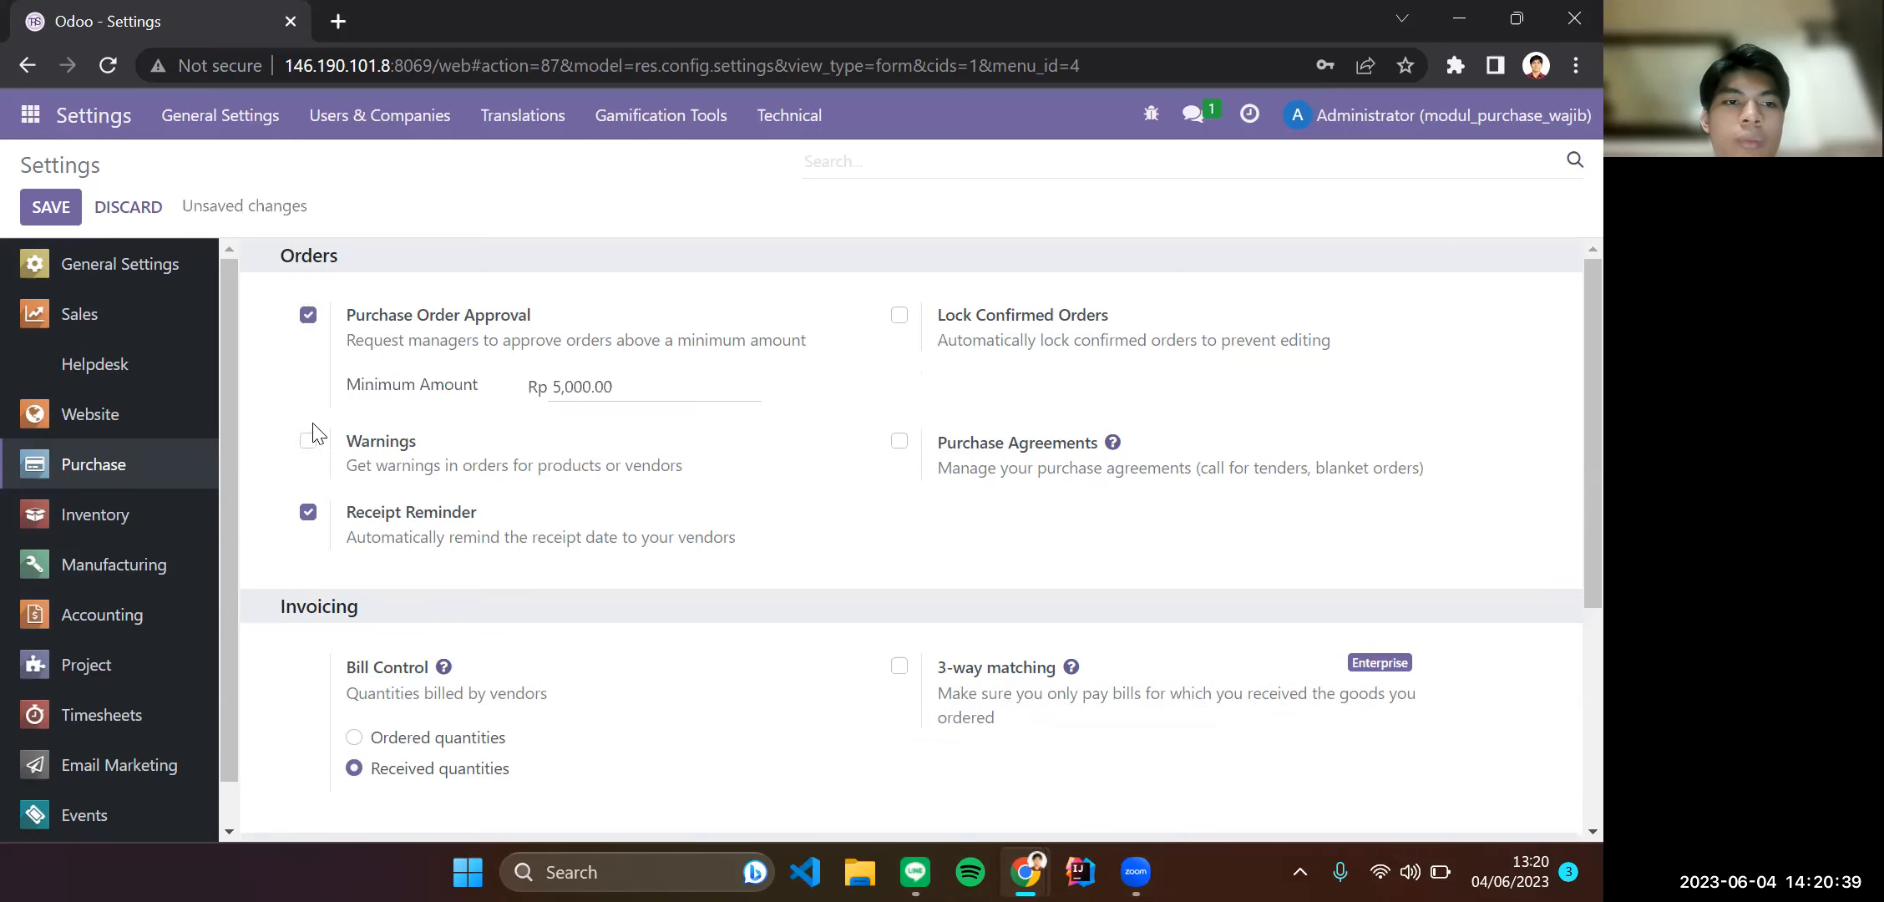
pyautogui.click(308, 445)
pyautogui.click(631, 389)
pyautogui.moveTo(651, 388); pyautogui.dragTo(535, 374)
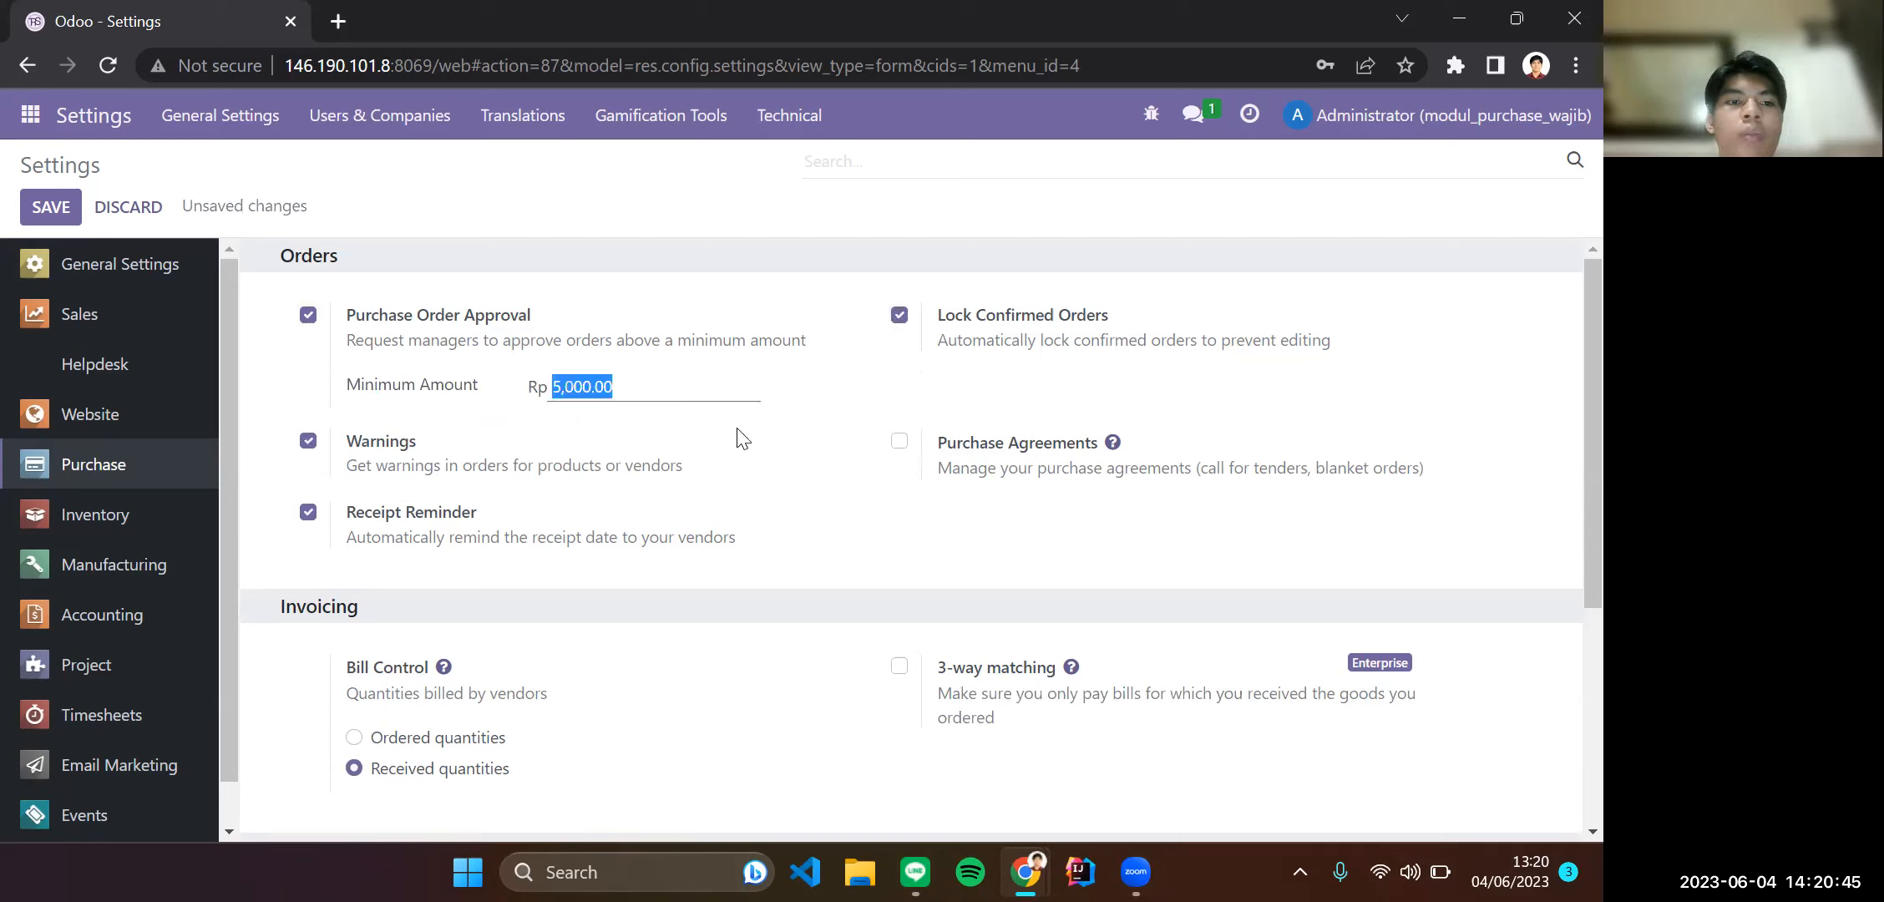
pyautogui.write('1000000')
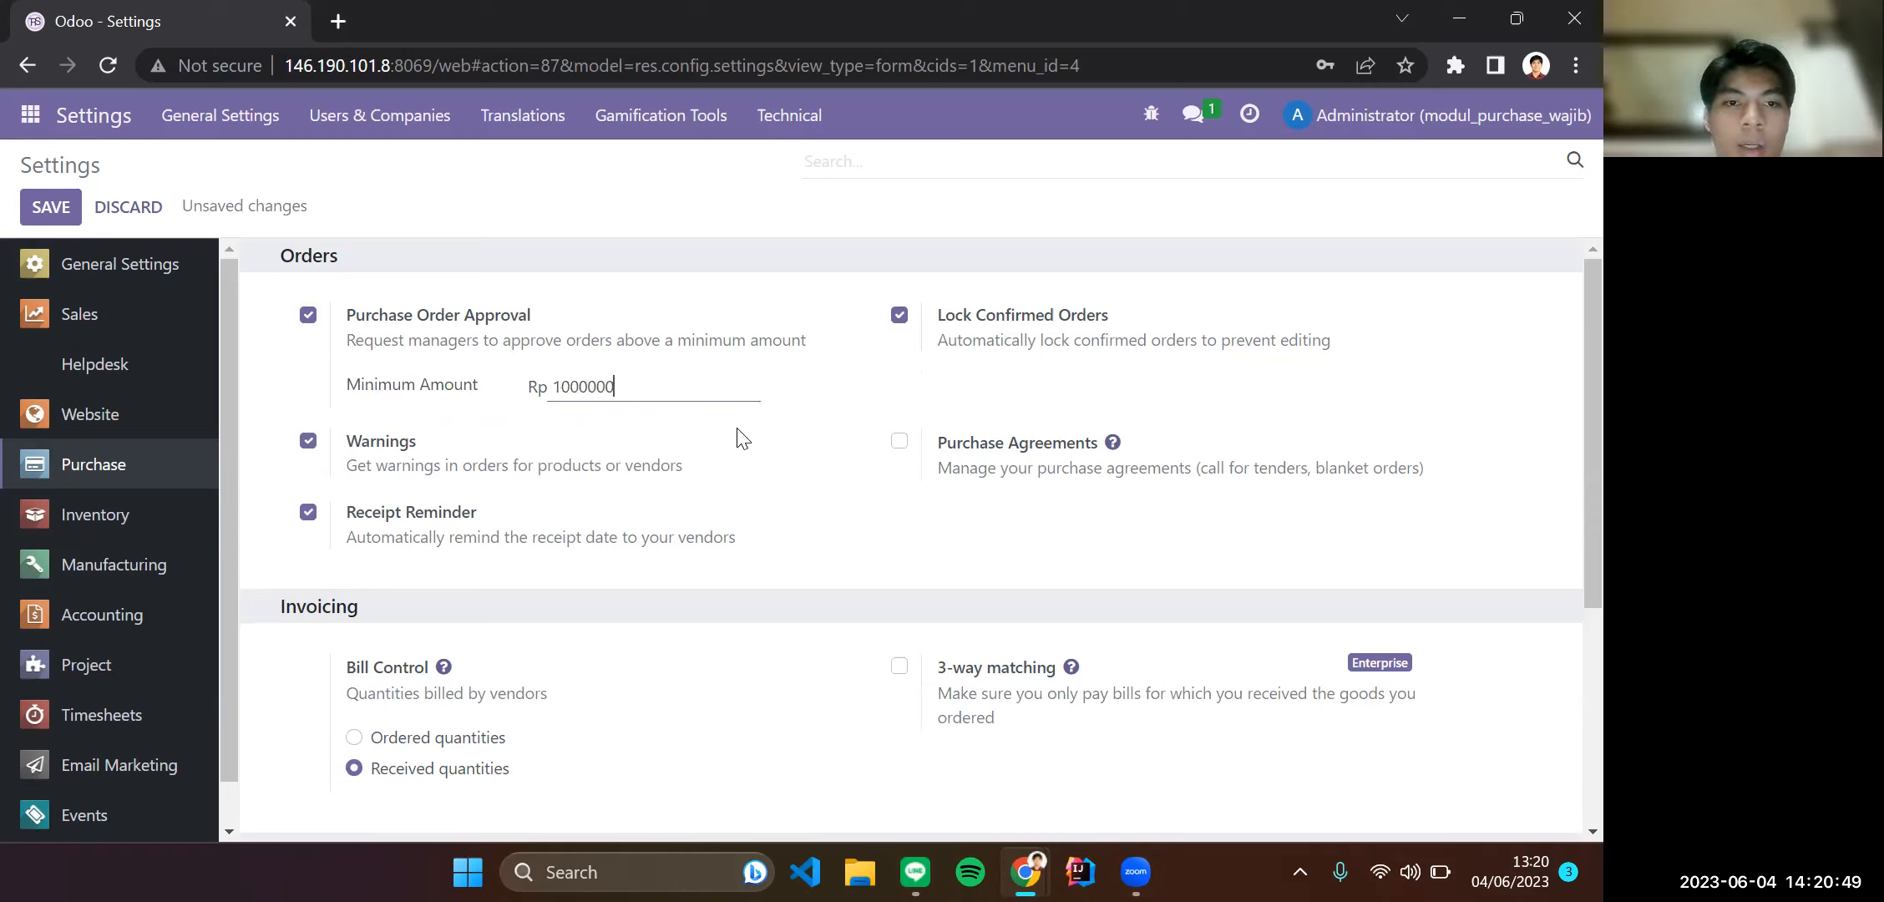
pyautogui.click(278, 355)
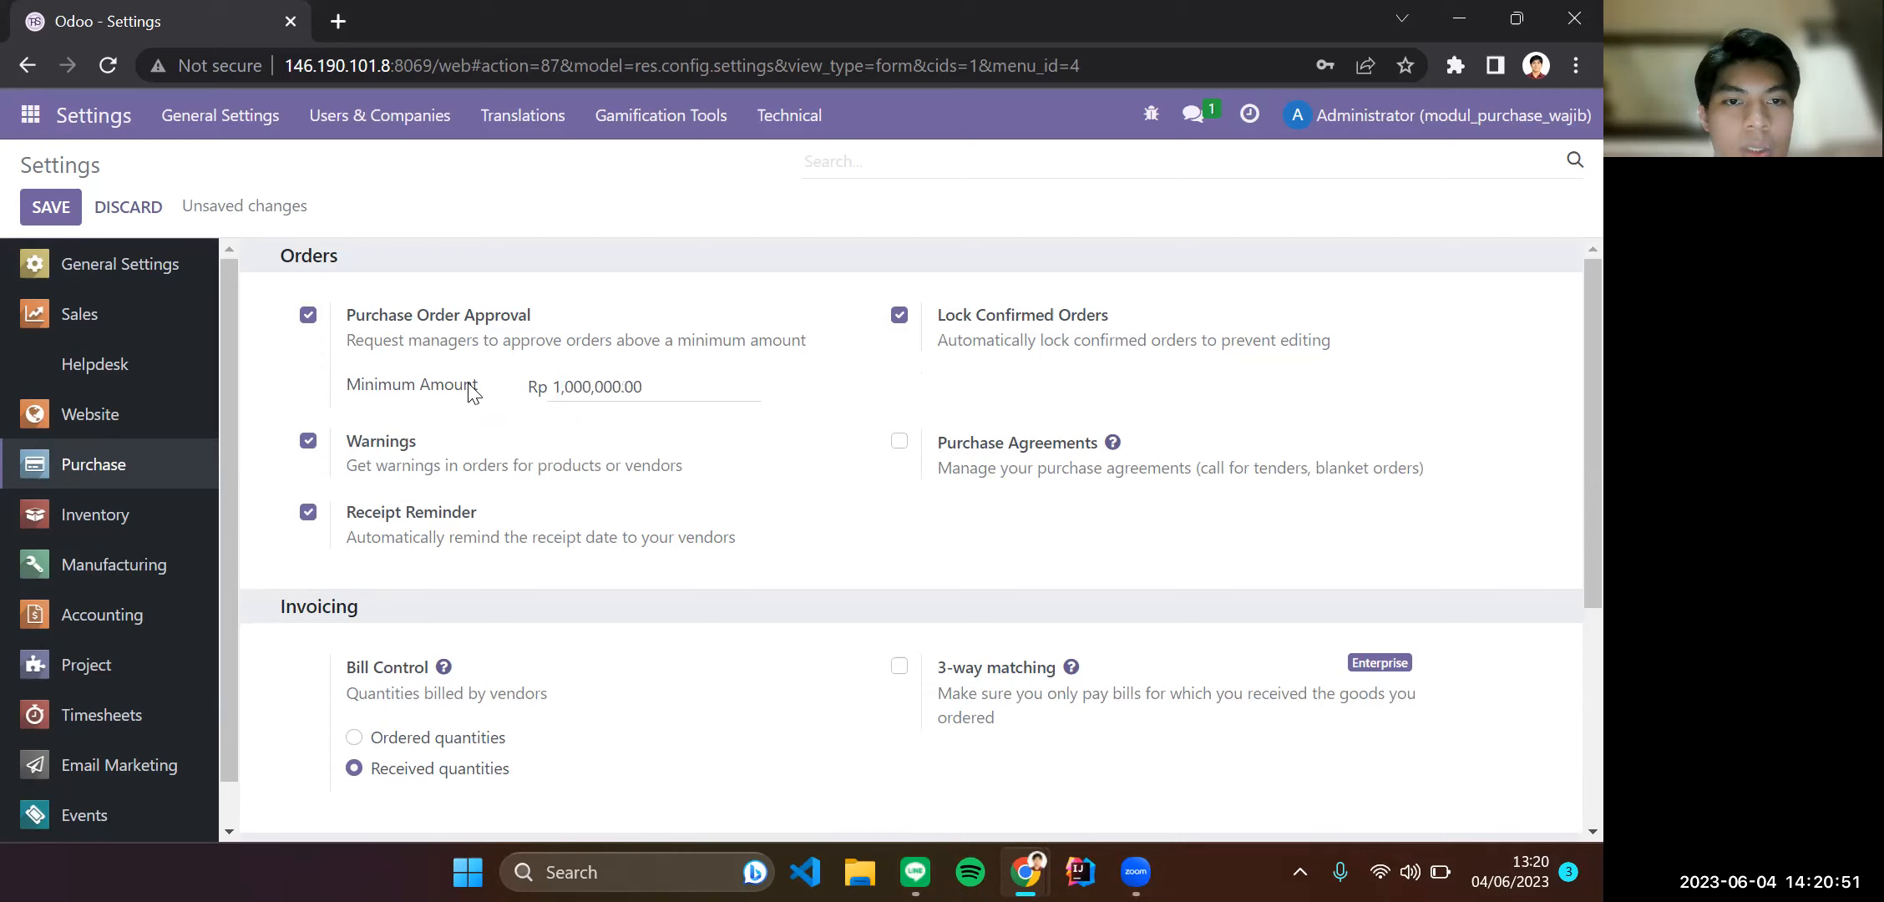
pyautogui.click(52, 208)
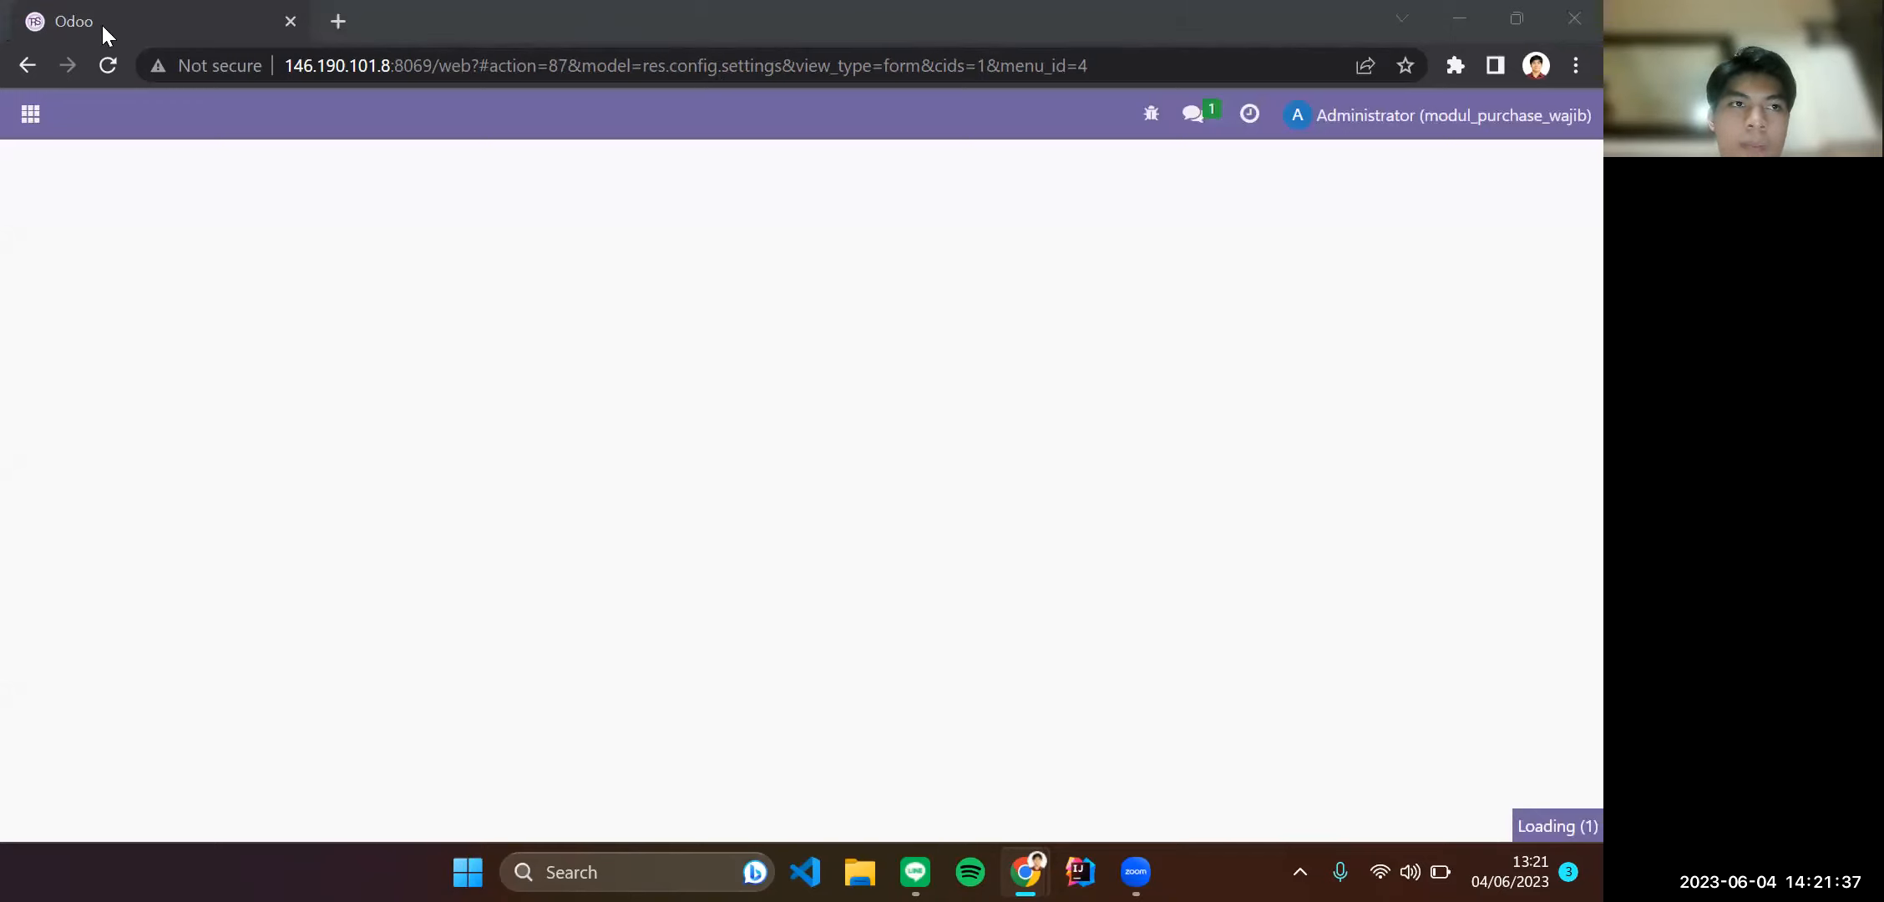
# Reopen the Purchase settings to check the saved order options.
pyautogui.scroll(-13, 541, 616)
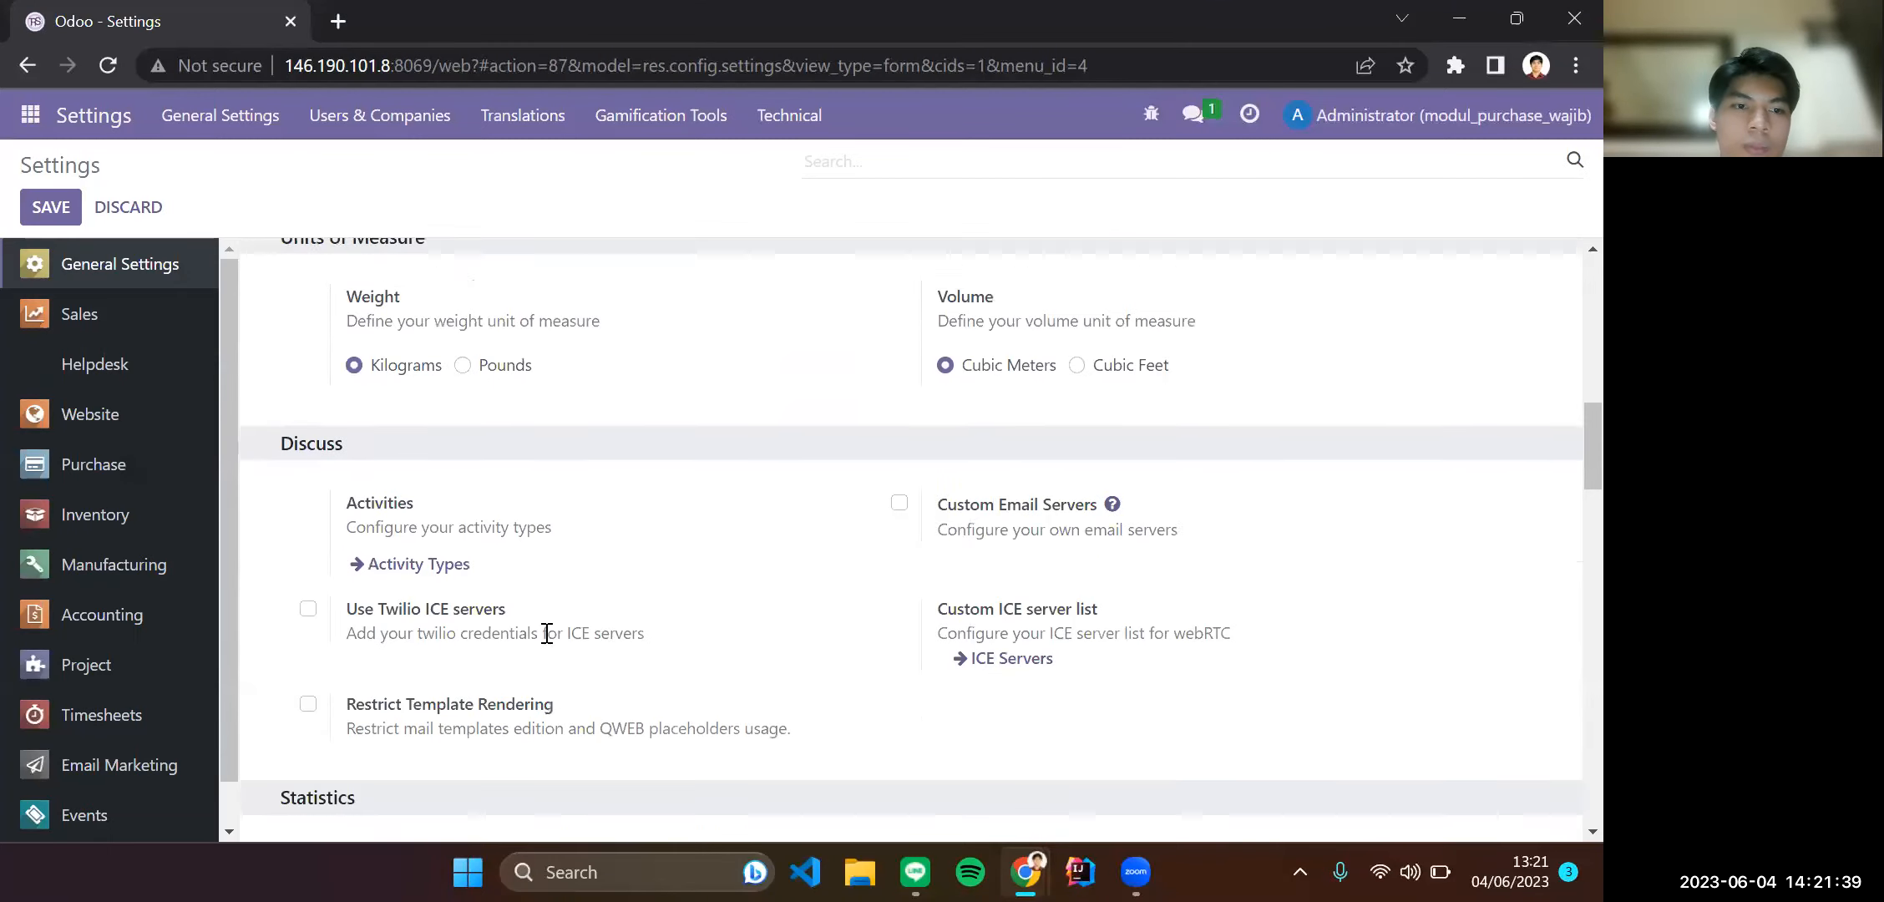
pyautogui.scroll(6, 576, 654)
pyautogui.scroll(7, 585, 664)
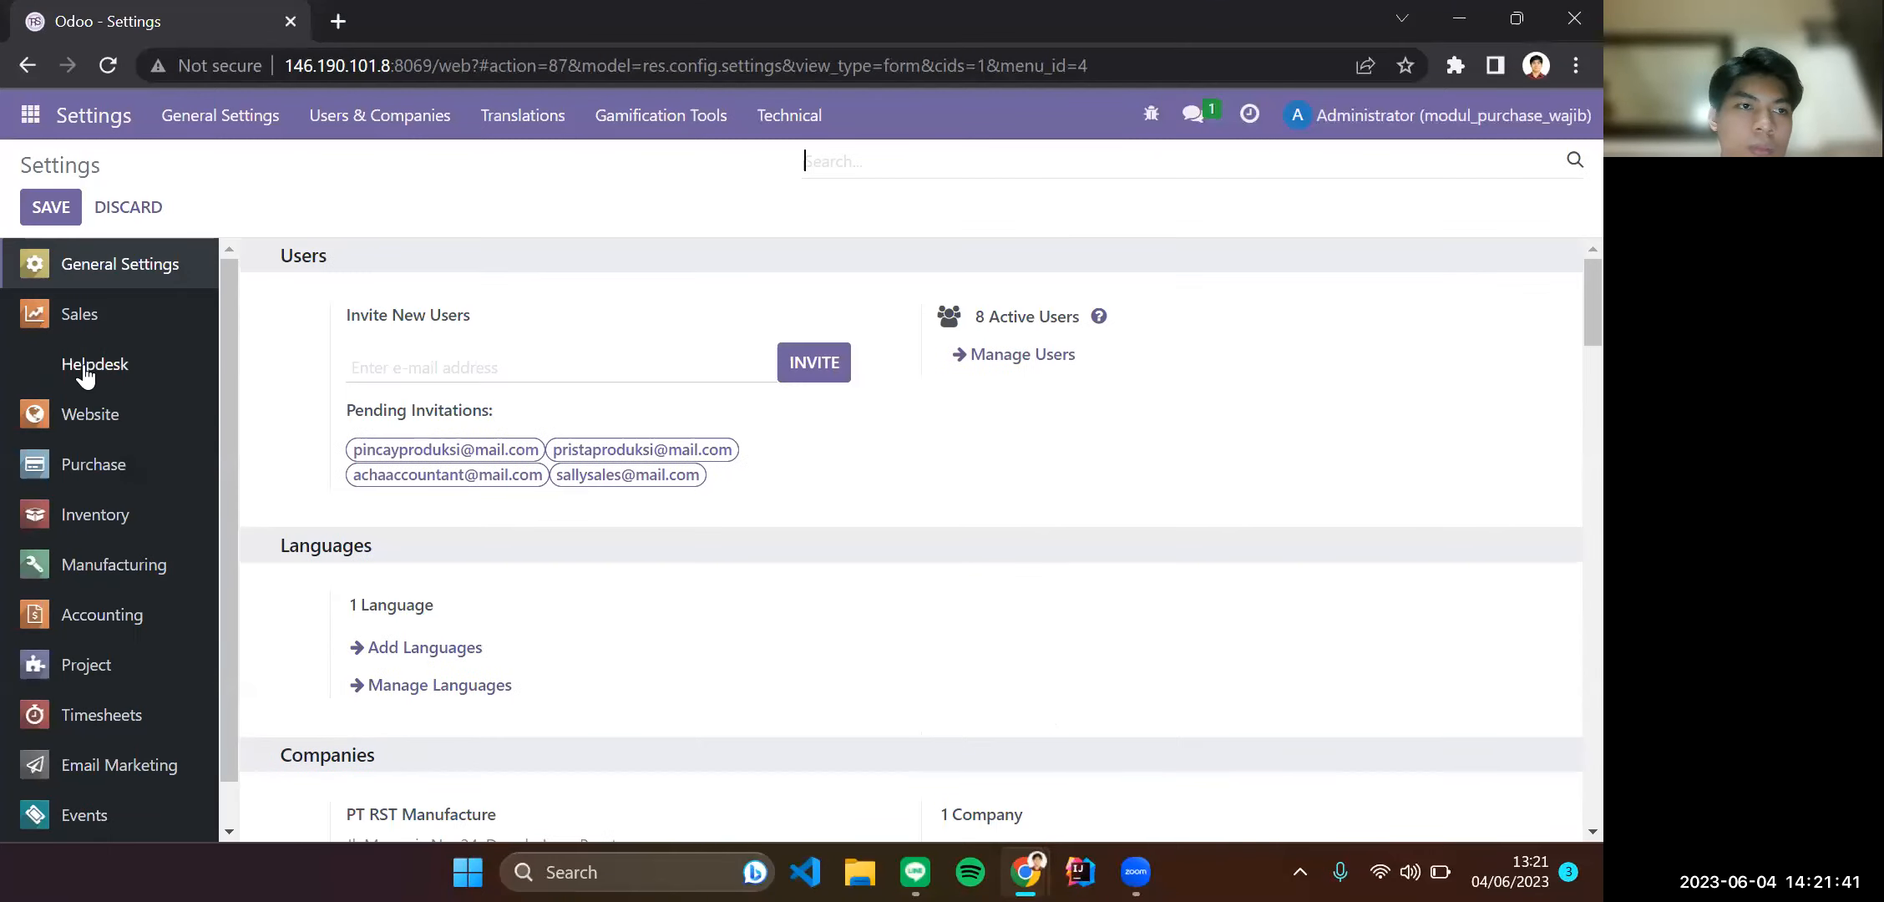
pyautogui.click(116, 479)
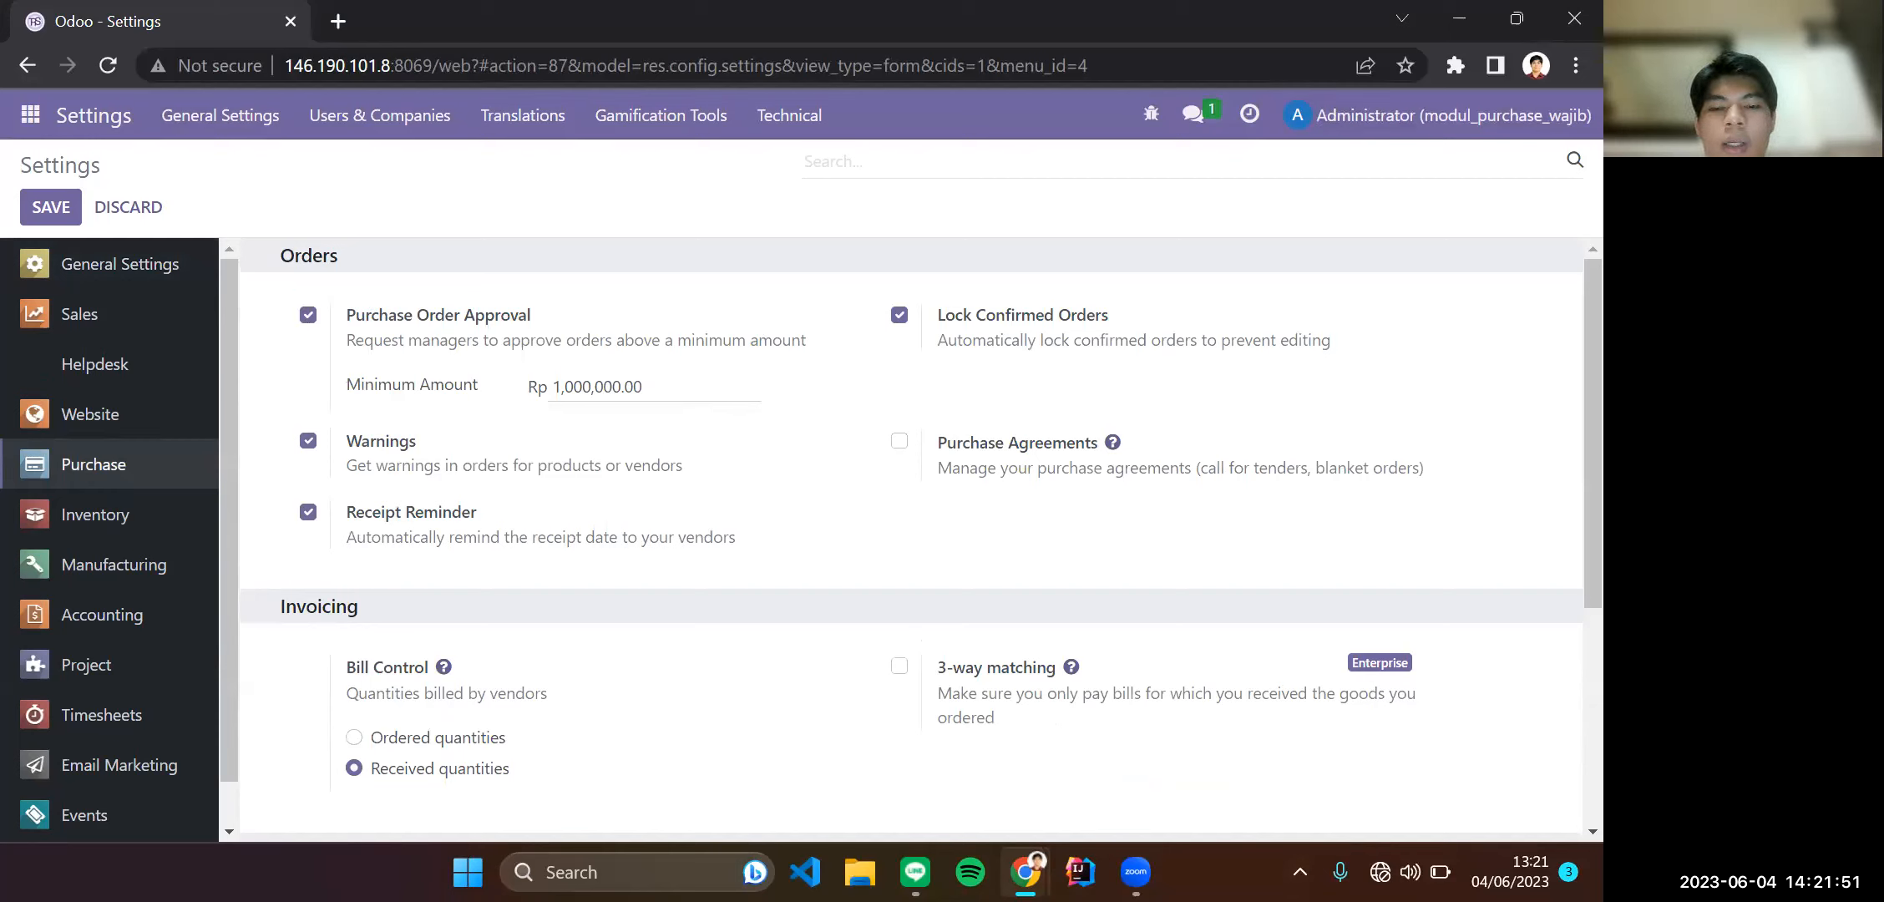
# Switch to the Skenario Purchase document and read sections 12, Lock Order, and 13, Modul Ekstra : Purchase Order Xlsx.
pyautogui.moveTo(1026, 872)
pyautogui.click(889, 710)
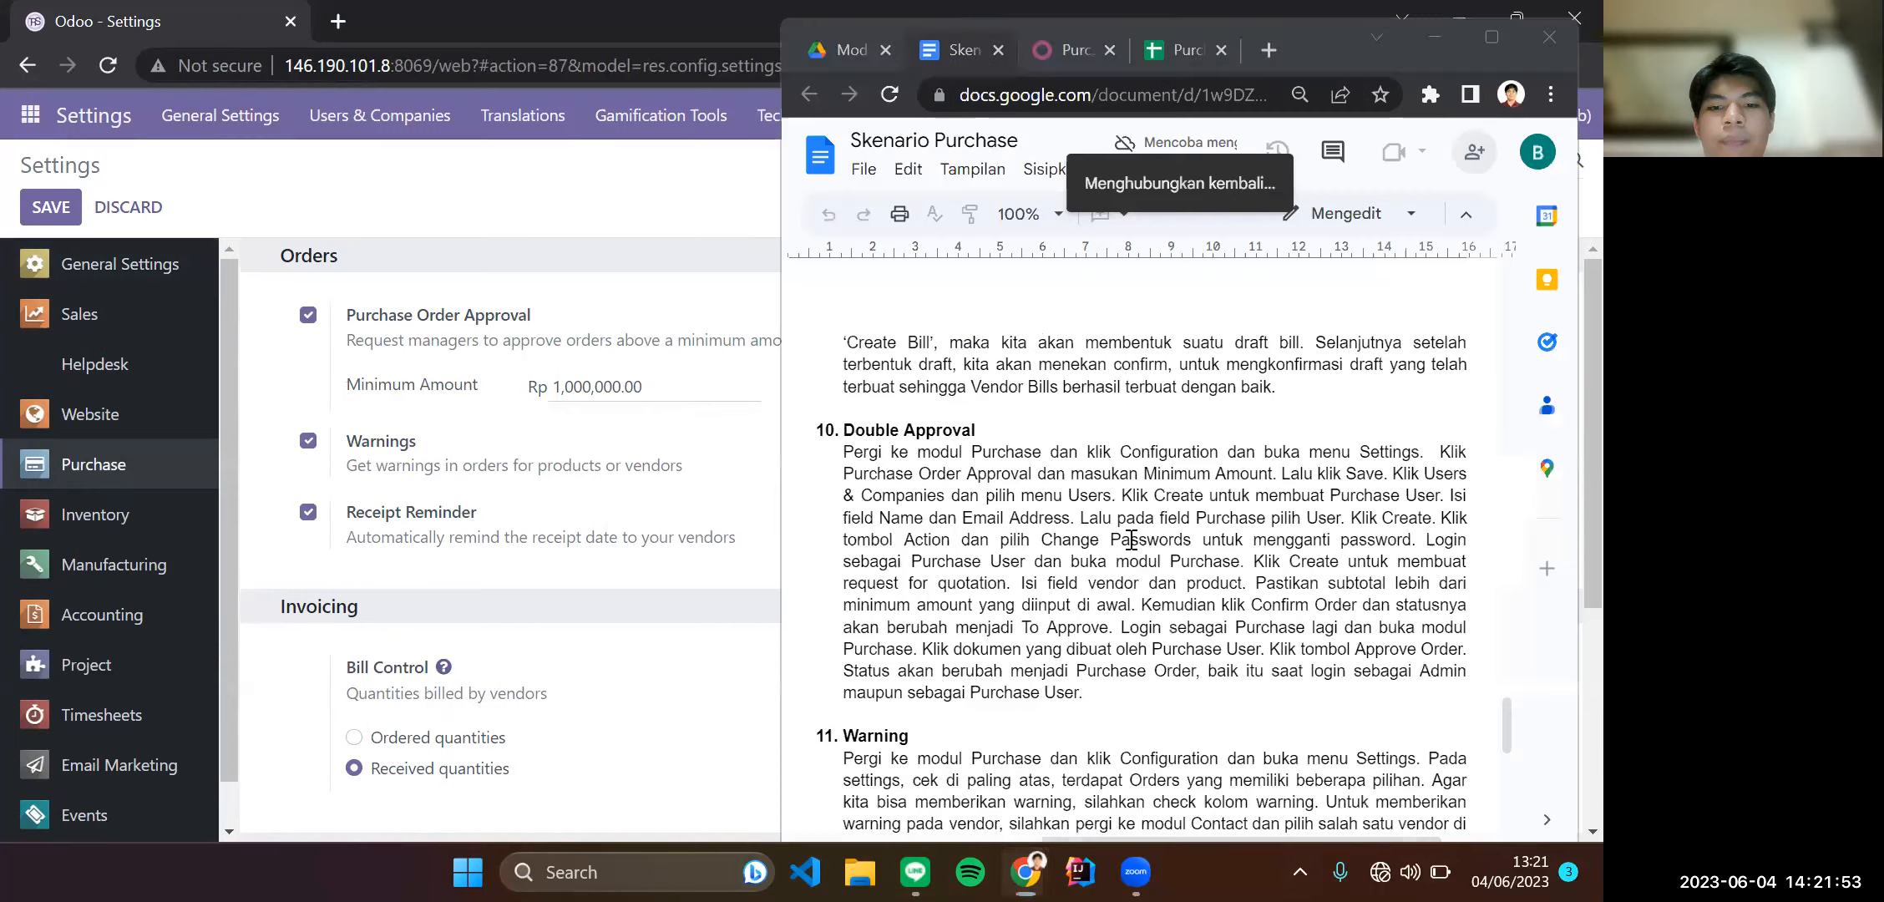
pyautogui.scroll(-5, 1134, 571)
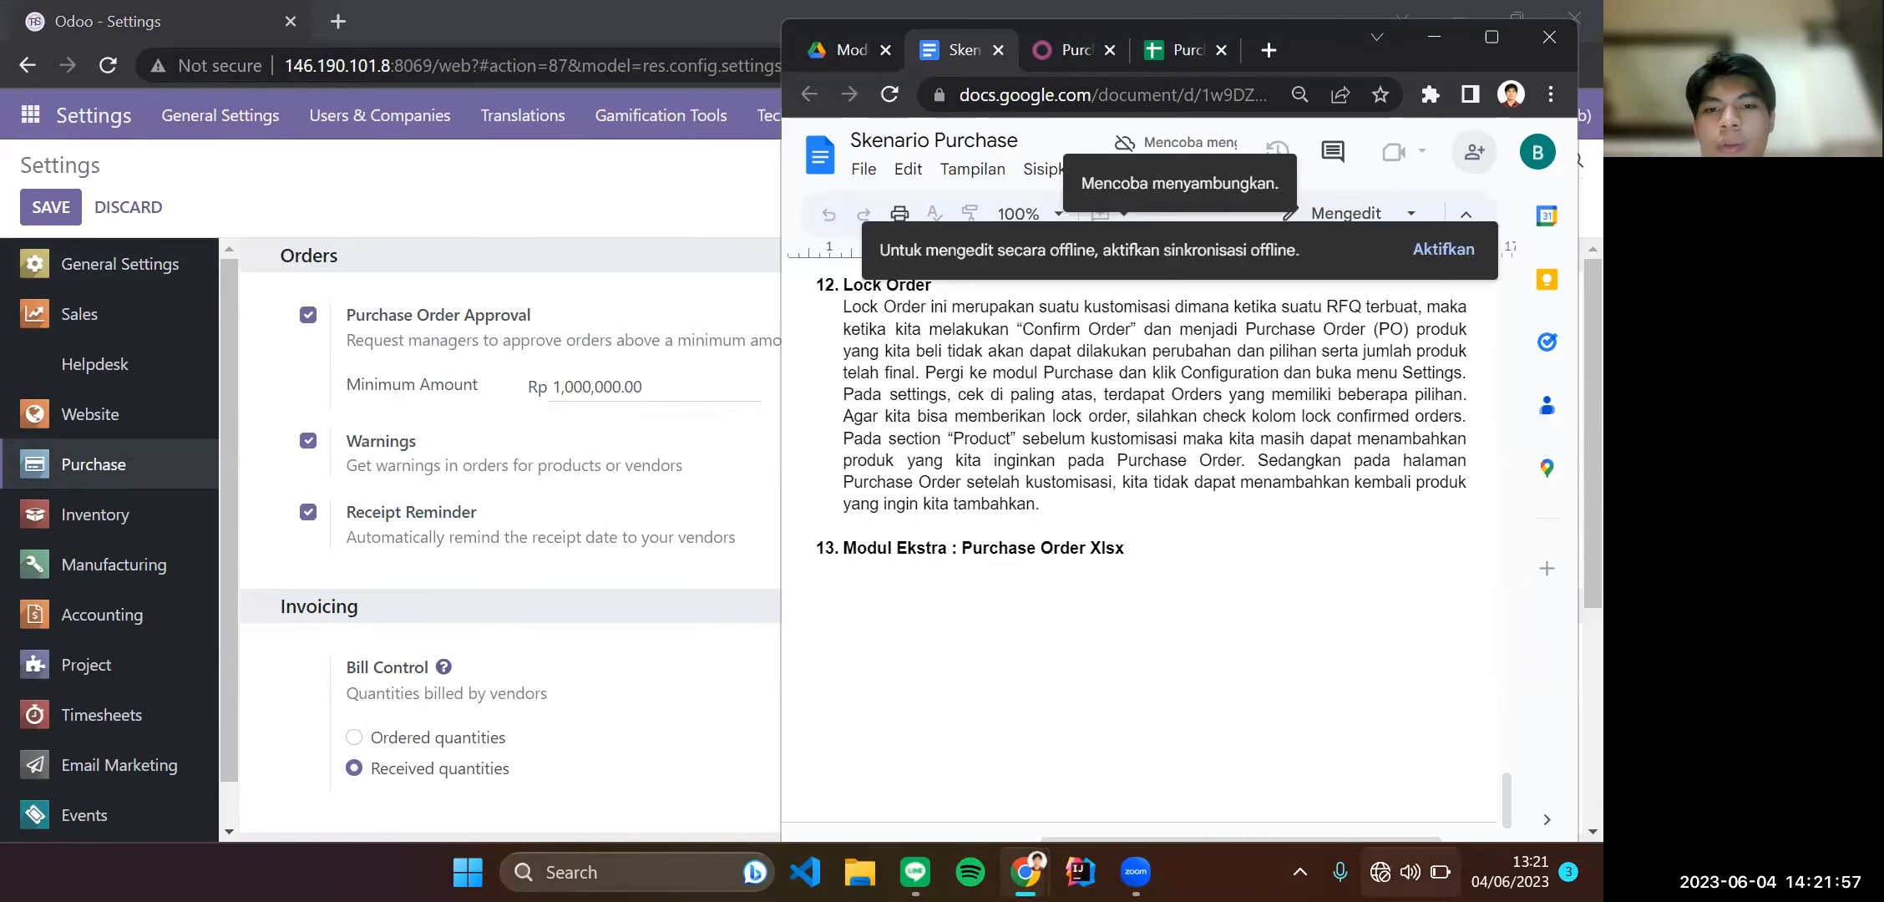
pyautogui.press('super+a')
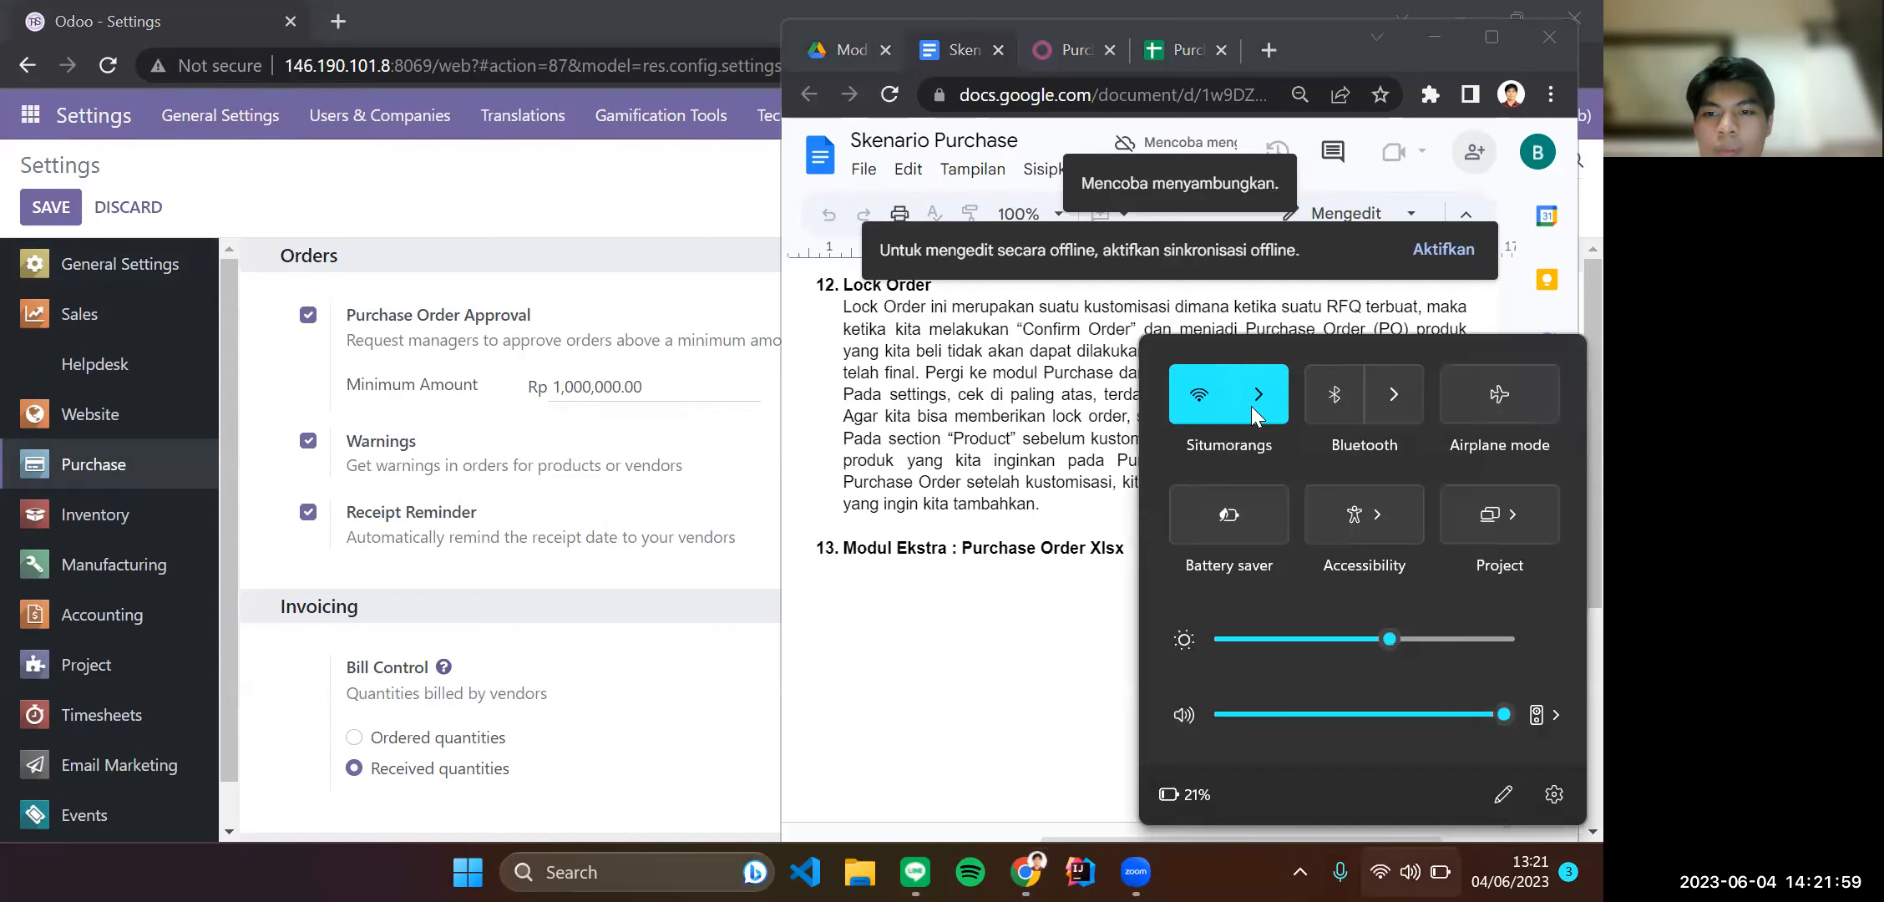
pyautogui.click(970, 553)
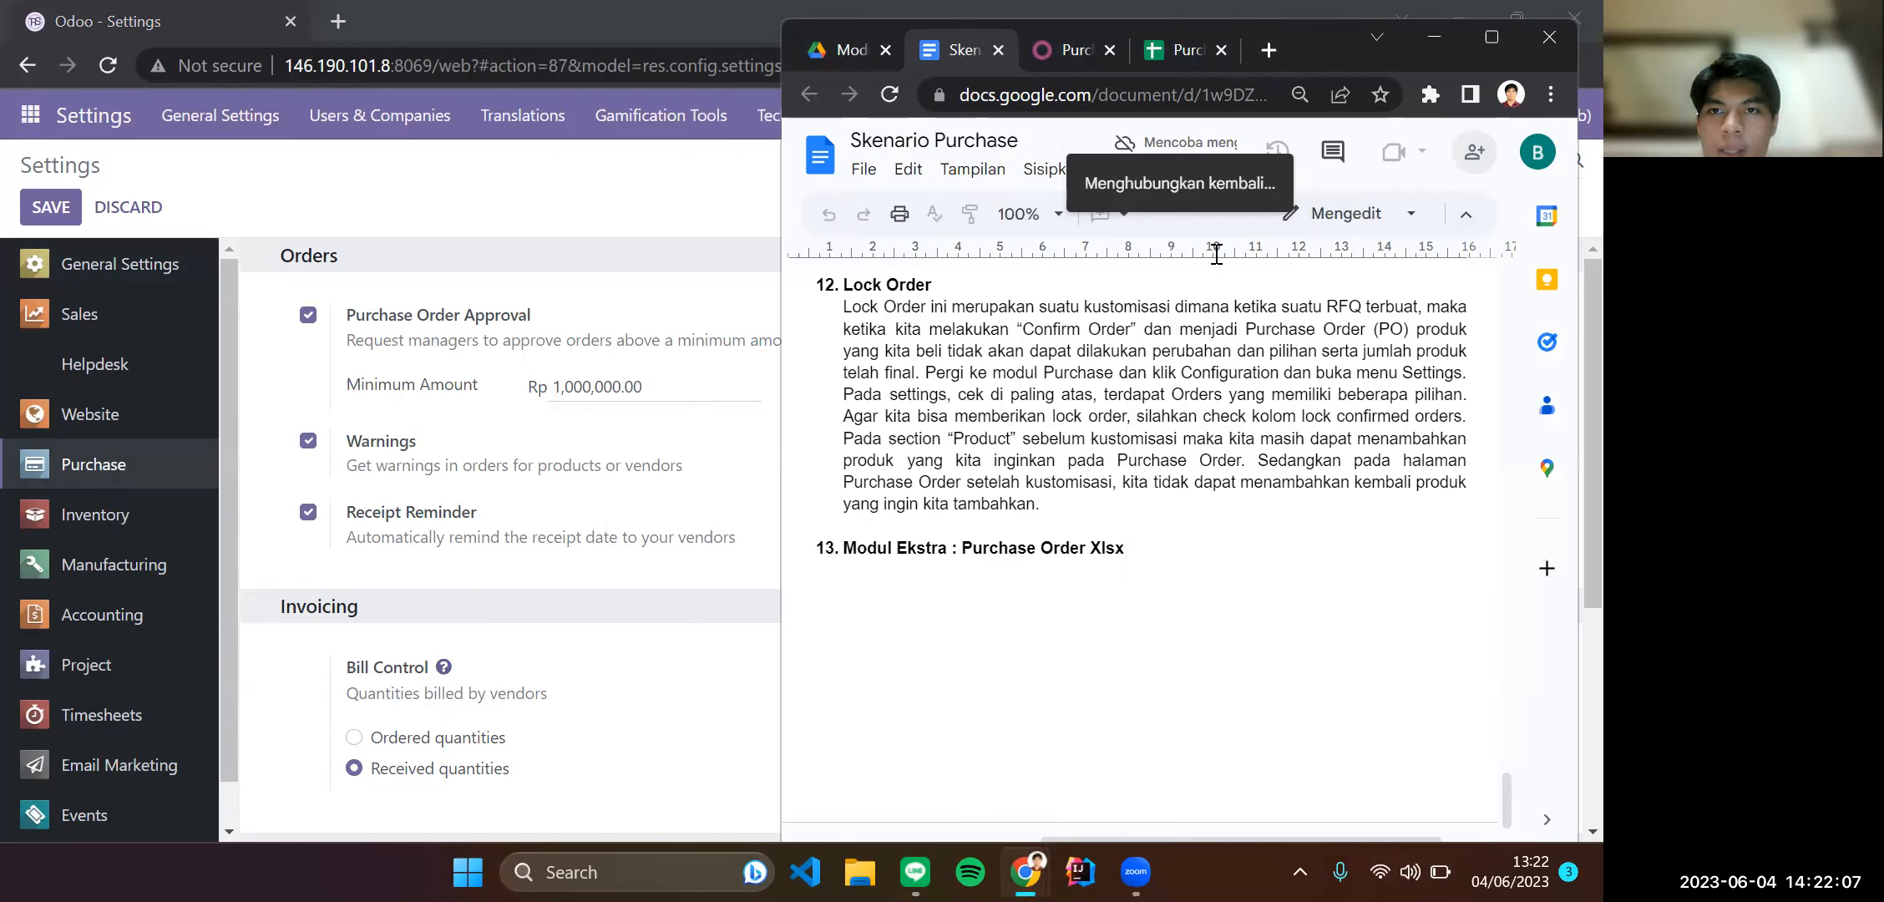
# View the Purchase Order Xlsx module page on Odoo Apps and return to the Odoo settings window.
pyautogui.click(1050, 49)
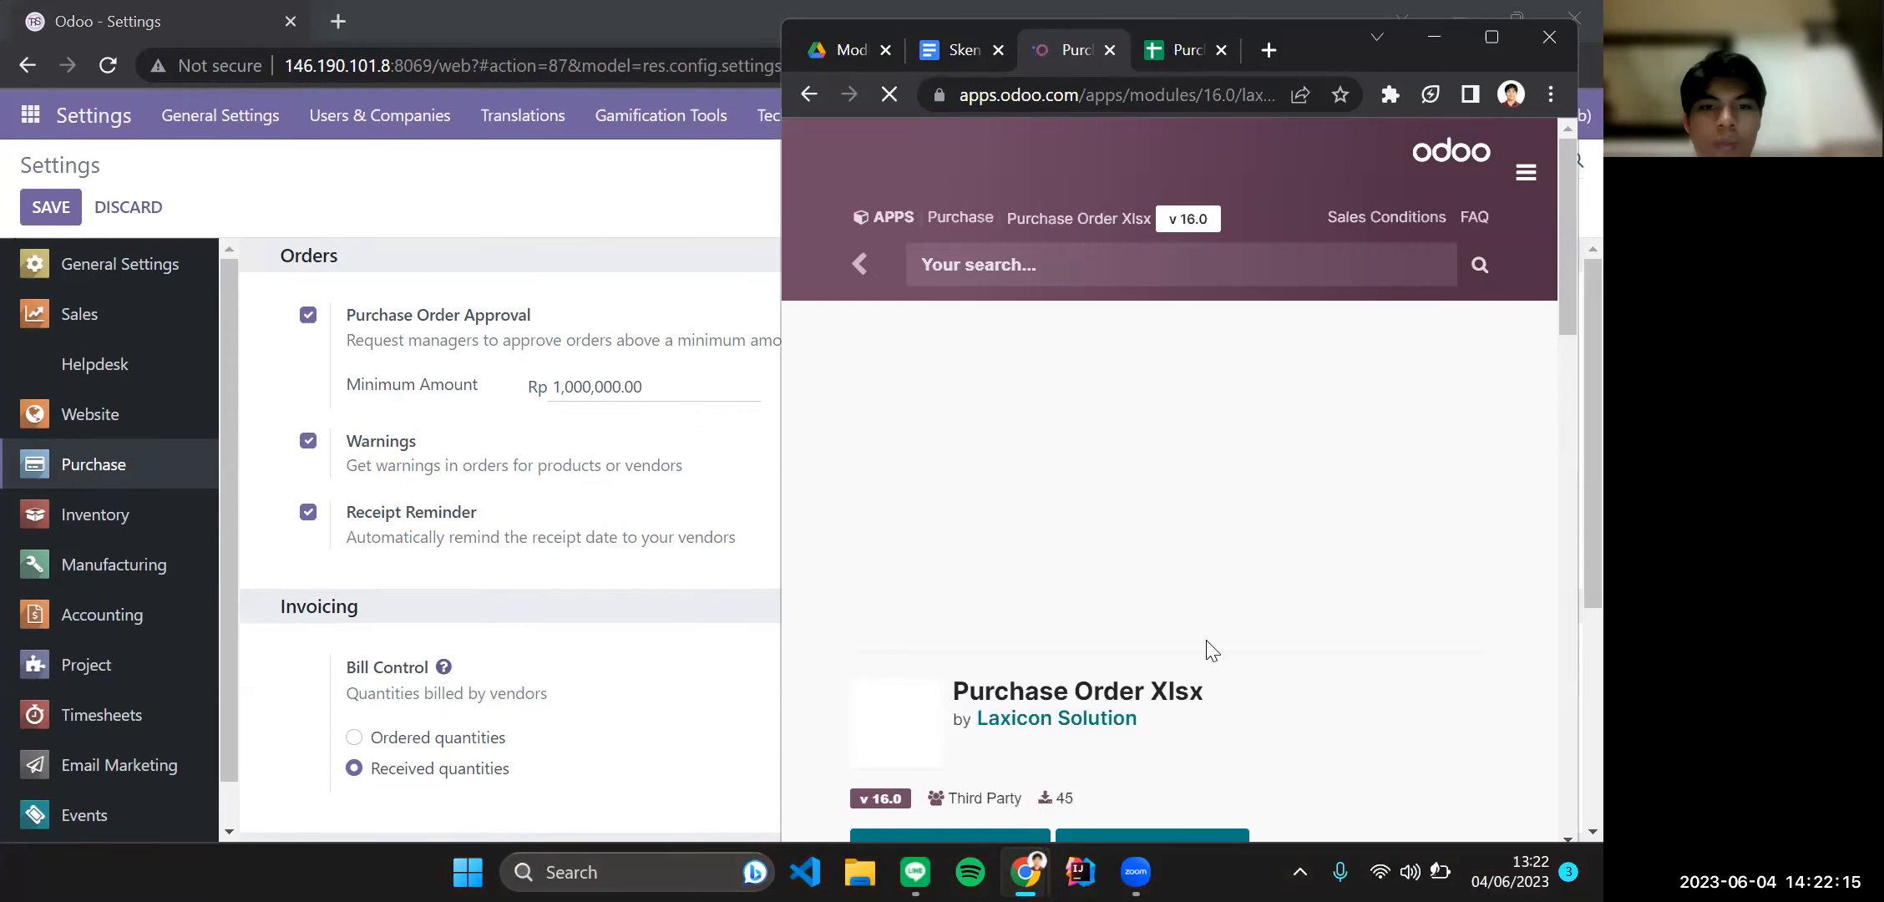
pyautogui.scroll(-5, 1116, 646)
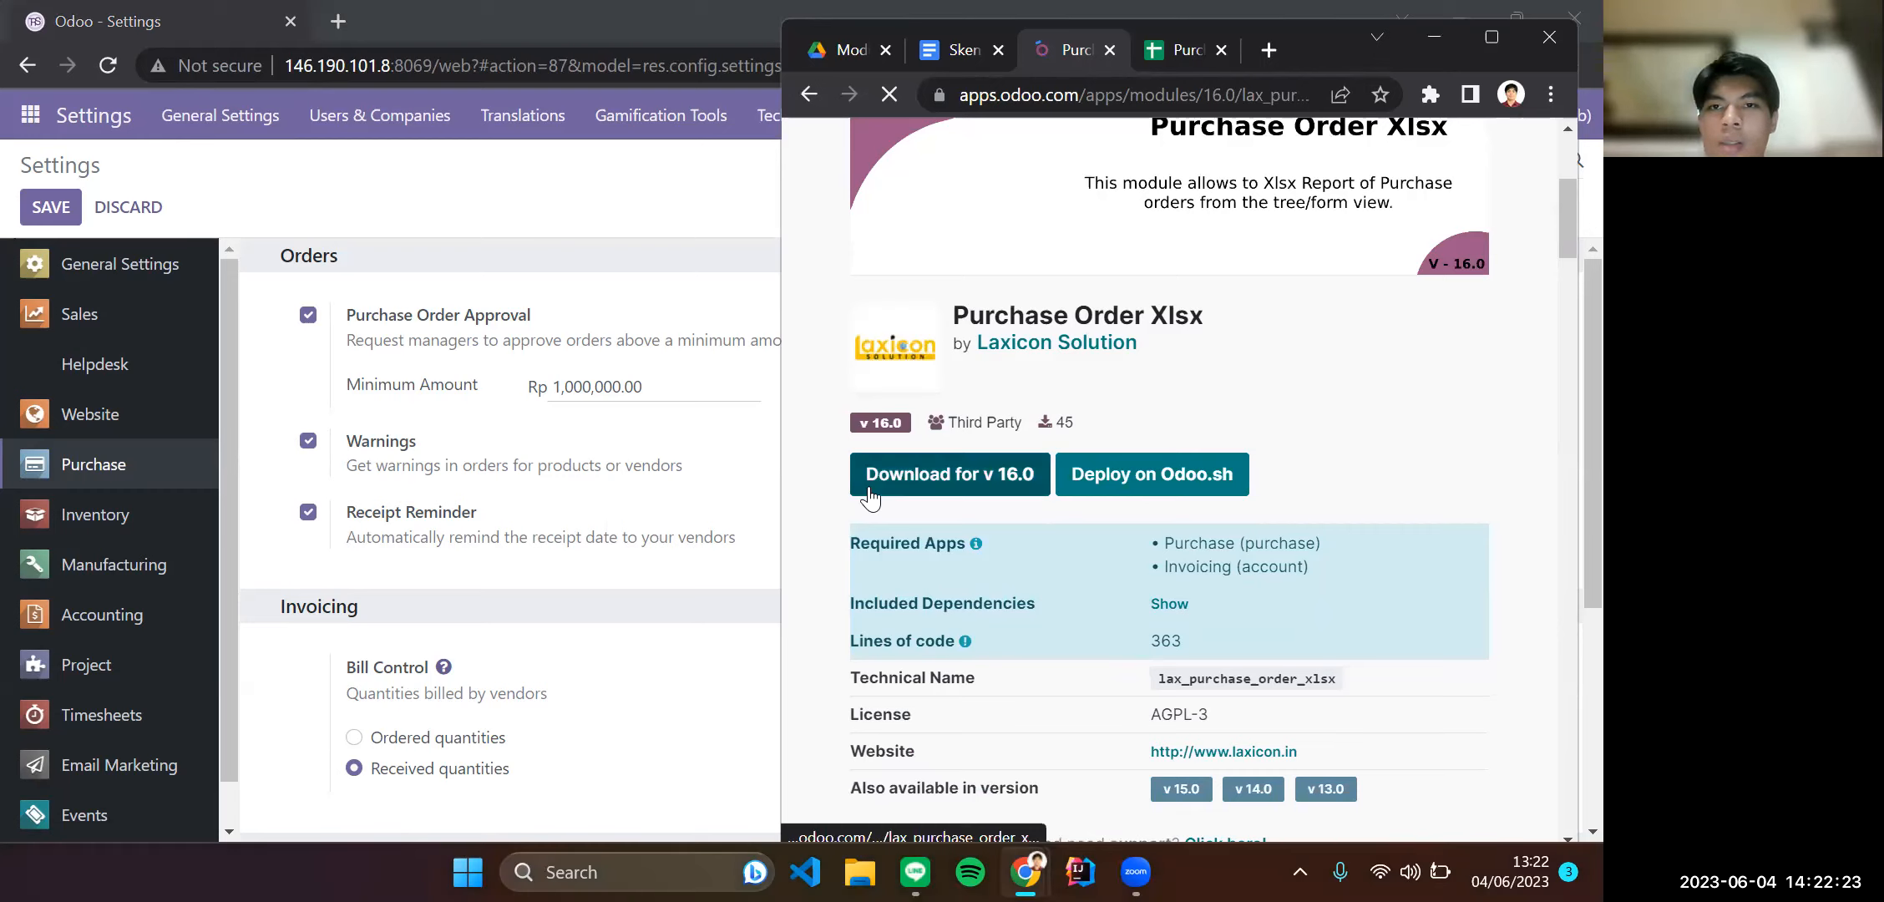
pyautogui.click(1415, 38)
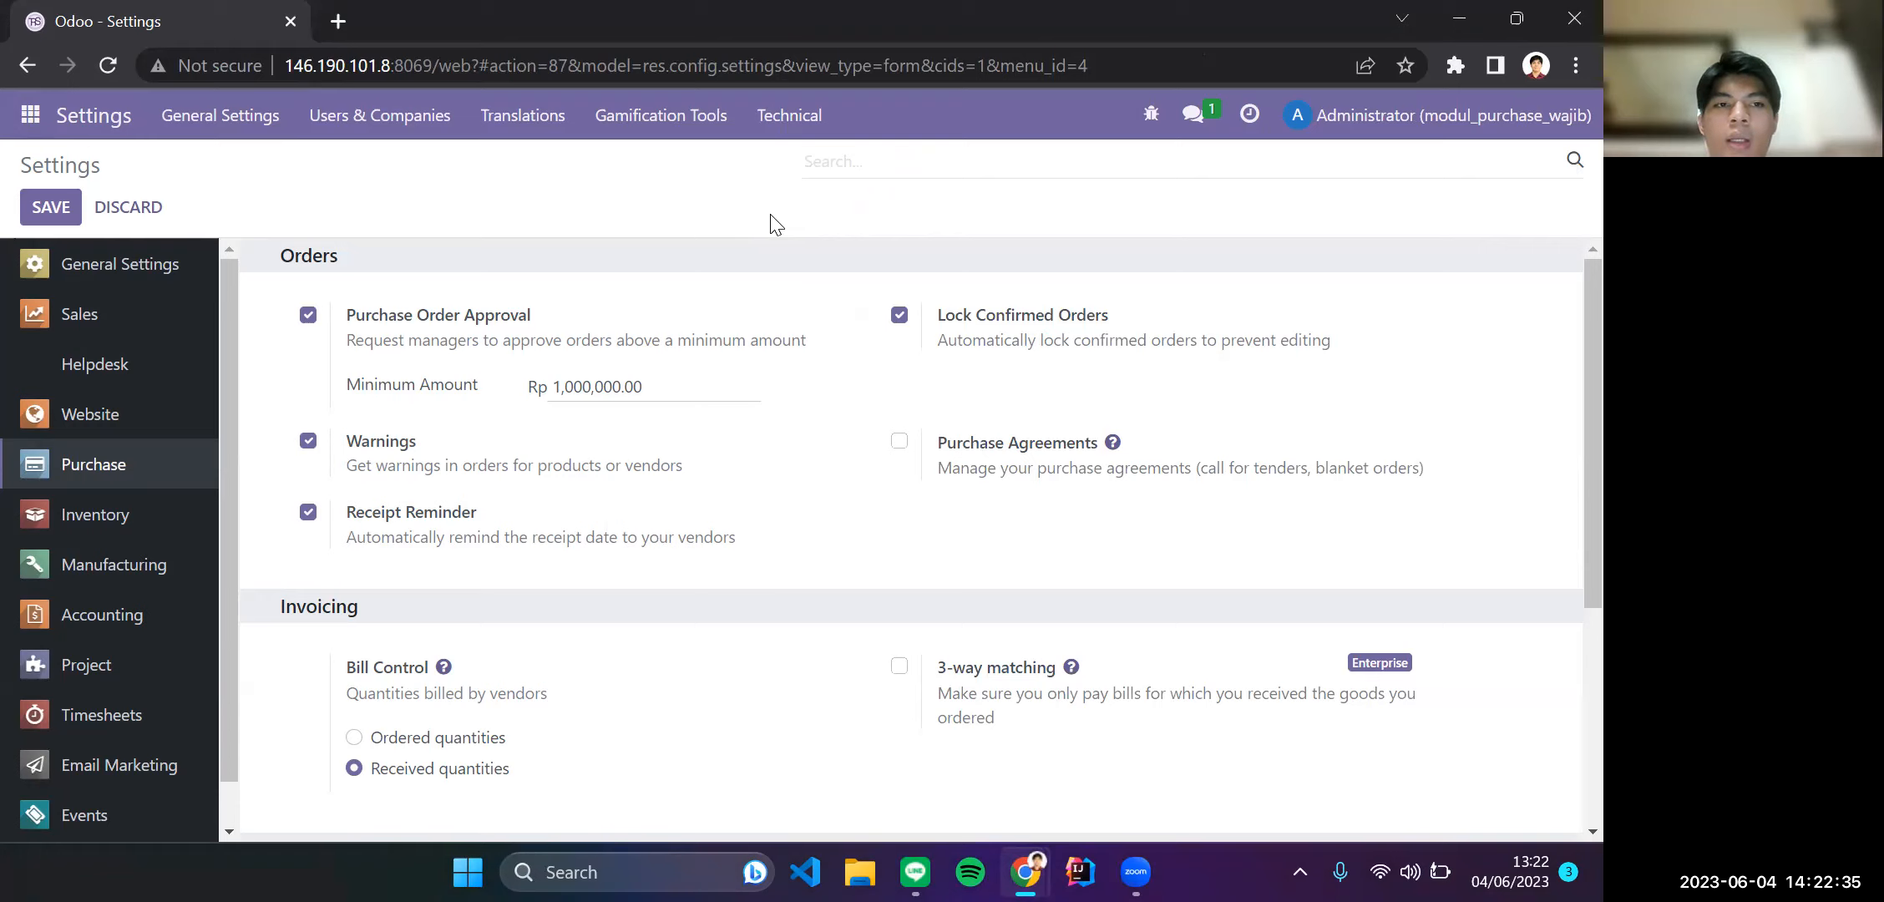
# Log out of the administrator account and log in as the purchase user with the account's e-mail and password.
pyautogui.click(1348, 116)
pyautogui.click(1343, 351)
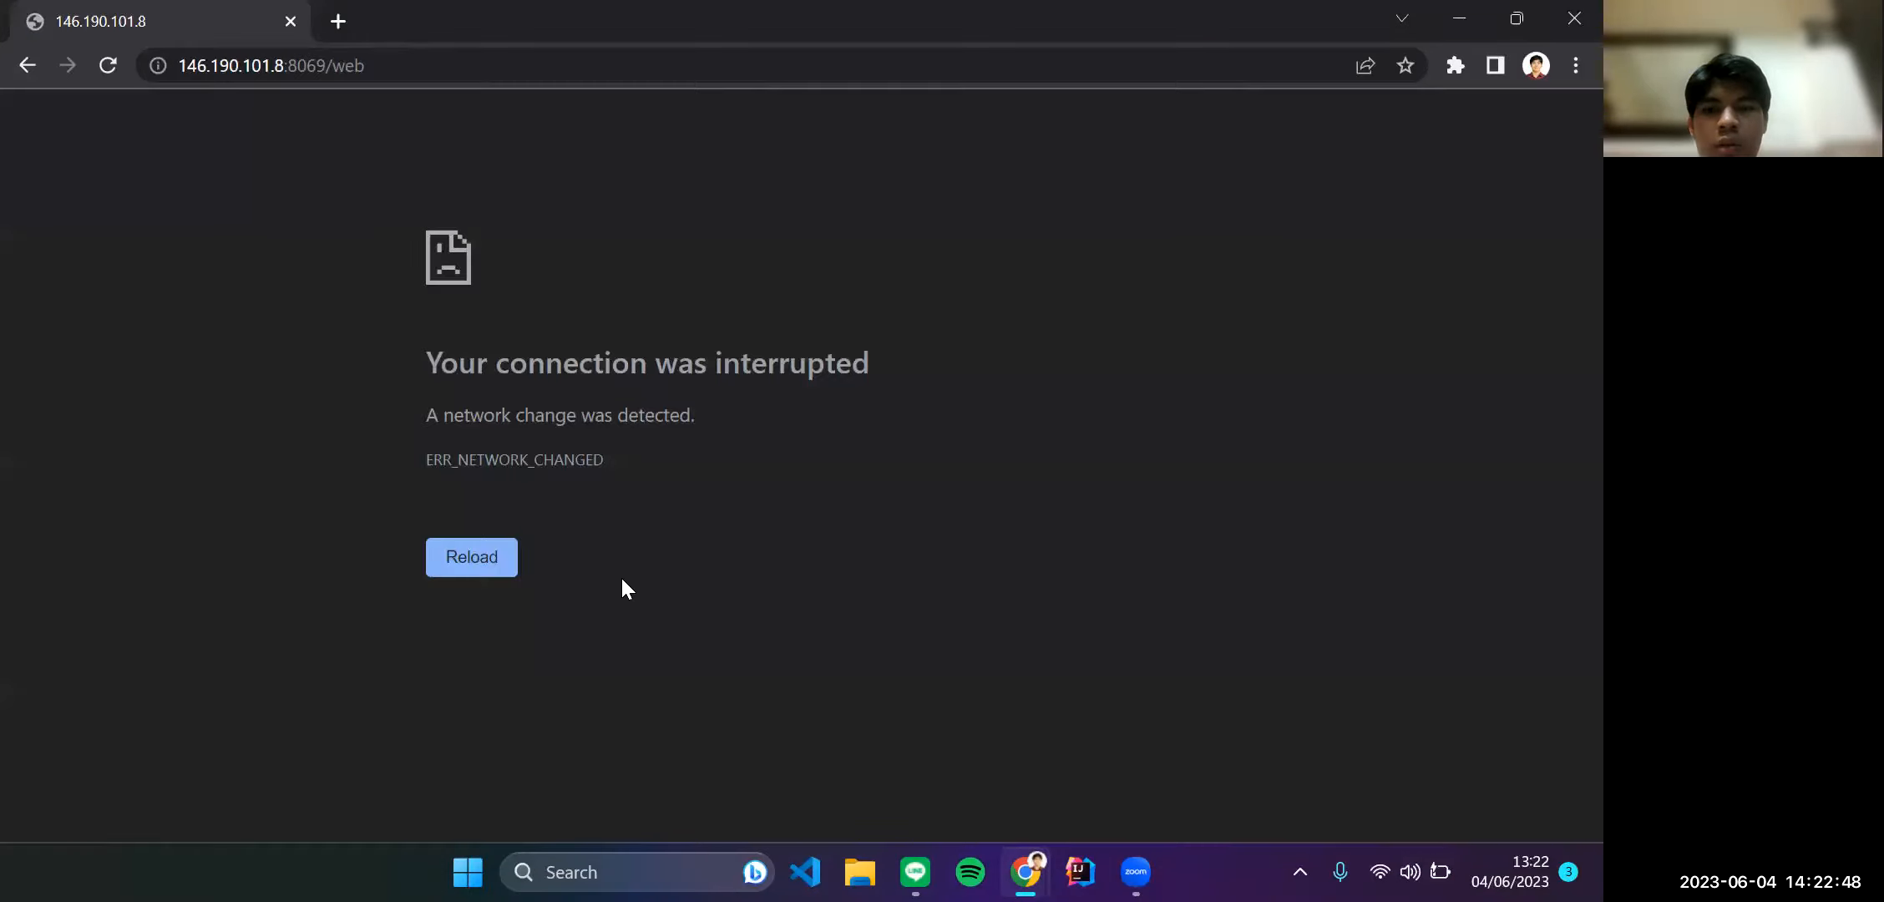
pyautogui.click(492, 570)
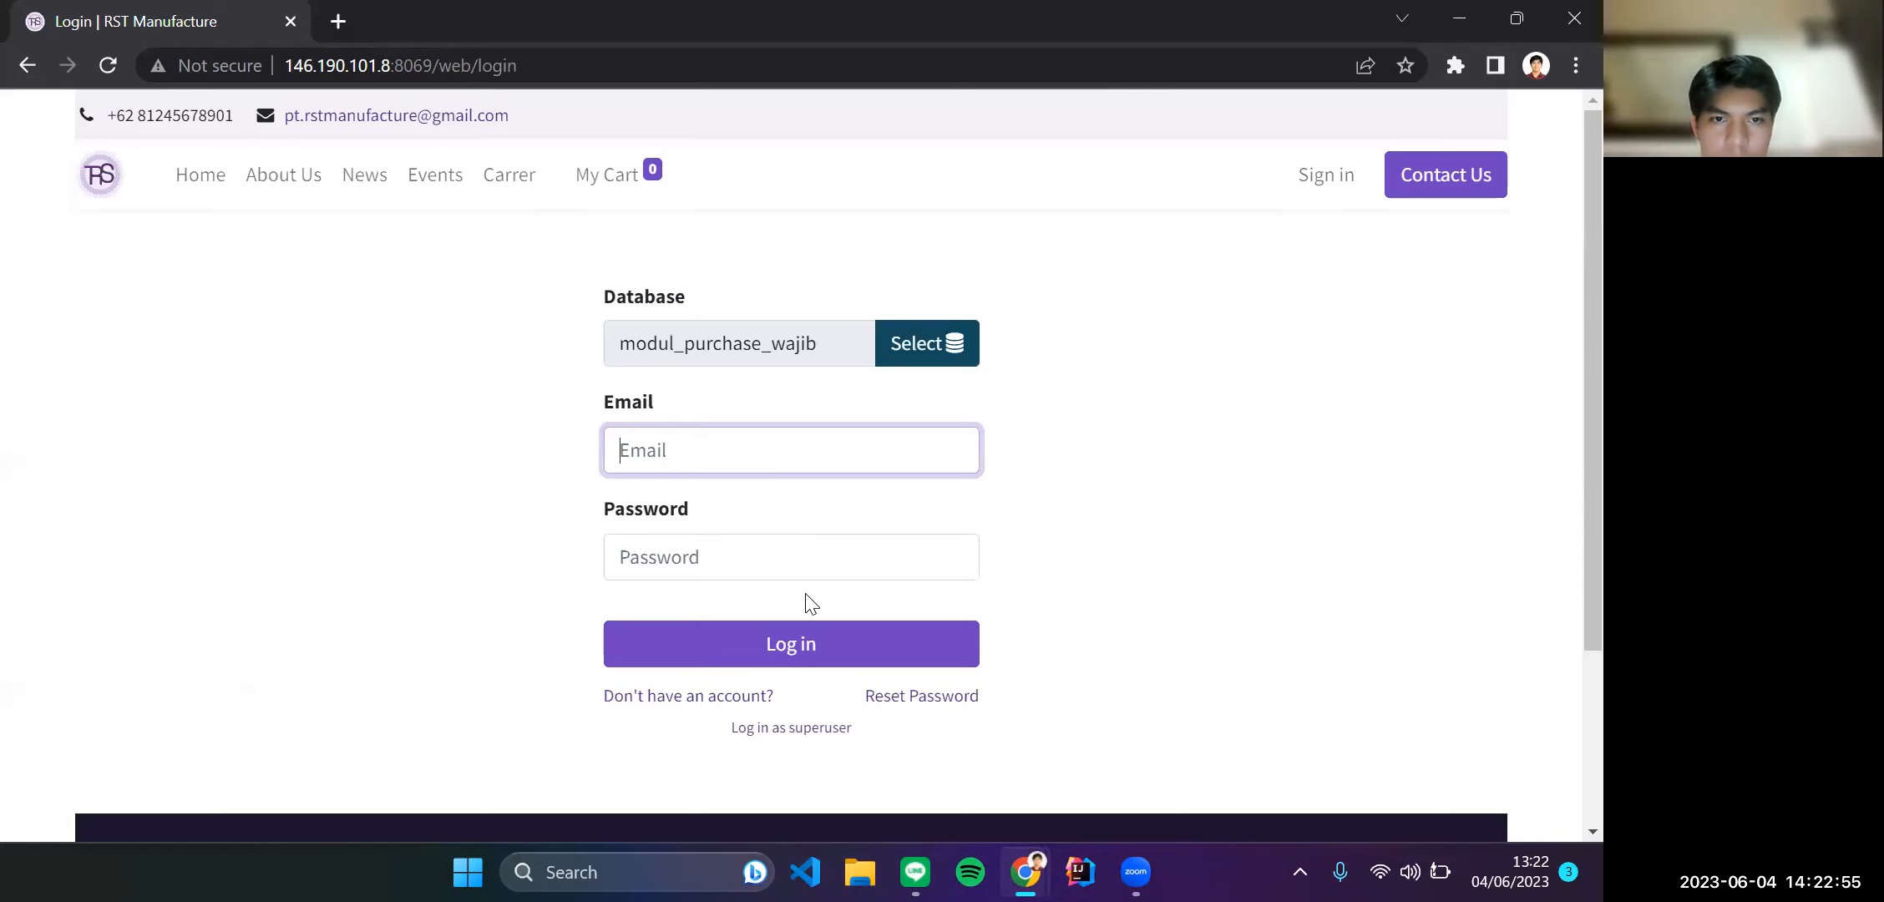
pyautogui.click(705, 555)
pyautogui.click(705, 555)
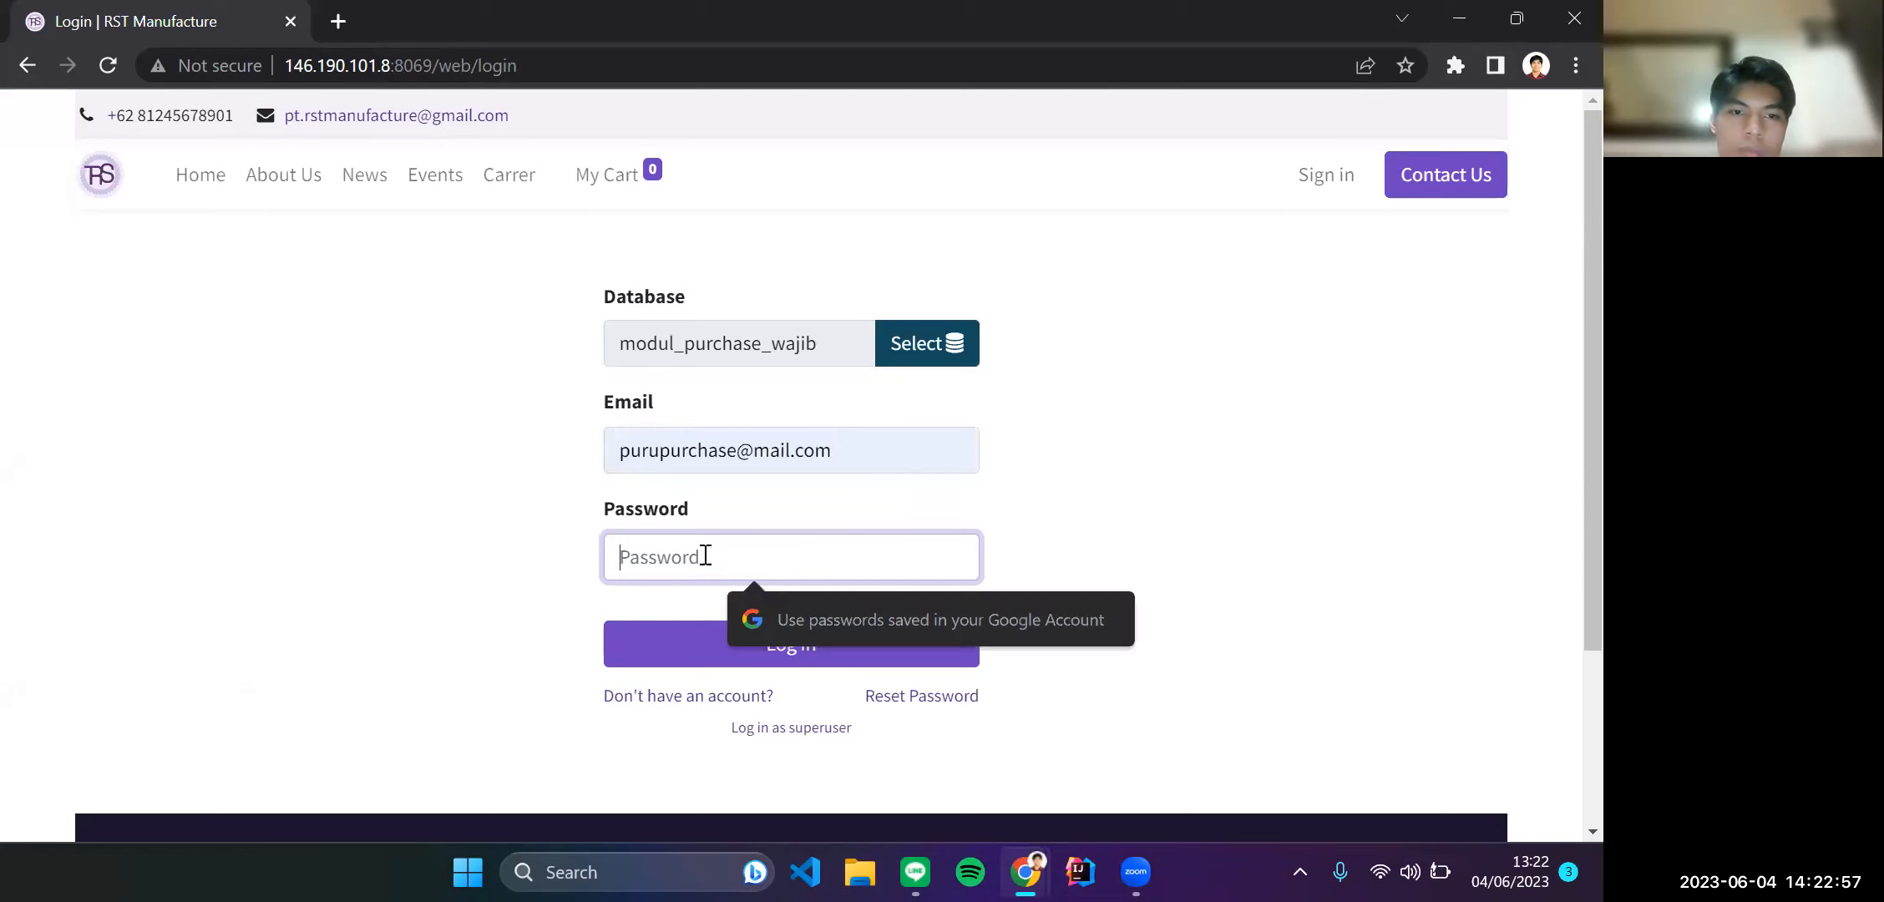
pyautogui.write('••••••••••••')
pyautogui.press('Return')
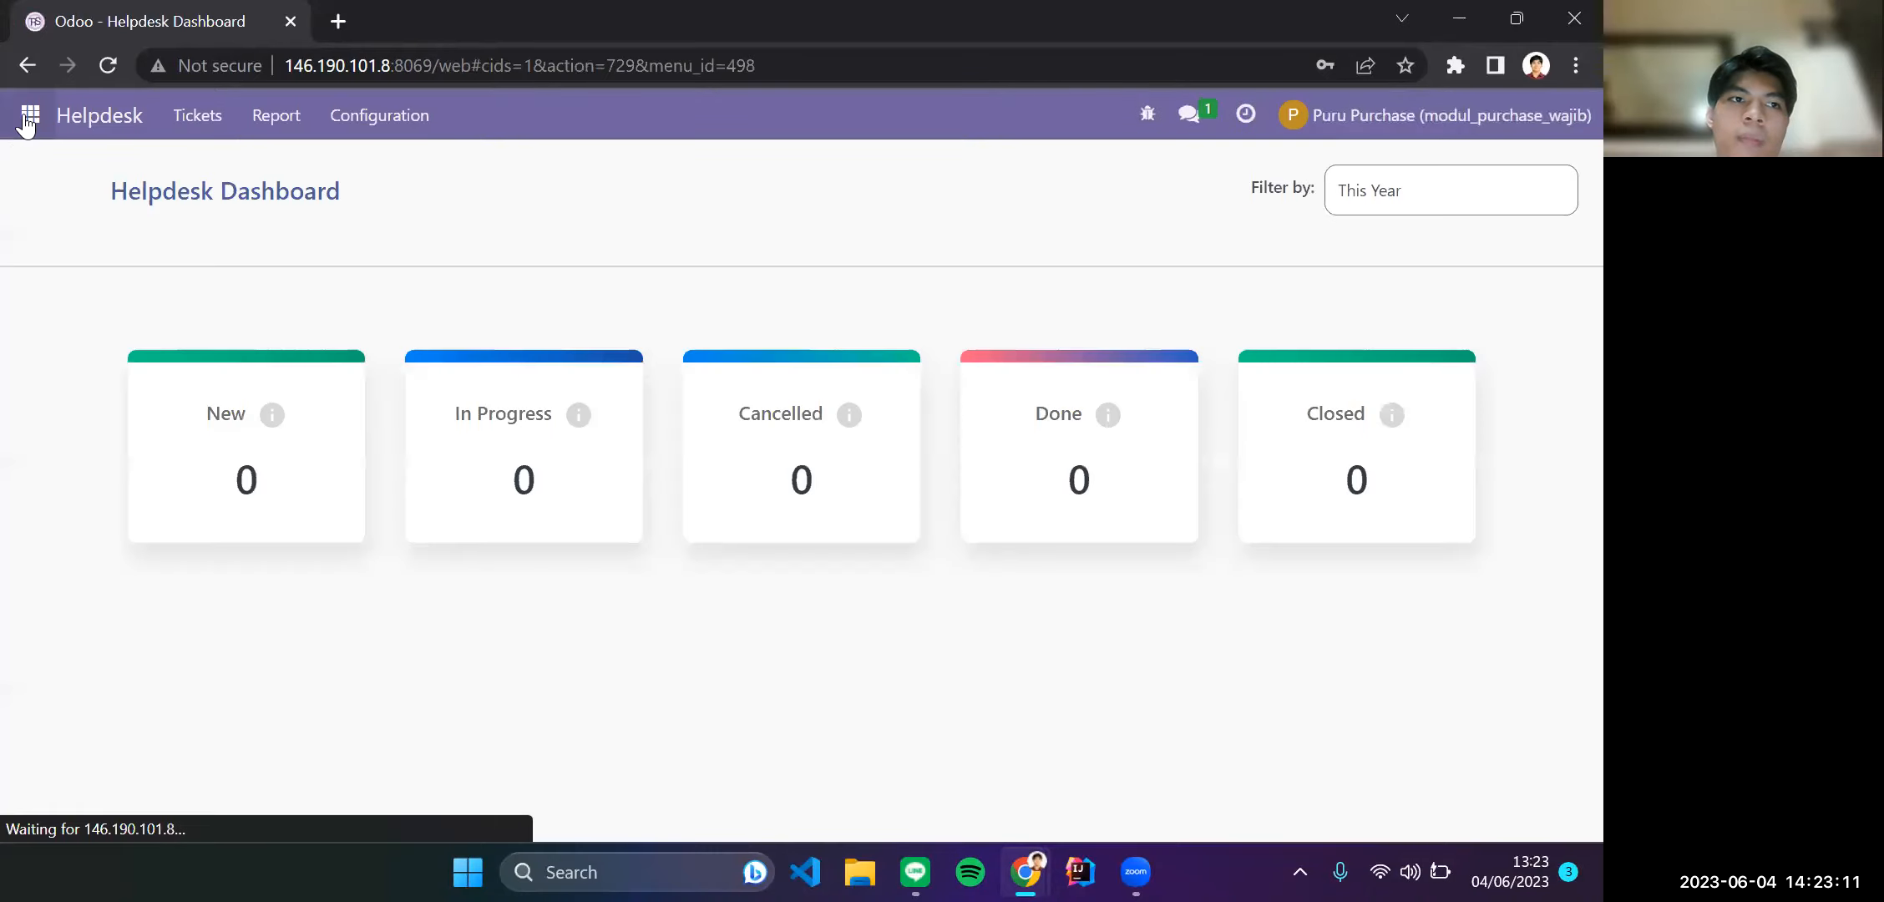
# Open the Purchase app, select all listed purchase orders, and print their Mass xlsx Report.
pyautogui.click(30, 114)
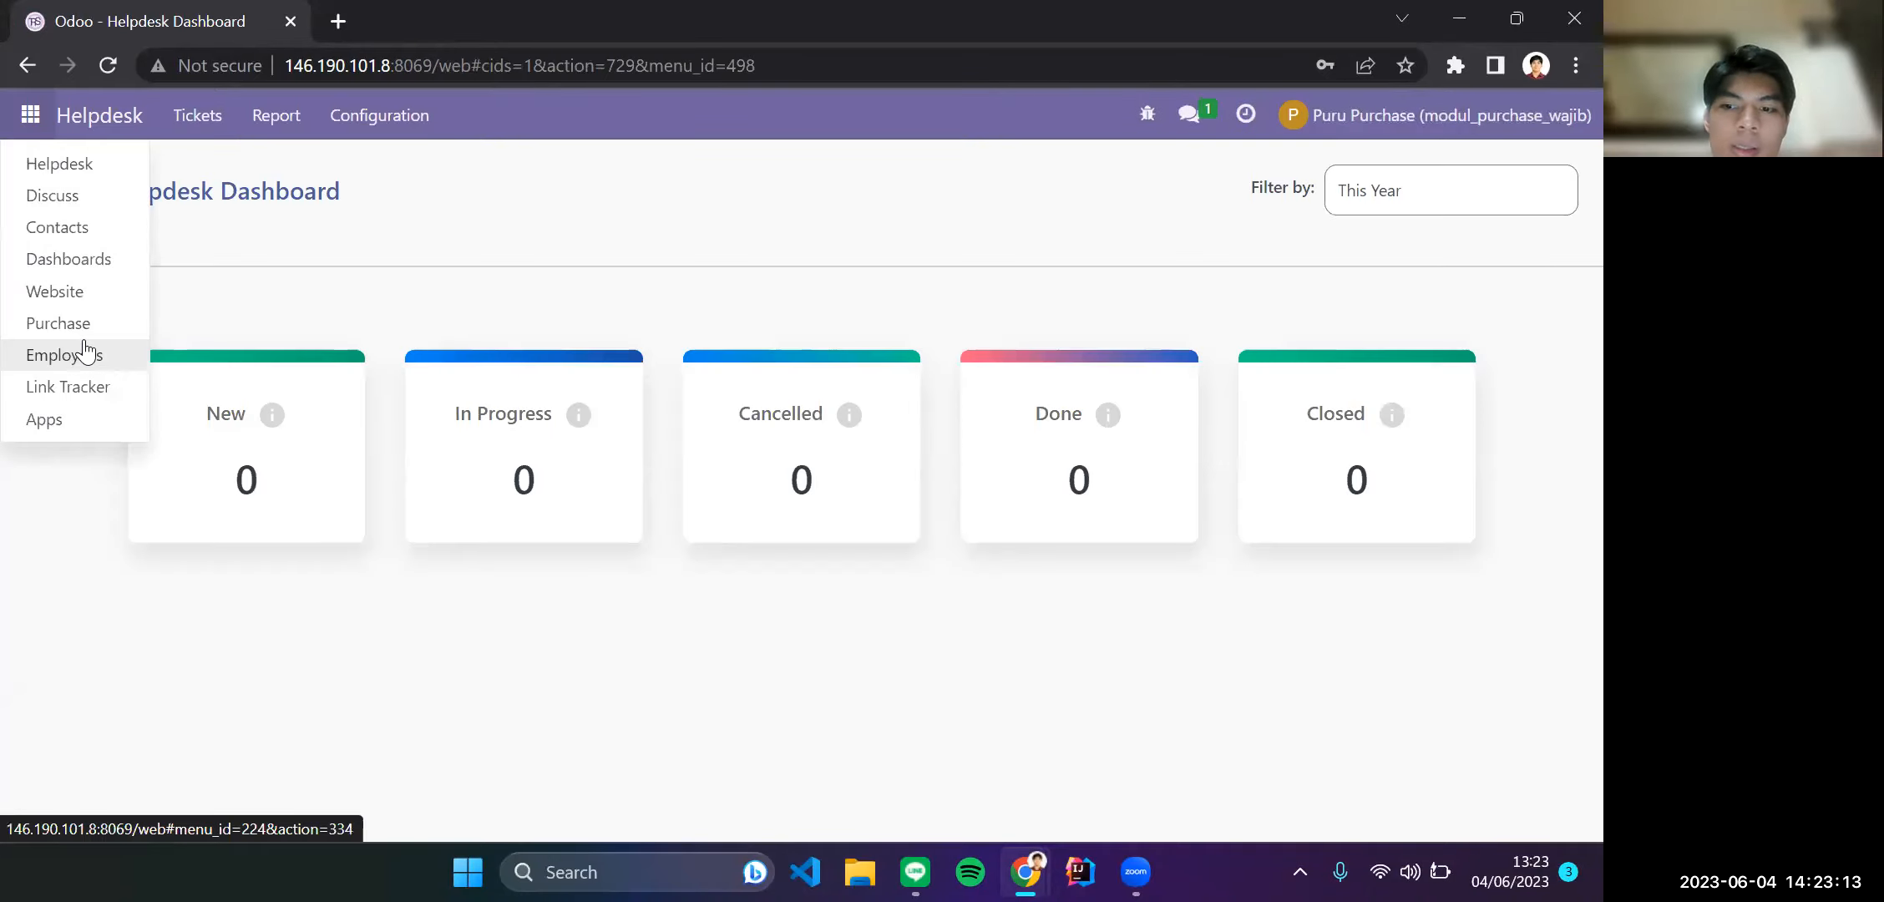
pyautogui.click(90, 330)
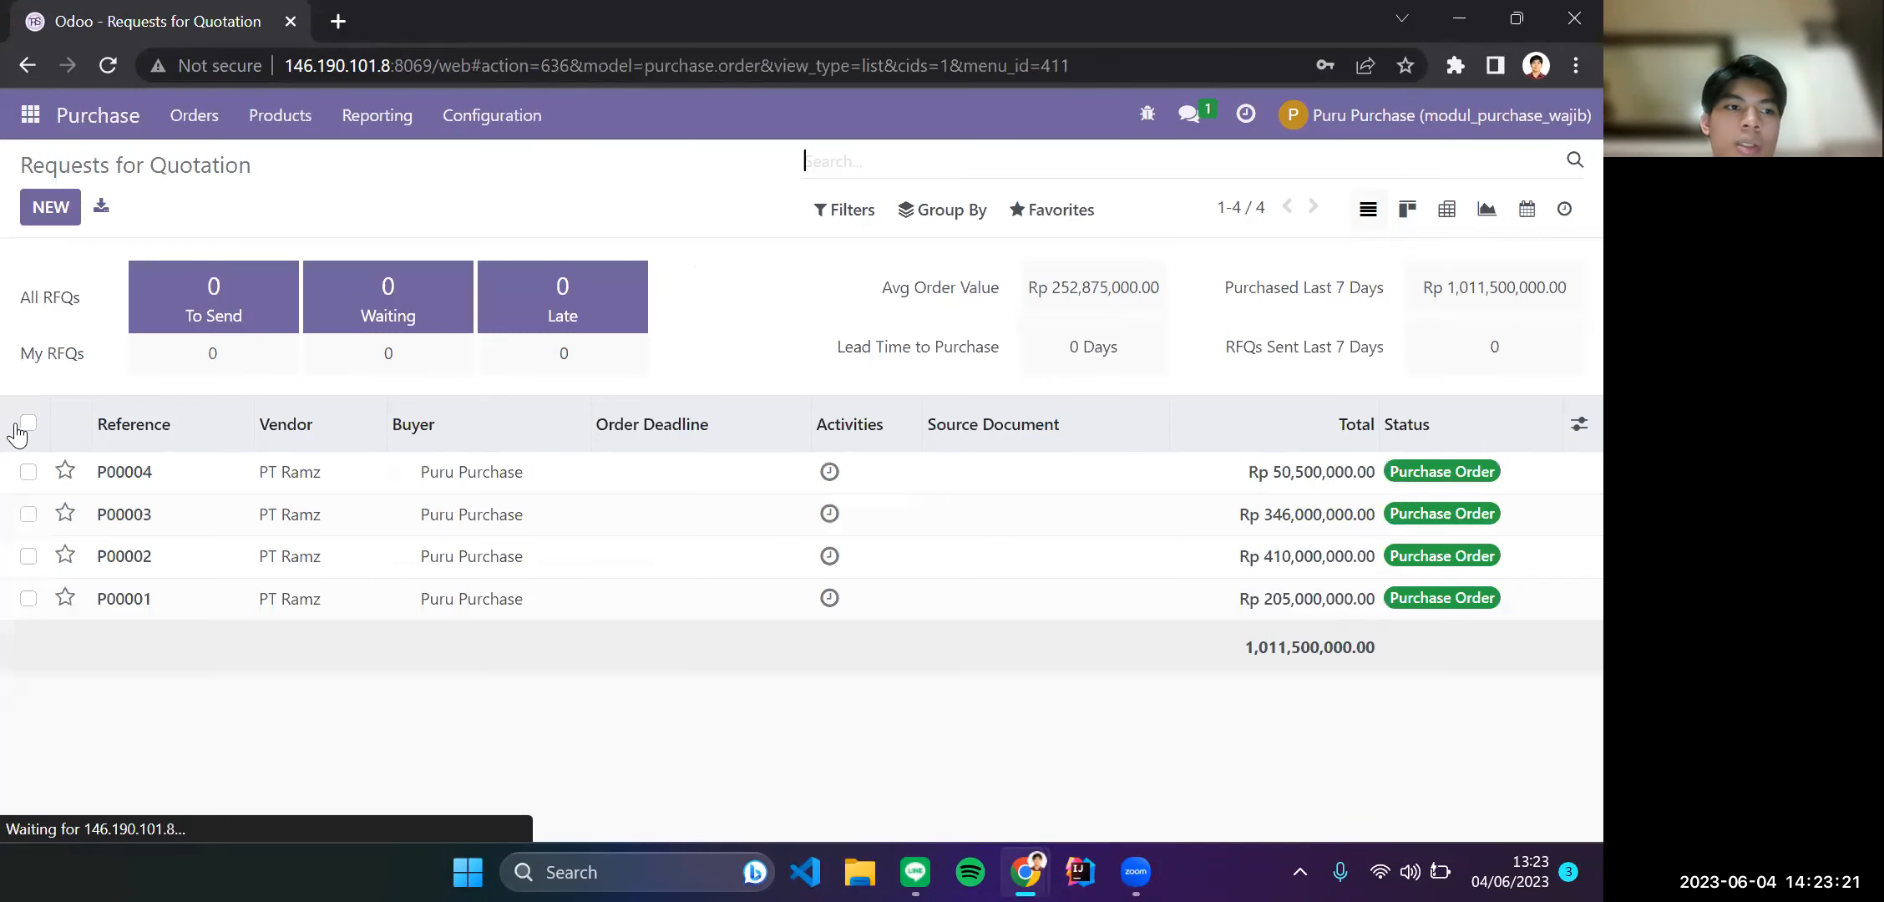
pyautogui.click(19, 427)
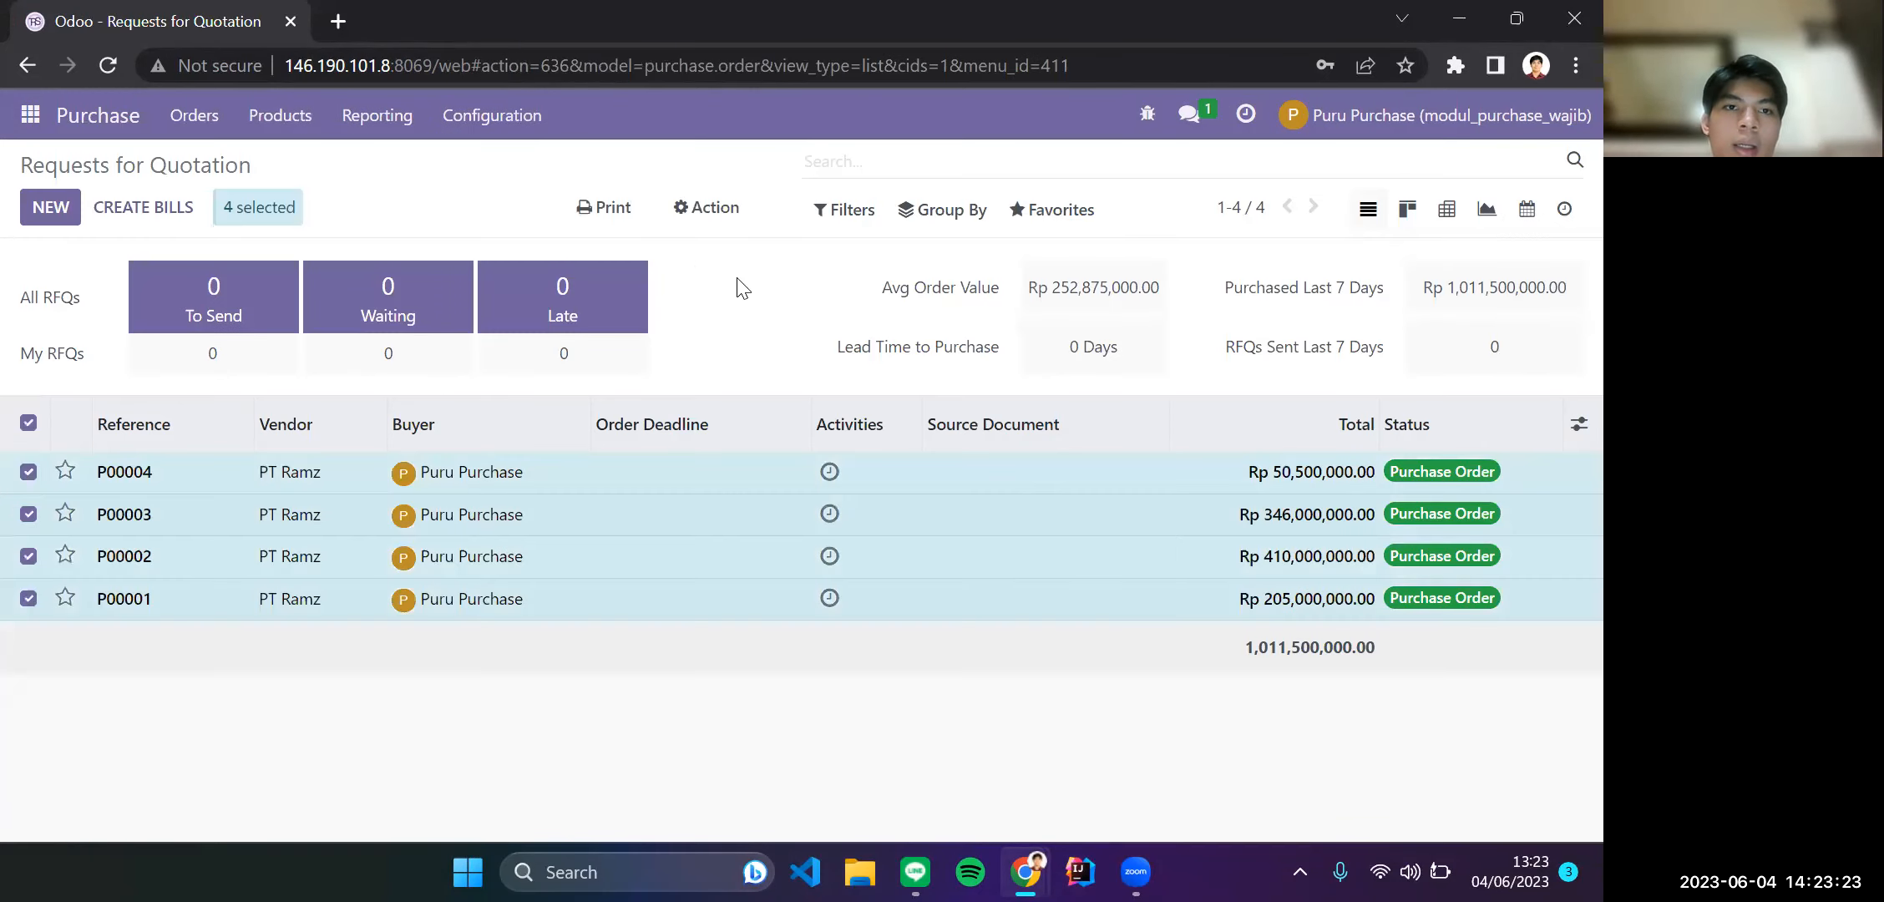
pyautogui.click(603, 214)
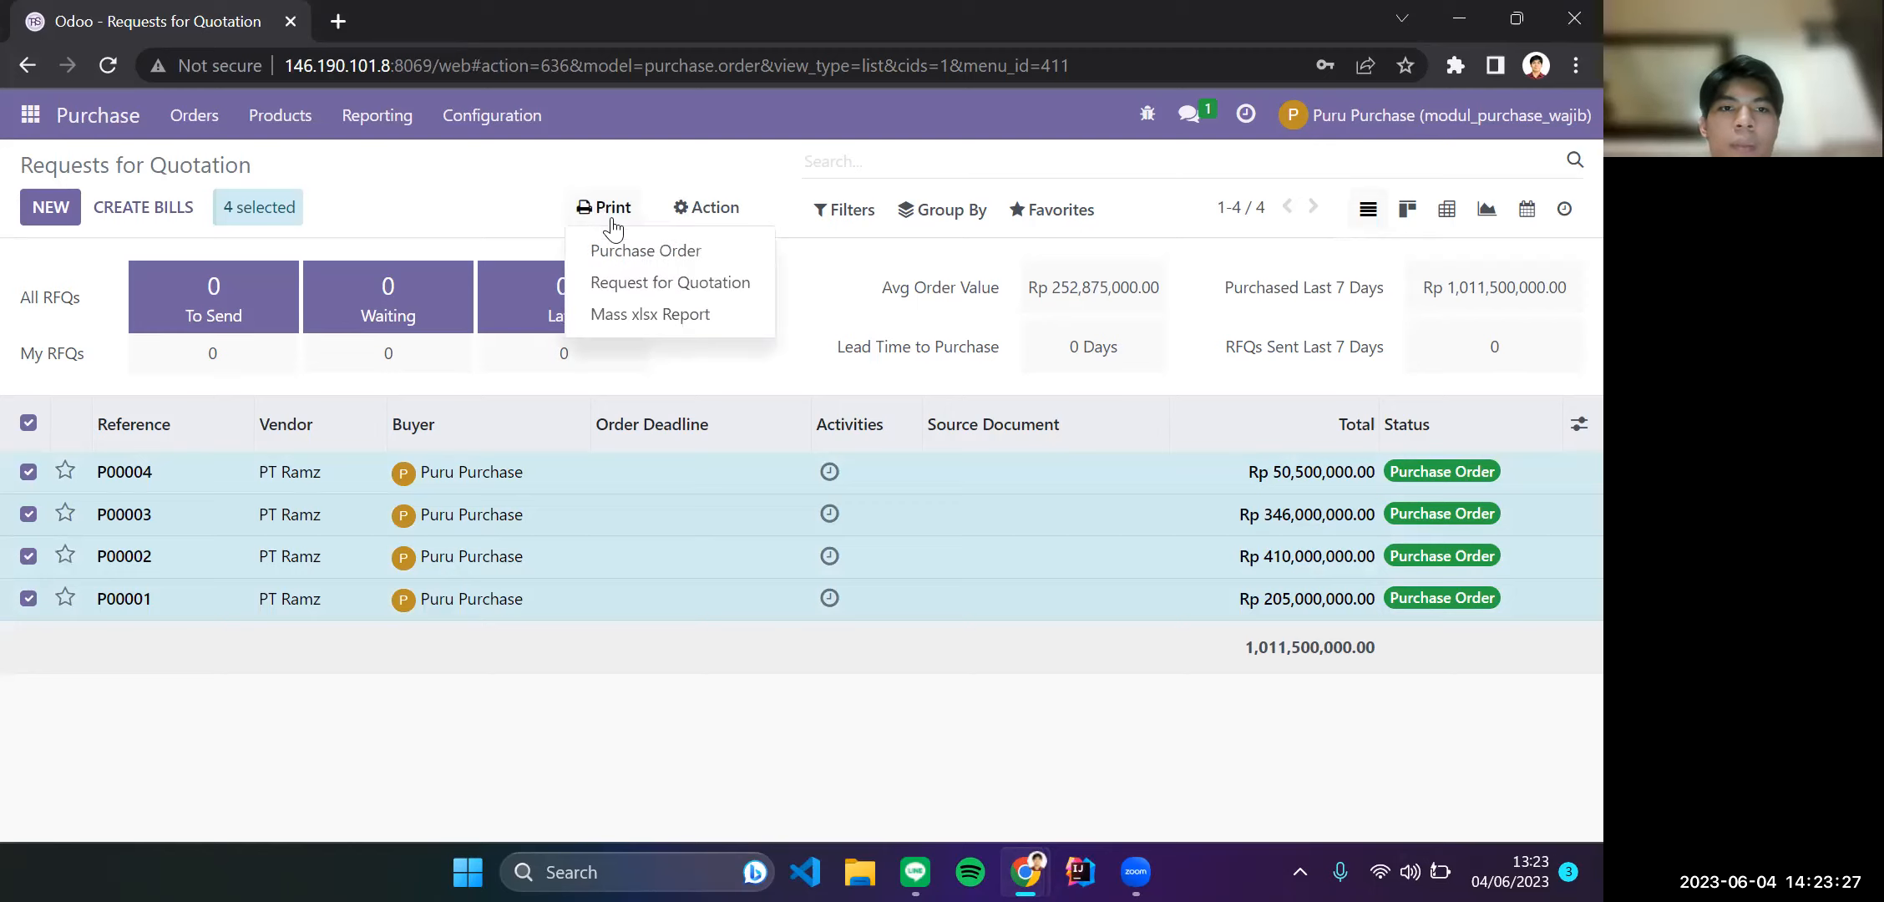
pyautogui.click(712, 315)
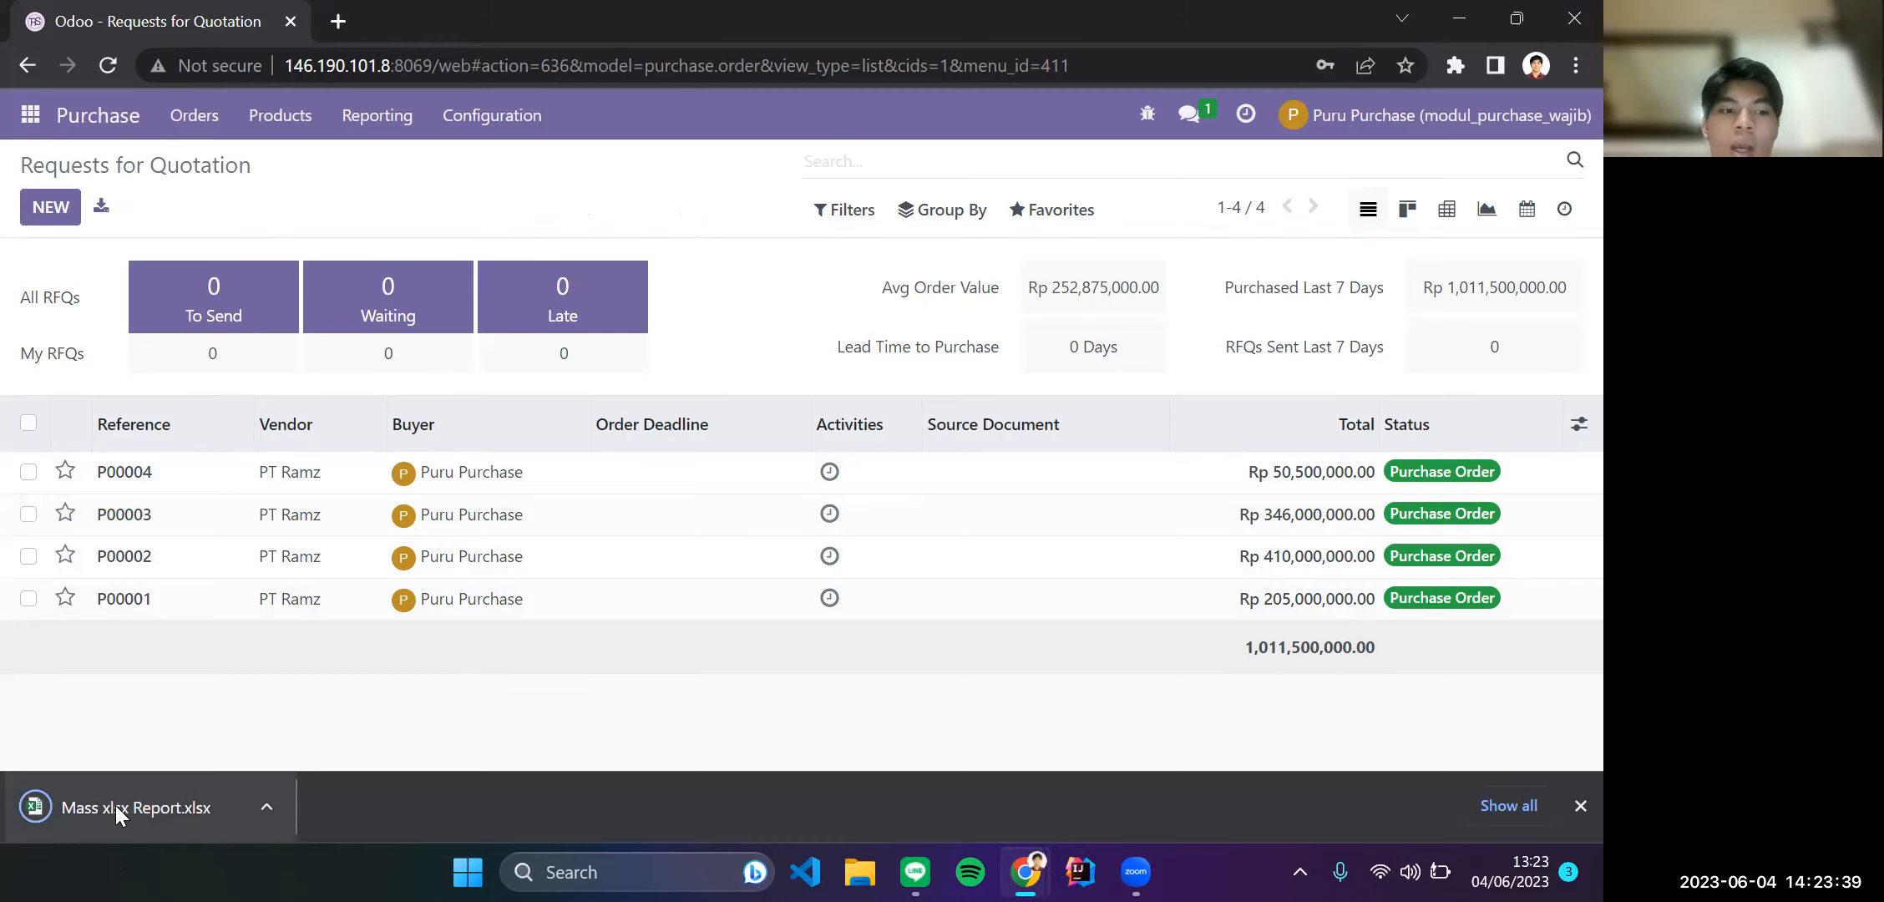
# Open Mass xlsx Report.xlsx in Excel, review the purchase order sheets P00004 through P00001, and minimize the workbook.
pyautogui.click(114, 805)
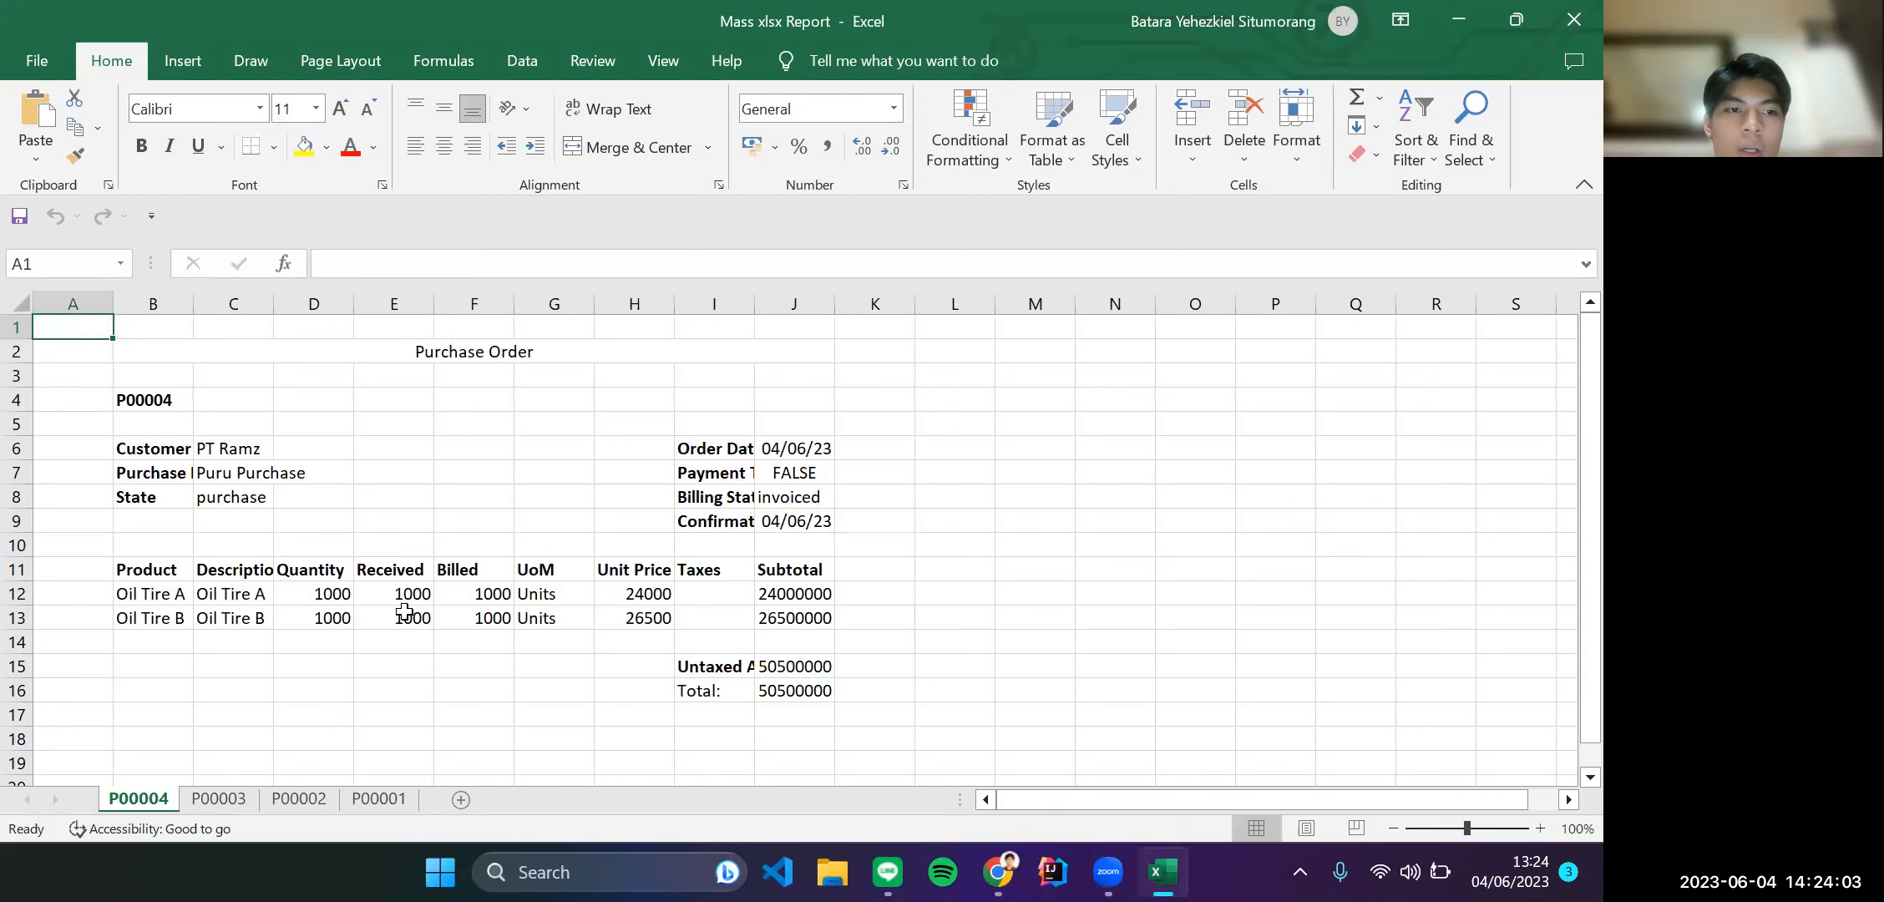
pyautogui.scroll(-1, 413, 624)
pyautogui.scroll(-1, 413, 627)
pyautogui.scroll(2, 395, 650)
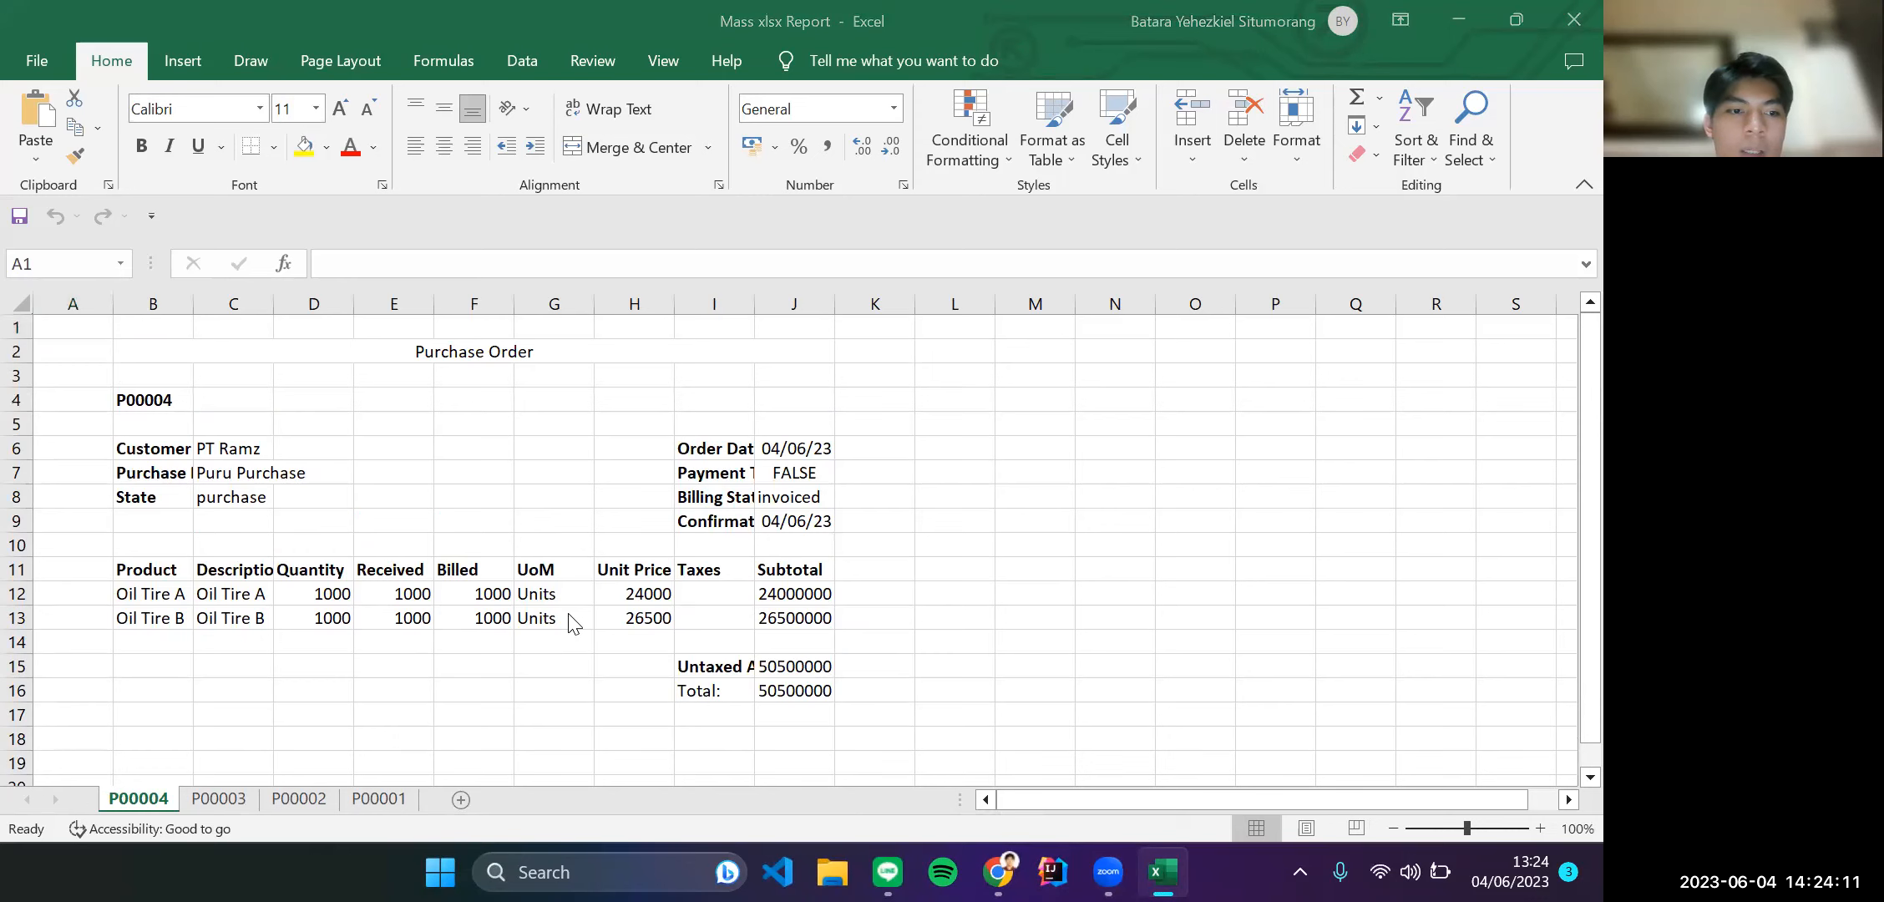
pyautogui.click(217, 799)
pyautogui.click(294, 798)
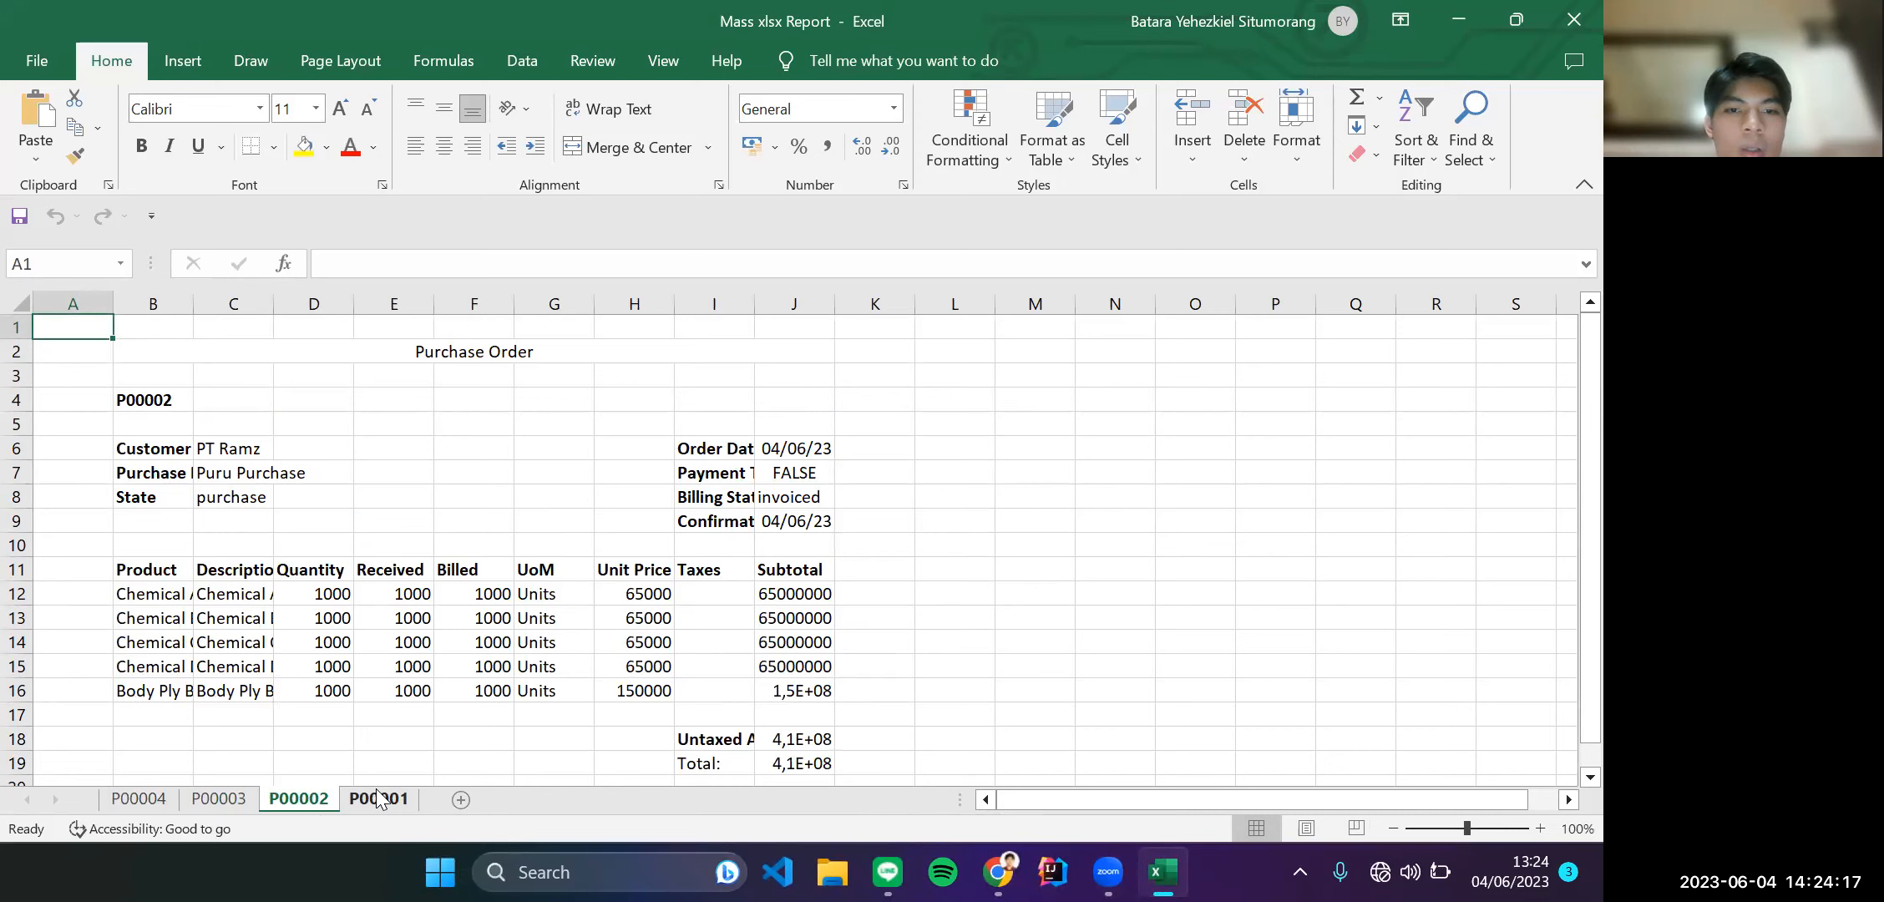
pyautogui.click(377, 798)
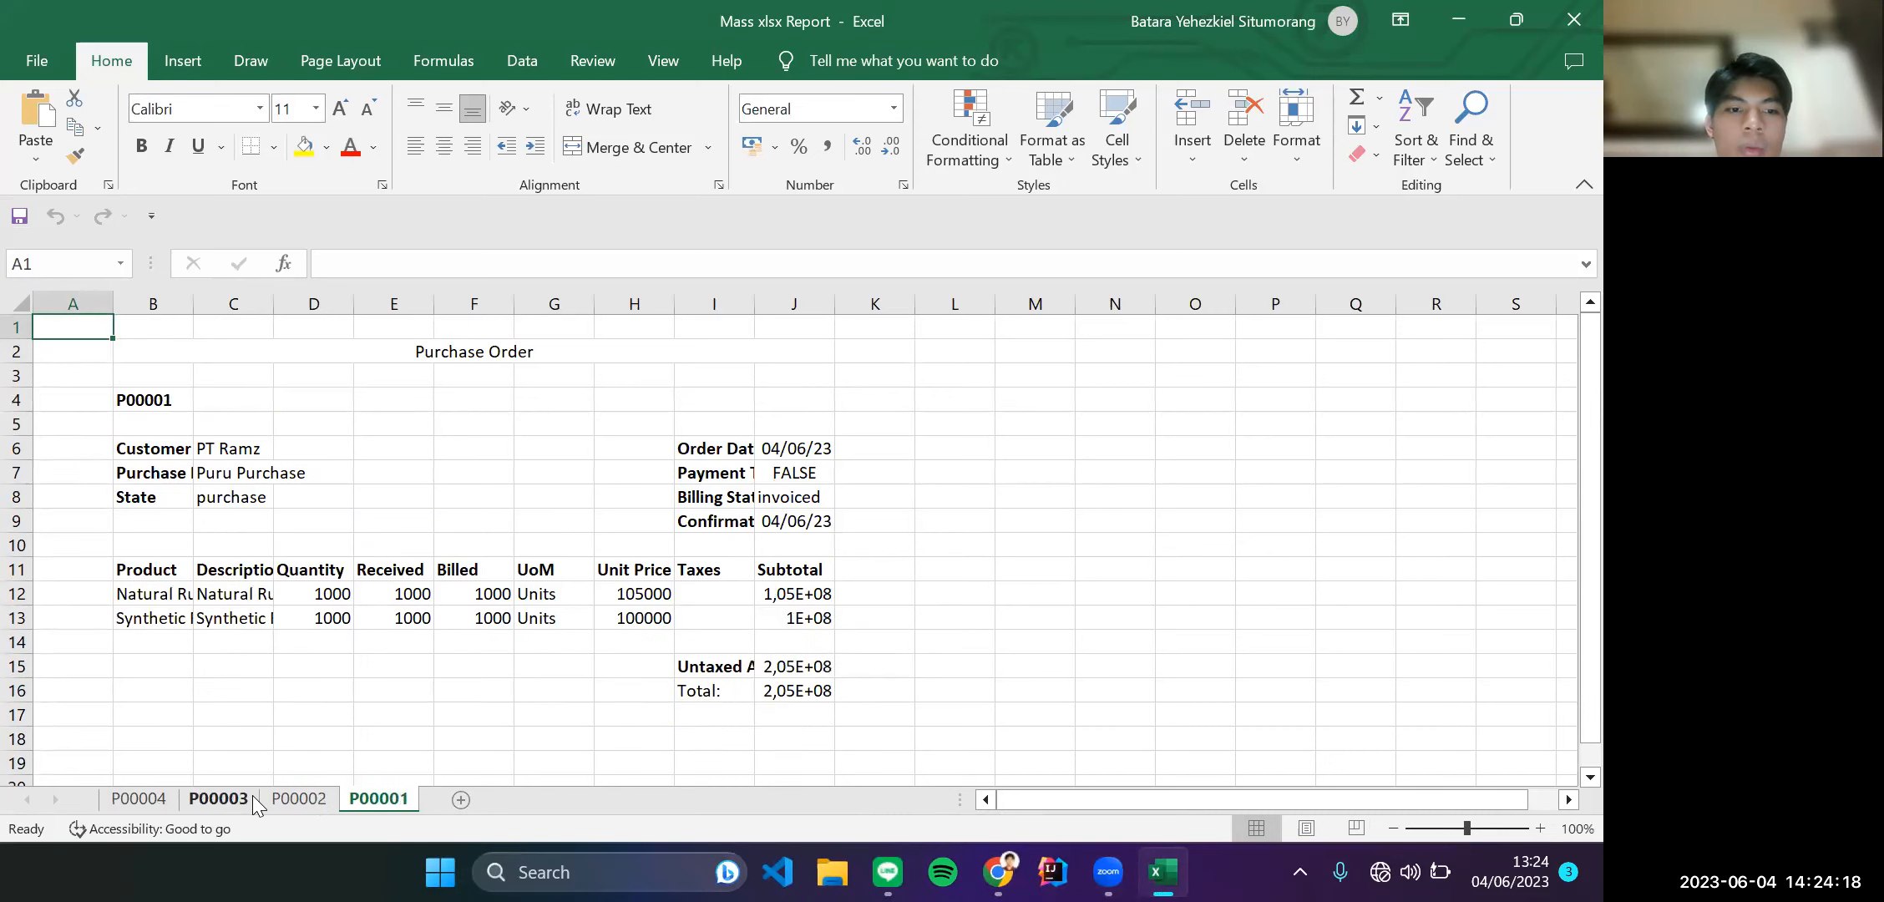
pyautogui.click(134, 799)
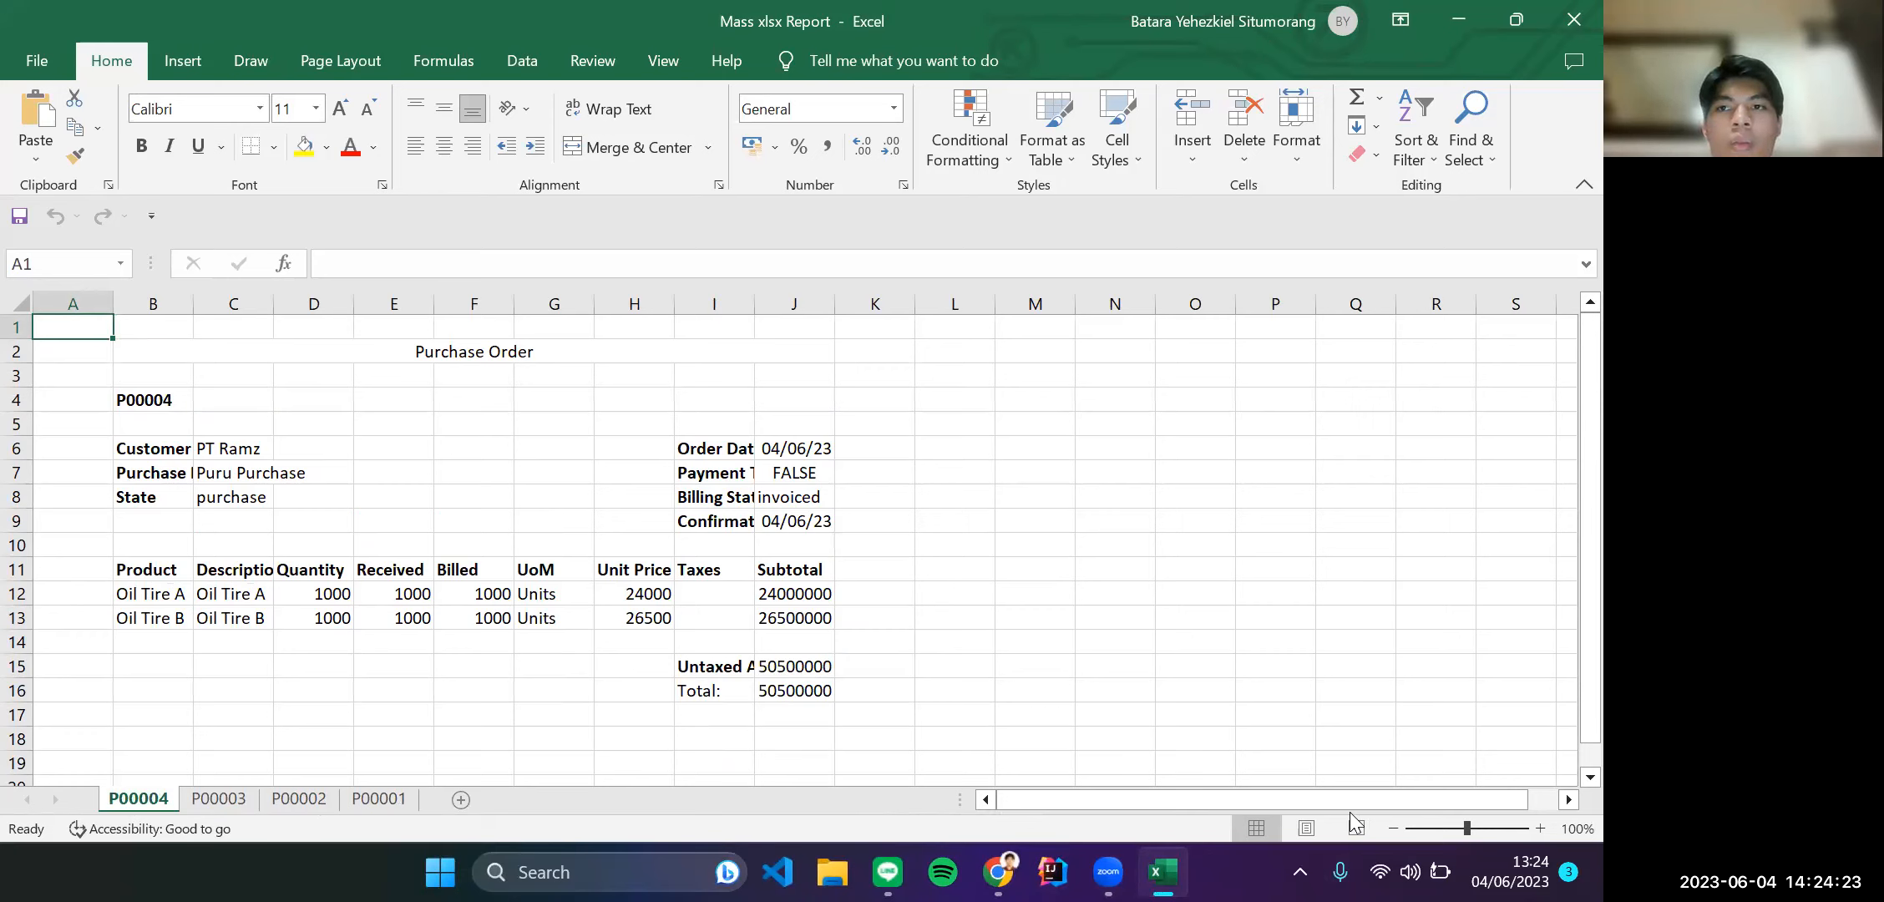
pyautogui.click(1455, 22)
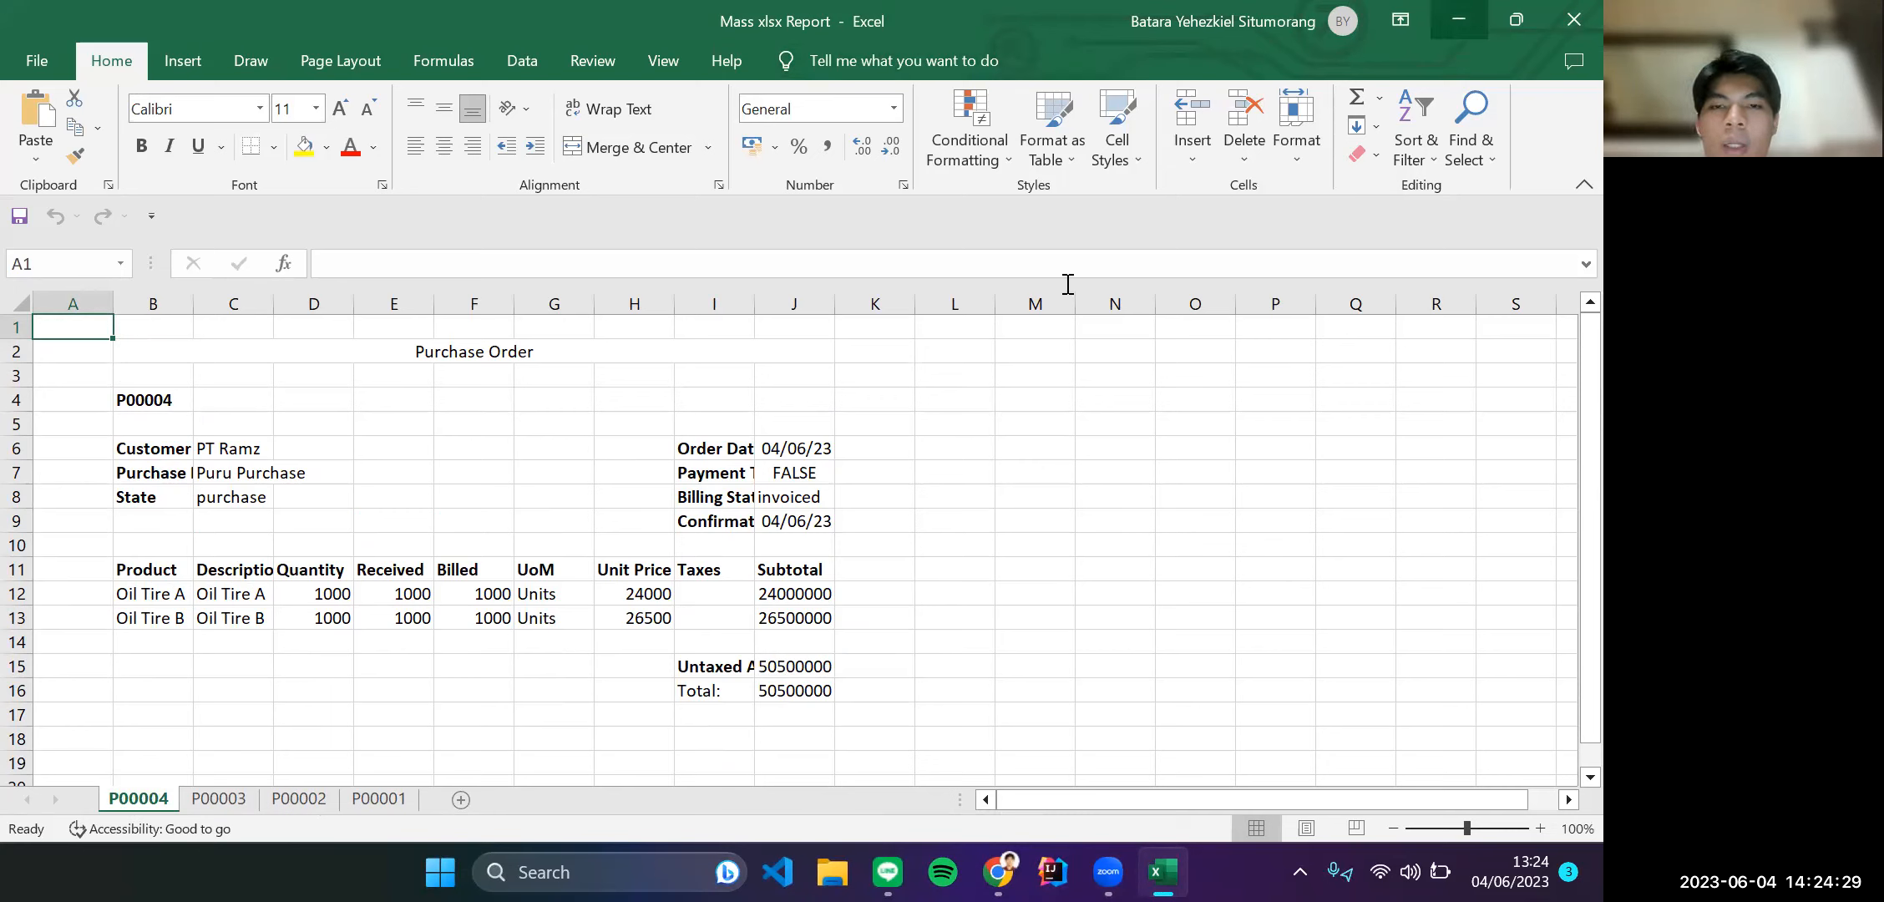